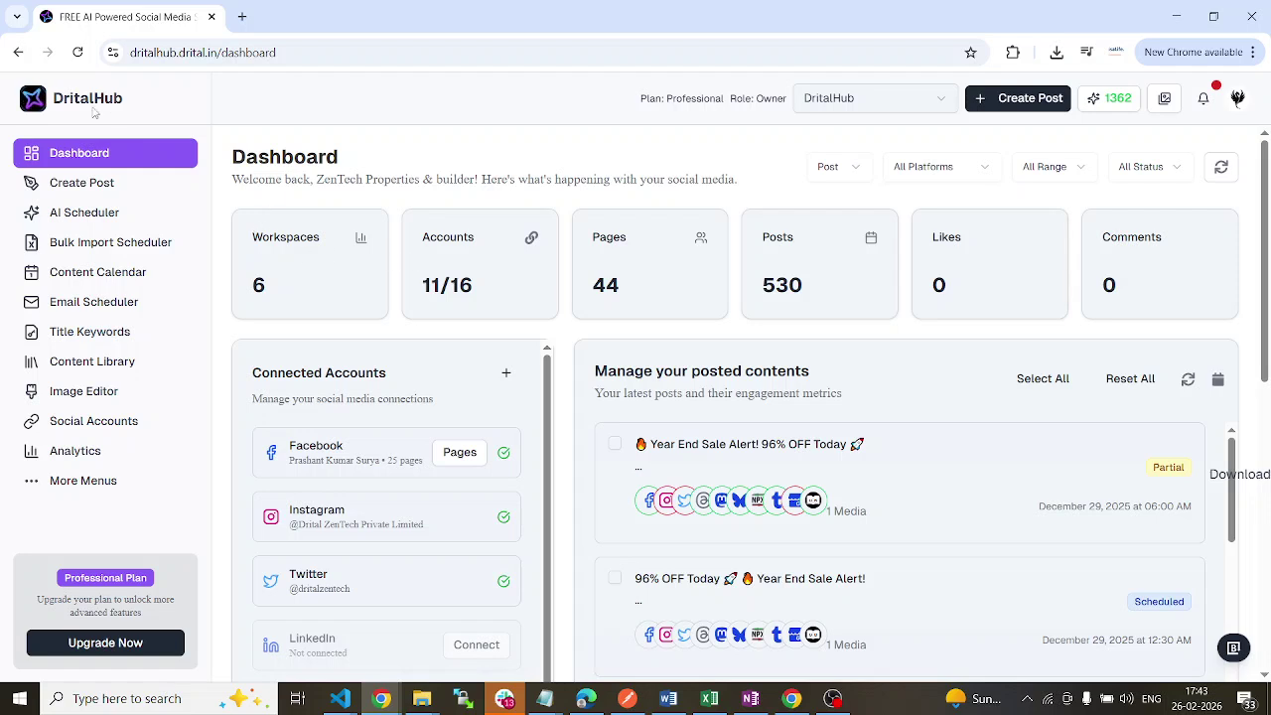
Examine the dashboard's welcome message and the Workspaces, Accounts and Pages summary cards
left_click_drag(421, 173, 491, 181)
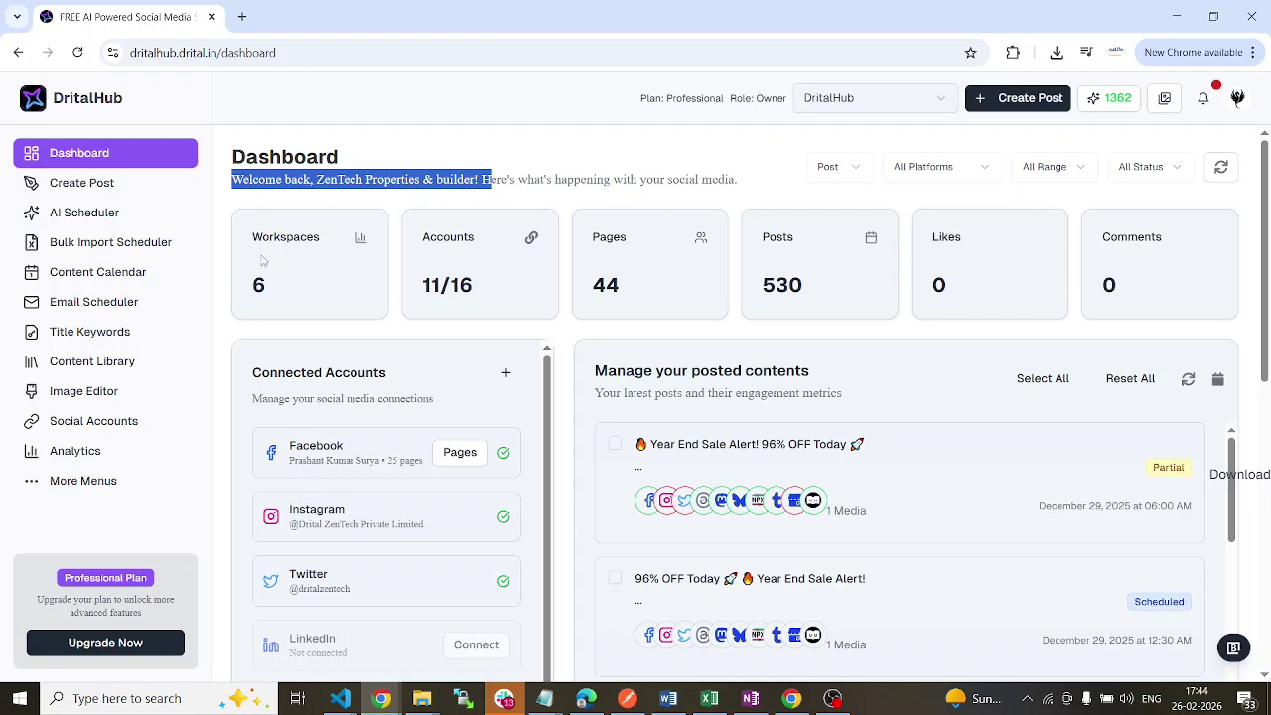
left_click_drag(255, 237, 323, 244)
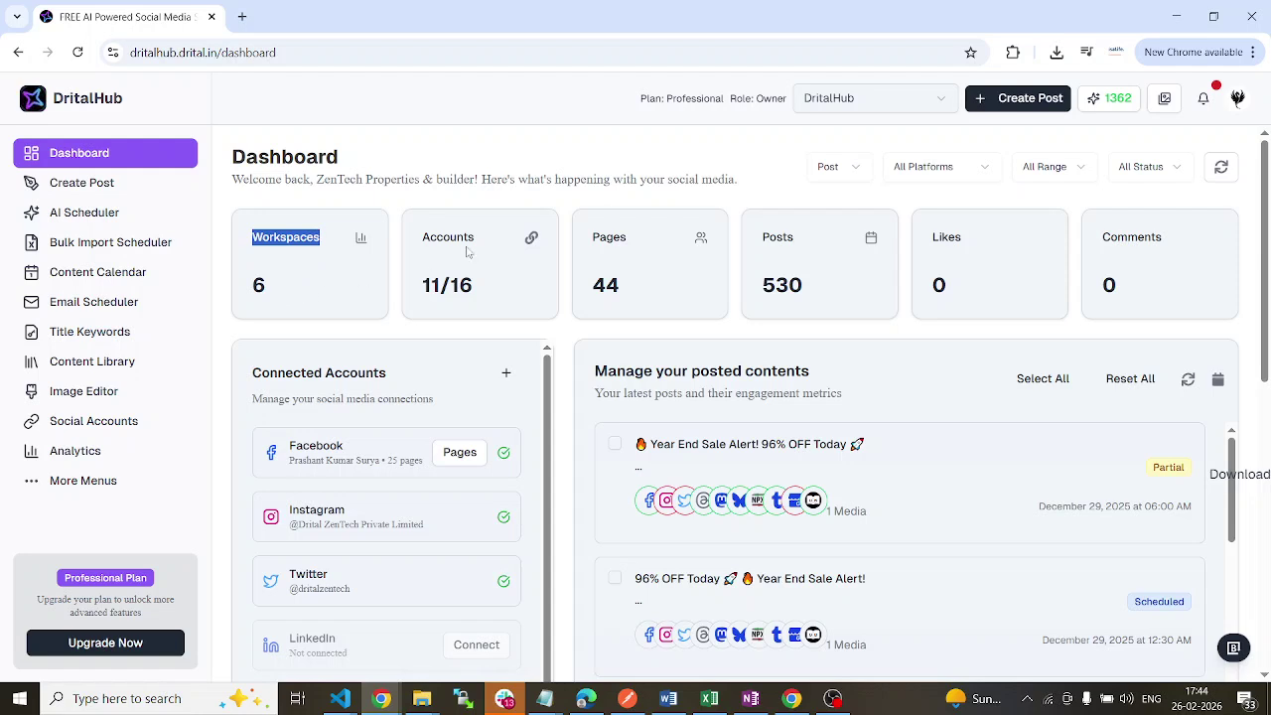
left_click_drag(474, 236, 421, 237)
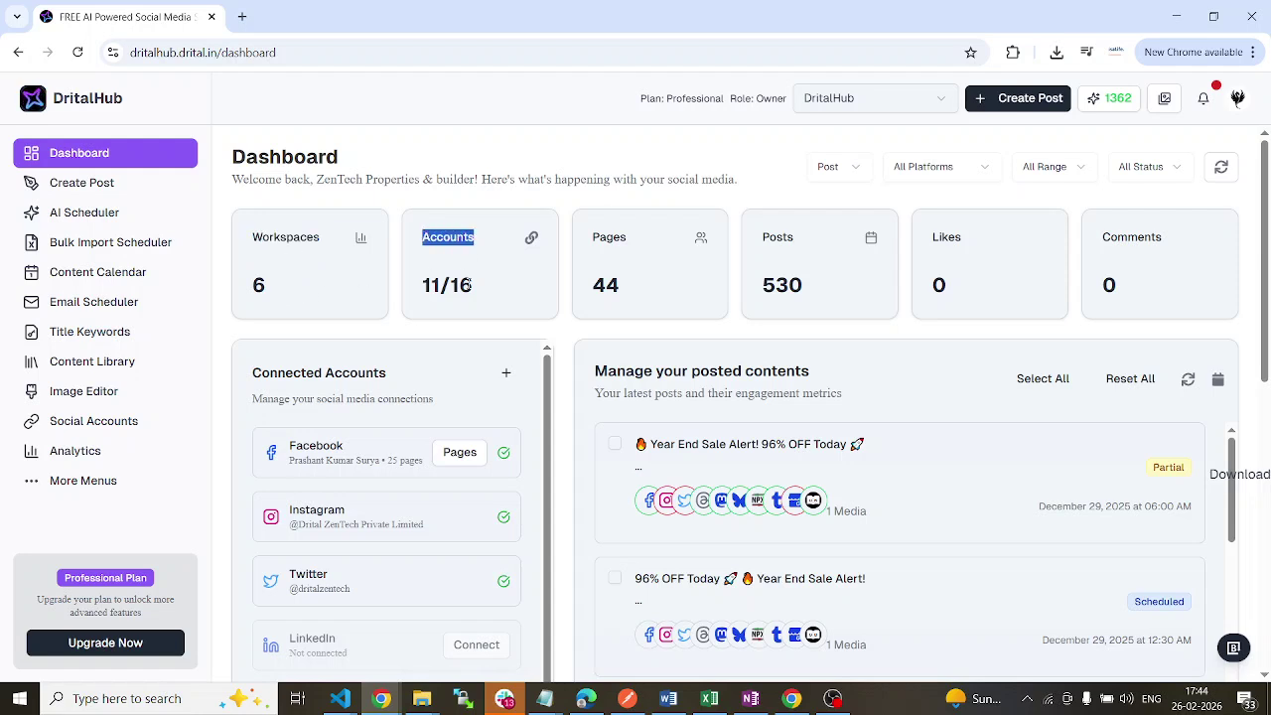
left_click(473, 288)
left_click_drag(471, 287, 450, 287)
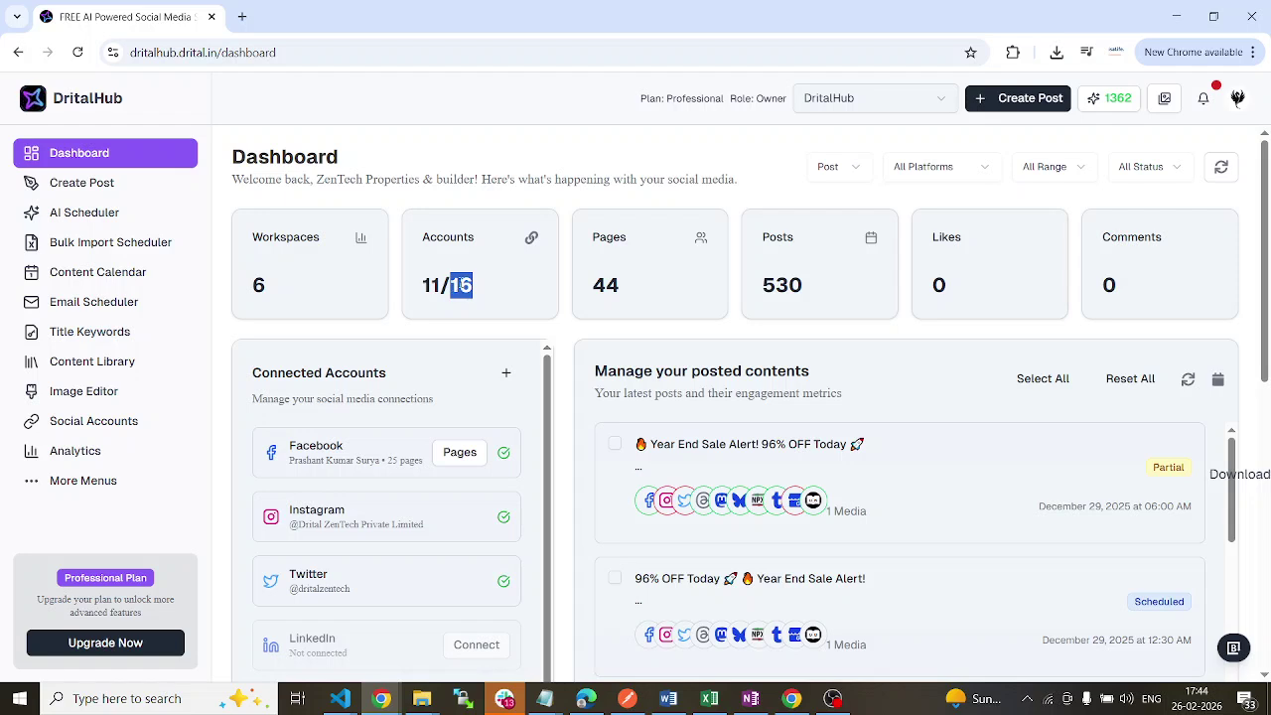
left_click_drag(440, 285, 421, 287)
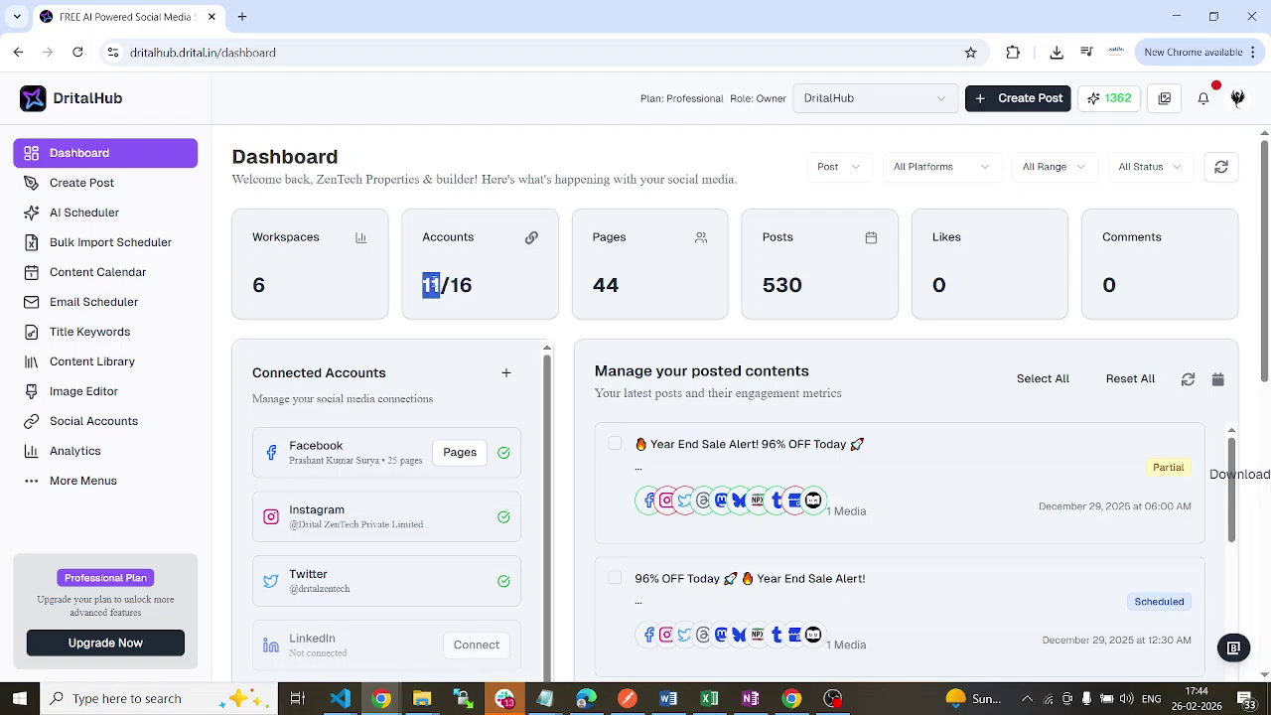
left_click_drag(622, 288, 597, 288)
left_click_drag(474, 287, 449, 287)
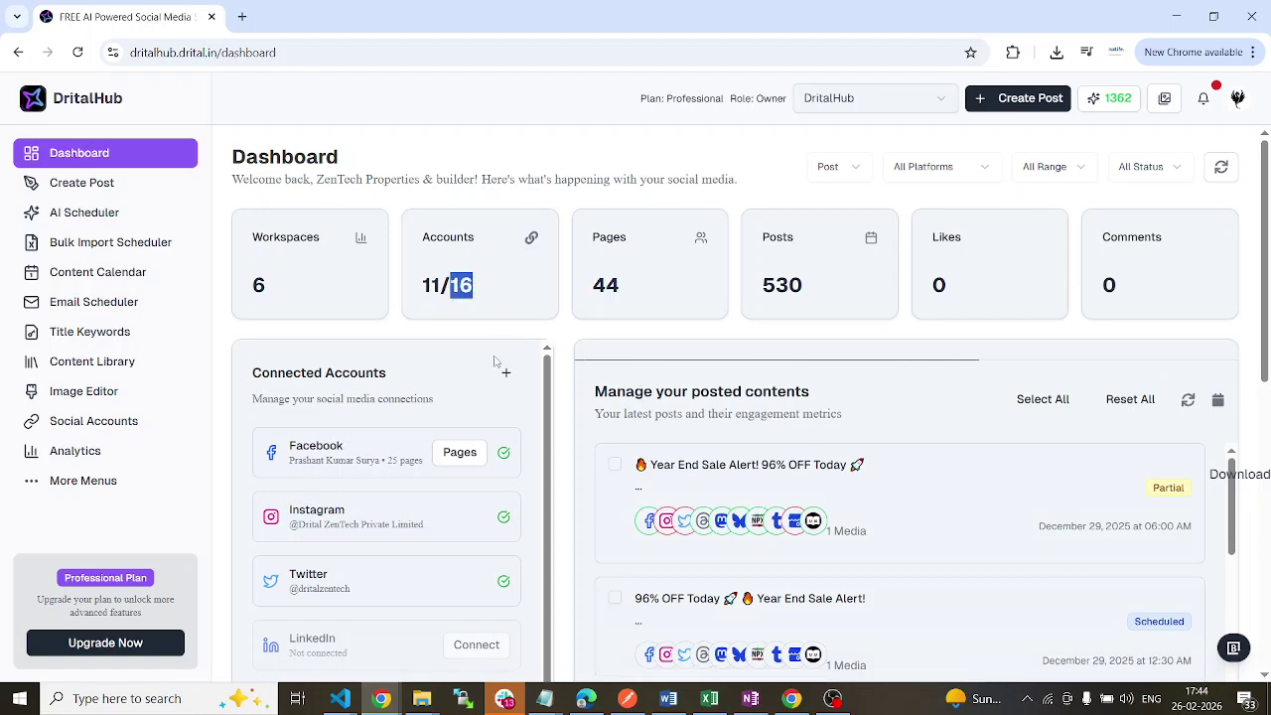
left_click_drag(616, 285, 595, 285)
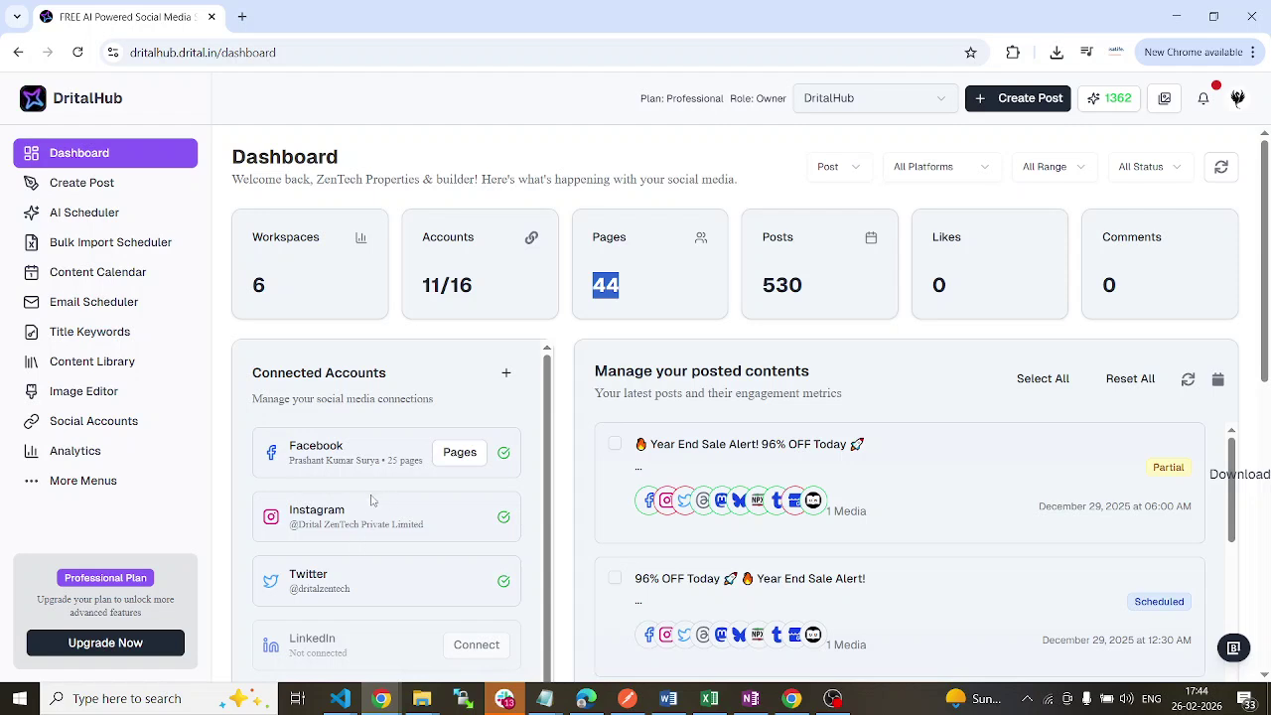
left_click(610, 287)
left_click_drag(626, 291, 593, 288)
Examine the Posts, Likes and Comments summary cards on the dashboard
left_click_drag(806, 238, 762, 238)
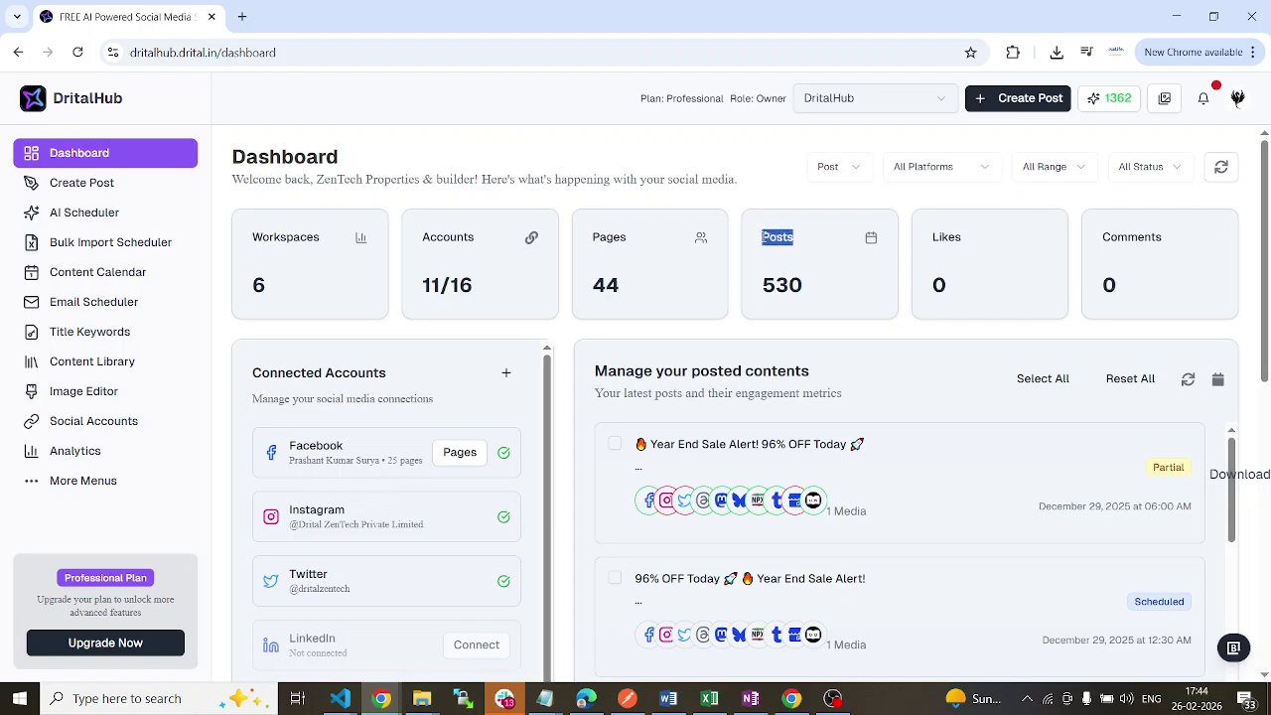
left_click_drag(805, 285, 761, 288)
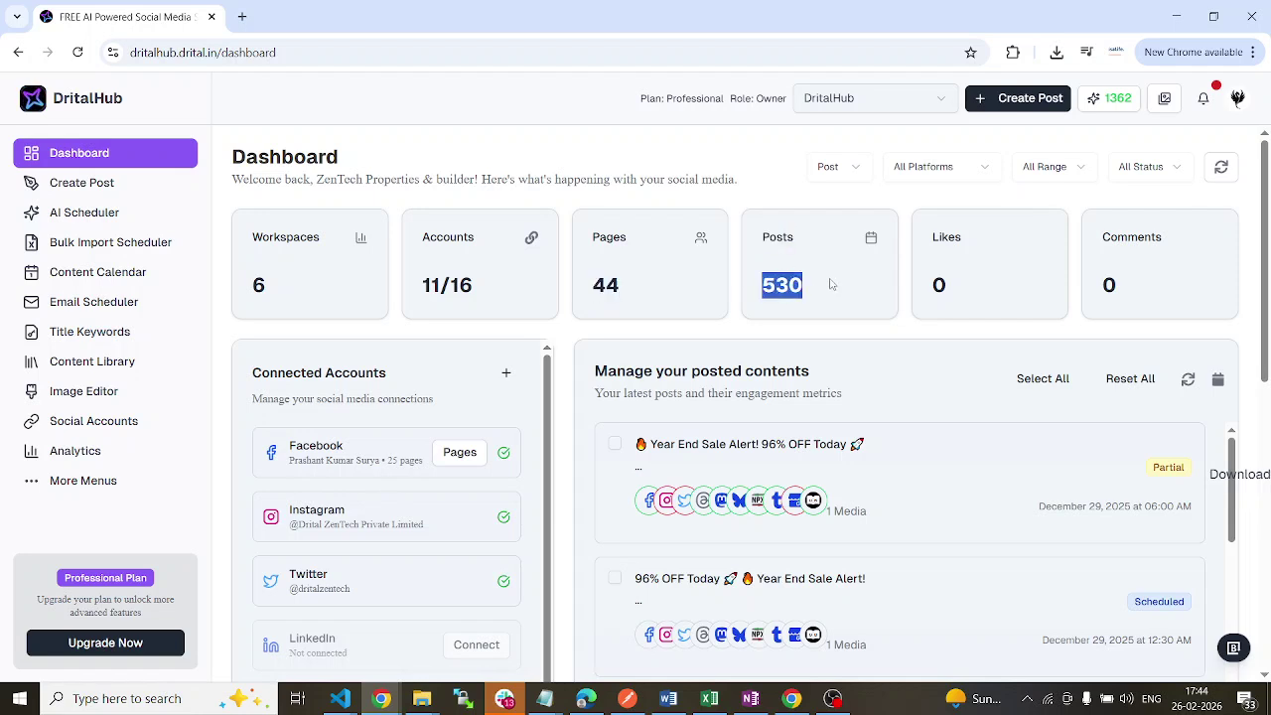
left_click_drag(967, 240, 932, 238)
left_click_drag(1187, 243, 1090, 246)
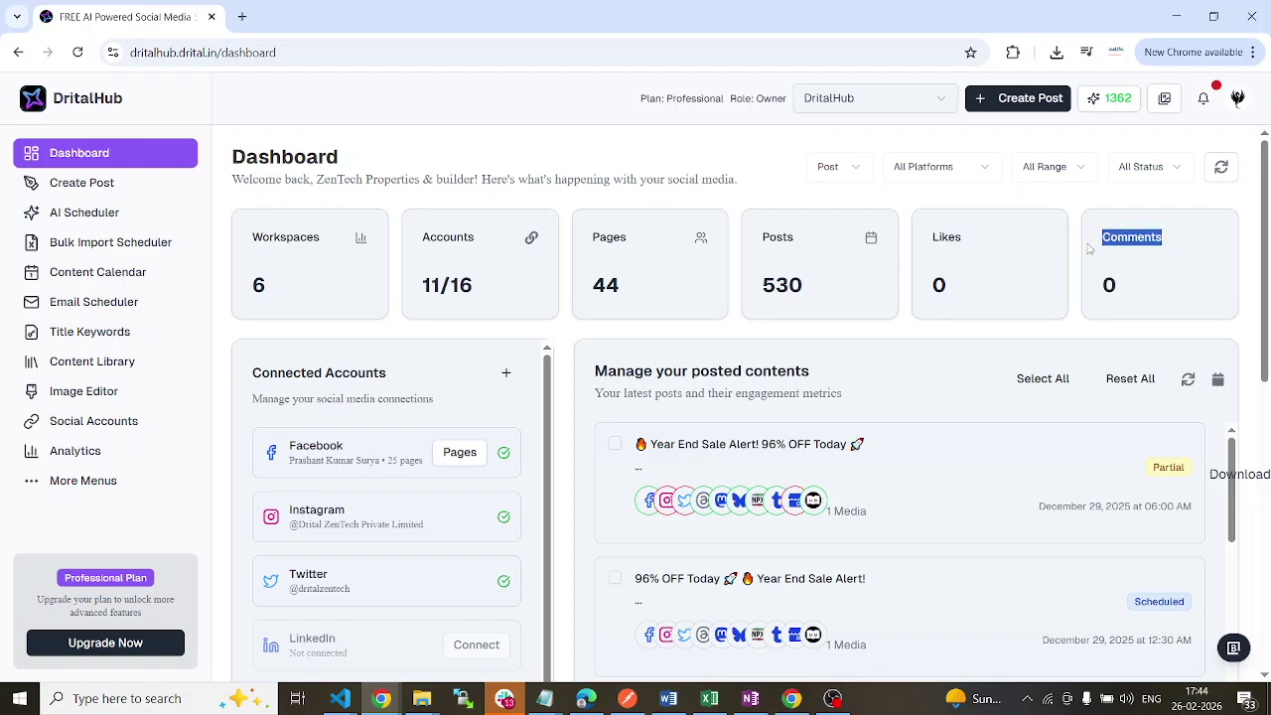
left_click_drag(963, 241, 930, 241)
left_click_drag(1168, 242, 1102, 247)
scroll(1242, 272, "down", 1)
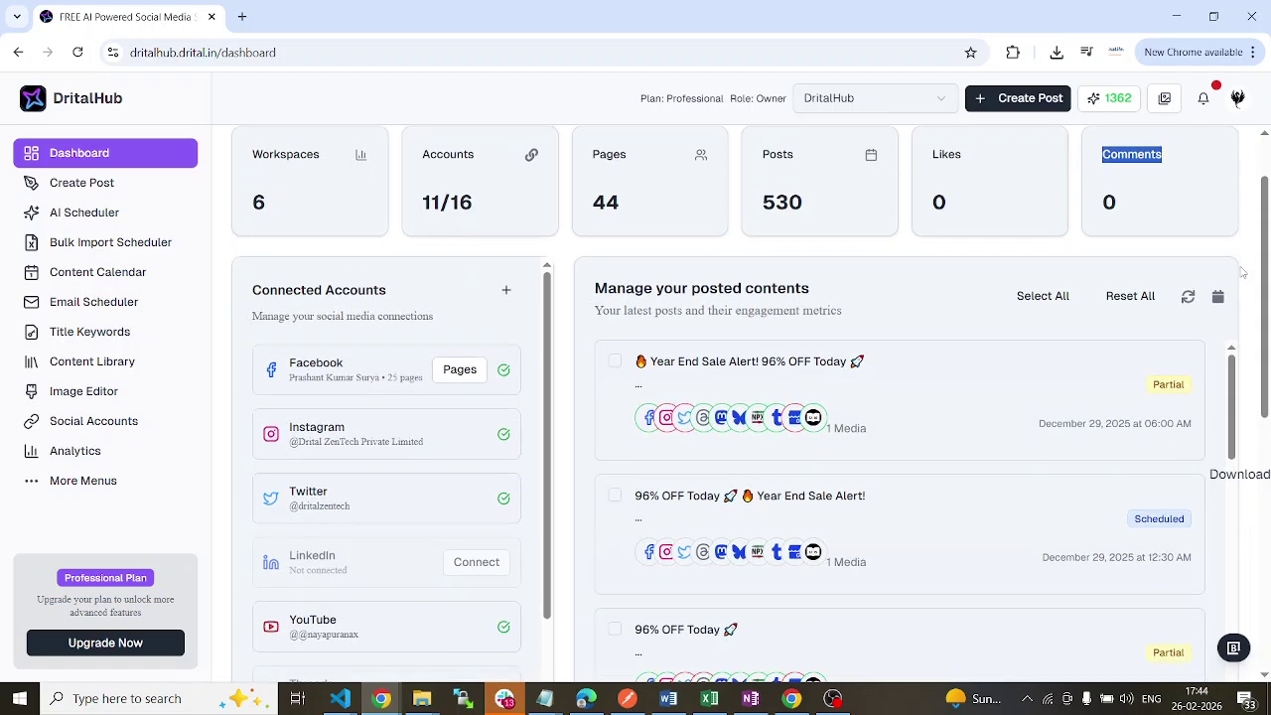
scroll(1205, 242, "up", 1)
Filter the dashboard's posted contents to the Blog type and the Facebook platform
left_click(834, 167)
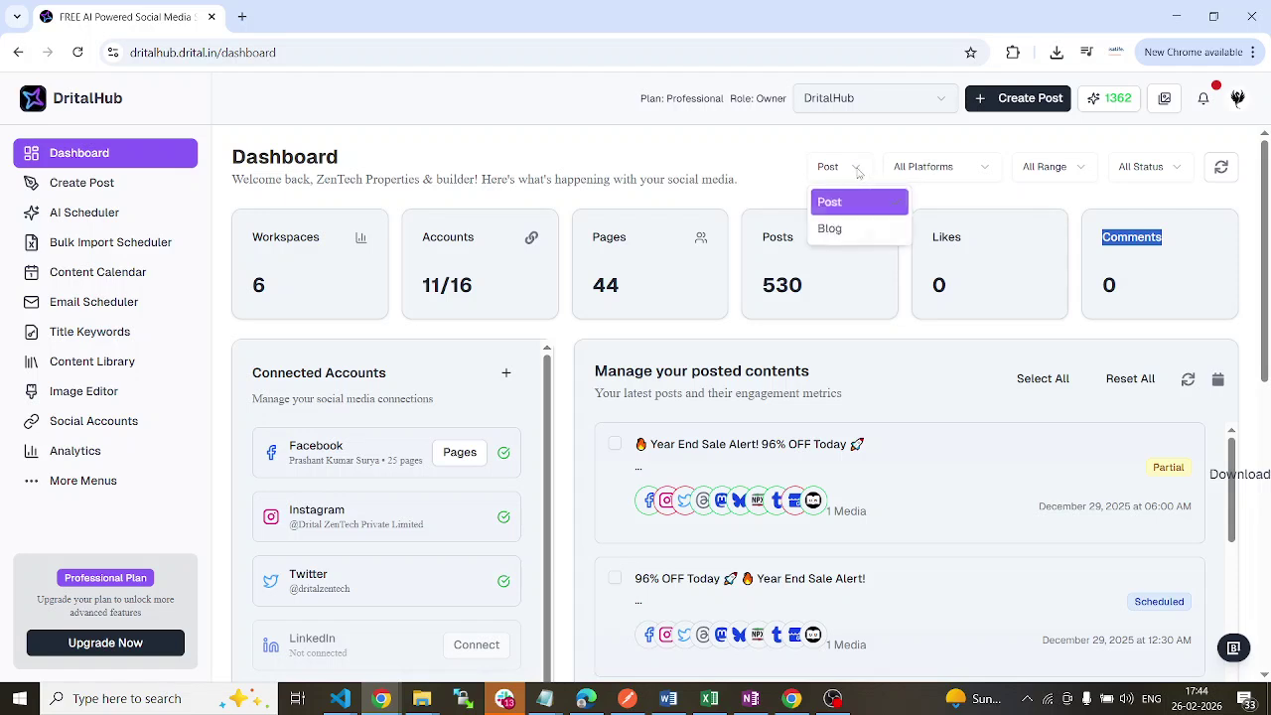
left_click(844, 230)
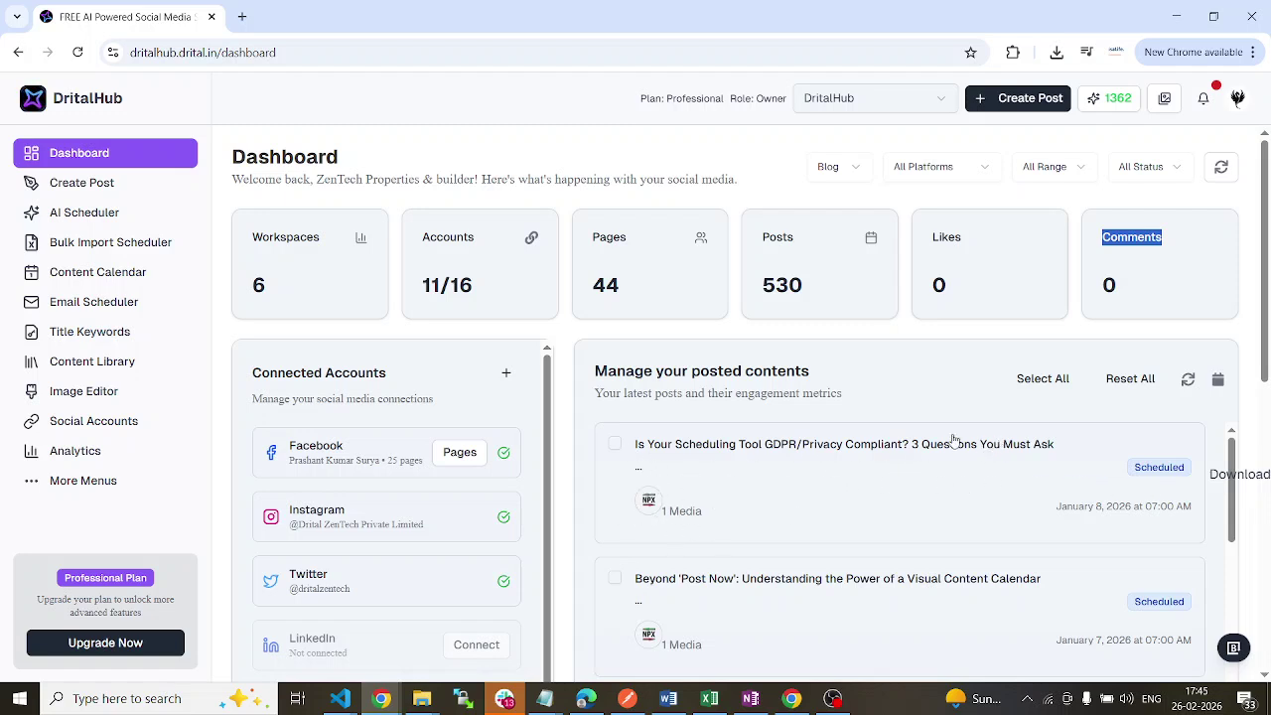
scroll(922, 470, "down", 1)
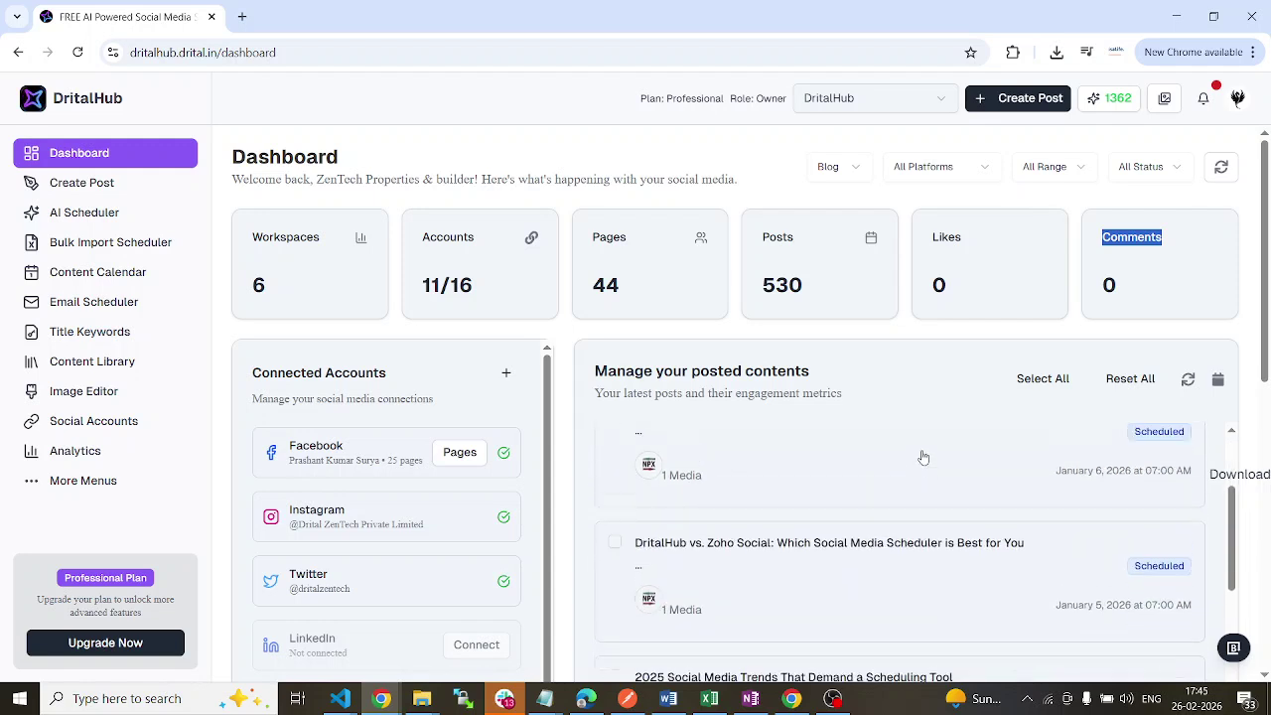
left_click(930, 167)
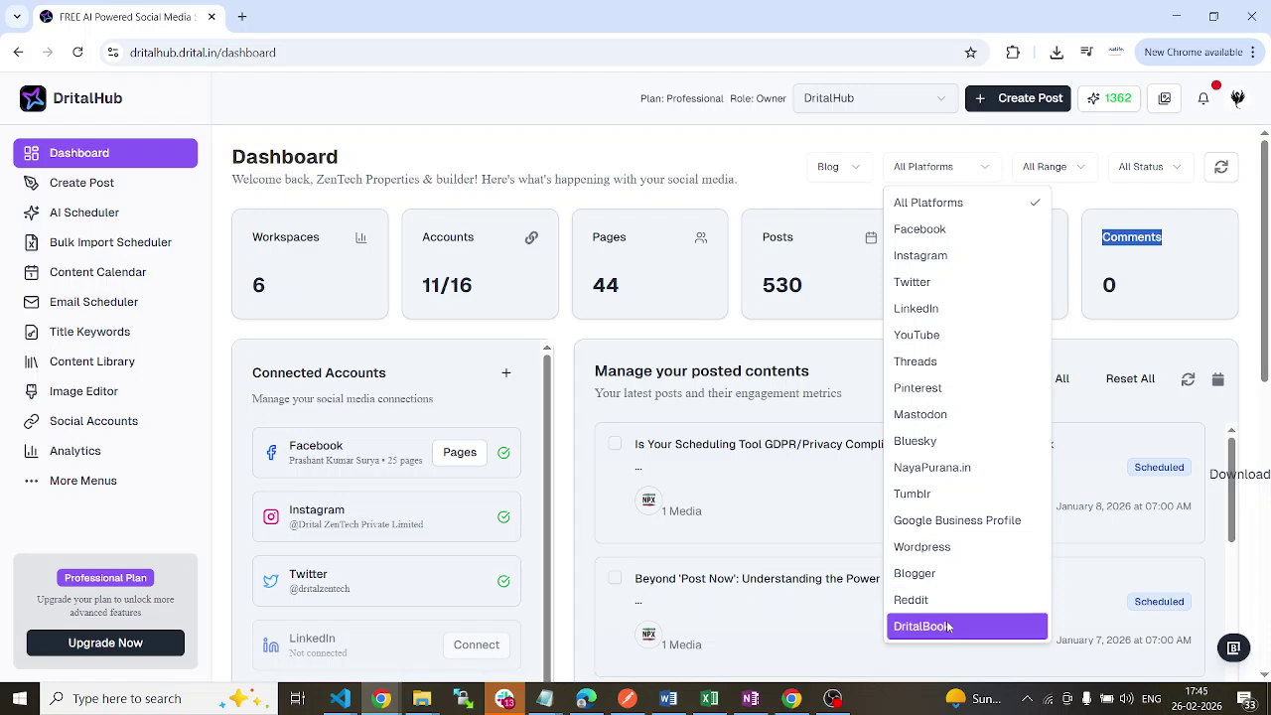
left_click(920, 228)
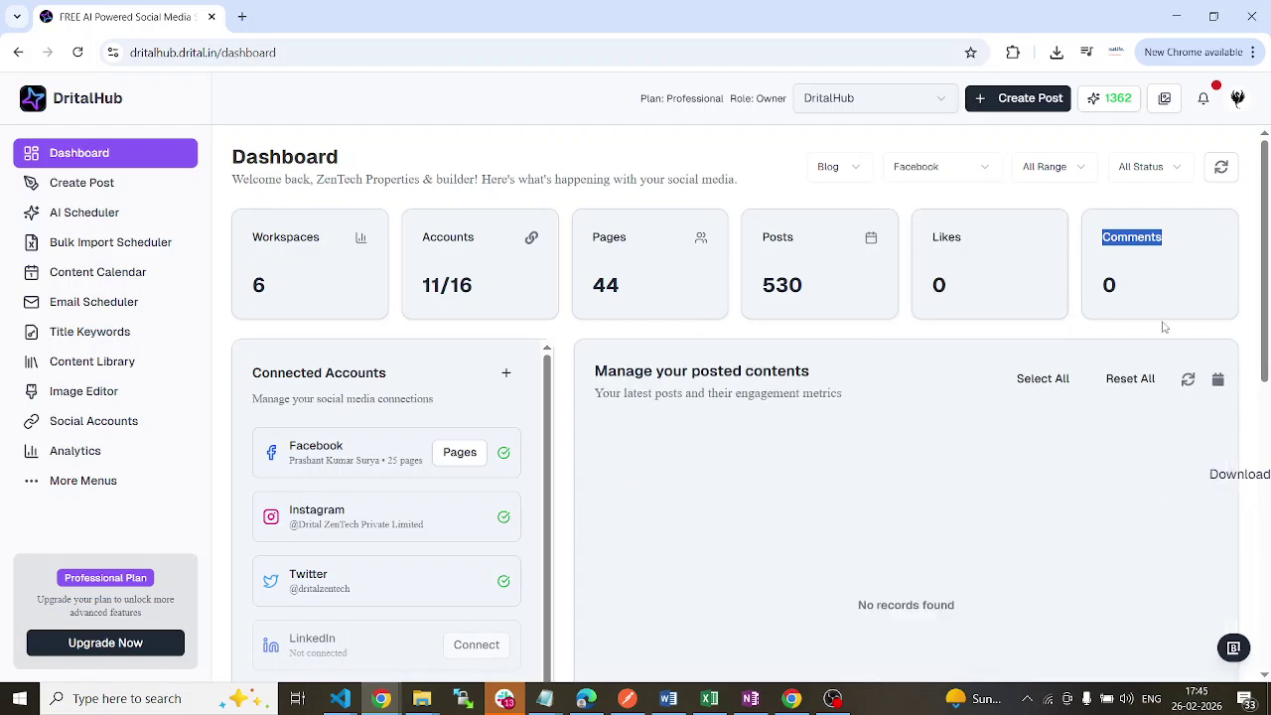
Check the available date range and status filter options, leaving both on All, and refresh the dashboard
left_click(1053, 167)
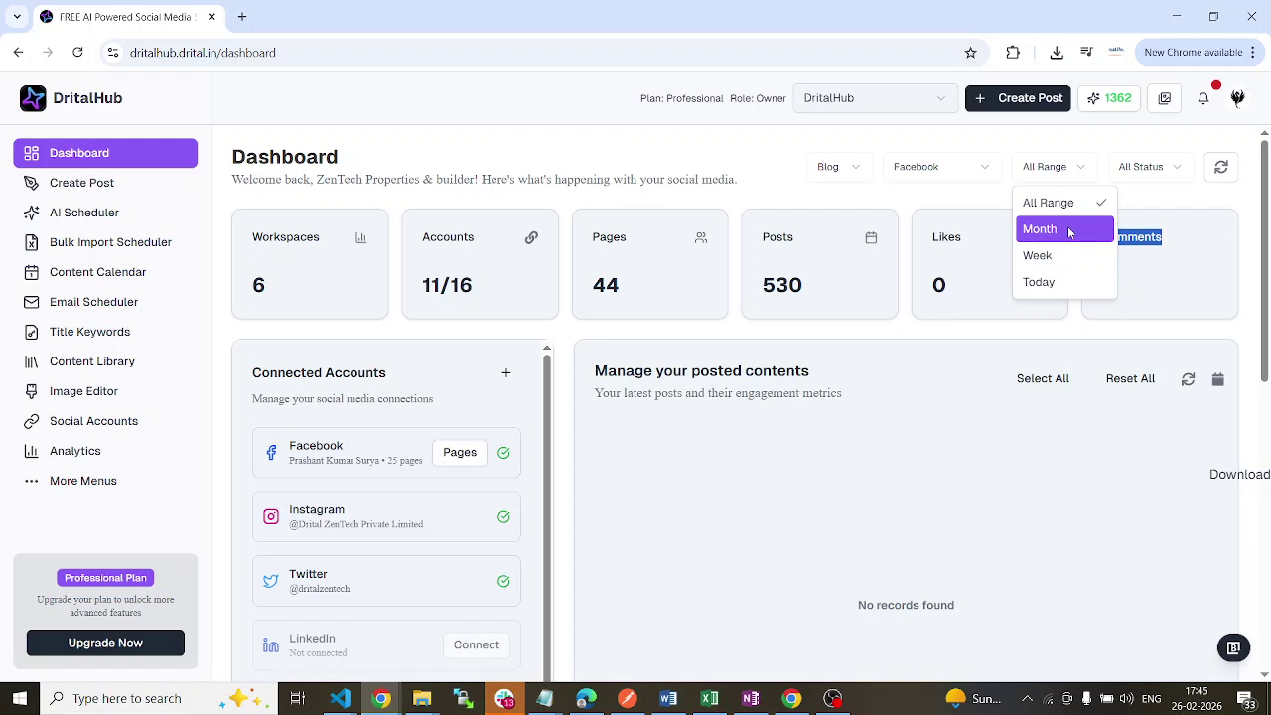
left_click(1135, 193)
left_click(1162, 175)
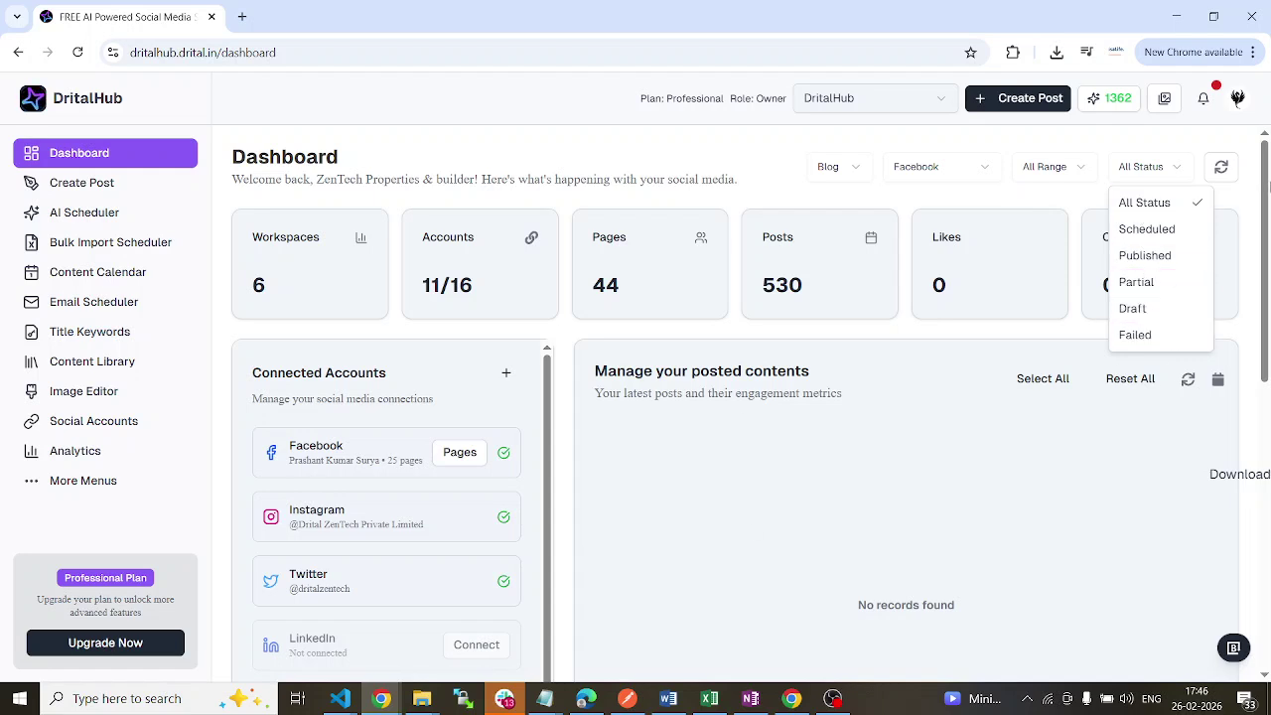
left_click(1222, 168)
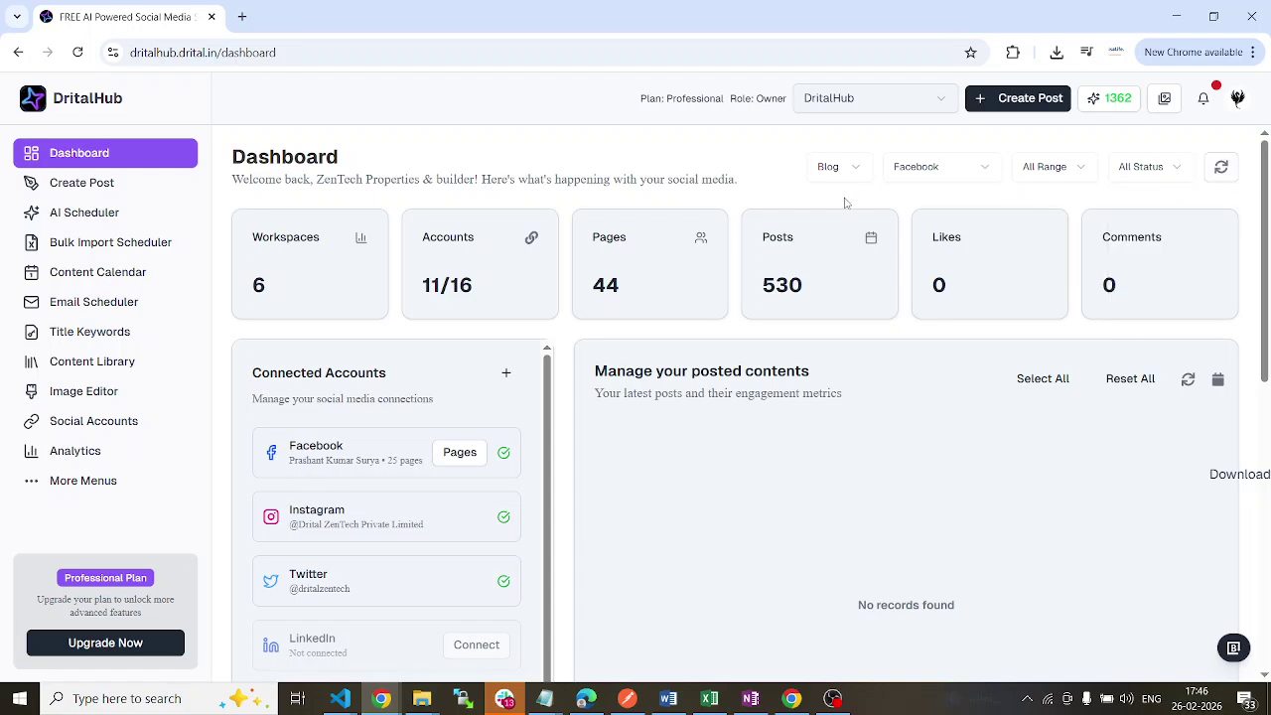
Examine the Connected Accounts list from Facebook down to DritalBook for each platform's connection status
scroll(570, 278, "down", 3)
scroll(530, 239, "up", 2)
scroll(516, 260, "down", 2)
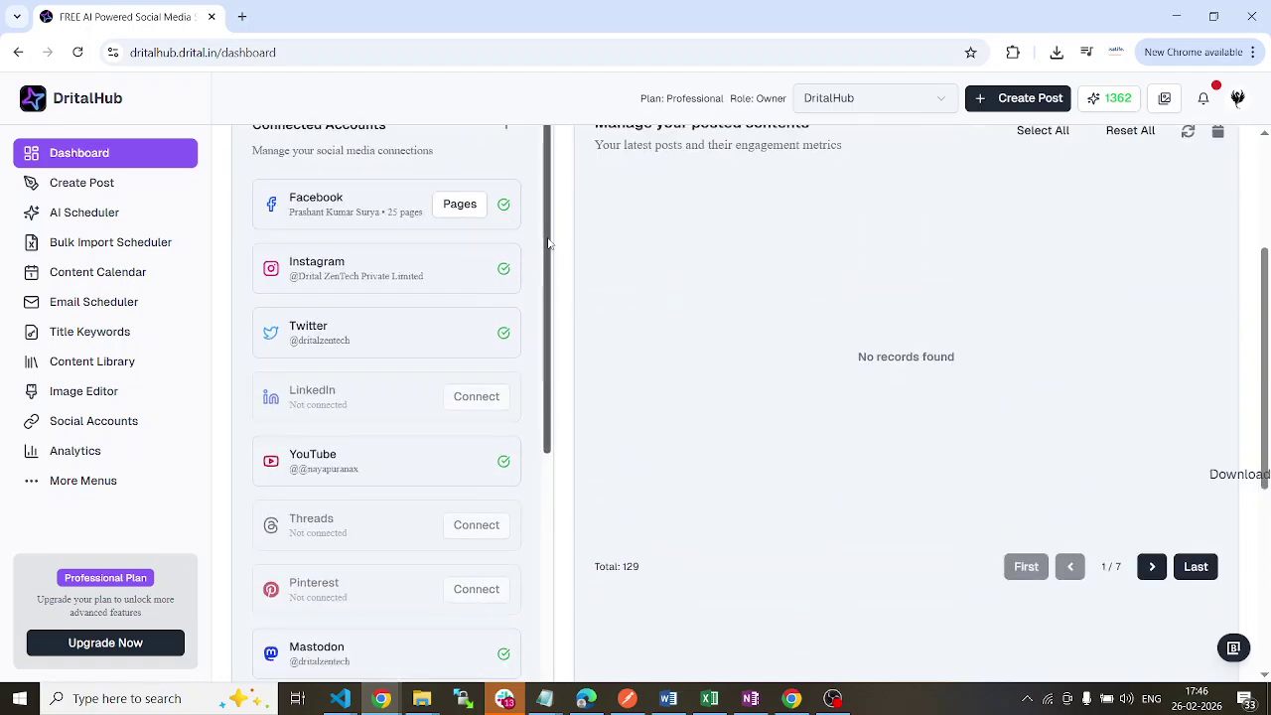
scroll(547, 242, "down", 2)
left_click_drag(563, 363, 546, 227)
scroll(565, 238, "up", 2)
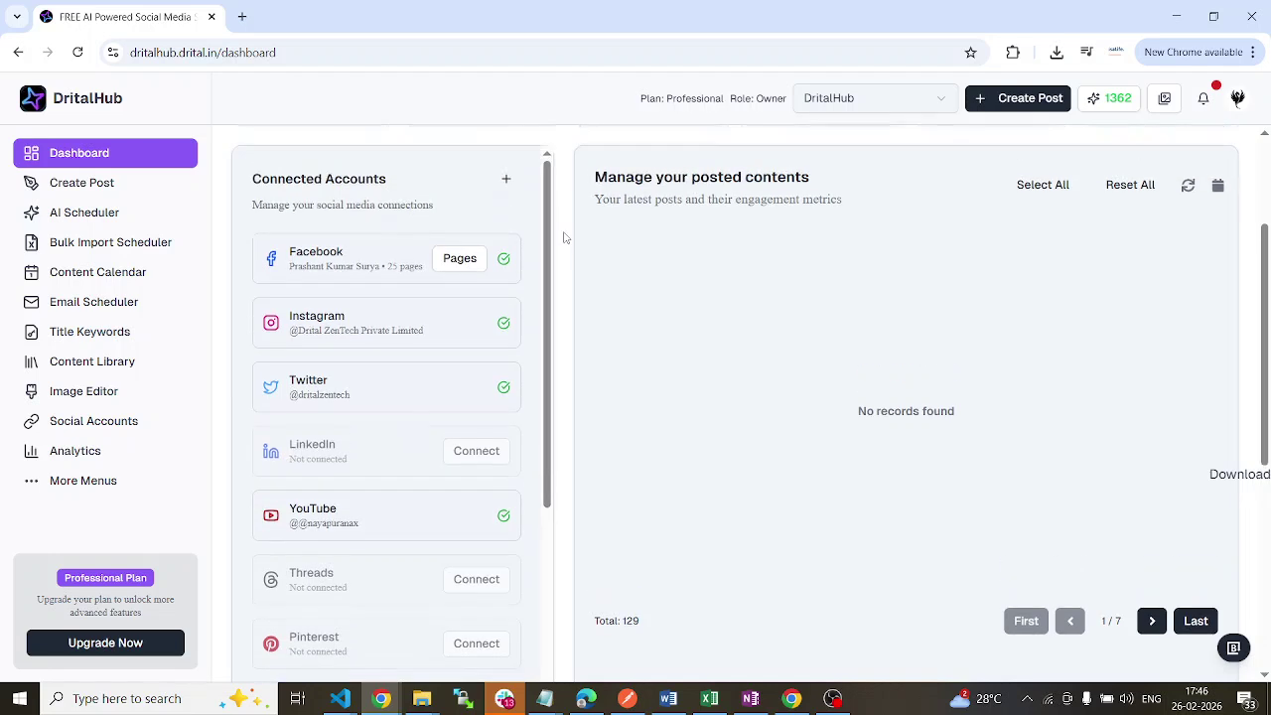
scroll(349, 335, "down", 1)
scroll(324, 335, "down", 2)
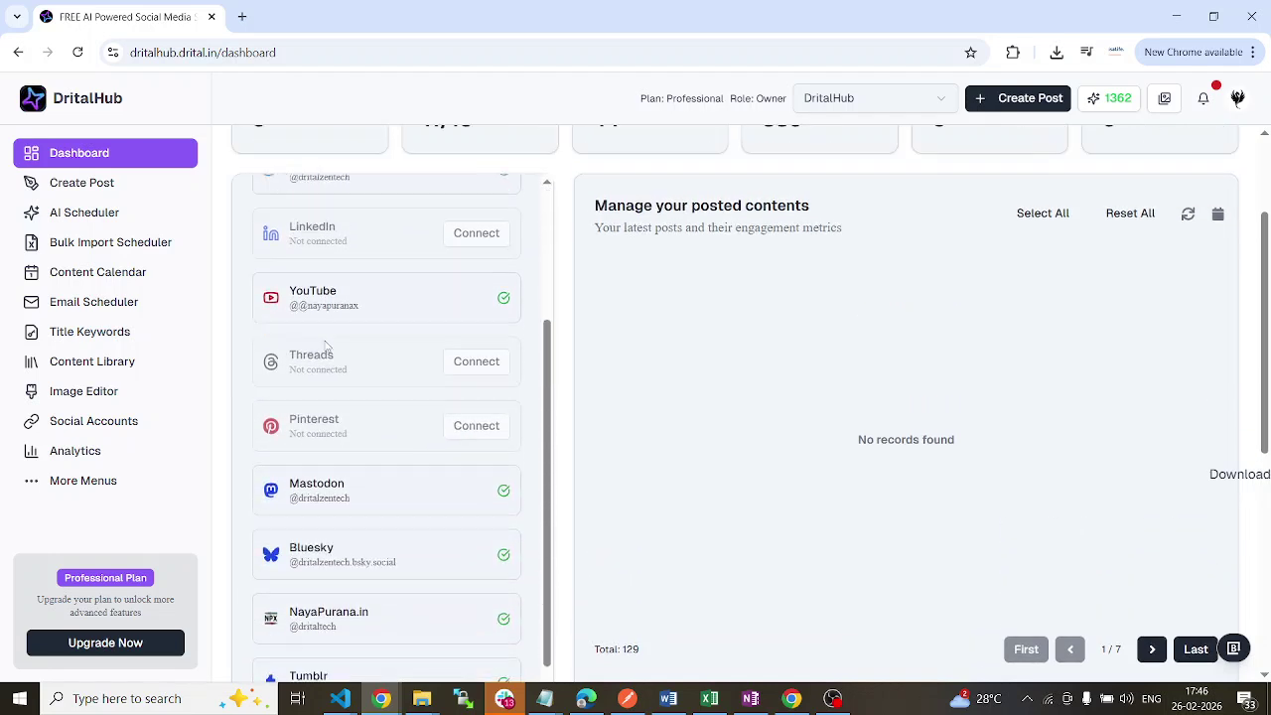
scroll(313, 343, "down", 1)
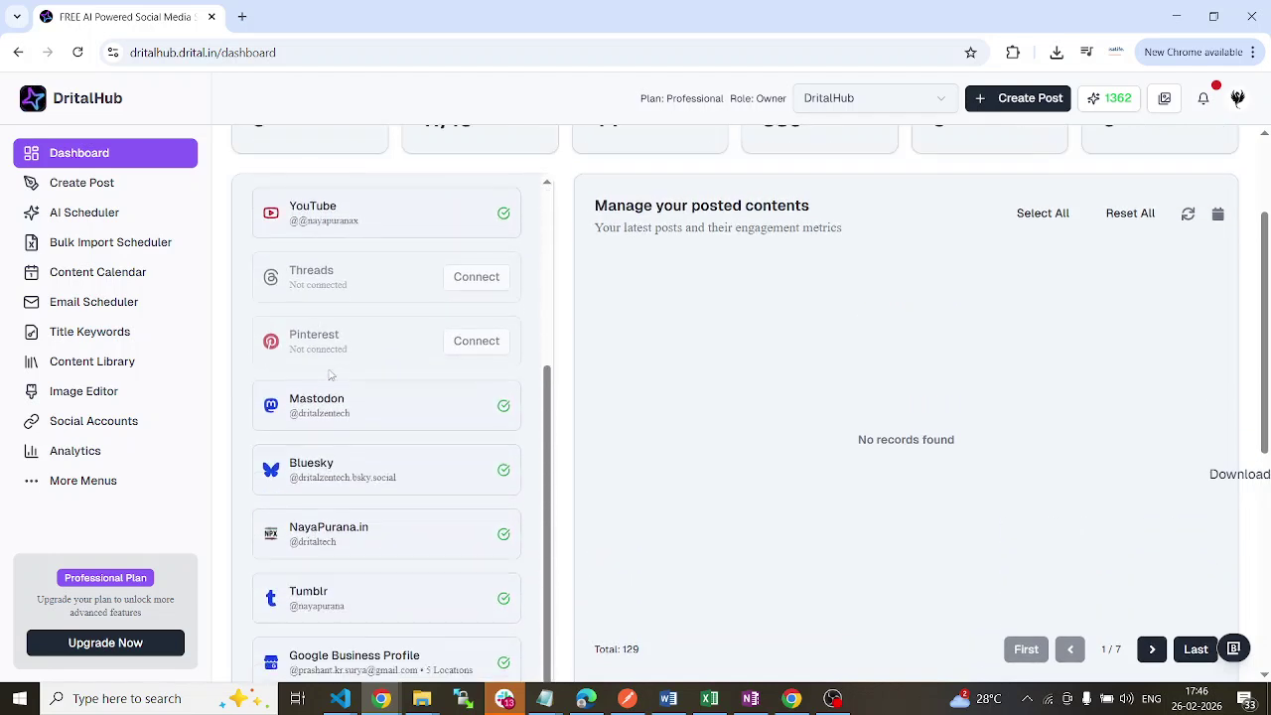
scroll(331, 368, "down", 3)
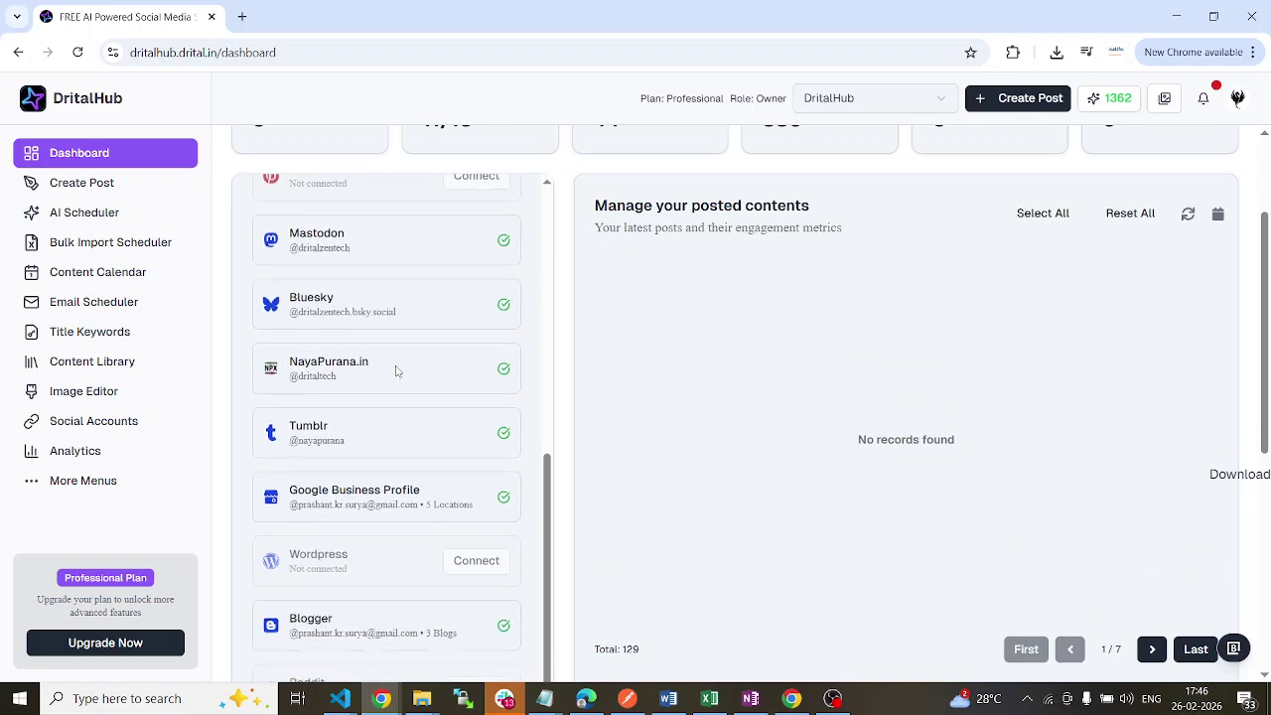
scroll(341, 441, "down", 1)
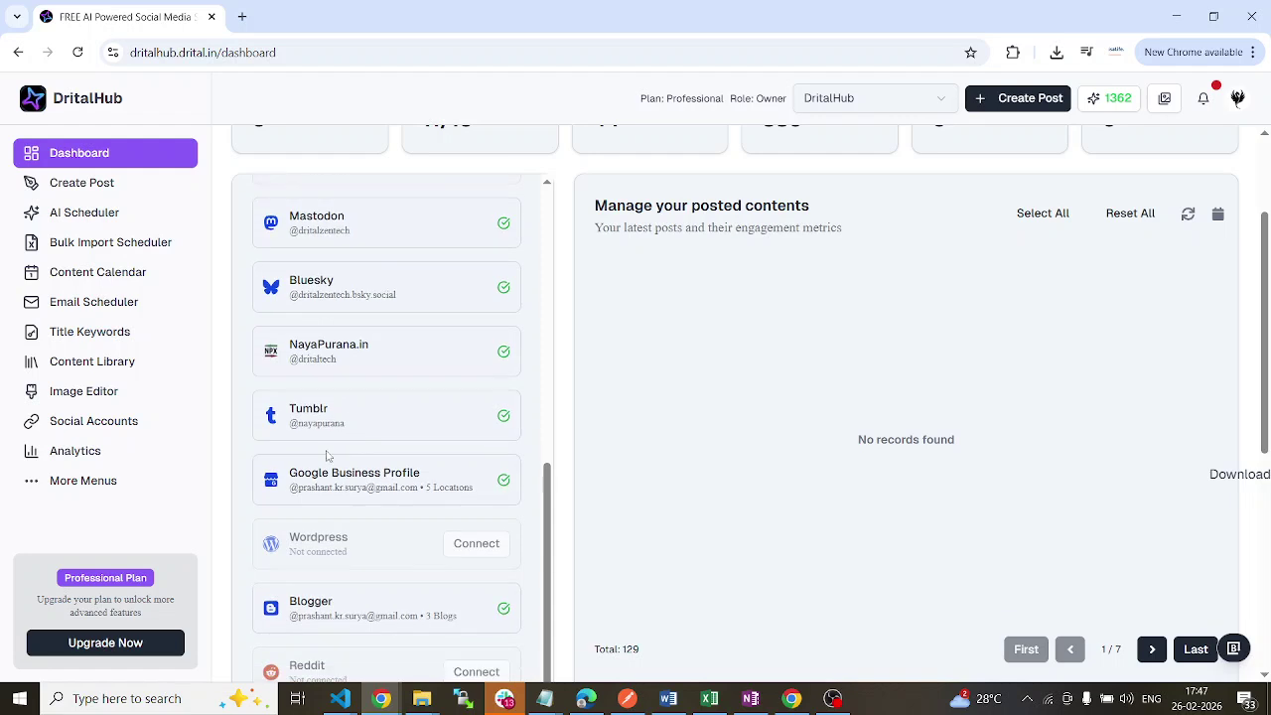
scroll(425, 475, "down", 2)
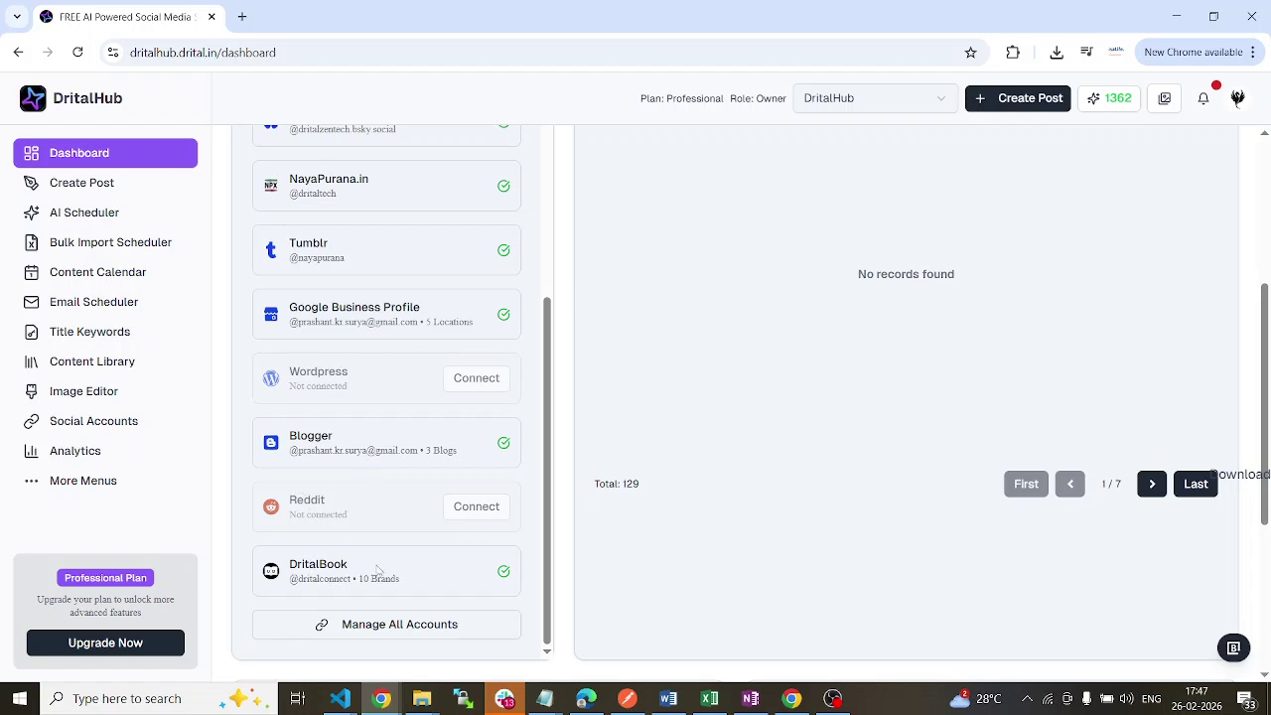
scroll(388, 411, "up", 2)
scroll(385, 411, "up", 6)
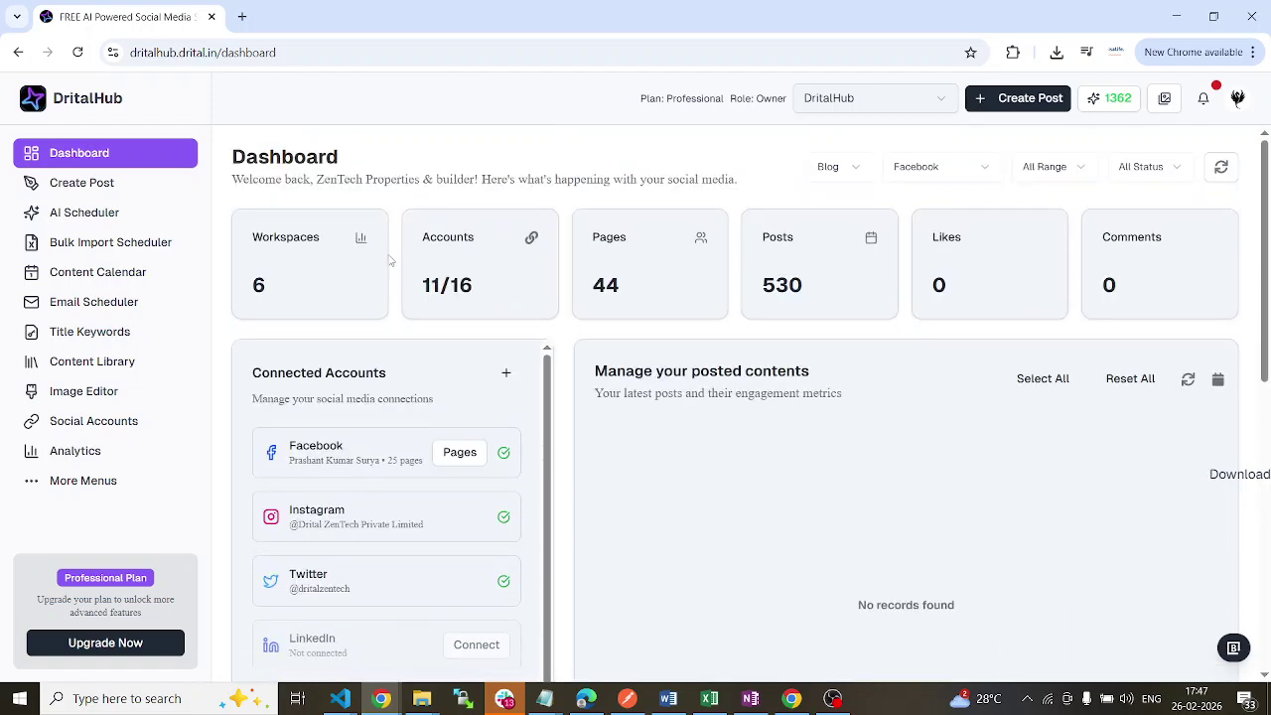
View the LinkedIn connection requirements and its sign-in window, and close both without signing in
scroll(405, 491, "down", 2)
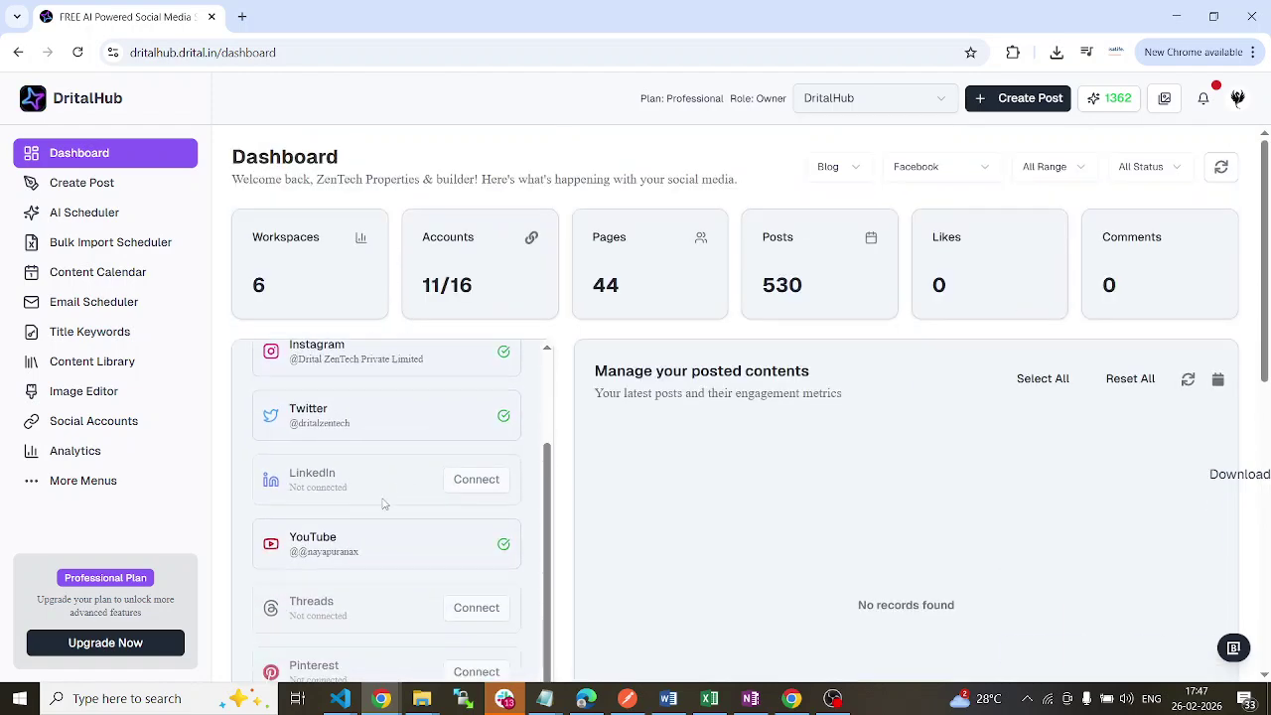
left_click(487, 479)
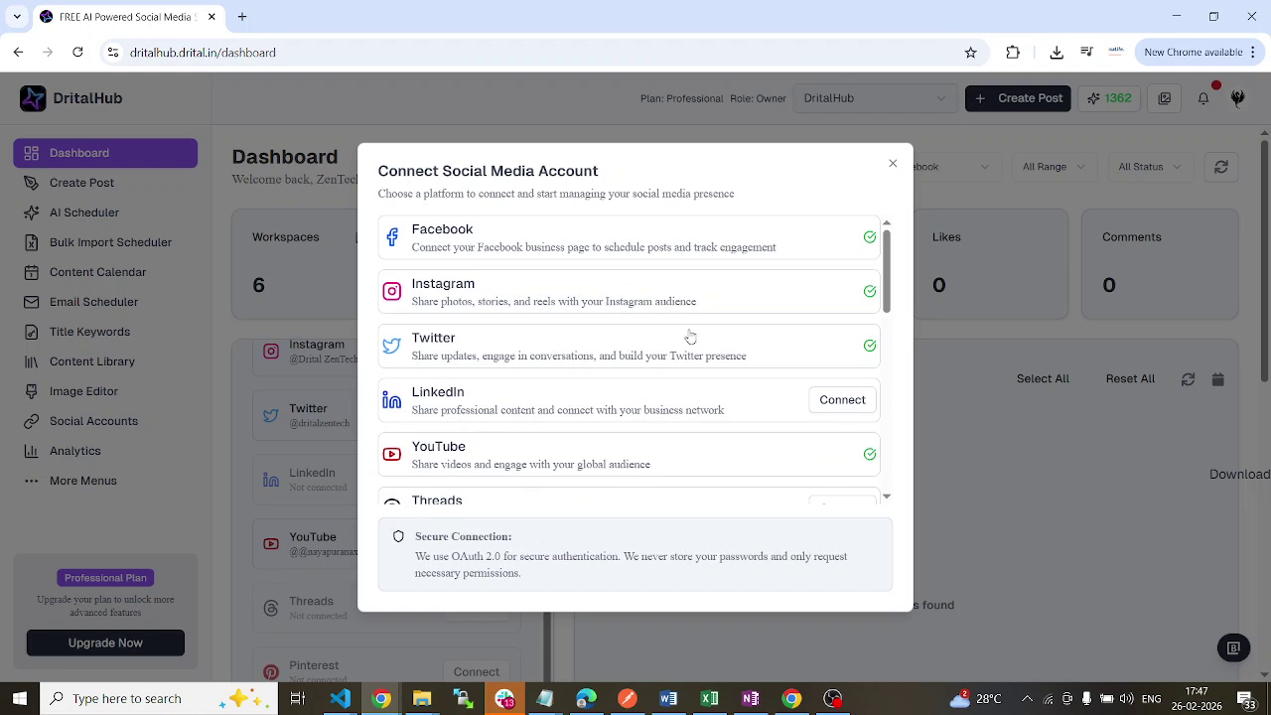
scroll(742, 301, "down", 2)
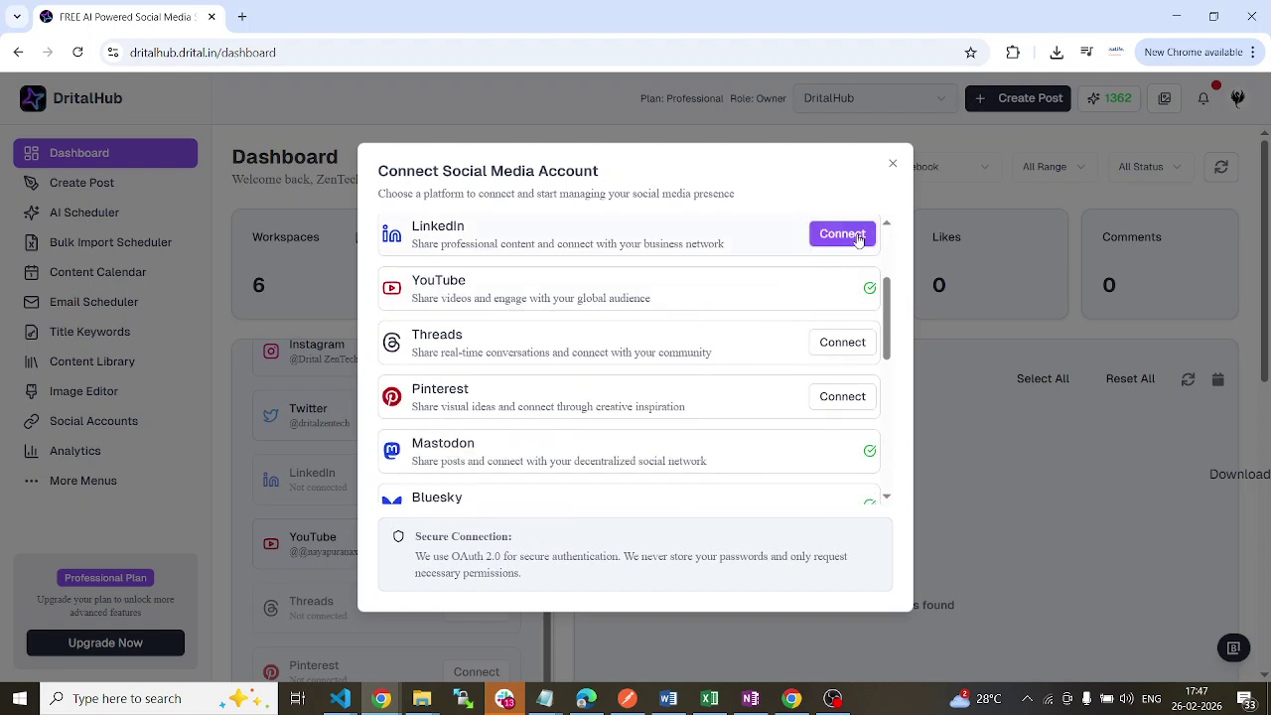
left_click(843, 234)
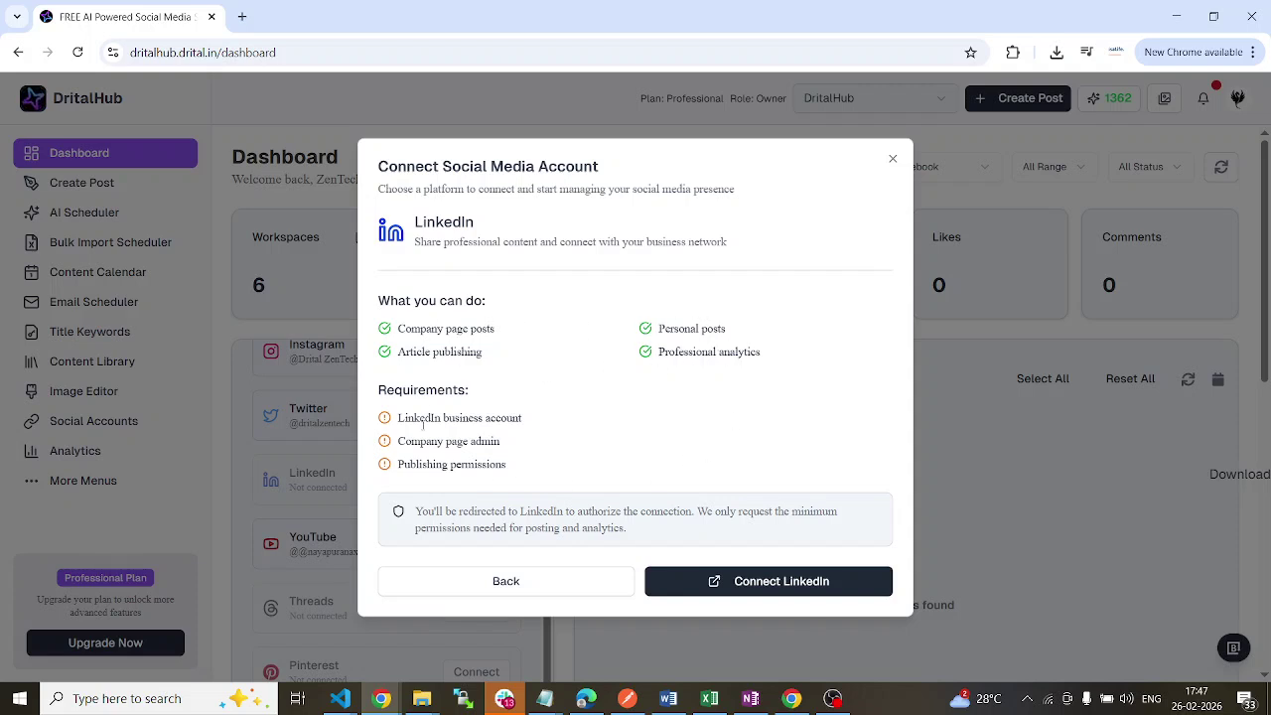
left_click(781, 583)
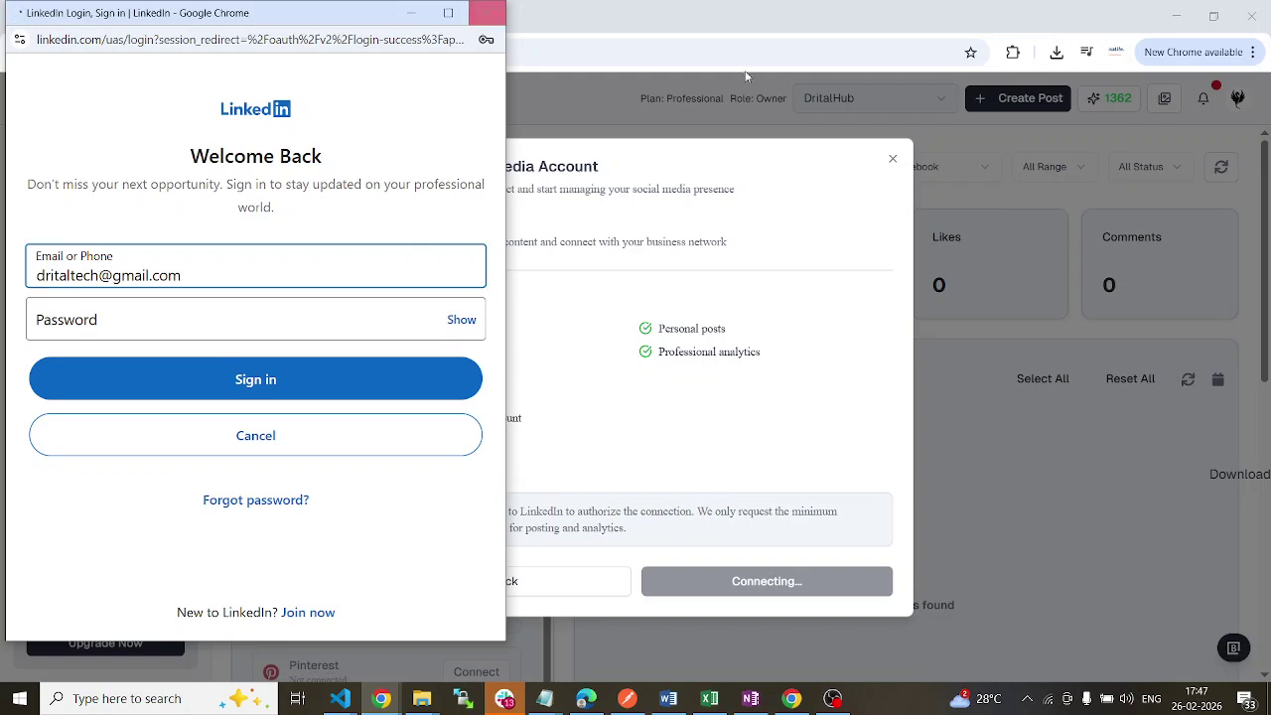
left_click(486, 13)
left_click(893, 159)
Review the YouTube account handle and the platforms listed below it in Connected Accounts
scroll(429, 387, "down", 3)
scroll(432, 419, "up", 3)
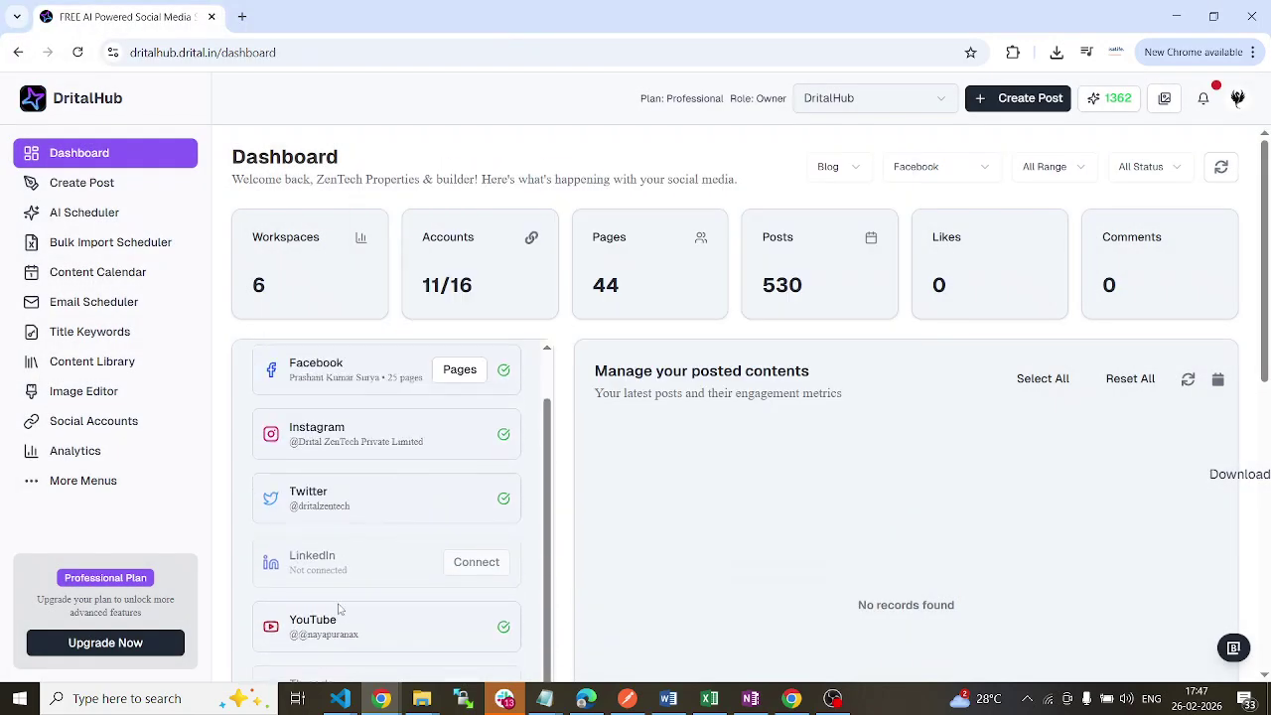
scroll(342, 596, "down", 2)
left_click_drag(405, 476, 304, 470)
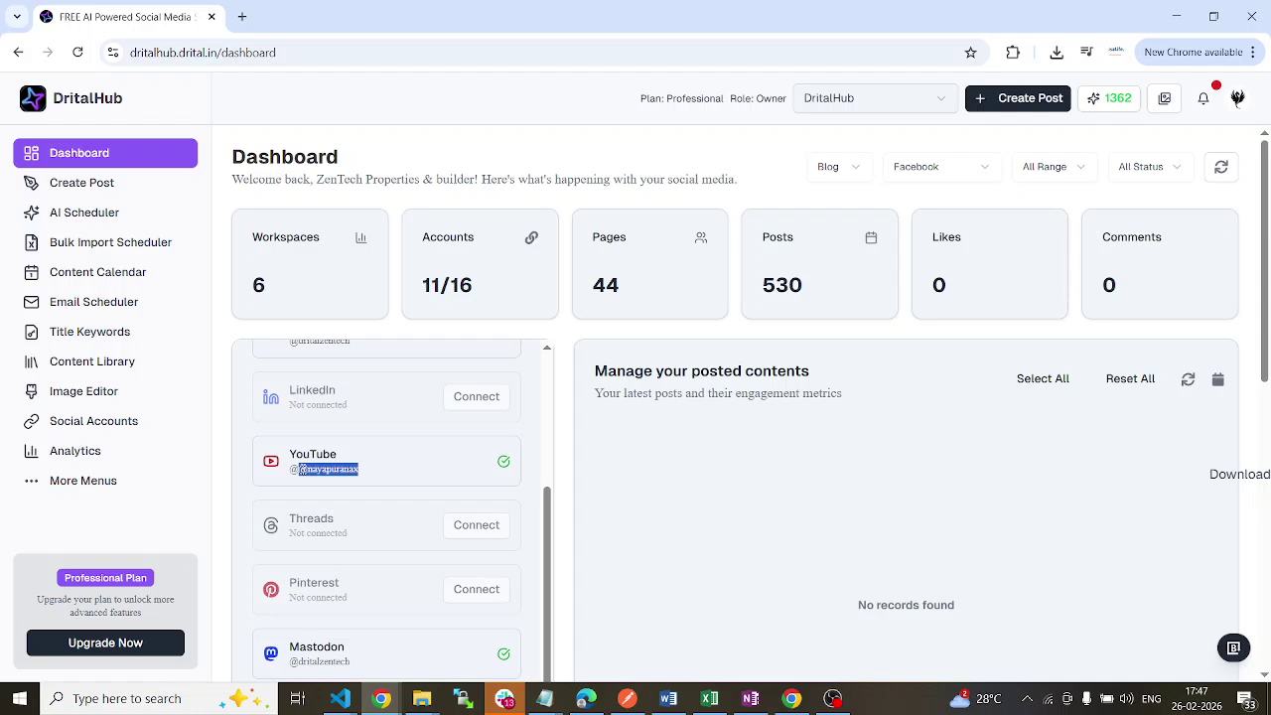
scroll(421, 462, "down", 3)
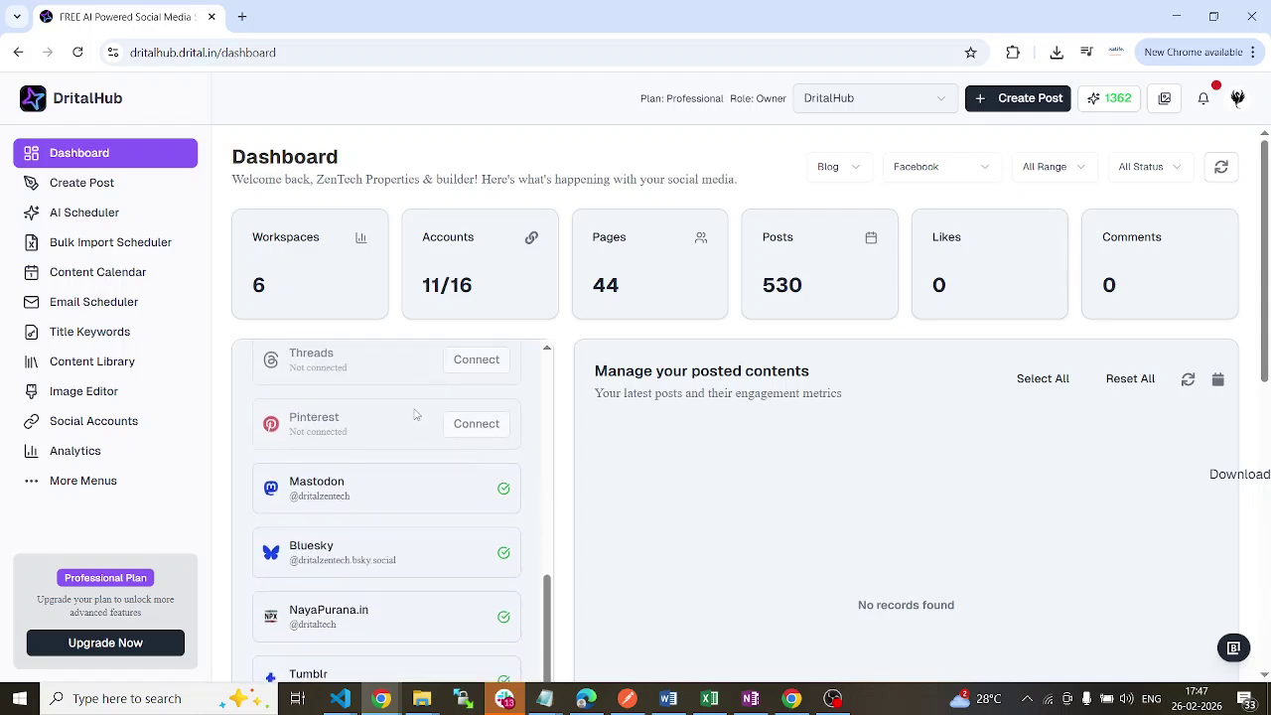
View the locations linked to Google Business Profile, close the list, and check the remaining platforms in Connected Accounts
scroll(418, 421, "down", 5)
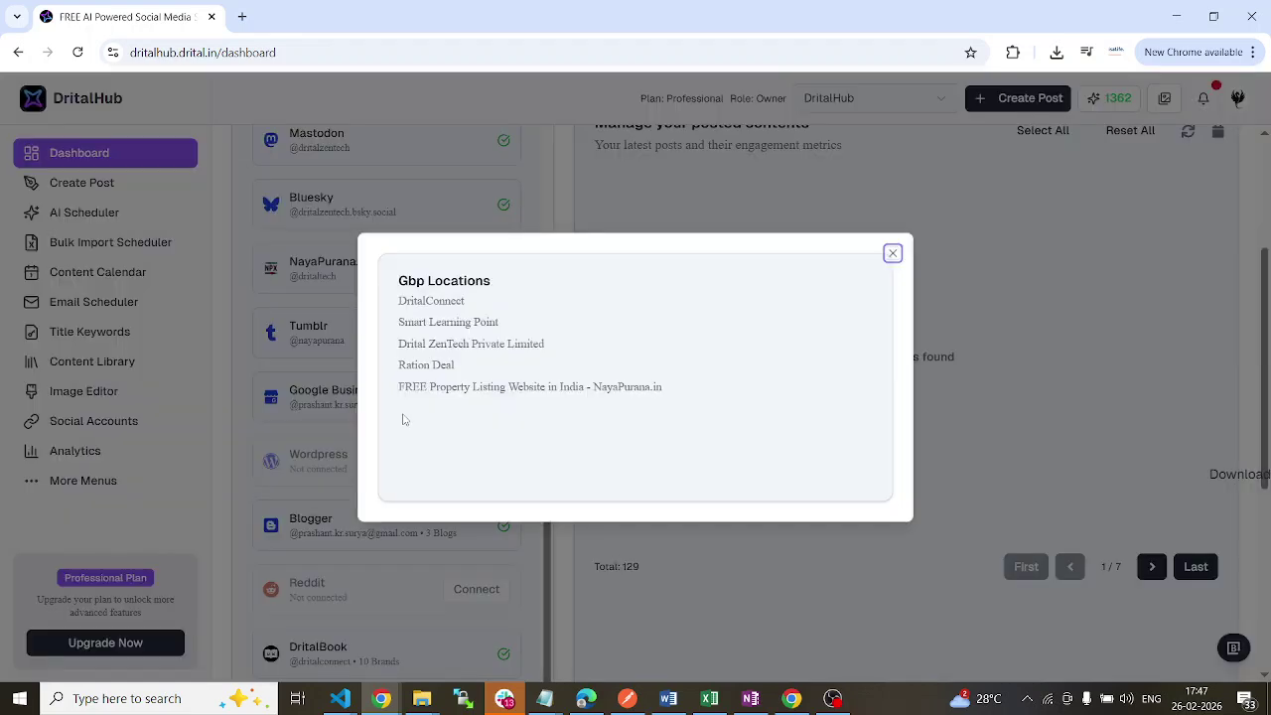
left_click(355, 407)
left_click(892, 254)
scroll(467, 403, "down", 2)
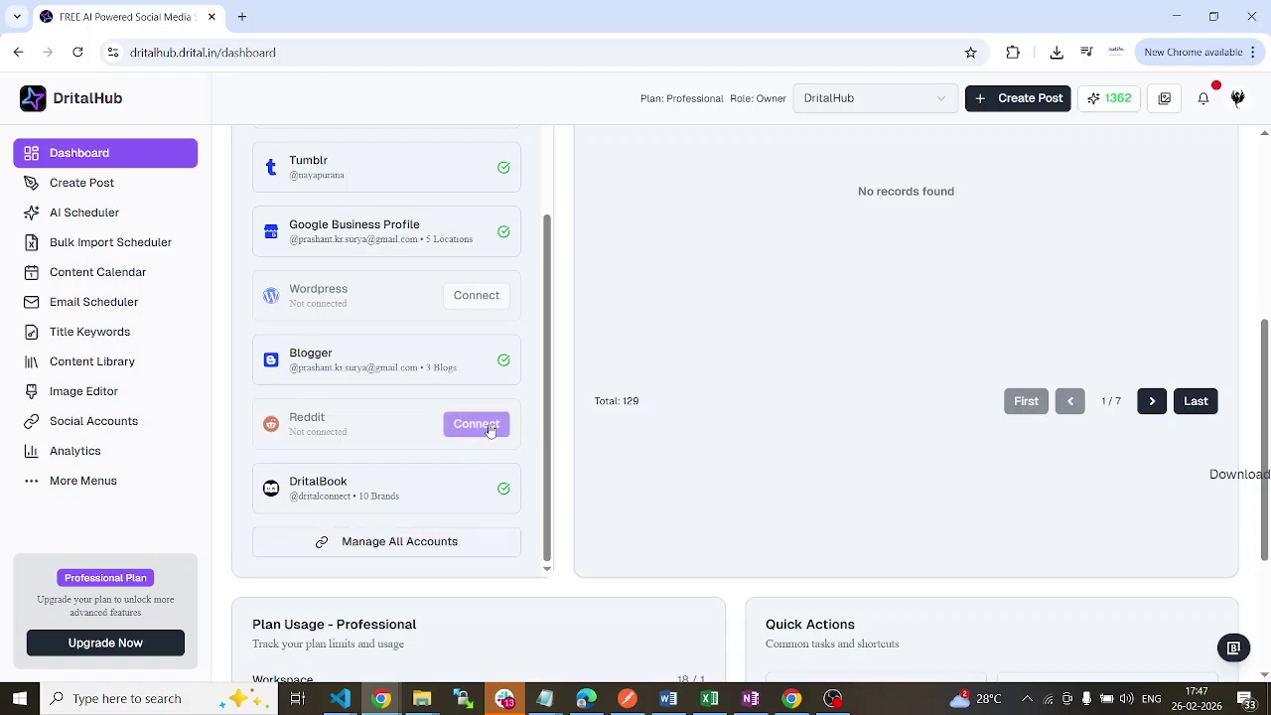
Return to the start of the dashboard and review the Accounts and Pages summary cards
scroll(477, 419, "up", 1)
scroll(473, 402, "up", 5)
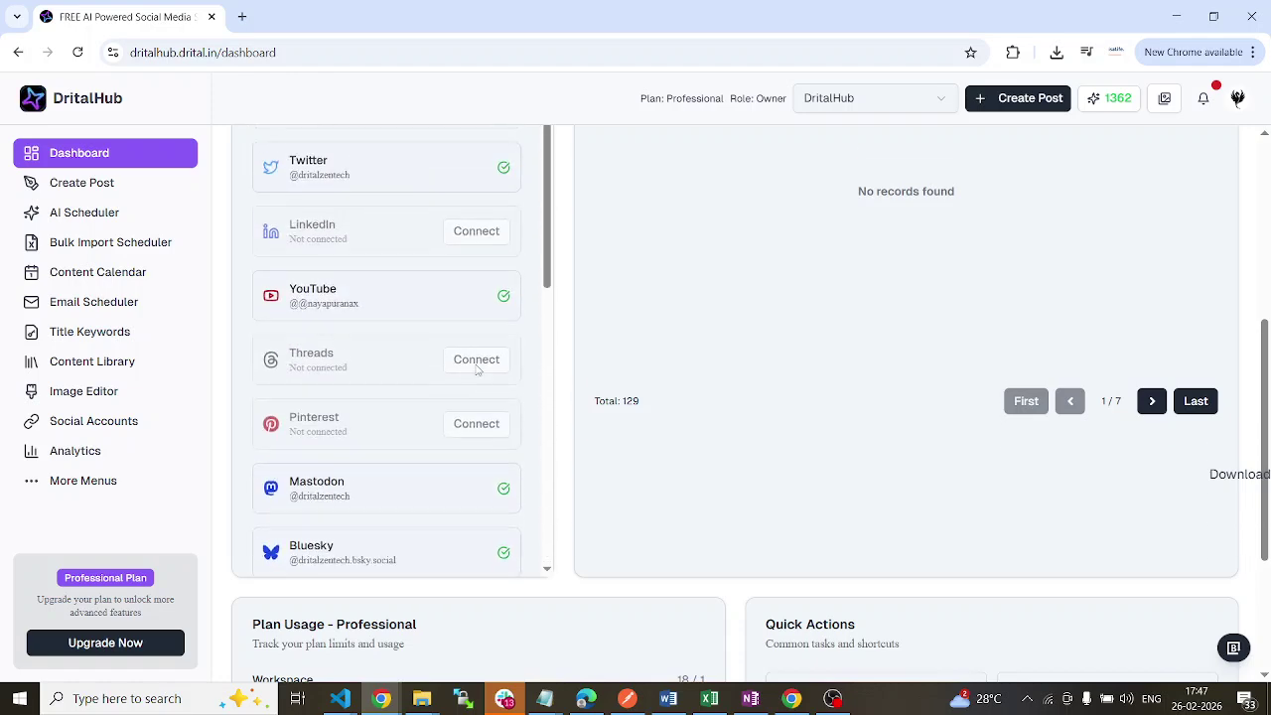
scroll(501, 356, "up", 5)
scroll(594, 338, "up", 1)
left_click_drag(425, 285, 453, 302)
left_click_drag(657, 288, 594, 288)
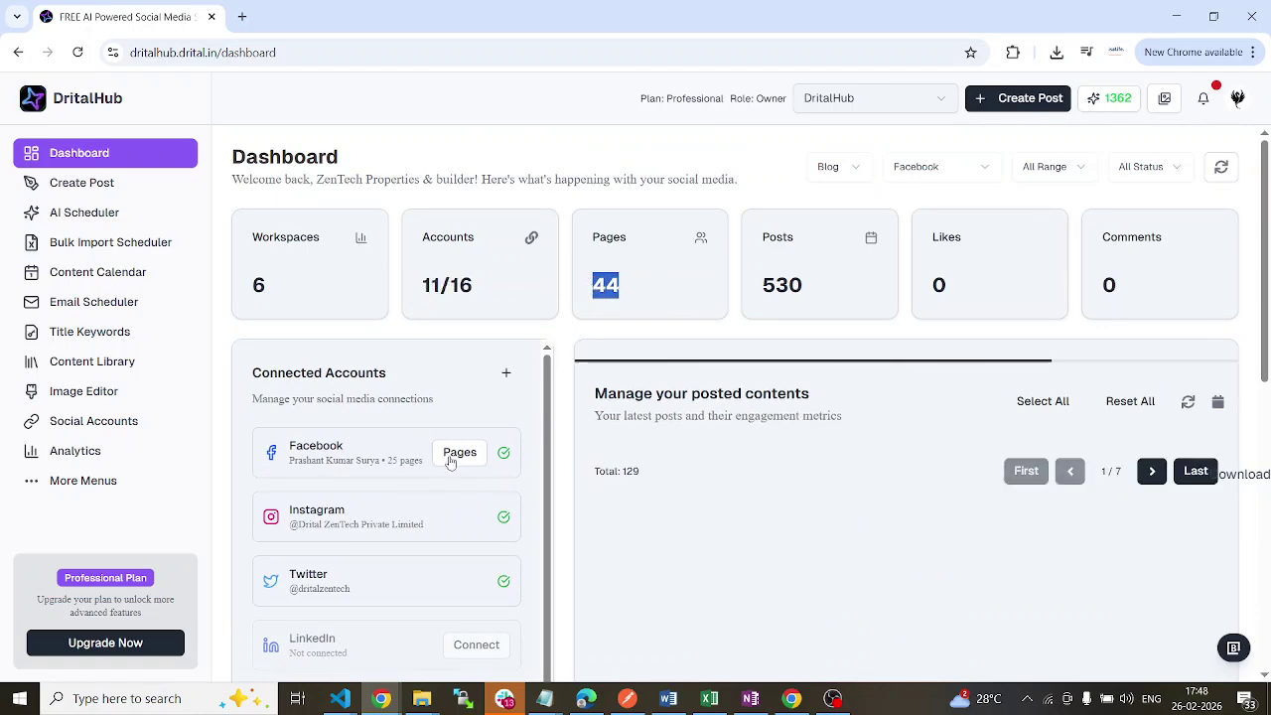
Open the Facebook page selection, deselect DritalBook - Digital Brand Book and both DritalHub pages, and review the selected pages preview
left_click(463, 453)
scroll(486, 400, "down", 10)
scroll(486, 401, "up", 10)
left_click(214, 271)
left_click(213, 311)
left_click(213, 352)
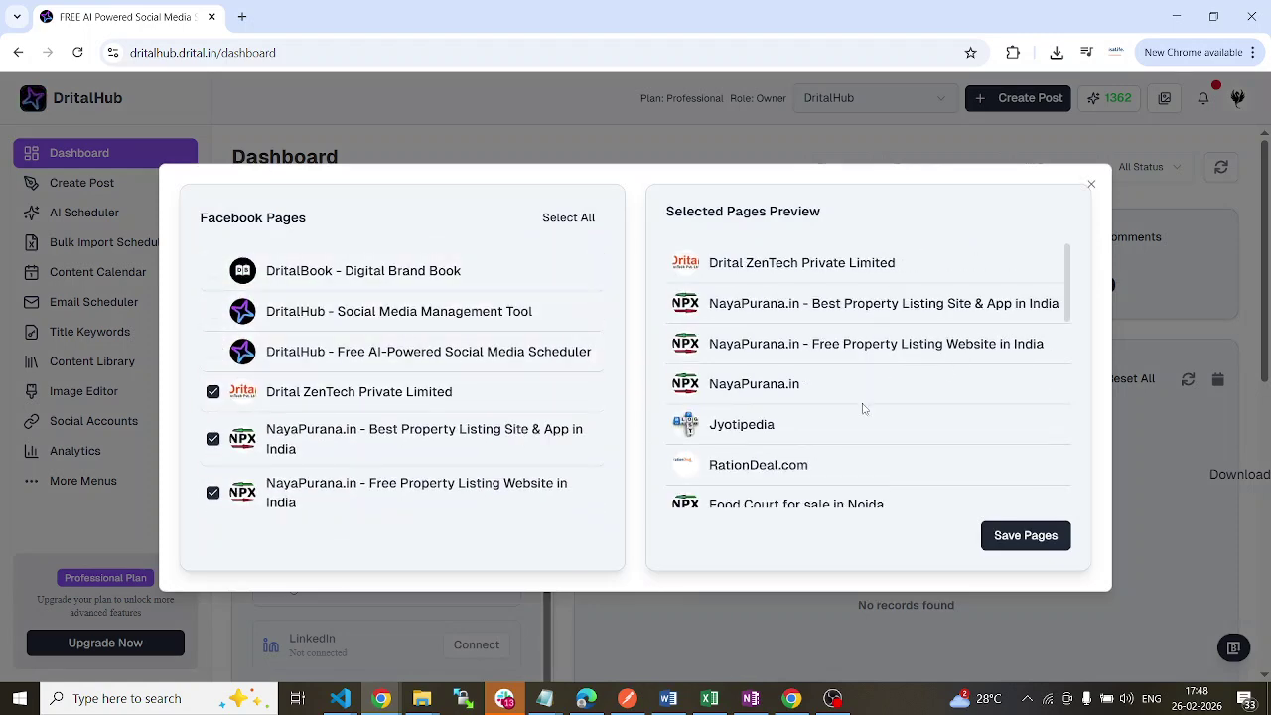
left_click_drag(712, 277, 932, 494)
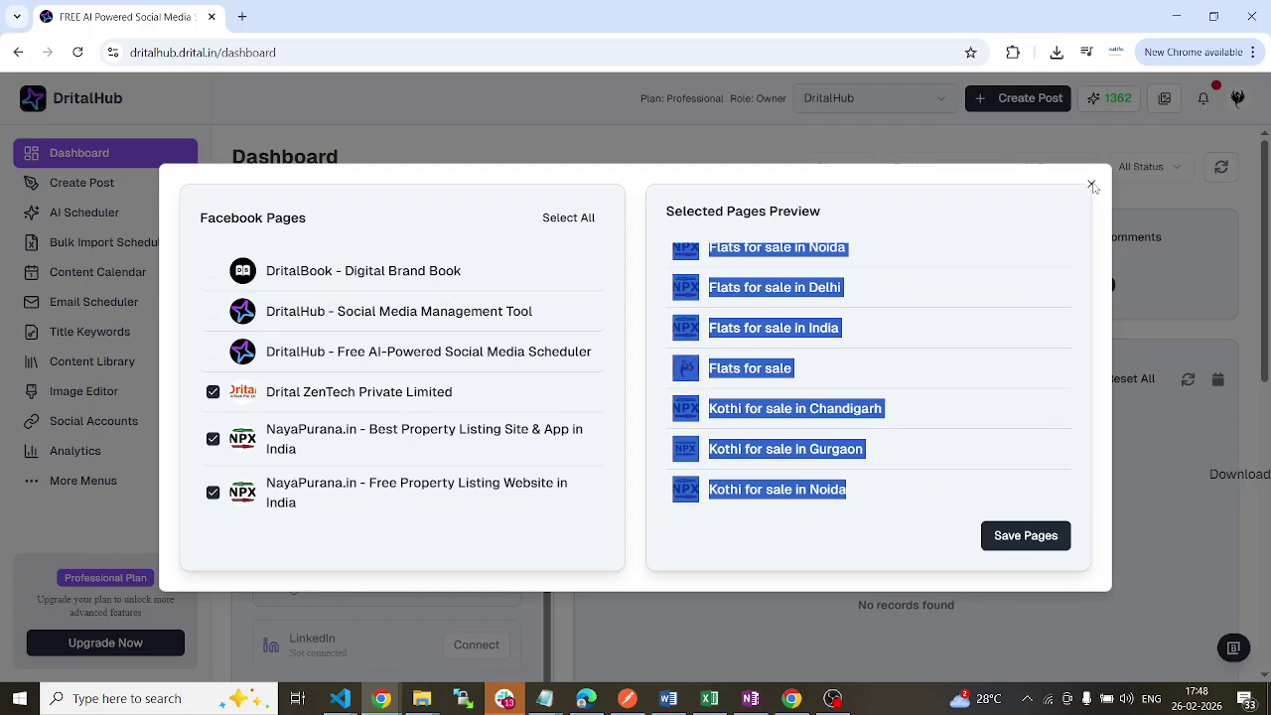
left_click(902, 259)
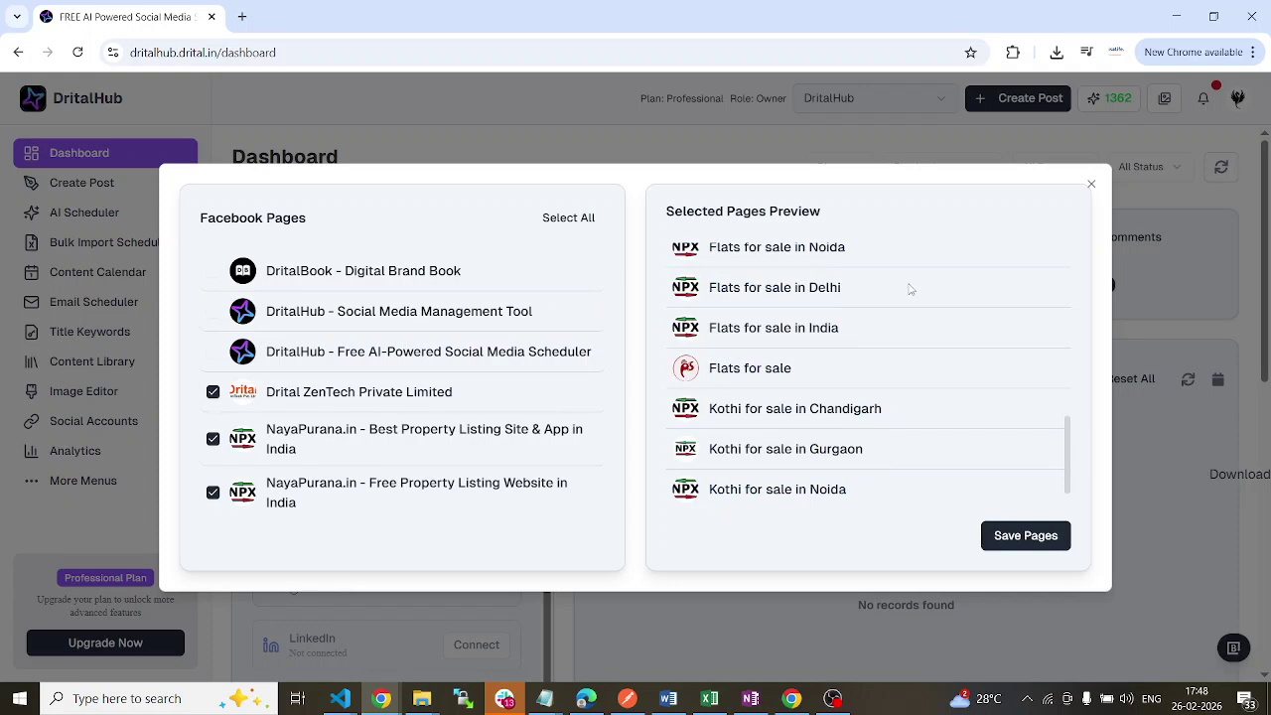
scroll(812, 301, "up", 10)
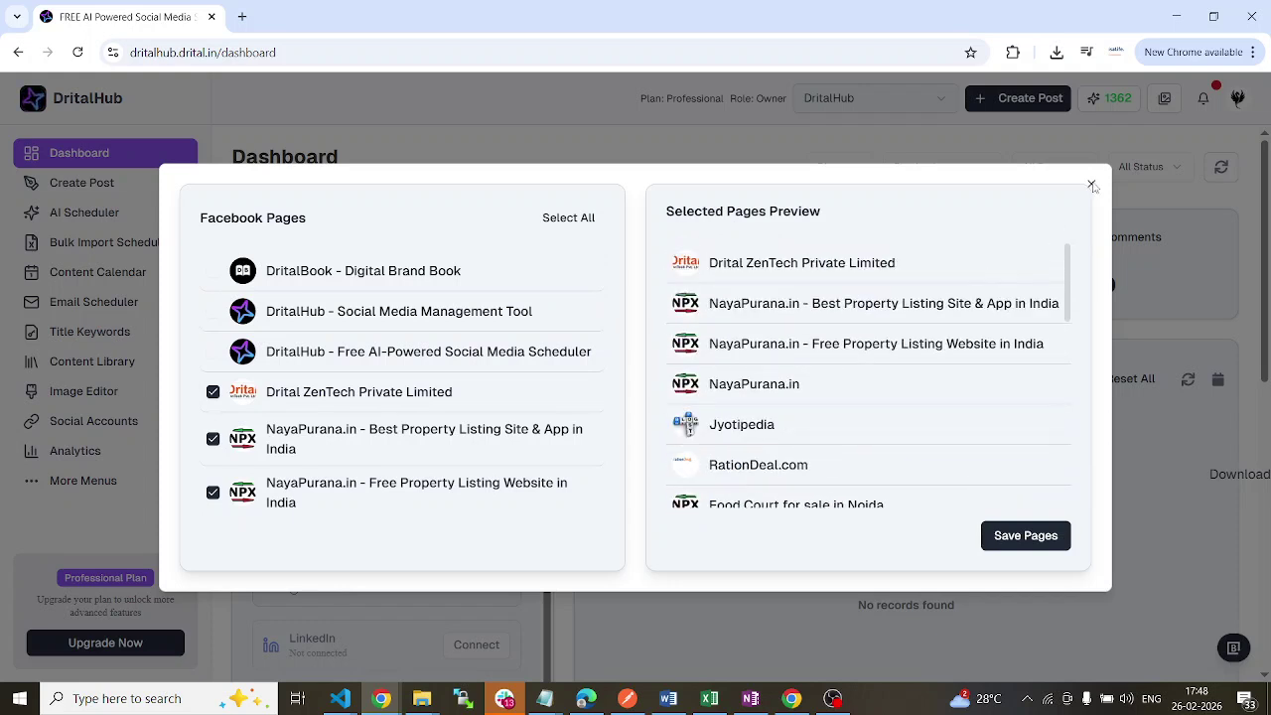
Reselect DritalBook - Digital Brand Book and both DritalHub pages, toggle Drital ZenTech Private Limited off and on, and close without saving
left_click(213, 272)
left_click(212, 311)
left_click(212, 352)
left_click(213, 391)
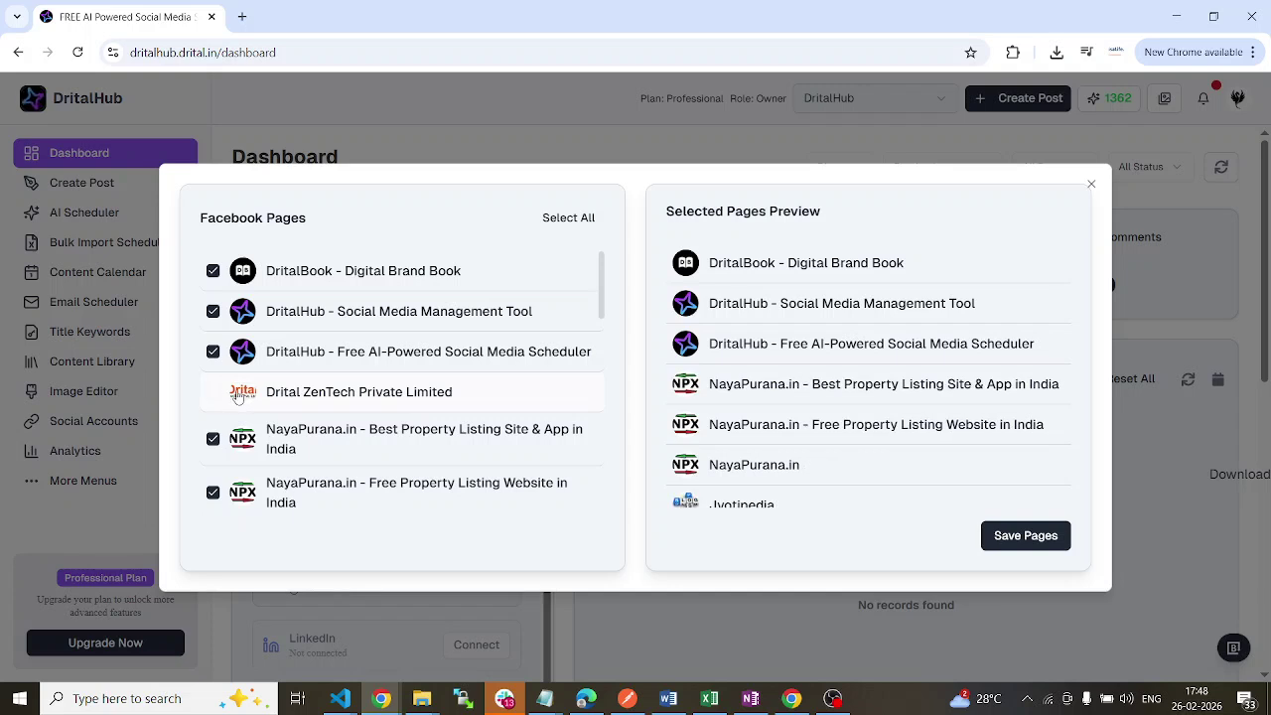
left_click(212, 394)
scroll(670, 384, "down", 3)
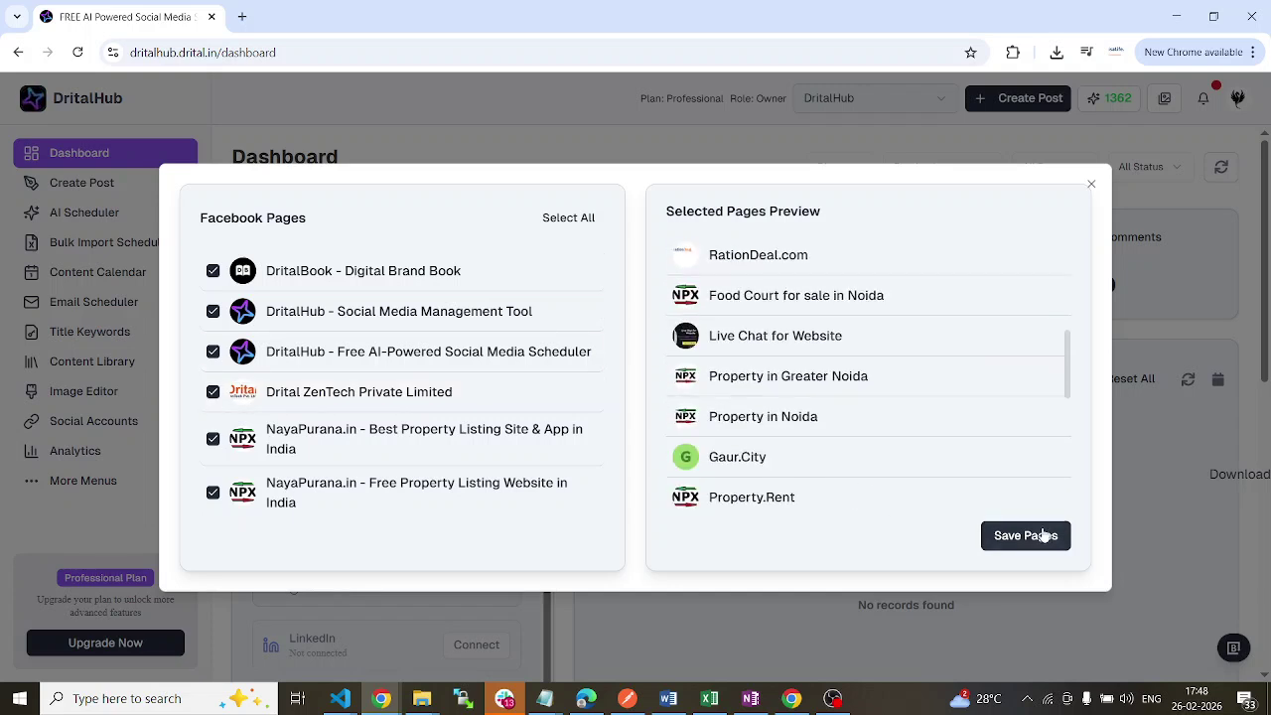
left_click_drag(675, 210, 820, 497)
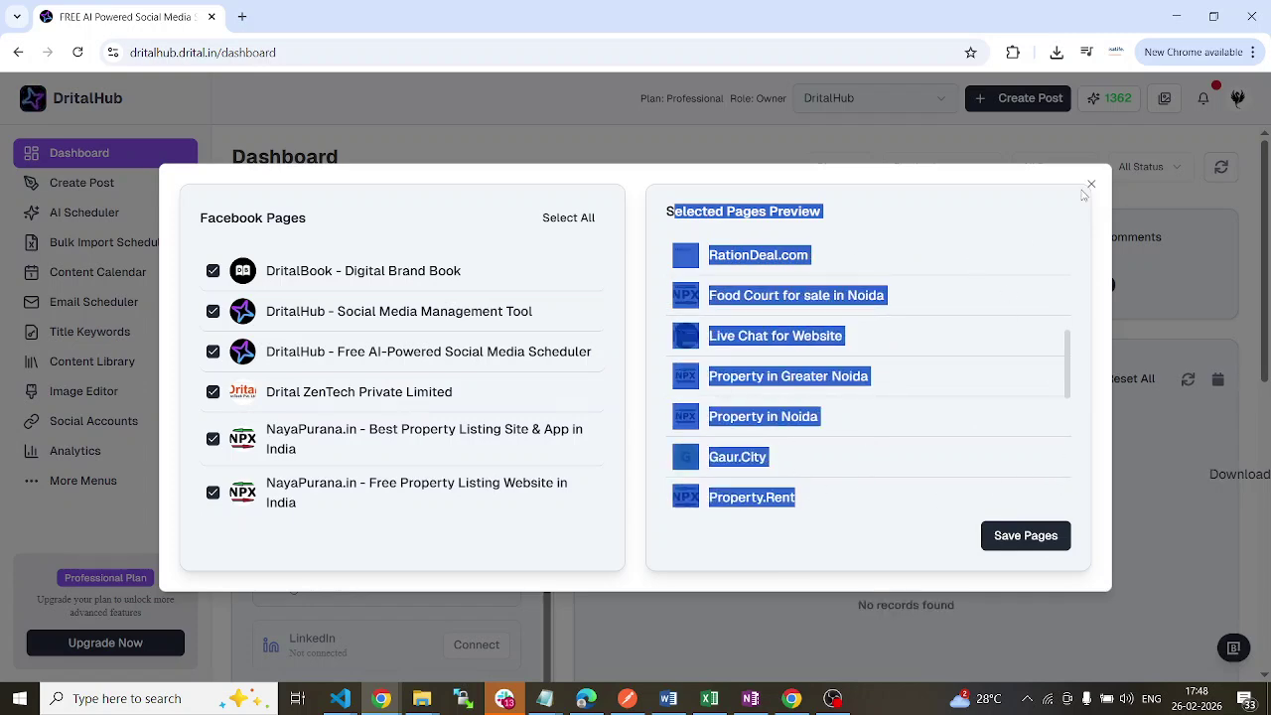
left_click(1091, 185)
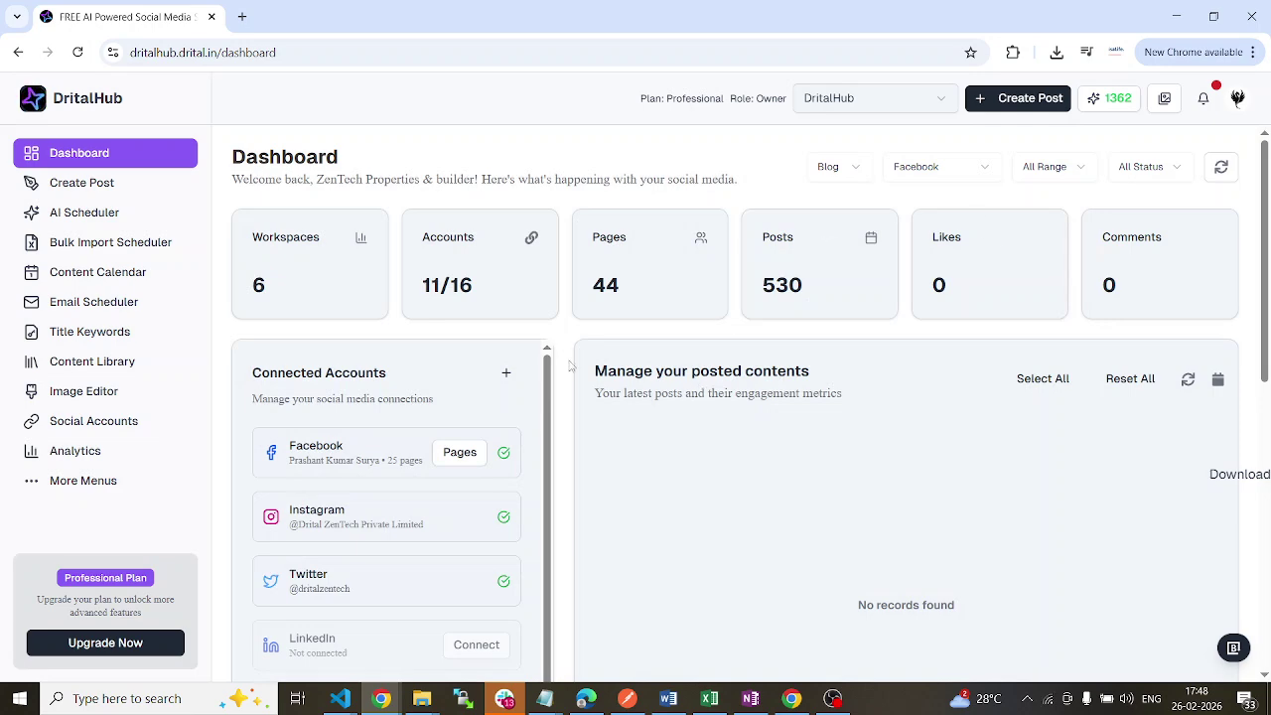
Filter the dashboard content to All Platforms and the Post content type
scroll(974, 361, "down", 2)
scroll(908, 361, "up", 2)
left_click(934, 175)
left_click(937, 203)
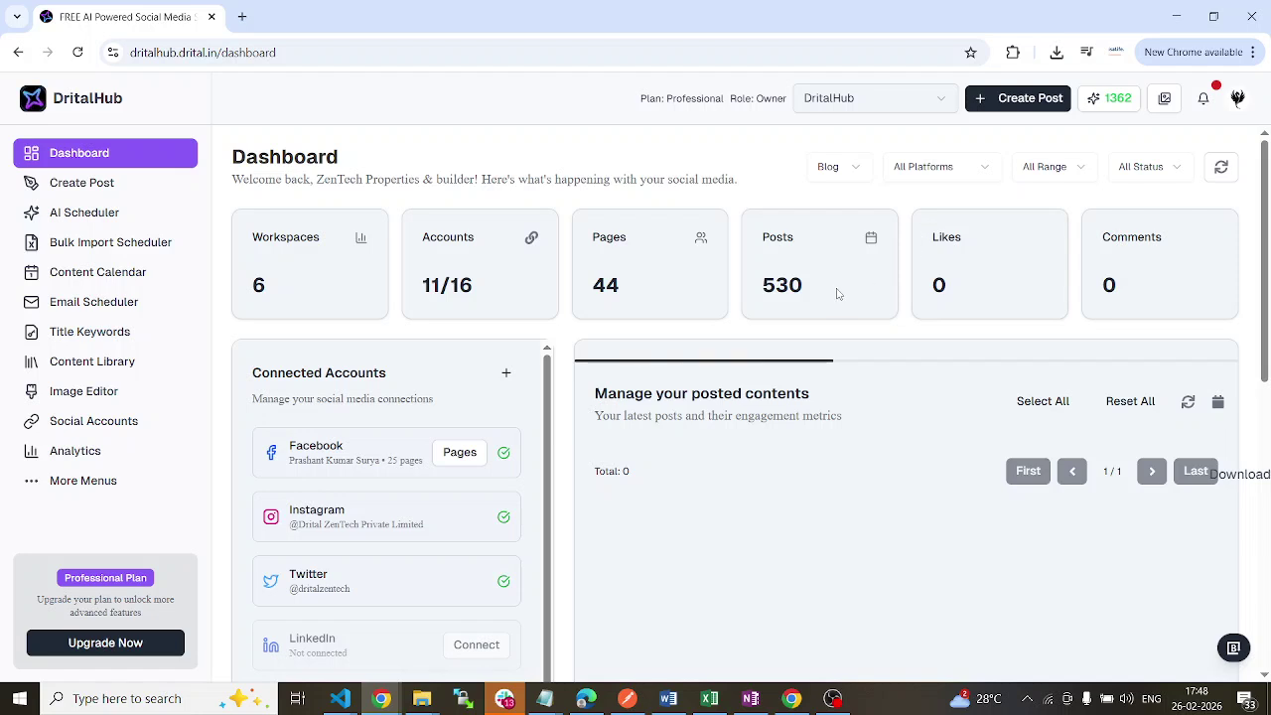
left_click(844, 167)
left_click(839, 202)
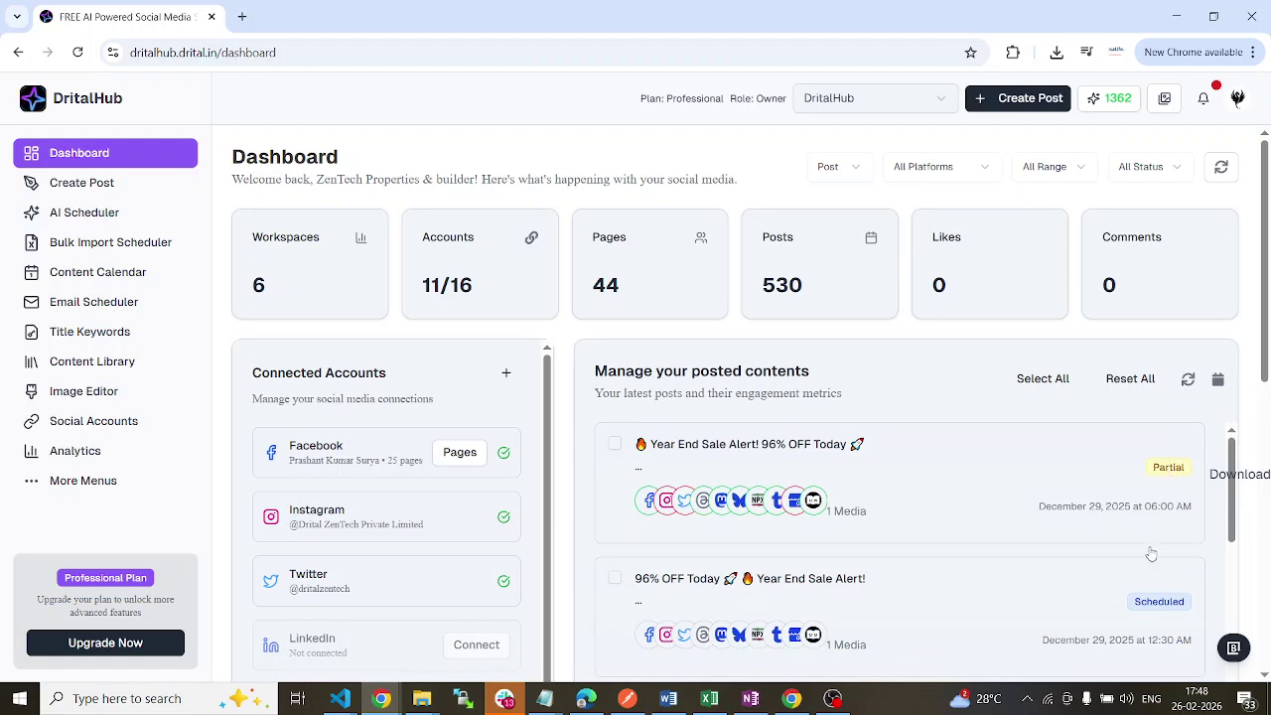
Open the "Year End Sale Alert! 96% OFF Today" post and review its overall status, text and attached media
scroll(1172, 462, "down", 1)
scroll(655, 462, "up", 1)
left_click(924, 459)
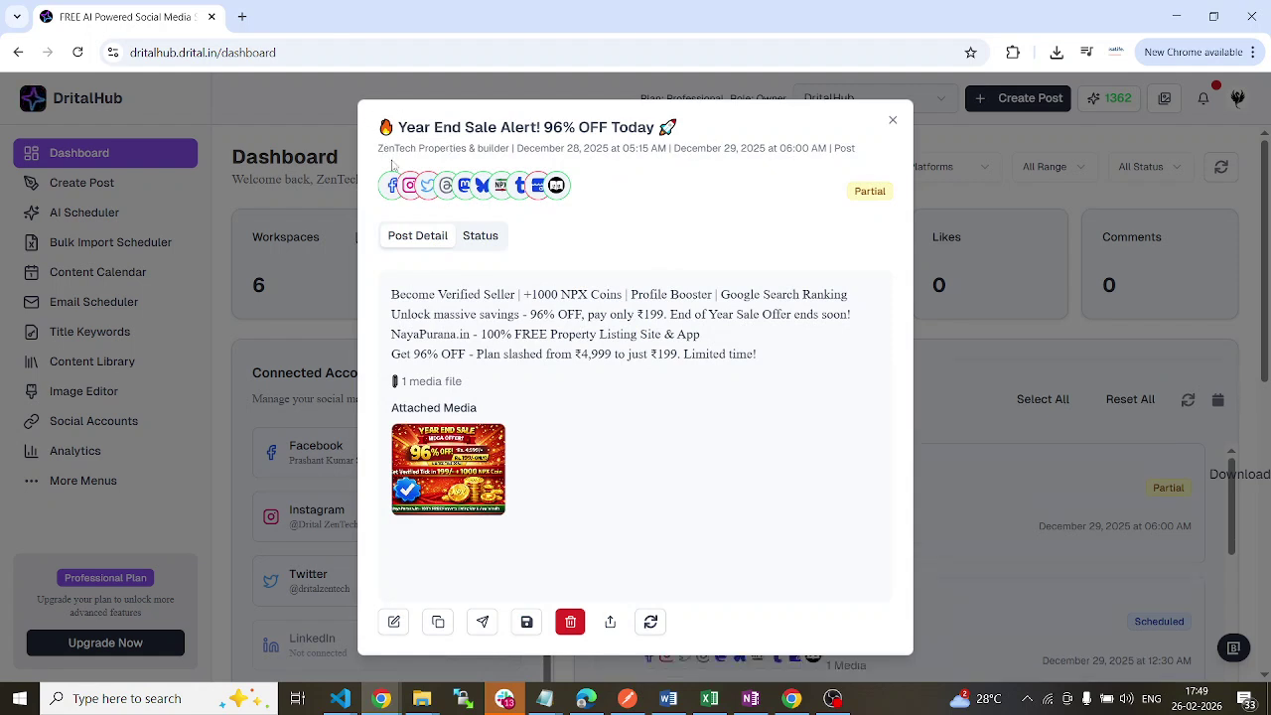
left_click_drag(850, 199, 889, 197)
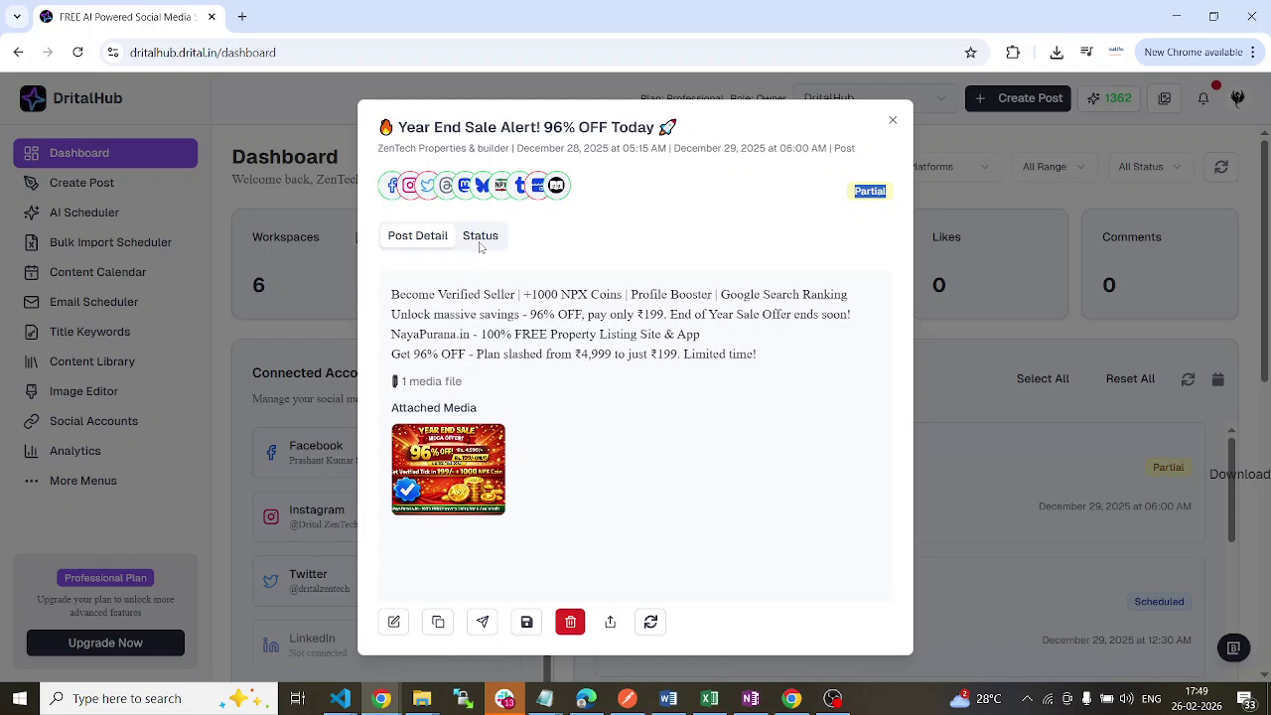
left_click_drag(390, 298, 509, 316)
left_click_drag(420, 382, 508, 384)
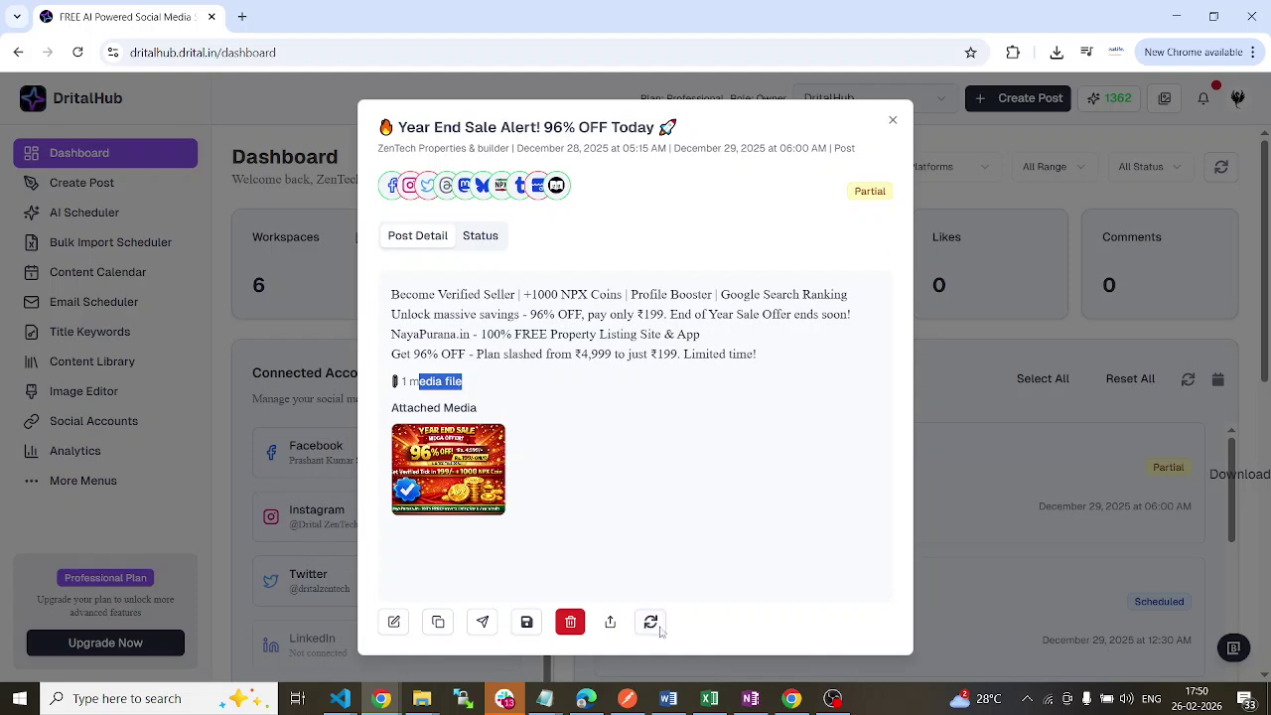
Examine the post's publishing status, attempts and last error for its Facebook pages, Instagram and Twitter
left_click(494, 236)
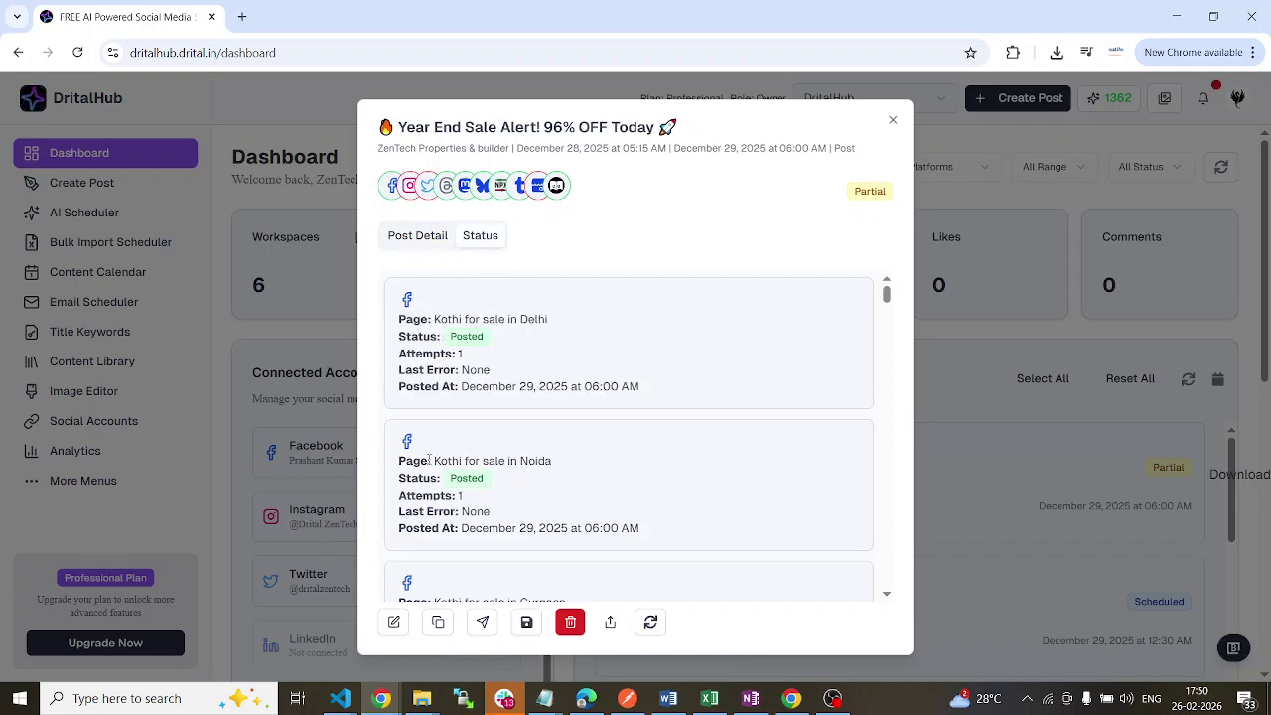
left_click_drag(449, 337, 497, 337)
scroll(626, 398, "down", 3)
scroll(626, 398, "down", 5)
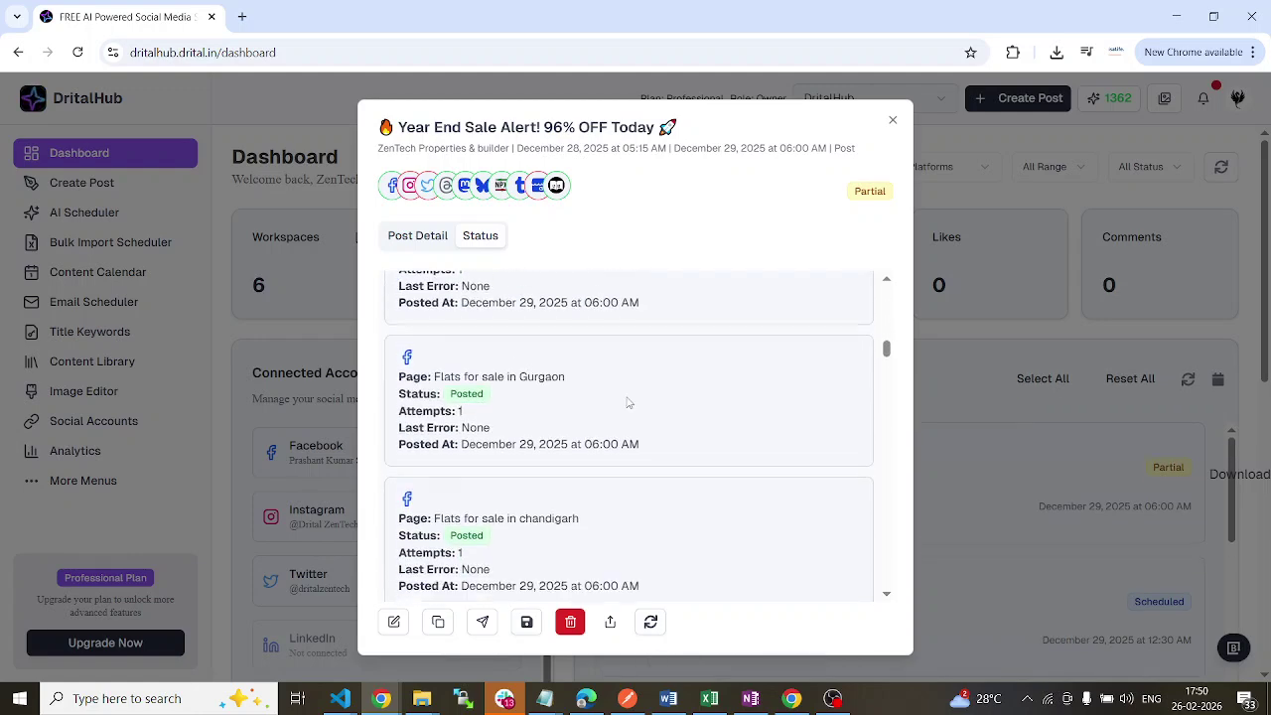
scroll(625, 398, "down", 8)
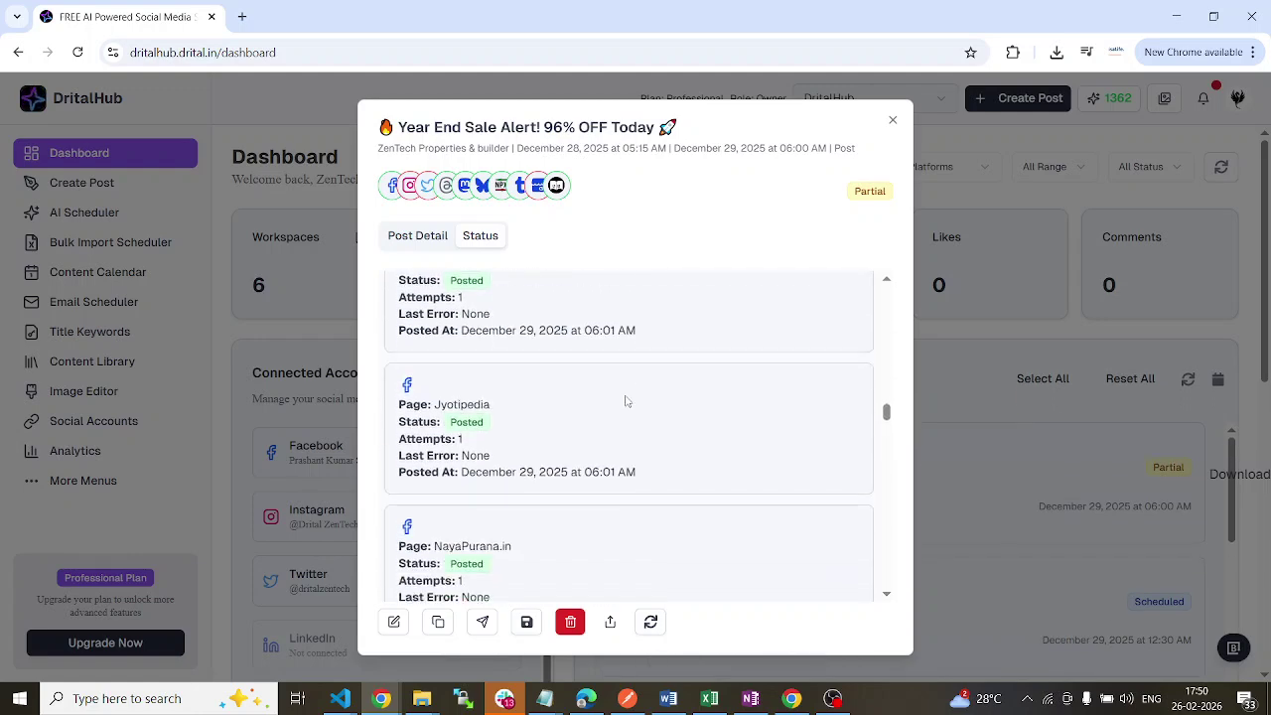
scroll(626, 398, "down", 6)
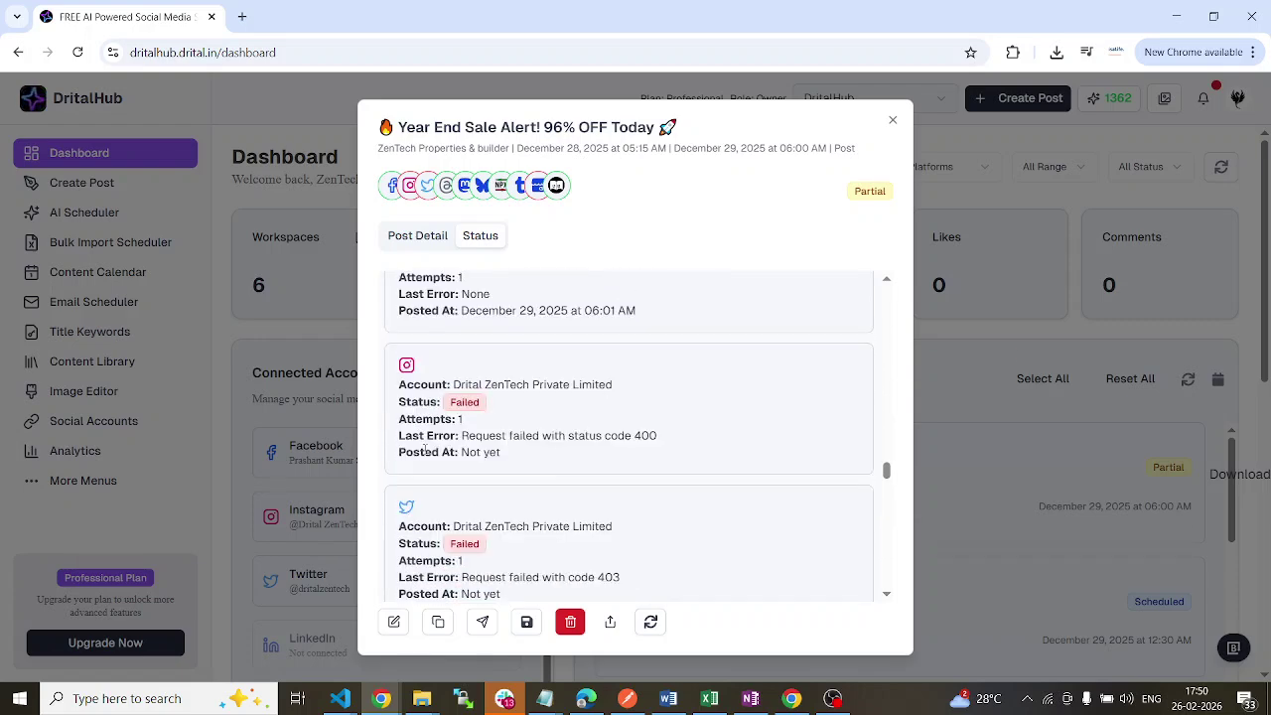
scroll(587, 441, "down", 2)
left_click_drag(572, 426, 590, 428)
left_click(594, 427)
Check the post's publishing status on the remaining platforms, from Mastodon to the DritalBook brands, and close the post details
scroll(505, 425, "down", 3)
scroll(504, 425, "down", 5)
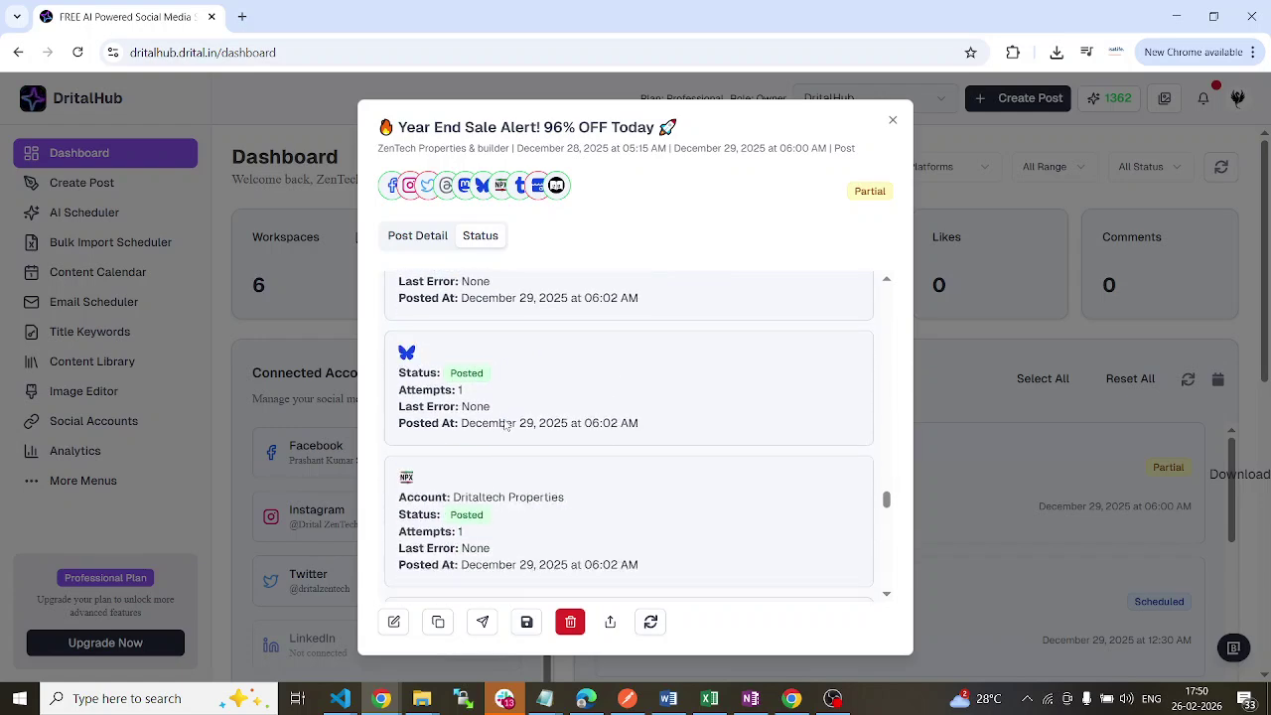
scroll(505, 426, "down", 1)
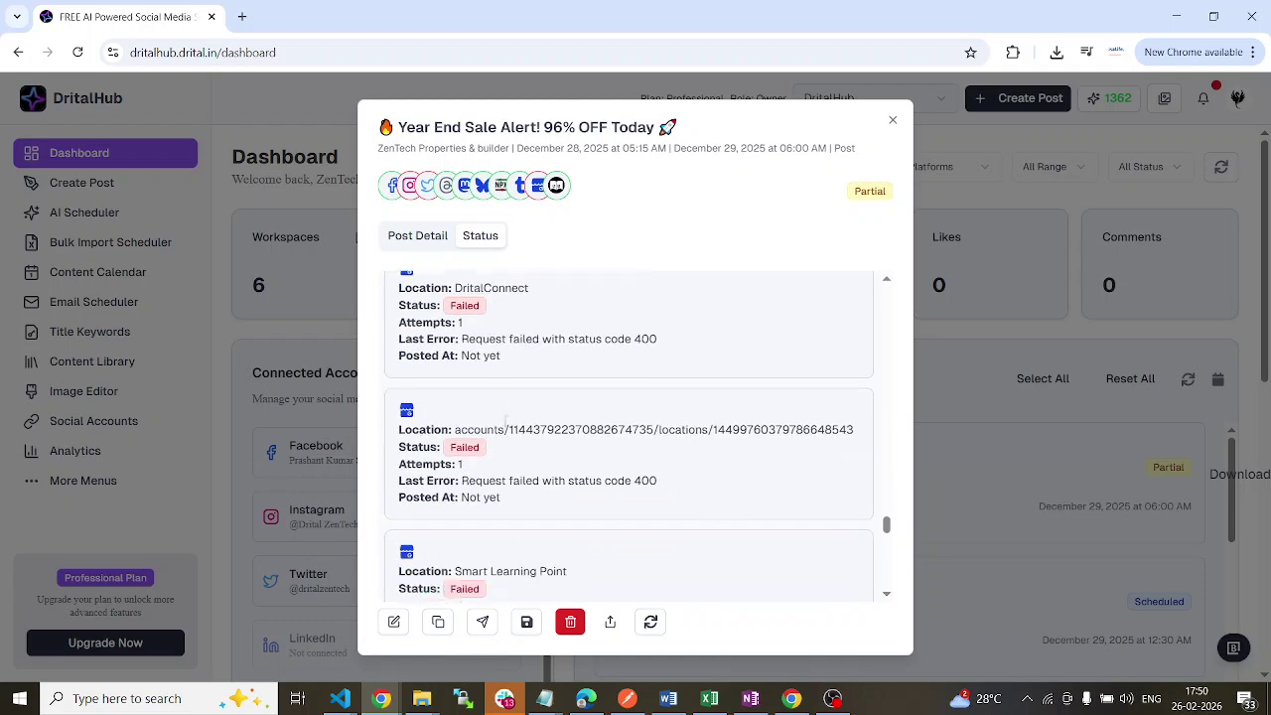
scroll(505, 425, "down", 4)
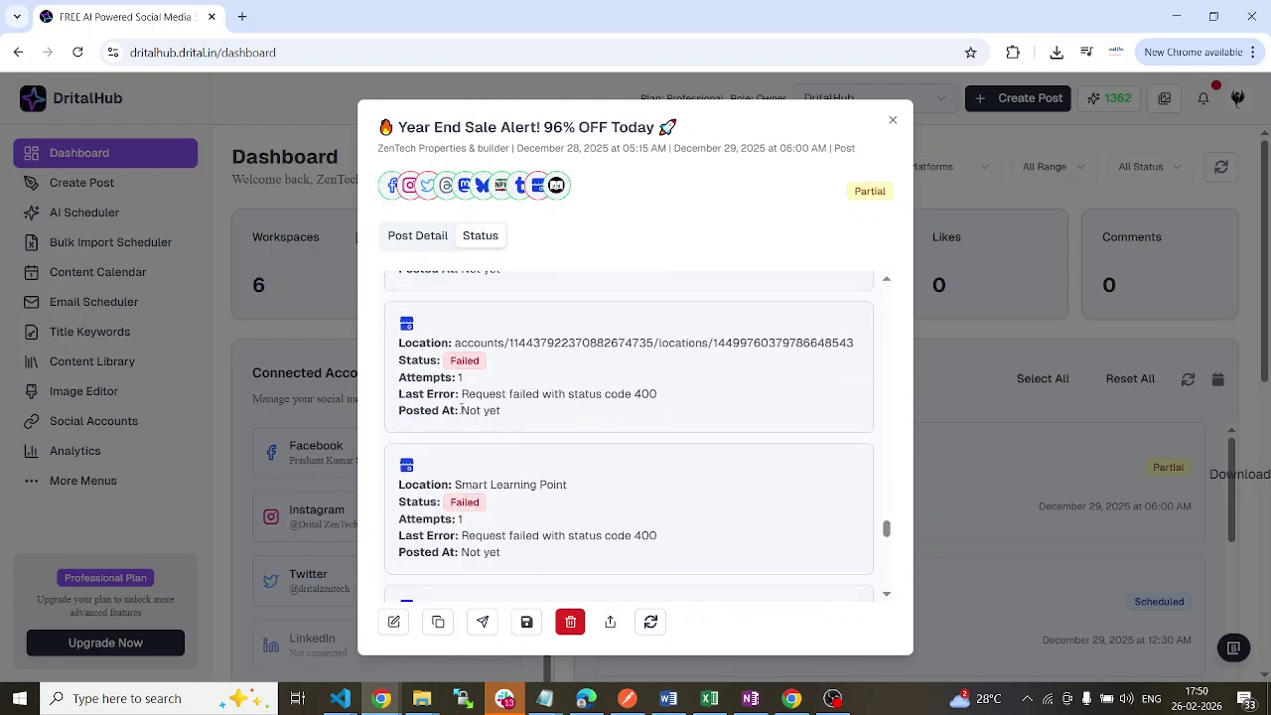
scroll(472, 417, "down", 6)
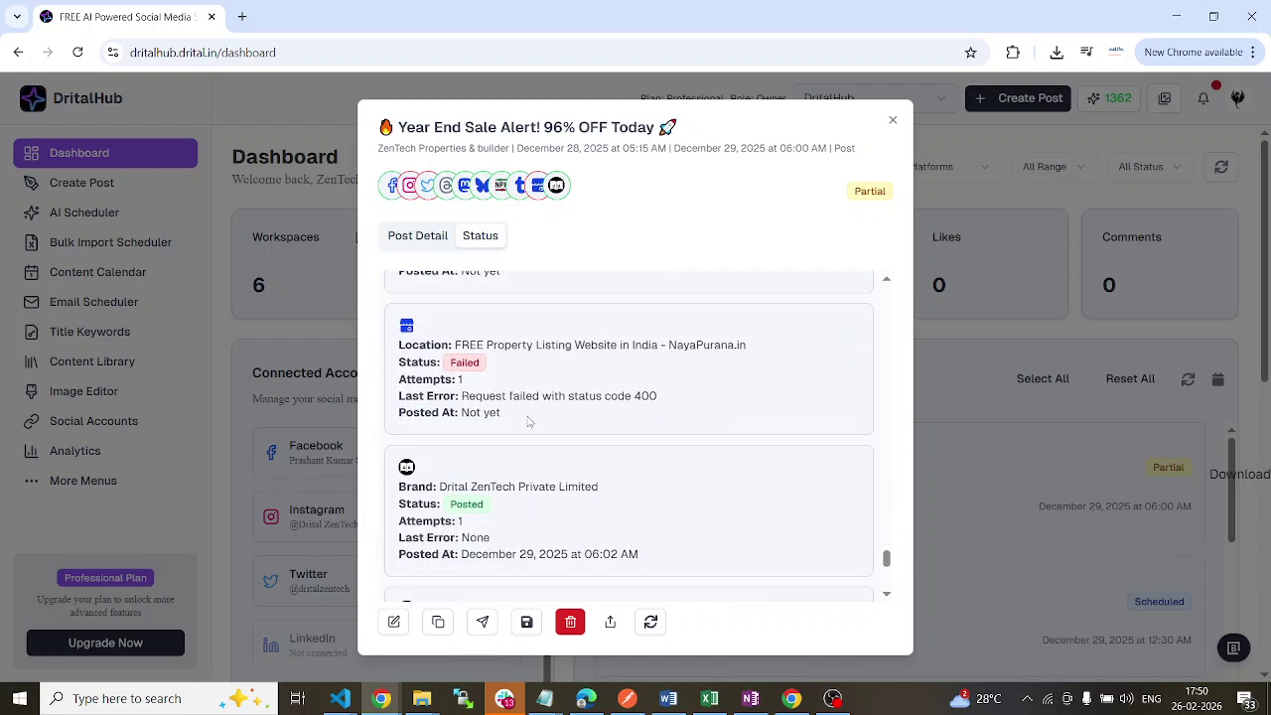
scroll(629, 390, "down", 3)
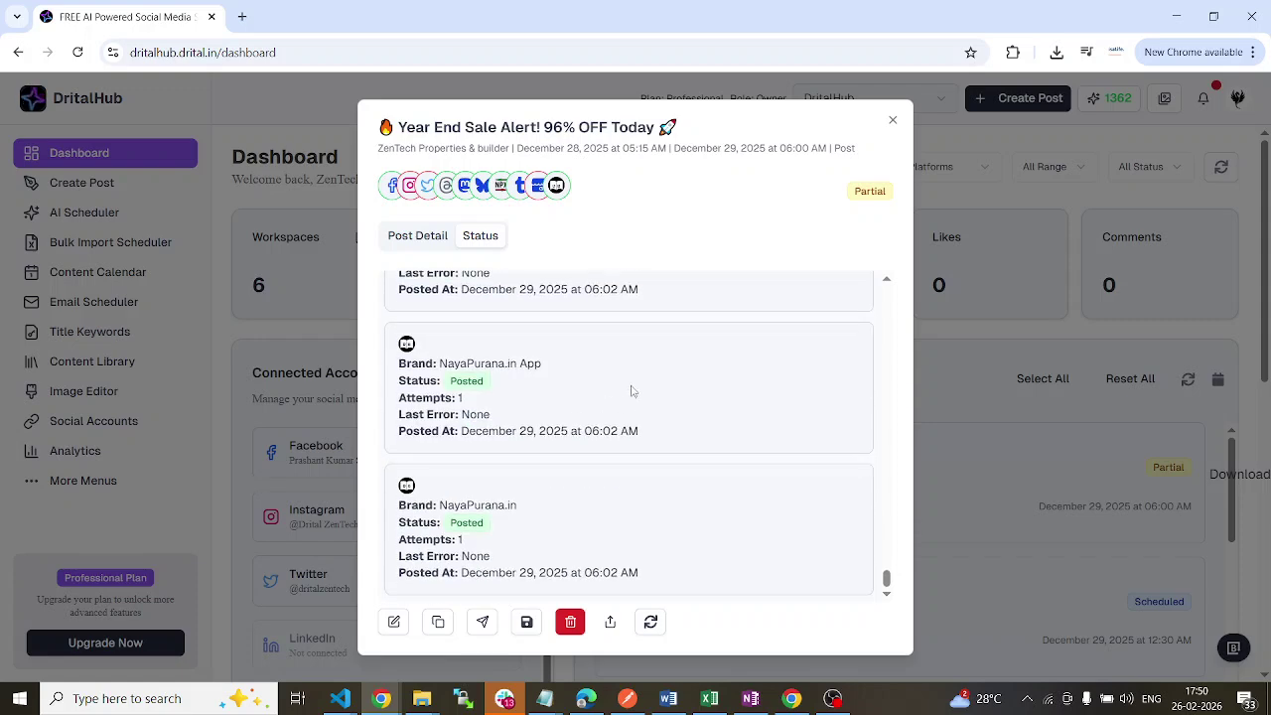
scroll(635, 399, "up", 10)
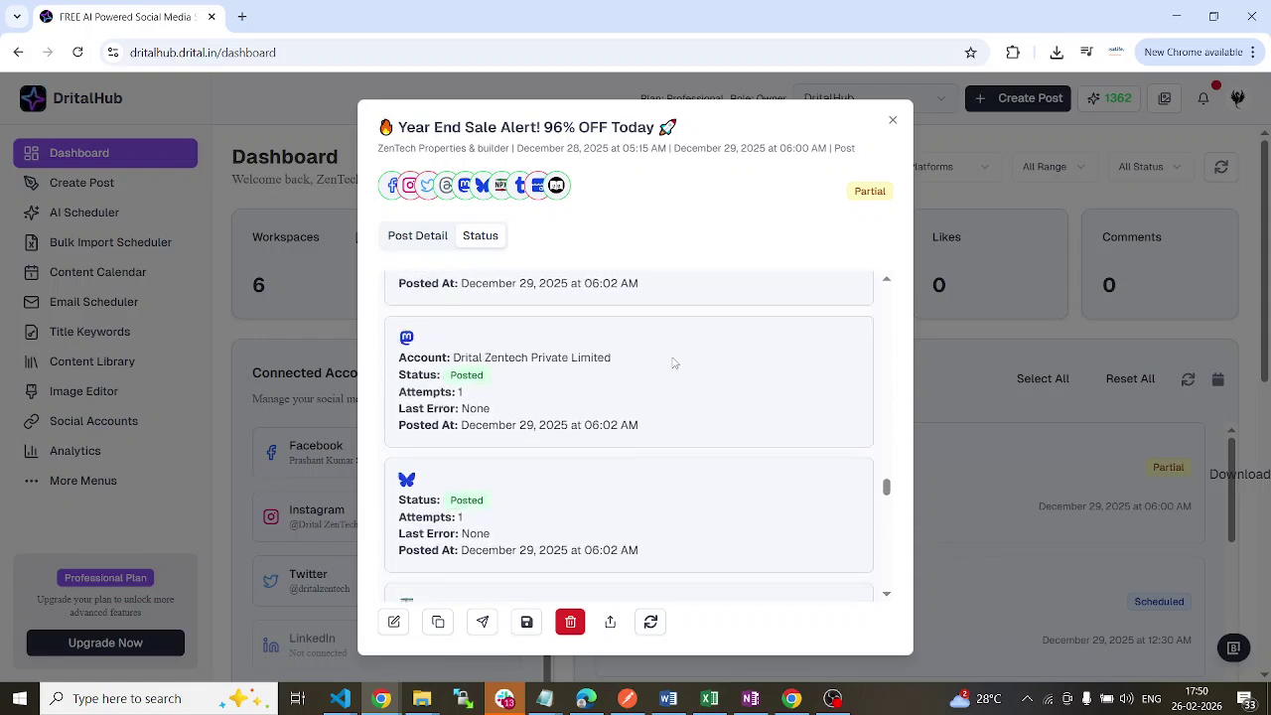
left_click(892, 120)
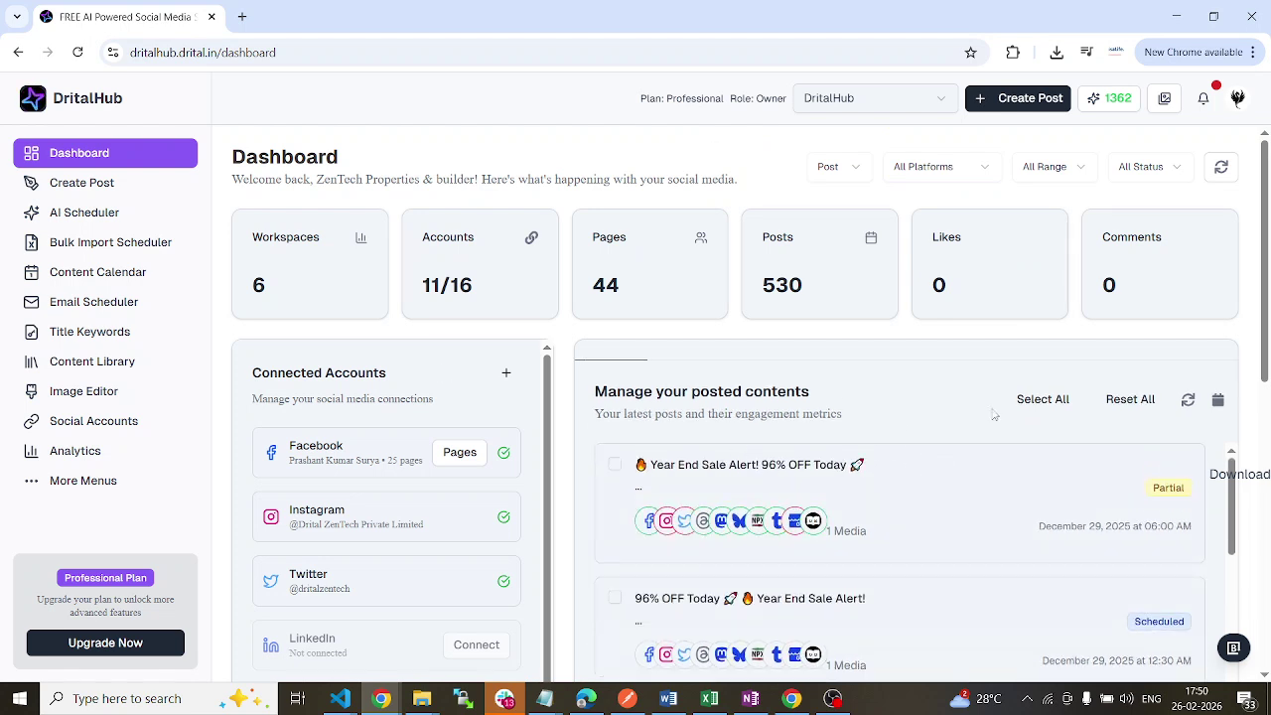
Select all listed posts, clear the selection without deleting anything, and refresh the posted contents list
left_click(1053, 401)
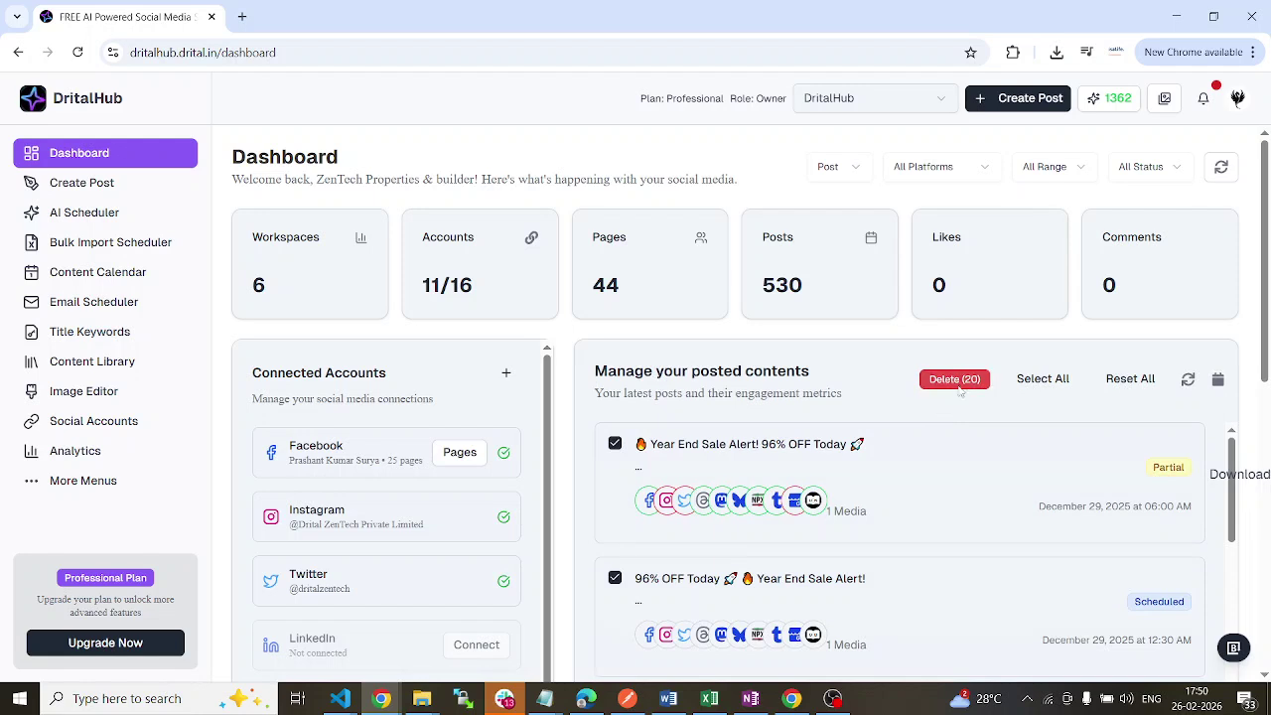
left_click(1130, 378)
left_click(1188, 382)
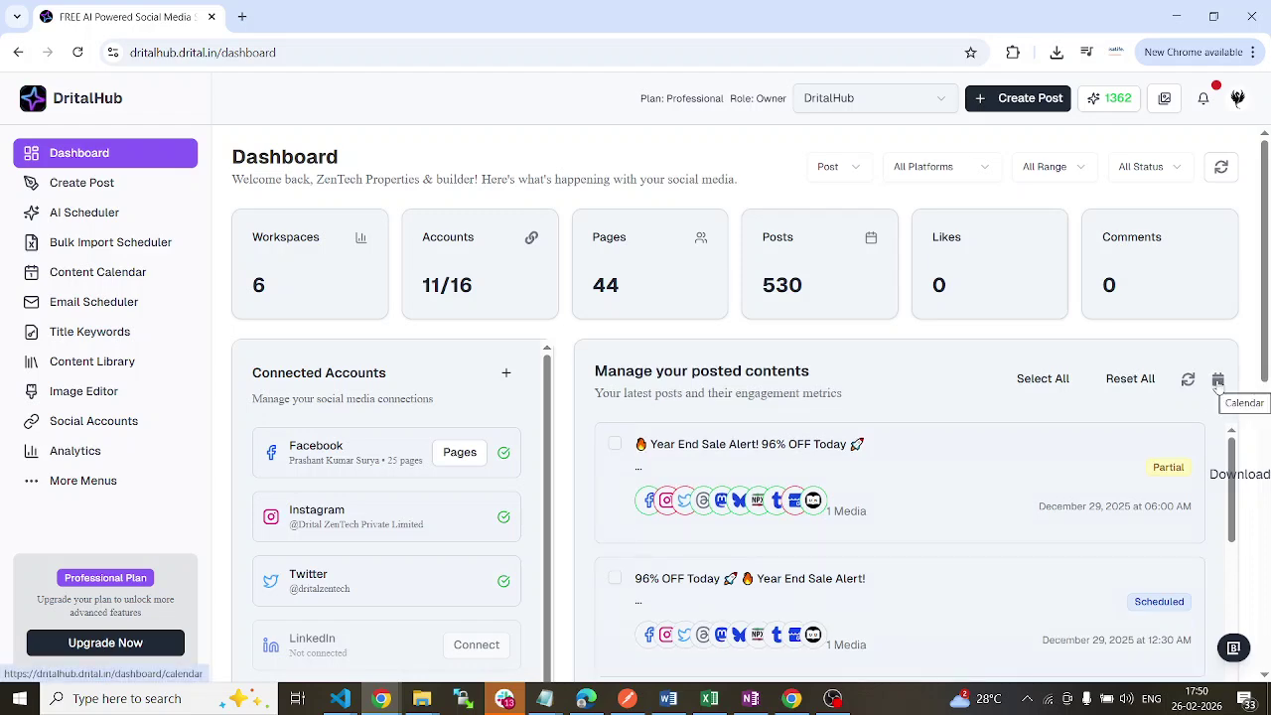
Look through the posted contents list for each post's title, platforms, status and date
scroll(908, 417, "down", 5)
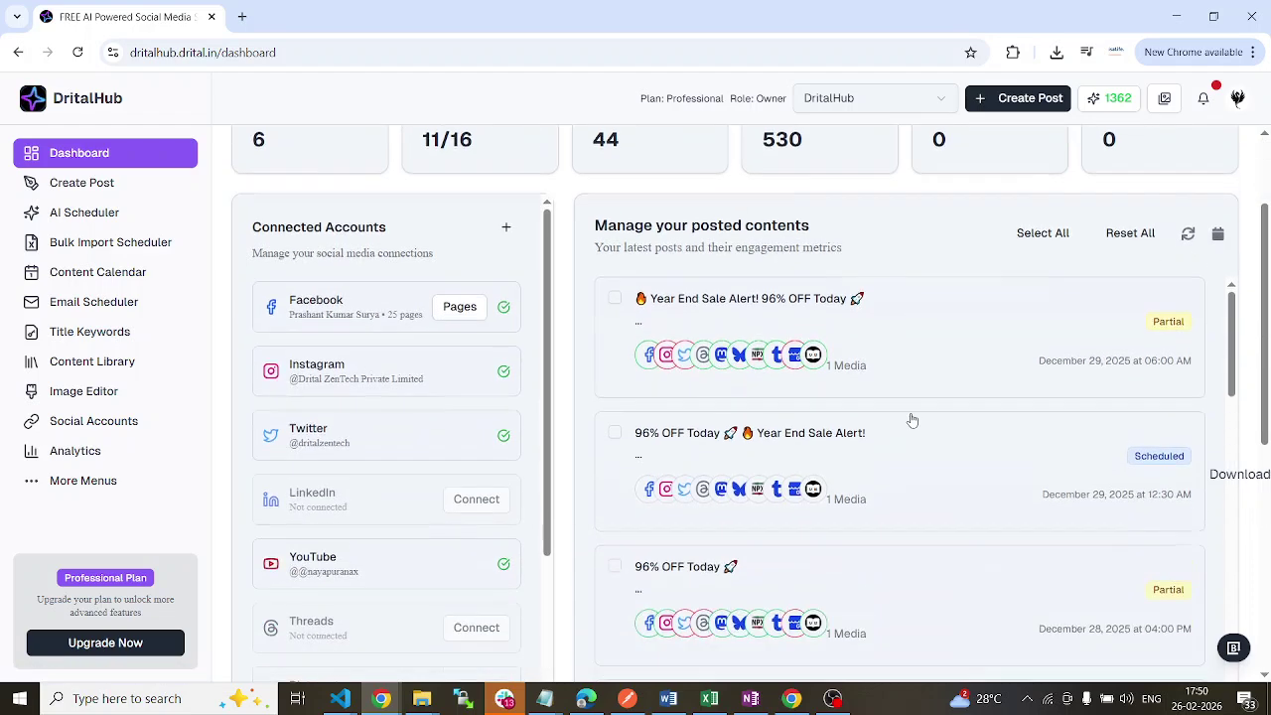
scroll(929, 412, "down", 3)
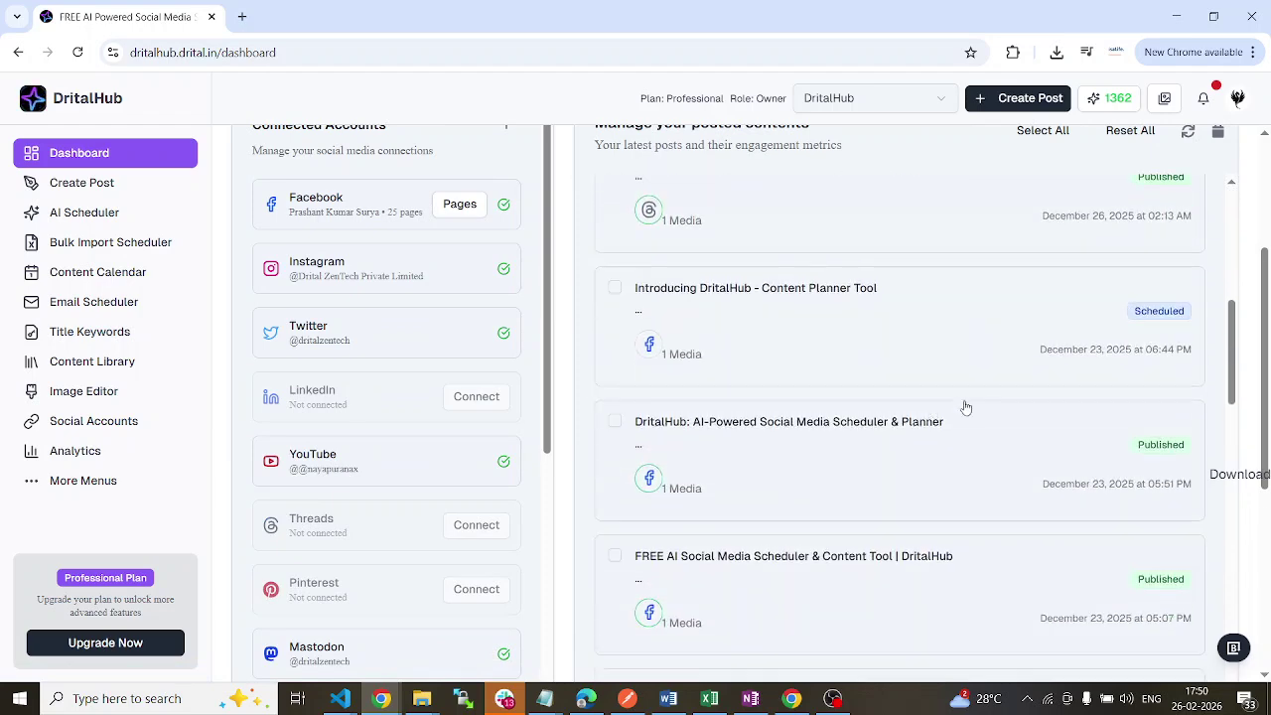
scroll(894, 457, "down", 3)
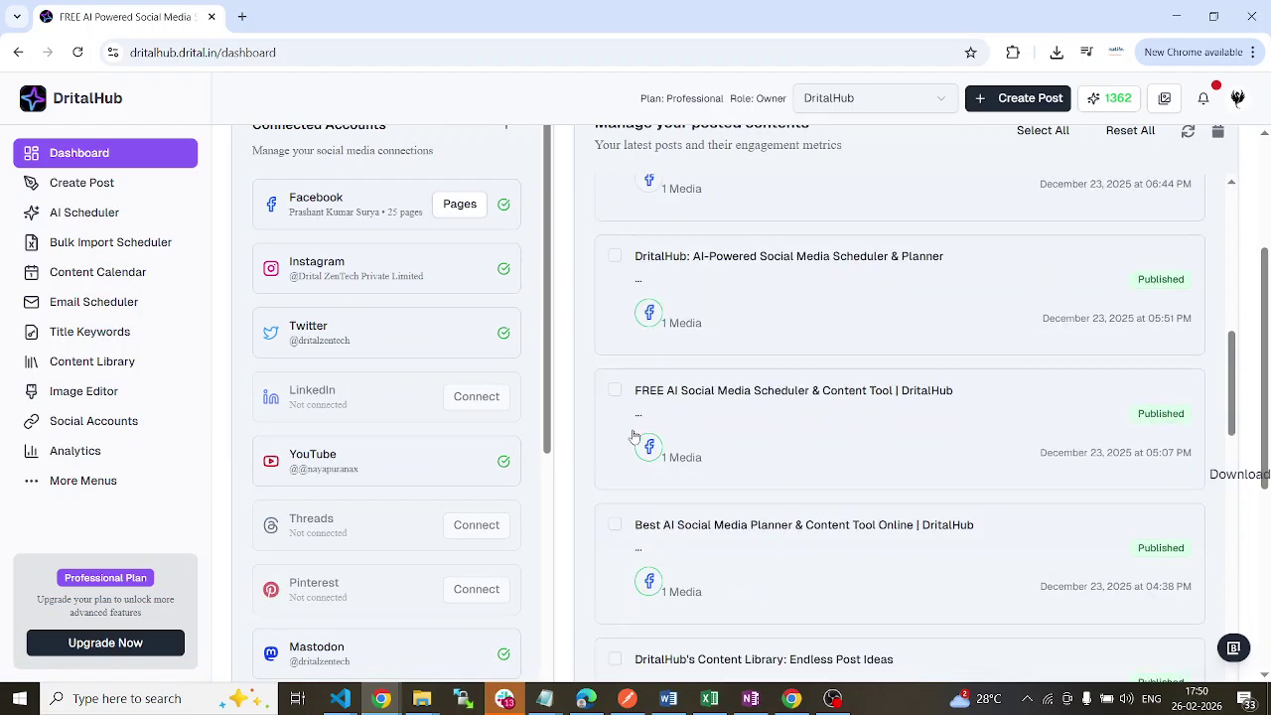
scroll(660, 487, "down", 2)
scroll(656, 492, "down", 3)
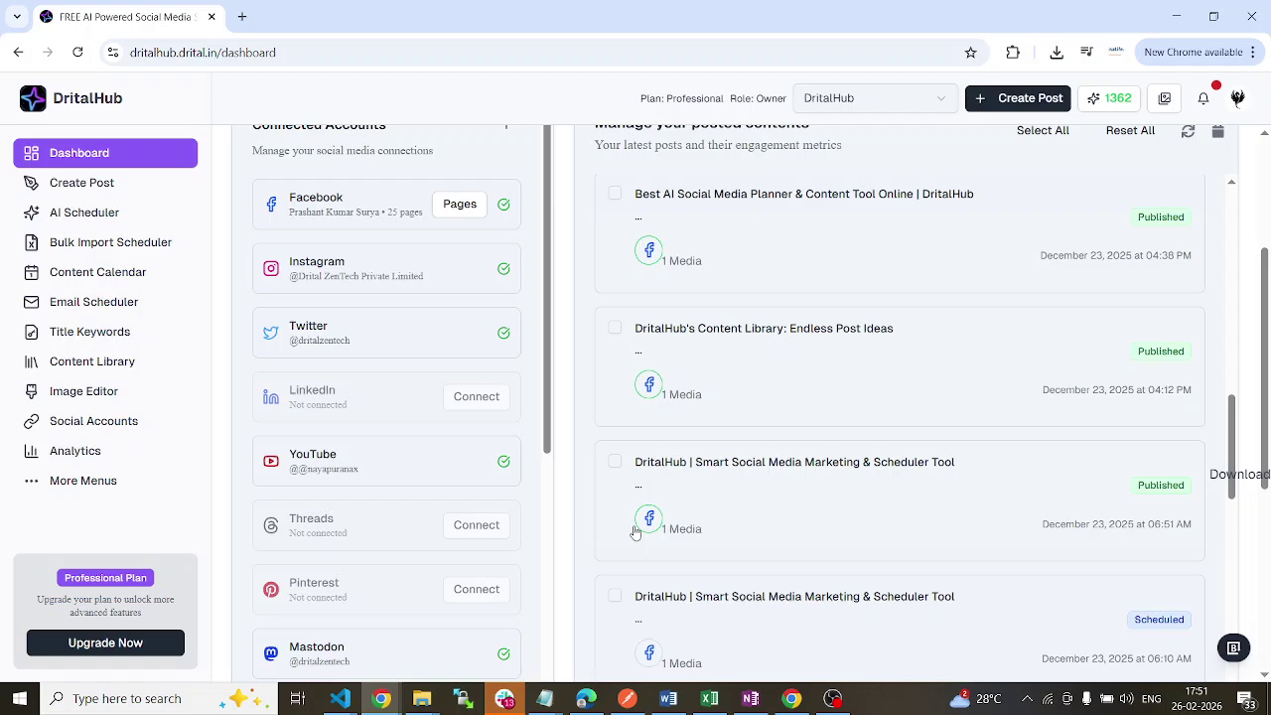
scroll(951, 411, "down", 9)
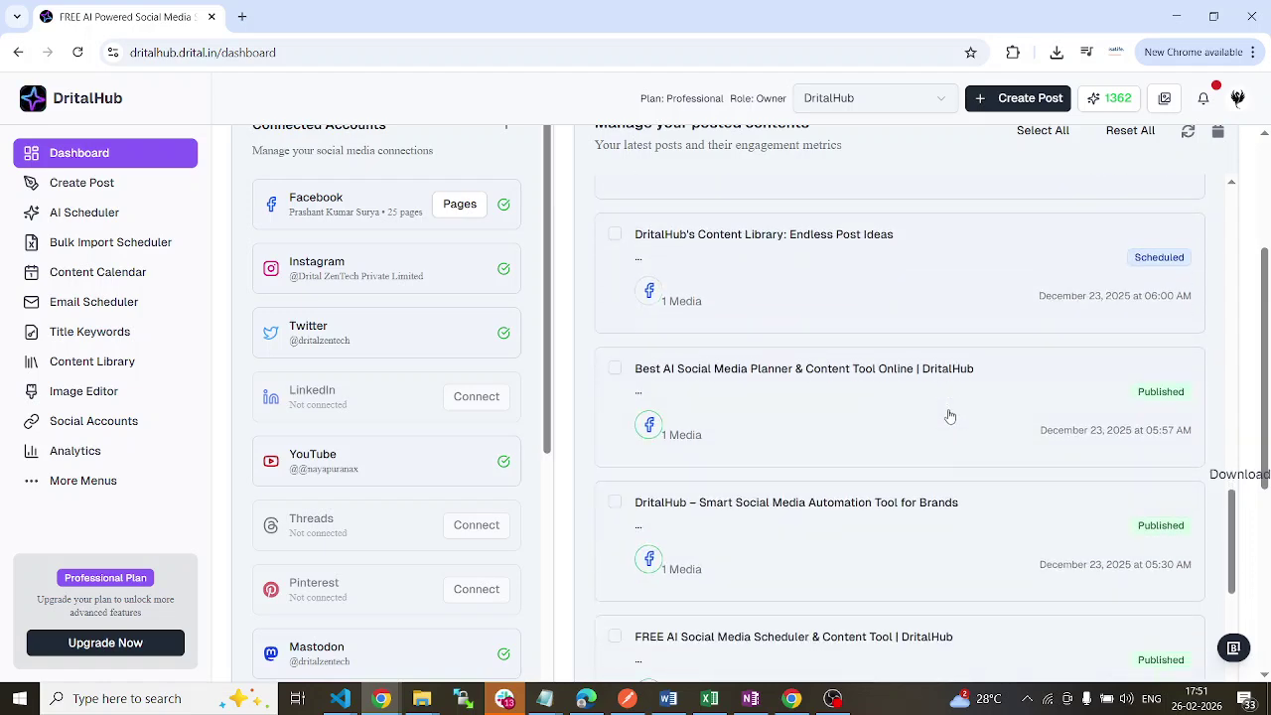
Examine the Plan Usage limits for workspaces, social accounts, storage, team members and scheduled posts, plus the Quick Actions shortcuts
scroll(951, 422, "down", 10)
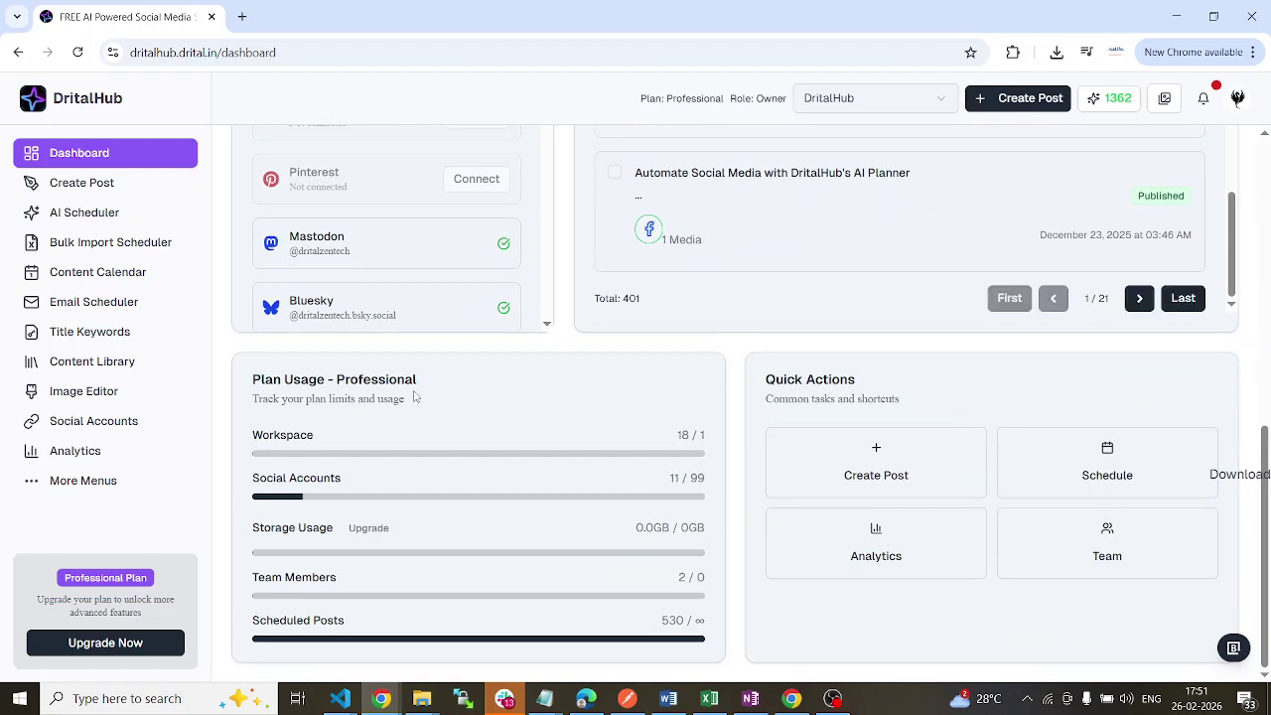
left_click_drag(252, 380, 433, 384)
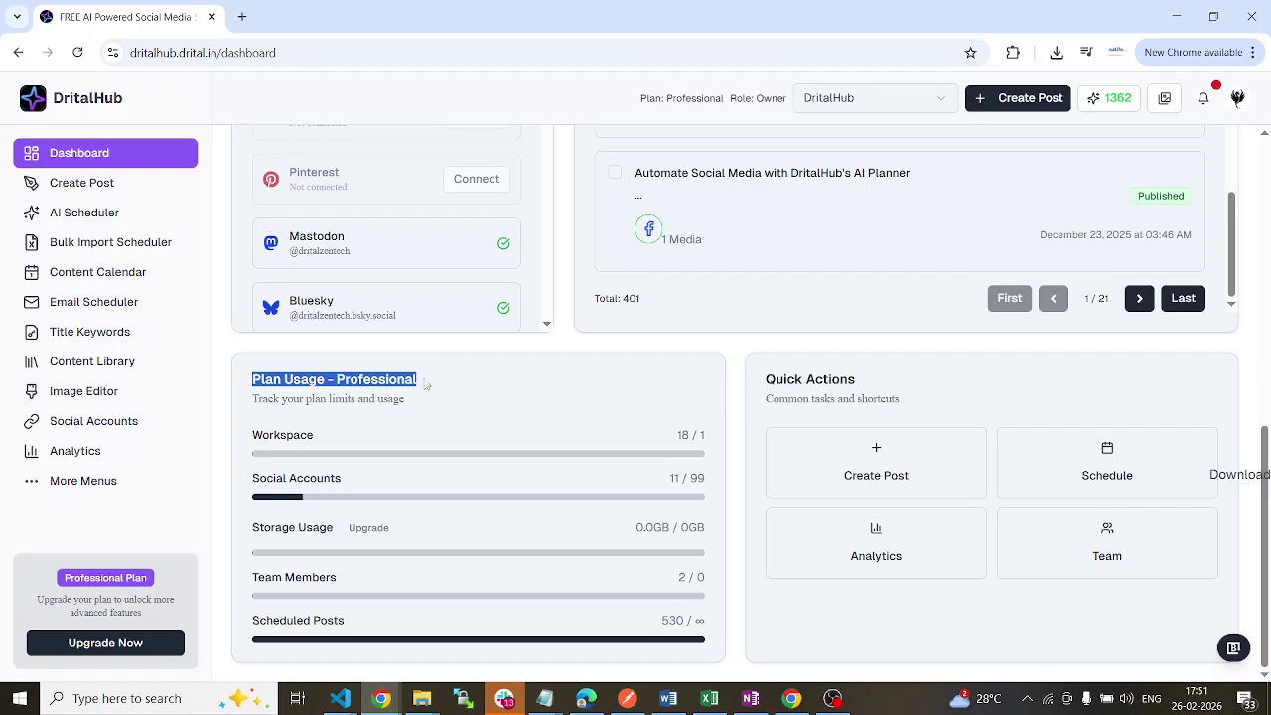
double_click(387, 386)
double_click(693, 100)
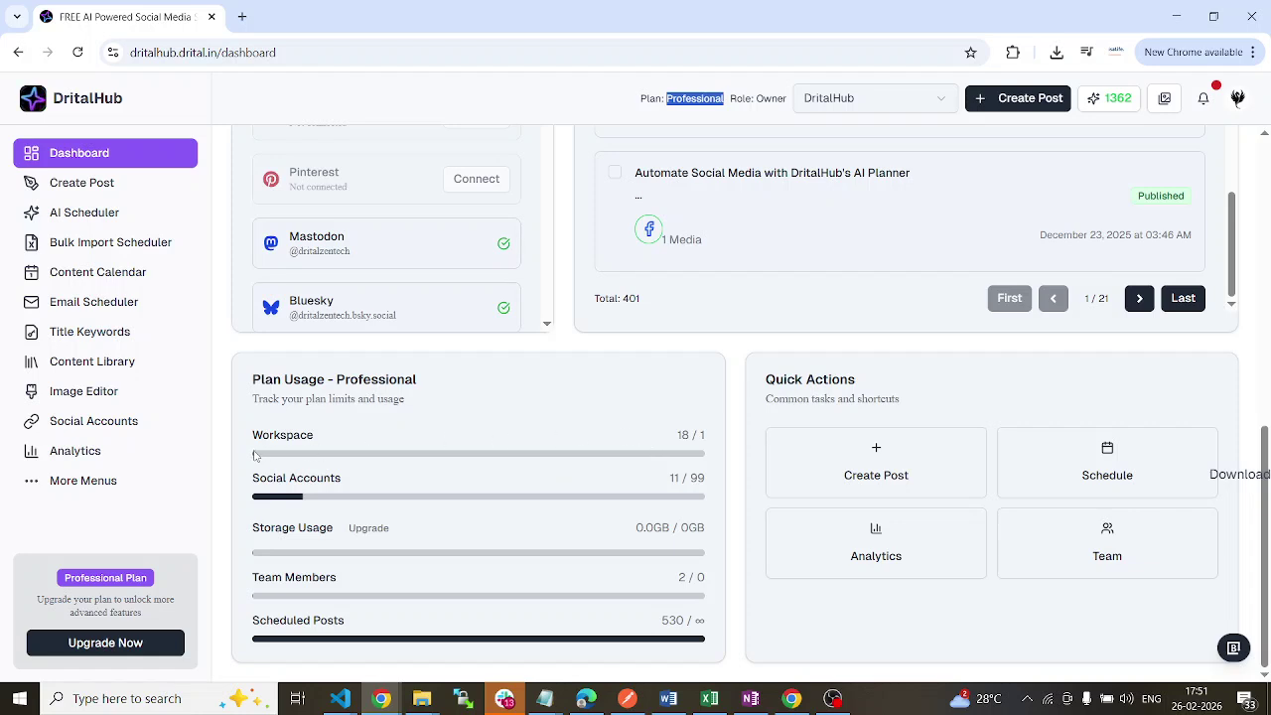
left_click_drag(267, 478, 371, 477)
left_click_drag(266, 529, 531, 533)
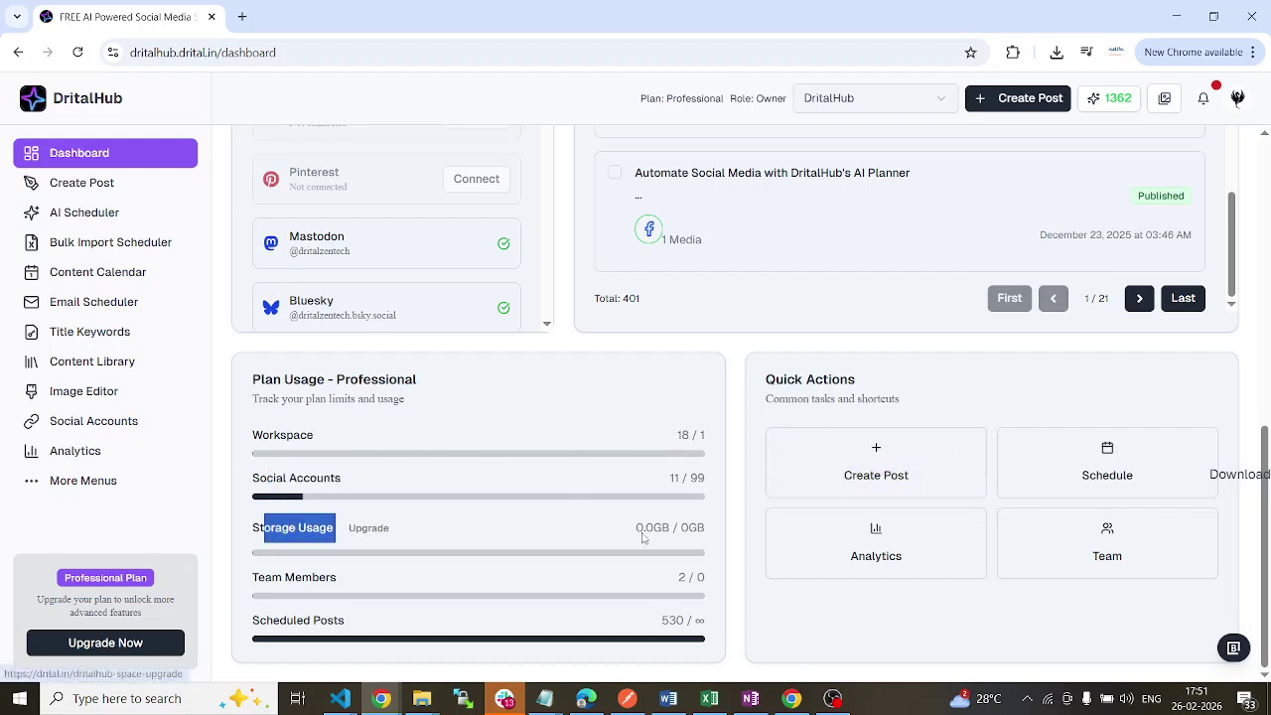
left_click_drag(248, 578, 343, 578)
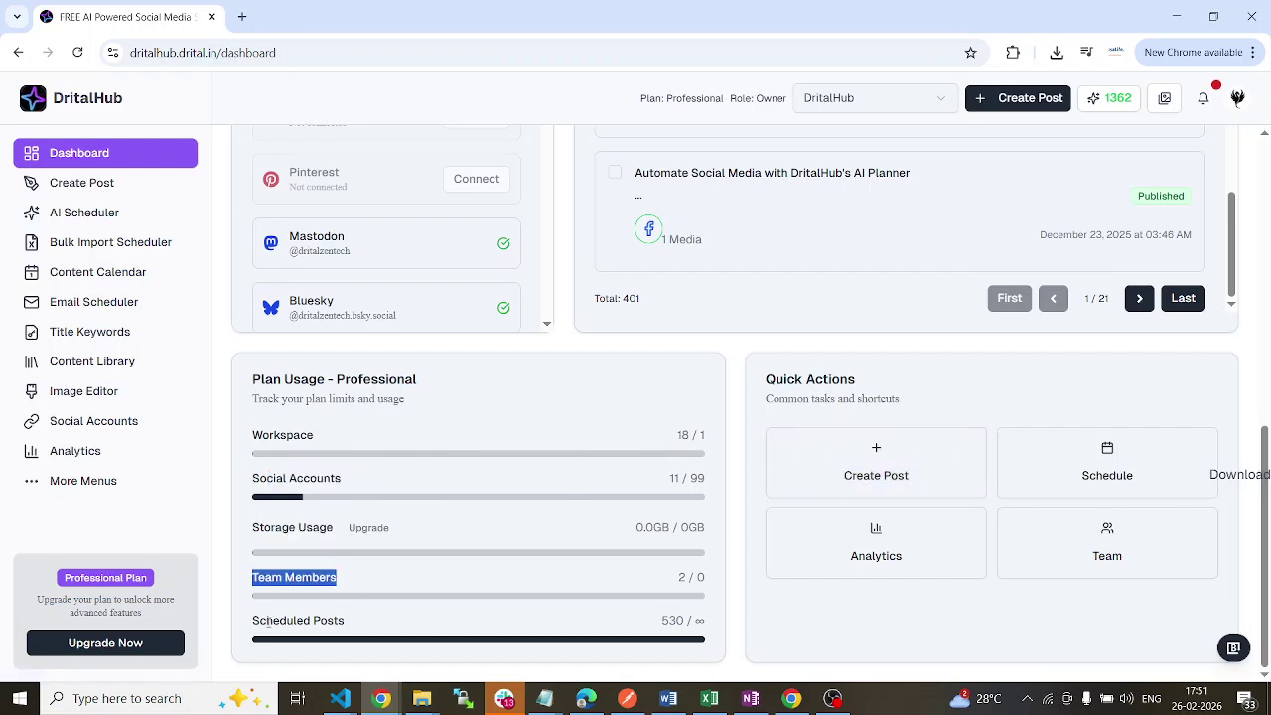
left_click_drag(240, 626, 403, 626)
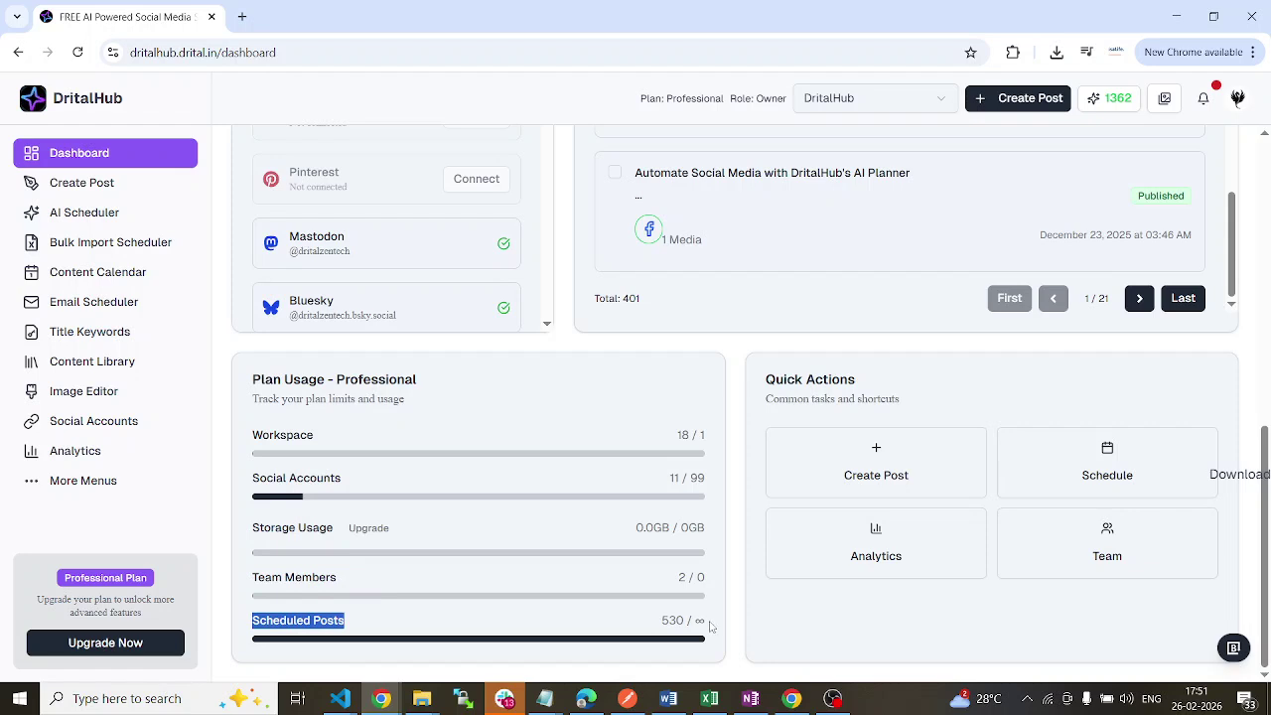
left_click_drag(704, 624, 662, 631)
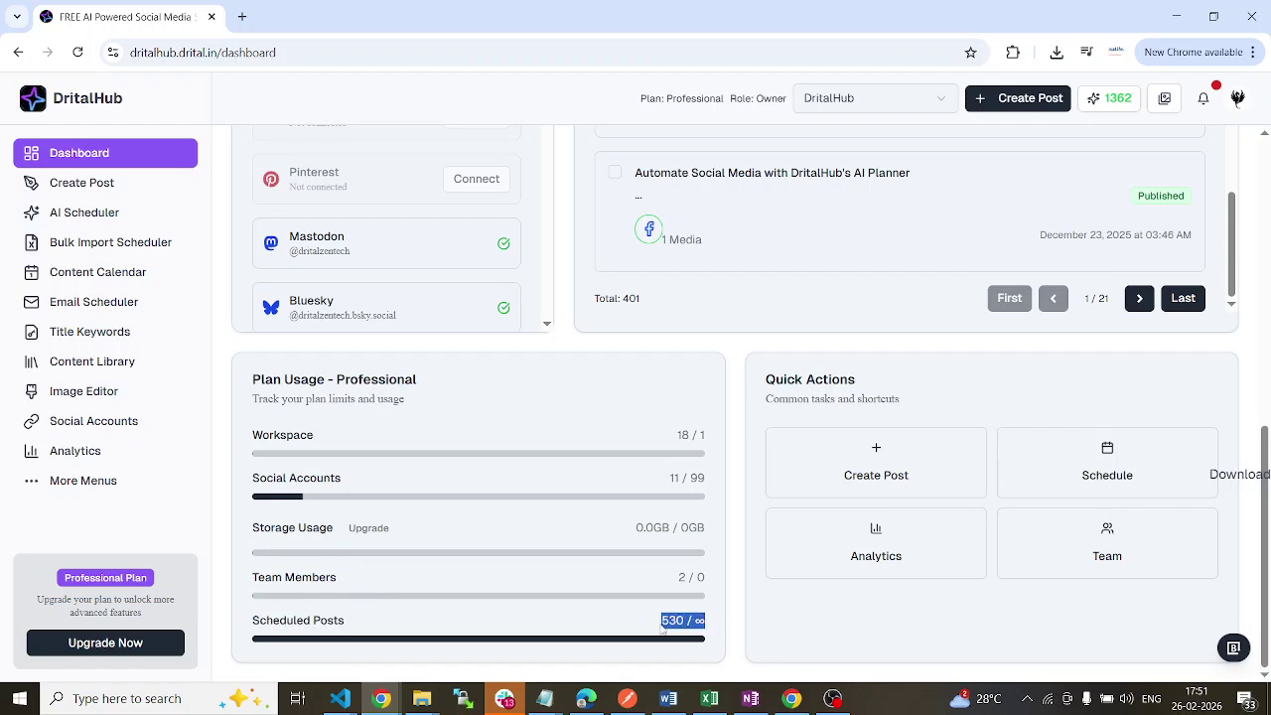
scroll(915, 610, "up", 2)
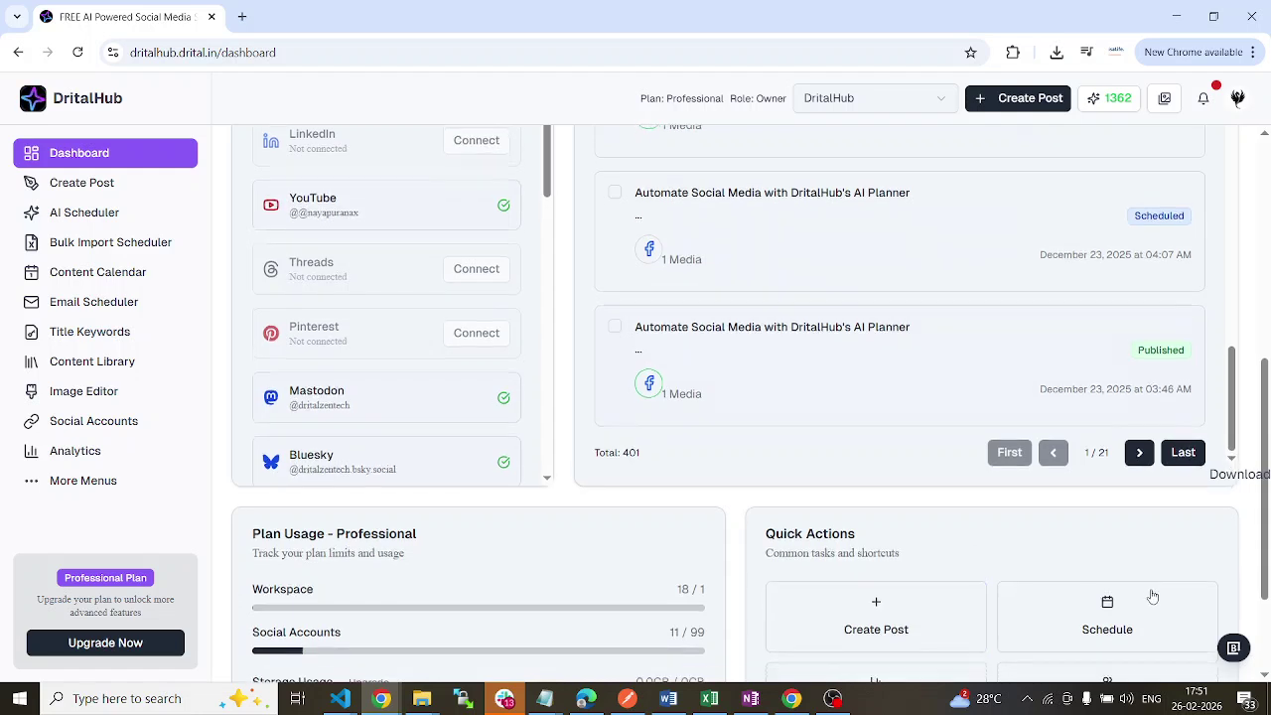
scroll(1093, 556, "down", 2)
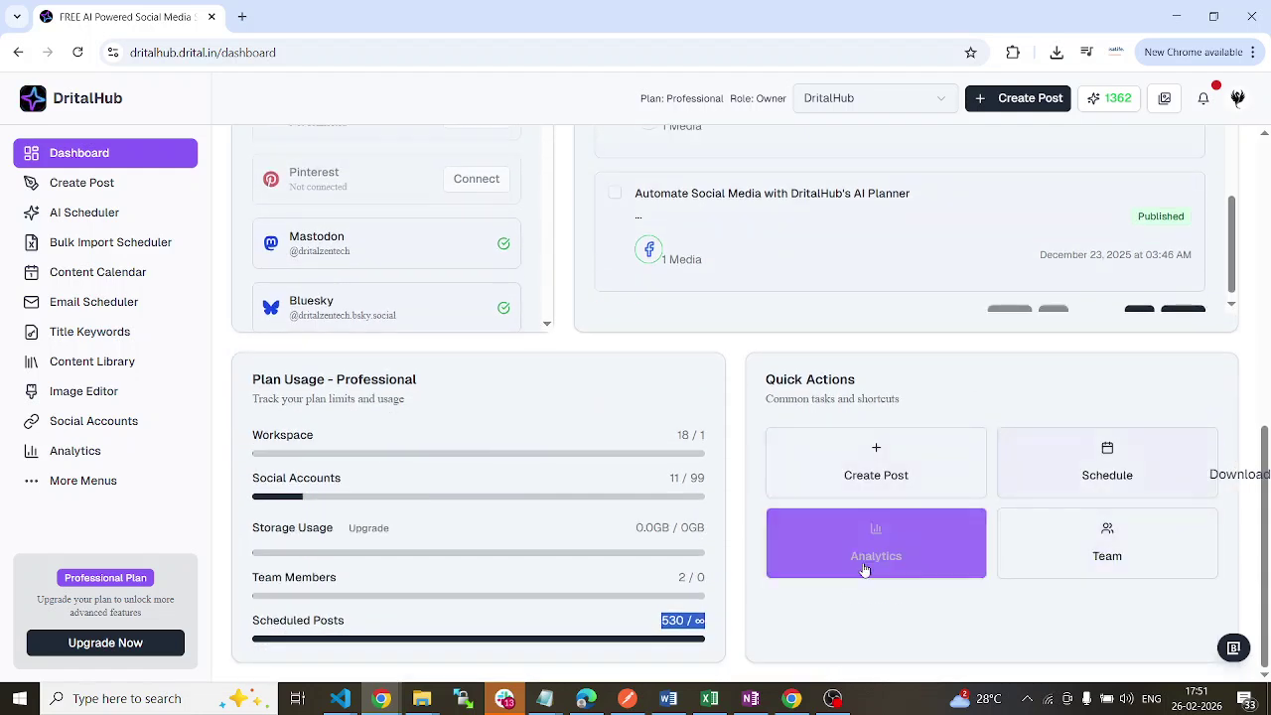
scroll(822, 584, "up", 10)
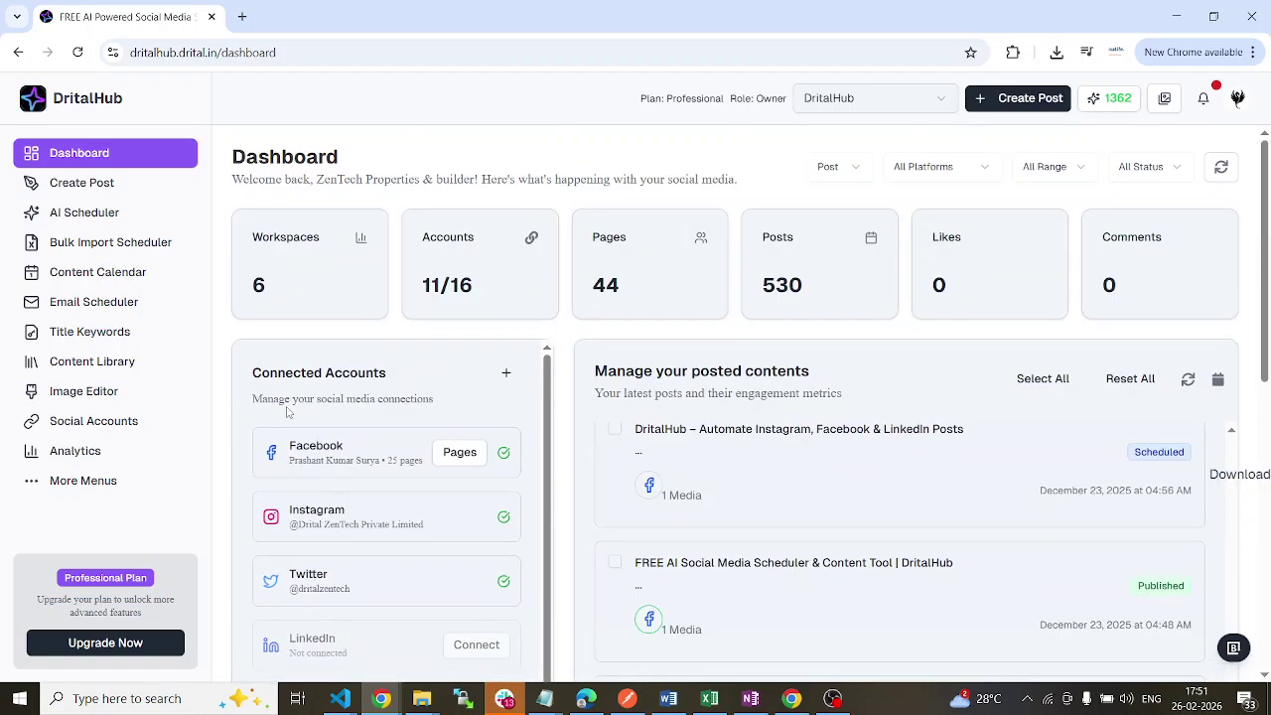
Open the Create Post page, check the available workspaces, and switch the active workspace to NayaPurana.in
left_click(106, 189)
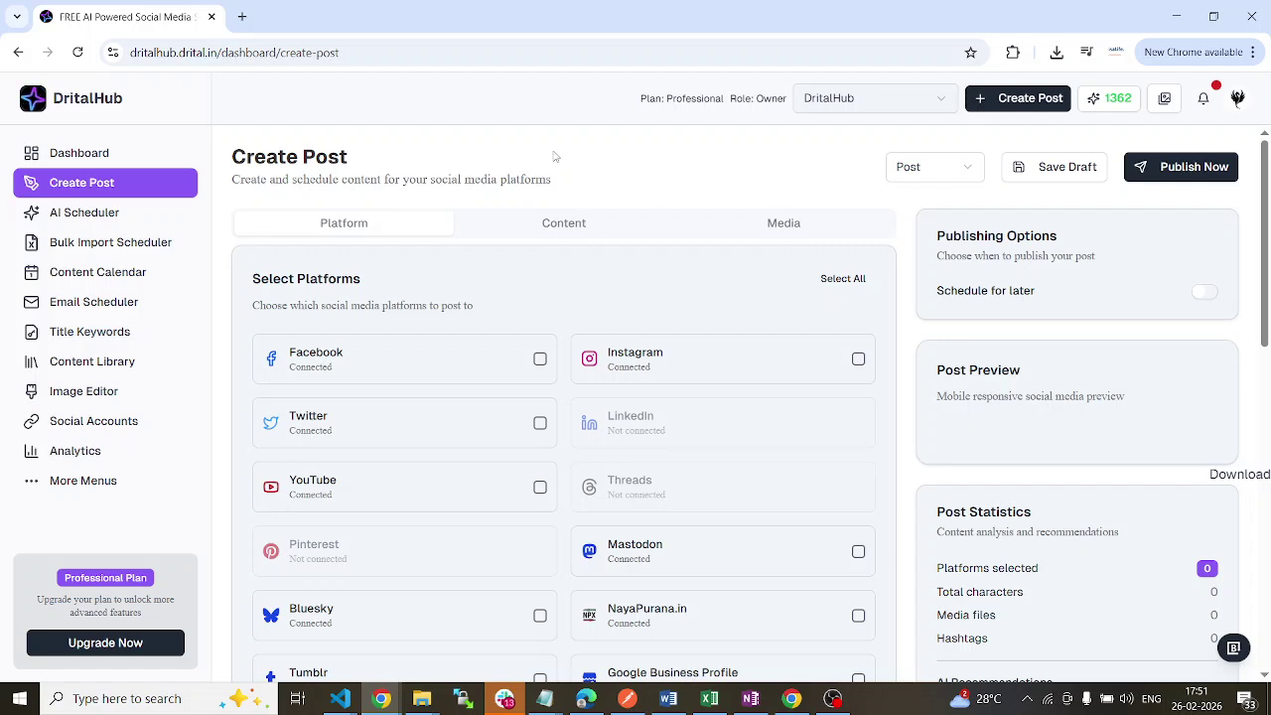
left_click(897, 103)
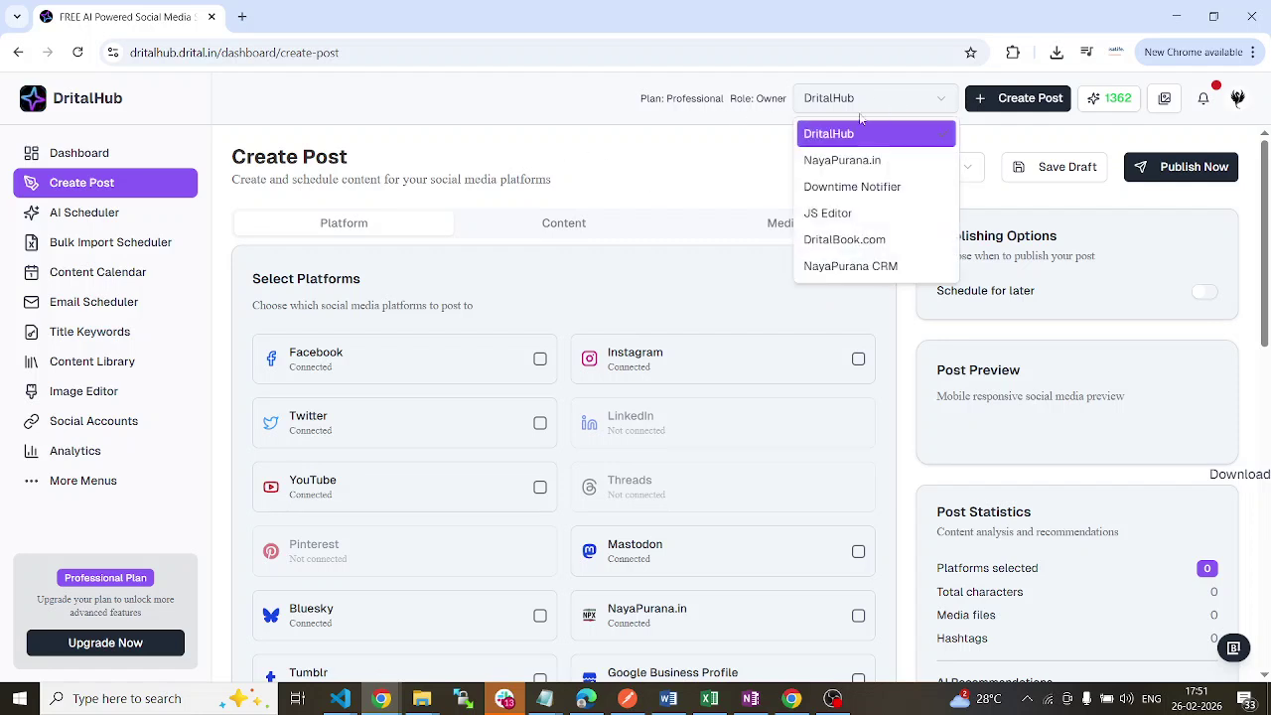
left_click(718, 128)
left_click(864, 103)
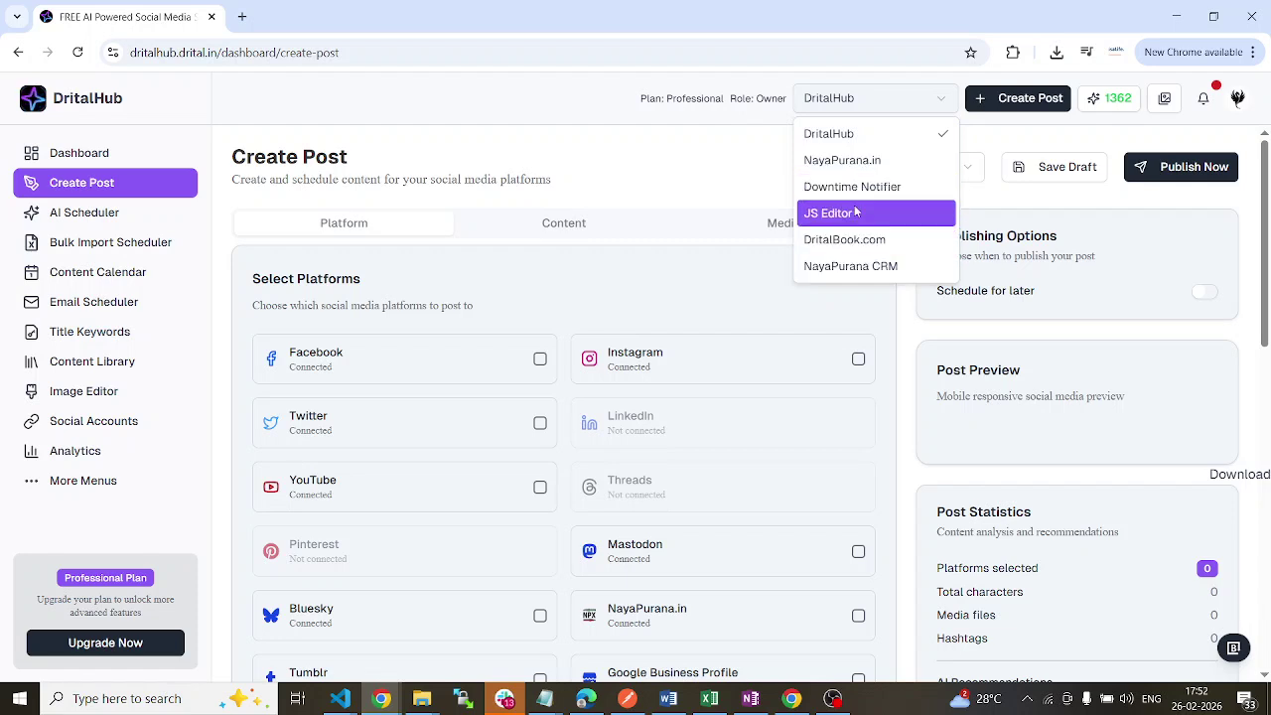
left_click(868, 162)
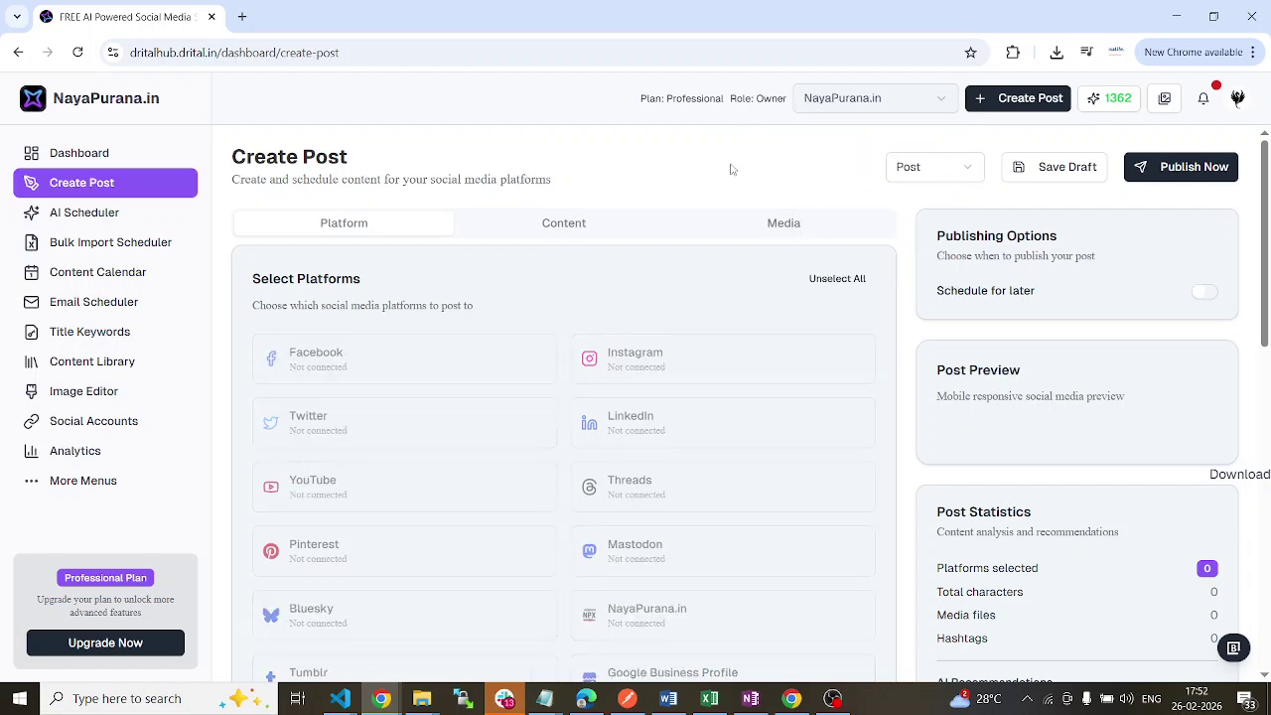
View the dashboard for the NayaPurana.in, Downtime Notifier and JS Editor workspaces, and switch back to the DritalHub workspace
left_click(82, 154)
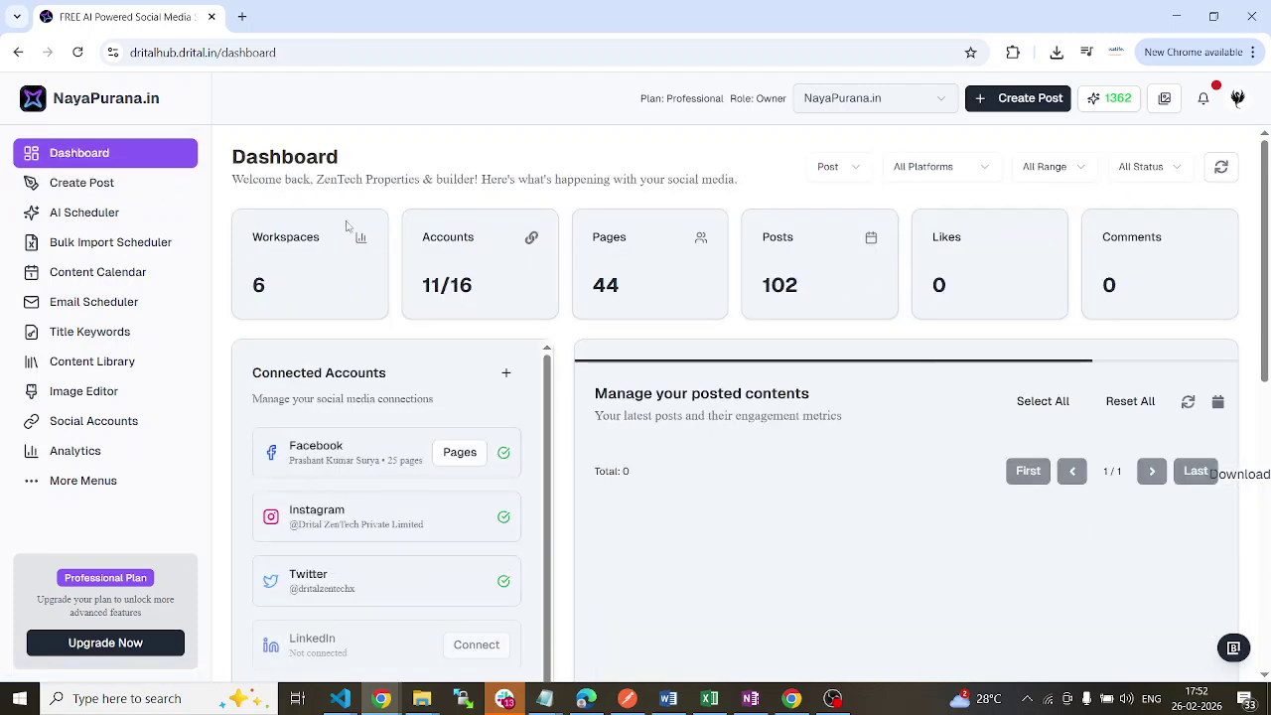
left_click(884, 103)
left_click(862, 187)
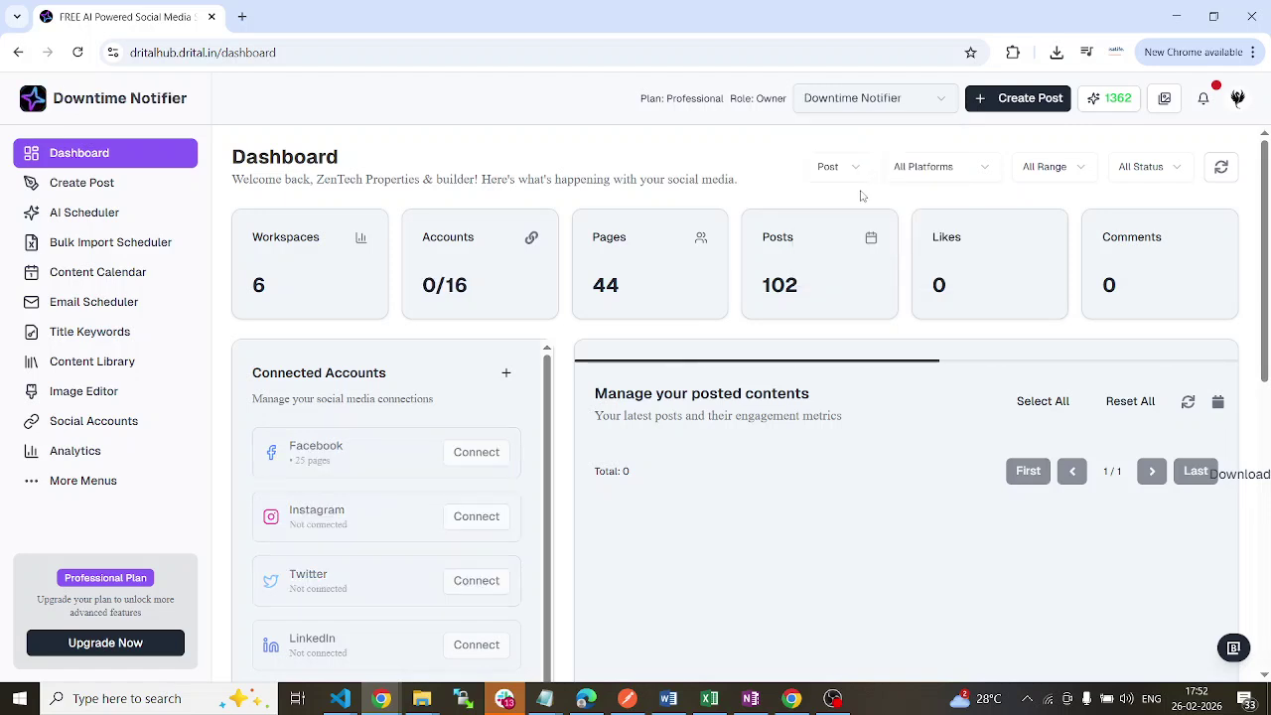
left_click(897, 101)
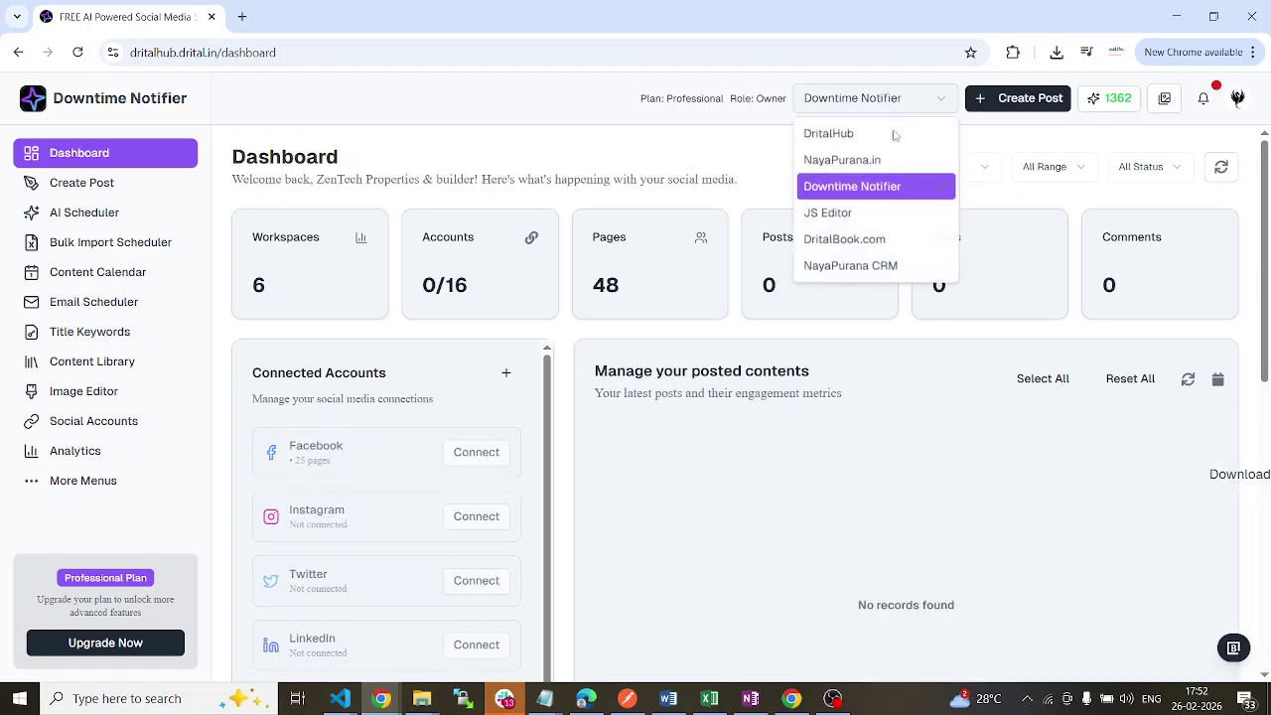
left_click(860, 217)
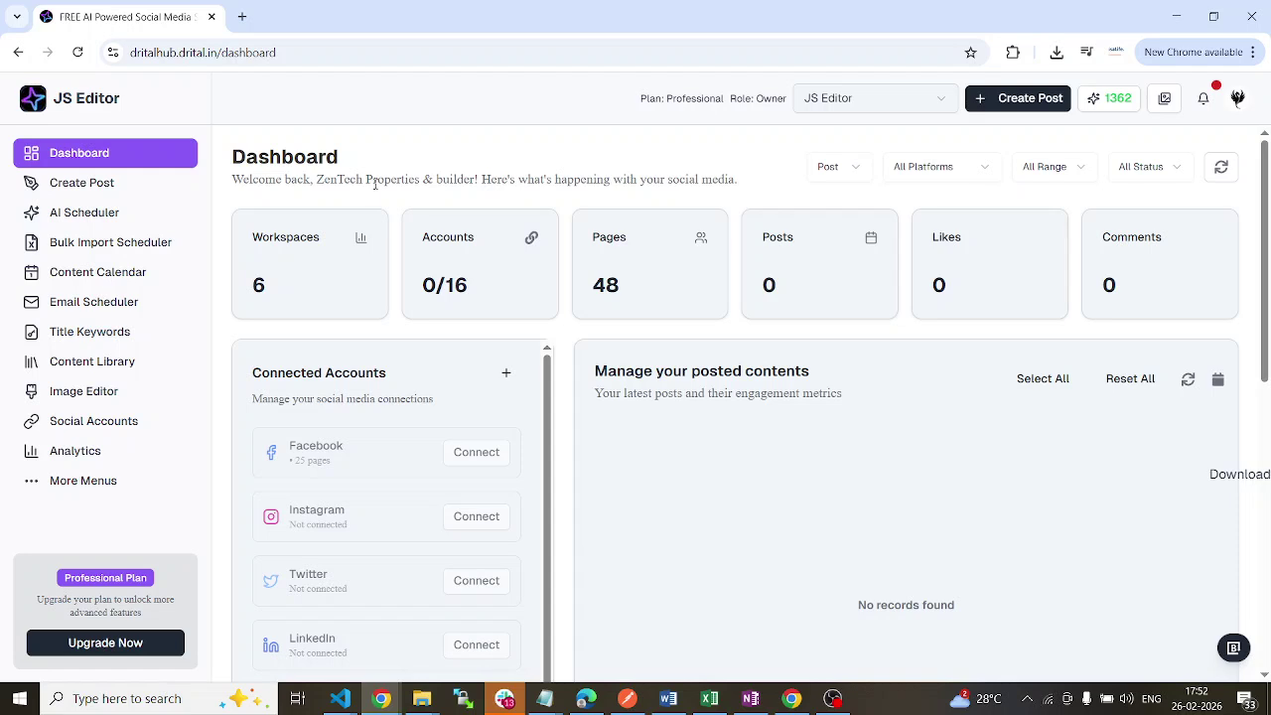
left_click(824, 98)
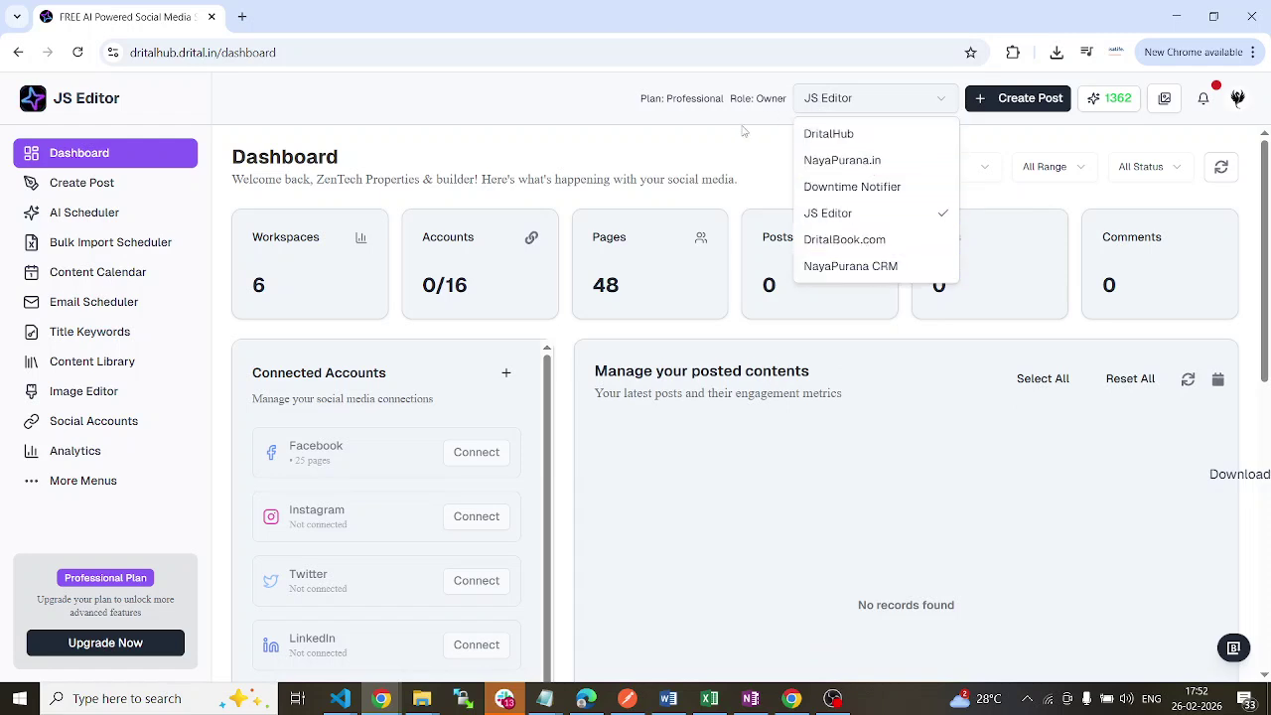
left_click(824, 133)
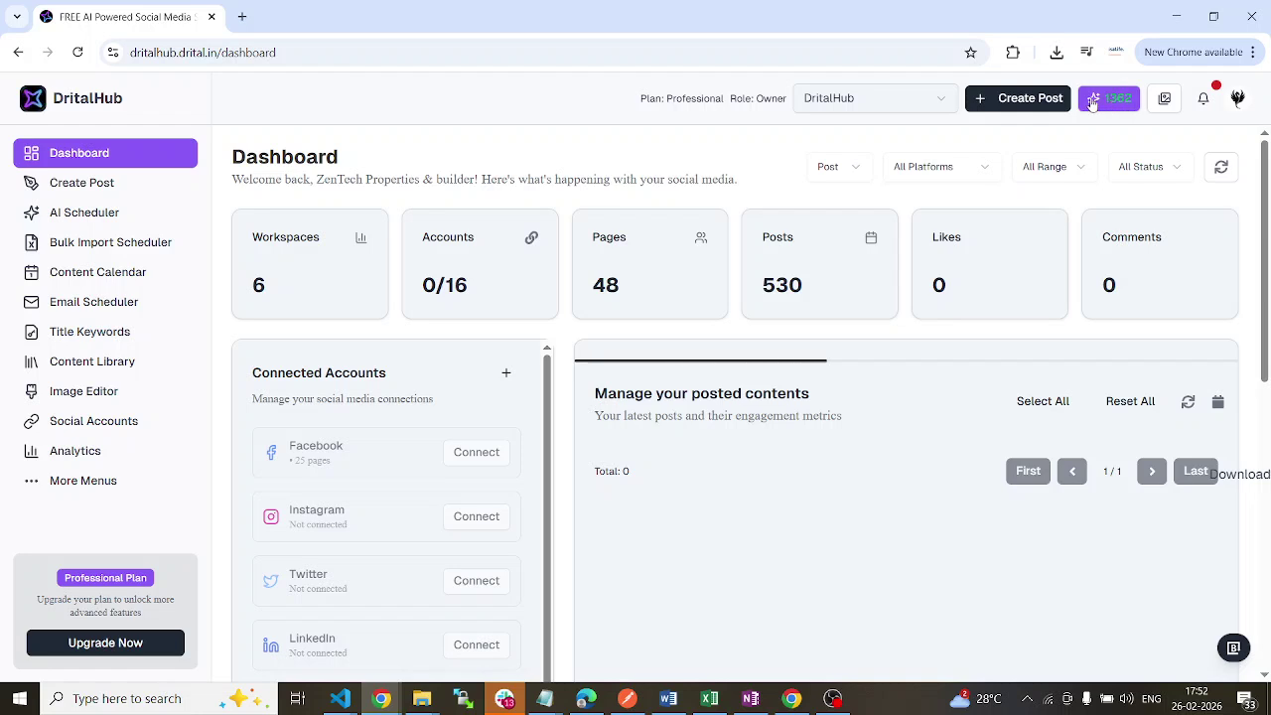
Open the account profile and examine the Workspace Management section with its creation form and list of workspaces
left_click(1238, 99)
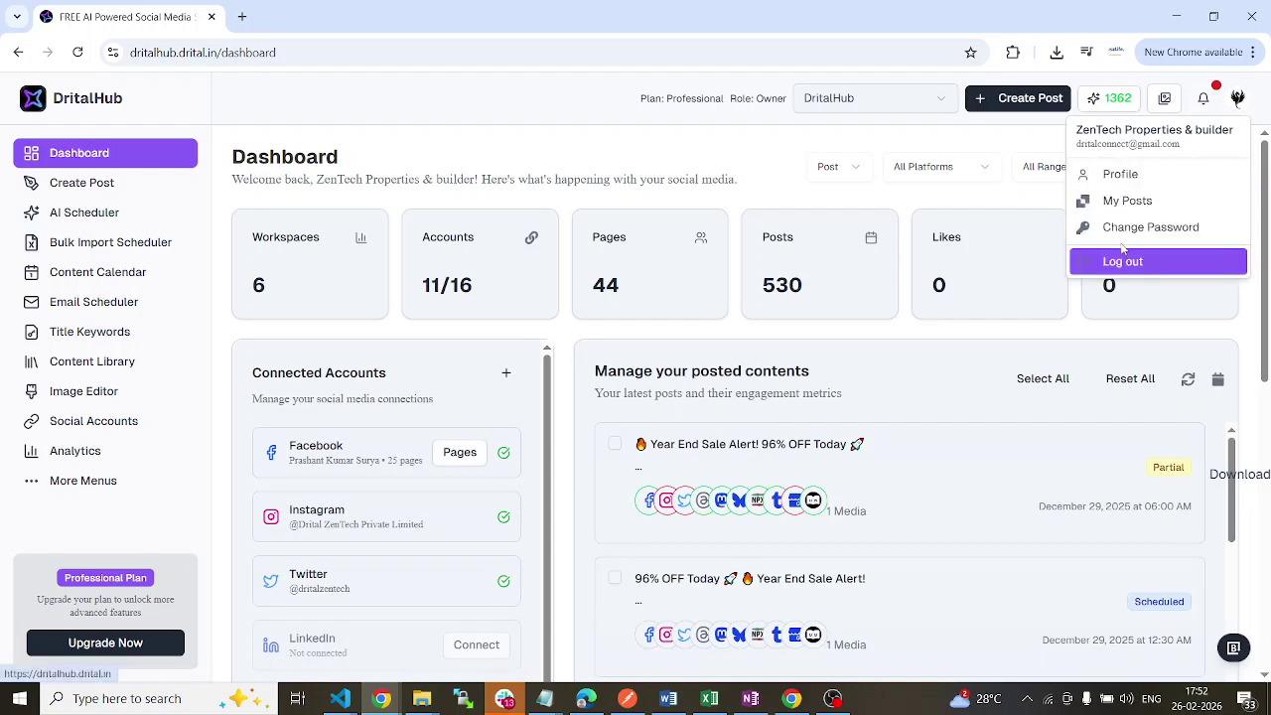
left_click(1105, 201)
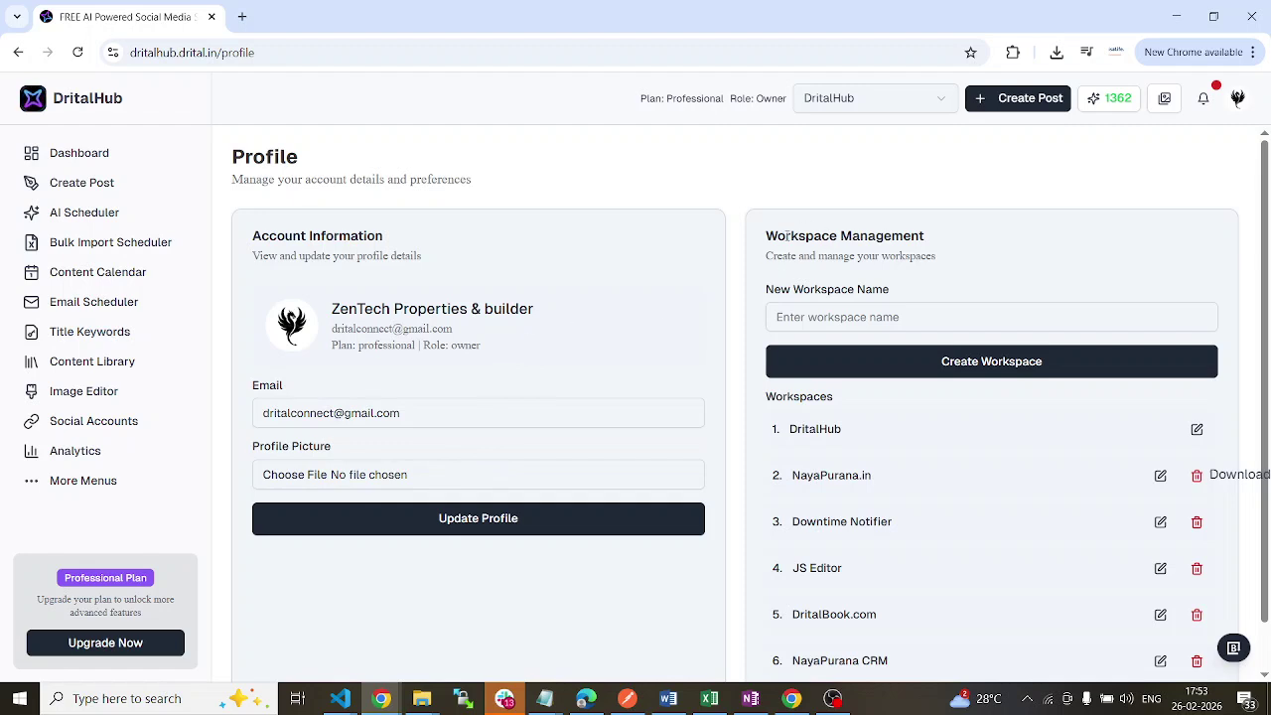
left_click_drag(768, 239, 922, 237)
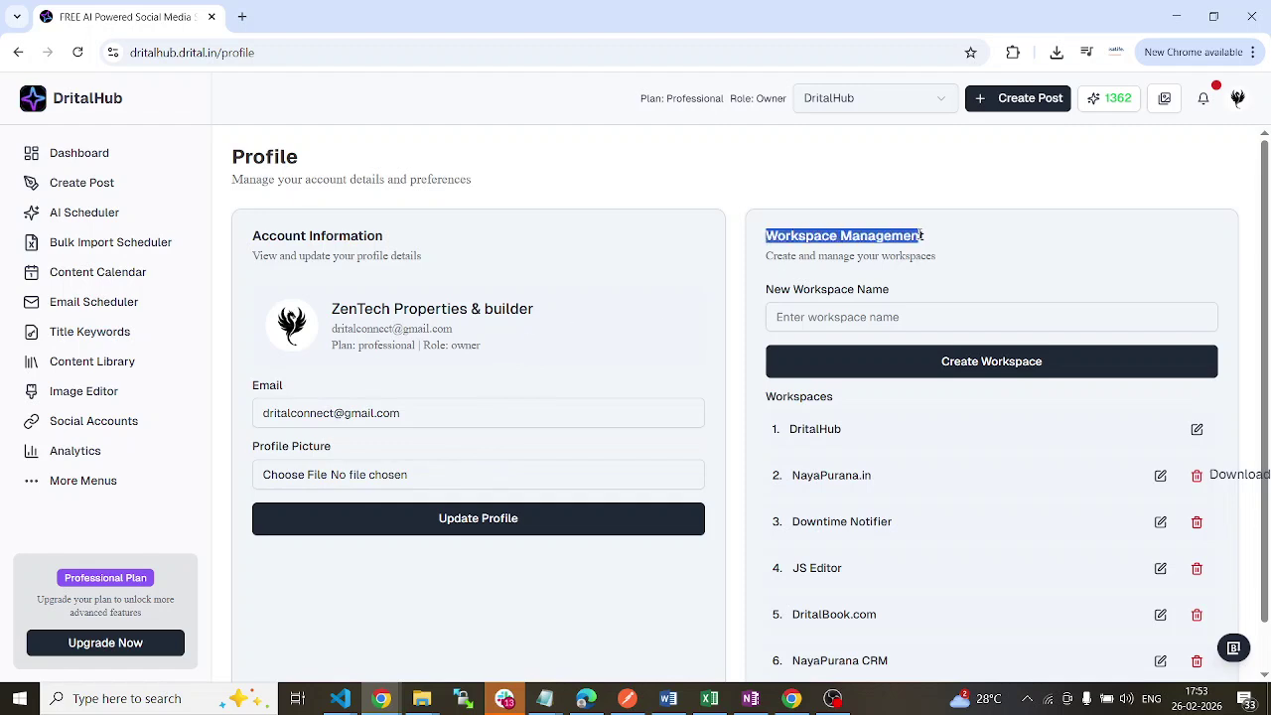
left_click(887, 97)
left_click(1064, 295)
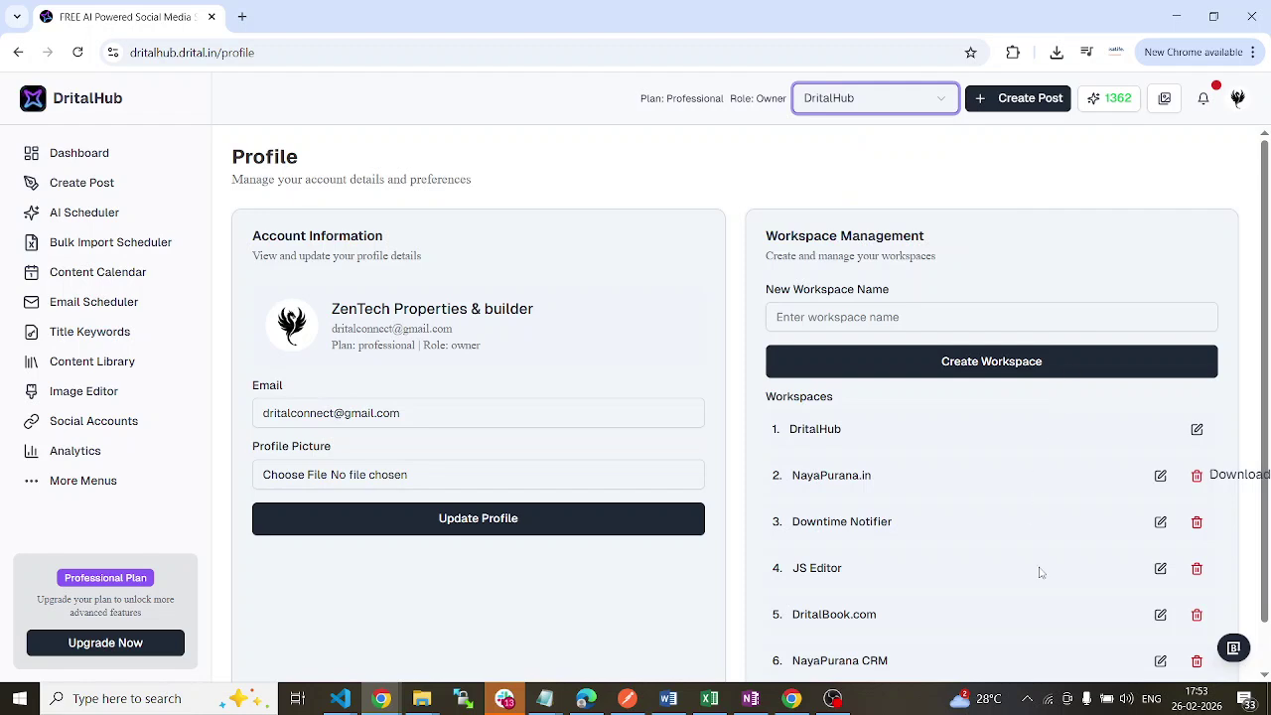
scroll(1039, 573, "down", 1)
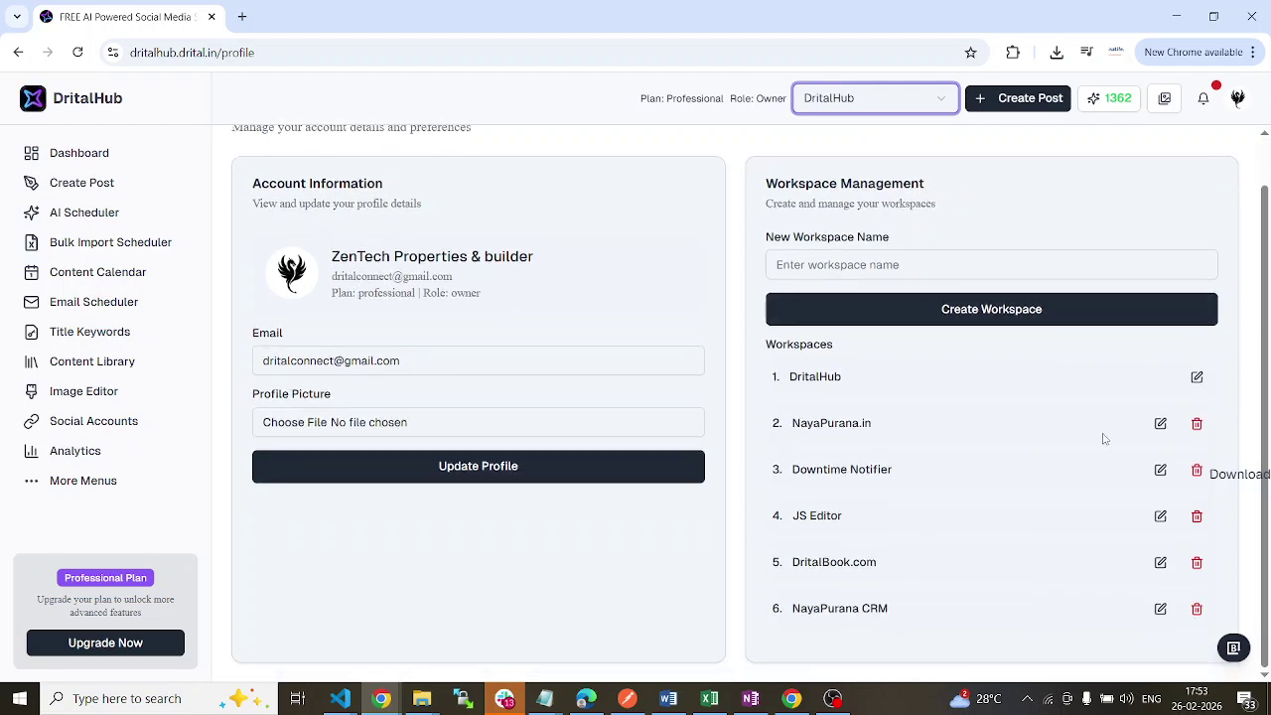
scroll(1092, 406, "up", 1)
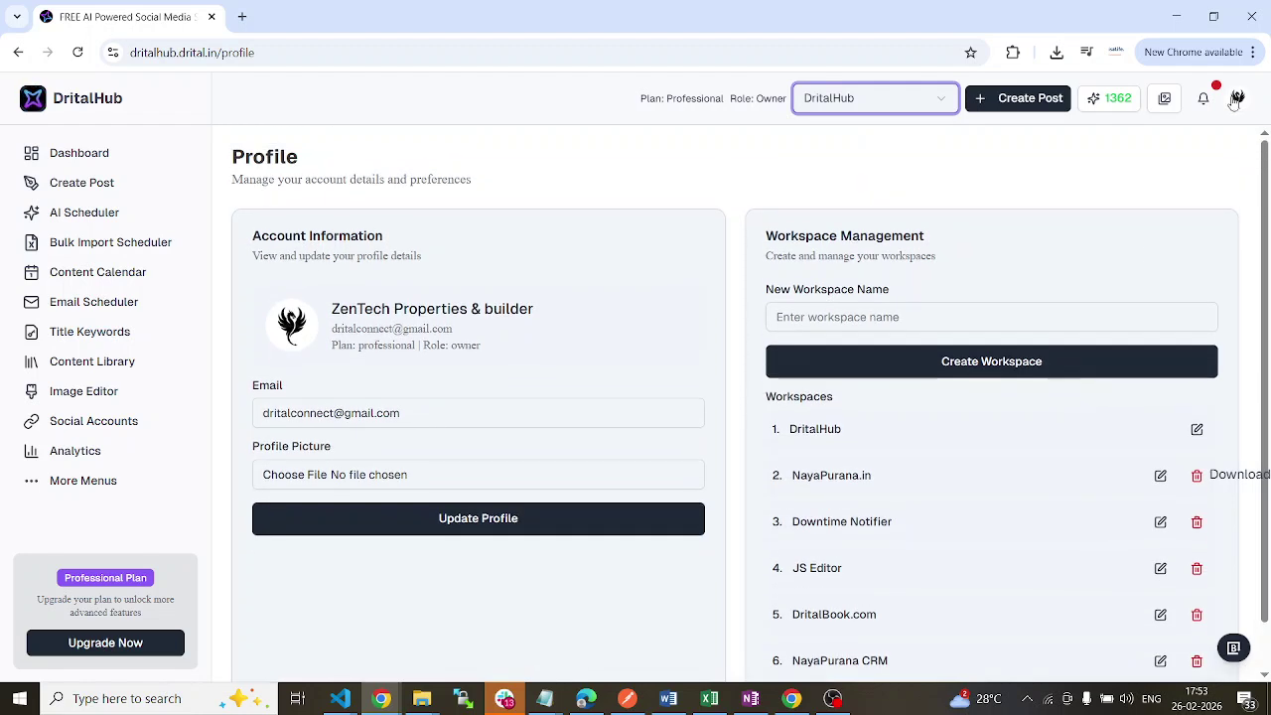
Open the My Posts page from the account options and check the publishing status of the first post cards
left_click(1236, 99)
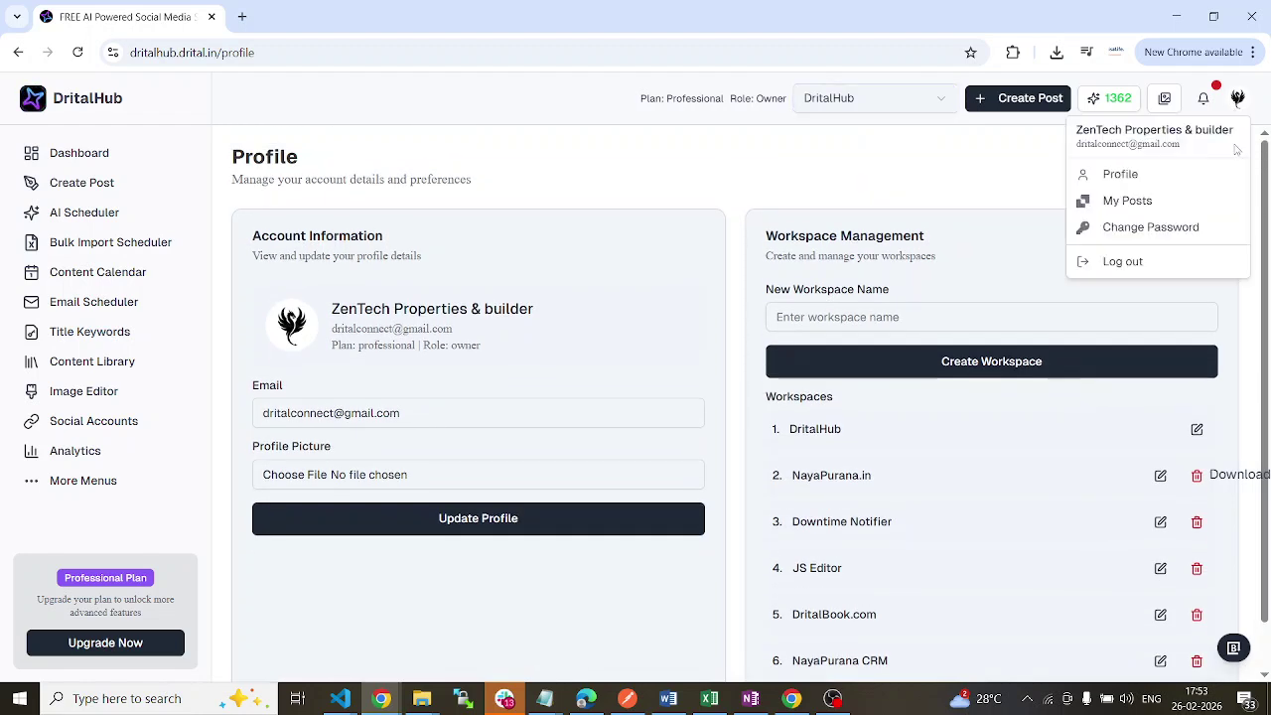
left_click(1132, 206)
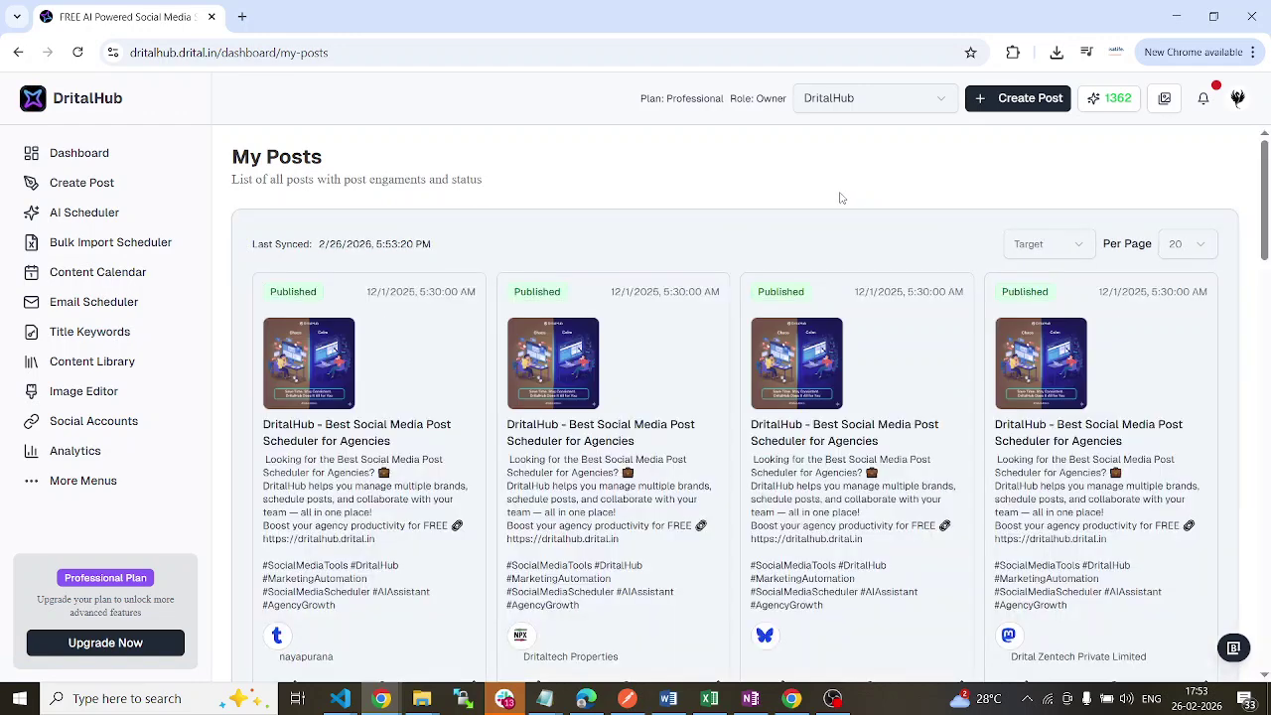
double_click(295, 295)
double_click(517, 294)
Look through the post cards for each one's content, platform, account and counts of likes, comments and shares
scroll(644, 314, "down", 3)
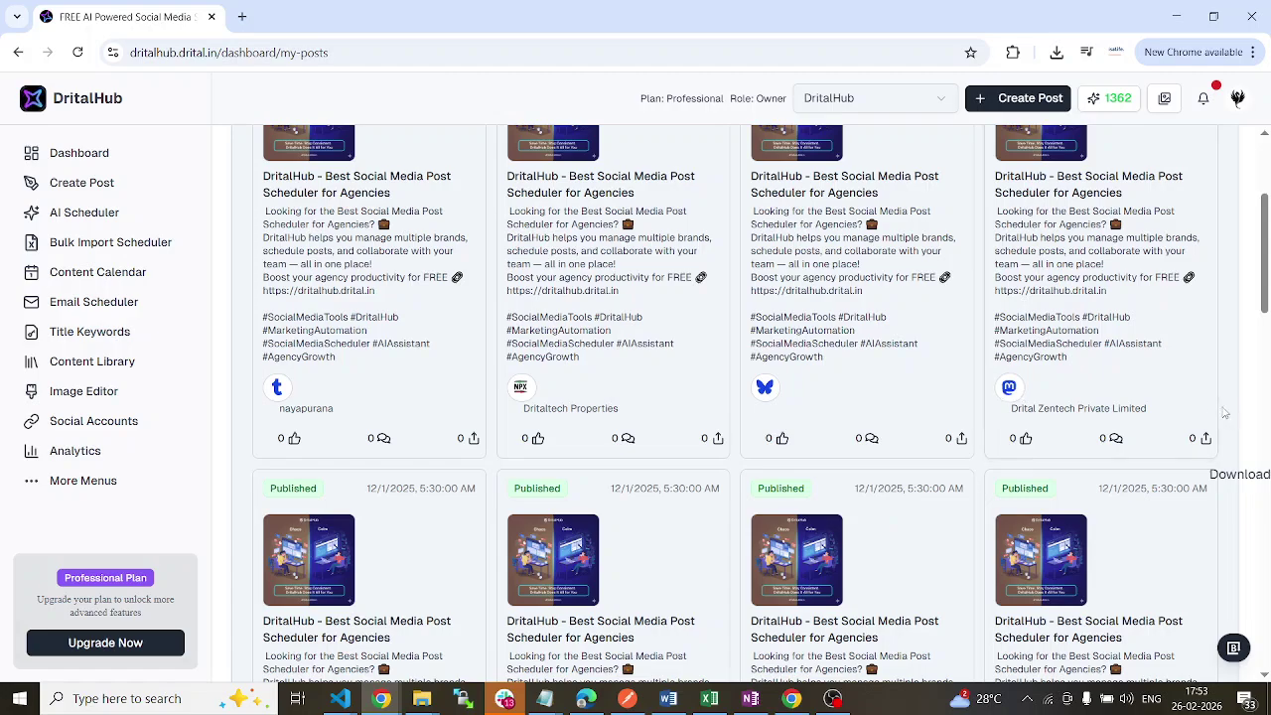
scroll(1229, 415, "down", 2)
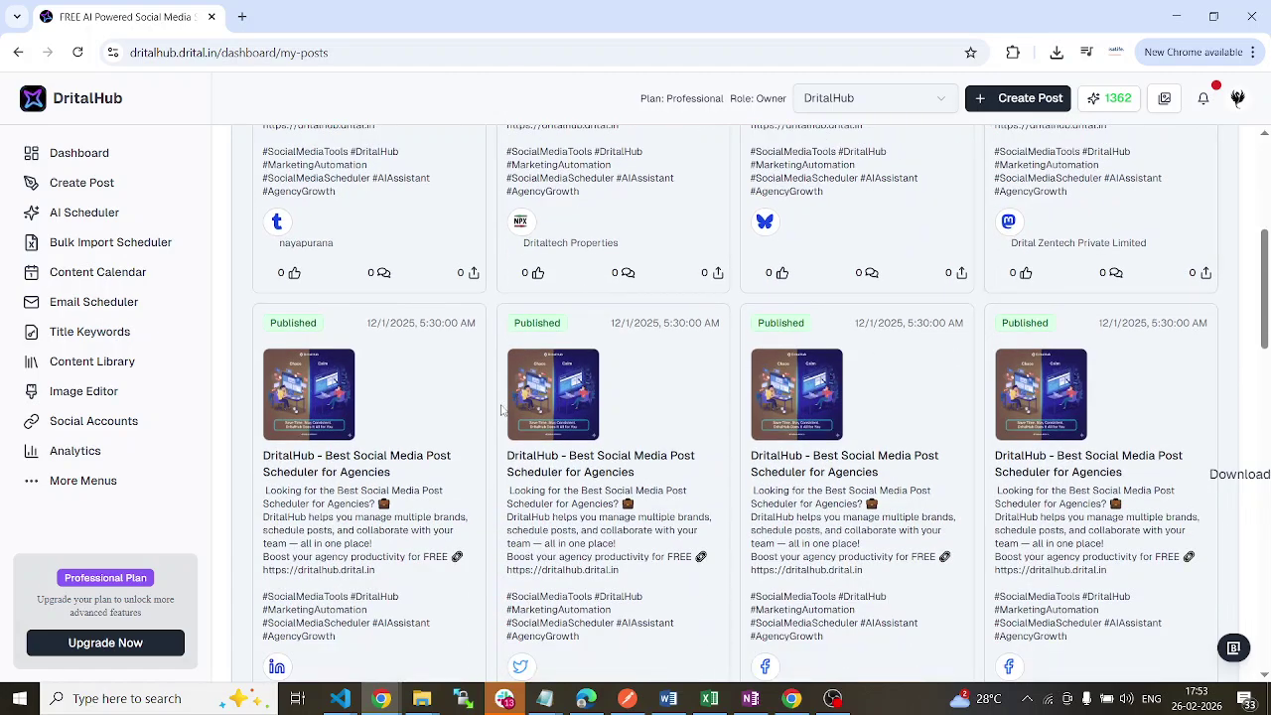
scroll(504, 405, "down", 4)
left_click_drag(279, 363, 846, 358)
left_click(929, 360)
scroll(1092, 352, "down", 2)
left_click_drag(1000, 386, 1113, 557)
left_click(1167, 351)
scroll(1166, 351, "up", 1)
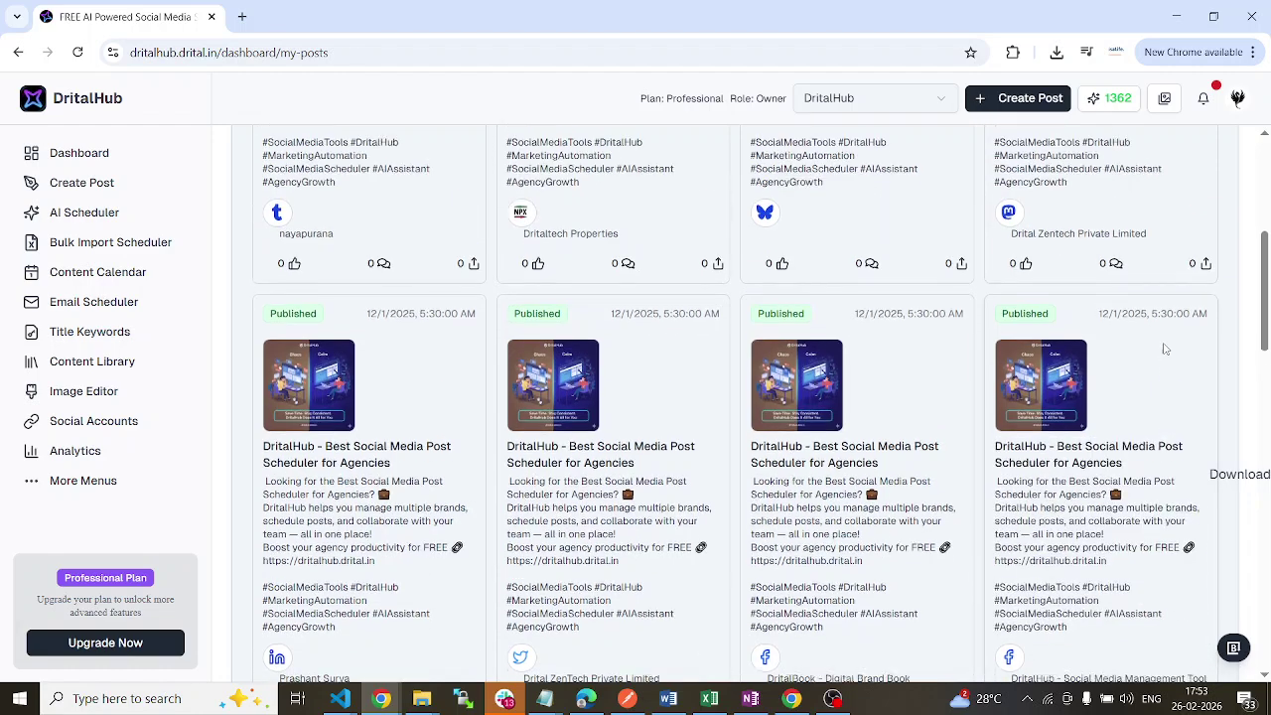
scroll(1111, 333, "down", 1)
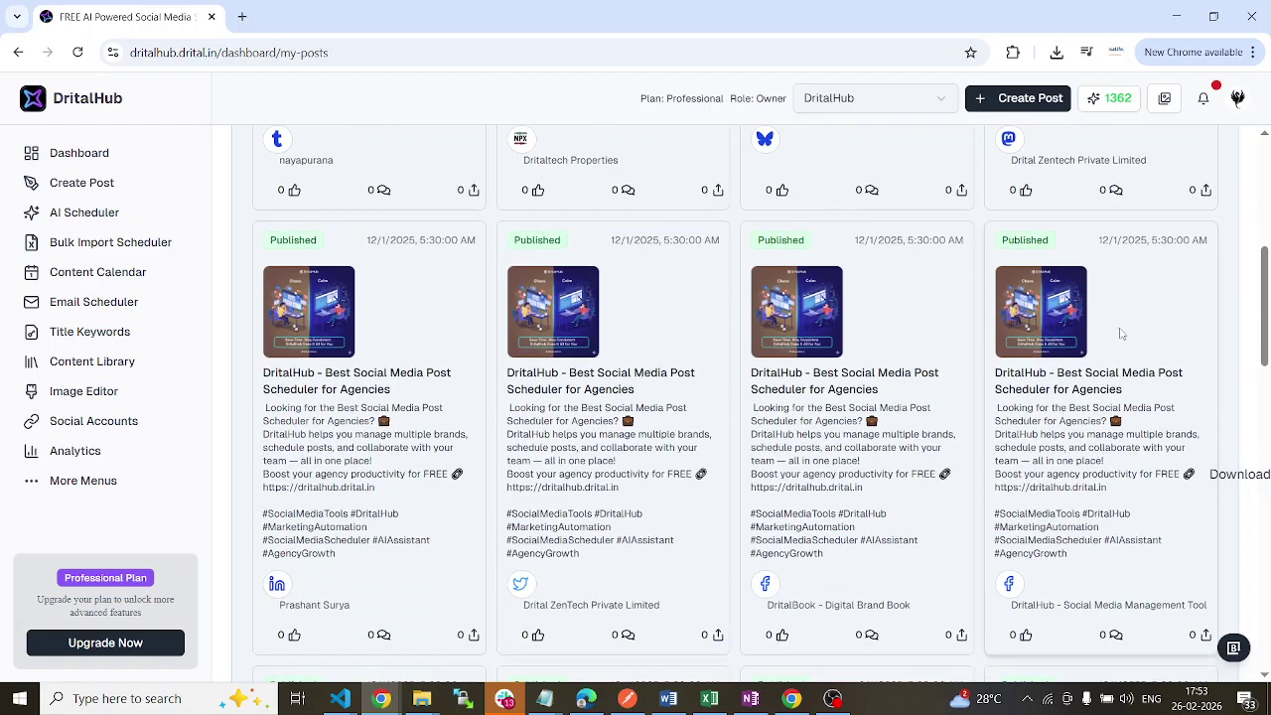
scroll(1121, 332, "up", 3)
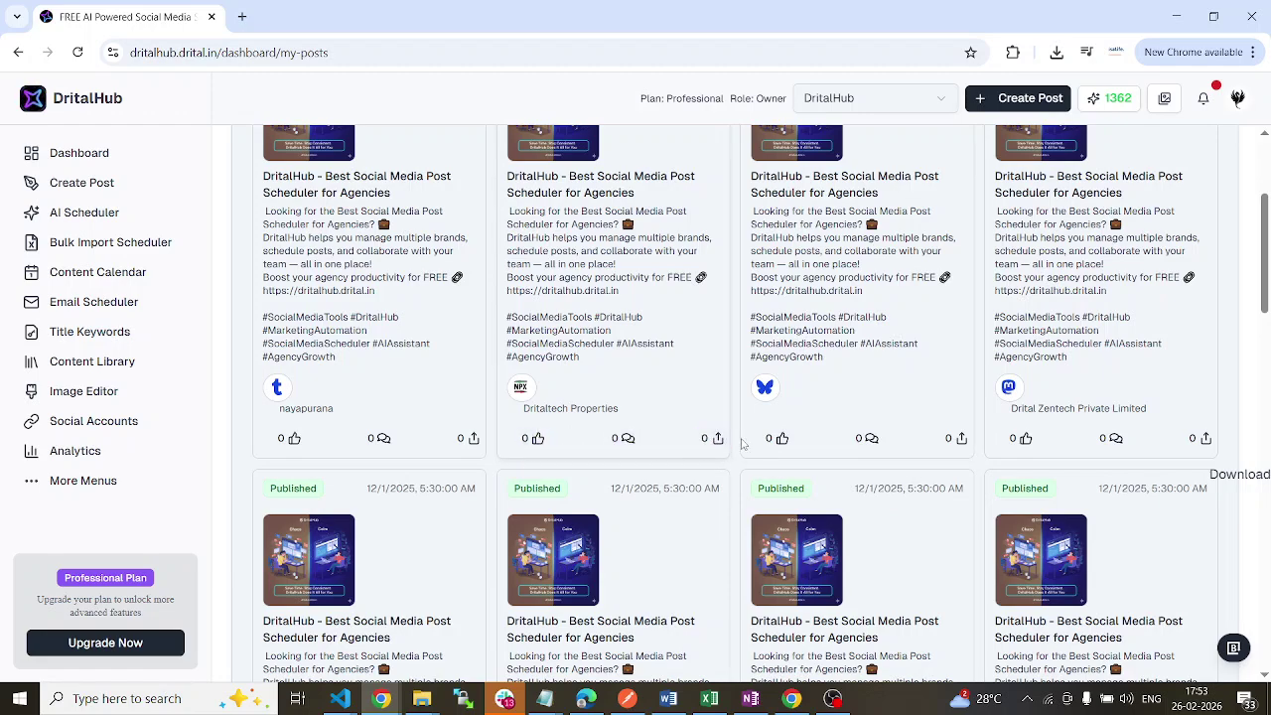
scroll(766, 331, "up", 3)
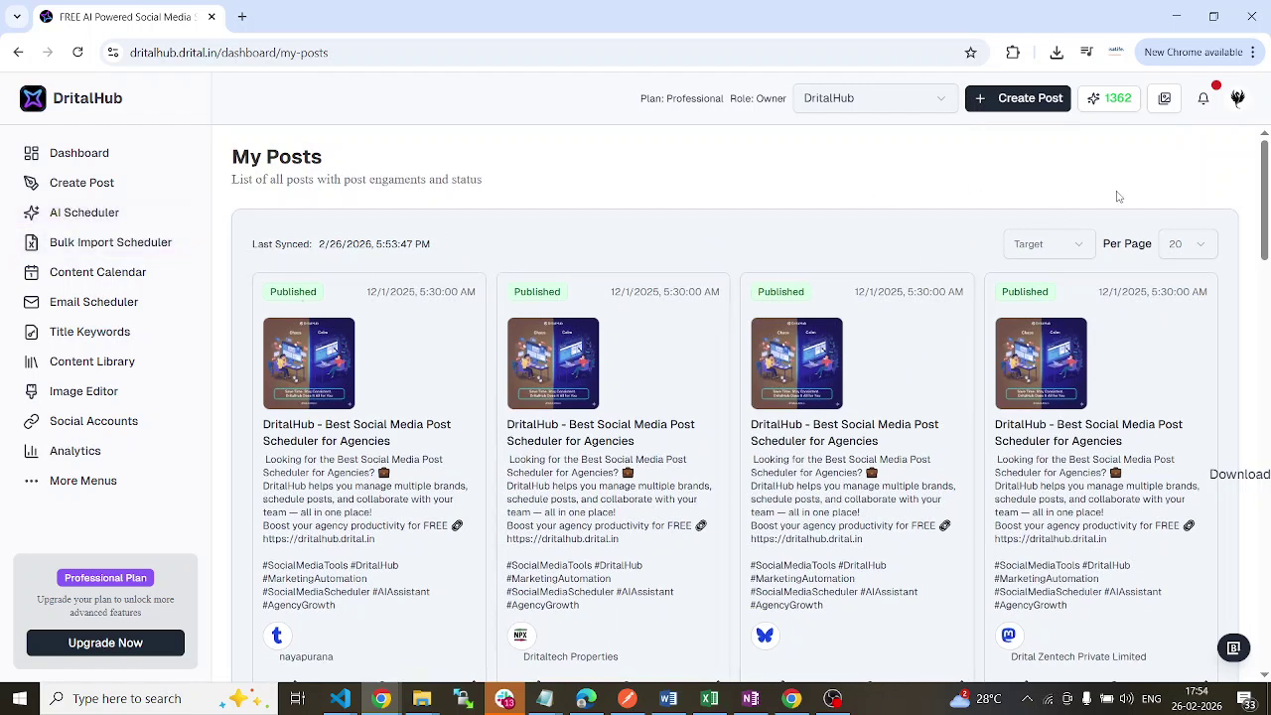
Filter the posts to Instagram, look over the resulting cards, and check the per-page and platform filter options
left_click(1080, 256)
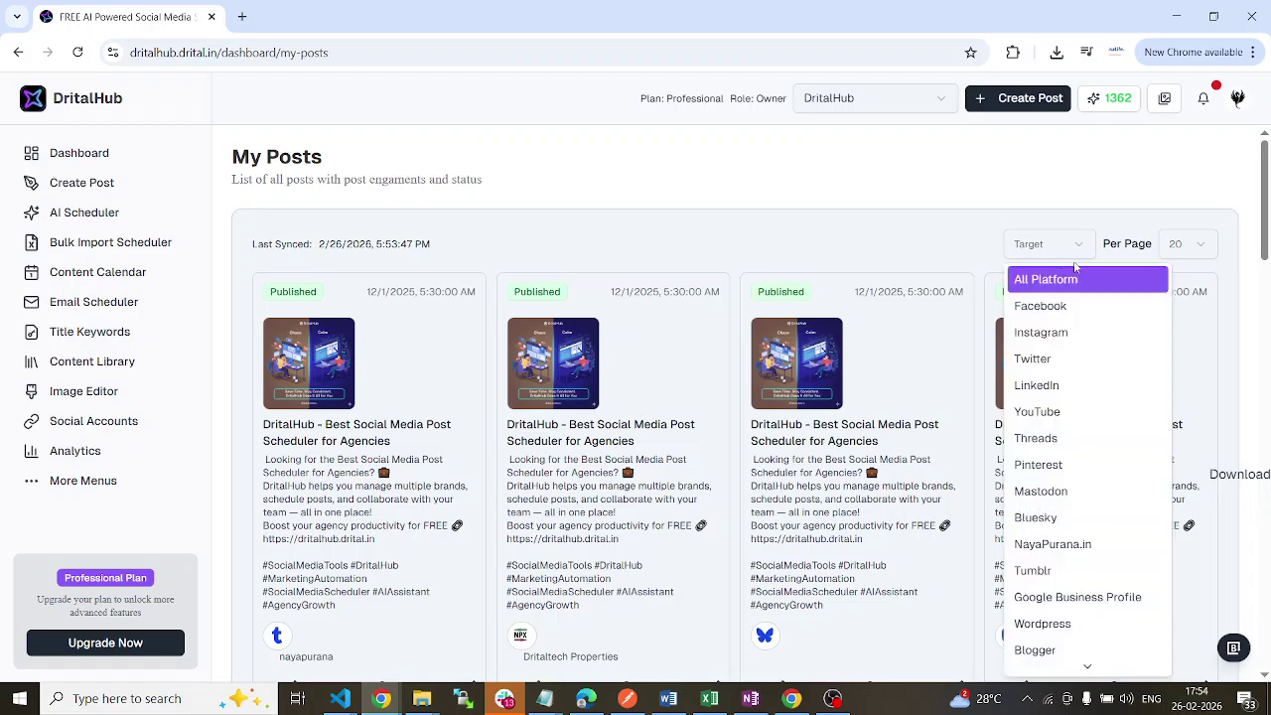
left_click(1078, 335)
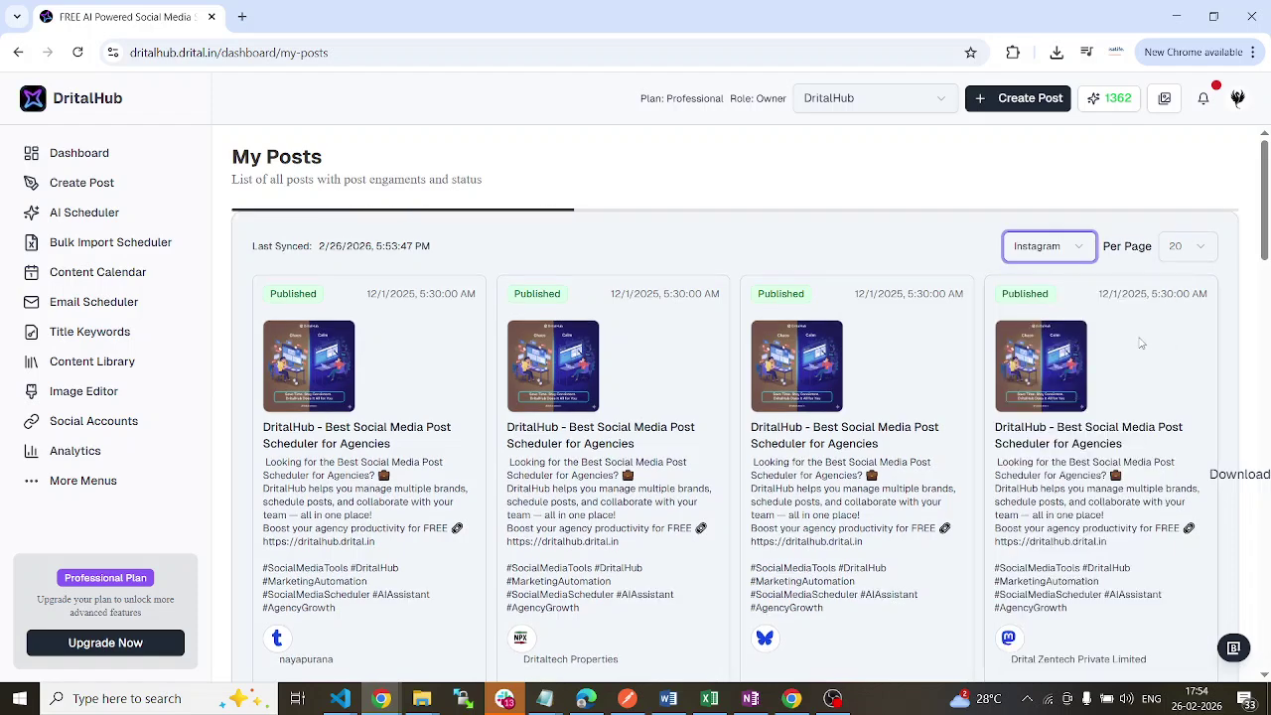
scroll(321, 544, "down", 1)
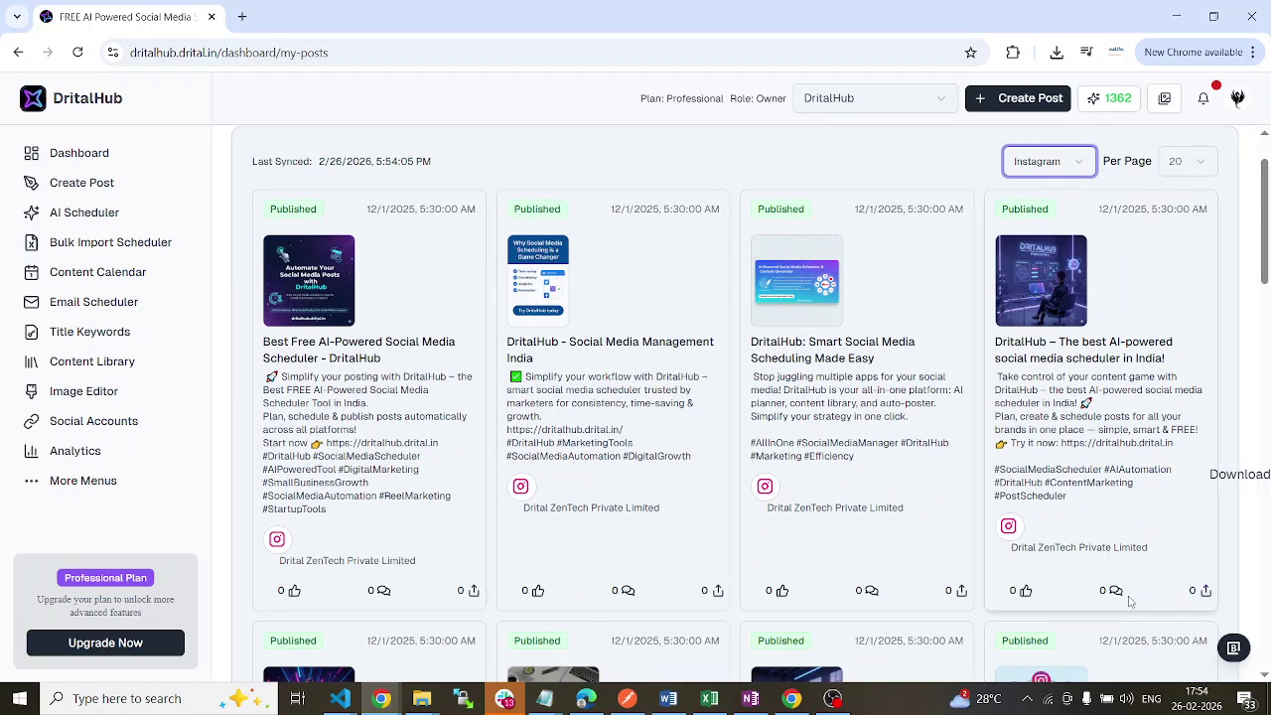
scroll(964, 454, "up", 1)
left_click(1176, 251)
left_click(1090, 251)
left_click(1076, 243)
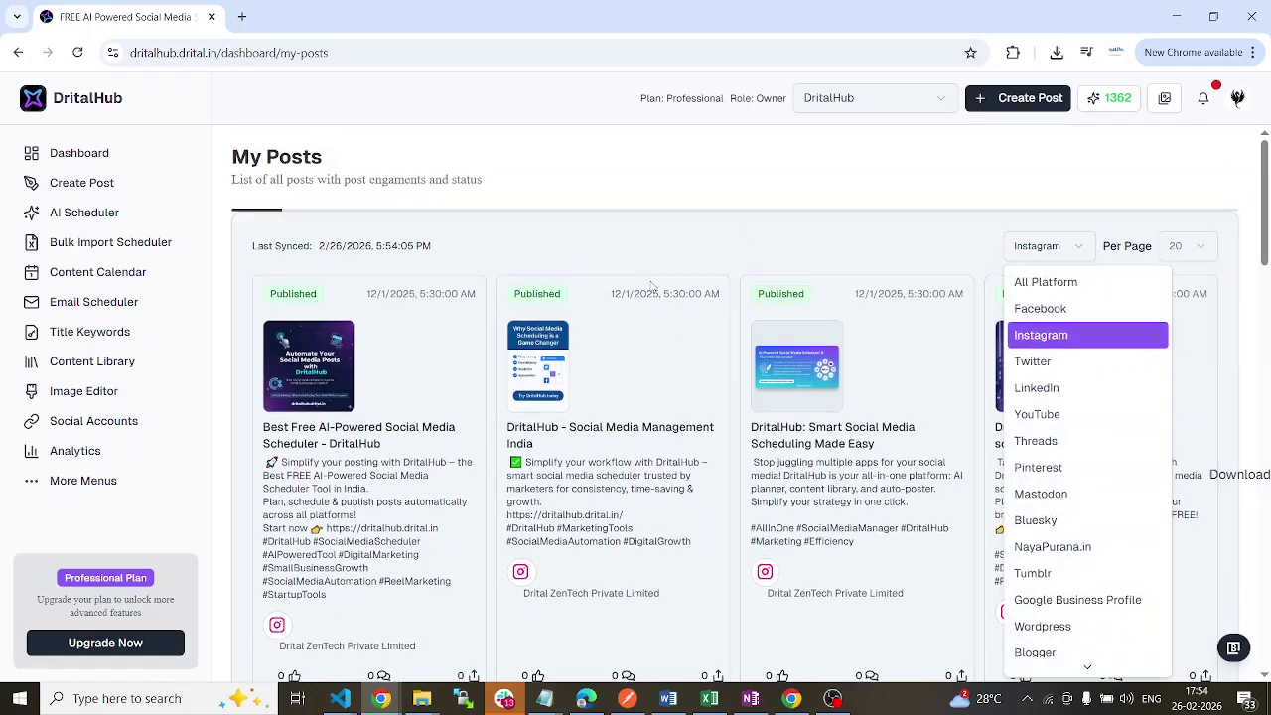
key("Escape")
Open the notifications list and look through the scheduled and partial post alerts
left_click(1239, 101)
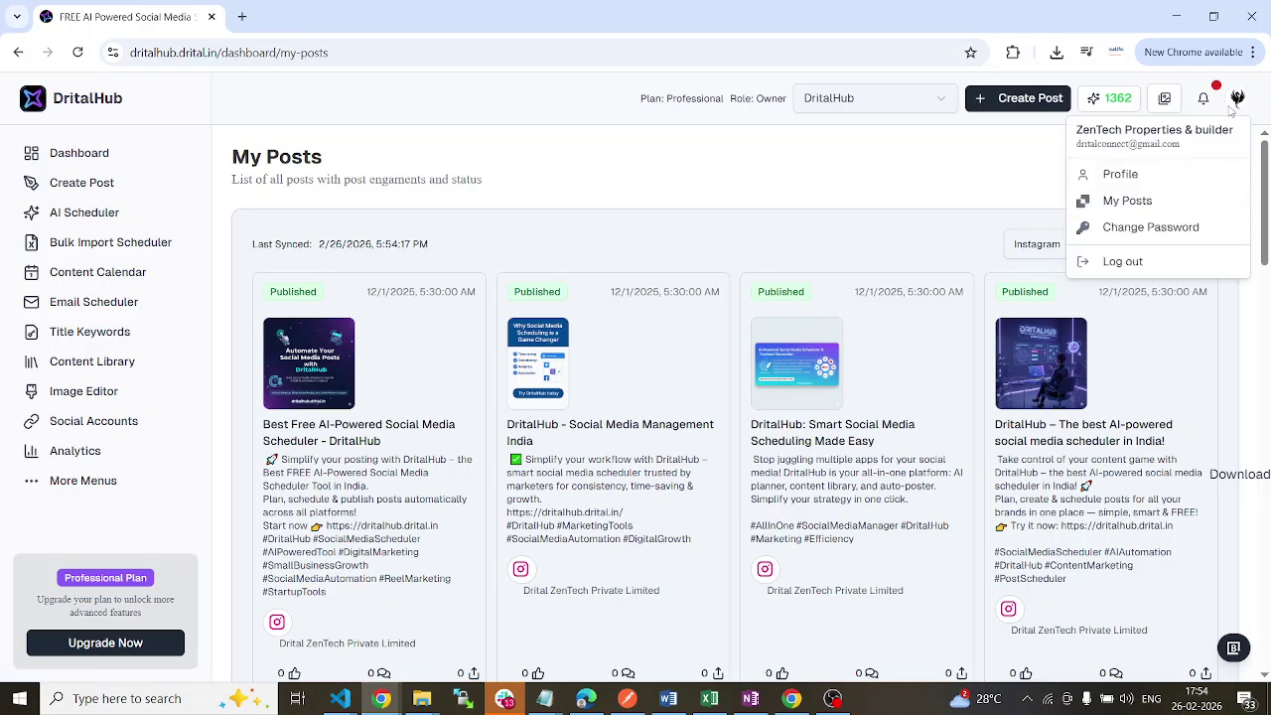
left_click(1204, 102)
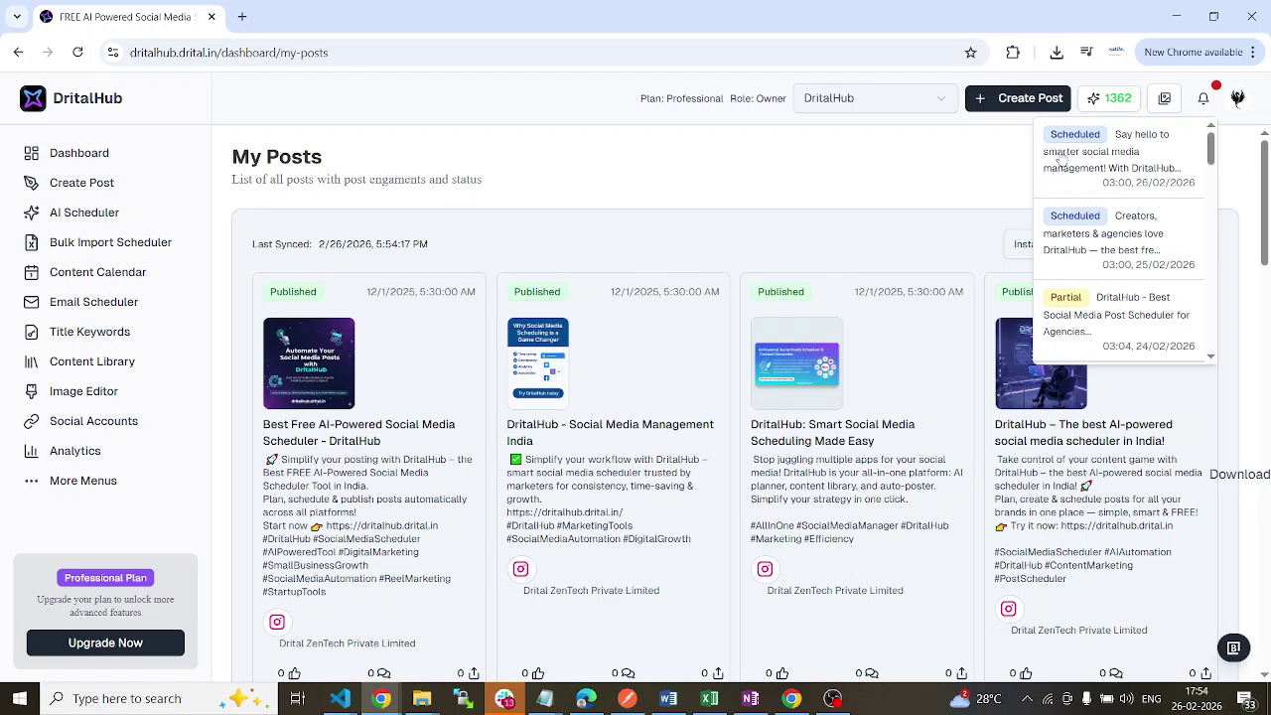
scroll(1137, 249, "down", 5)
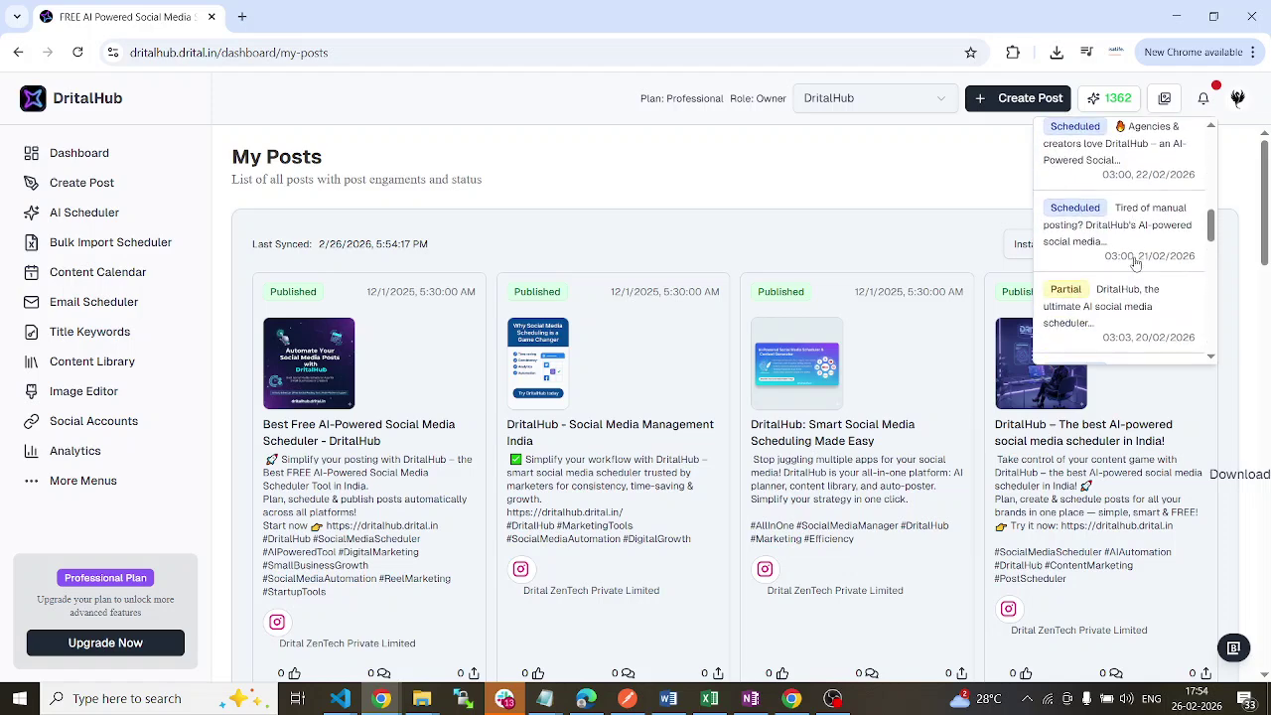
scroll(1132, 248, "up", 5)
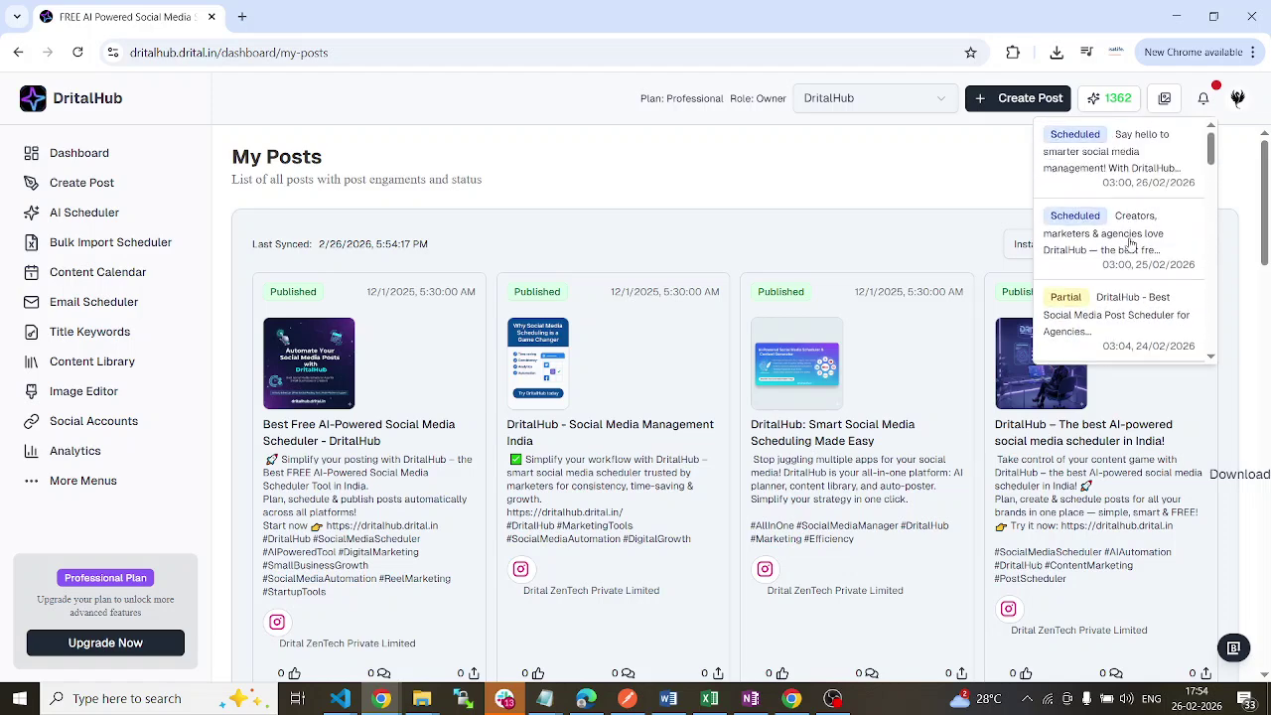
Open the most recent scheduled post from the notifications, review its details and per-page publishing status, and close it
left_click(1102, 184)
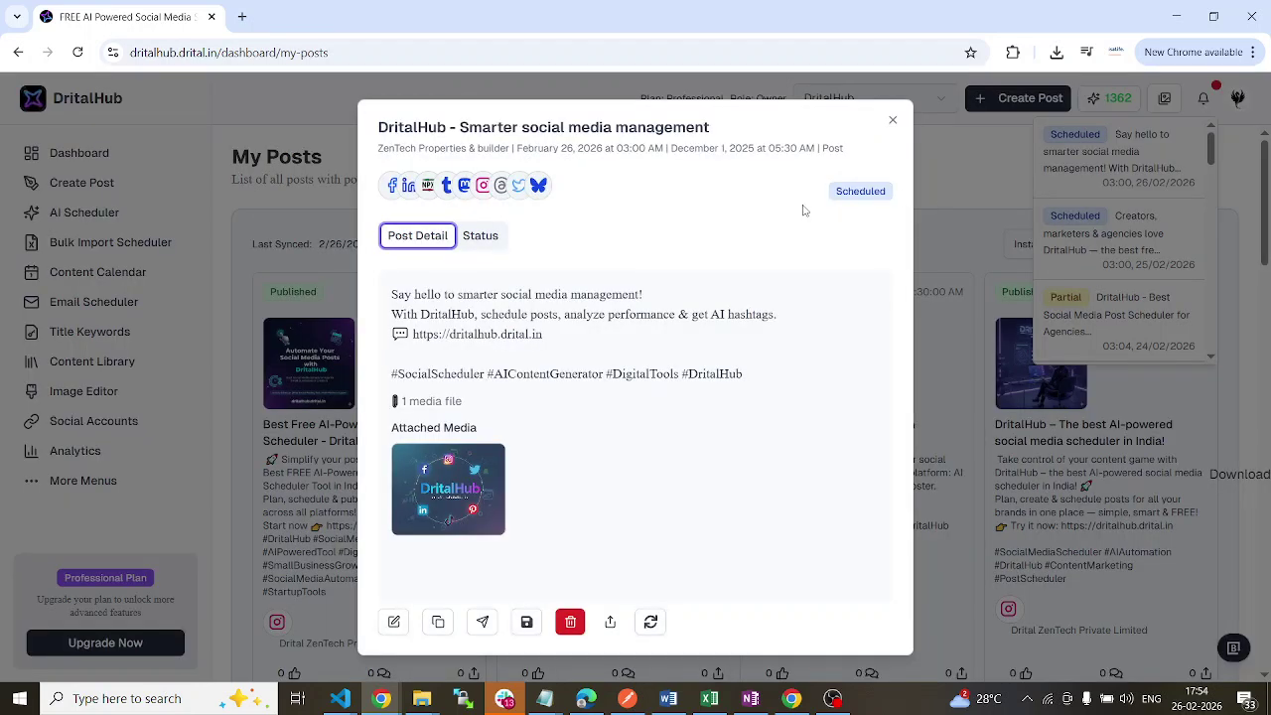
left_click_drag(403, 313, 634, 373)
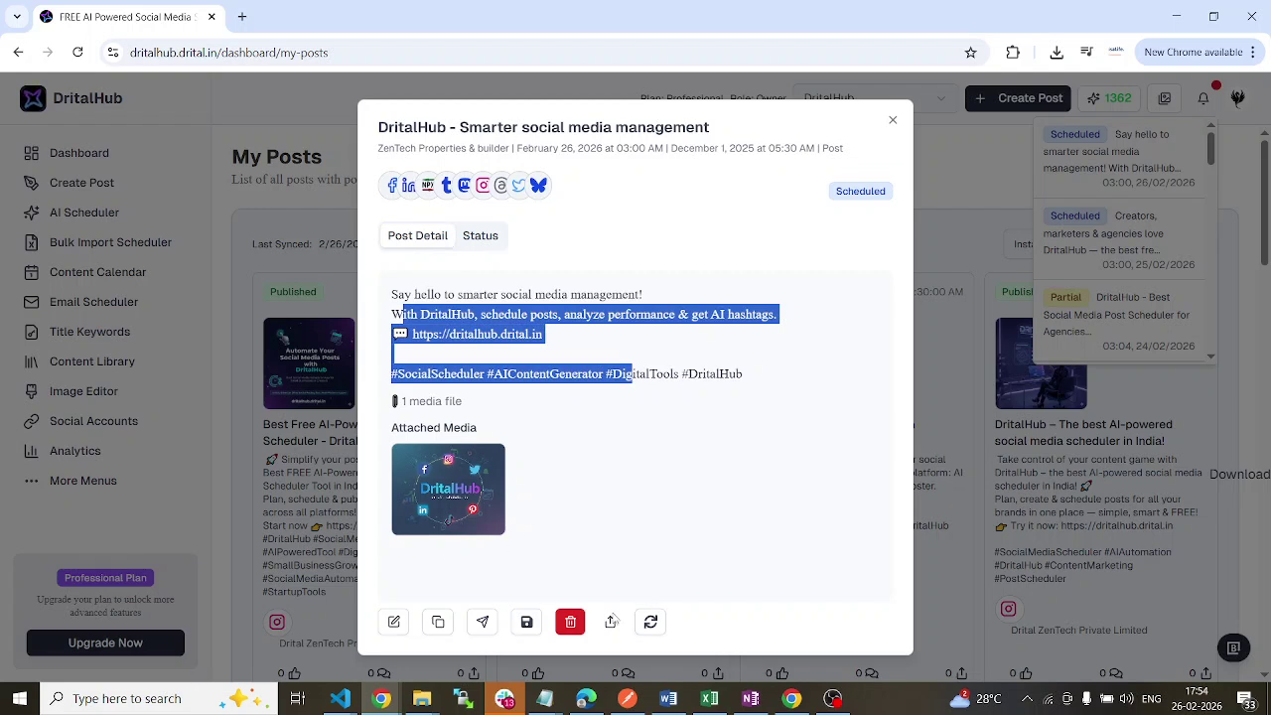
left_click(481, 236)
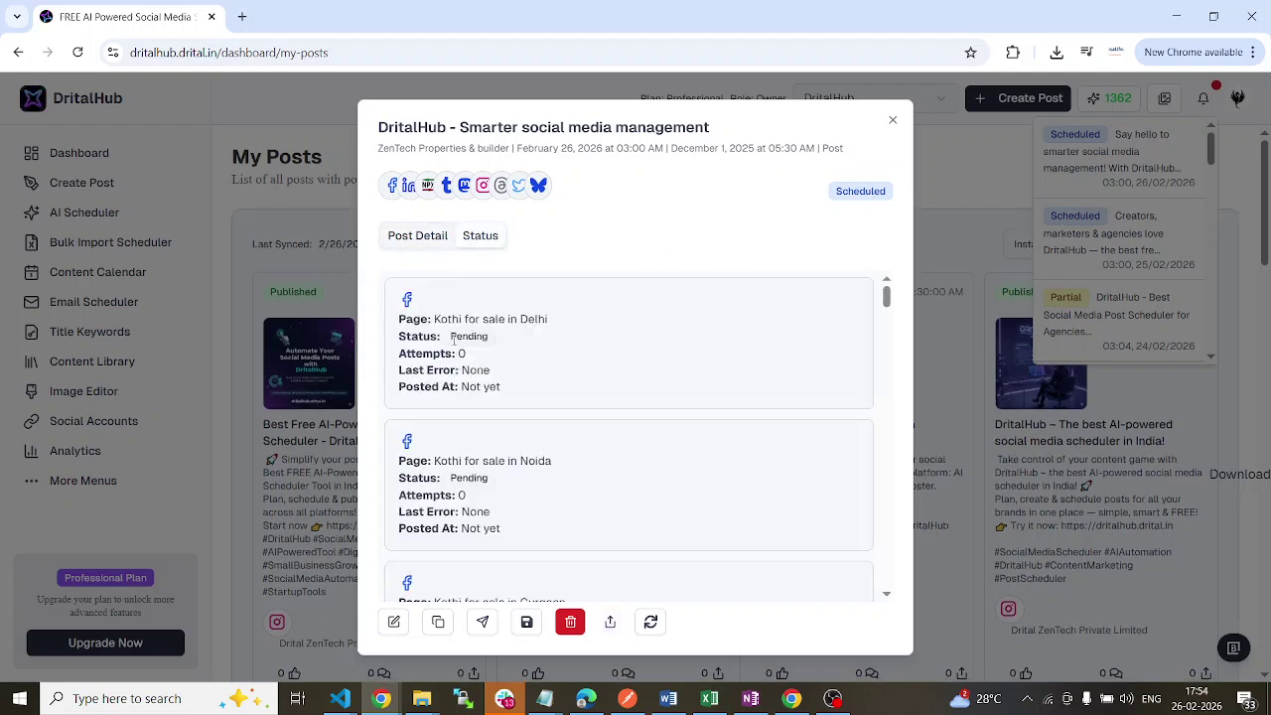
left_click(413, 245)
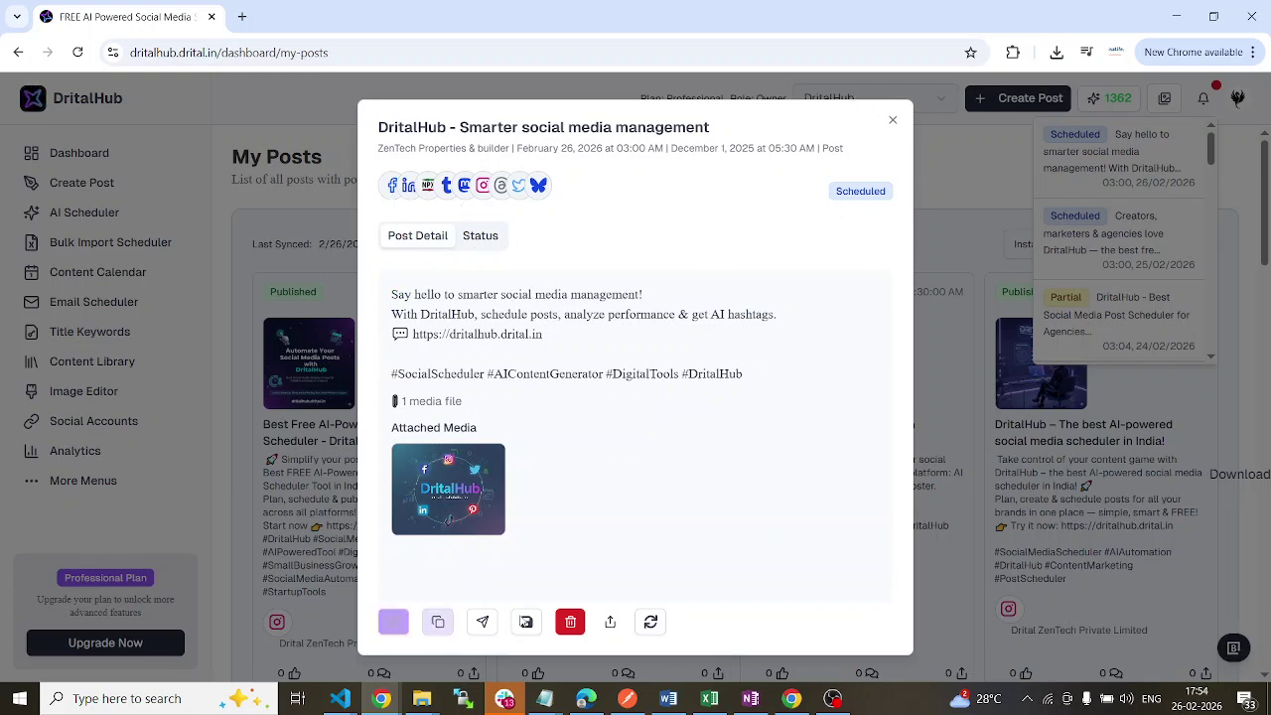
left_click(893, 121)
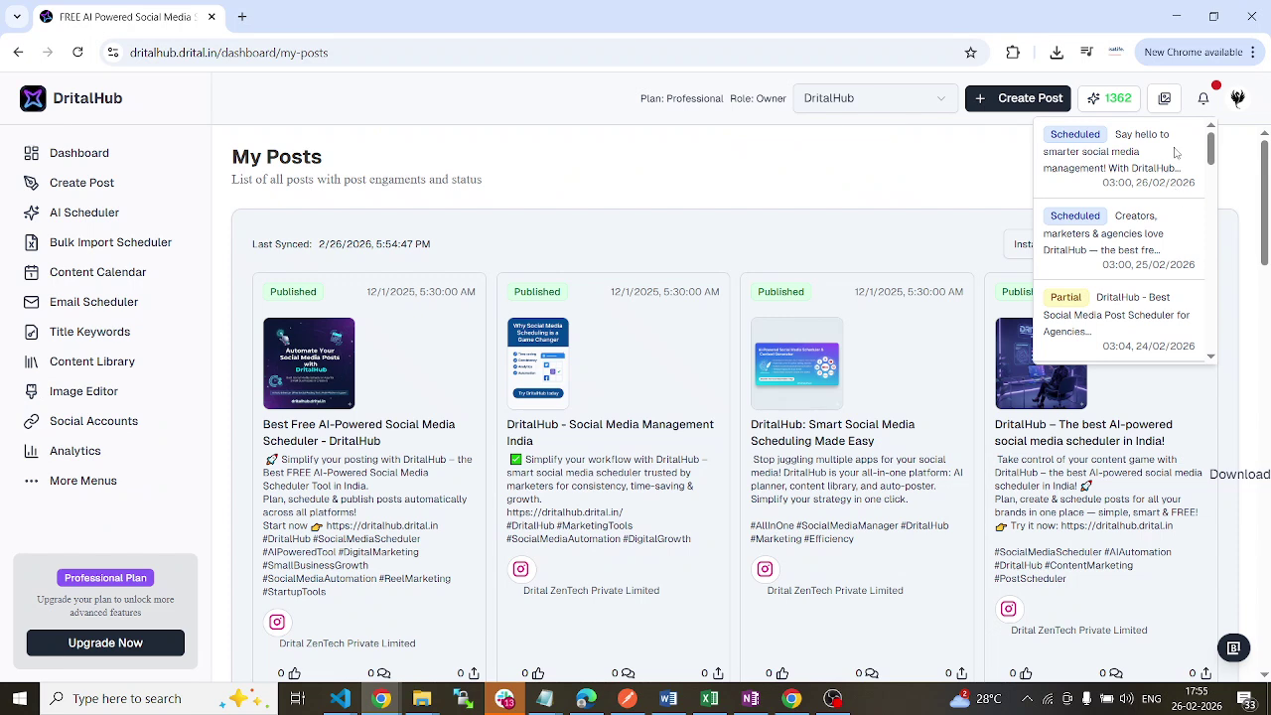
left_click(1227, 146)
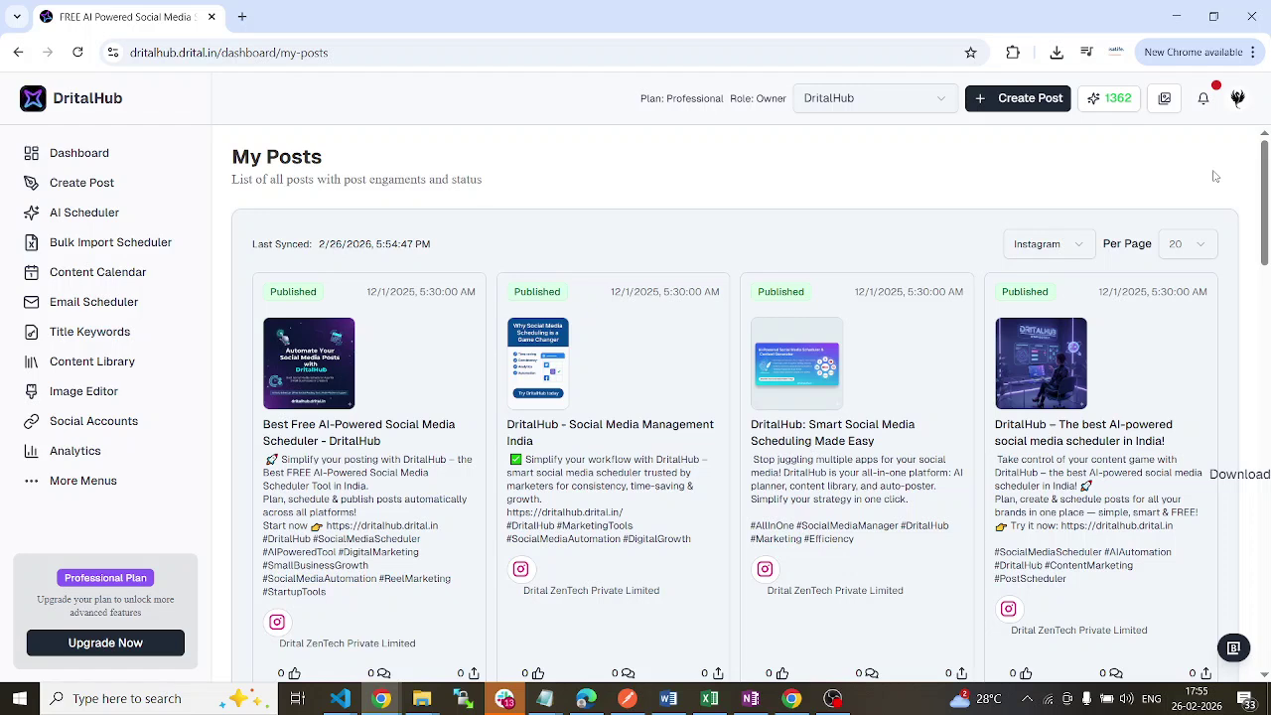
Open the media library and look through its stored images and videos
left_click(1165, 100)
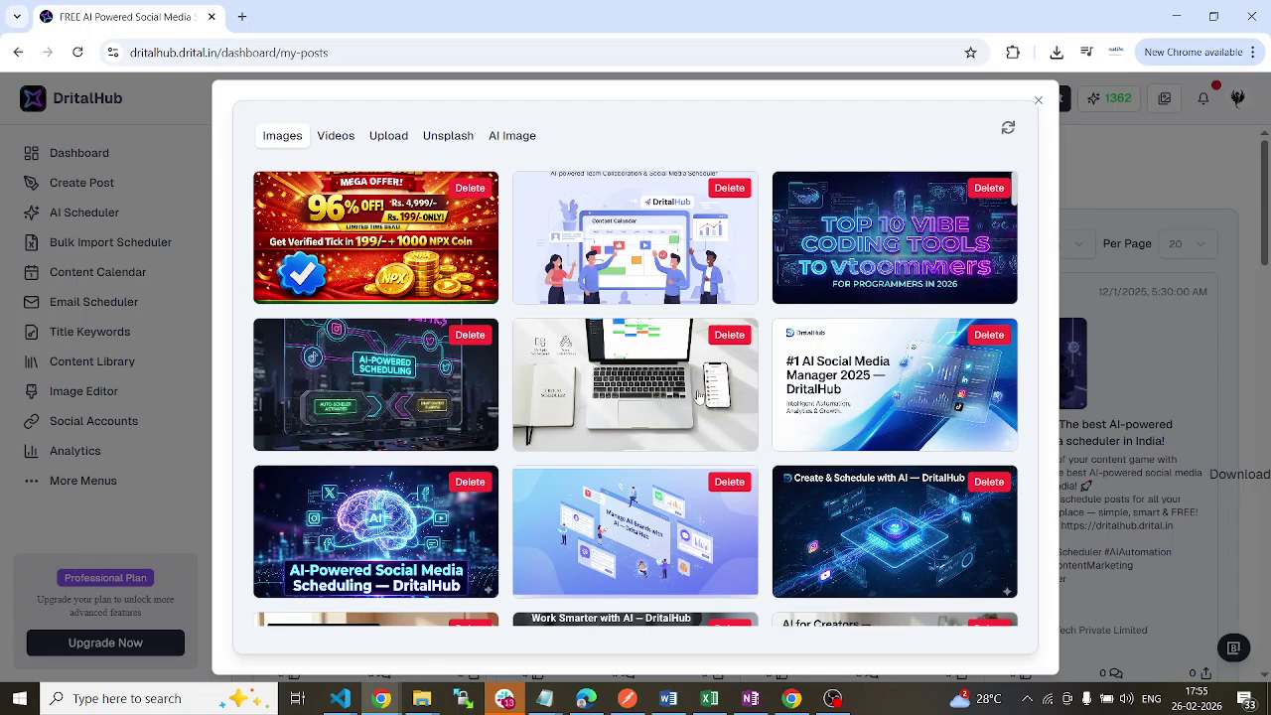
scroll(398, 199, "down", 4)
left_click(341, 139)
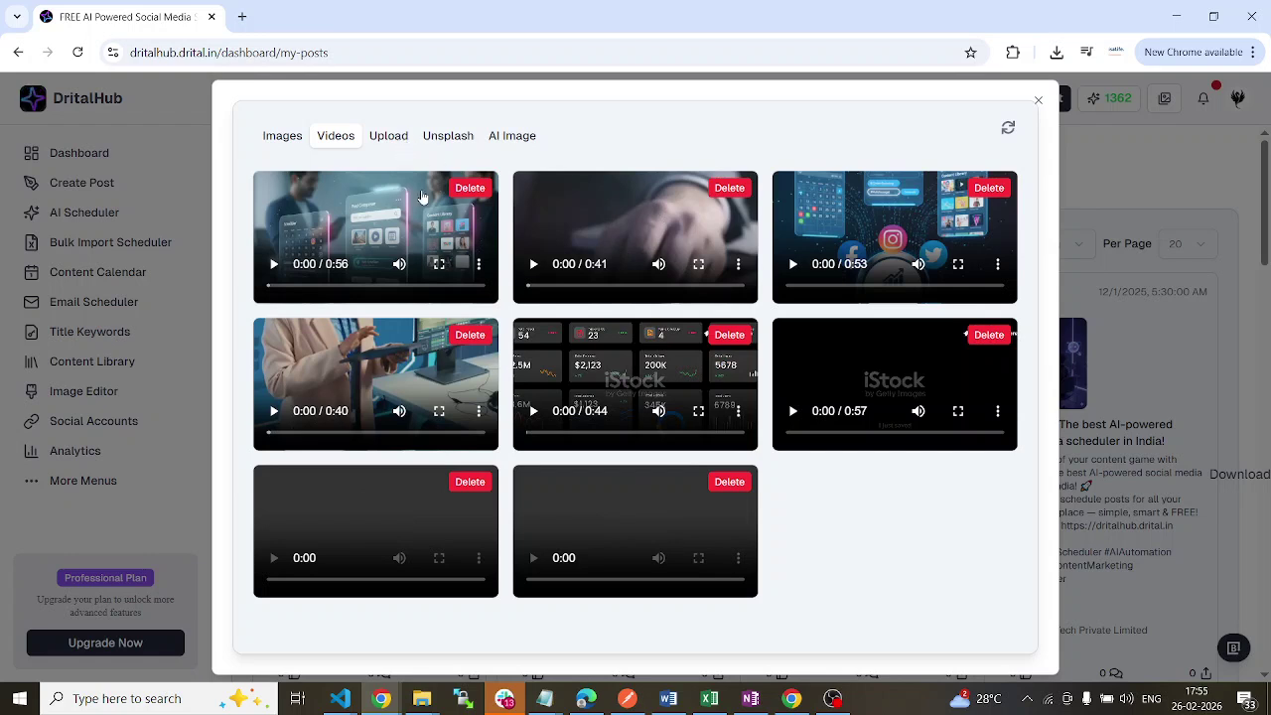
View the media library's upload section and check its supported media types and per-upload limit
left_click(390, 140)
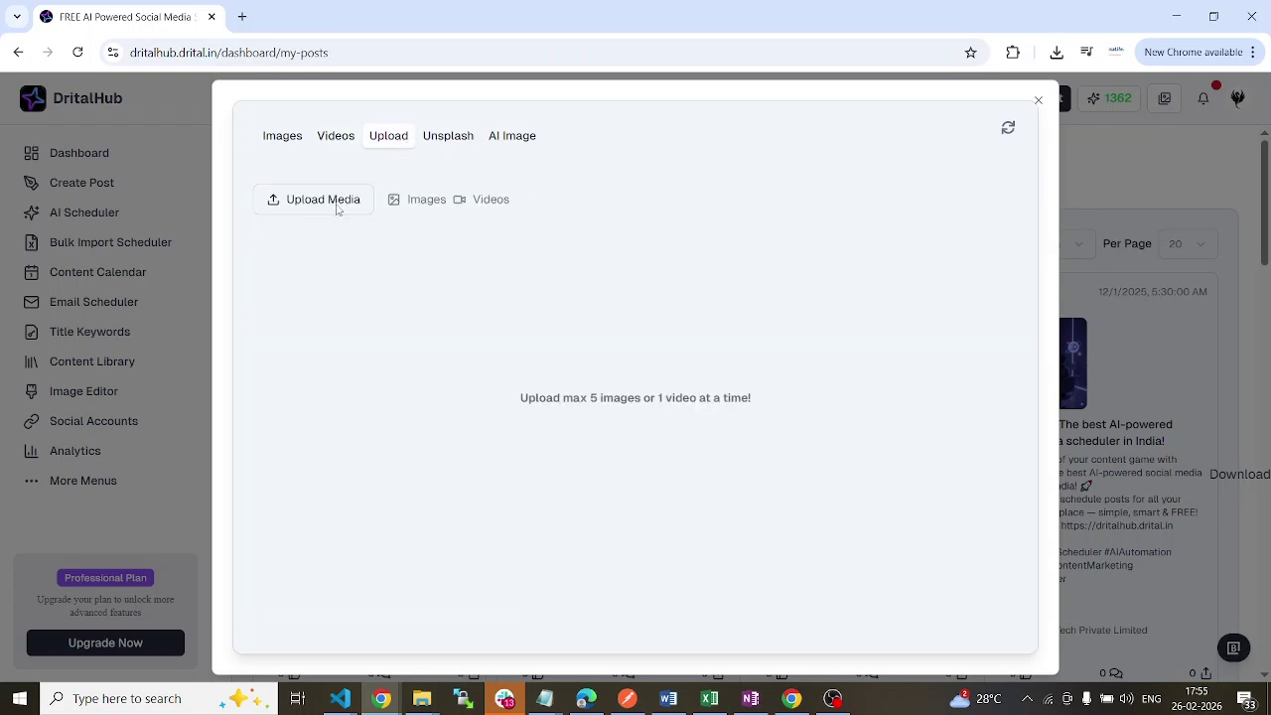
left_click_drag(526, 200, 420, 198)
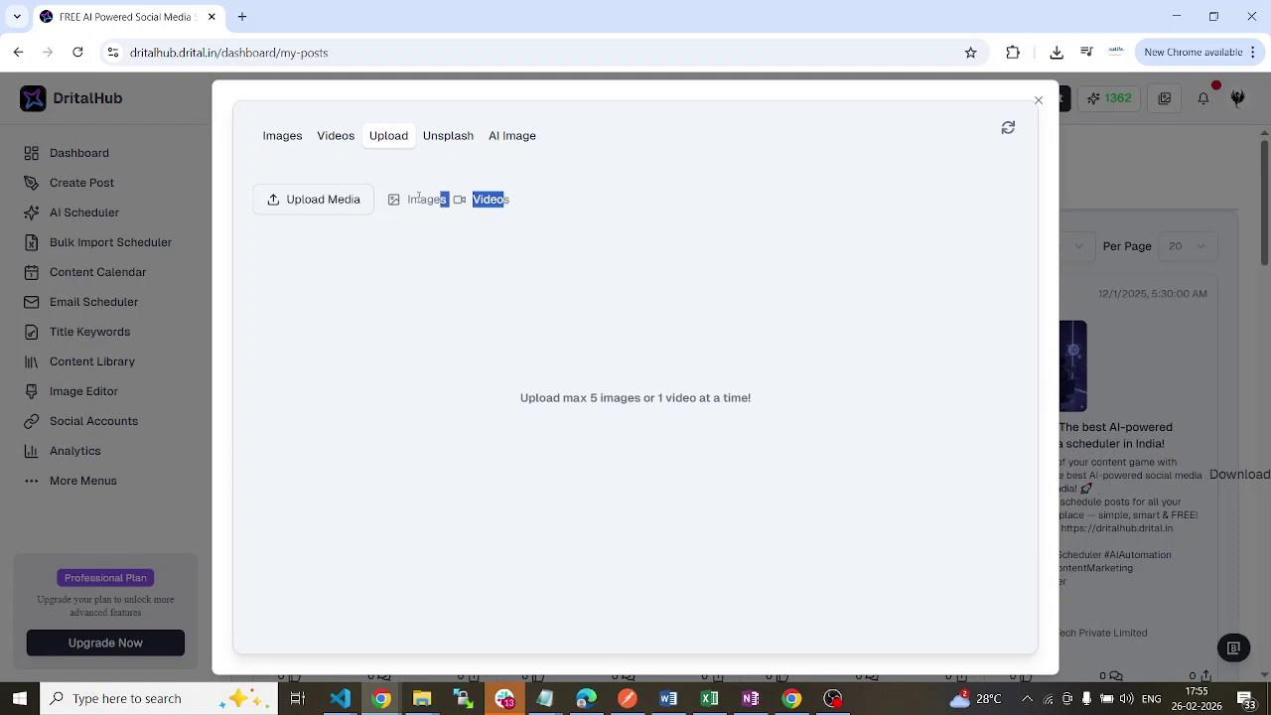
left_click_drag(590, 398, 782, 398)
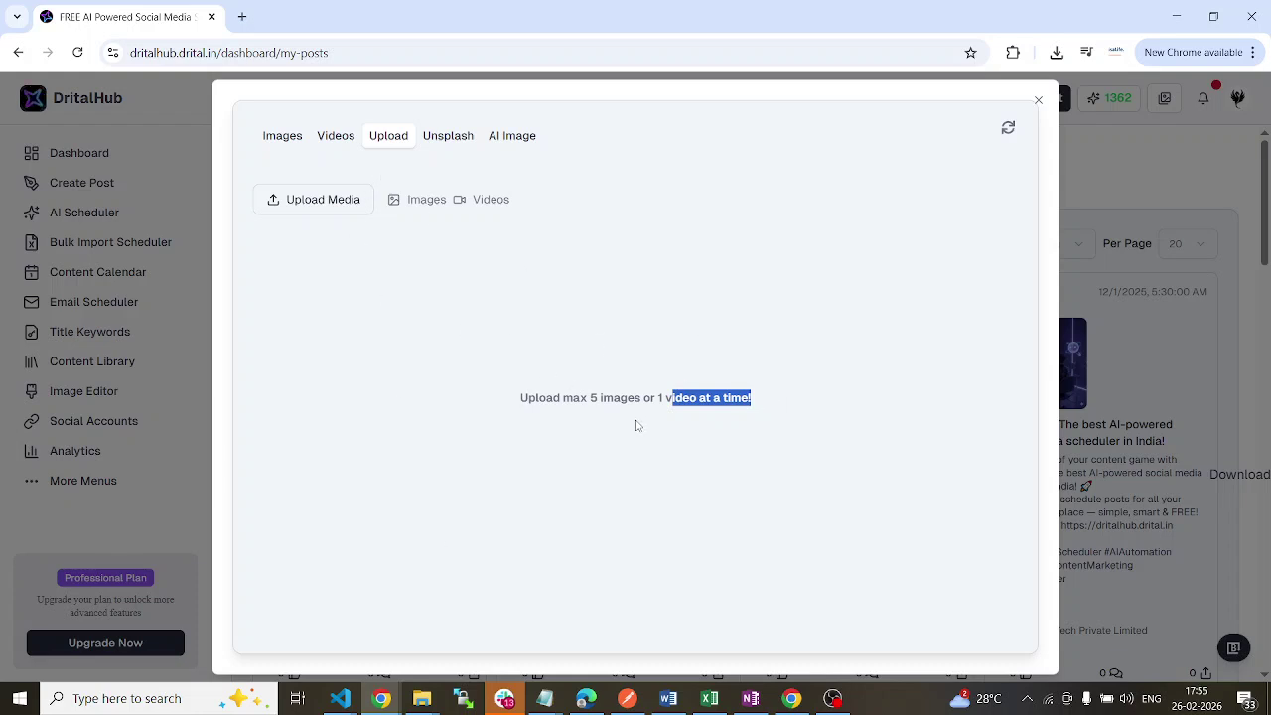
Search the media library's Unsplash section for "new year" and browse the images, dismissing the Slack notification
left_click(450, 141)
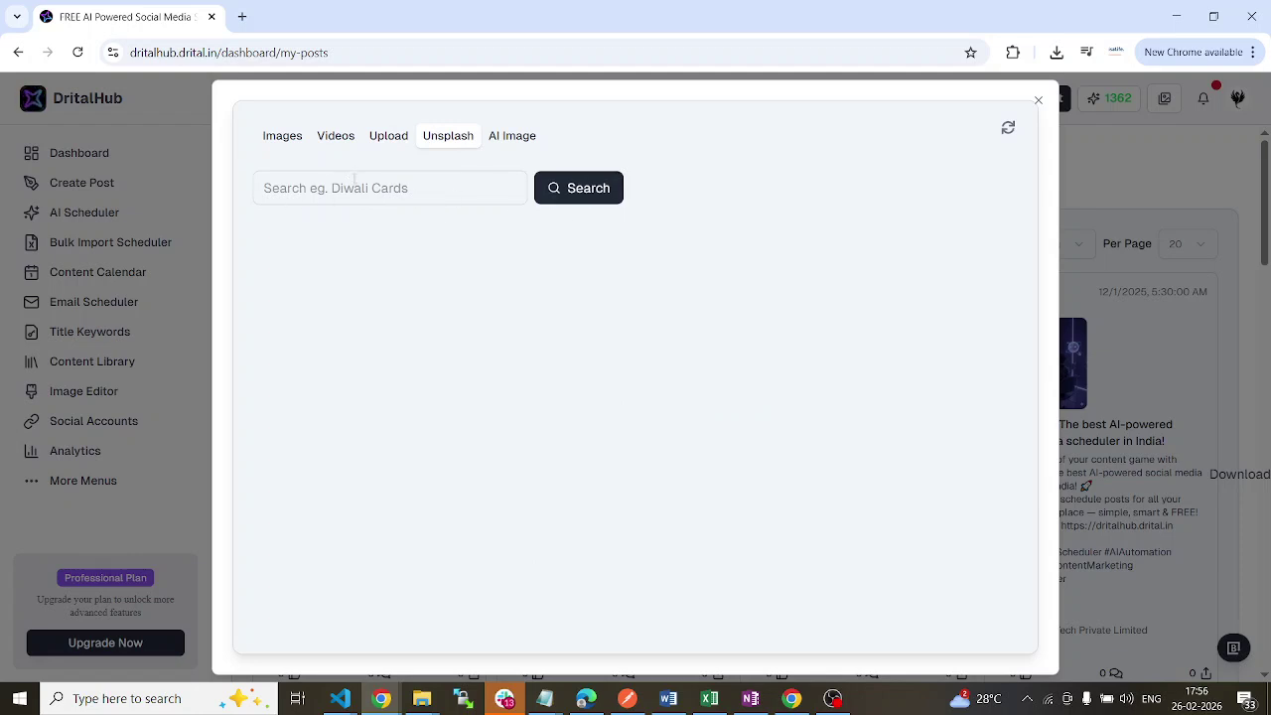
left_click(320, 195)
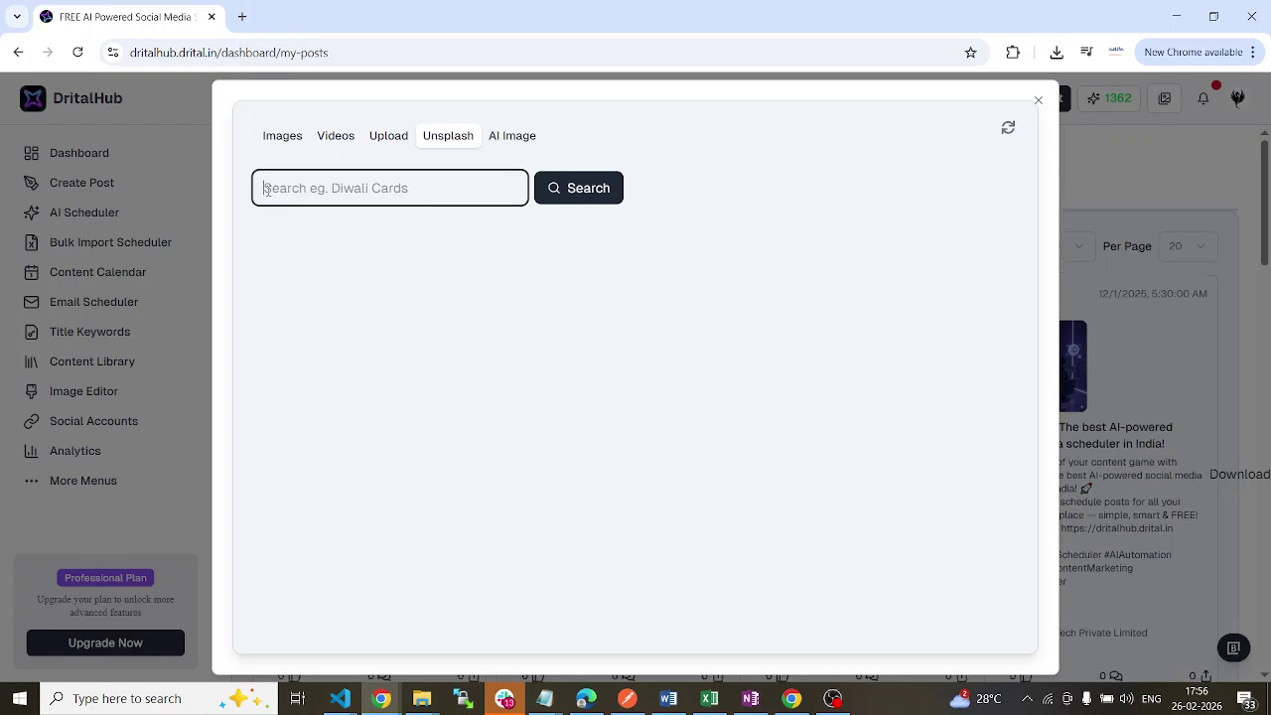
type("new year")
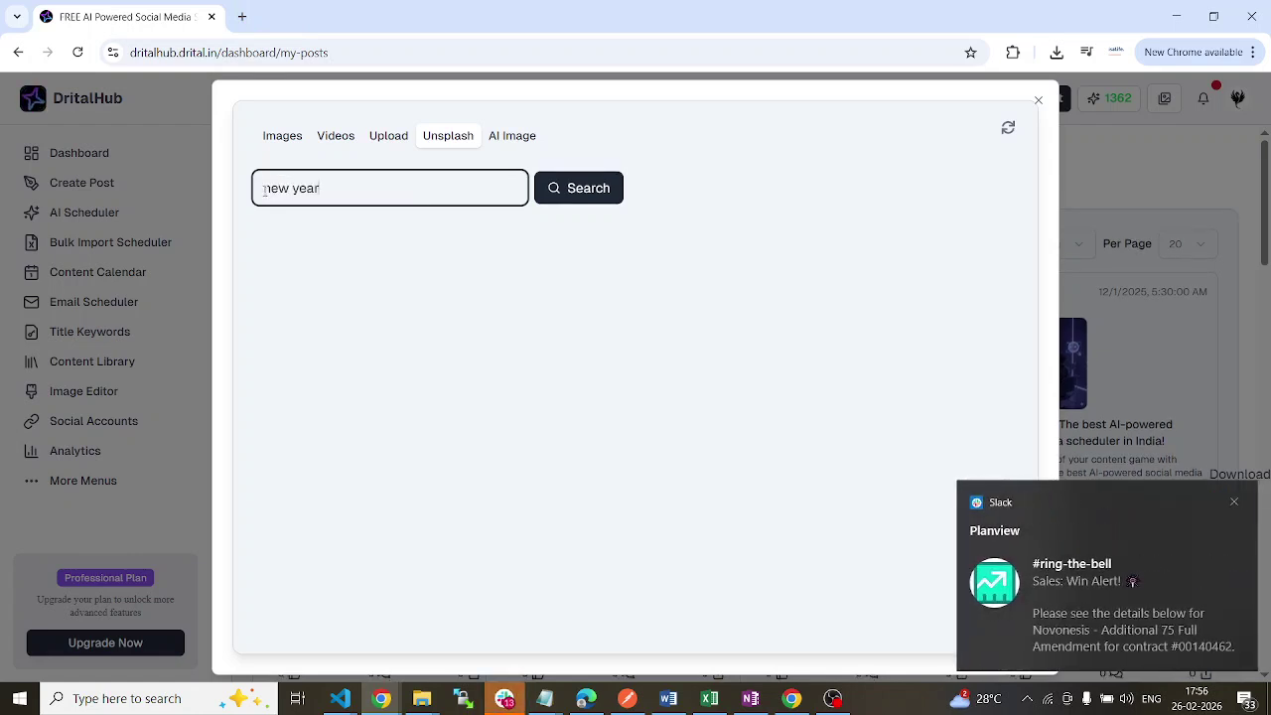
key("Return")
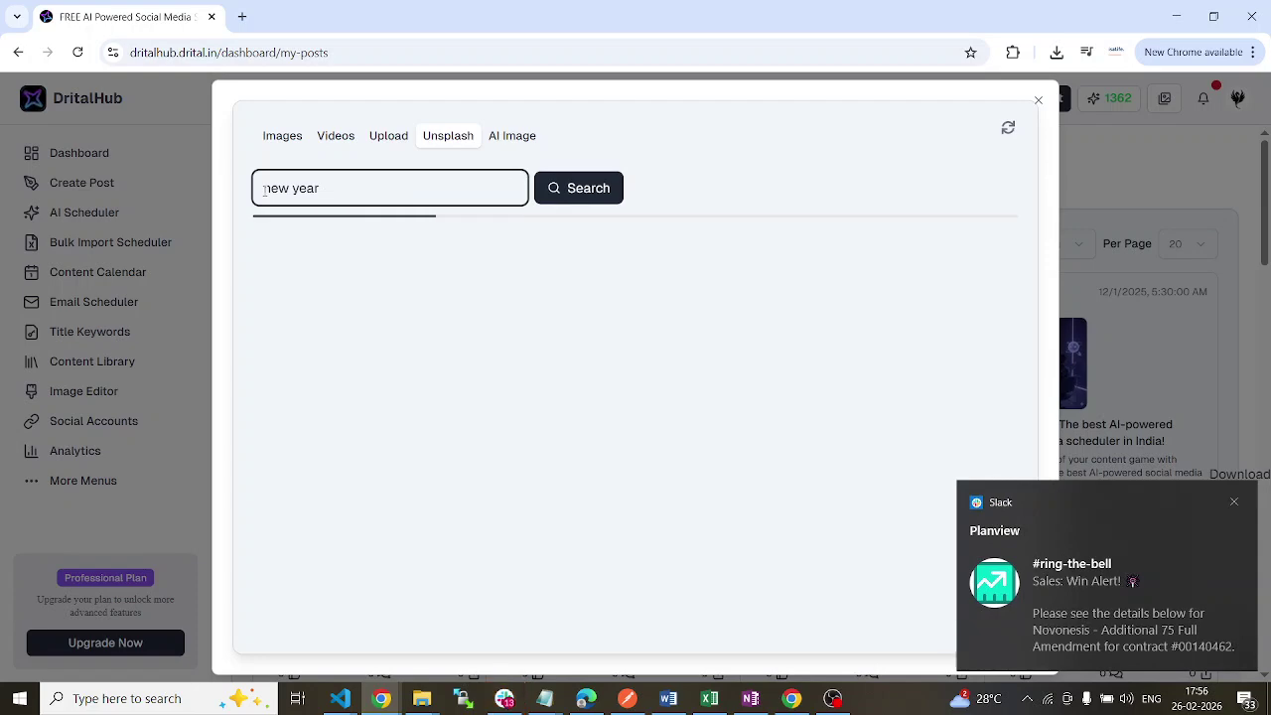
scroll(550, 324, "down", 2)
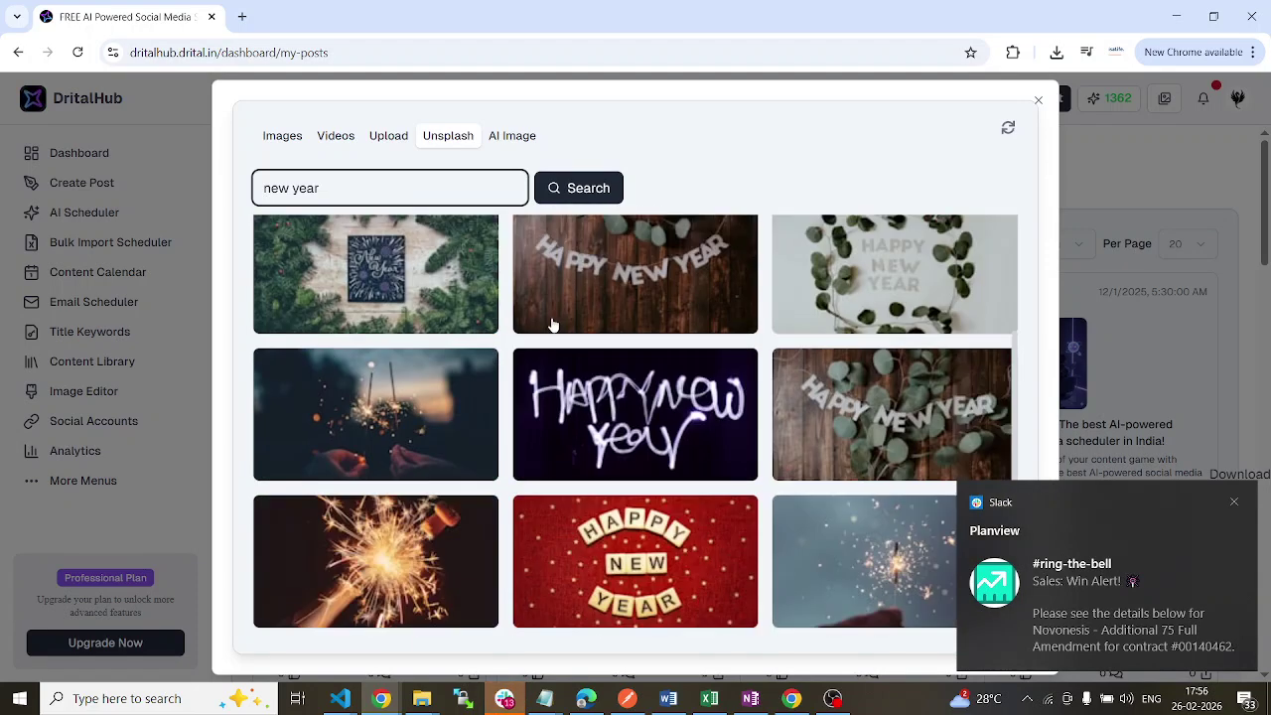
left_click(1234, 503)
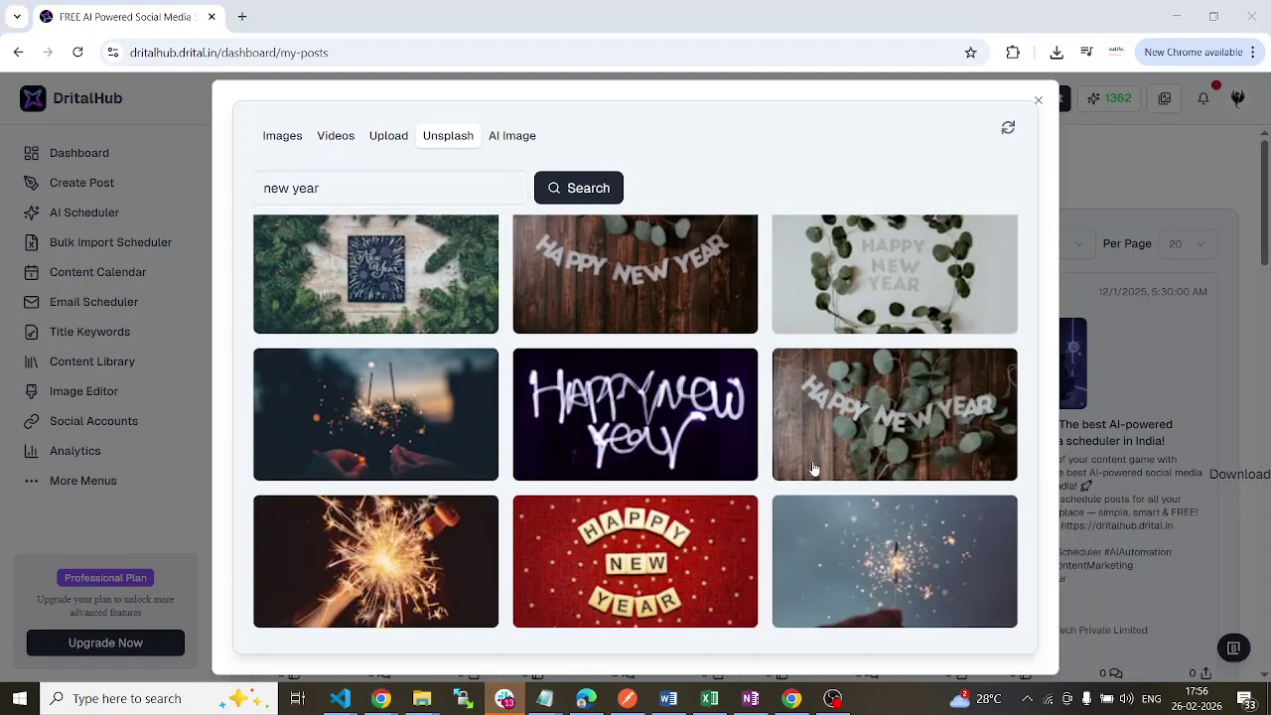
scroll(810, 341, "up", 2)
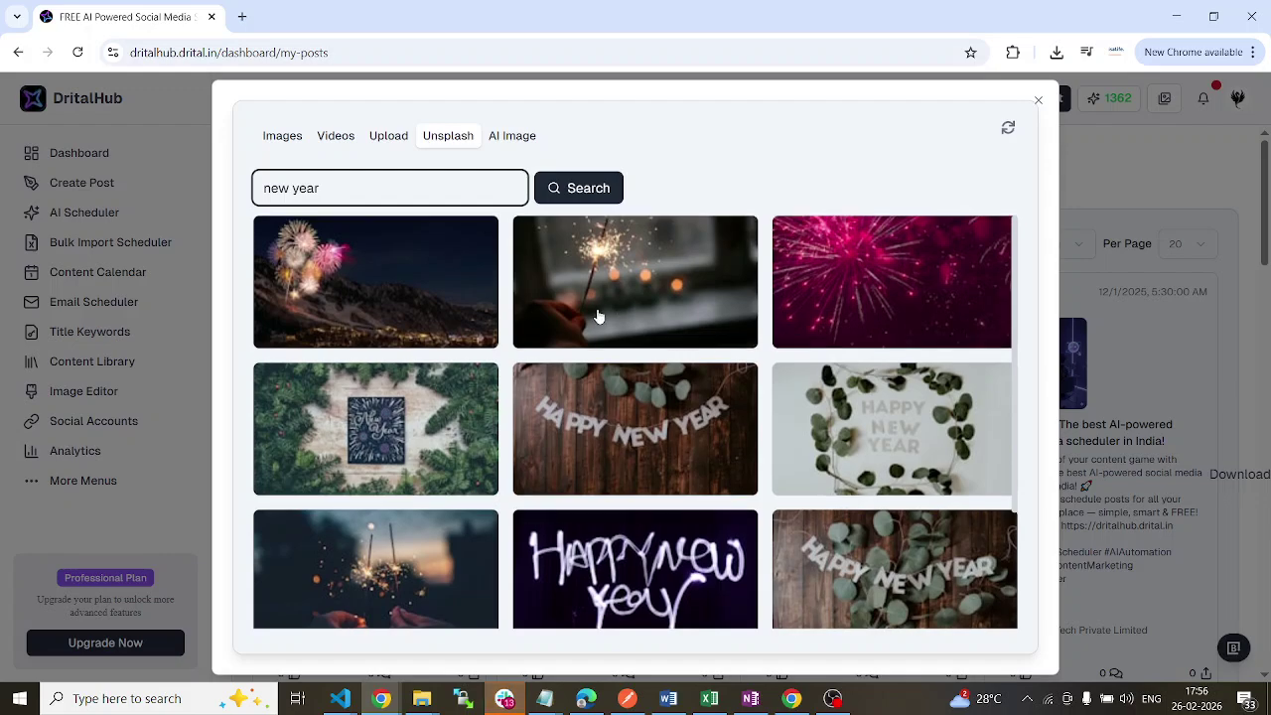
Open the Unsplash website in a new browser tab and browse its featured photos
left_click(241, 16)
type("un")
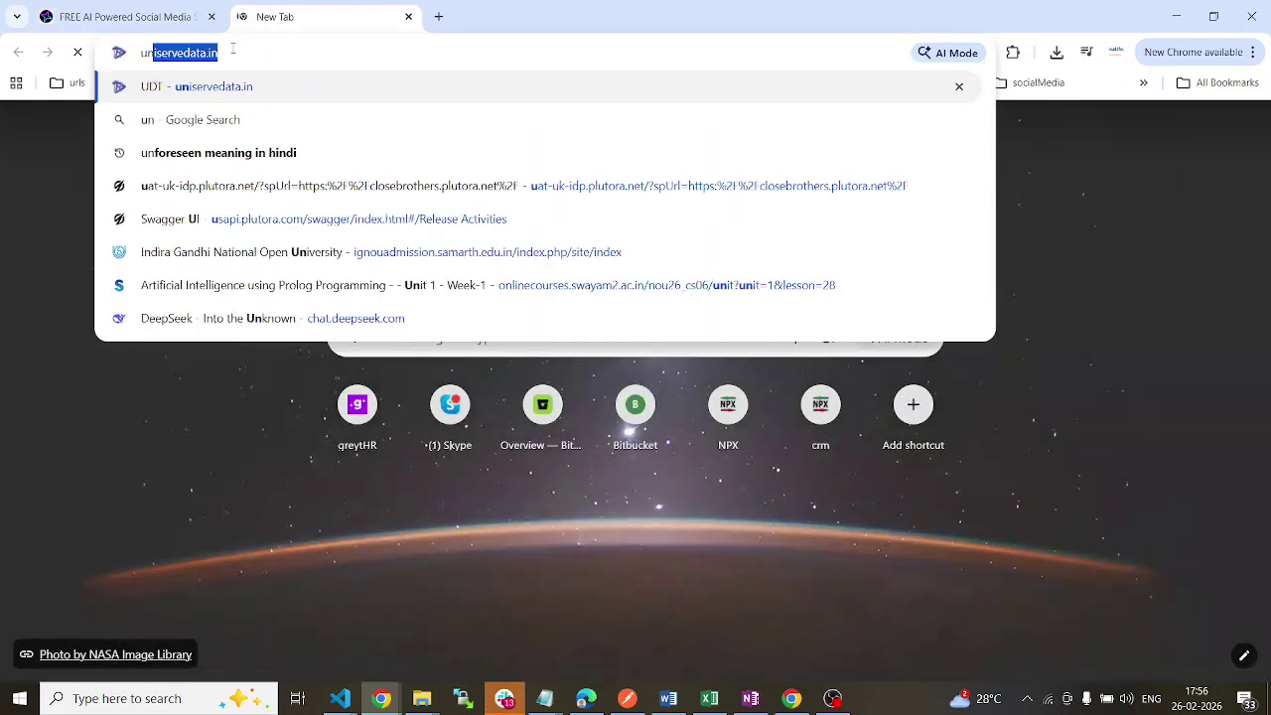
type("splash")
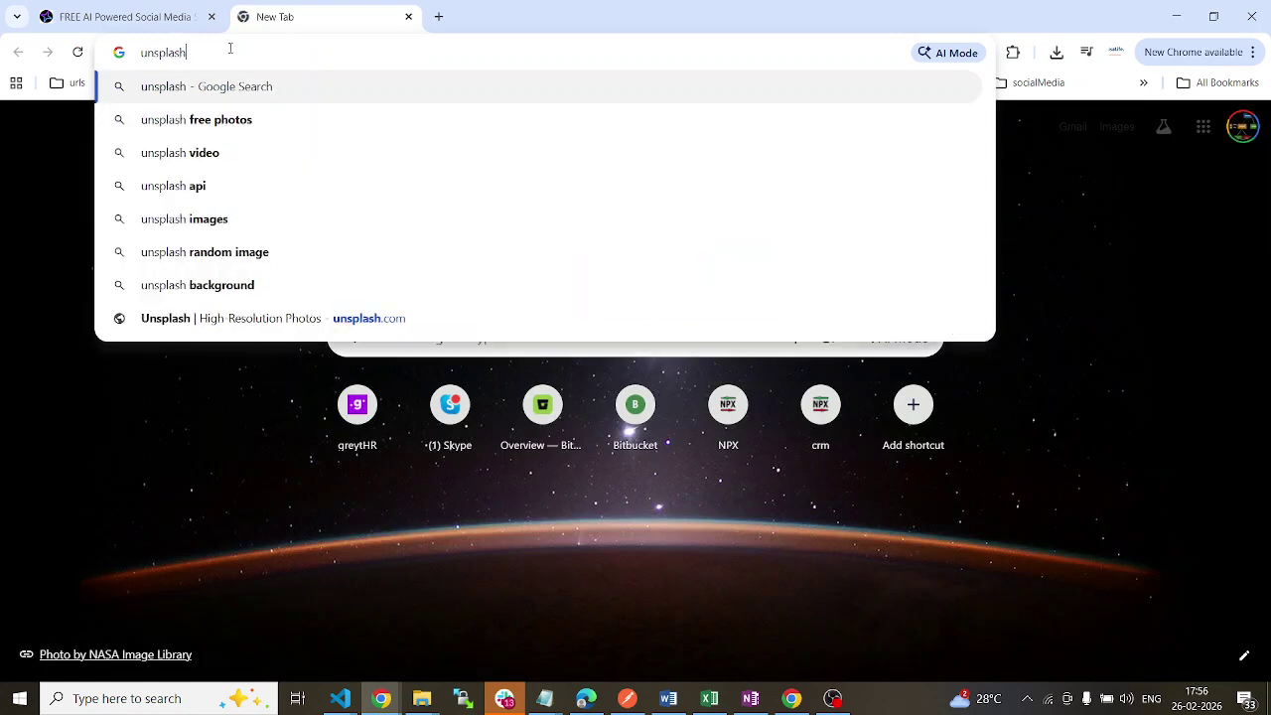
key("Return")
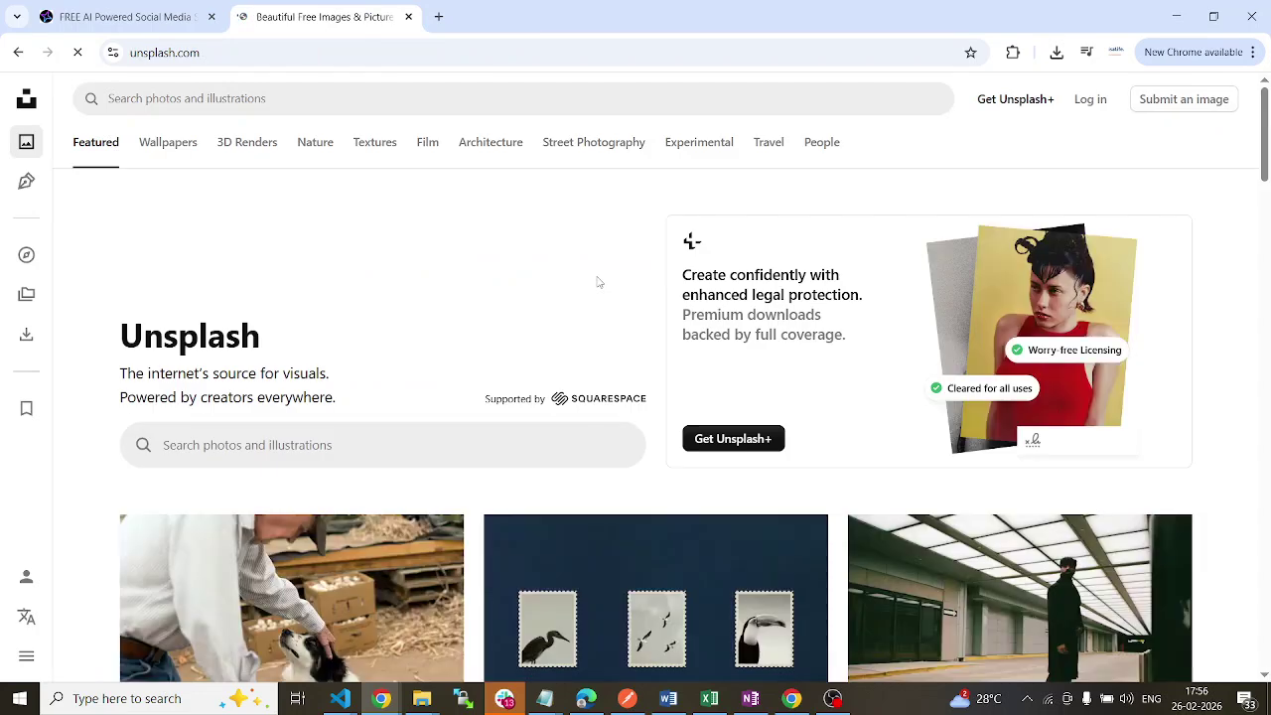
scroll(679, 337, "down", 15)
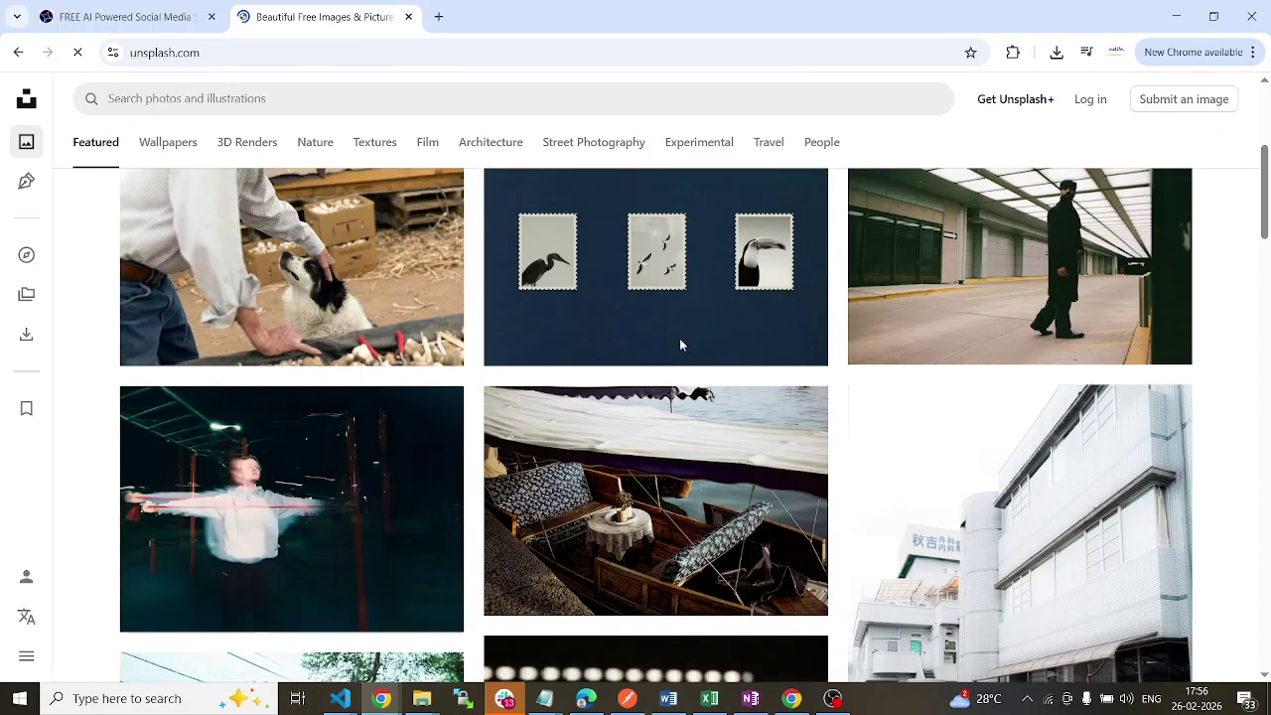
scroll(679, 342, "up", 1)
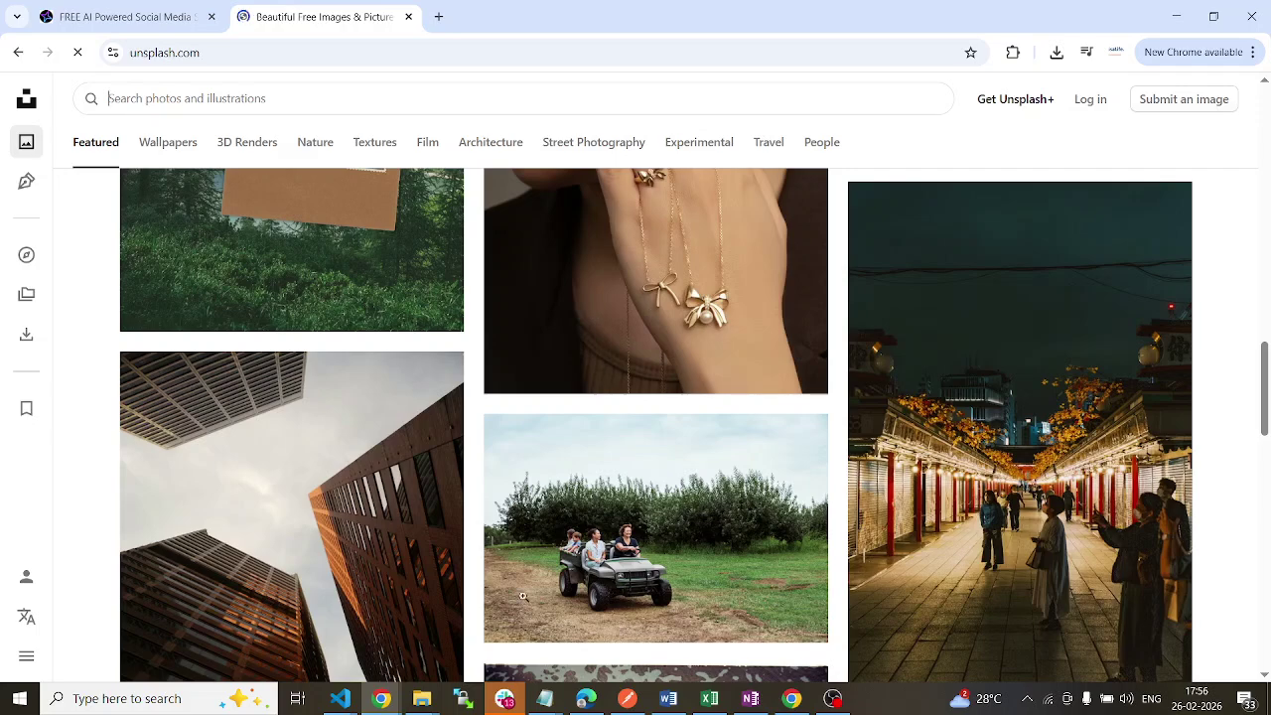
scroll(687, 377, "down", 4)
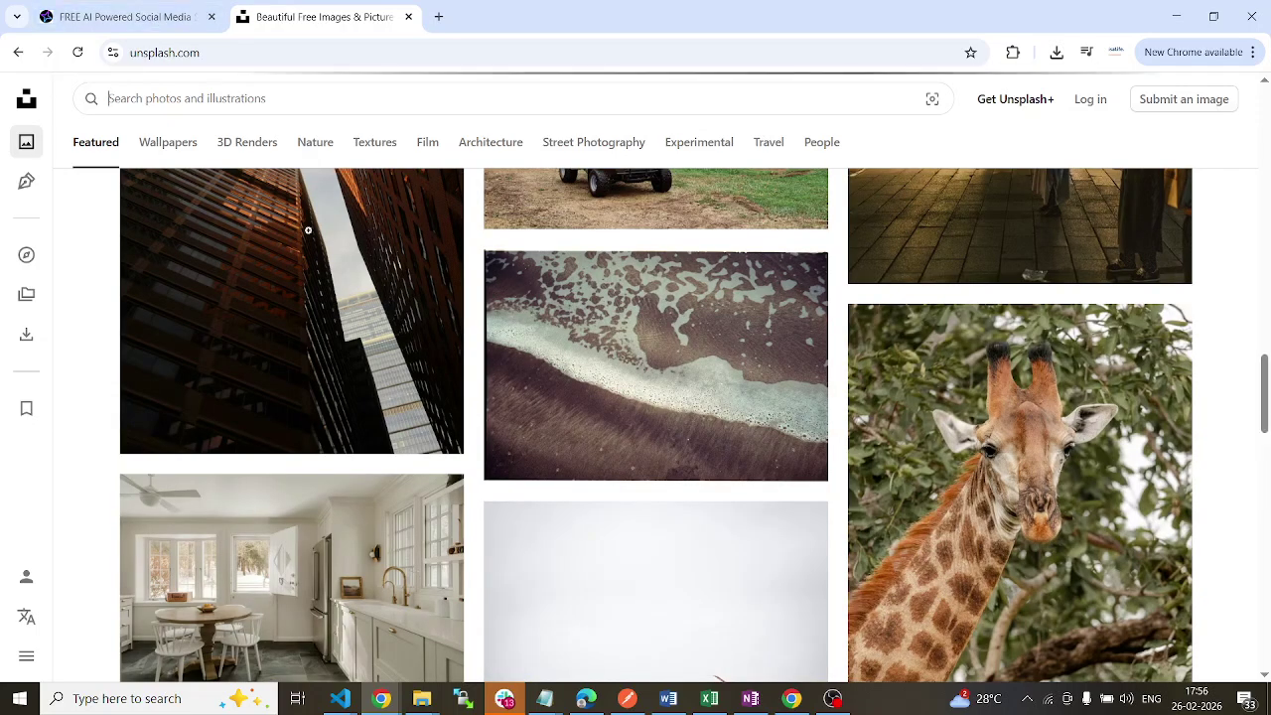
Return to the DritalHub media library and select the "Happy New Year" banner image on dark wood from the Unsplash results
left_click(129, 17)
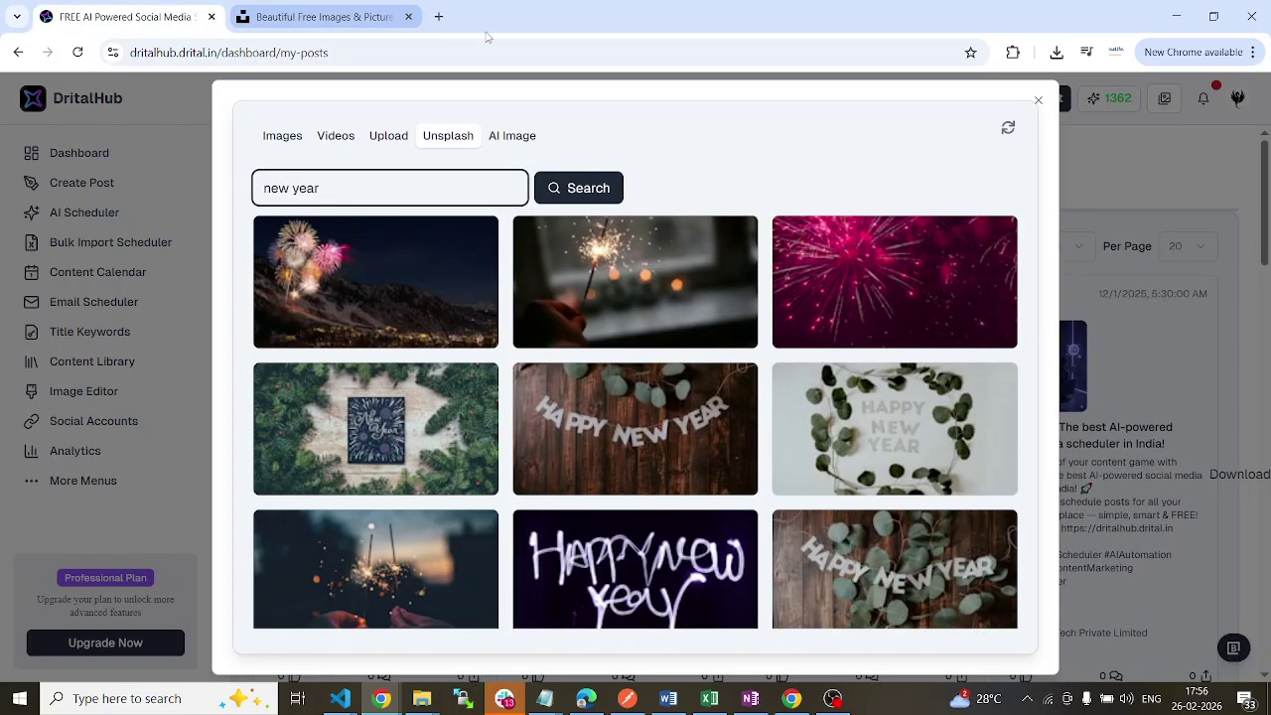
scroll(681, 238, "down", 2)
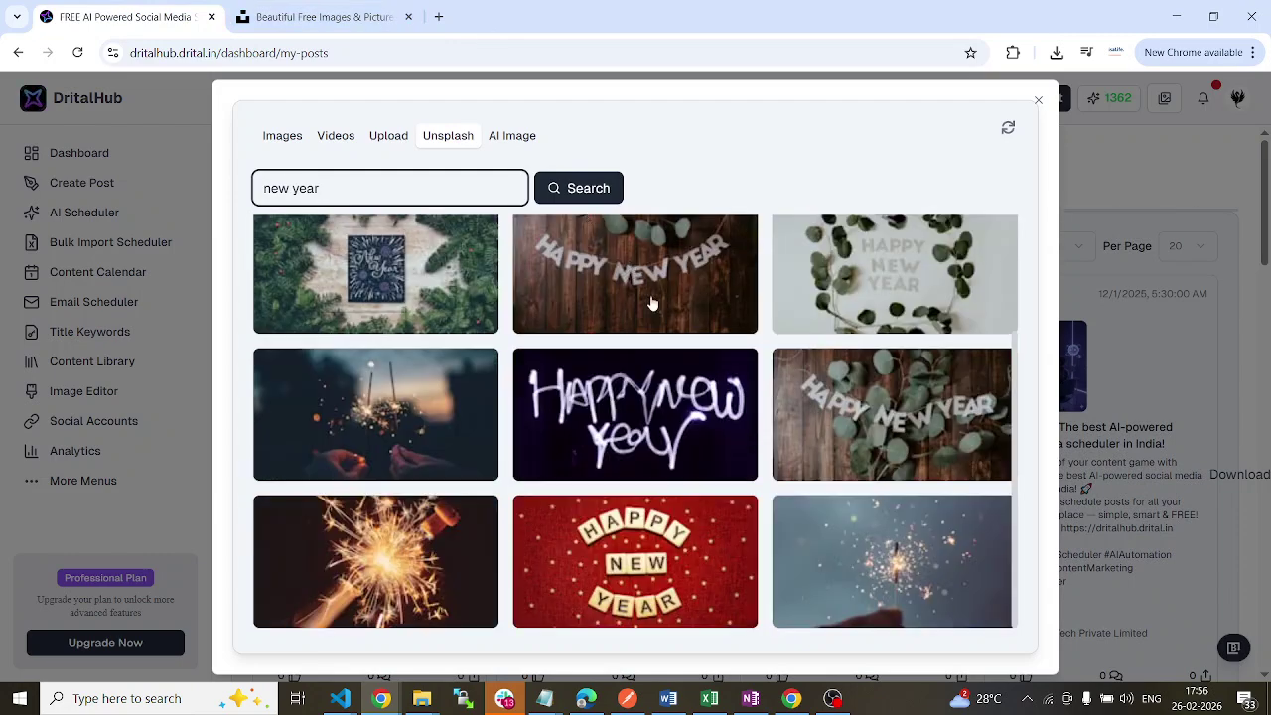
left_click(700, 271)
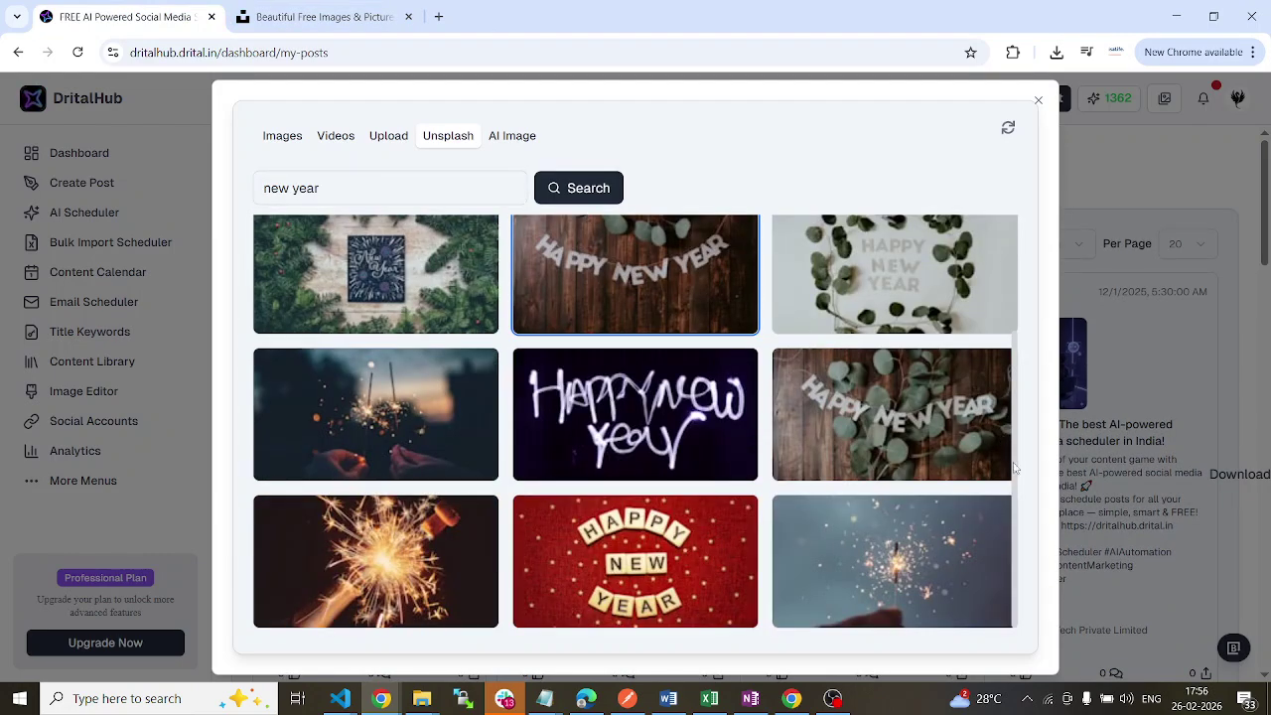
Browse the "new year" Unsplash results and select the pink fireworks image in the first row
scroll(934, 323, "up", 2)
scroll(696, 327, "down", 2)
scroll(815, 308, "up", 2)
left_click(348, 286)
left_click(668, 291)
left_click(832, 307)
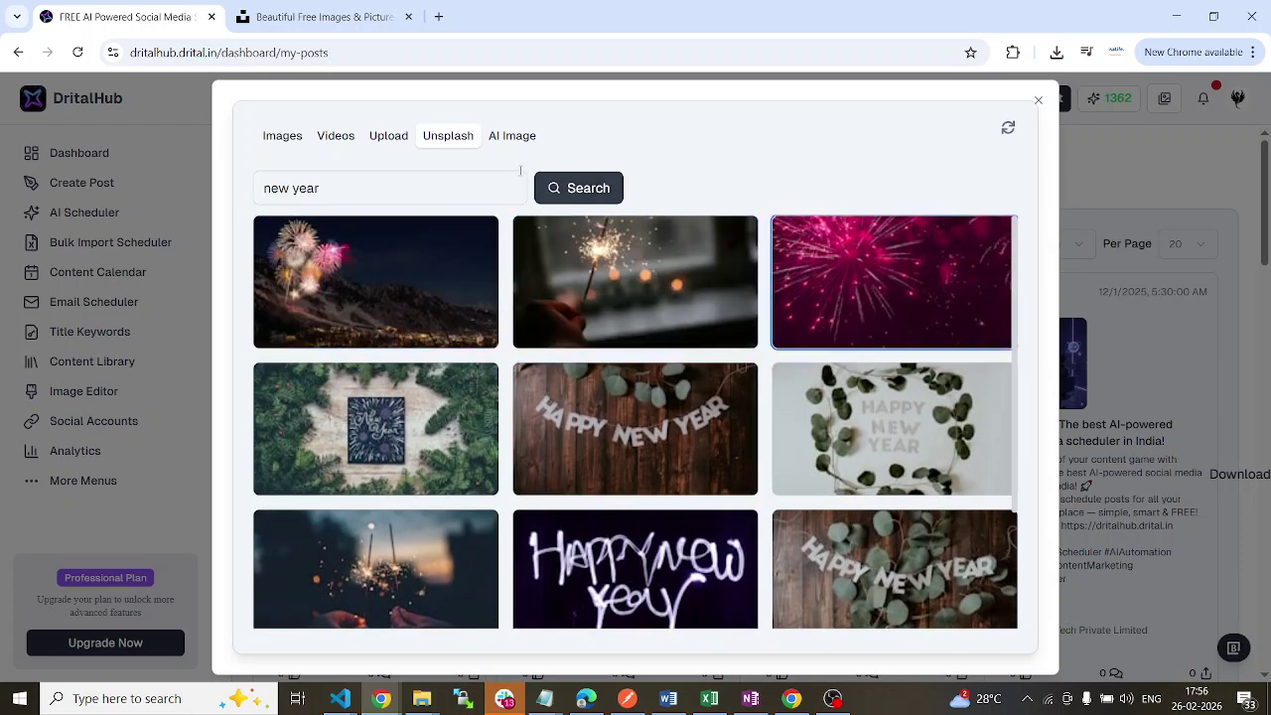
View the media library's AI image generator with its prompt, width and height fields, and close the library
left_click(507, 137)
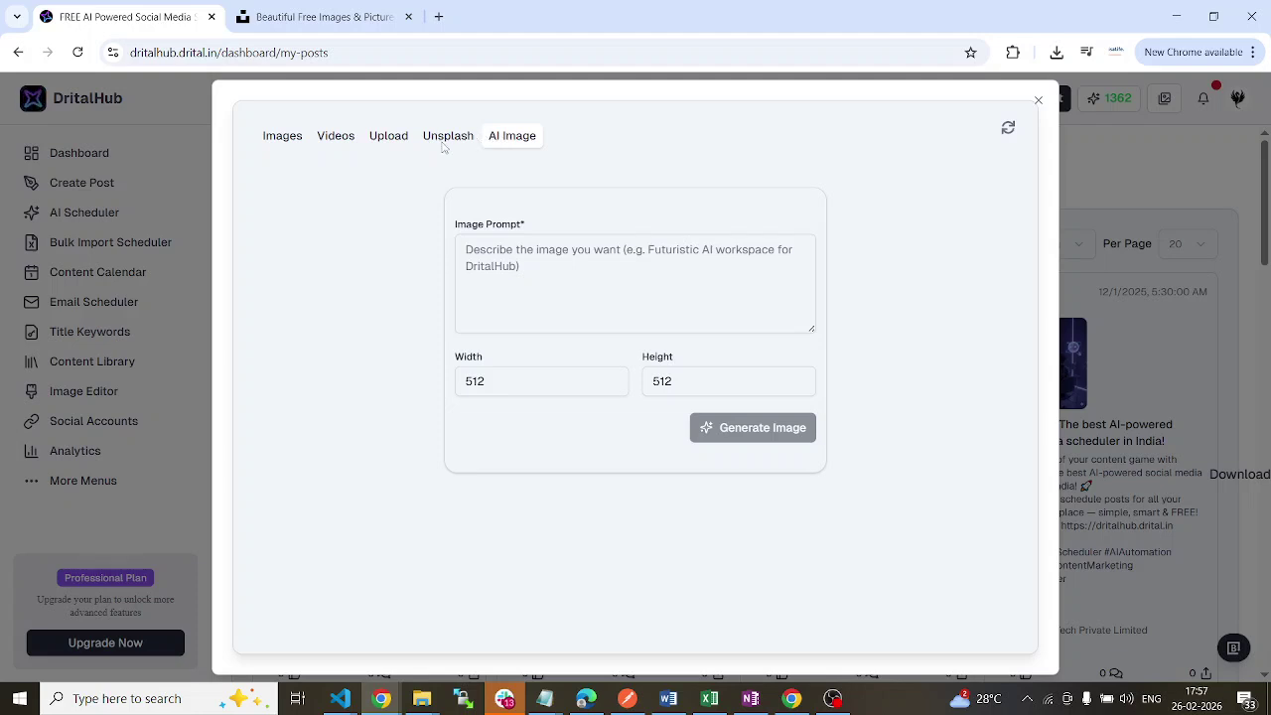
left_click(540, 249)
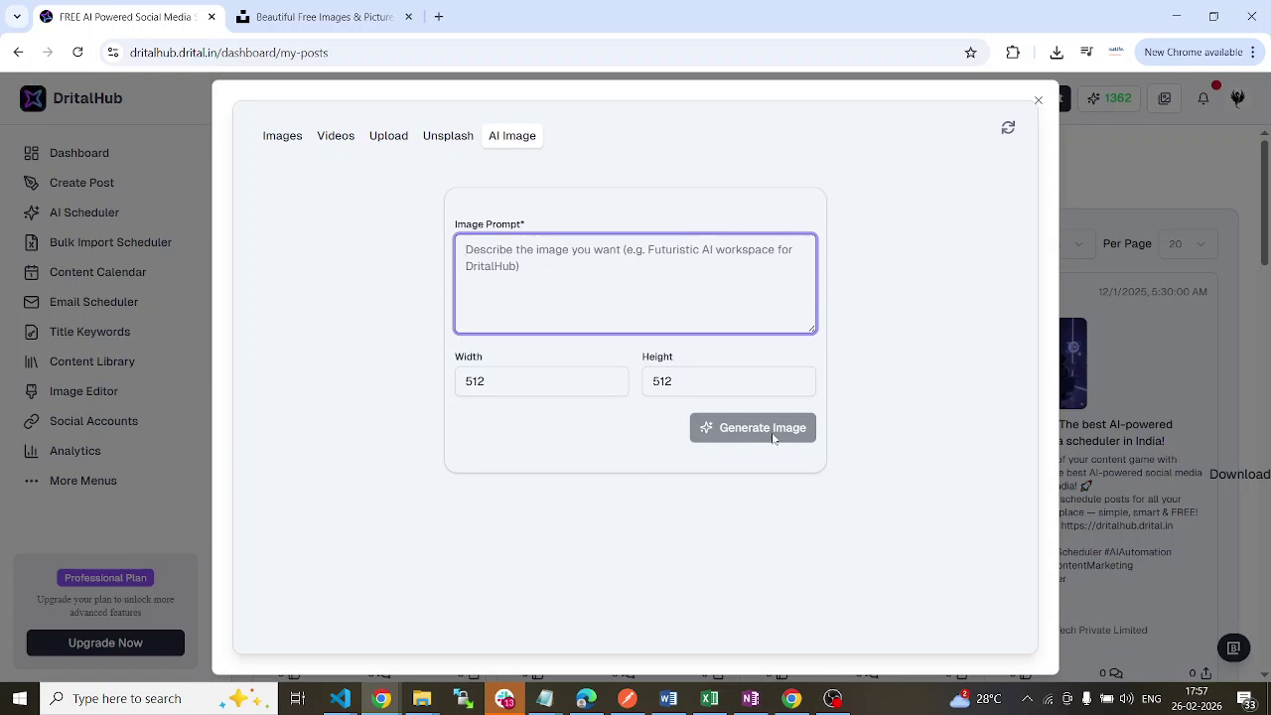
left_click(542, 385)
left_click(725, 380)
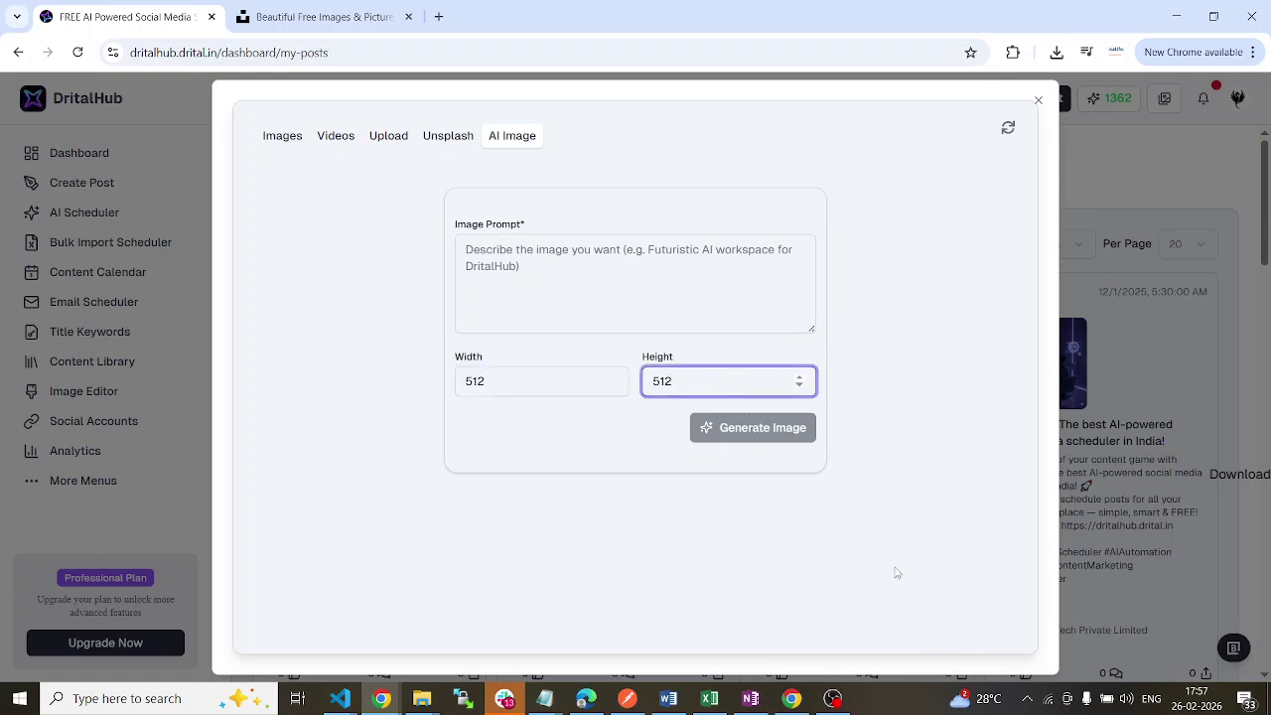
left_click(1039, 102)
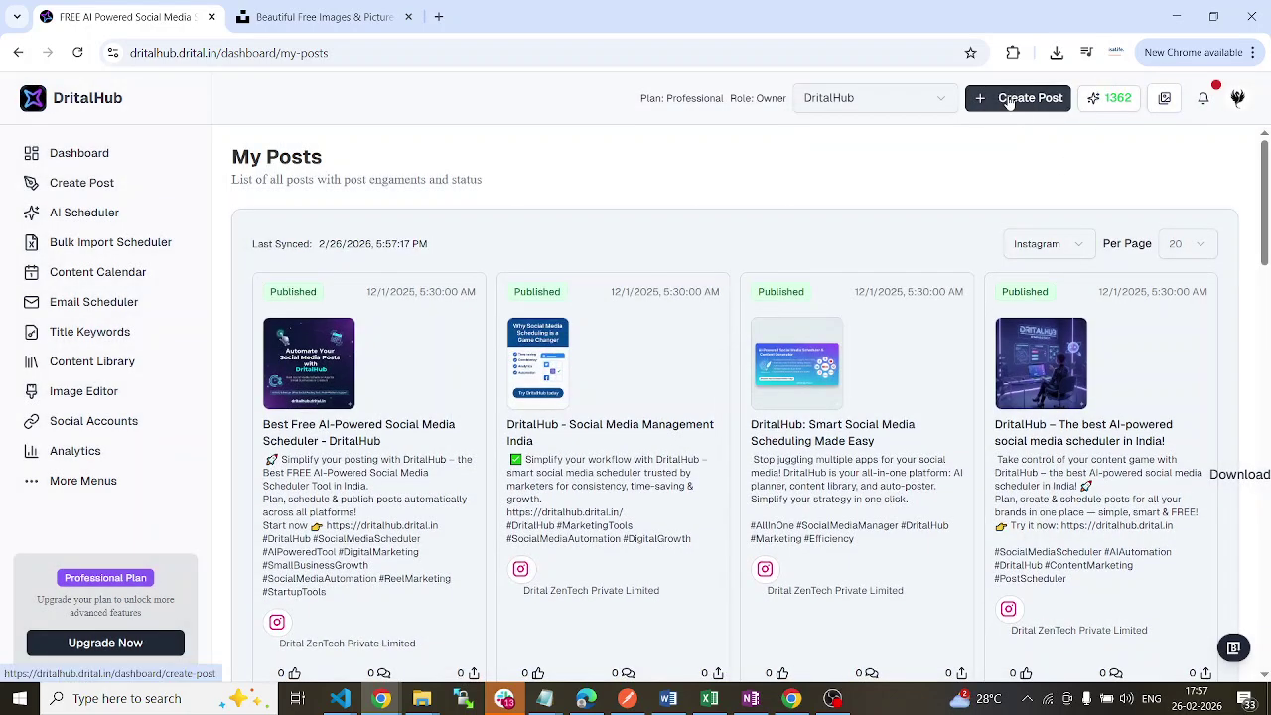
Open the AI credits information and review the credit balance and the rate for generating one post
left_click(1112, 100)
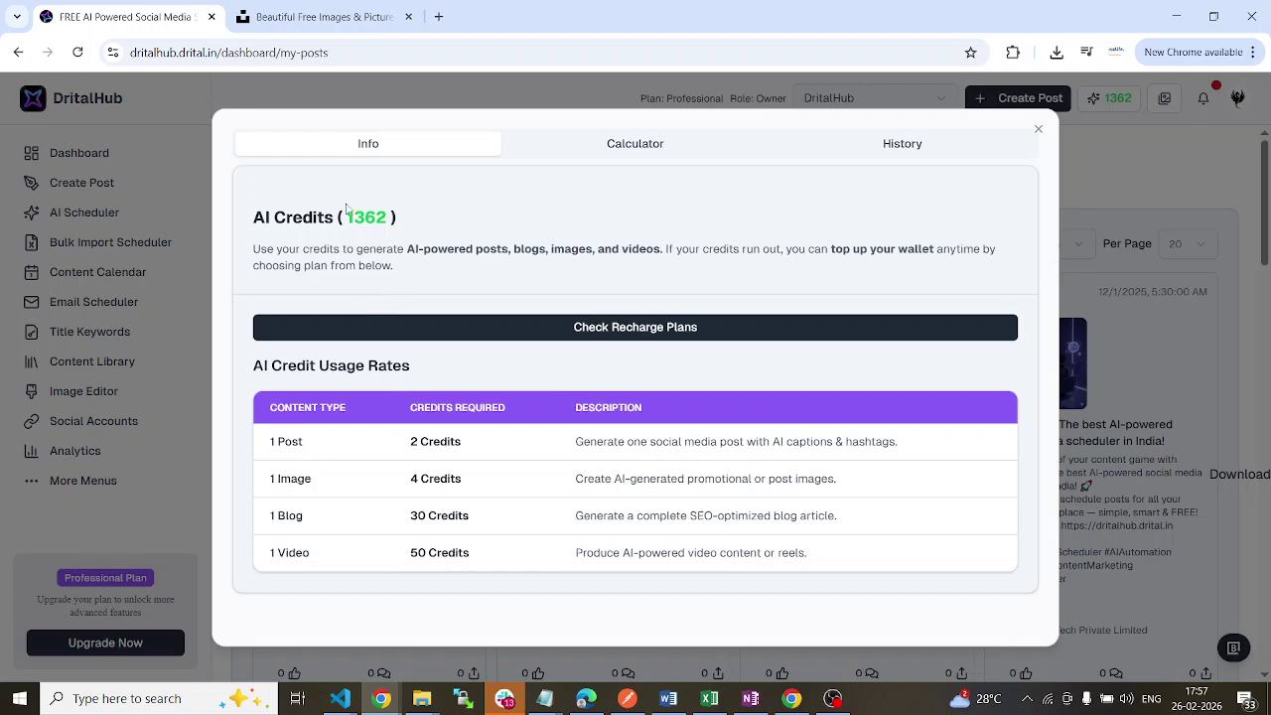
mouse_move(344, 217)
left_mouse_down()
mouse_move(390, 217)
mouse_move(370, 216)
left_mouse_up()
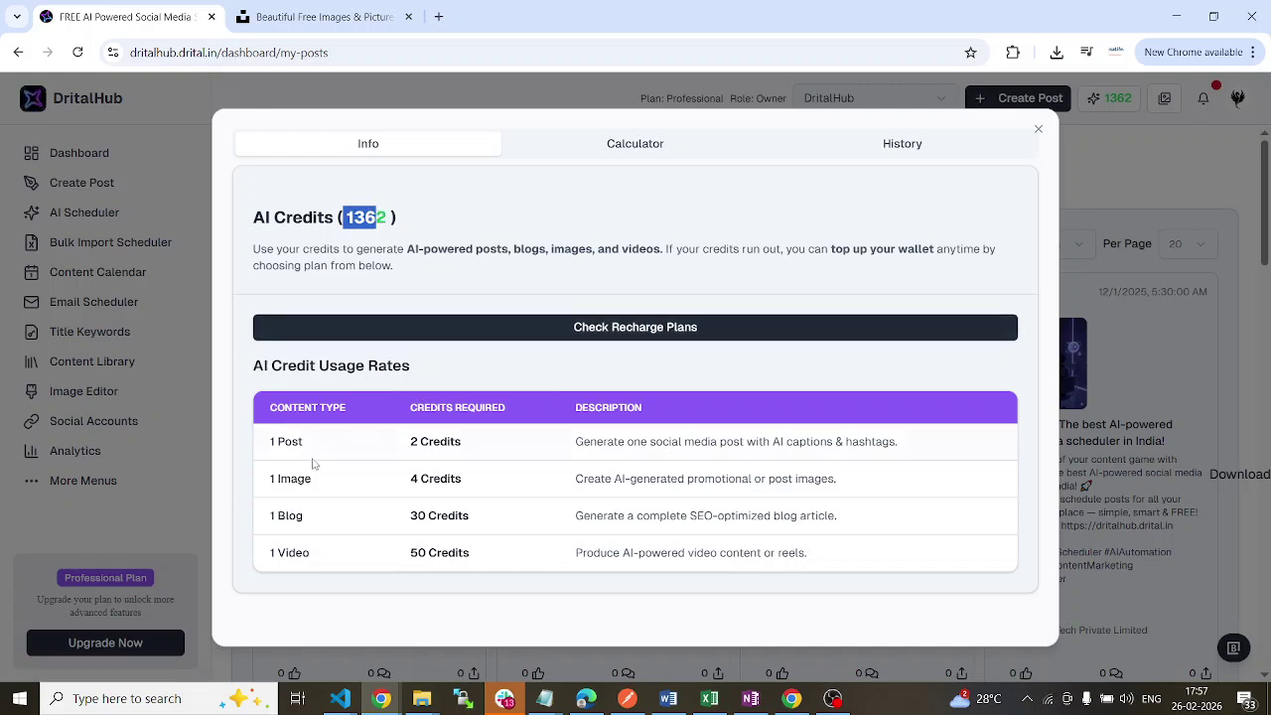
left_click_drag(312, 447, 275, 447)
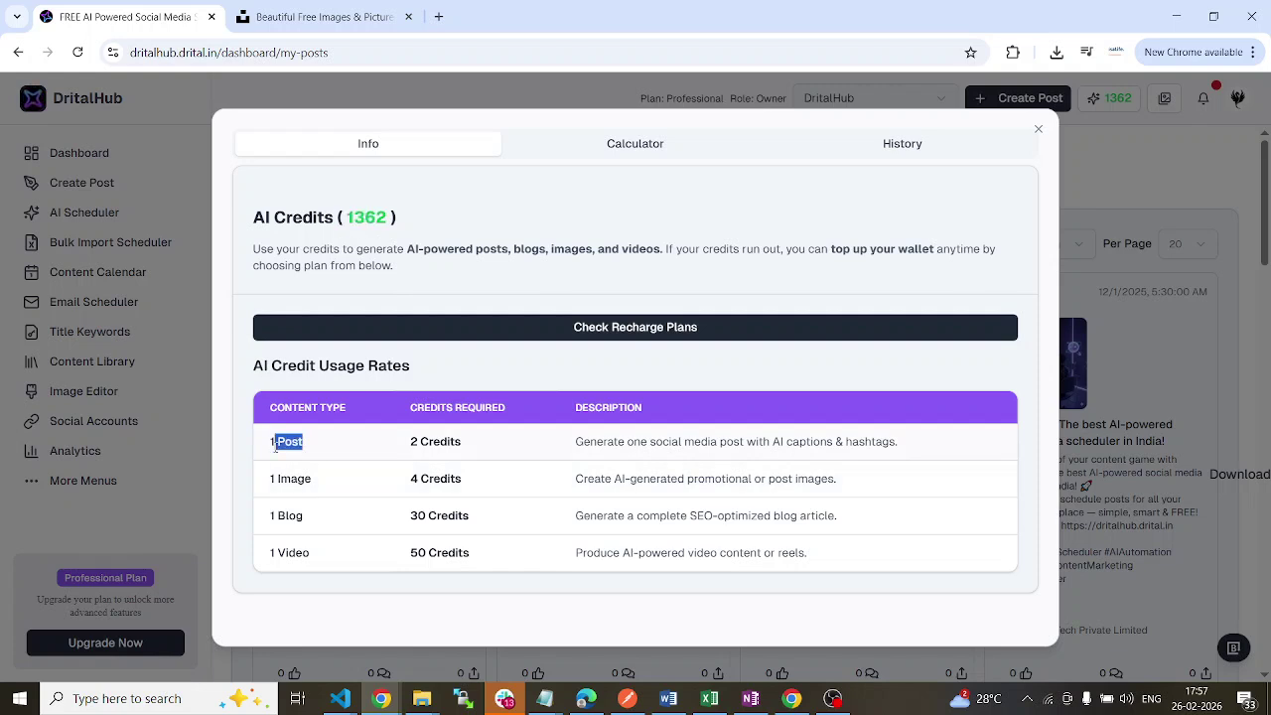
left_click_drag(463, 444, 411, 455)
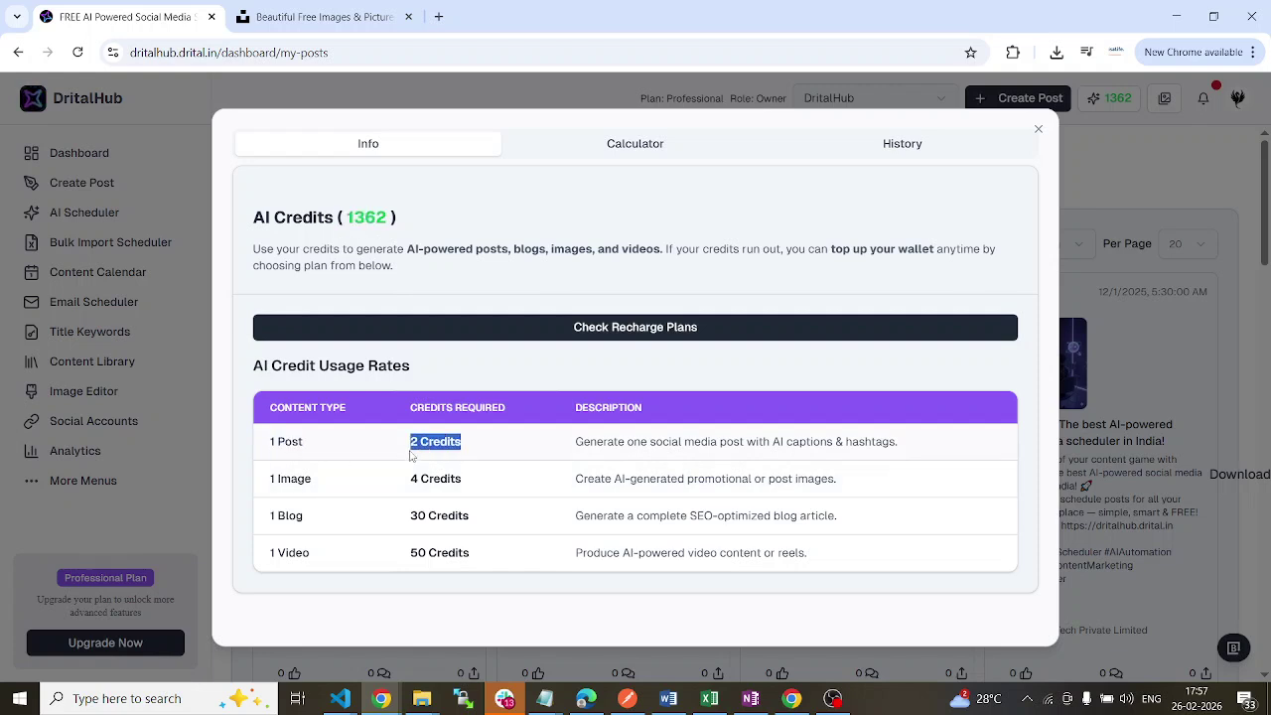
left_click_drag(388, 217, 344, 216)
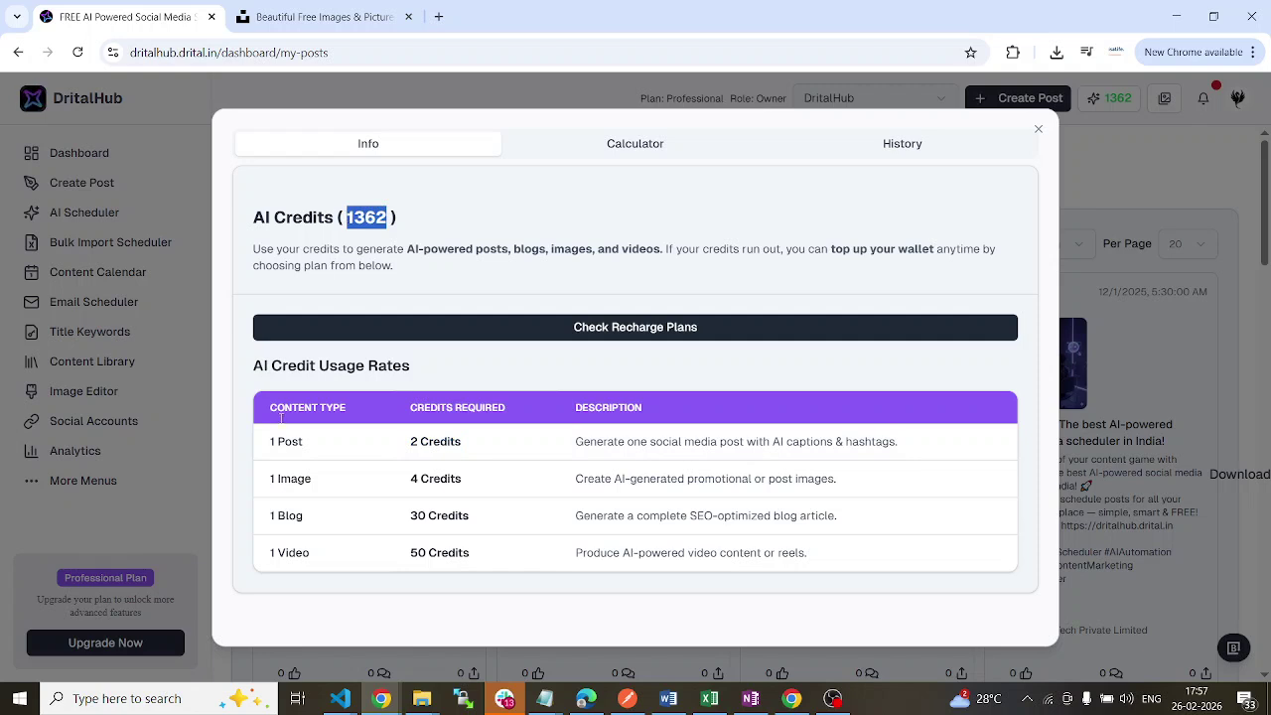
Review the AI credit usage rates for images, blogs and videos against the available credit balance
left_click_drag(312, 479, 264, 482)
left_click_drag(462, 480, 409, 481)
left_click_drag(389, 217, 347, 218)
left_click_drag(303, 516, 264, 517)
left_click_drag(388, 217, 345, 217)
left_click_drag(309, 553, 266, 555)
left_click_drag(470, 554, 407, 556)
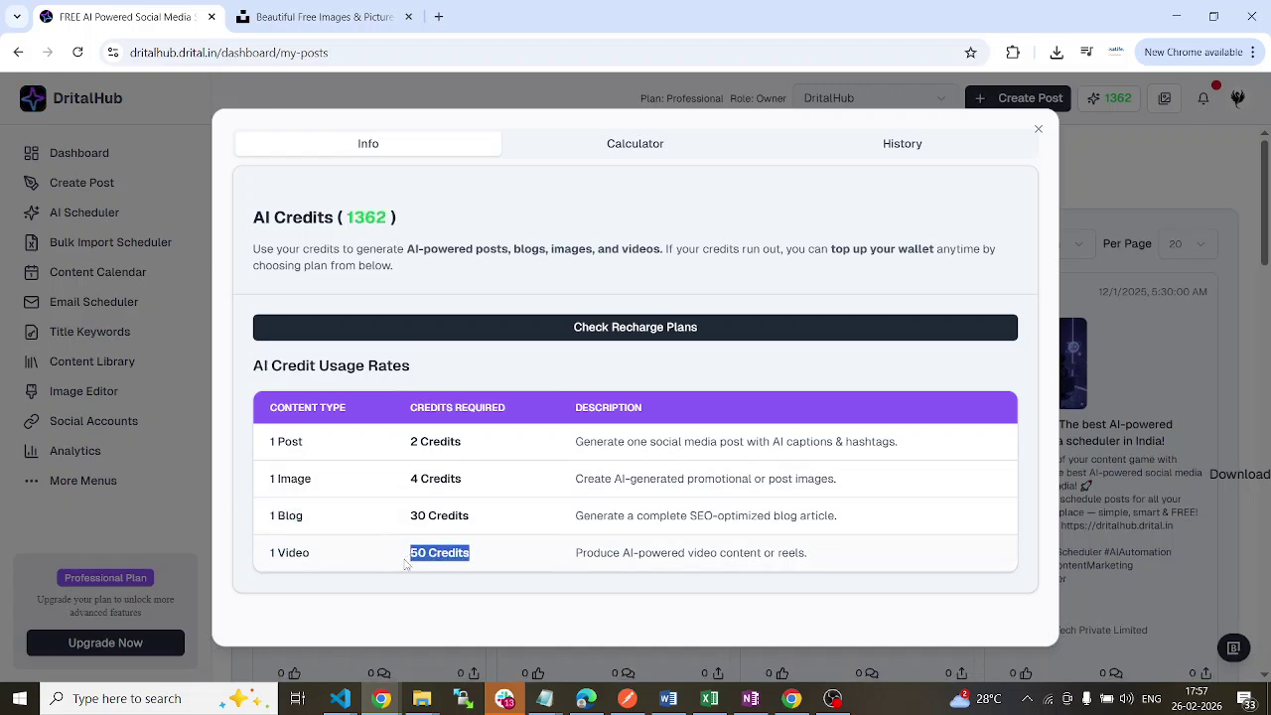
double_click(354, 215)
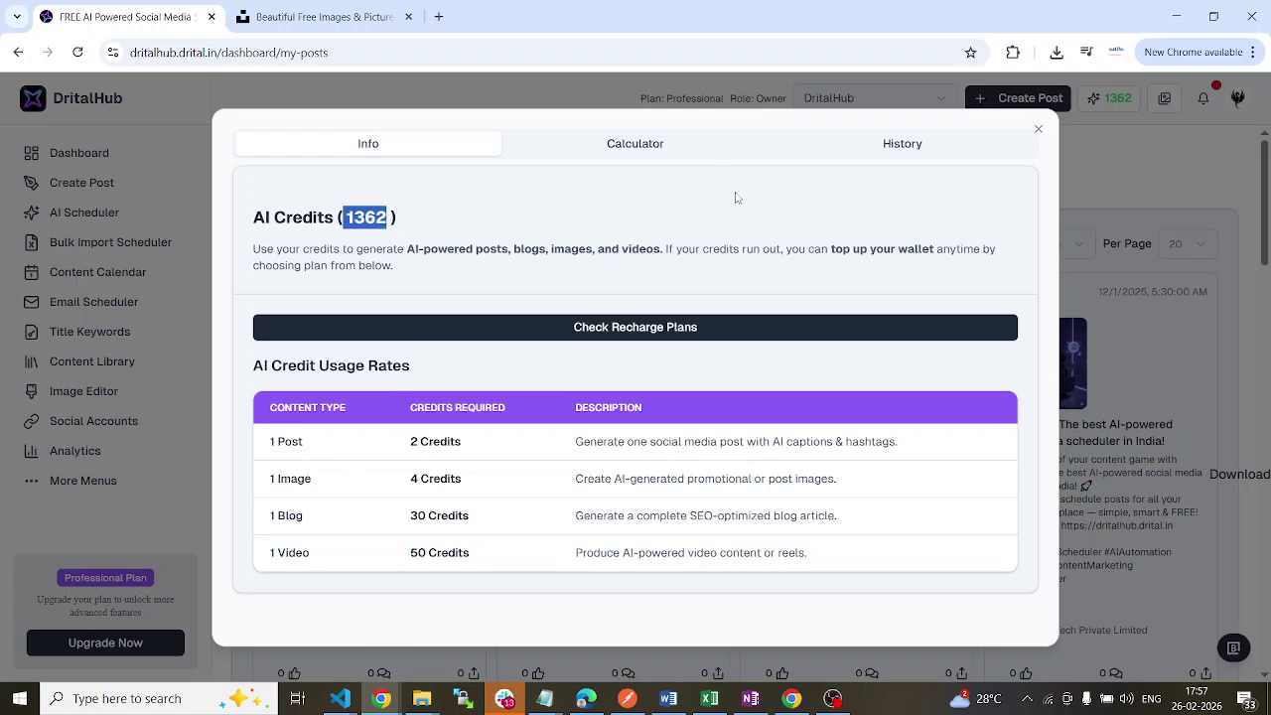
Fill in the AI Credit Calculator with 4 workspaces, 20 posts and 50 blogs to generate
left_click(686, 144)
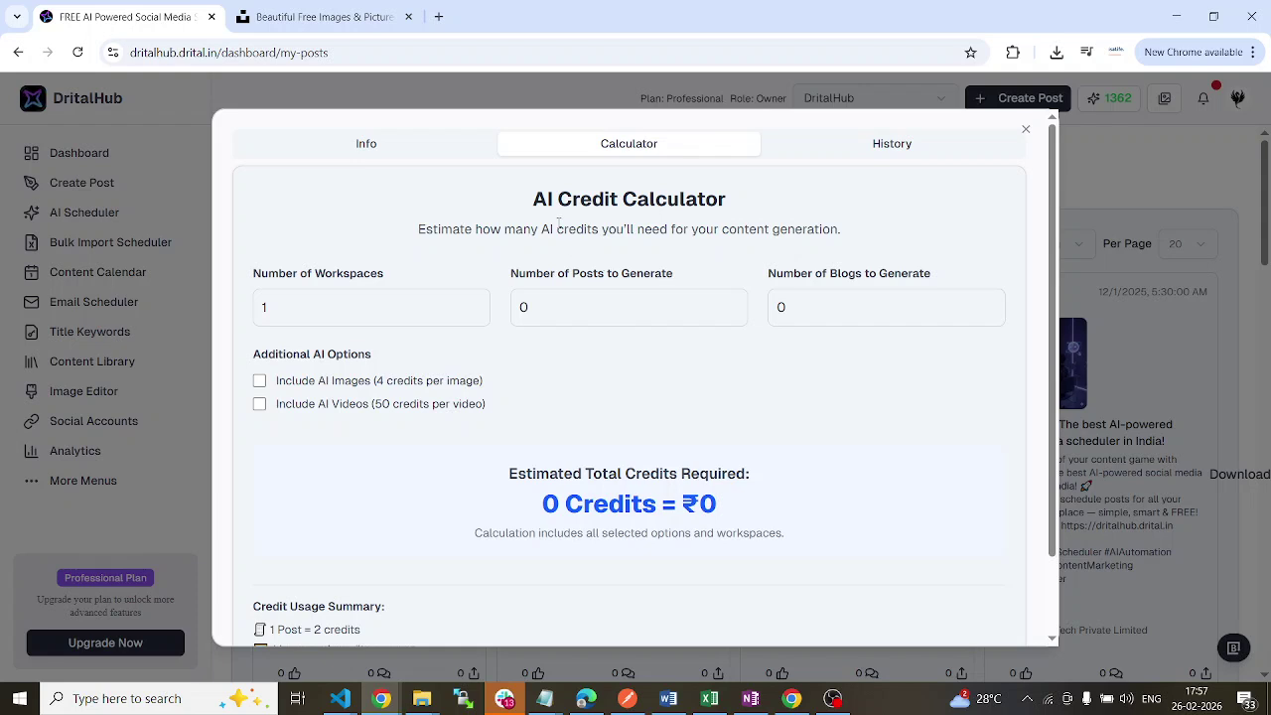
left_click(284, 312)
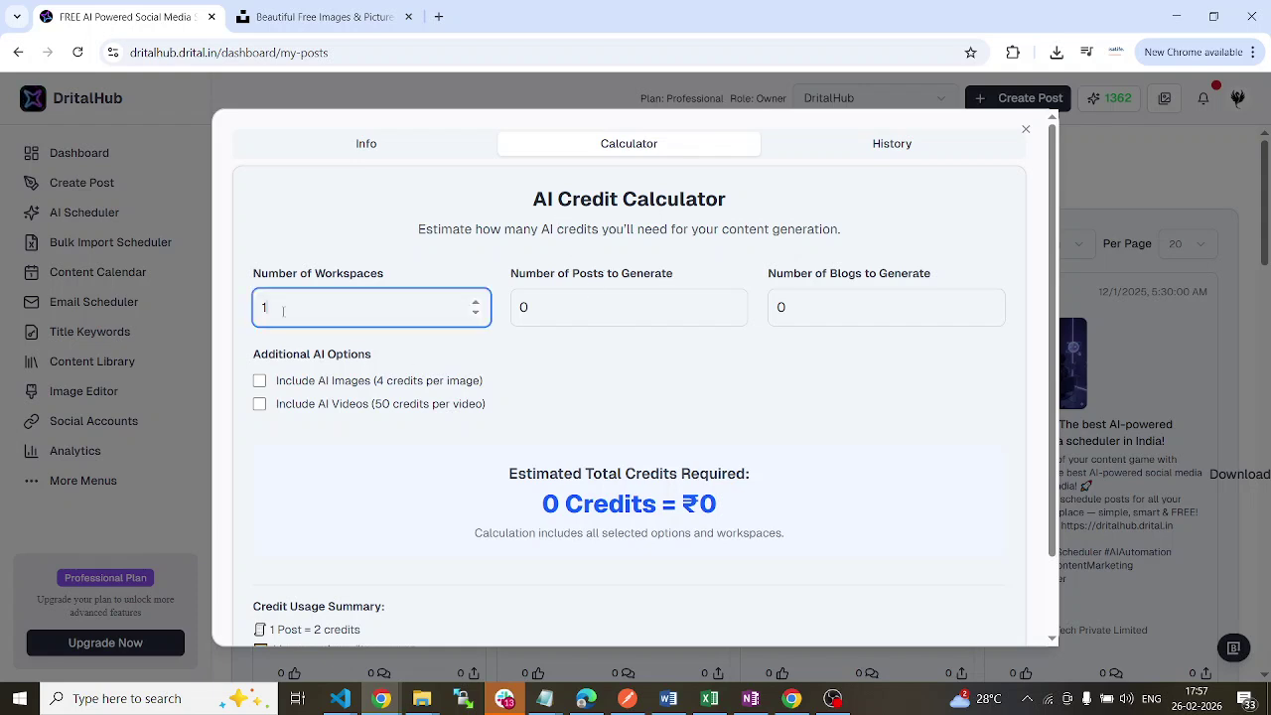
double_click(260, 307)
type("4")
key("Tab")
type("2")
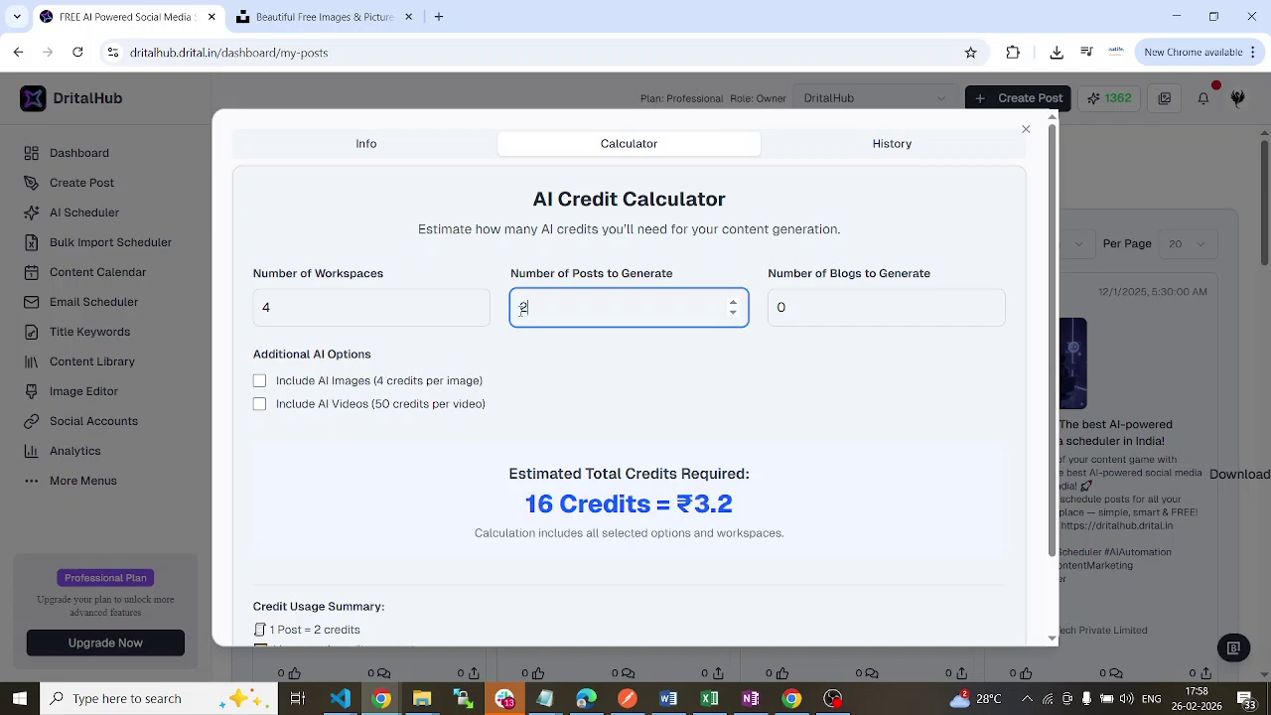
type("0")
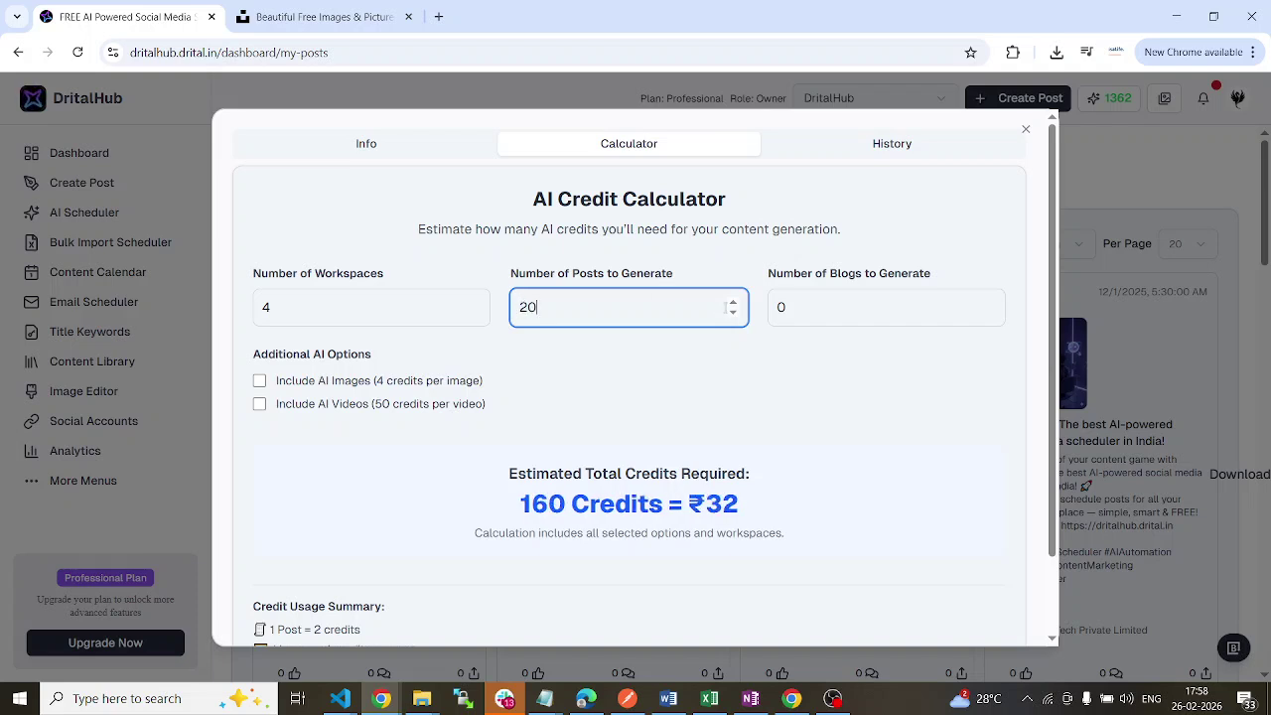
key("Tab")
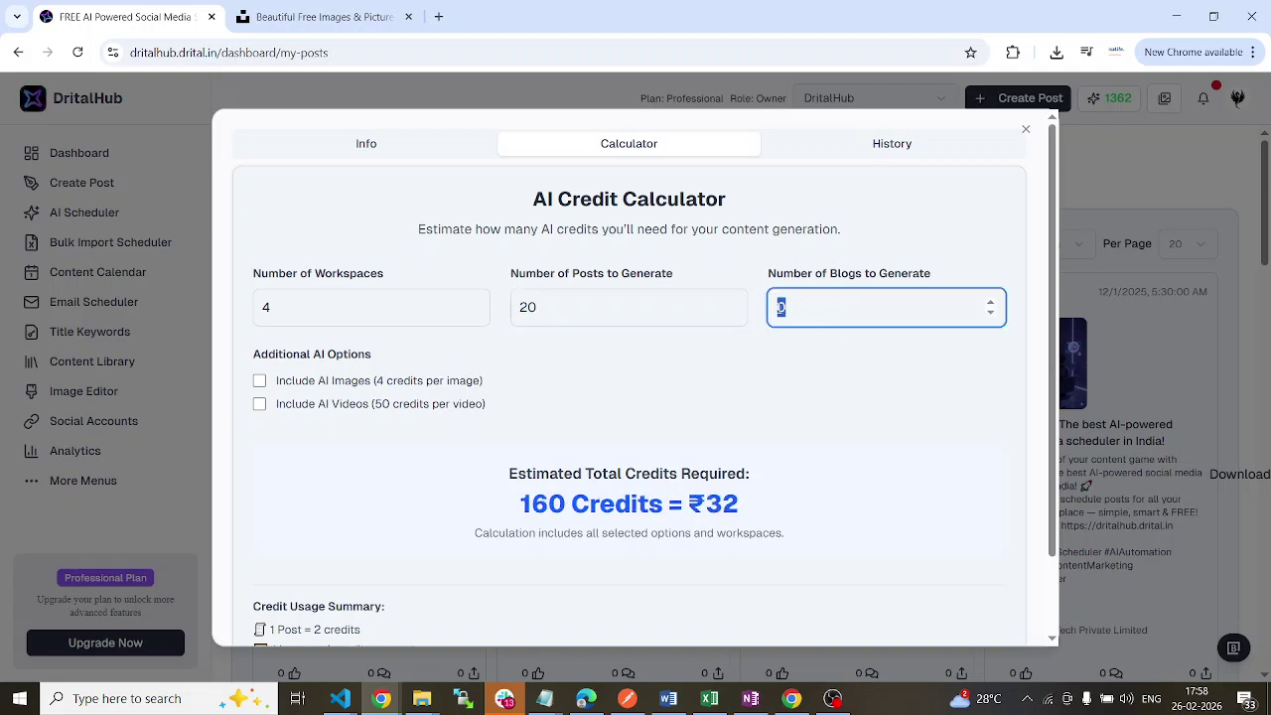
type("50")
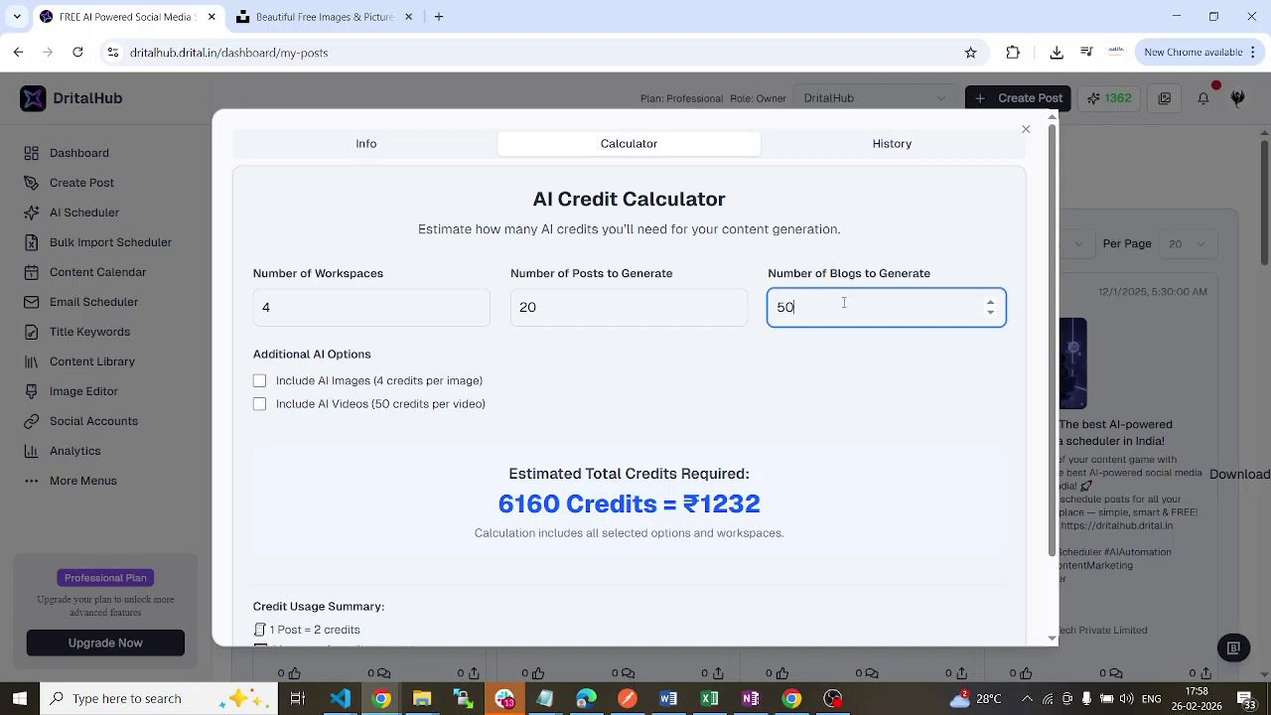
Include AI images in the credit estimate, review the estimated total and usage summary, and close the calculator
left_click(260, 382)
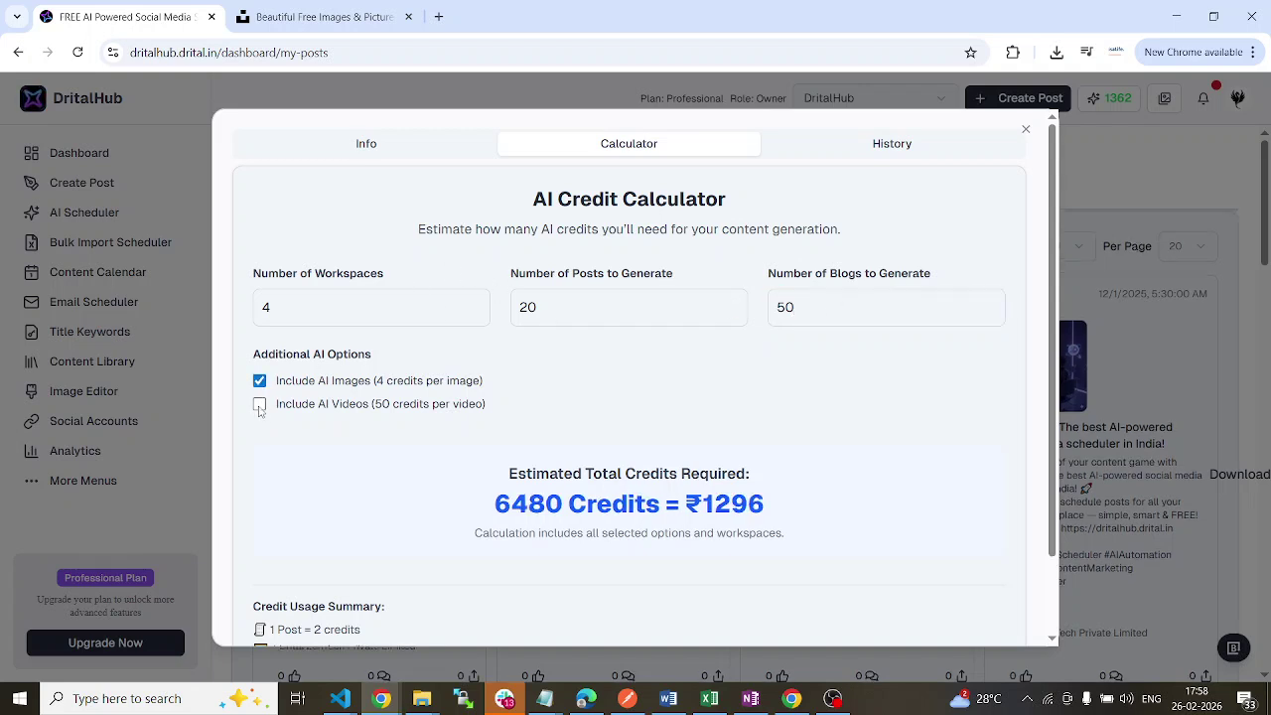
left_click_drag(495, 504, 797, 505)
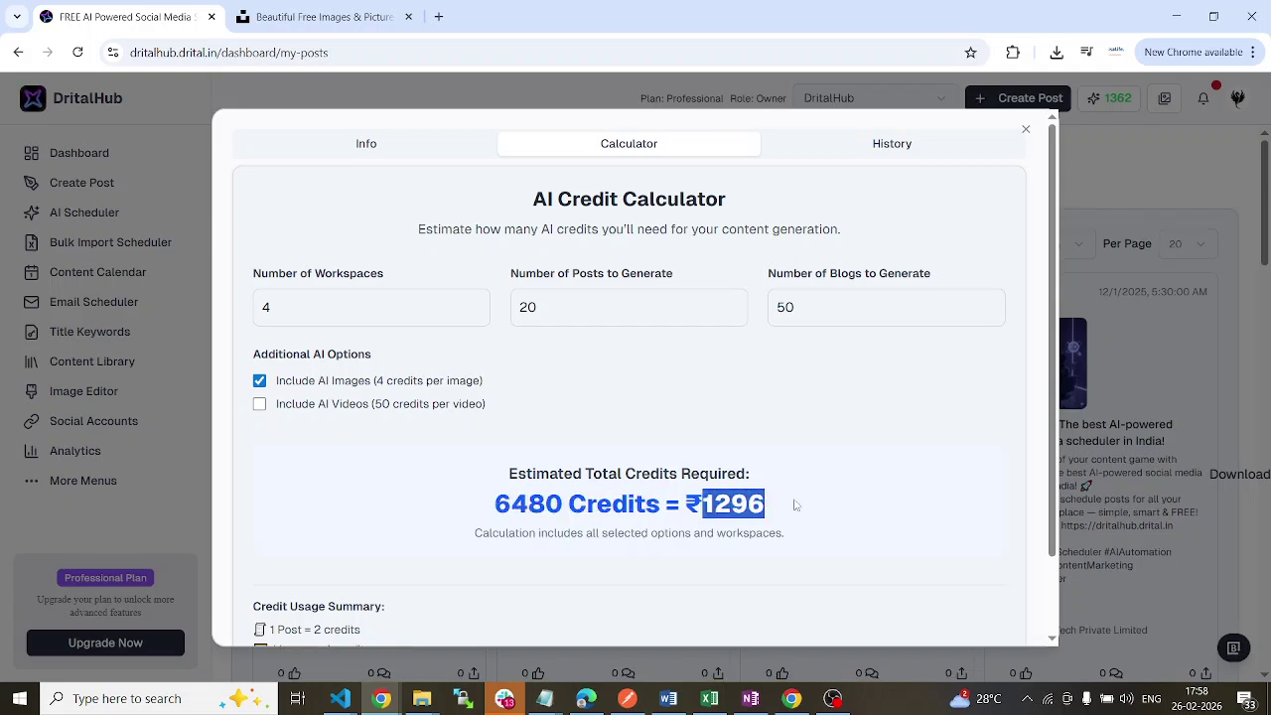
scroll(758, 391, "down", 2)
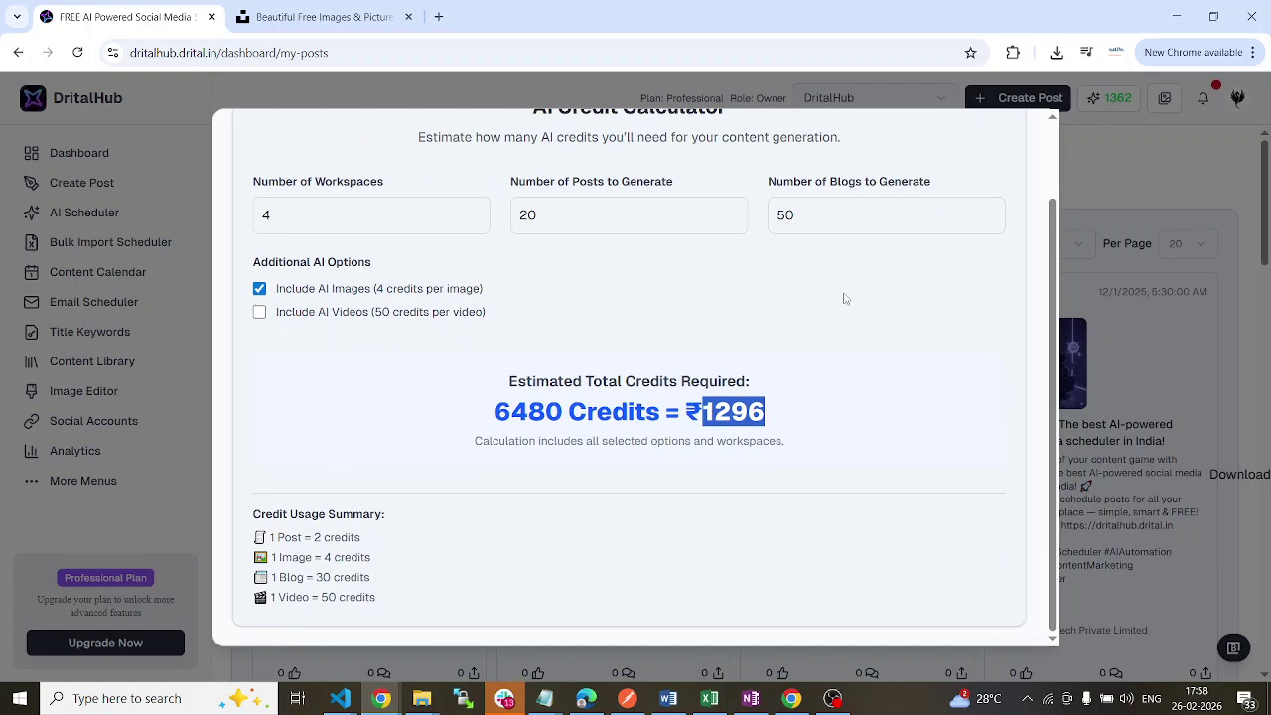
scroll(846, 298, "up", 2)
left_click(1026, 129)
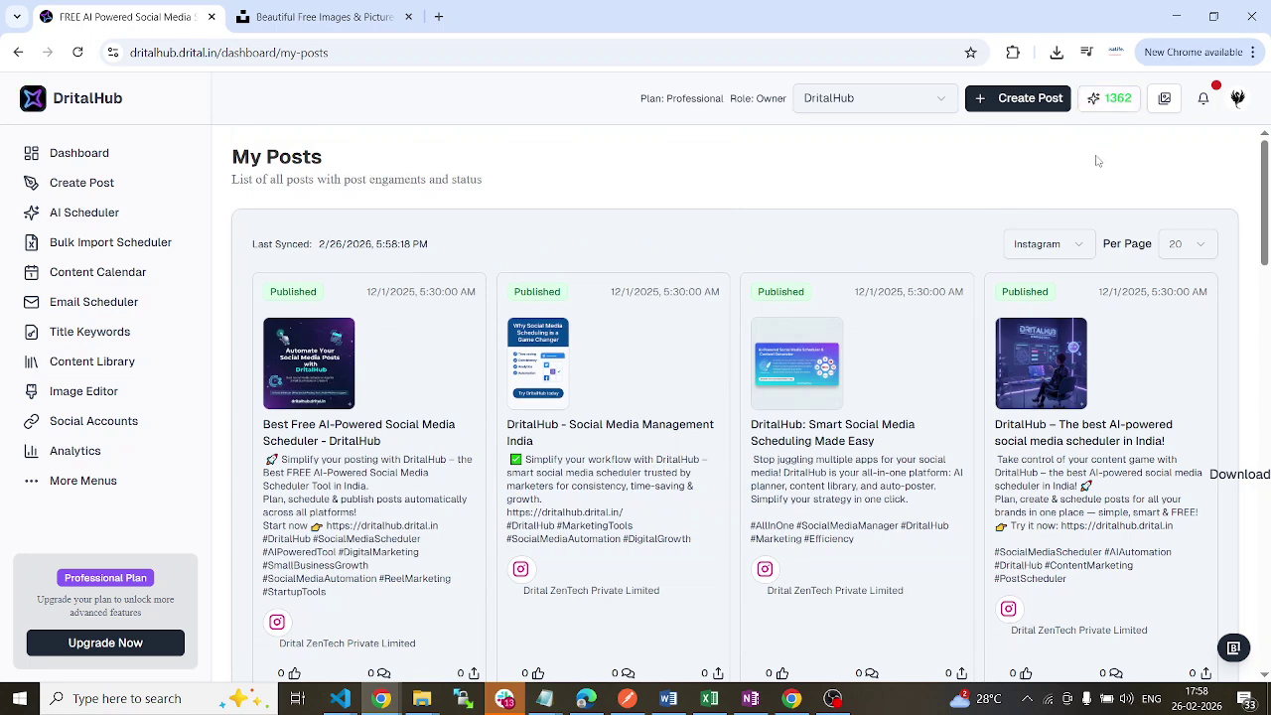
Reopen the AI credits window, page through the deduction history to its last page, and close it
left_click(1118, 97)
scroll(820, 390, "down", 2)
scroll(819, 380, "up", 2)
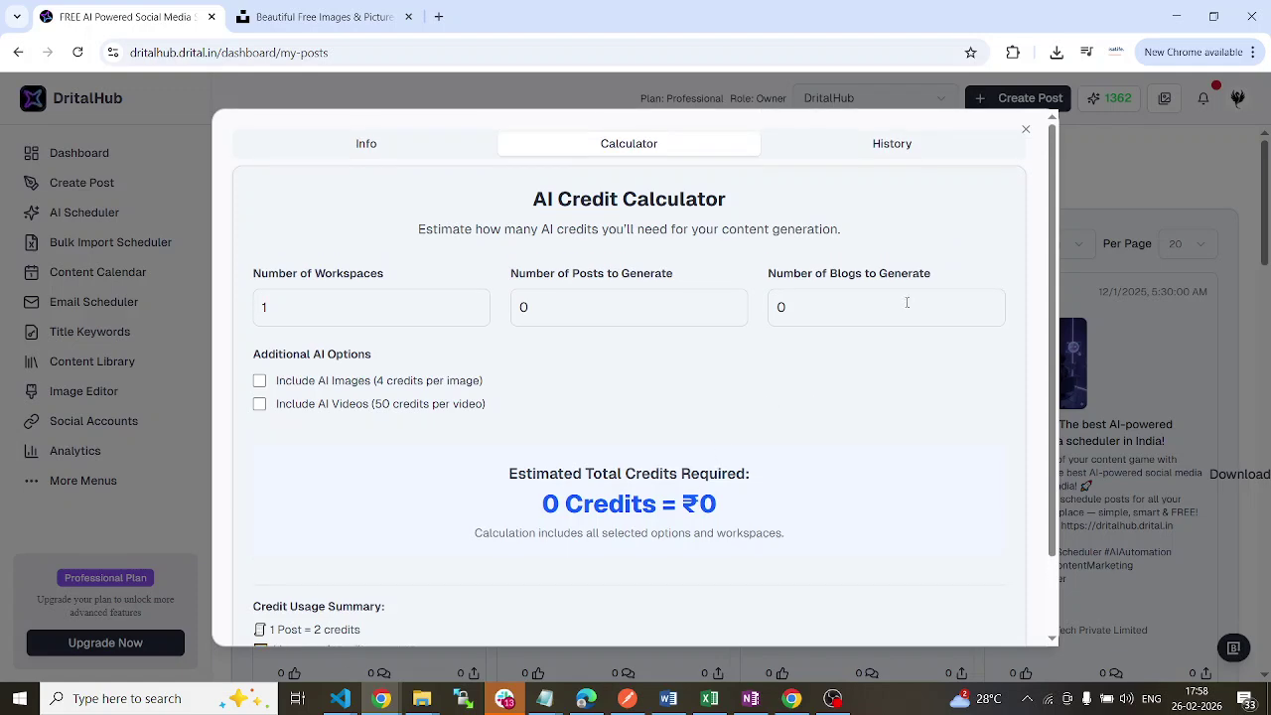
left_click(903, 151)
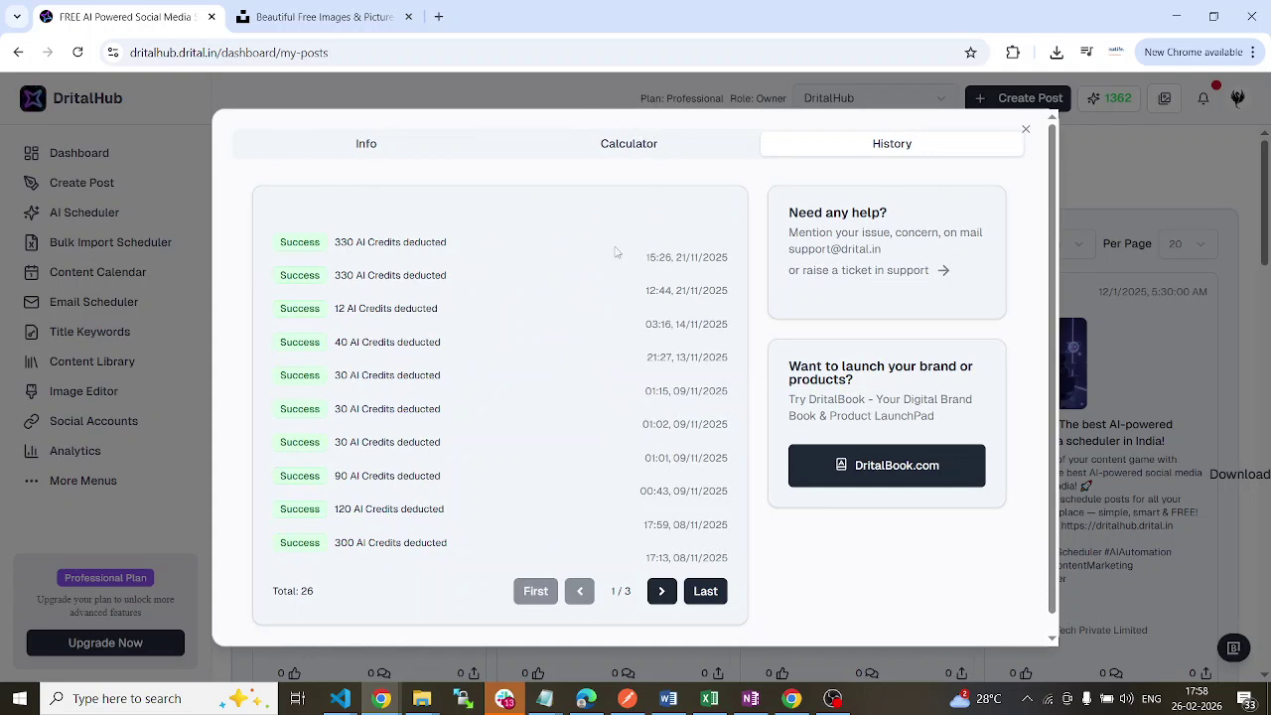
scroll(365, 328, "down", 1)
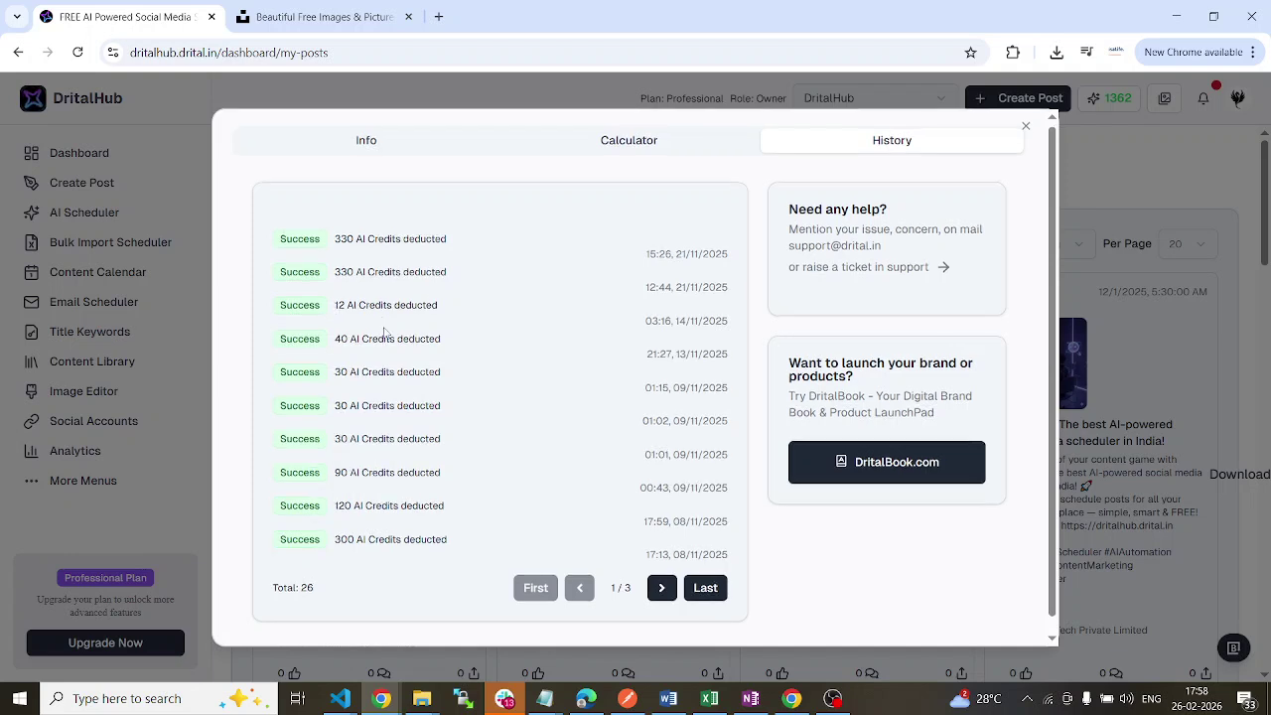
left_click(666, 575)
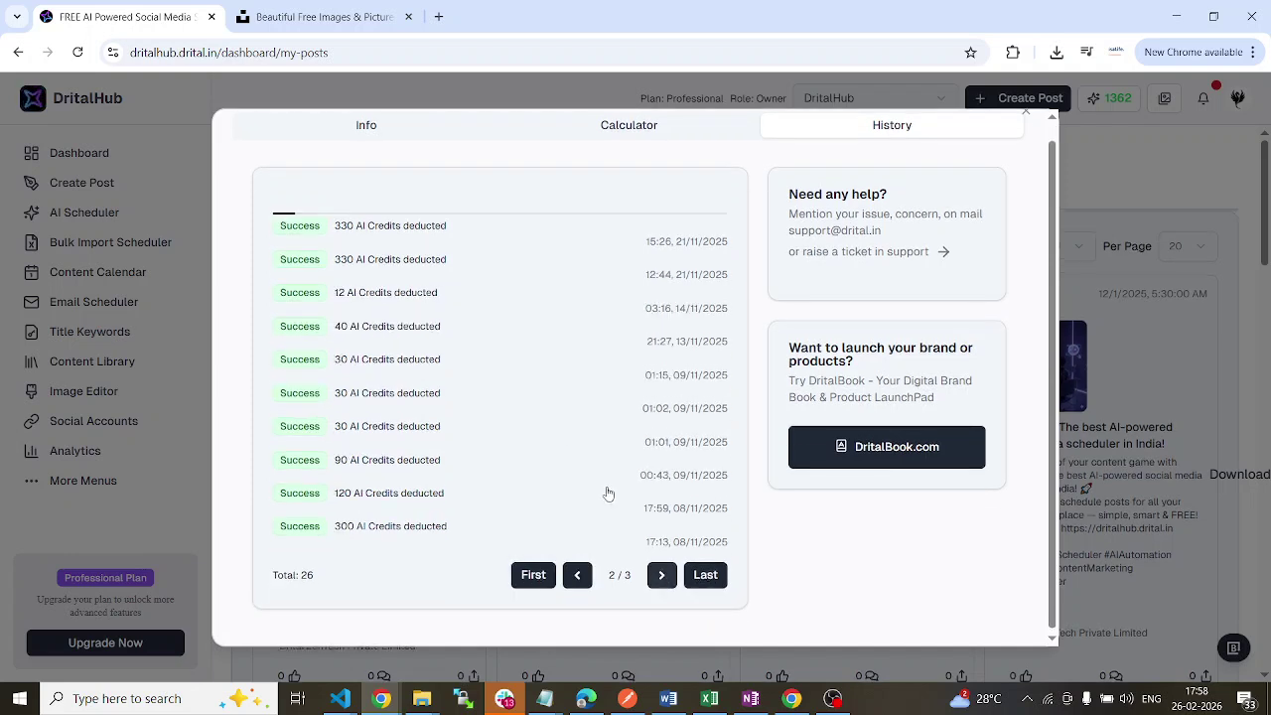
left_click(662, 574)
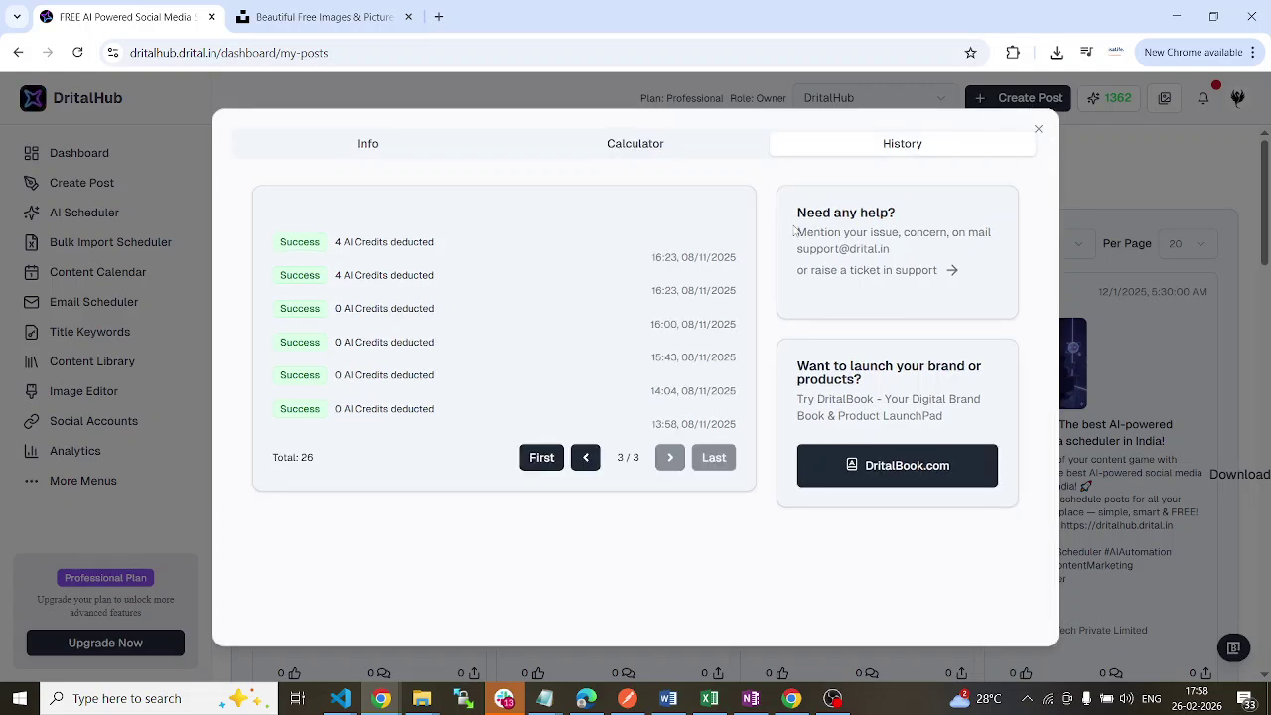
left_click(1038, 131)
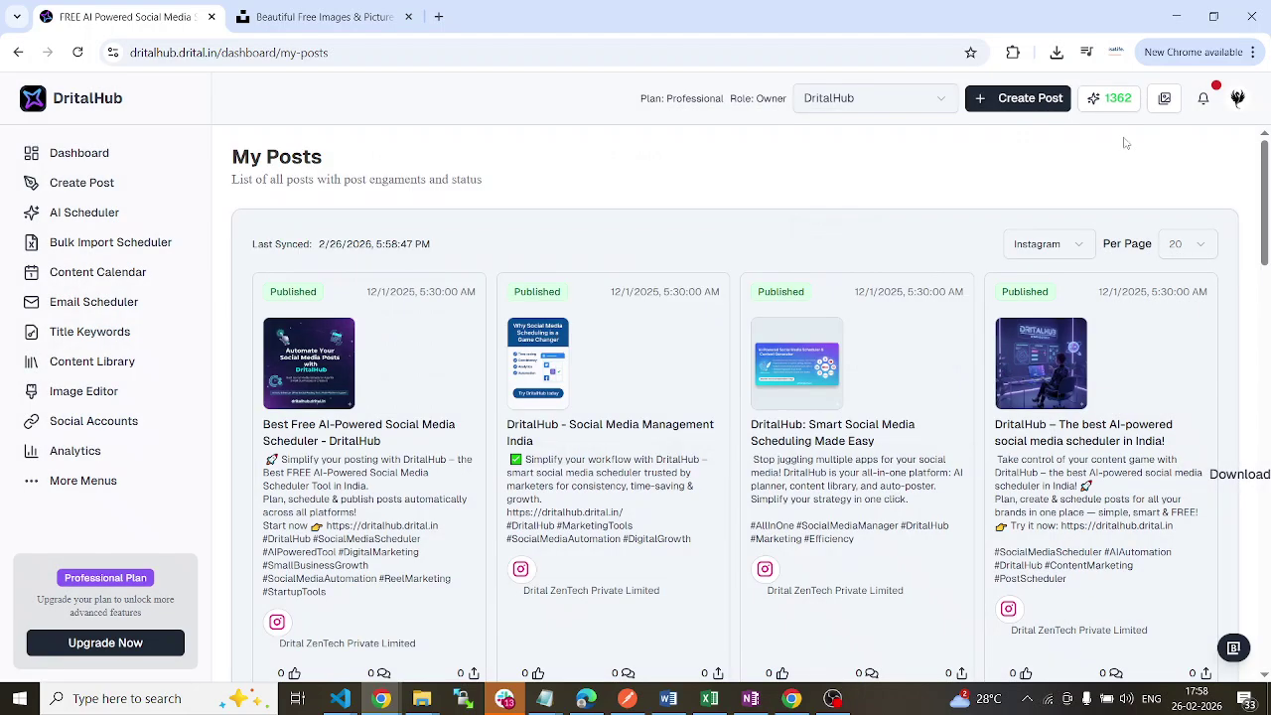
Open Create Post, switch the content type to Blog to view its platforms, and return to Post to view the social platforms
left_click(109, 184)
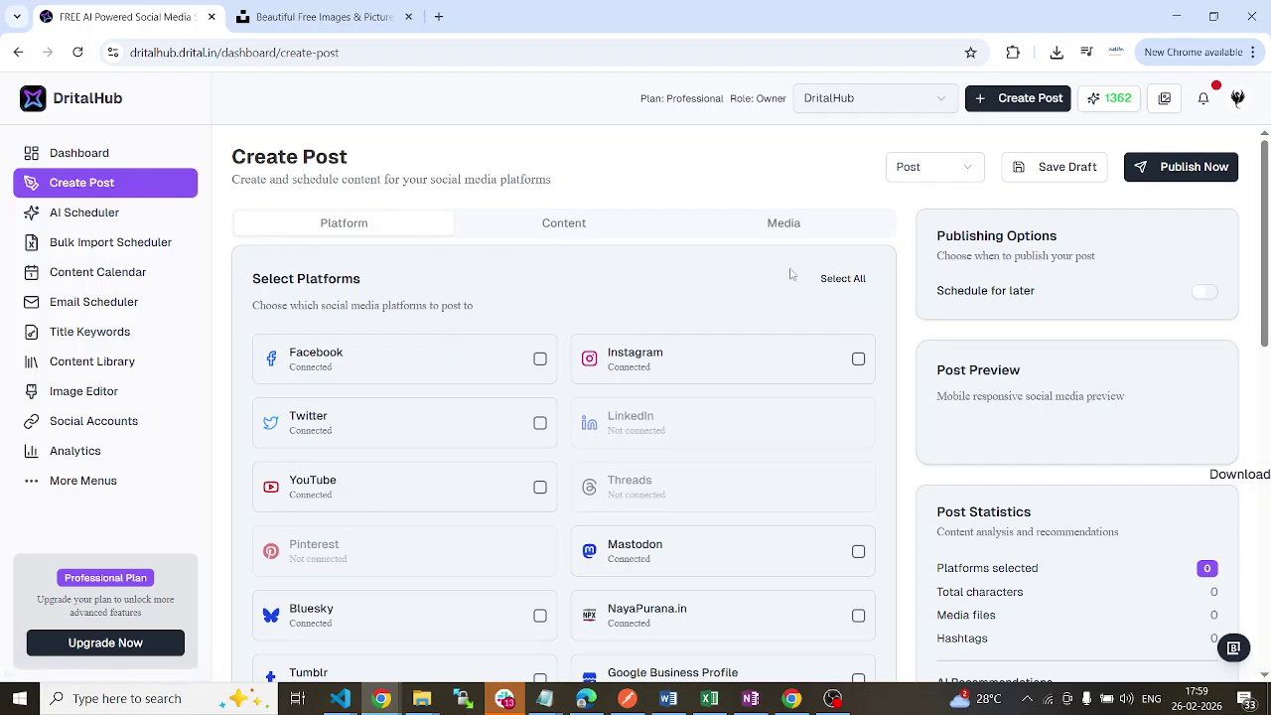
left_click(964, 172)
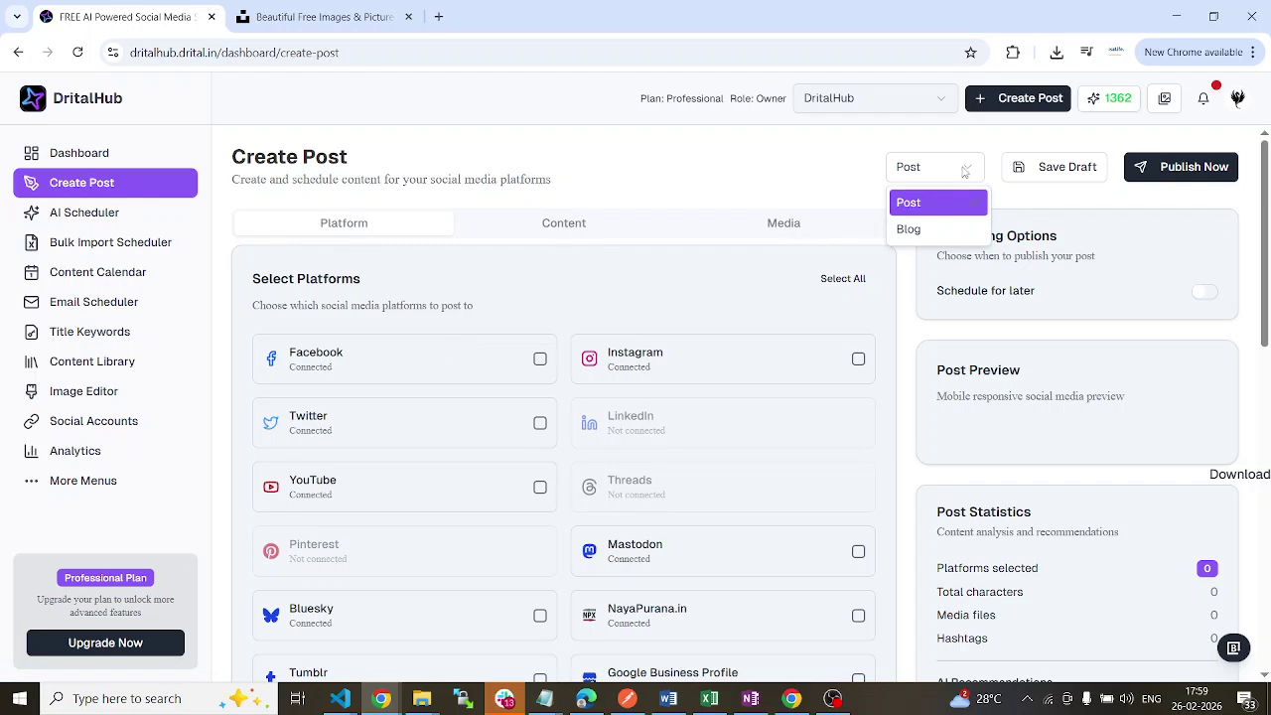
left_click(918, 234)
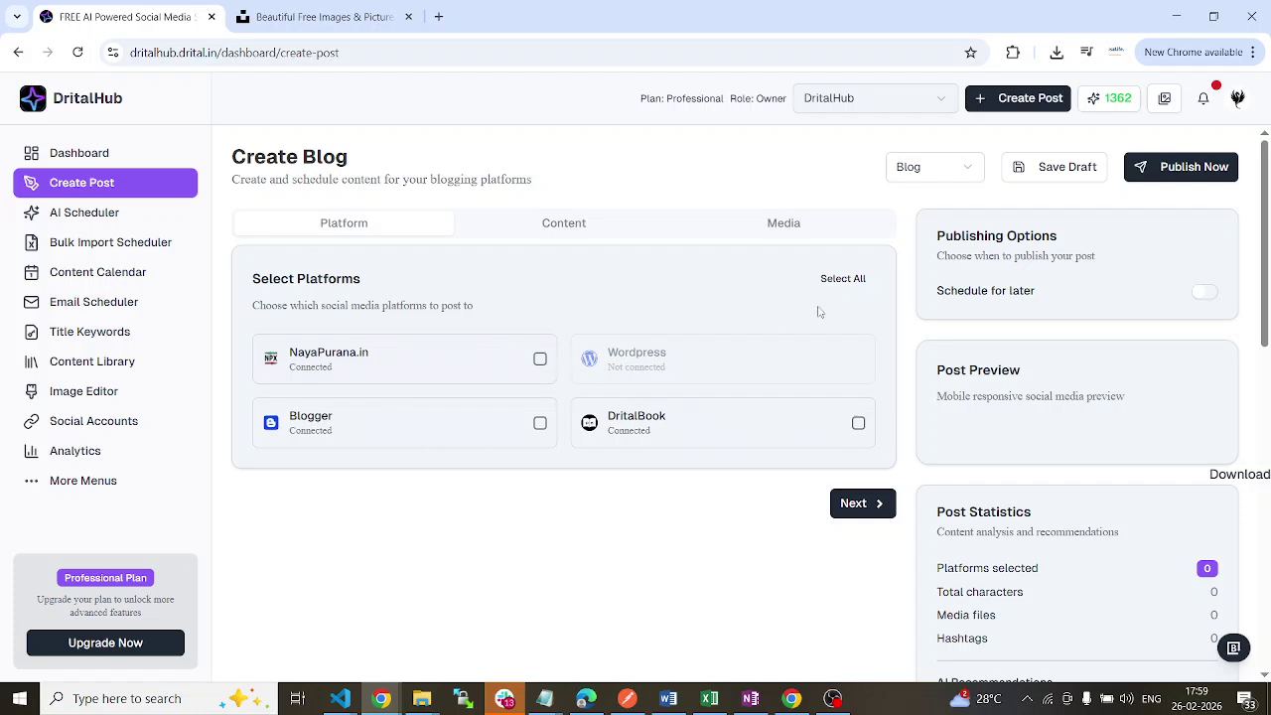
left_click(939, 168)
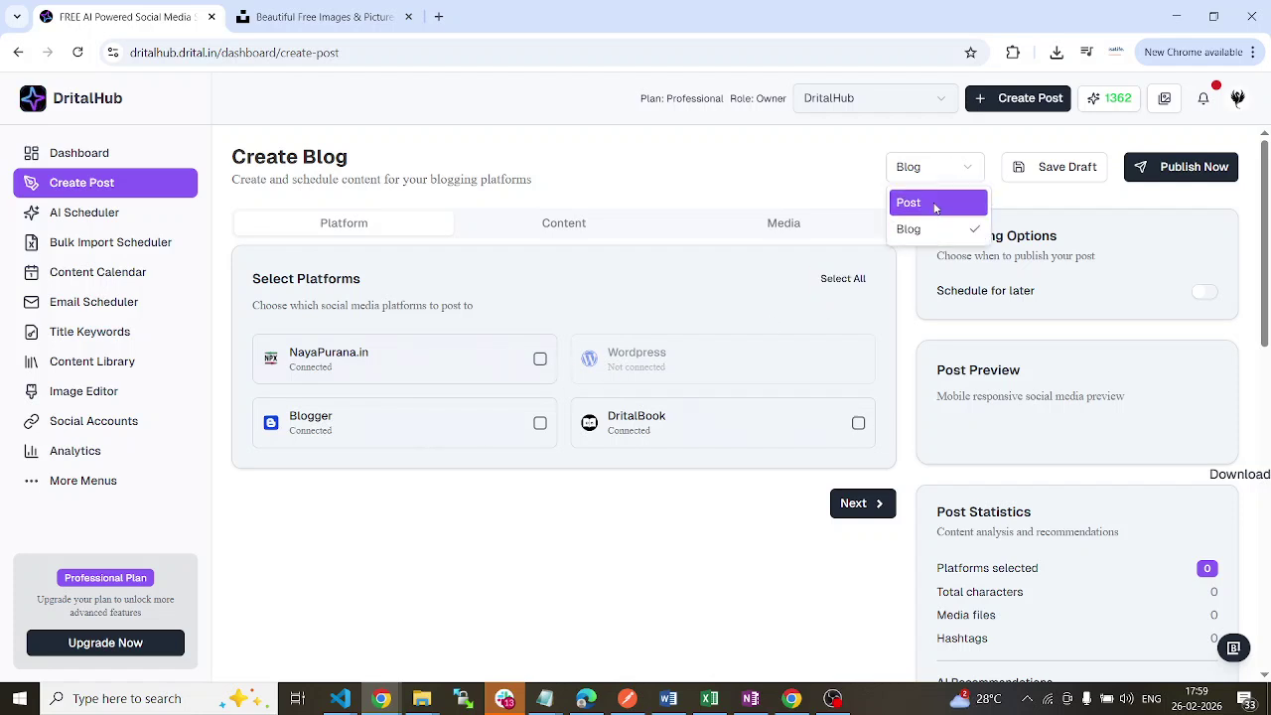
left_click(934, 207)
scroll(781, 491, "down", 1)
scroll(781, 491, "down", 2)
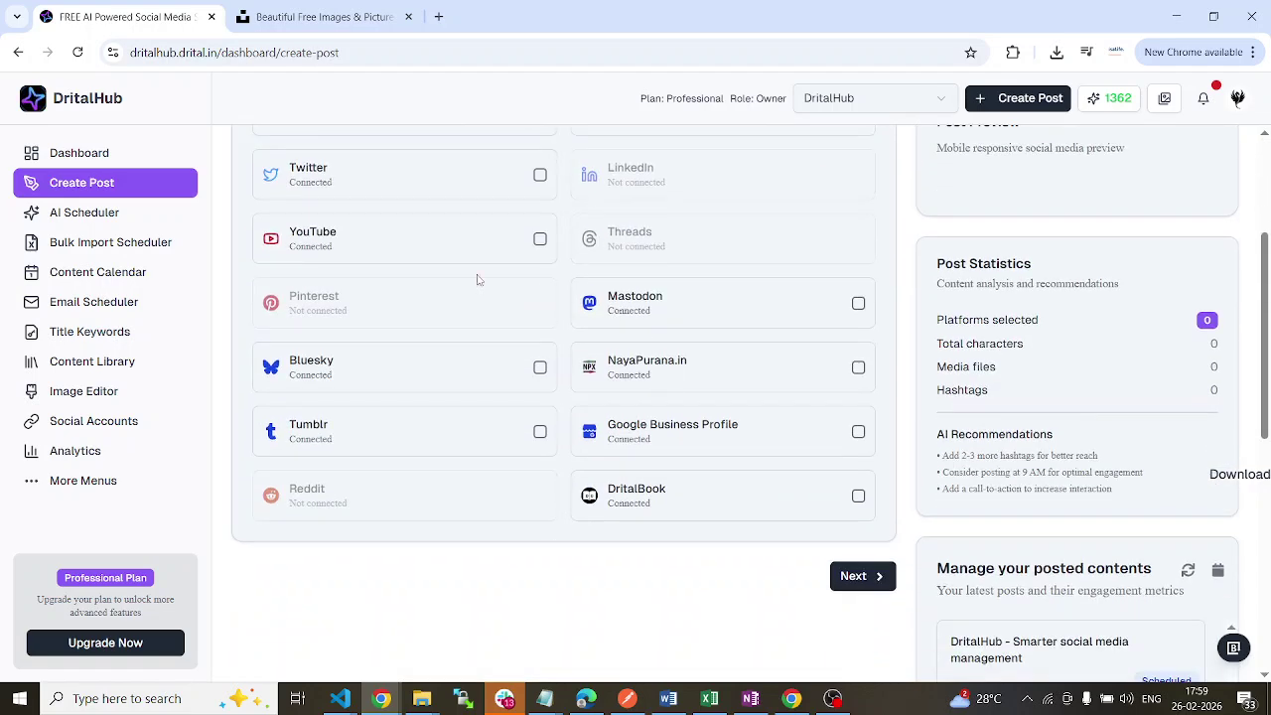
Reload the Create Post page and sign back in to the account with the prefilled credentials
key("F5")
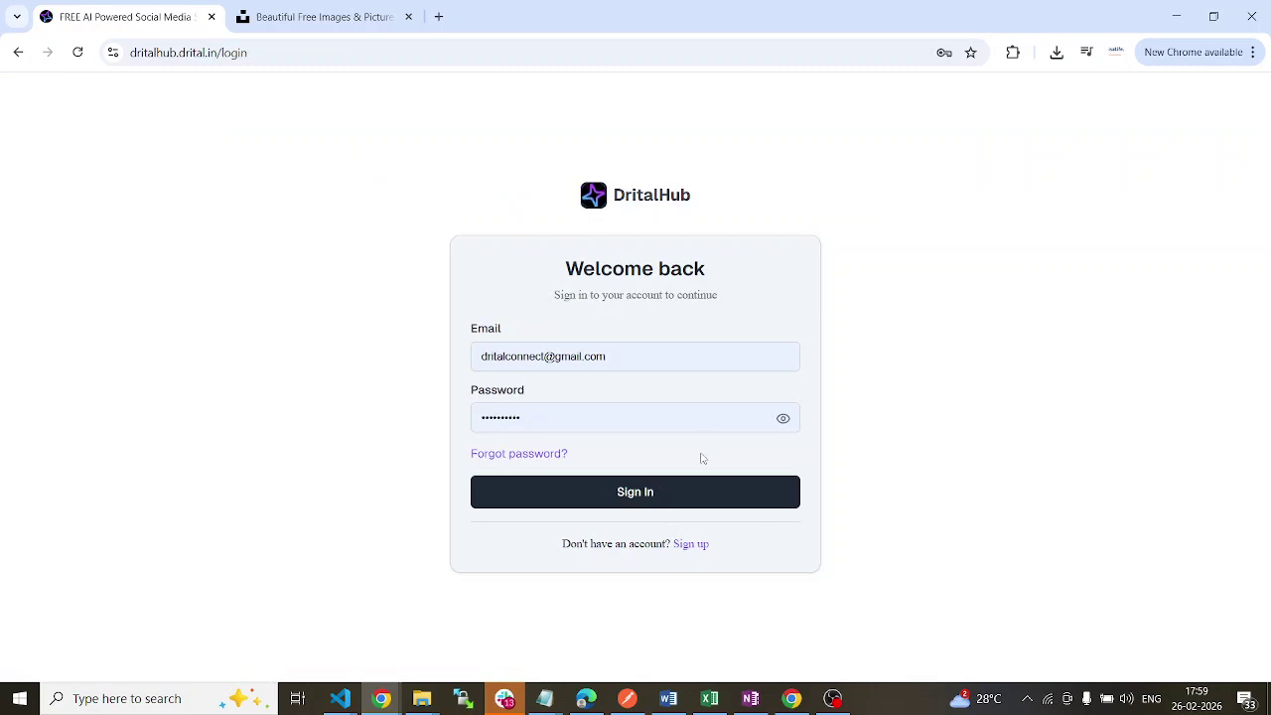
left_click(628, 502)
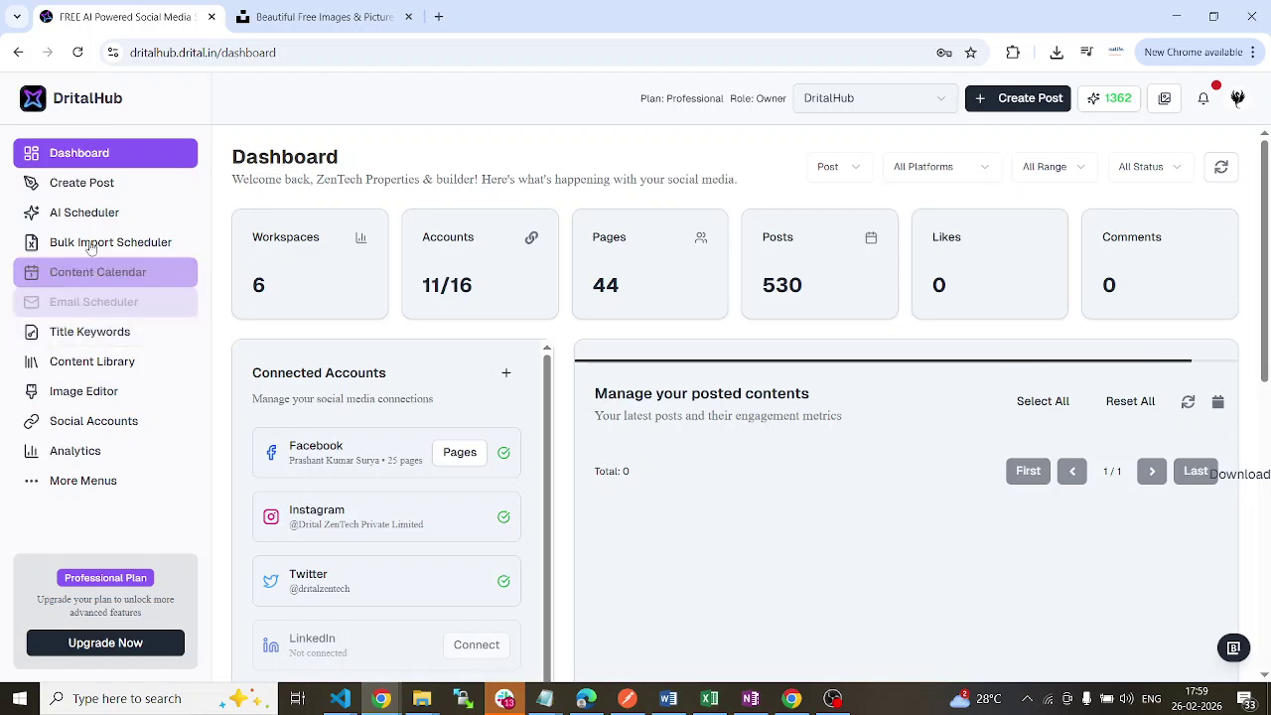
Open Create Post, review the posted contents list, and view and close the scheduled post "DritalHub - Smarter social media management"
left_click(95, 183)
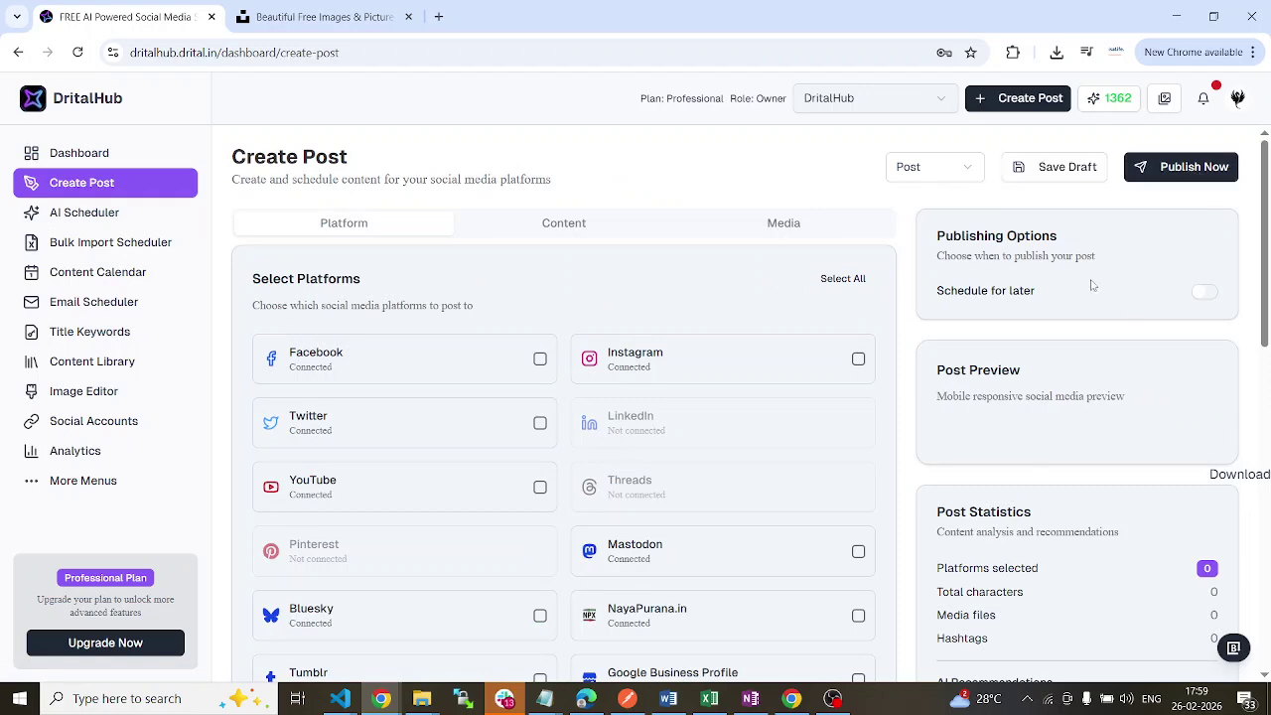
scroll(1048, 507, "down", 4)
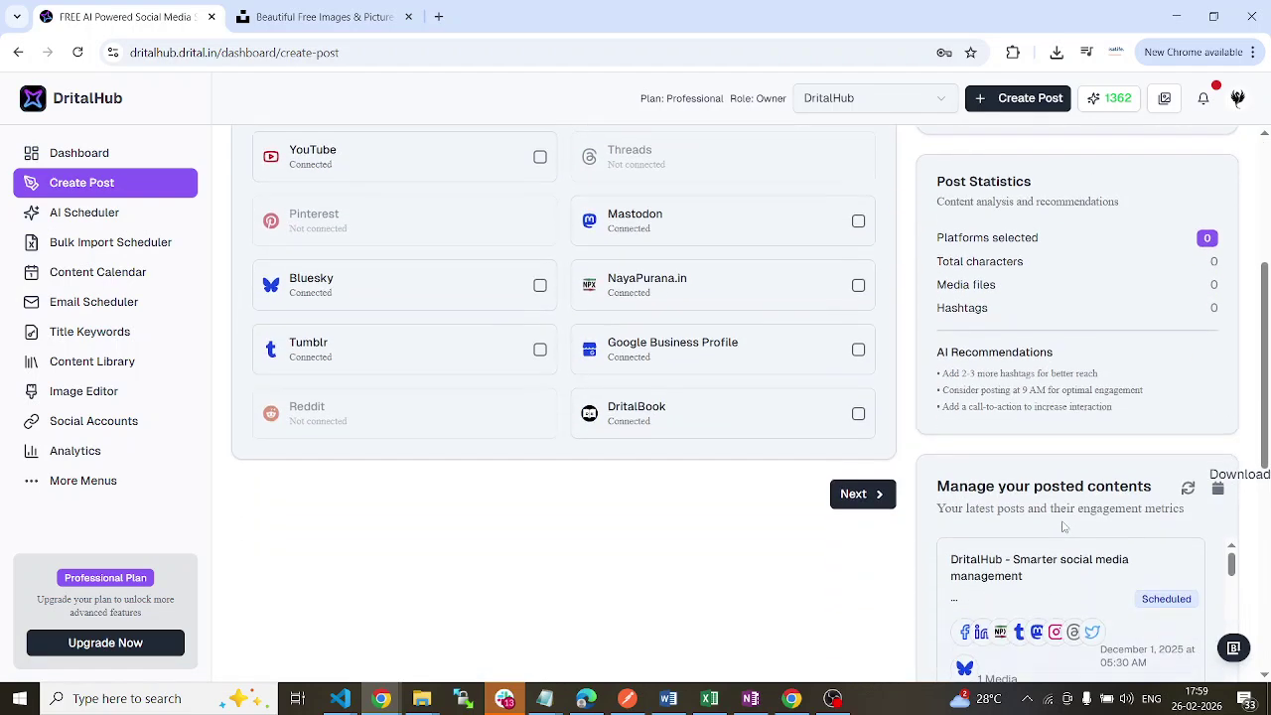
scroll(1038, 486, "down", 3)
scroll(1112, 409, "up", 4)
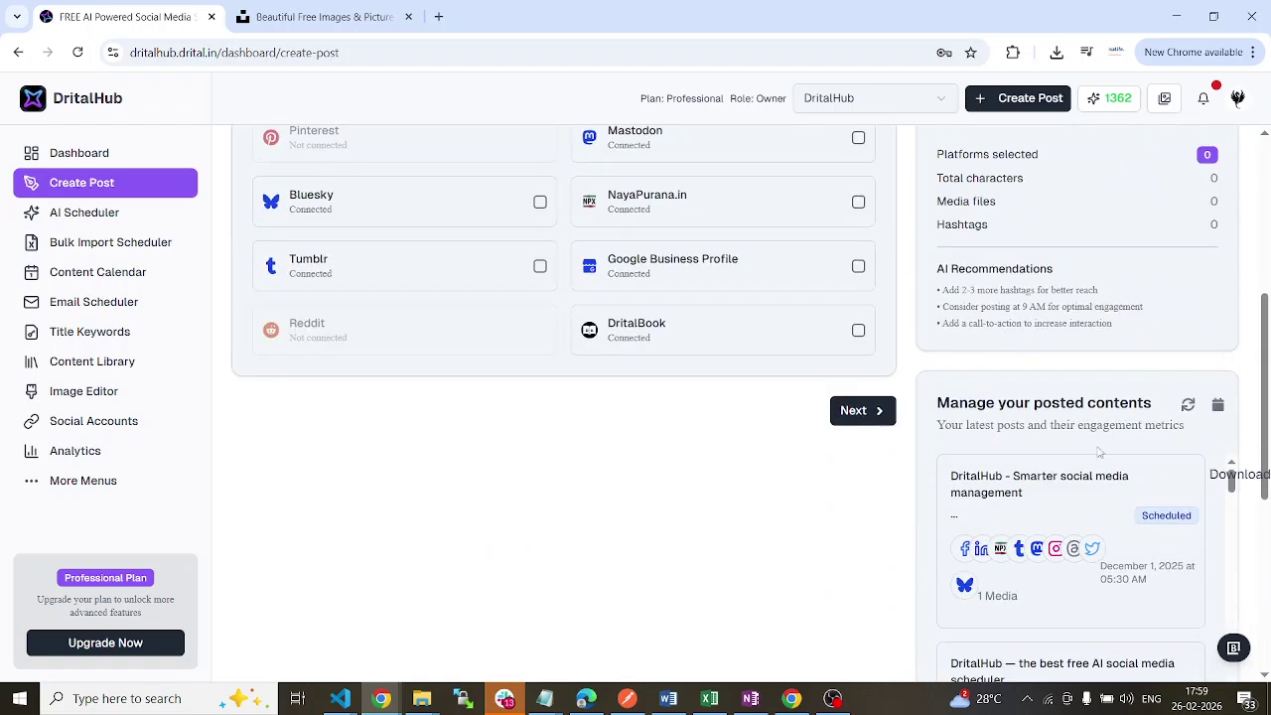
left_click_drag(951, 406, 1154, 403)
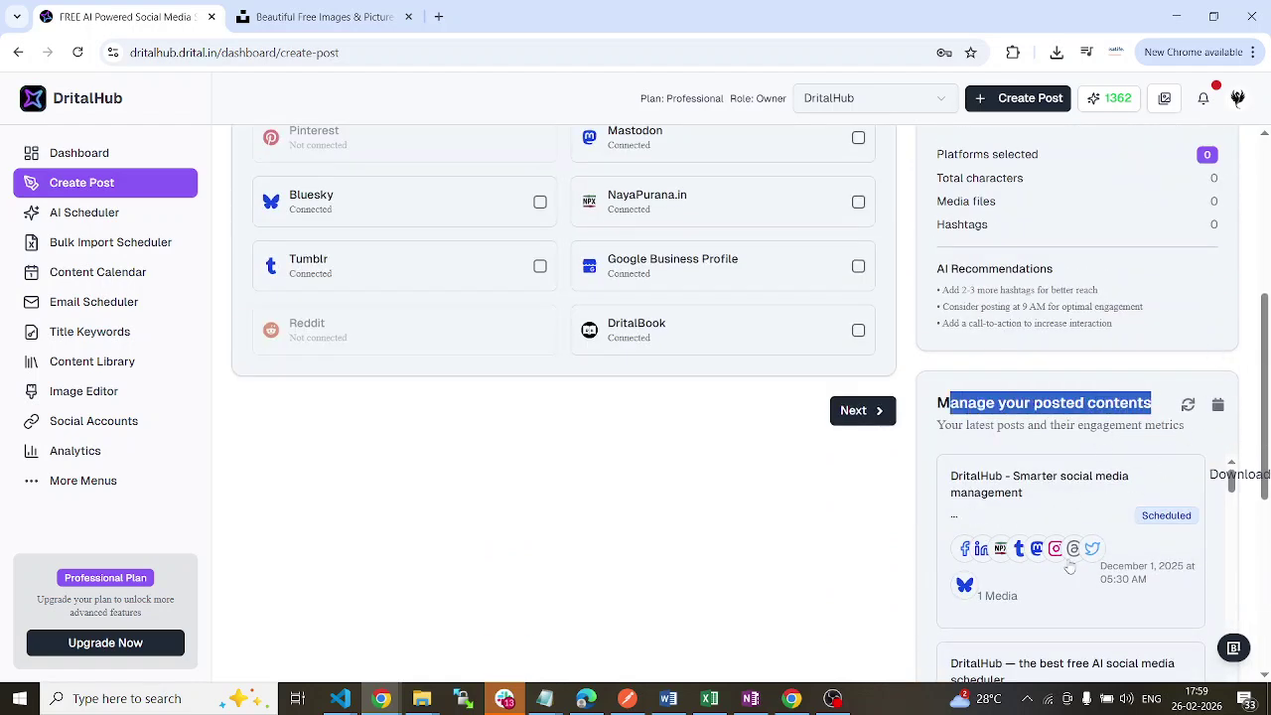
left_click(1015, 484)
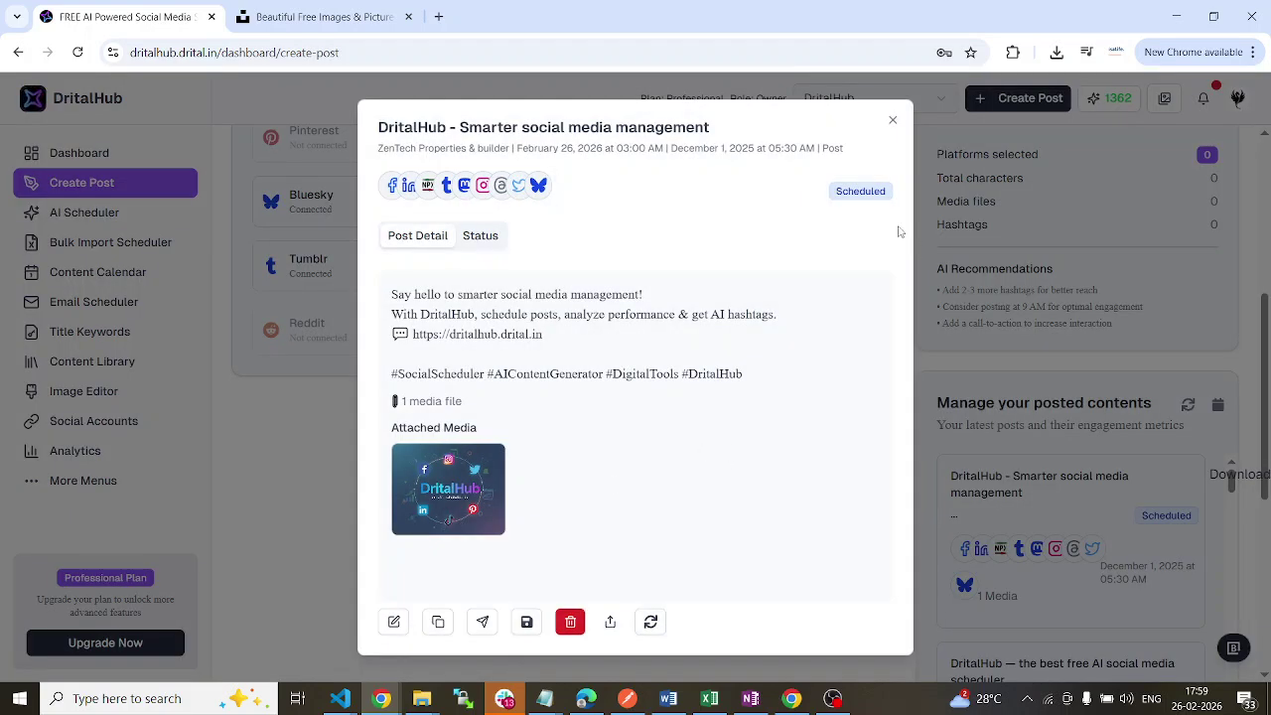
left_click(893, 120)
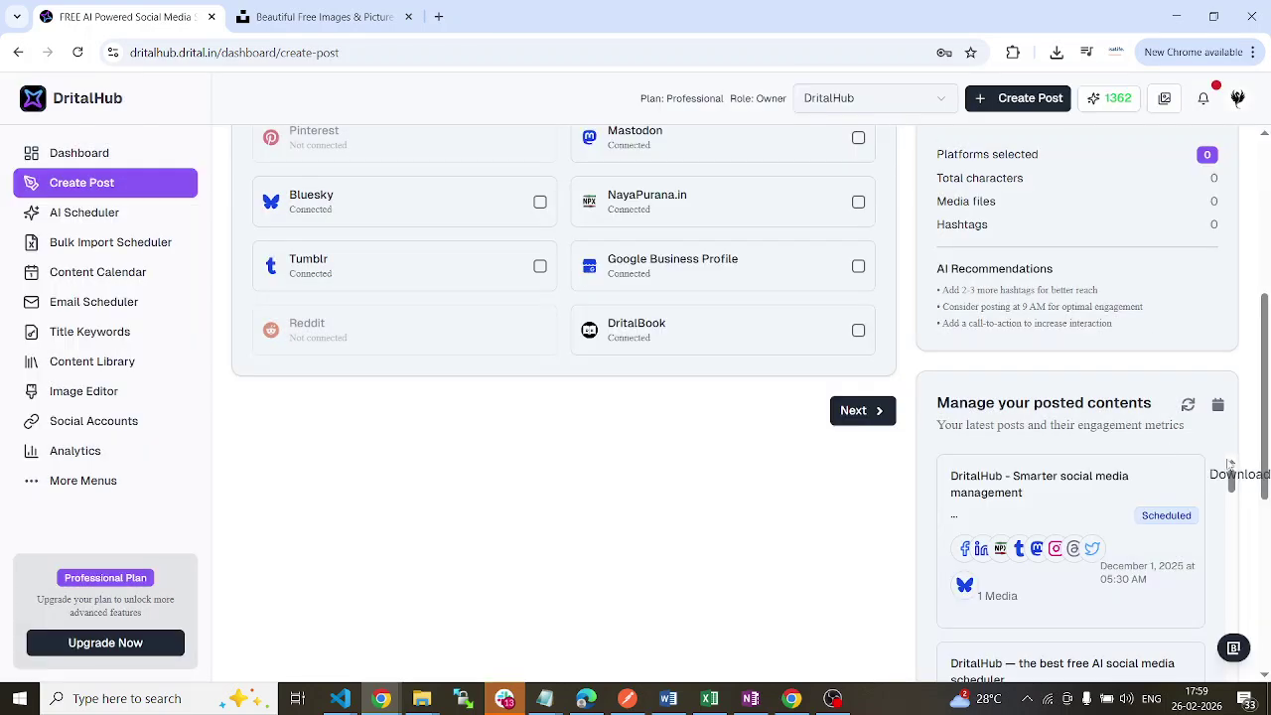
scroll(1141, 468, "down", 3)
scroll(1137, 462, "up", 7)
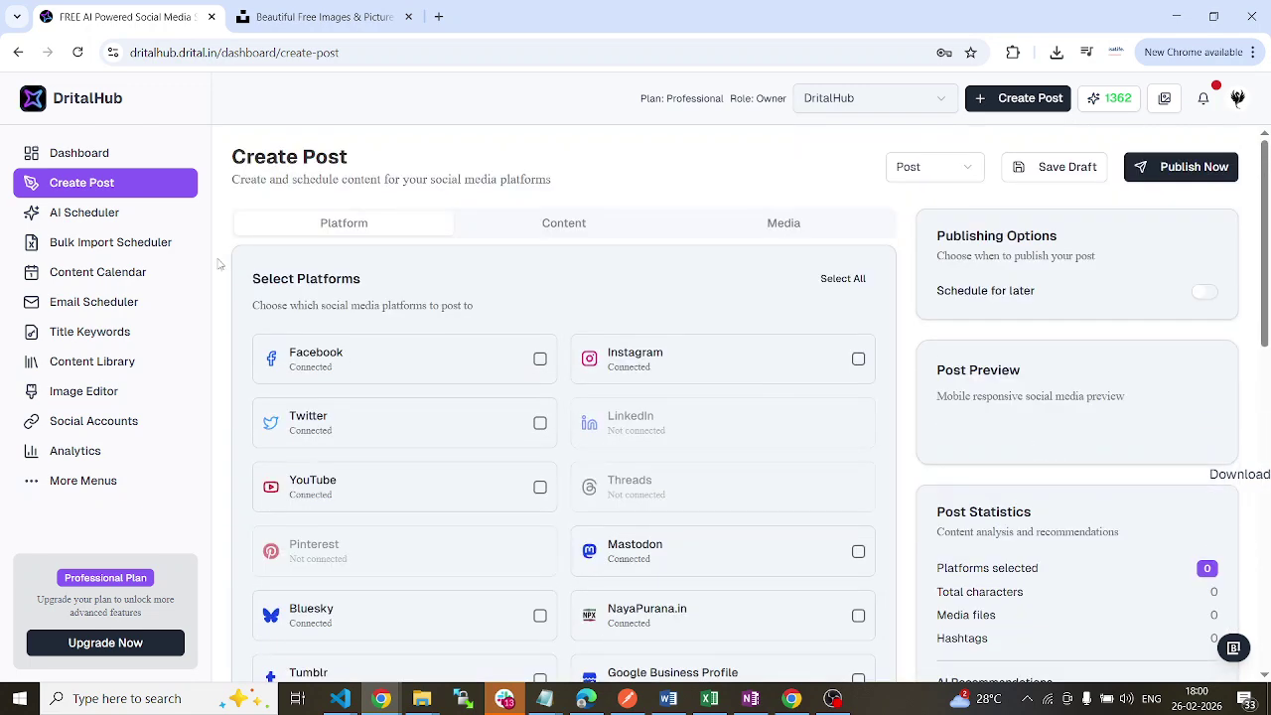
Select Facebook, Twitter and Google Business Profile as the post's platforms, and look through the Facebook pages selection
left_click(540, 362)
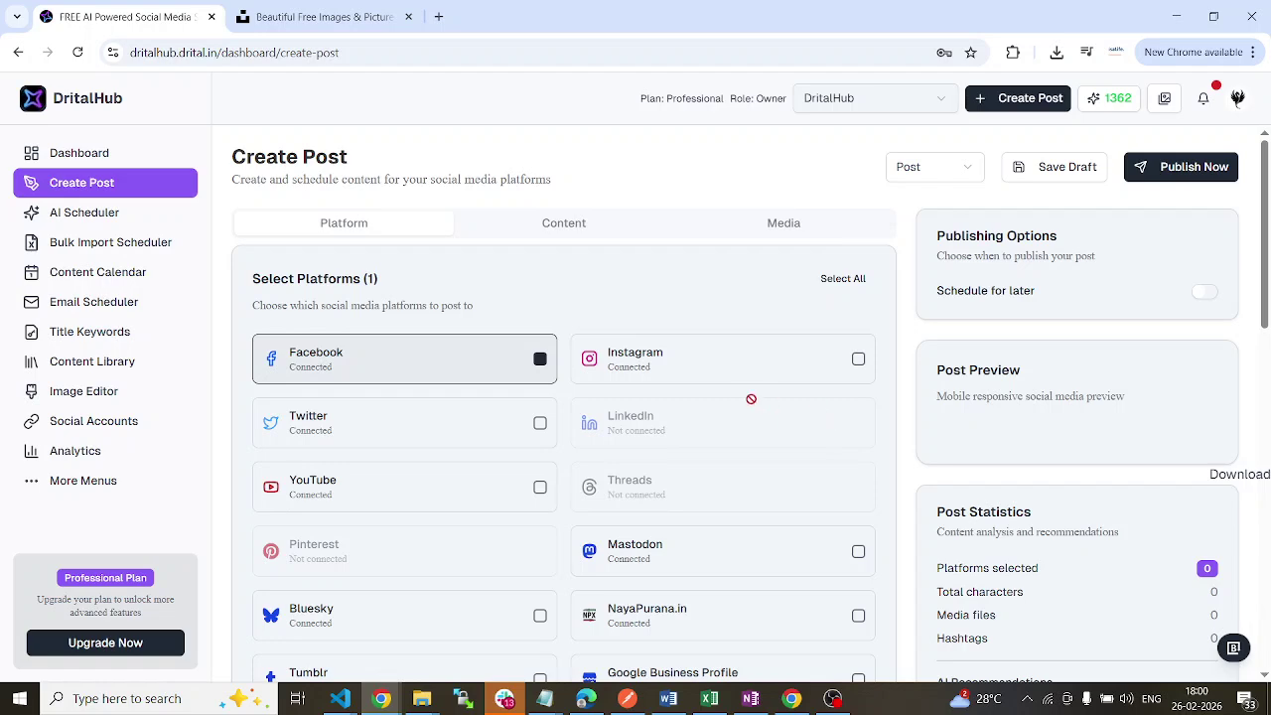
left_click(540, 424)
scroll(785, 481, "down", 4)
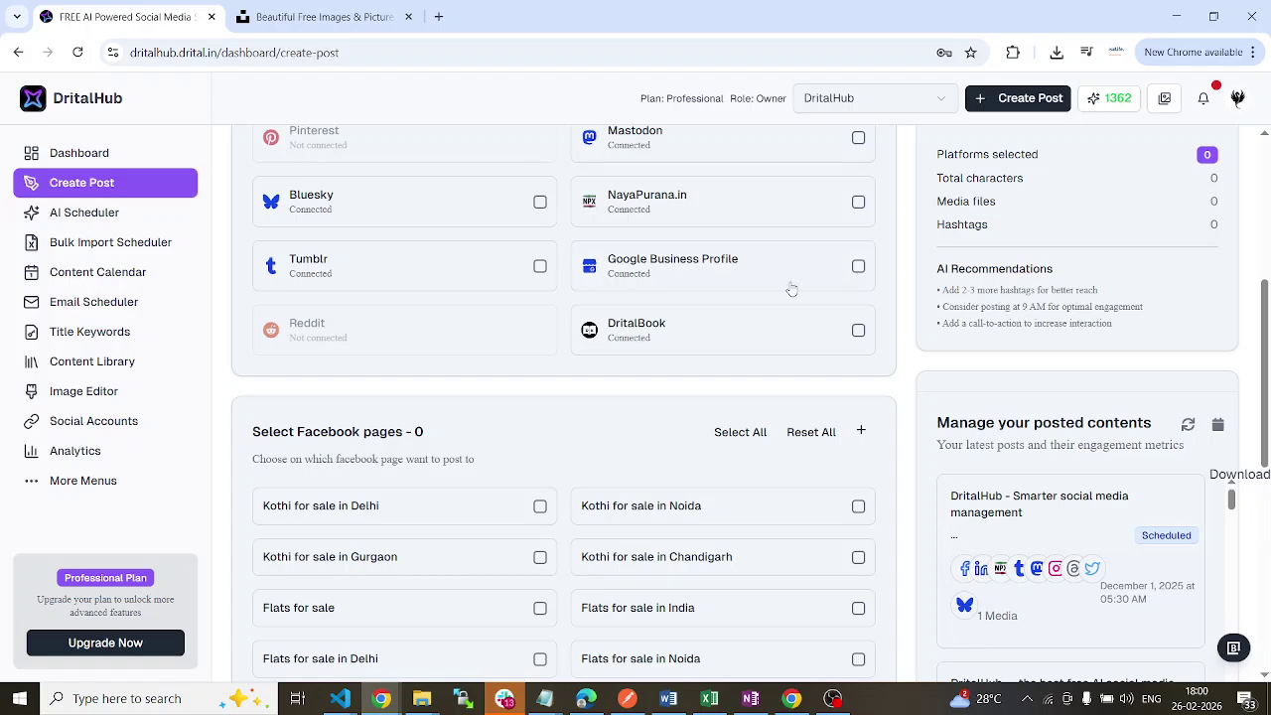
left_click(858, 267)
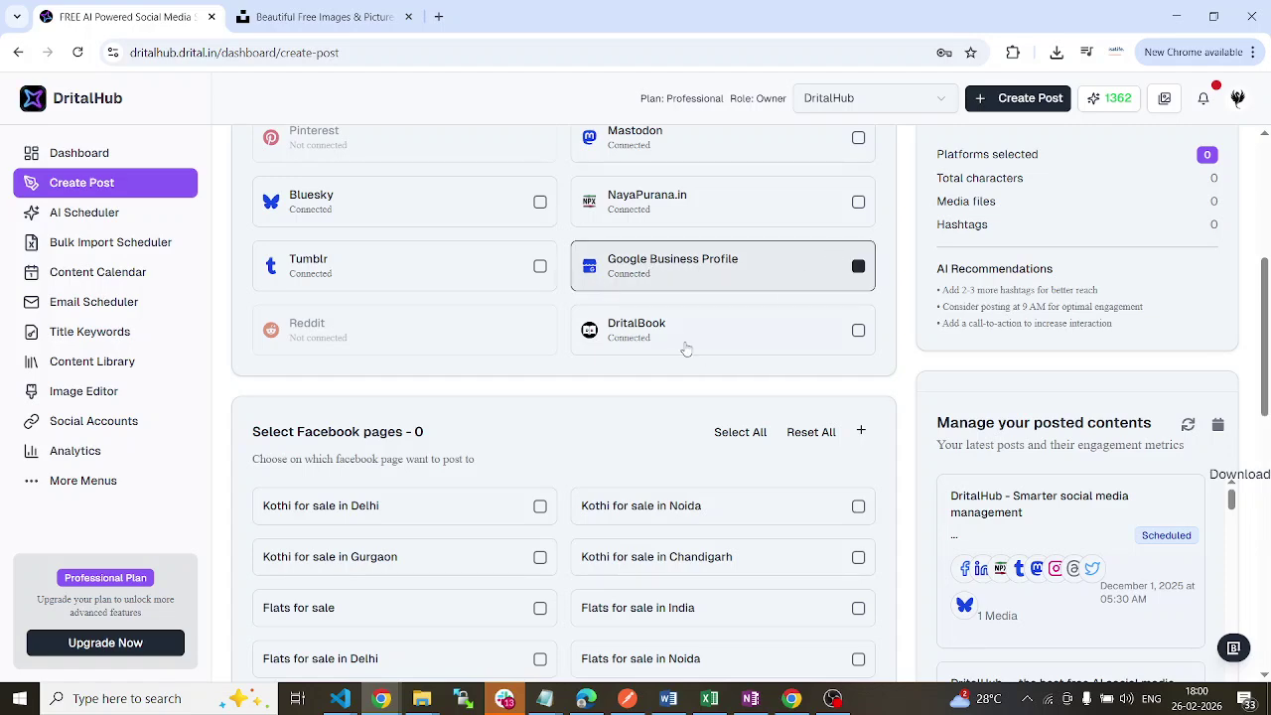
scroll(670, 334, "up", 4)
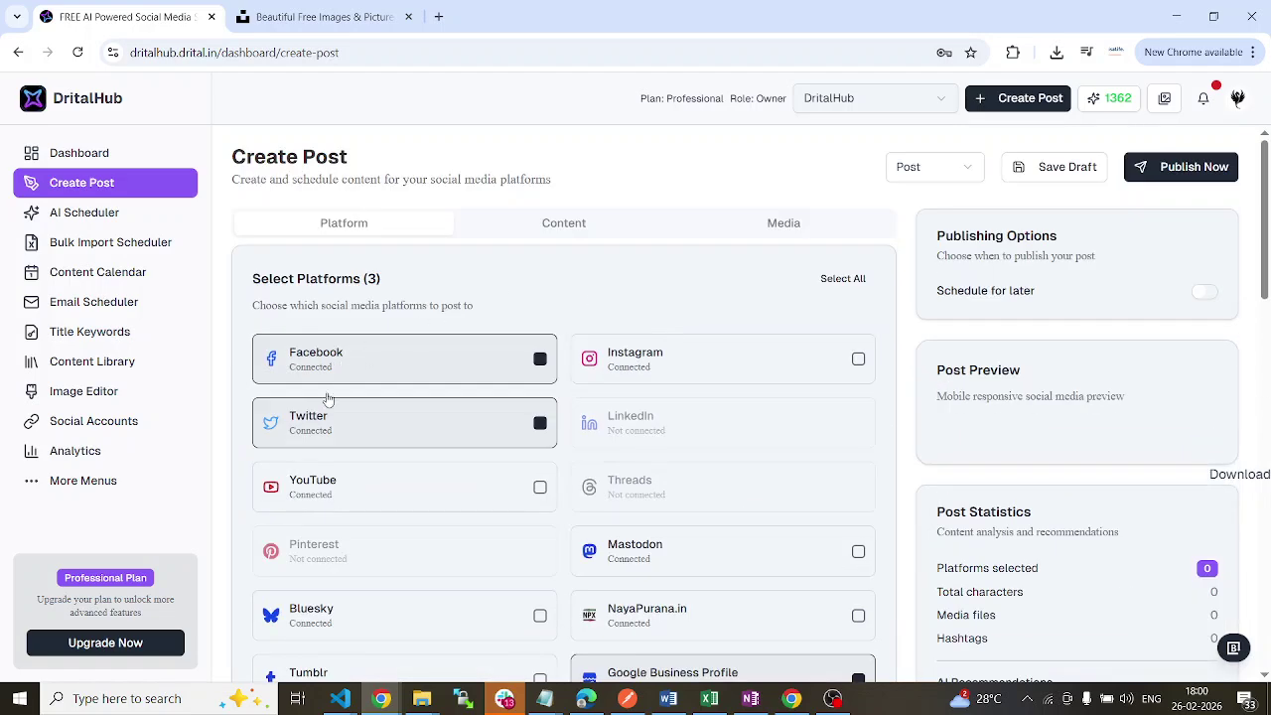
scroll(661, 496, "down", 3)
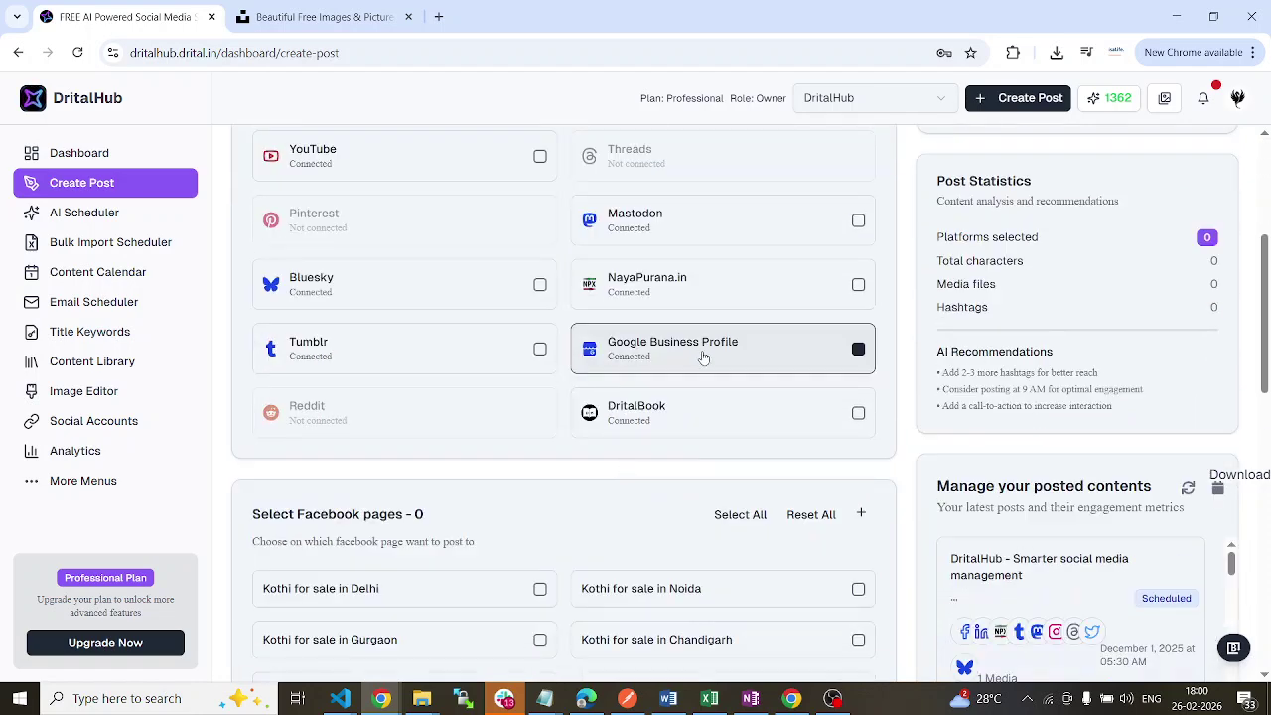
scroll(788, 357, "down", 2)
left_click_drag(256, 348, 424, 346)
scroll(562, 345, "down", 2)
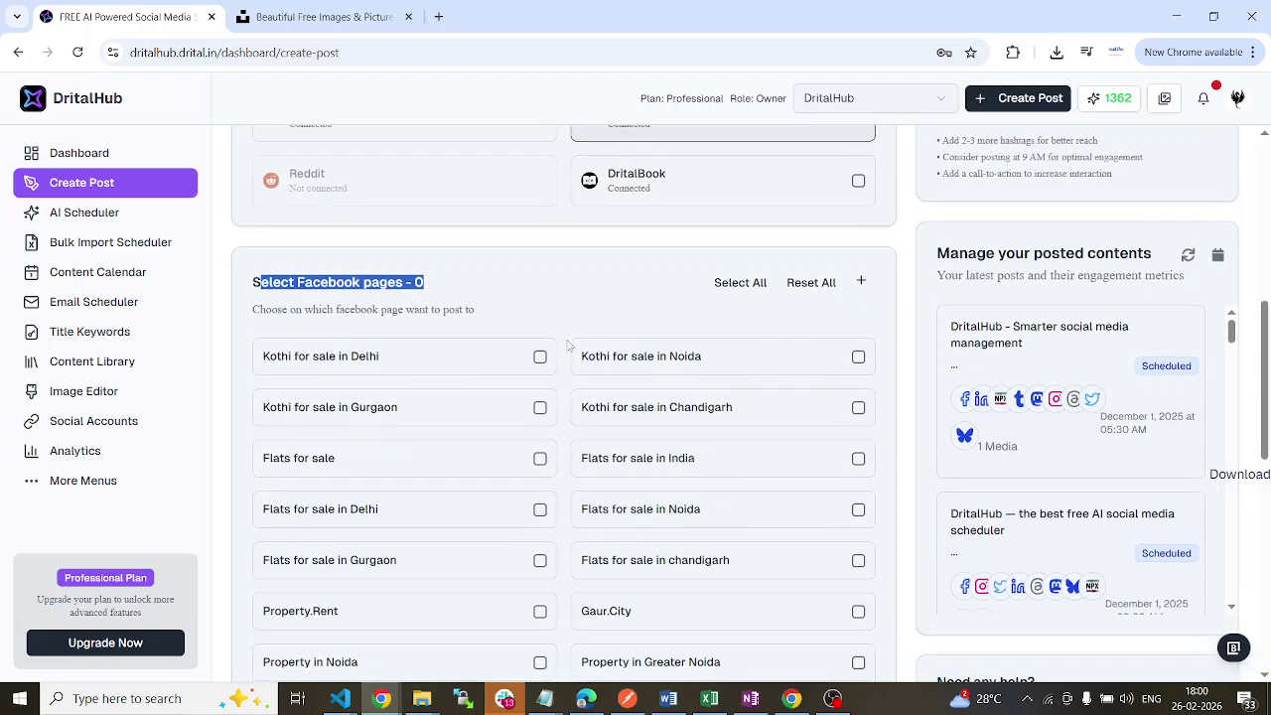
Deselect Facebook to view the Google Business locations without the Facebook pages list, and select Facebook again
scroll(505, 181, "up", 7)
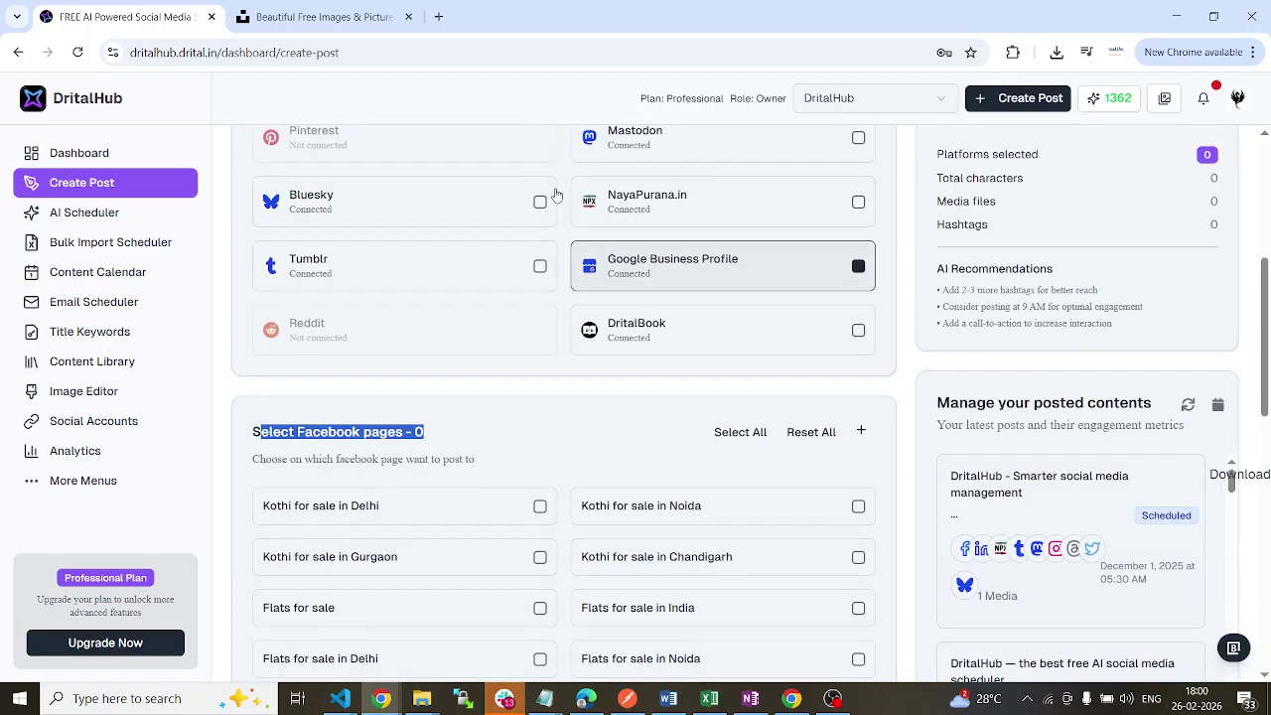
left_click(540, 276)
scroll(557, 308, "down", 5)
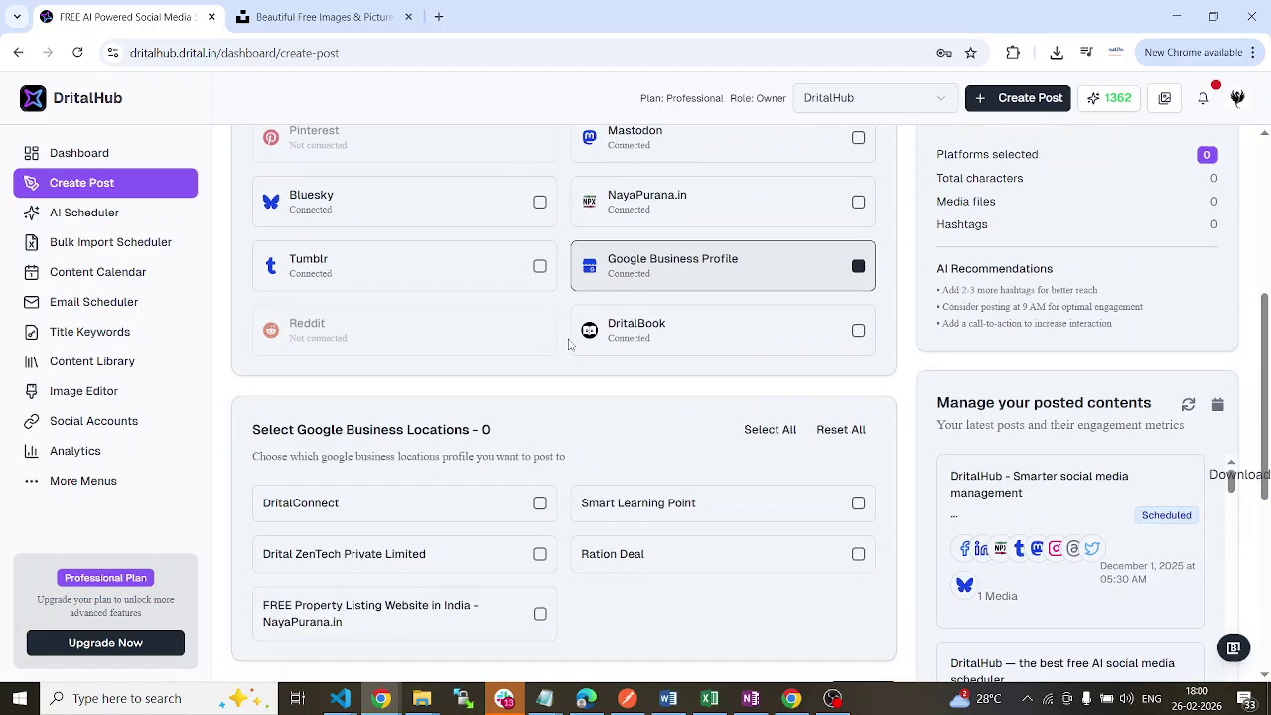
scroll(626, 258, "up", 3)
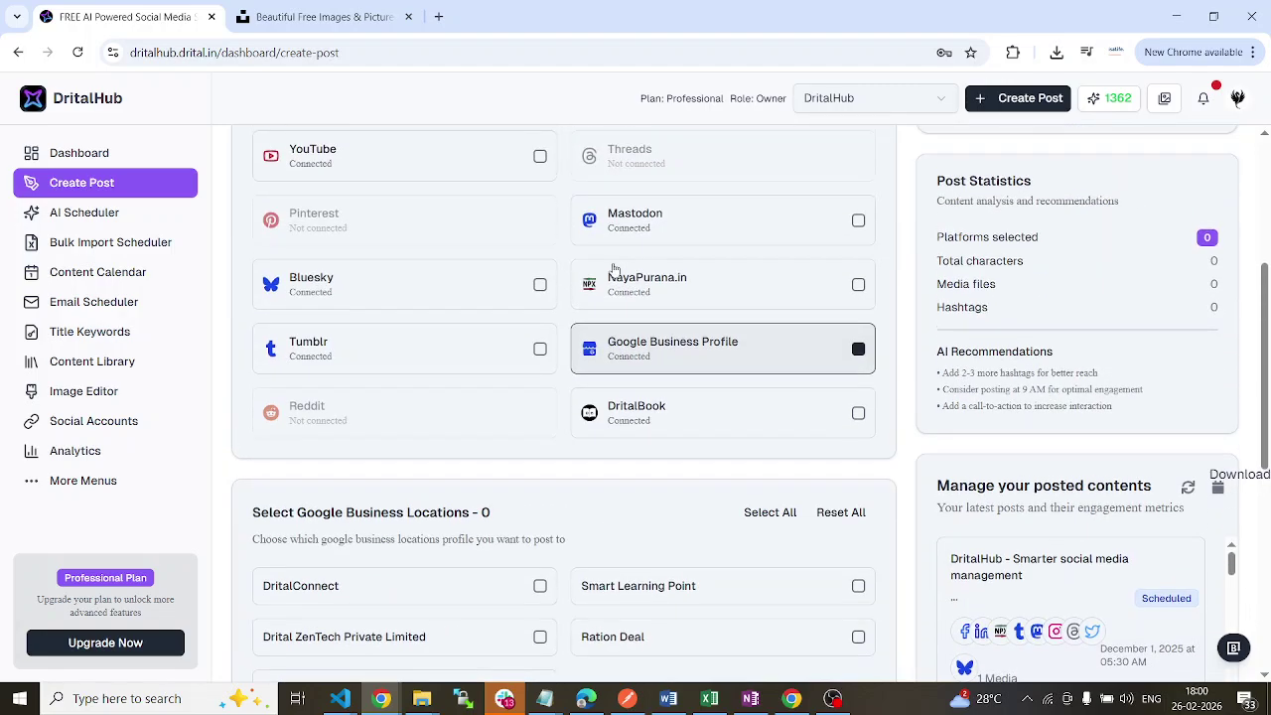
scroll(674, 512, "up", 4)
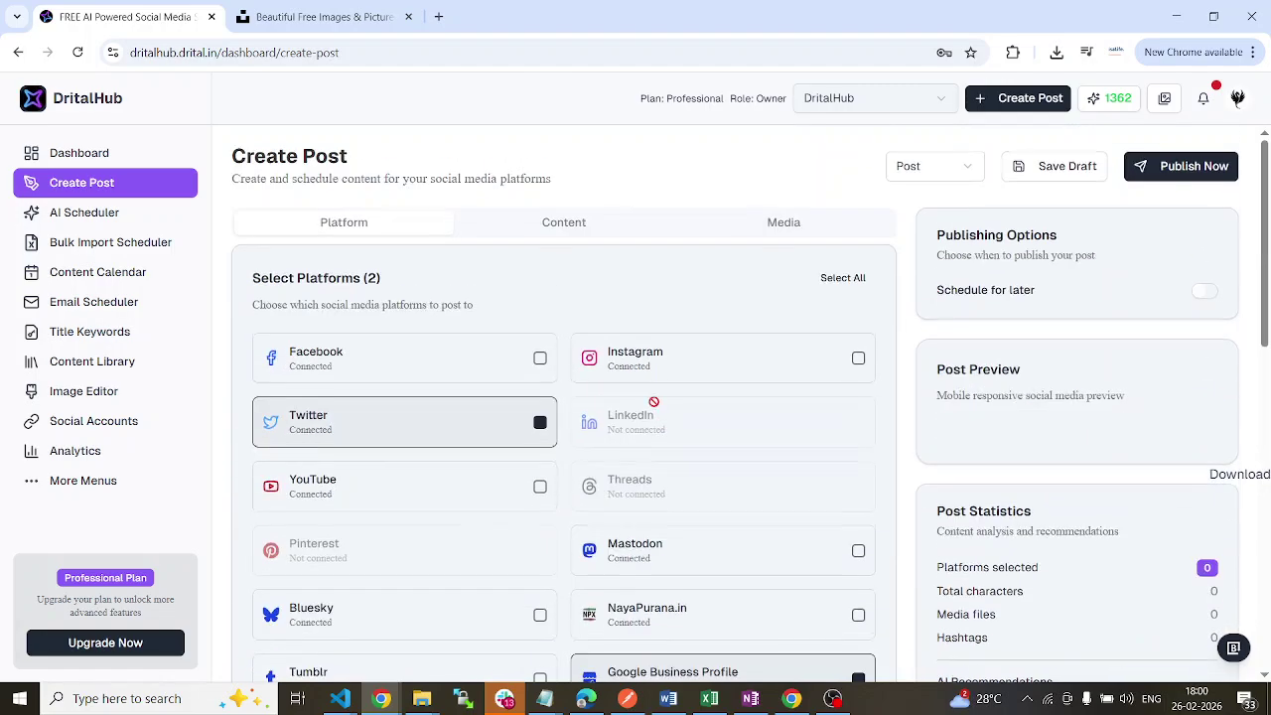
left_click(540, 358)
Select the Facebook pages NayaPurana.in, Live Chat for Website, RationDeal.com and Property in Noida for the post
scroll(573, 397, "down", 7)
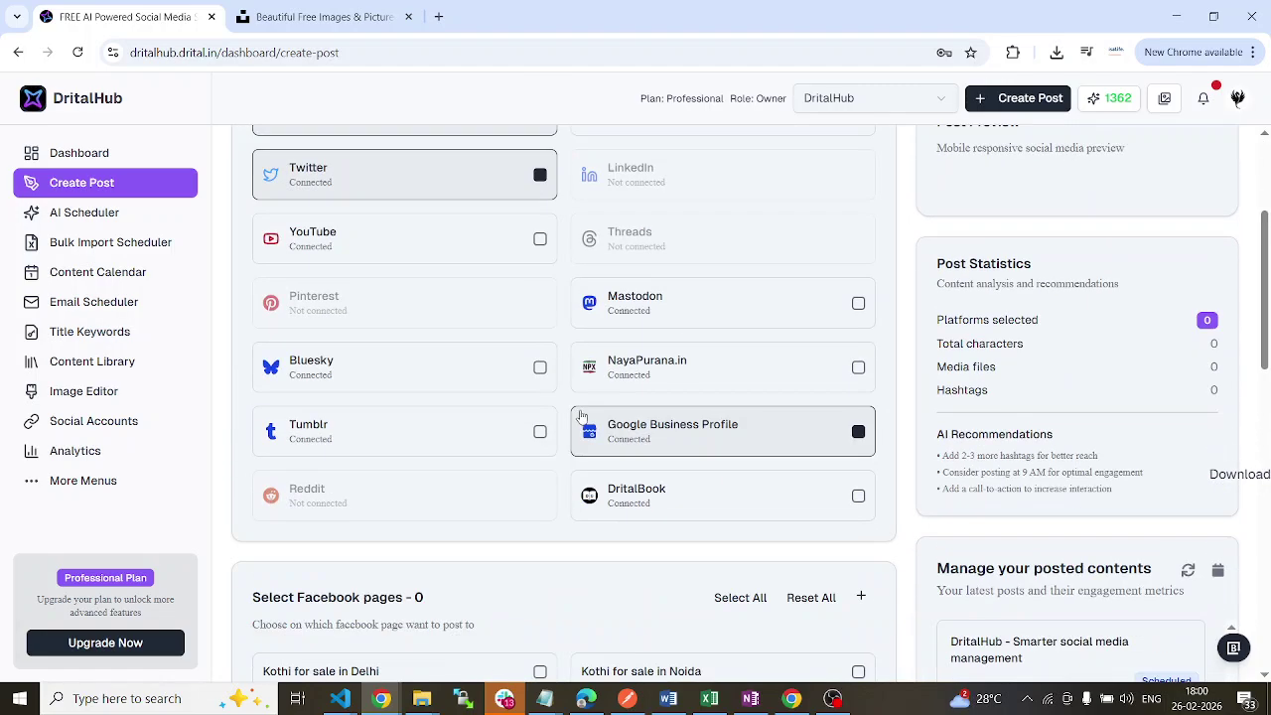
scroll(717, 308, "down", 3)
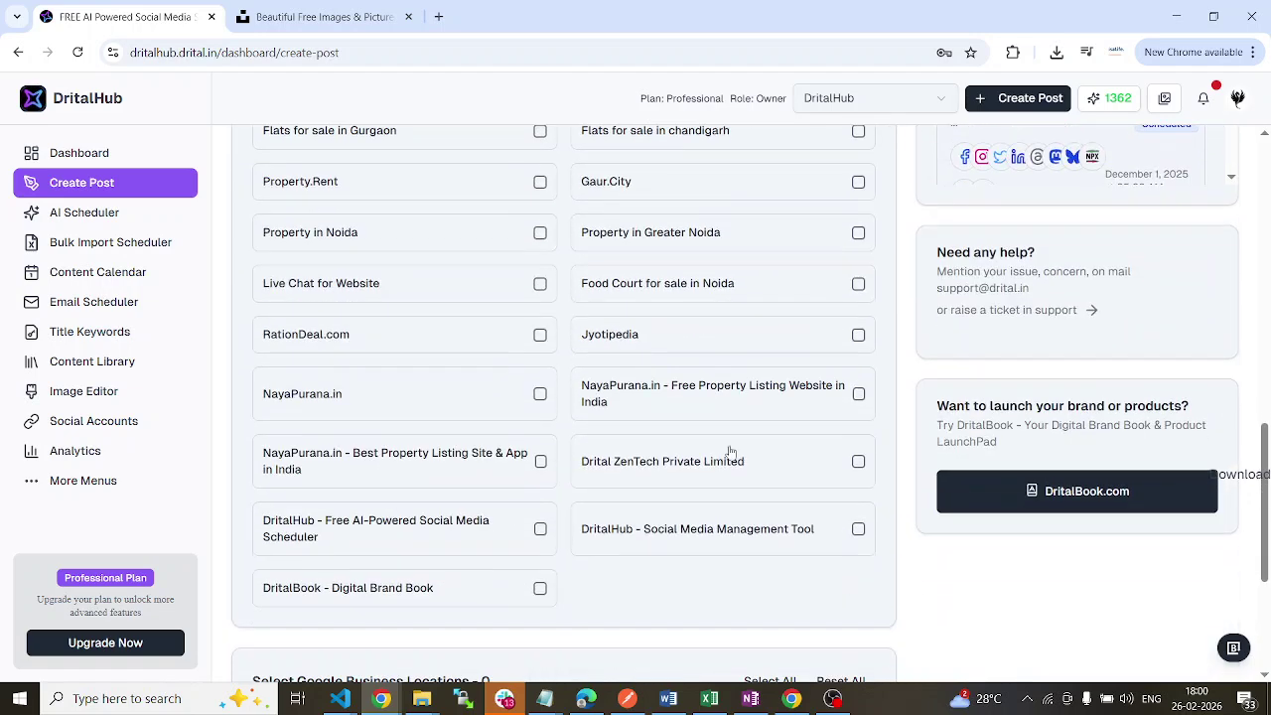
left_click(539, 393)
left_click(540, 284)
left_click(541, 334)
left_click(540, 232)
scroll(695, 378, "up", 5)
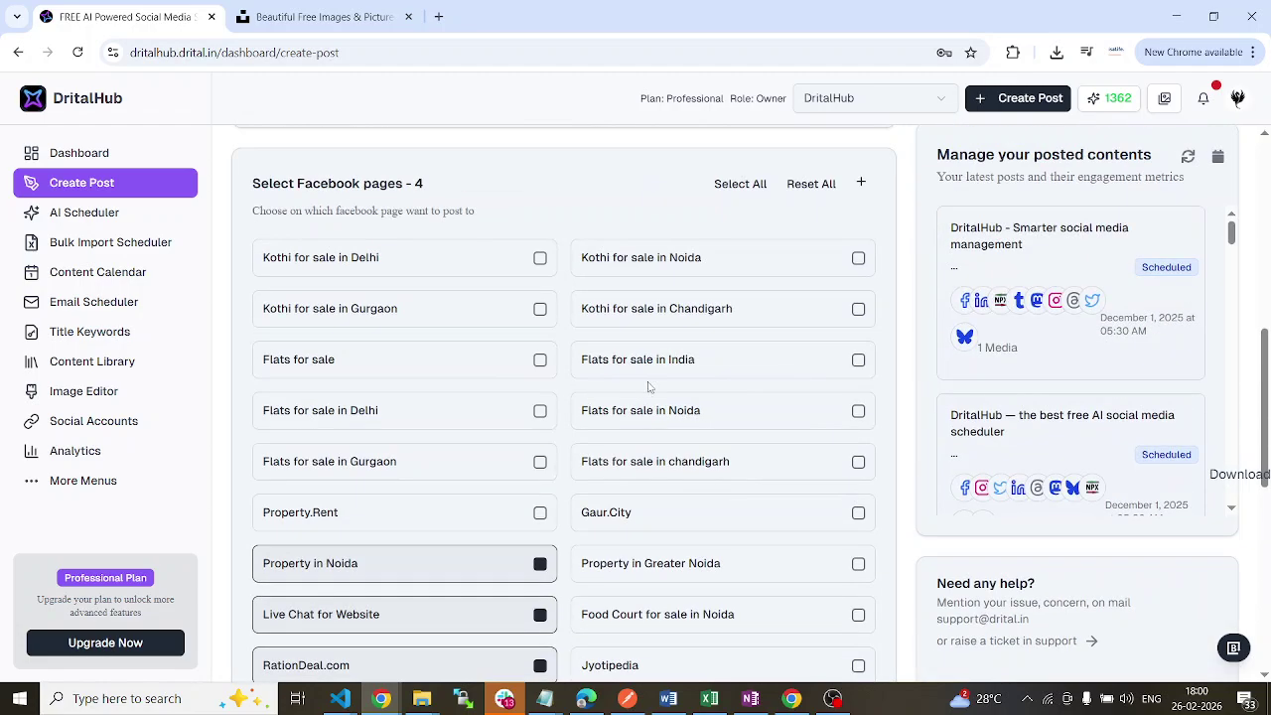
Select Drital ZenTech Private Limited and DritalConnect as the Google Business locations for the post
scroll(774, 369, "down", 4)
scroll(665, 382, "down", 4)
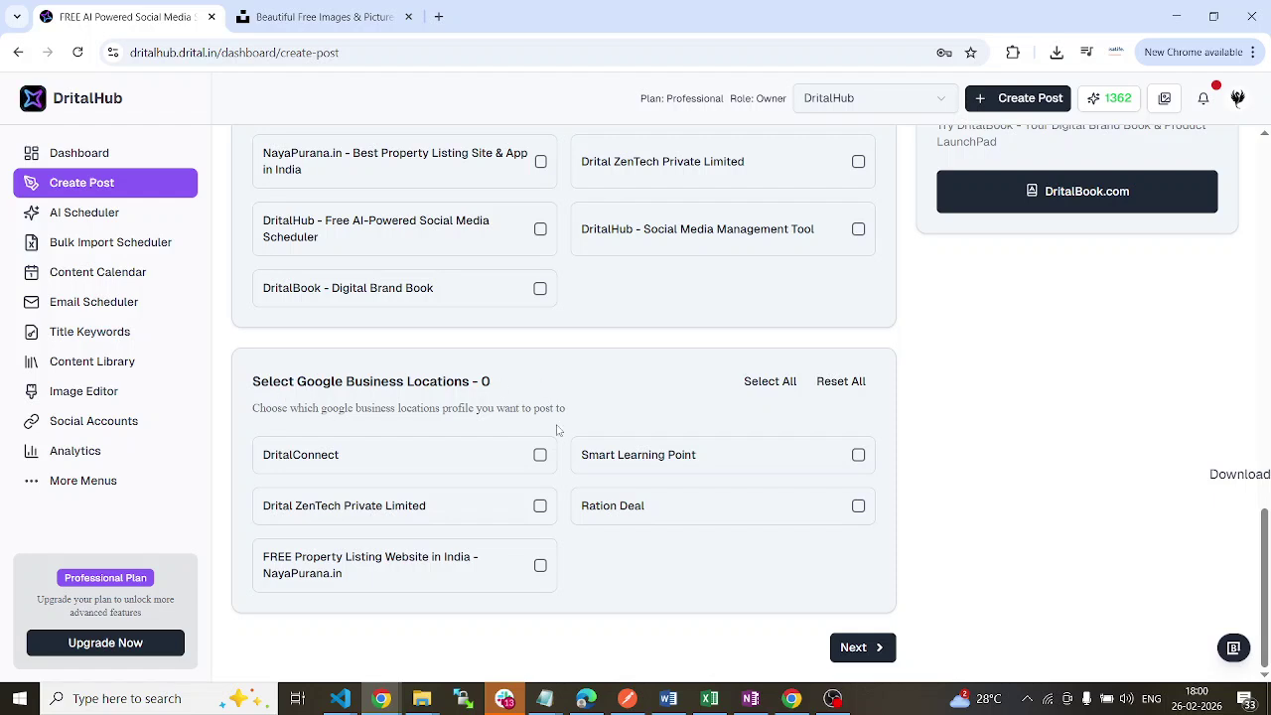
left_click(545, 507)
left_click(540, 454)
Review the selected platforms, Facebook pages and Google Business locations for the post
scroll(724, 405, "up", 10)
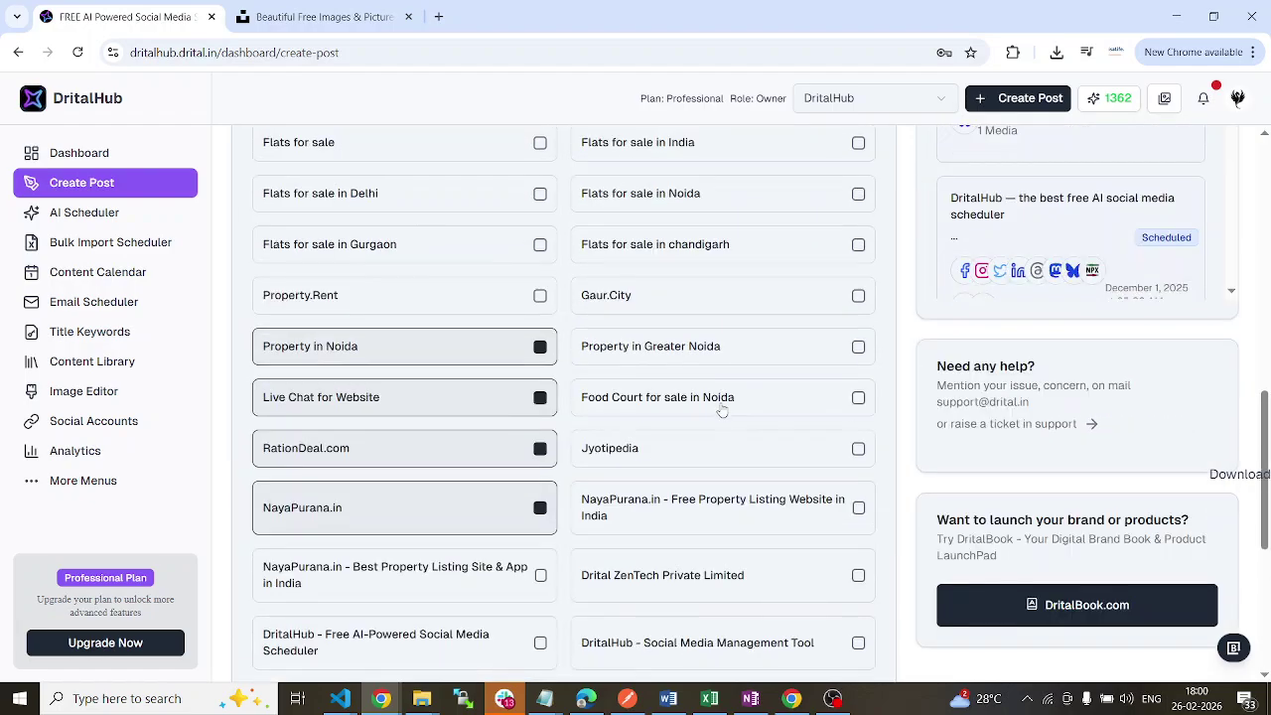
scroll(735, 405, "up", 5)
scroll(808, 383, "down", 7)
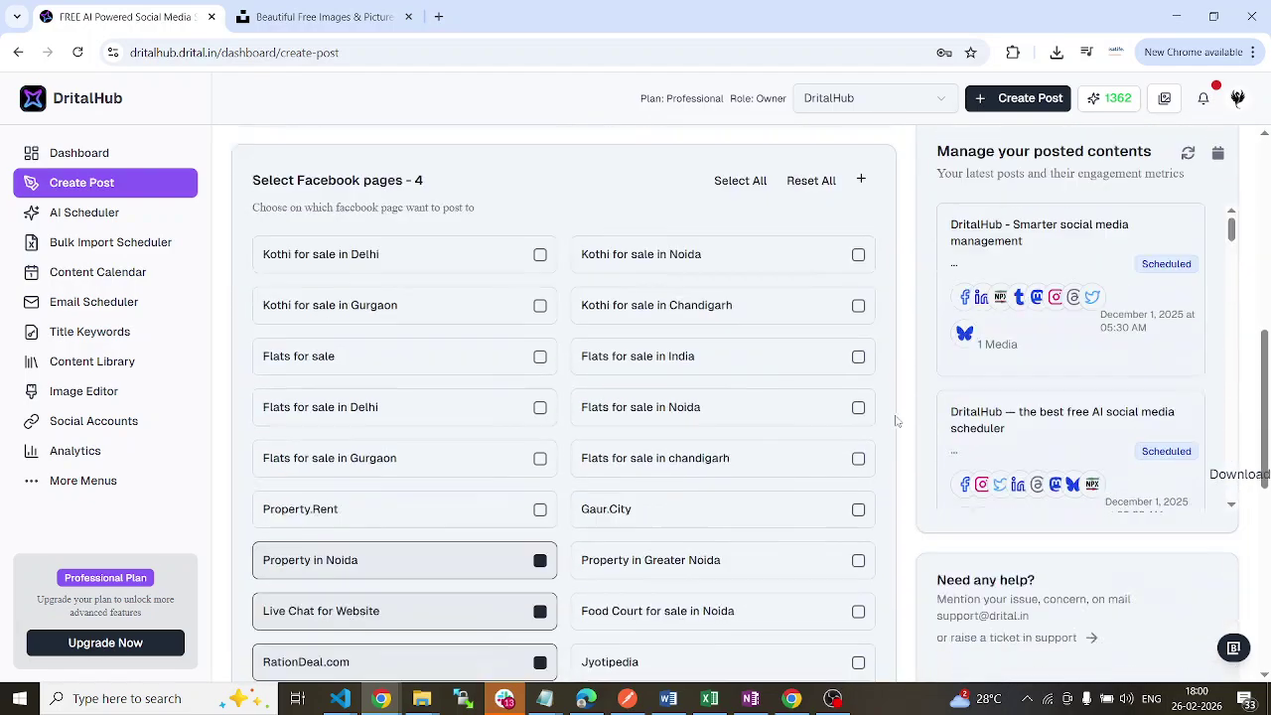
scroll(902, 420, "up", 5)
scroll(902, 421, "down", 5)
scroll(901, 422, "up", 1)
scroll(901, 422, "up", 5)
scroll(902, 424, "down", 8)
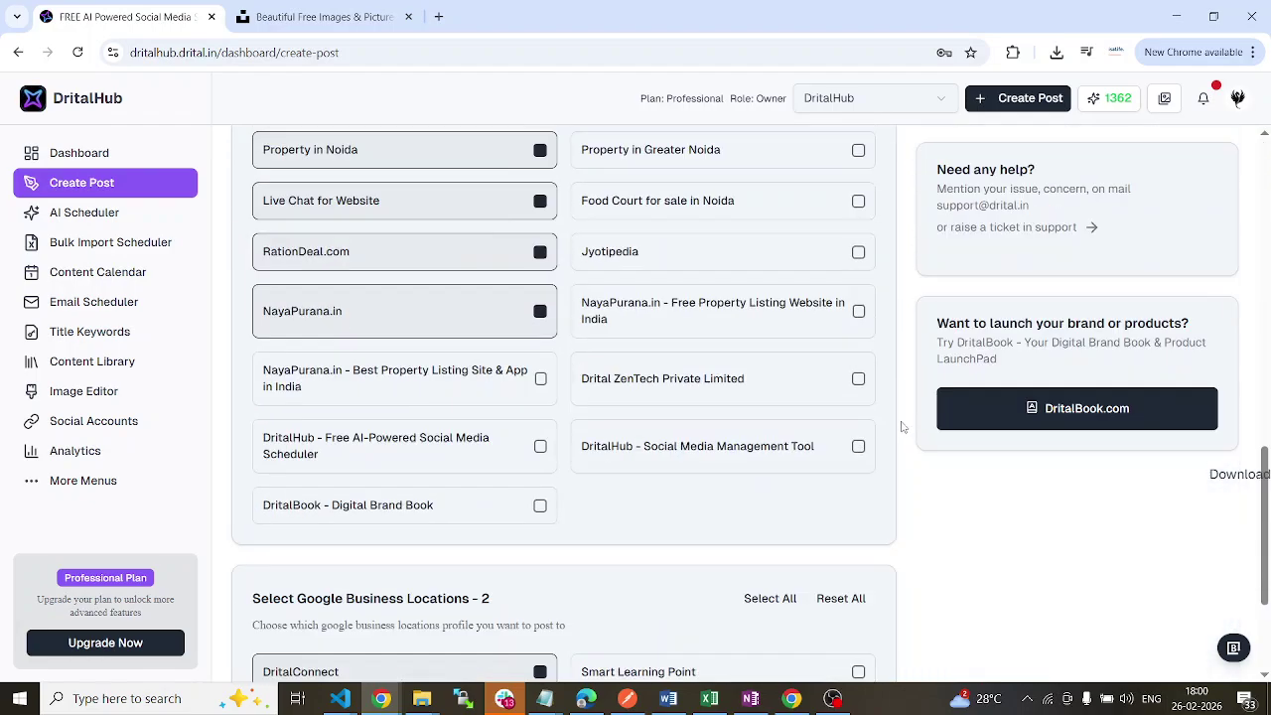
Continue to the post's Content stage, note the Post Preview area, and enter "demo title" as the title
left_click(881, 650)
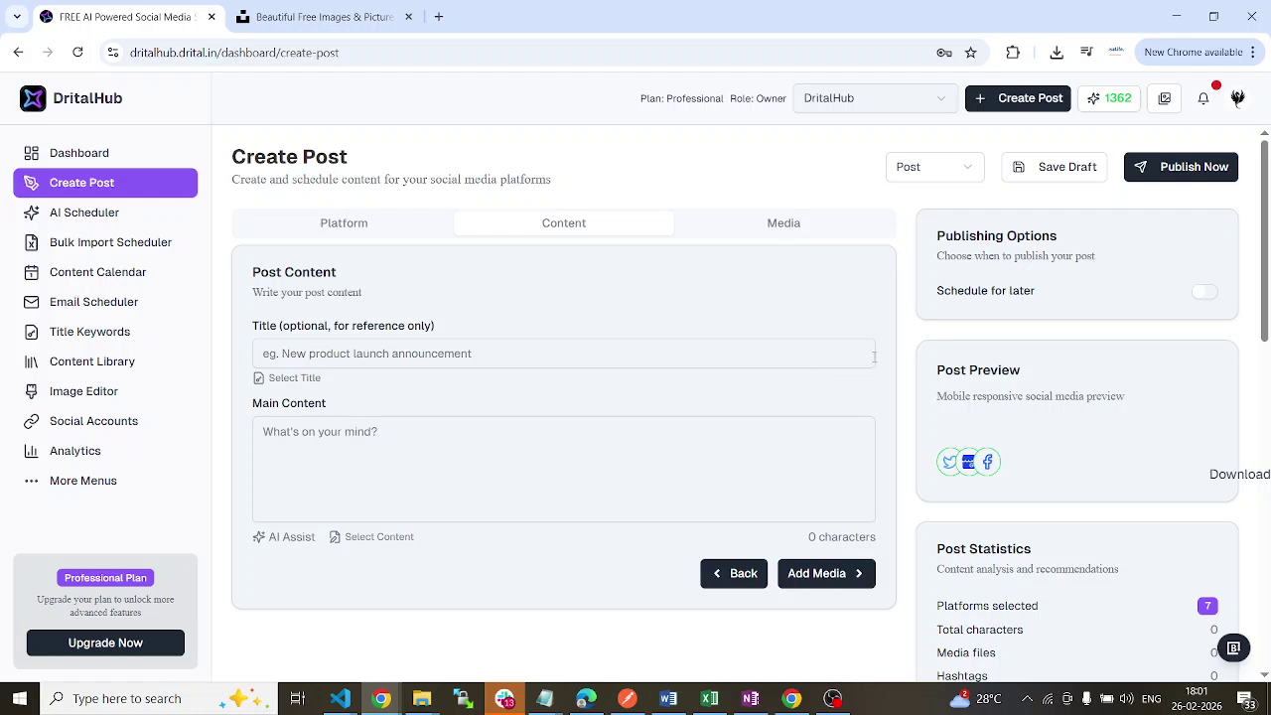
left_click_drag(938, 367, 1029, 375)
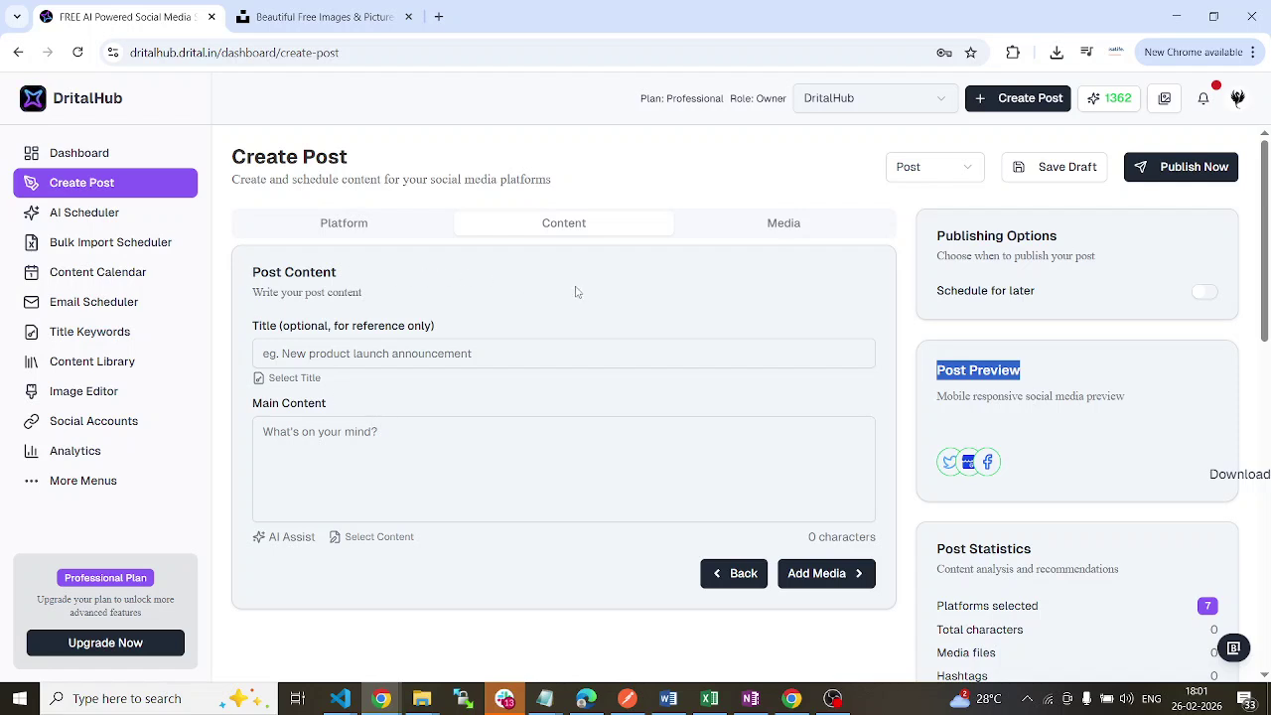
left_click(344, 355)
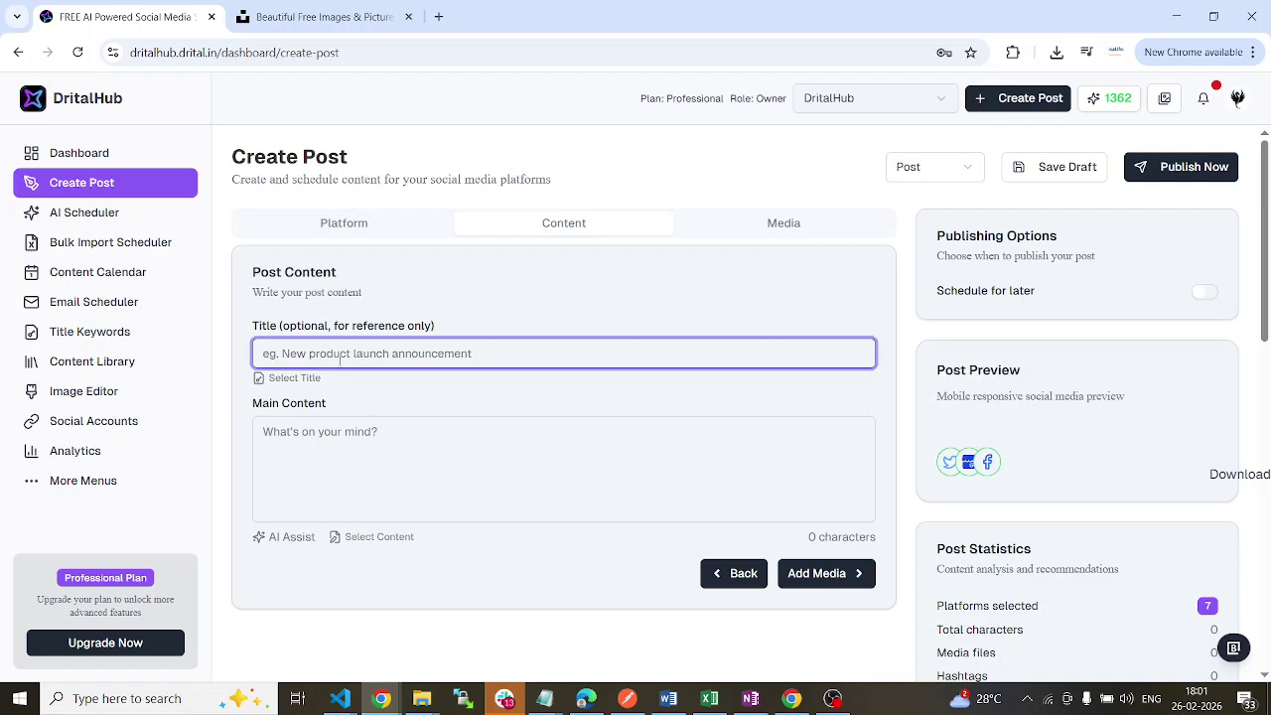
type("demo")
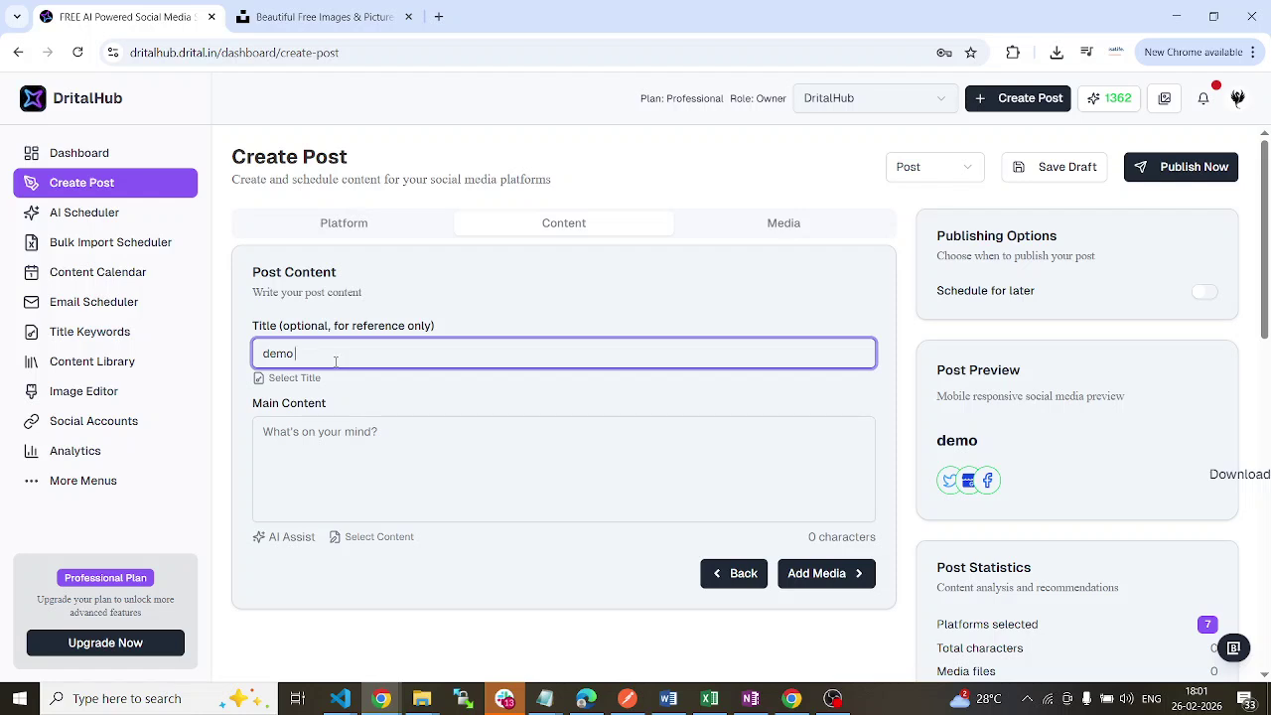
type(" it")
key("BackSpace")
type("tile")
type("le")
Write "xyz" as the main content, followed by a blank line and the hashtags "#tags #tags2"
left_click(299, 449)
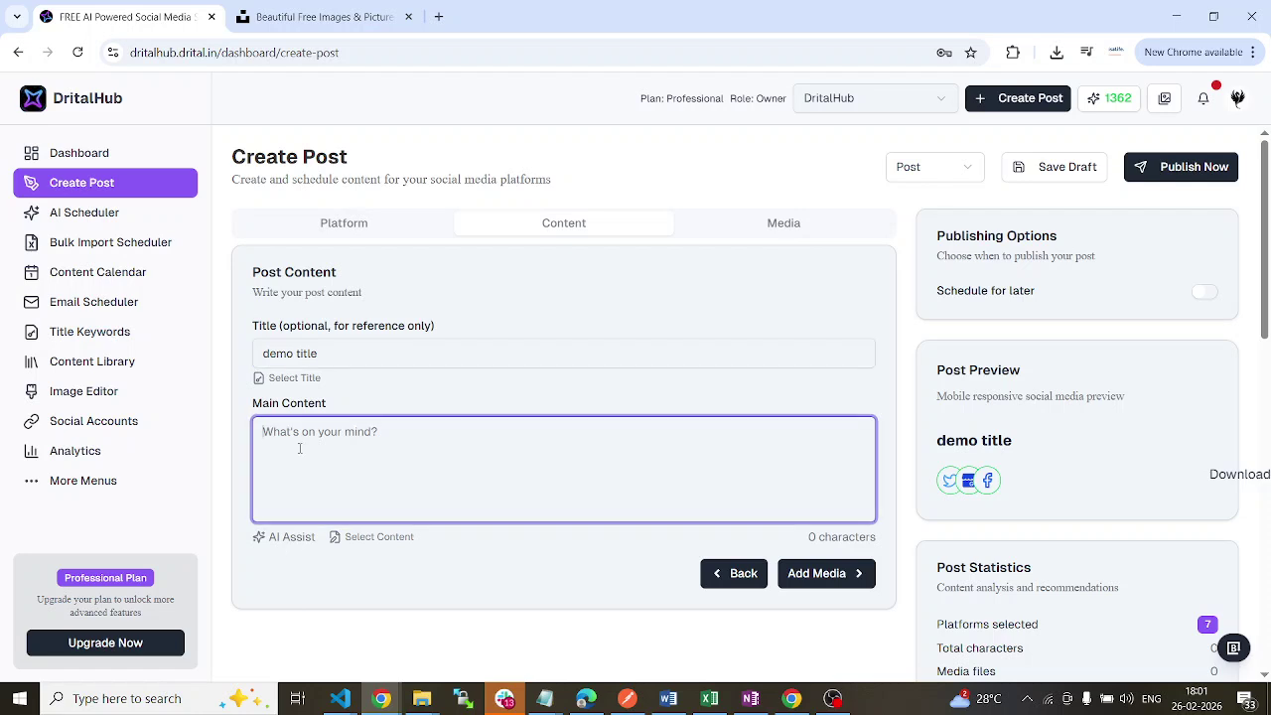
type("xyz")
key("Return")
key("Return")
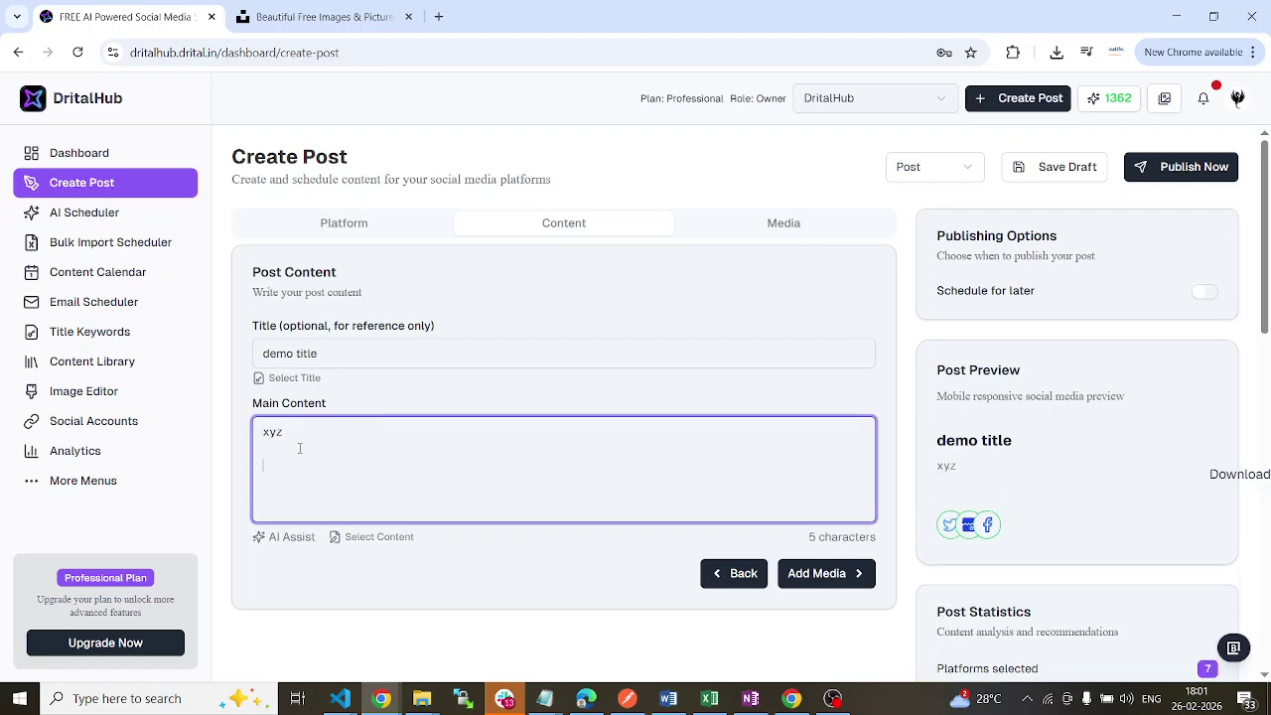
type("#tags #tag")
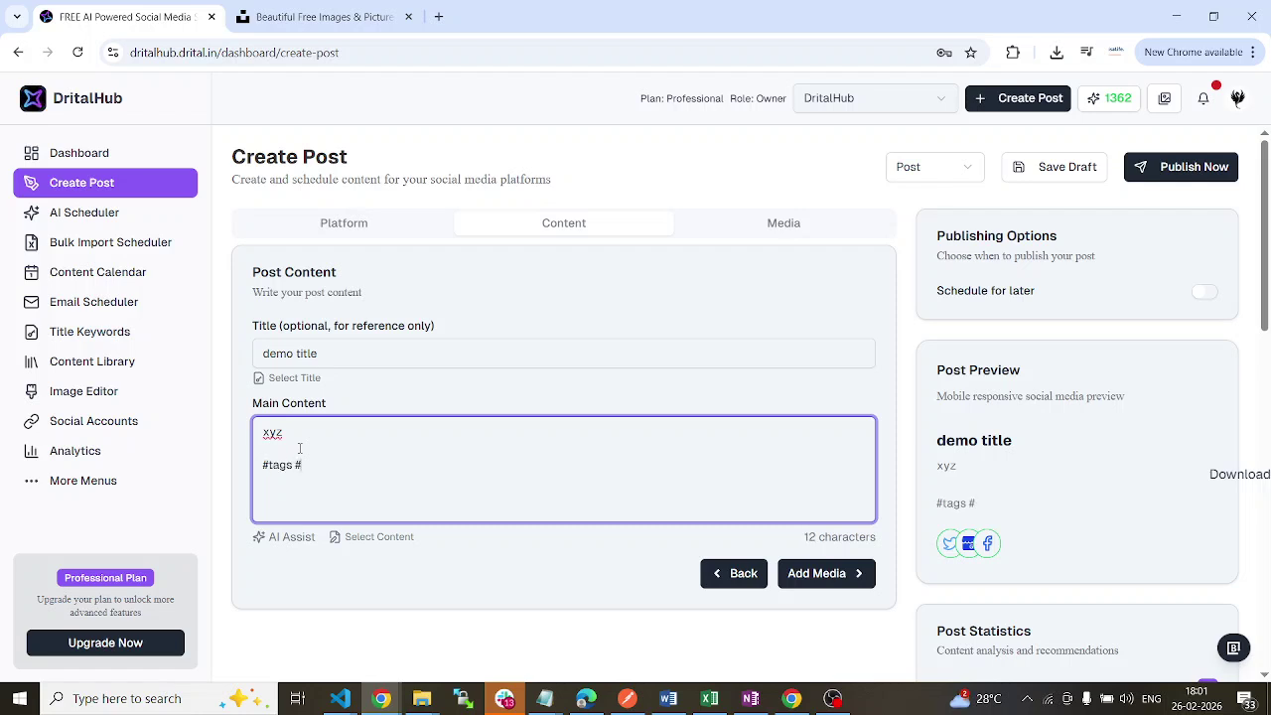
type("s2")
Replace the title with the saved title "Automate Social Media with DritalHub's AI Planner" from the third page of saved titles
left_click(307, 382)
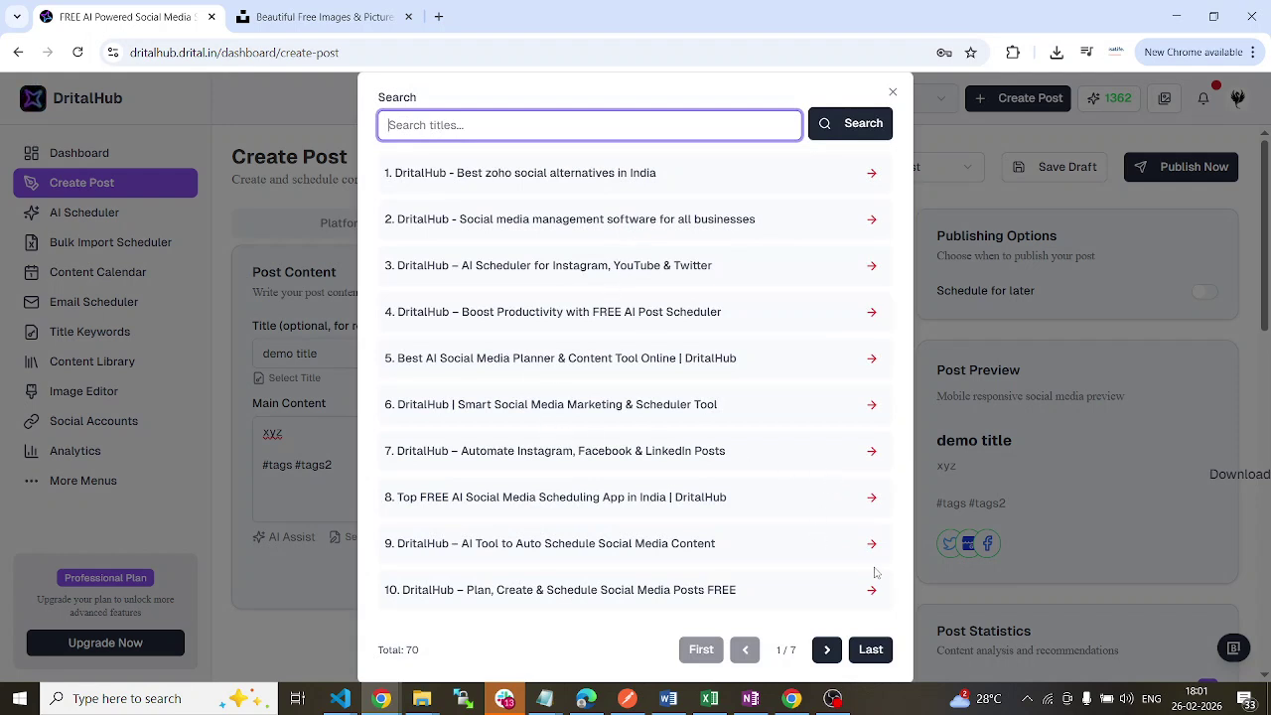
left_click(827, 650)
left_click(827, 649)
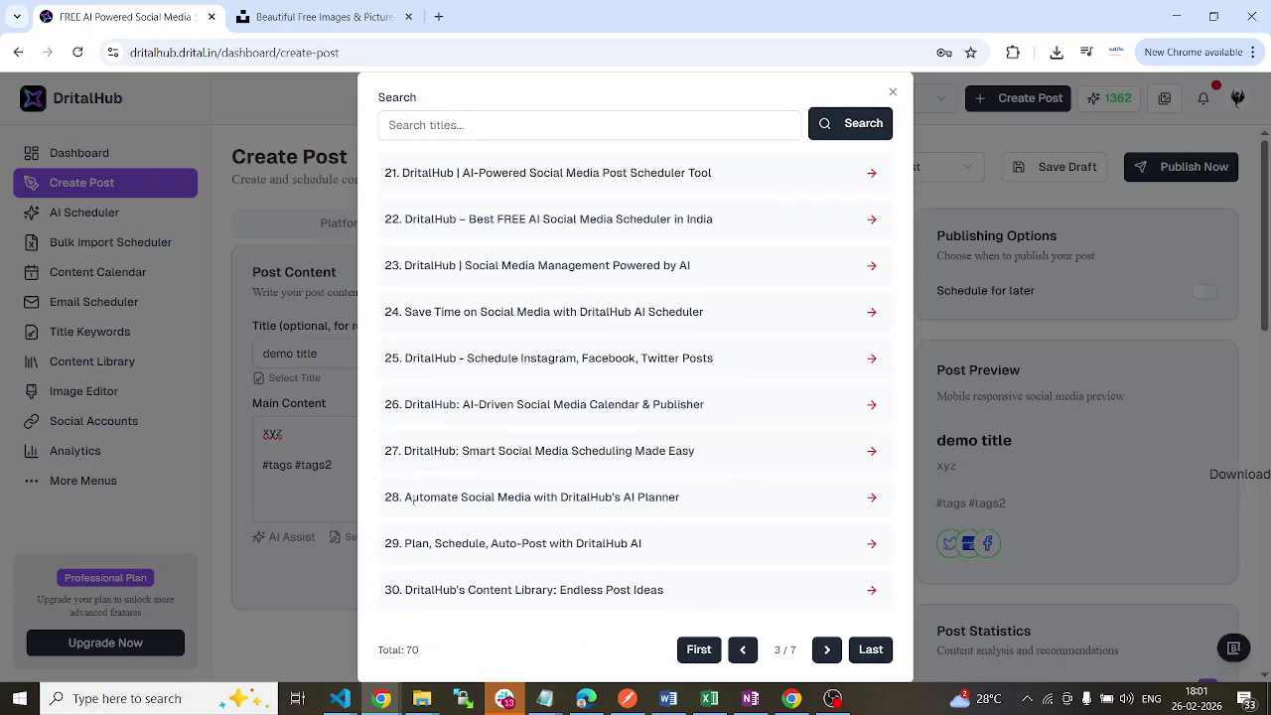
left_click_drag(405, 496, 700, 487)
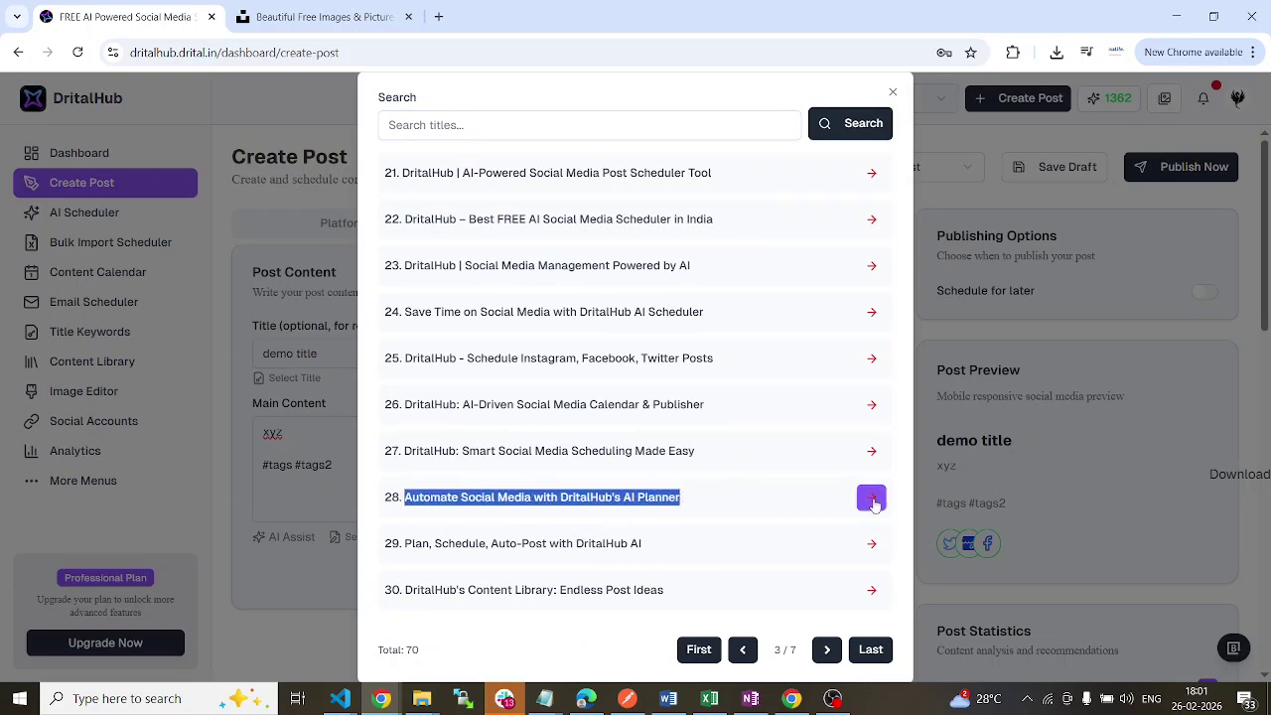
left_click(871, 499)
left_click_drag(574, 354, 253, 358)
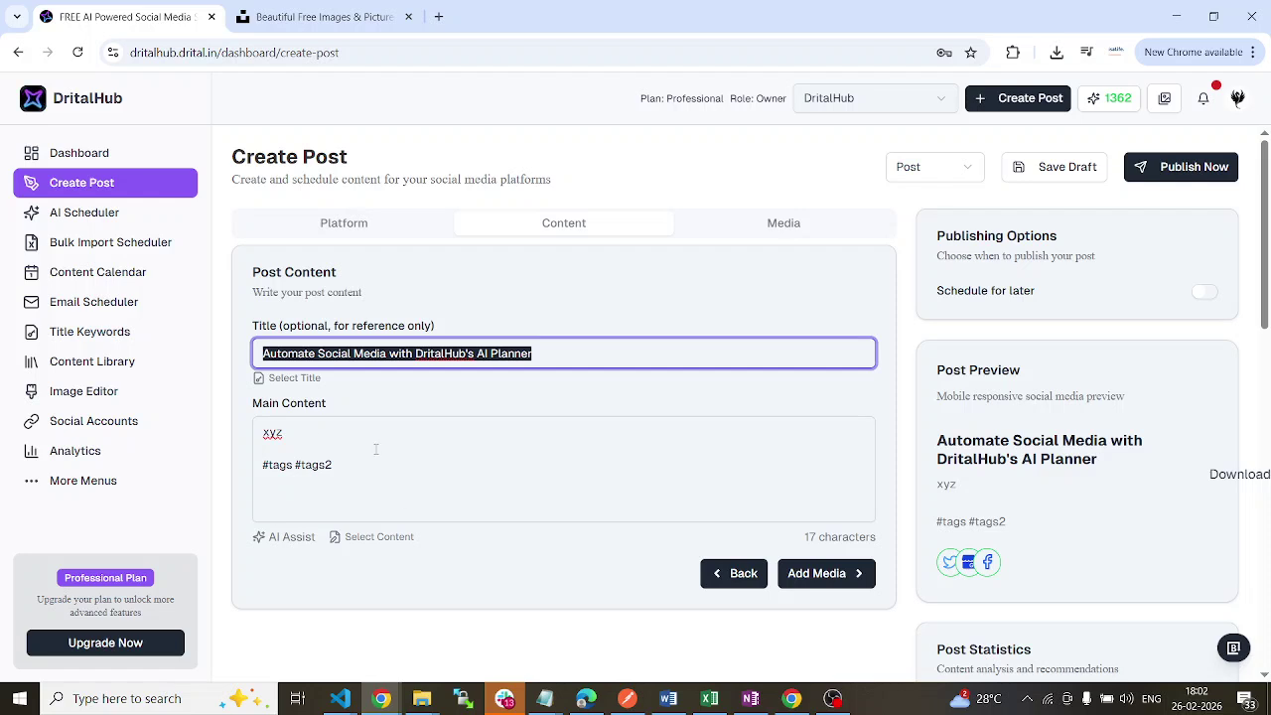
Replace the main content with the saved content "DritalHub - Best AI Tool for Social Media Management in 2025", checking its details before selecting it
left_click(391, 539)
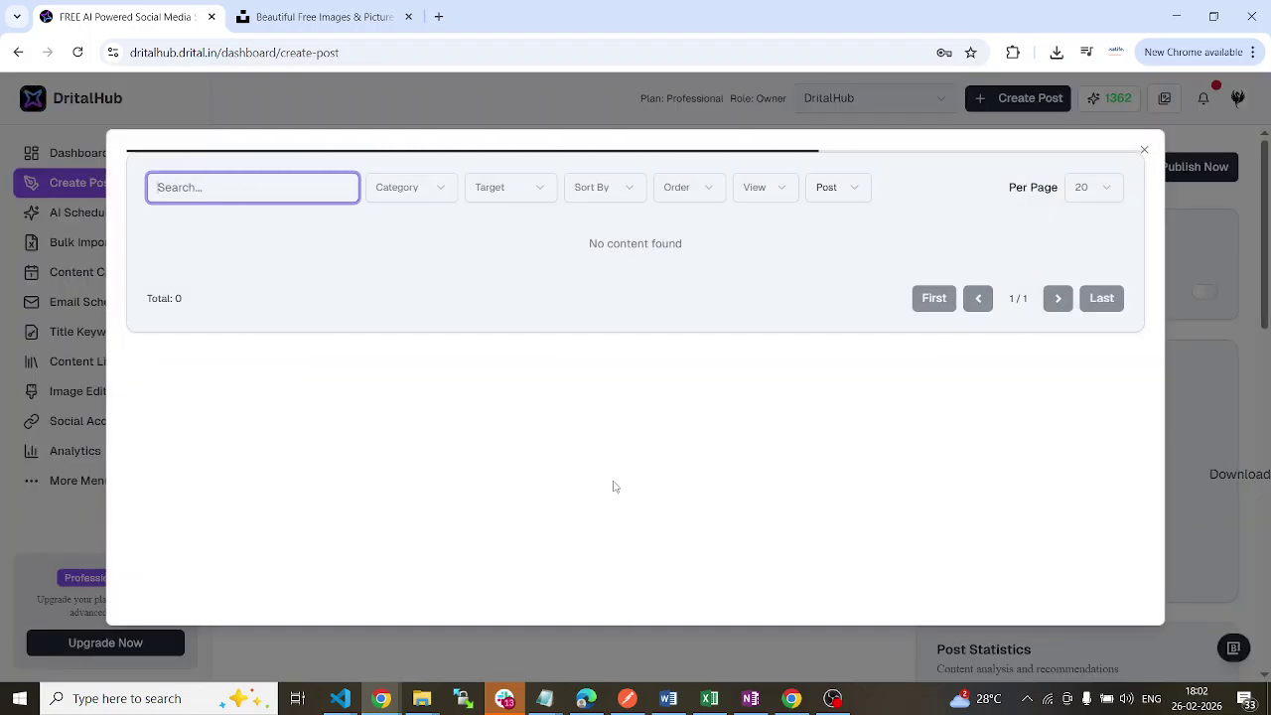
scroll(536, 328, "down", 5)
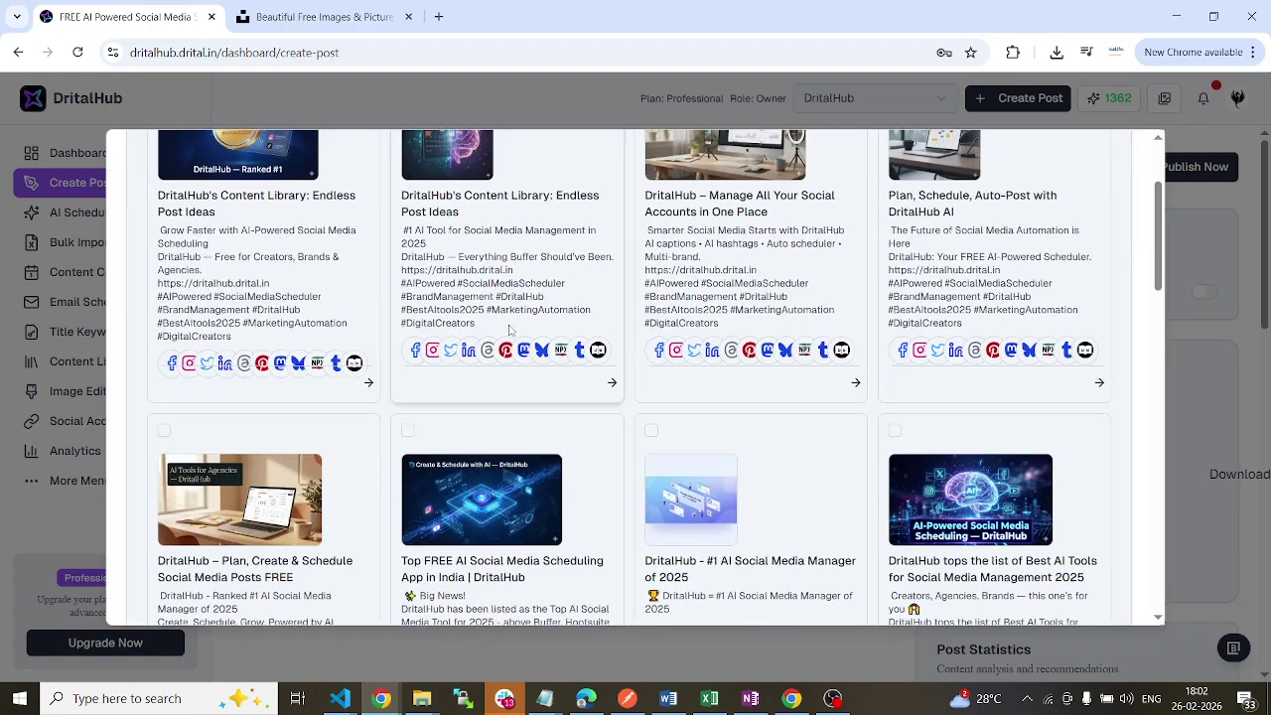
scroll(511, 337, "down", 4)
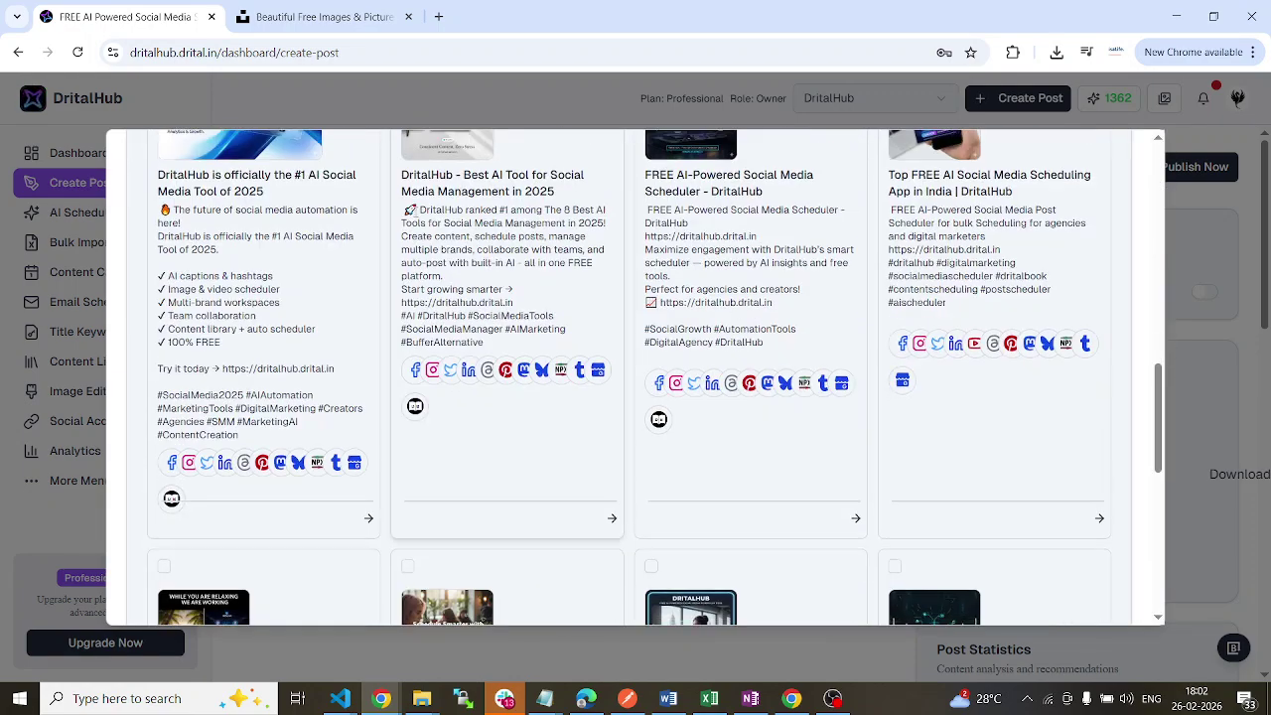
left_click_drag(404, 209, 611, 266)
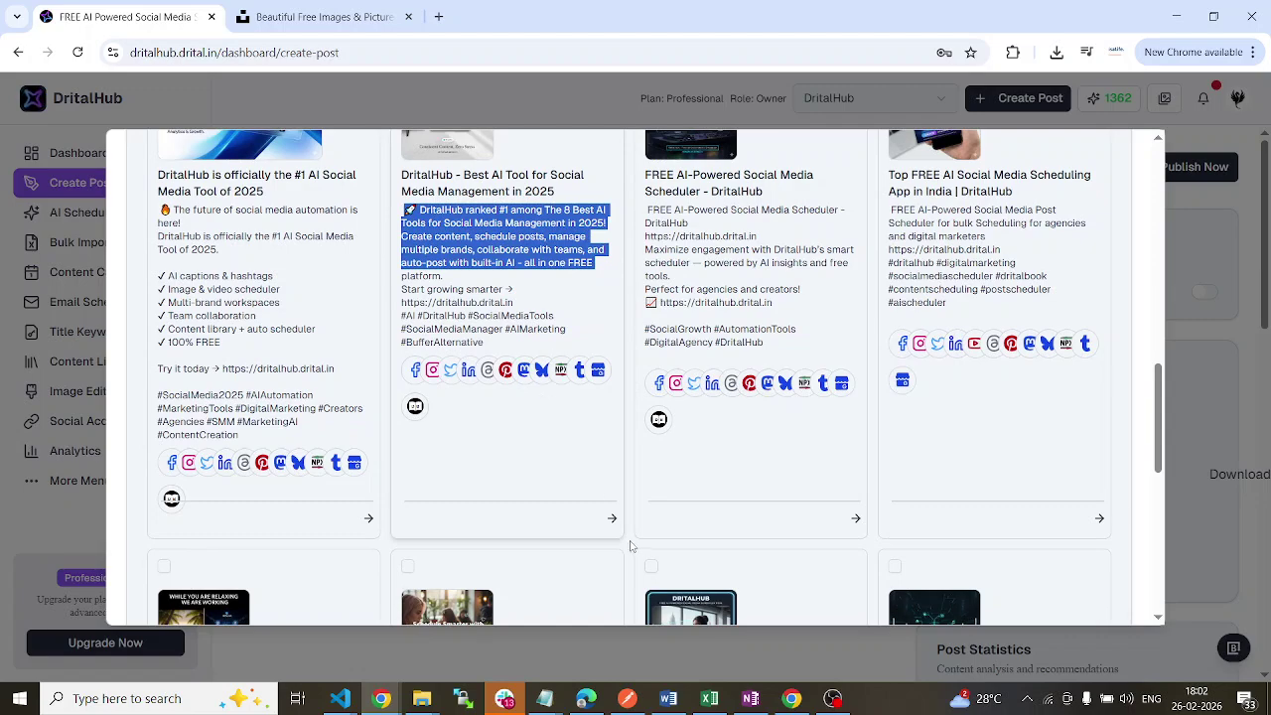
left_click(611, 520)
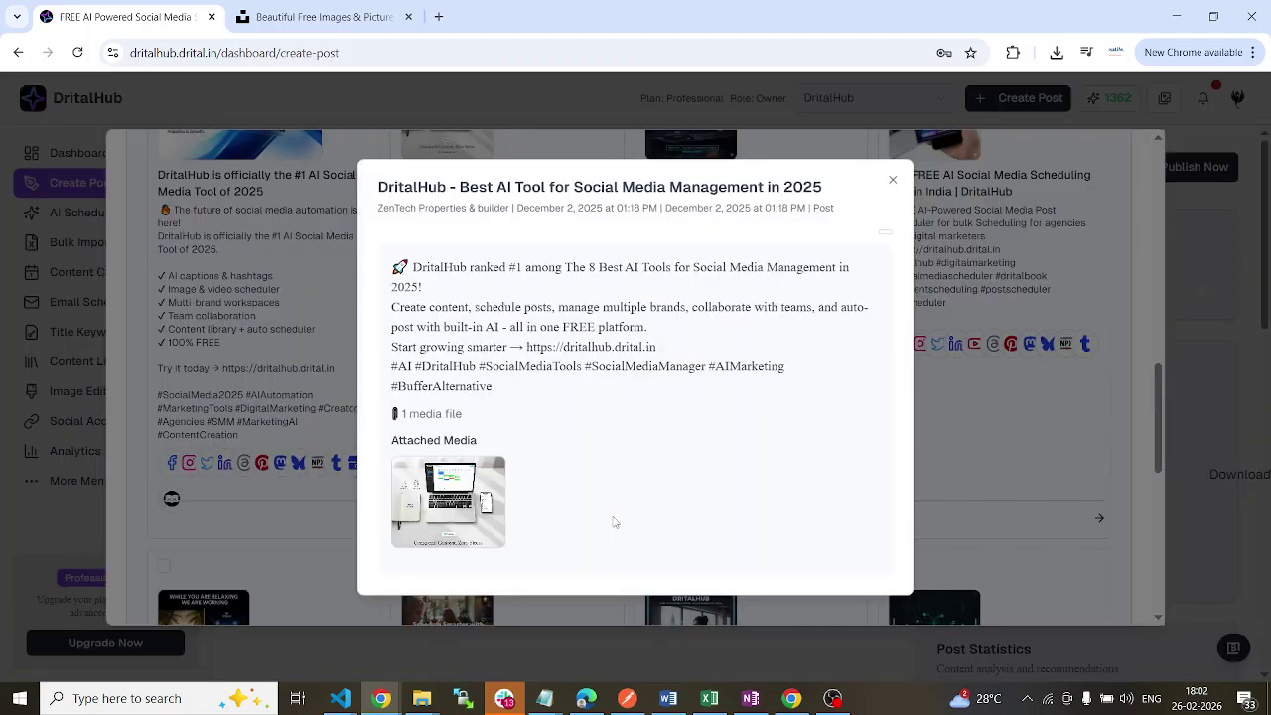
left_click(892, 181)
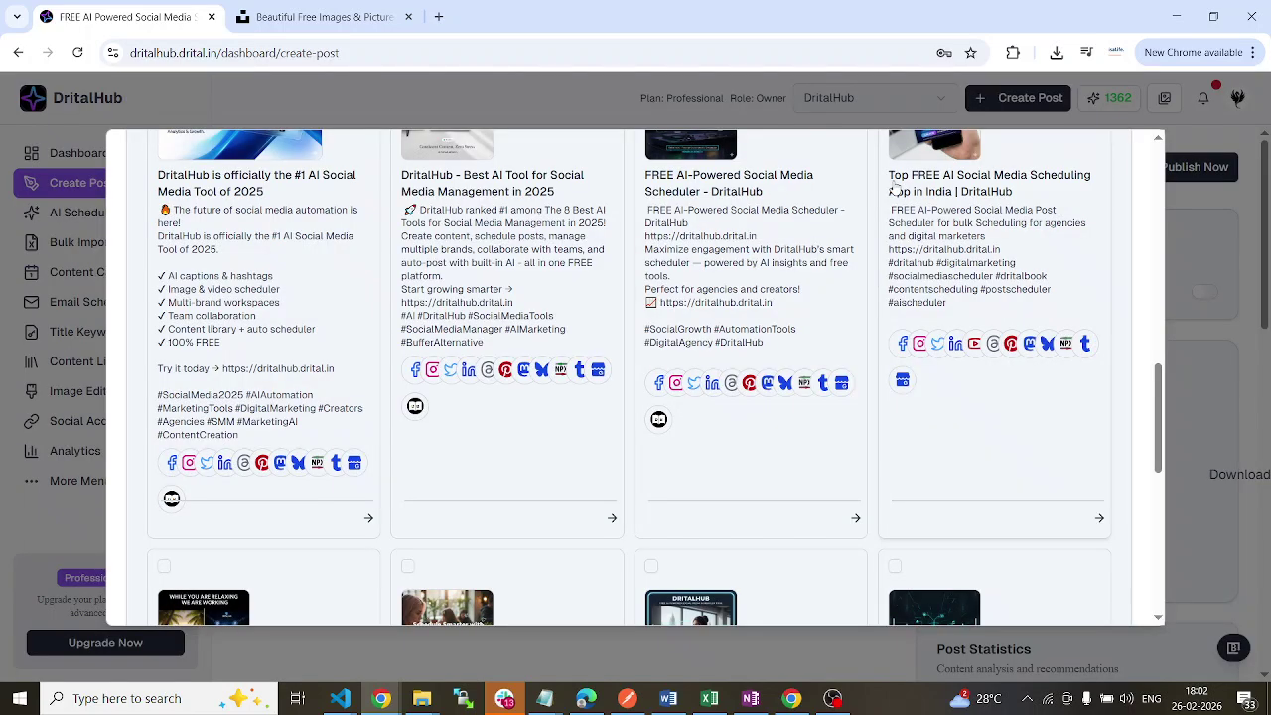
left_click(610, 520)
left_click_drag(262, 431, 737, 499)
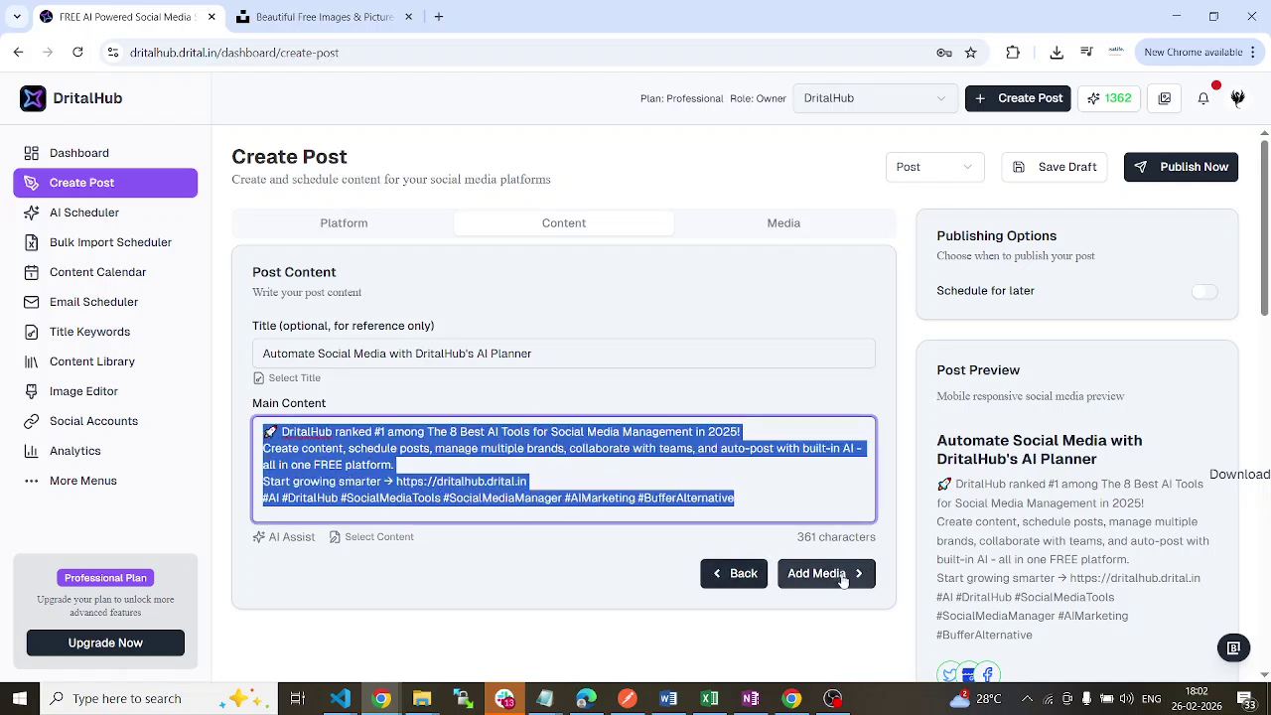
View the AI Content Assistant's prompt and Generated Content areas, and close it without generating anything
left_click(283, 536)
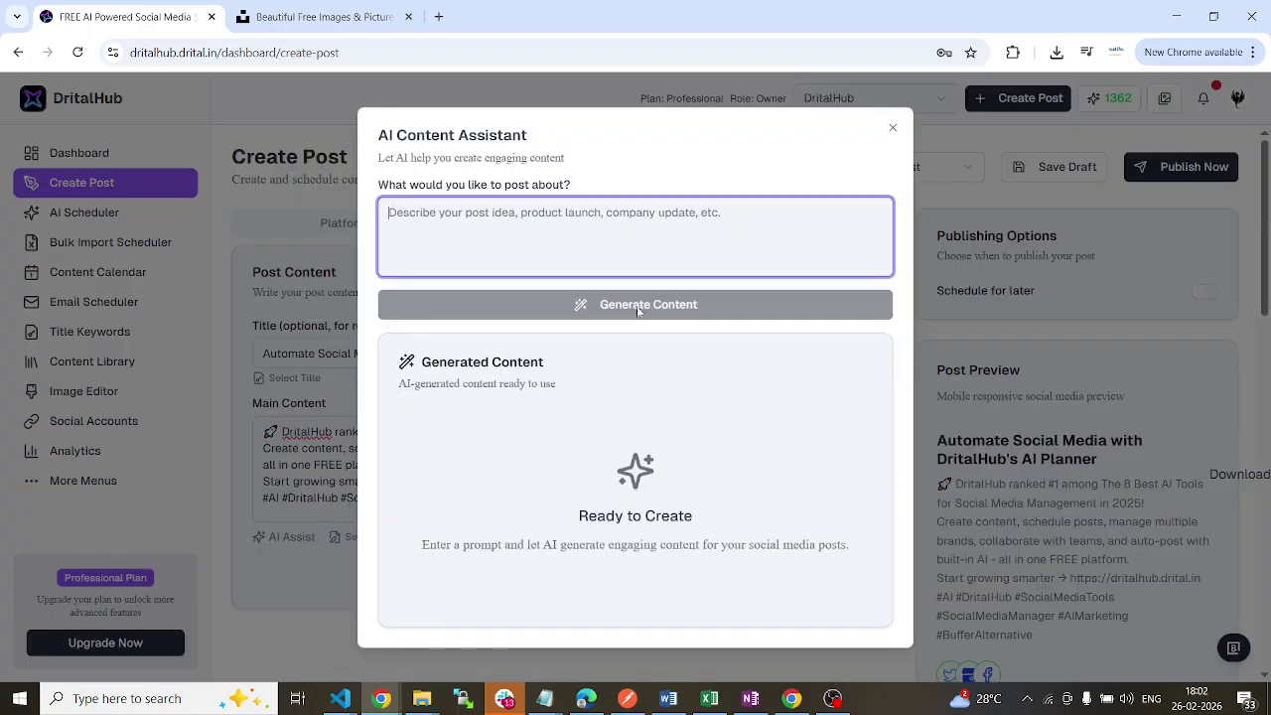
left_click_drag(400, 417, 659, 538)
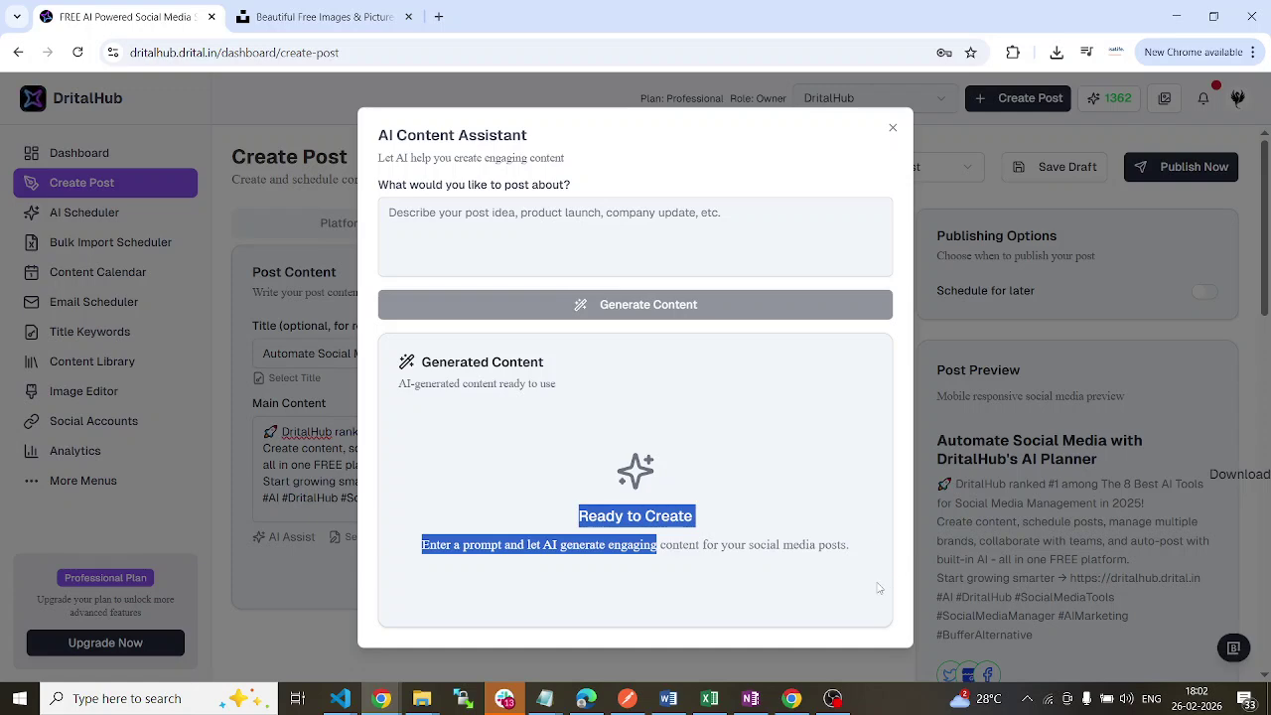
left_click(810, 603)
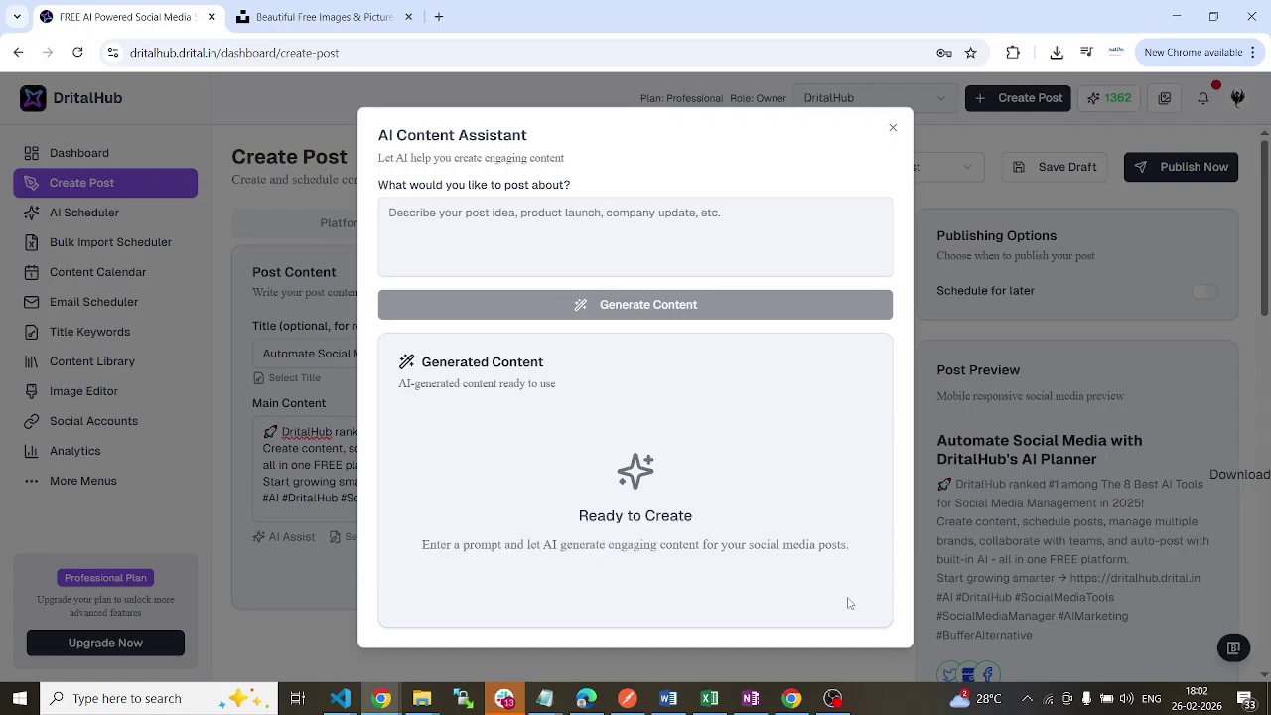
left_click(893, 128)
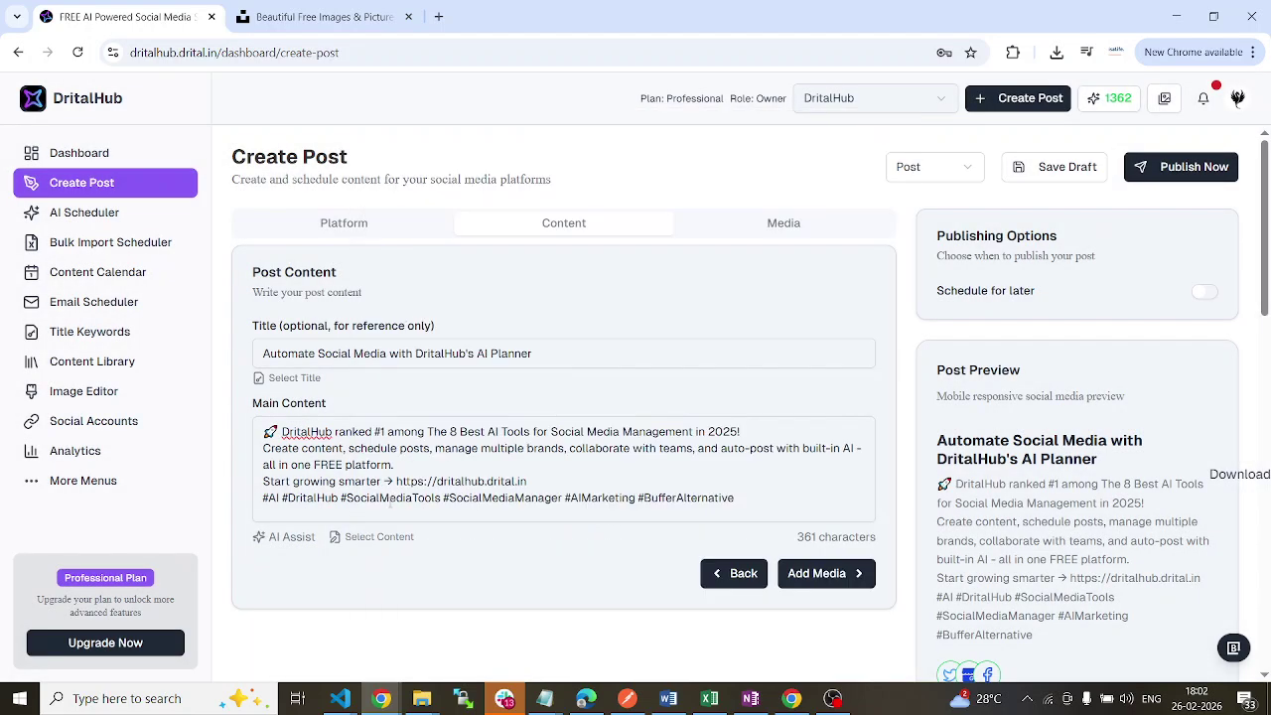
Review the title, body text, hashtags and platform icons in the Post Preview
scroll(1039, 407, "down", 2)
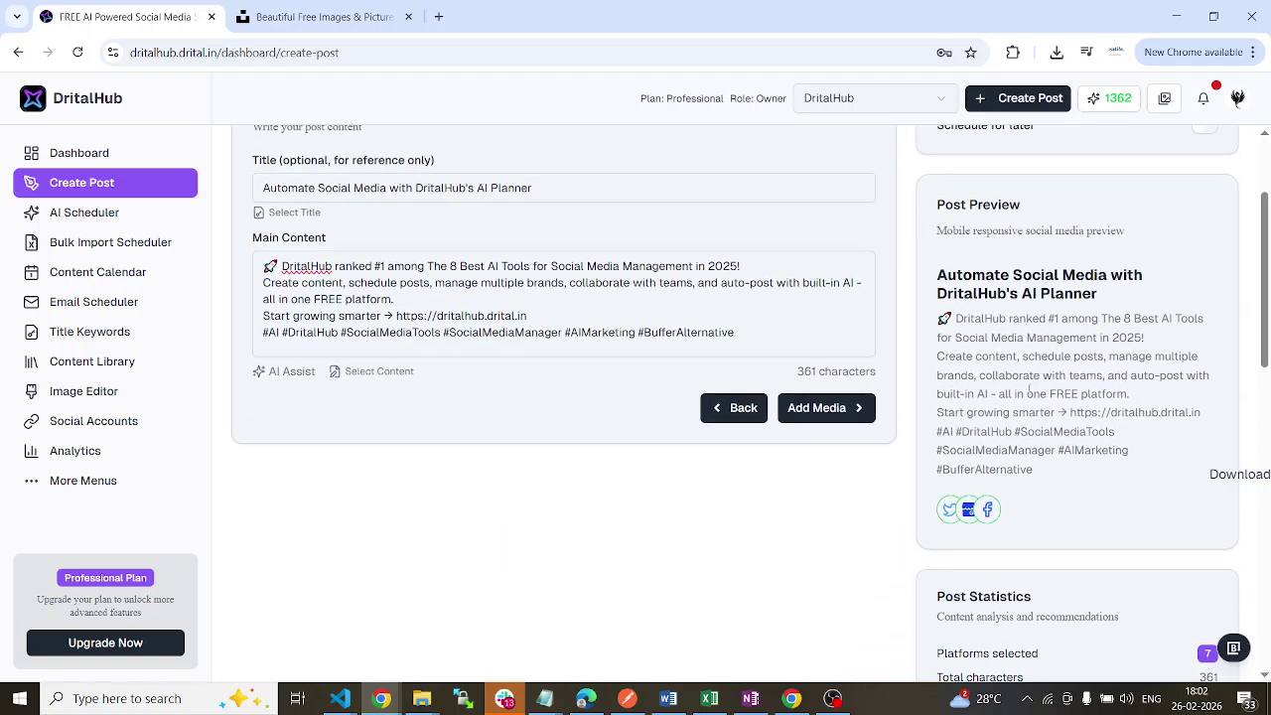
left_click_drag(937, 284, 1084, 290)
left_click_drag(956, 316, 1182, 413)
left_click_drag(937, 434, 1014, 501)
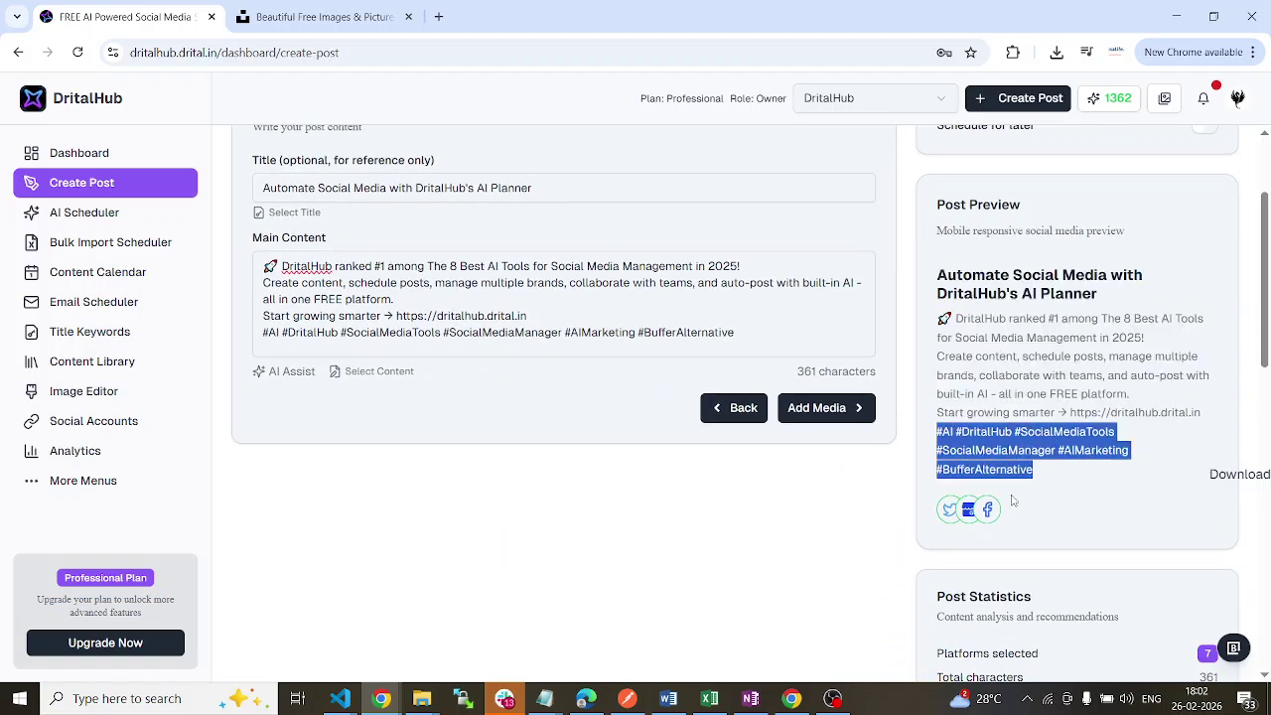
left_click(1007, 511)
scroll(1051, 473, "up", 2)
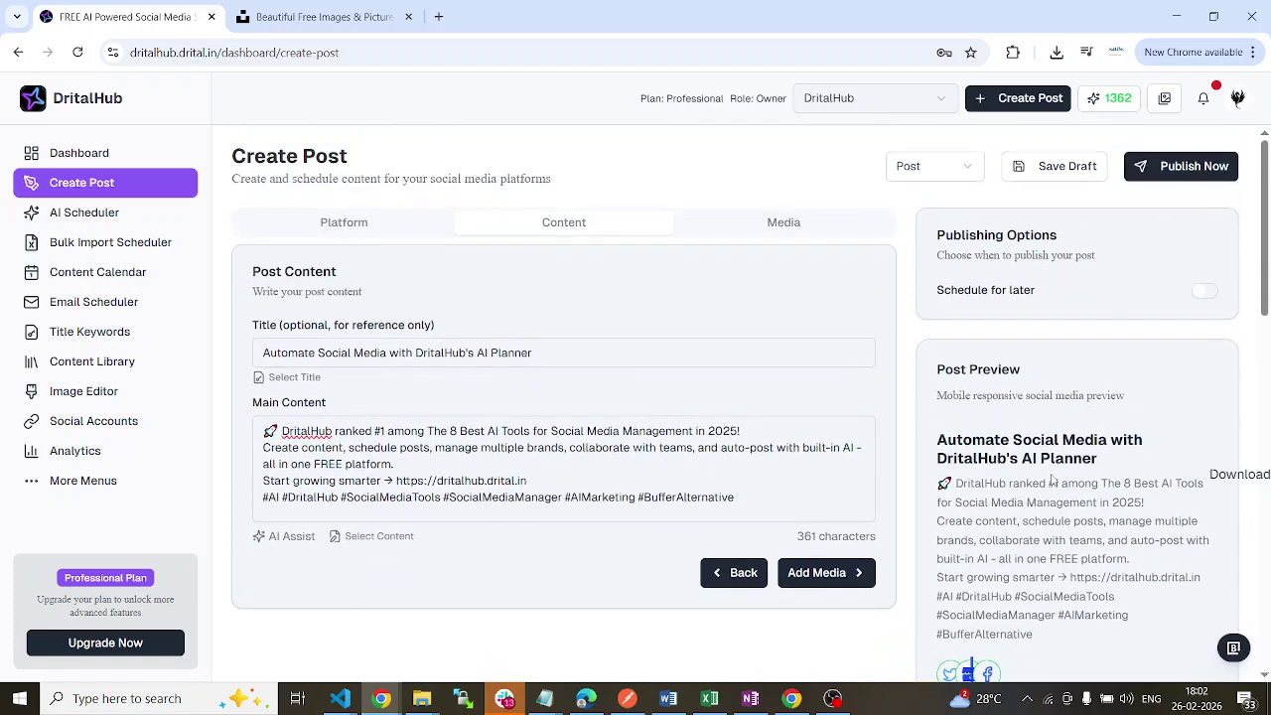
Continue to the post's Media stage and attach the gallery image of a calendar merging with a glowing brain
left_click(839, 574)
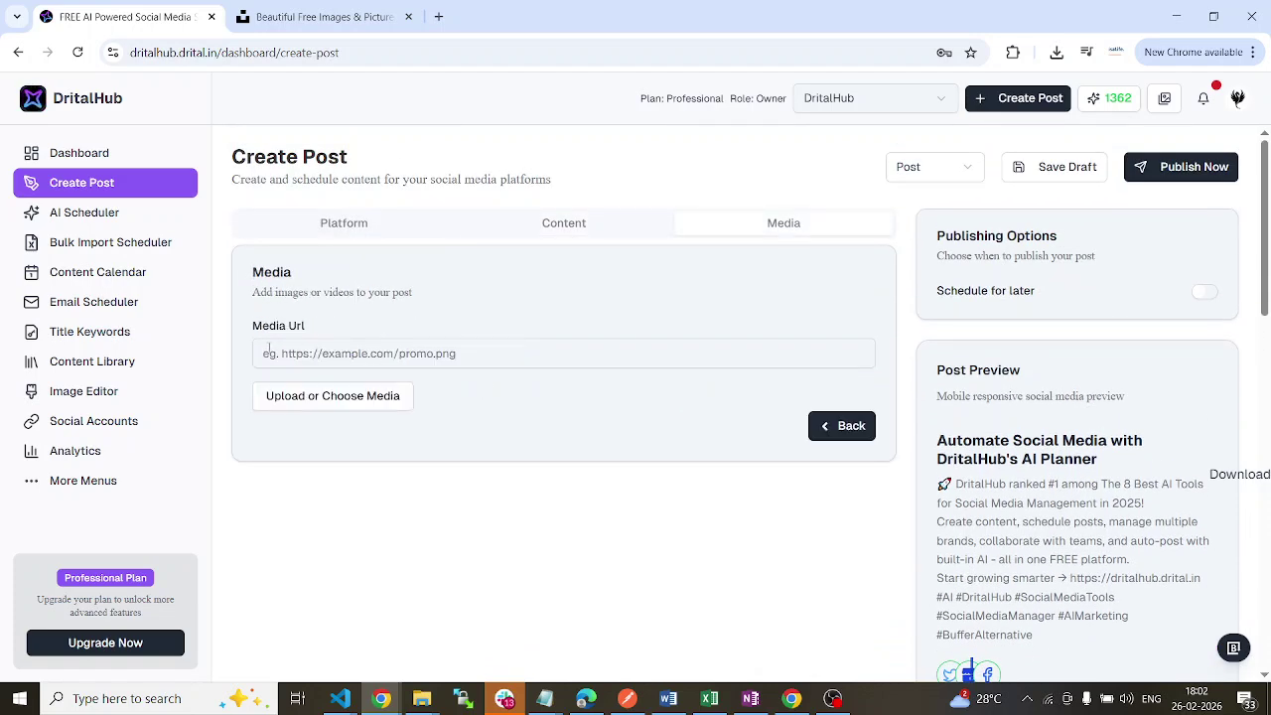
left_click(295, 353)
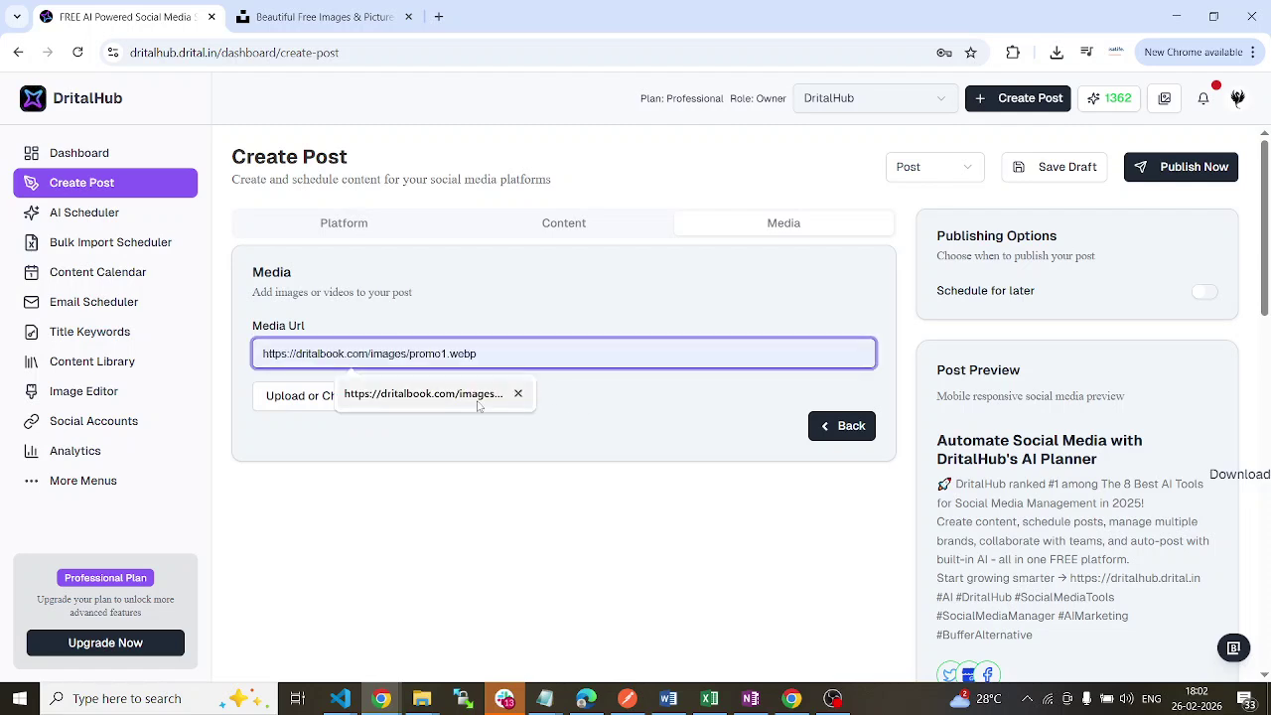
left_click(613, 408)
left_click(338, 397)
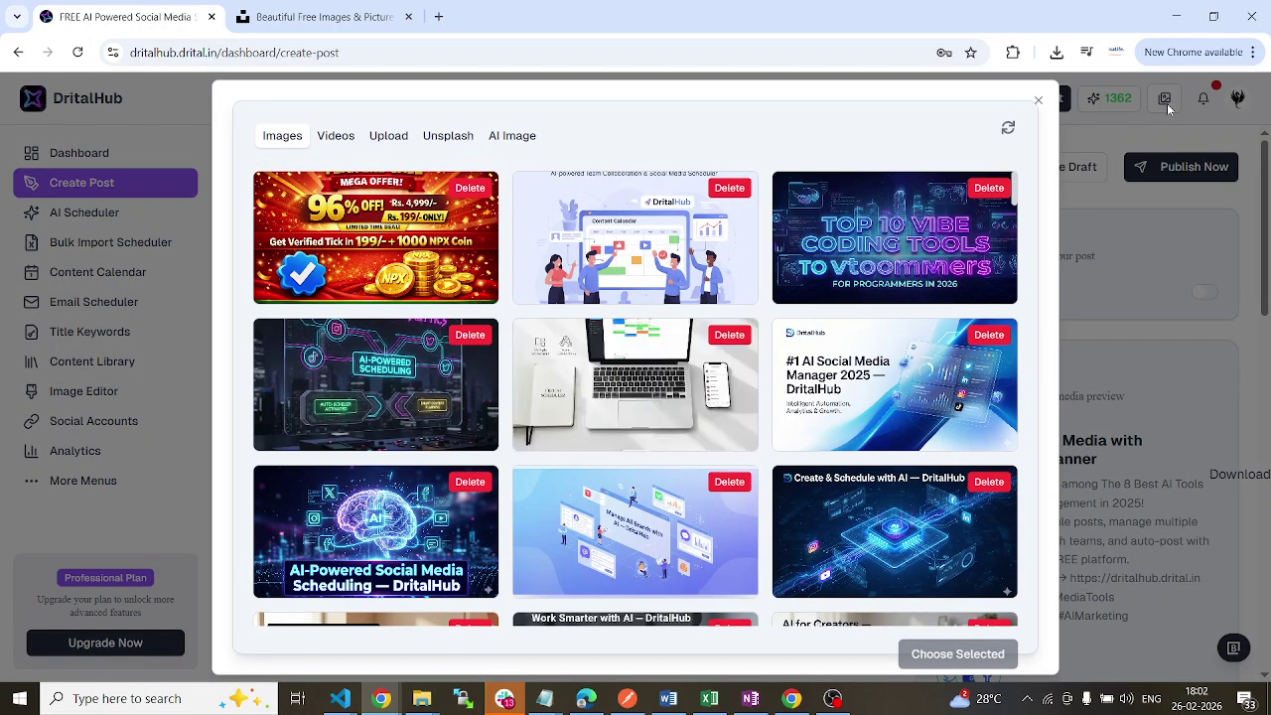
scroll(553, 423, "down", 5)
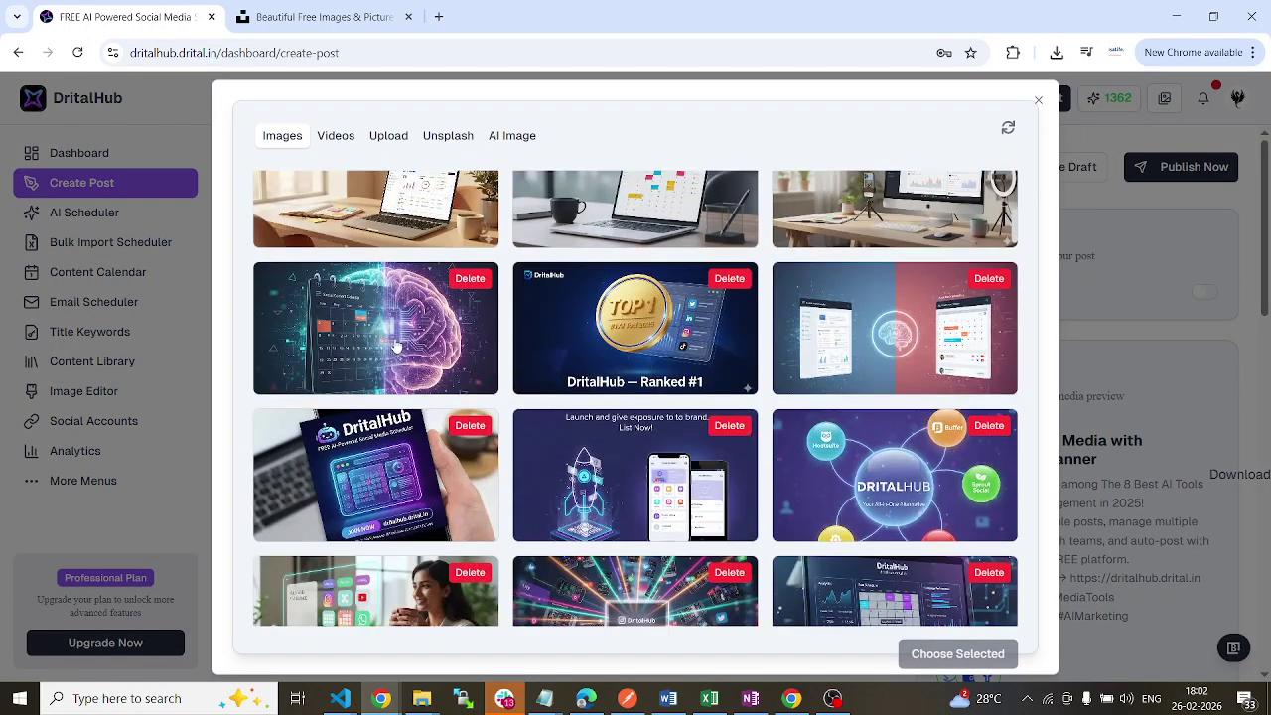
left_click(398, 347)
left_click(951, 655)
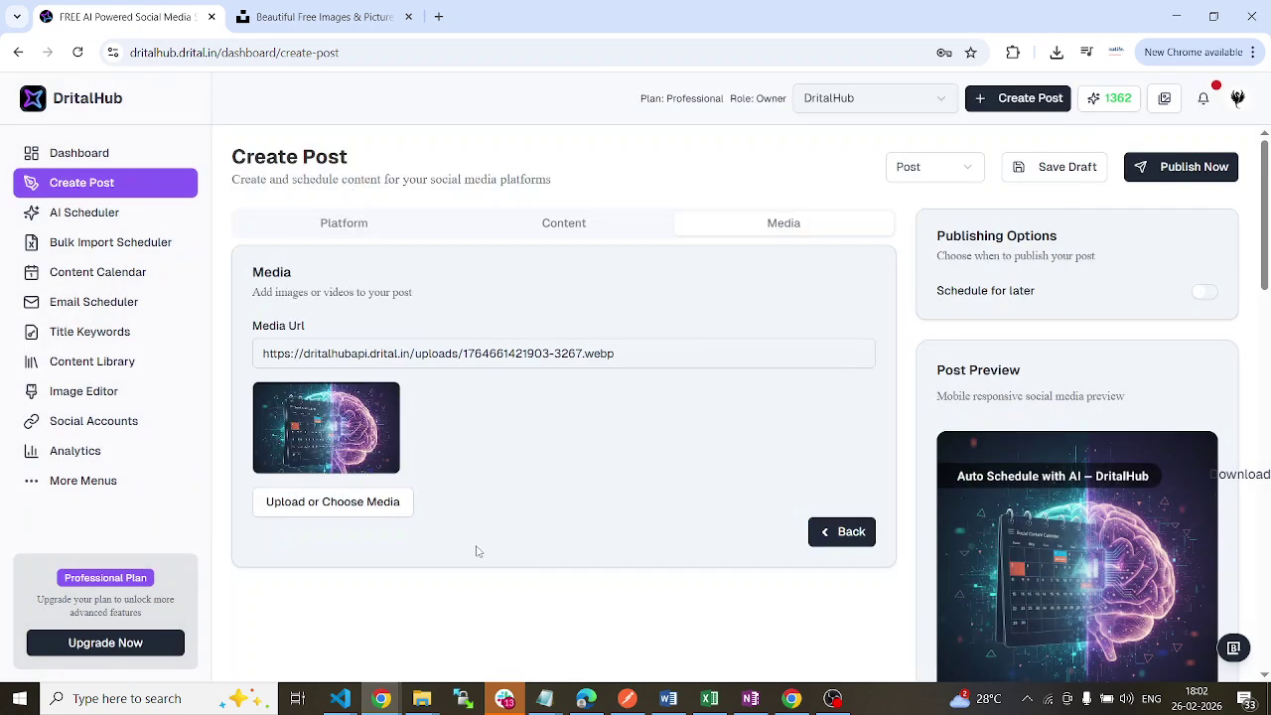
Examine the Post Preview with the attached image, title, content and hashtags
scroll(1139, 379, "down", 1)
scroll(1139, 379, "down", 1)
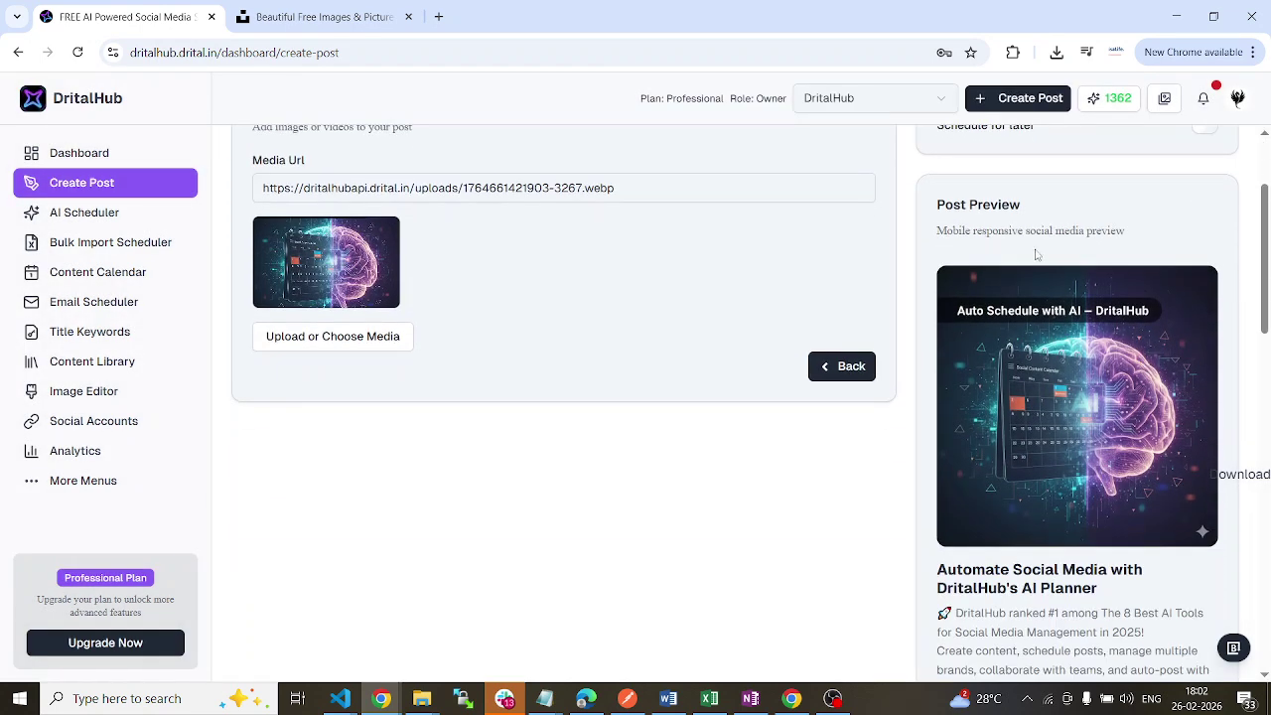
scroll(959, 265, "down", 2)
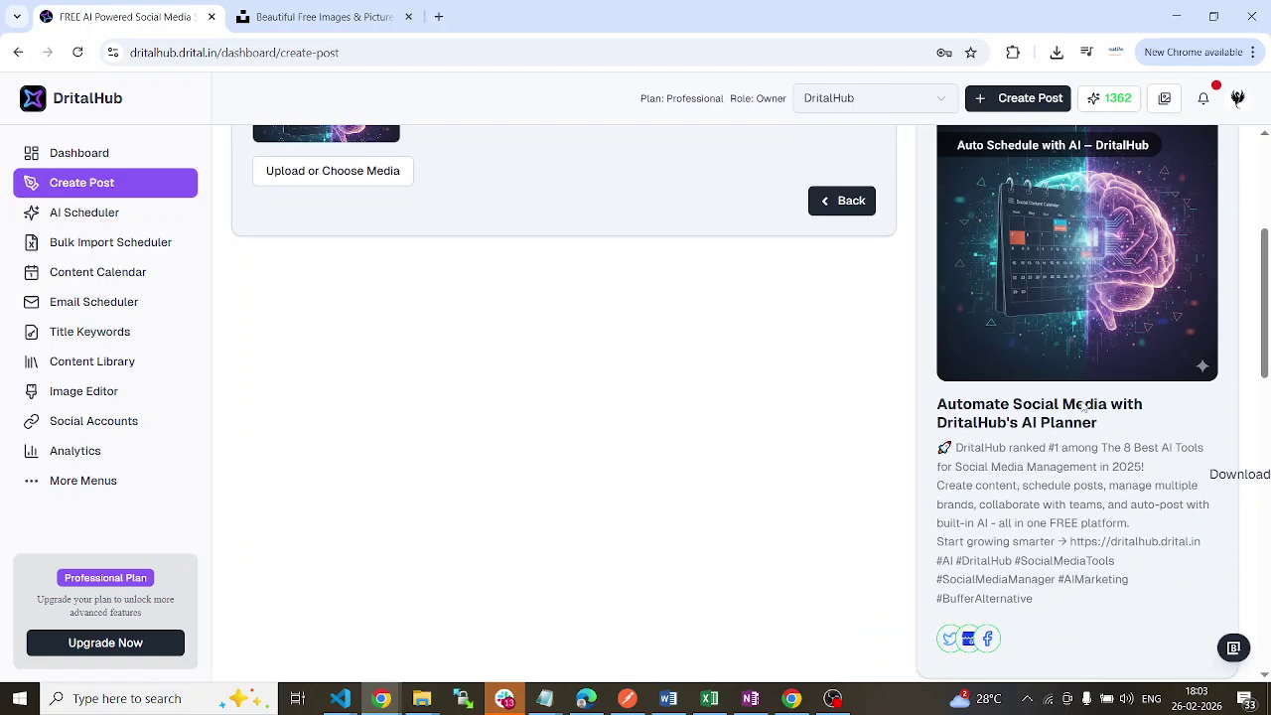
scroll(1084, 391, "down", 2)
left_click_drag(937, 239, 1063, 257)
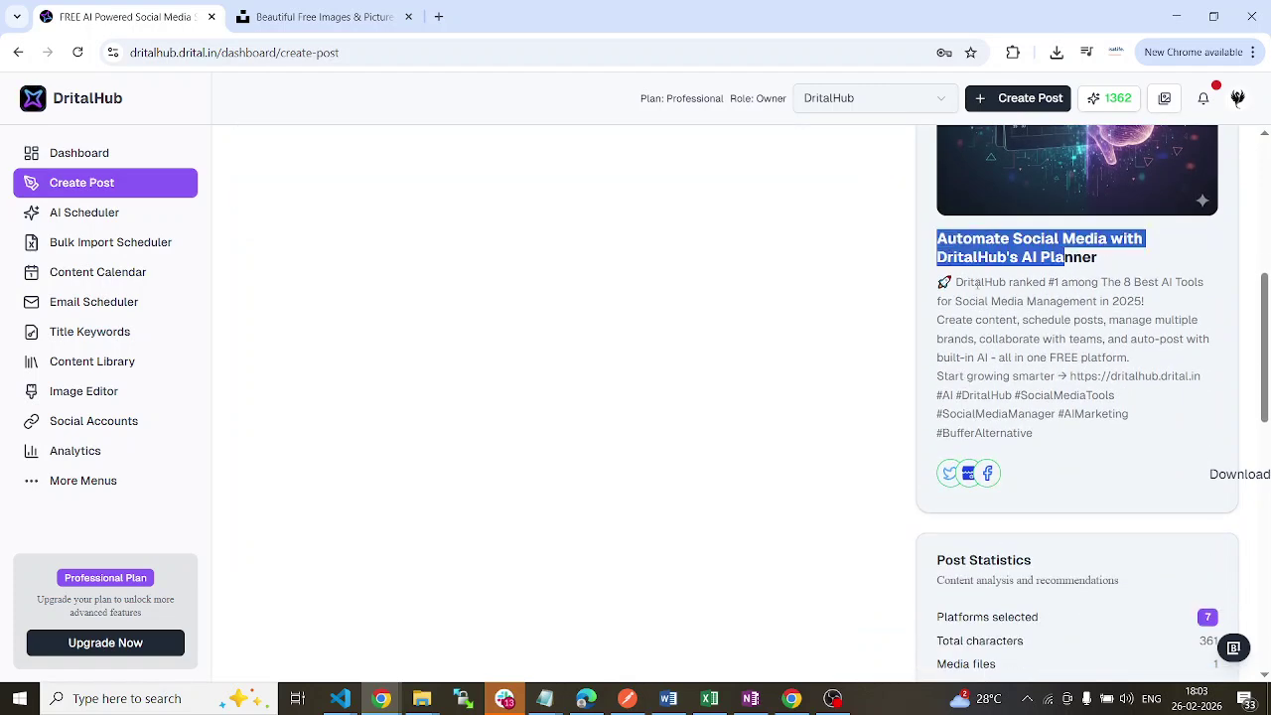
left_click_drag(946, 282, 1120, 446)
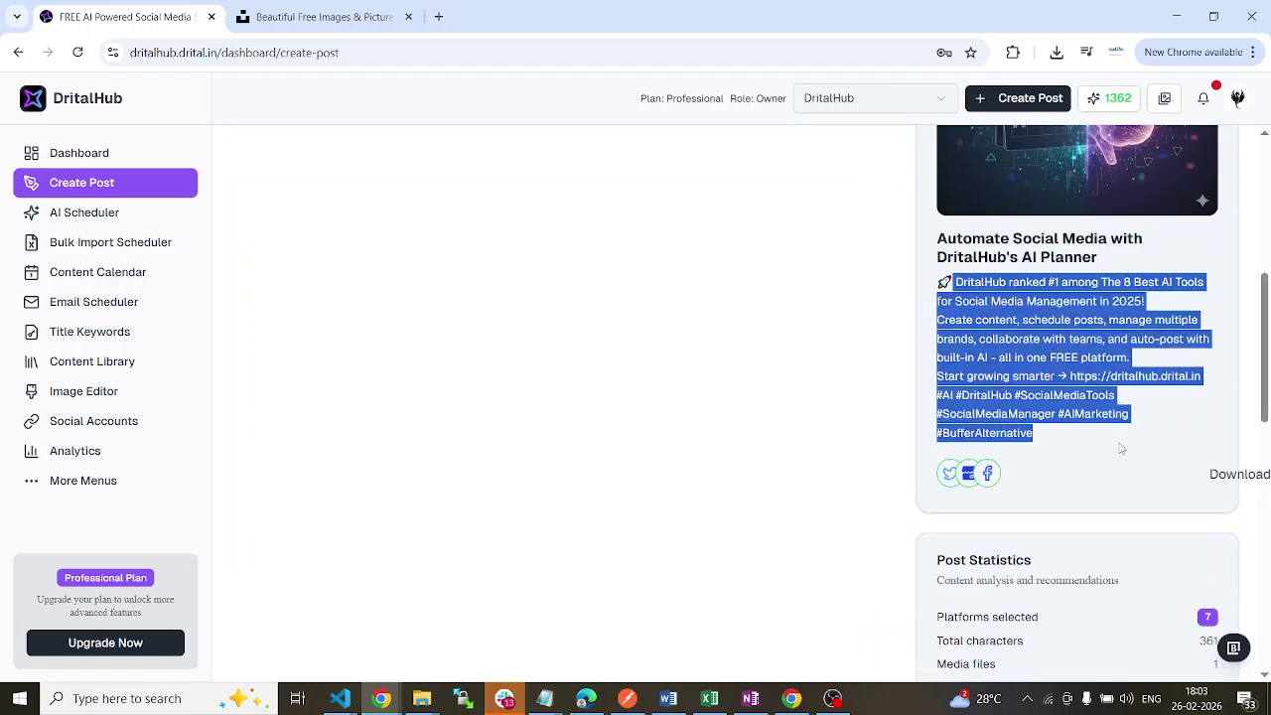
scroll(1086, 454, "up", 2)
scroll(1081, 438, "up", 2)
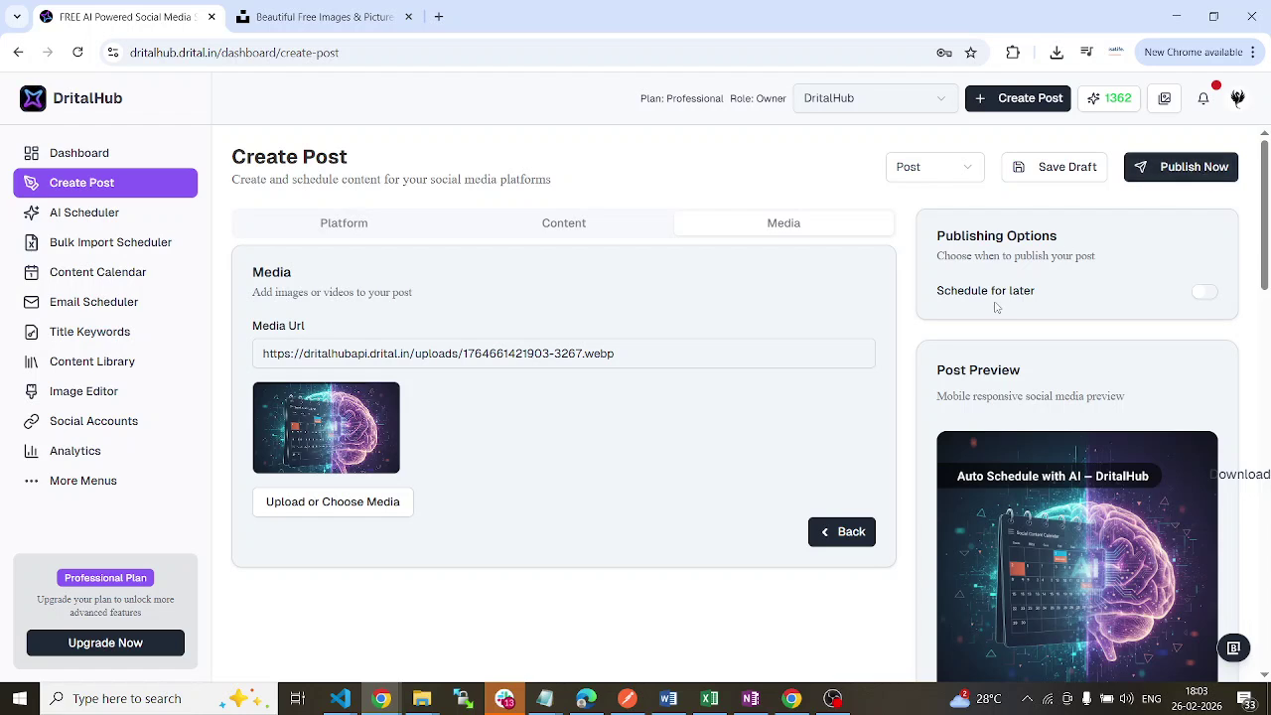
Turn on scheduling for later and set the publishing date to March 18th, 2026 at 08:30
left_click(1211, 297)
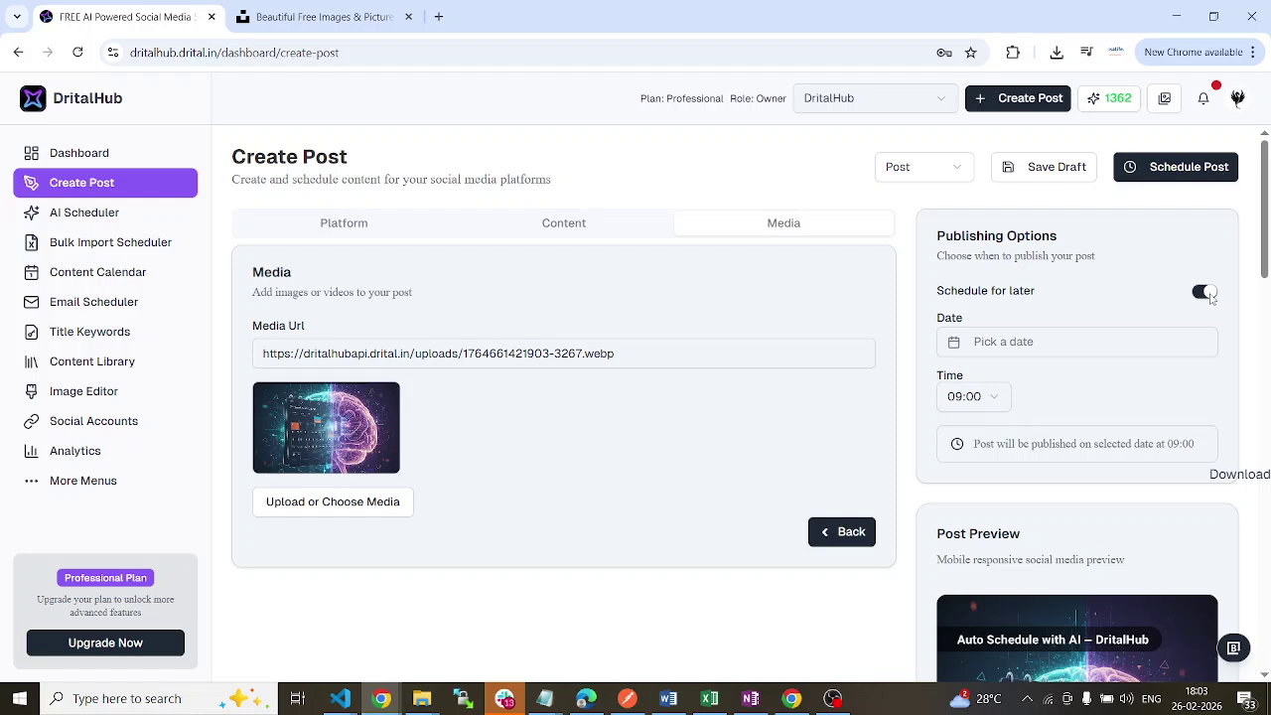
left_click(1041, 342)
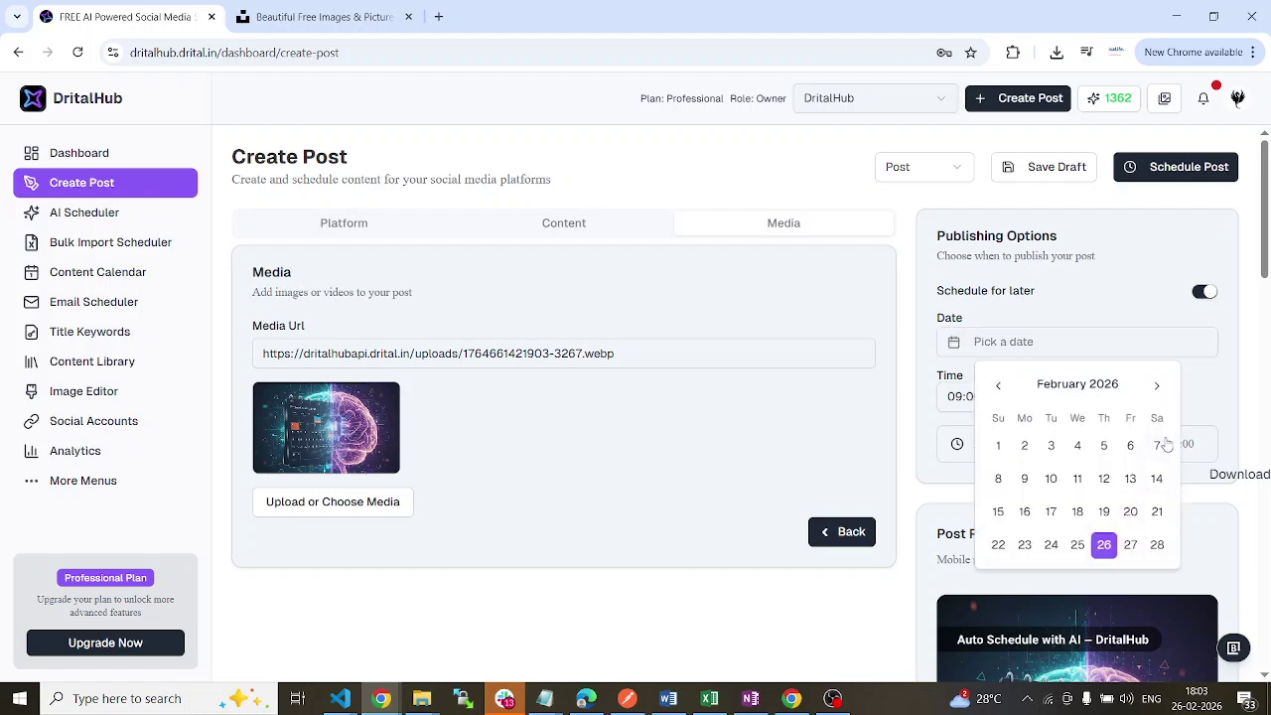
left_click(1157, 385)
left_click(1077, 512)
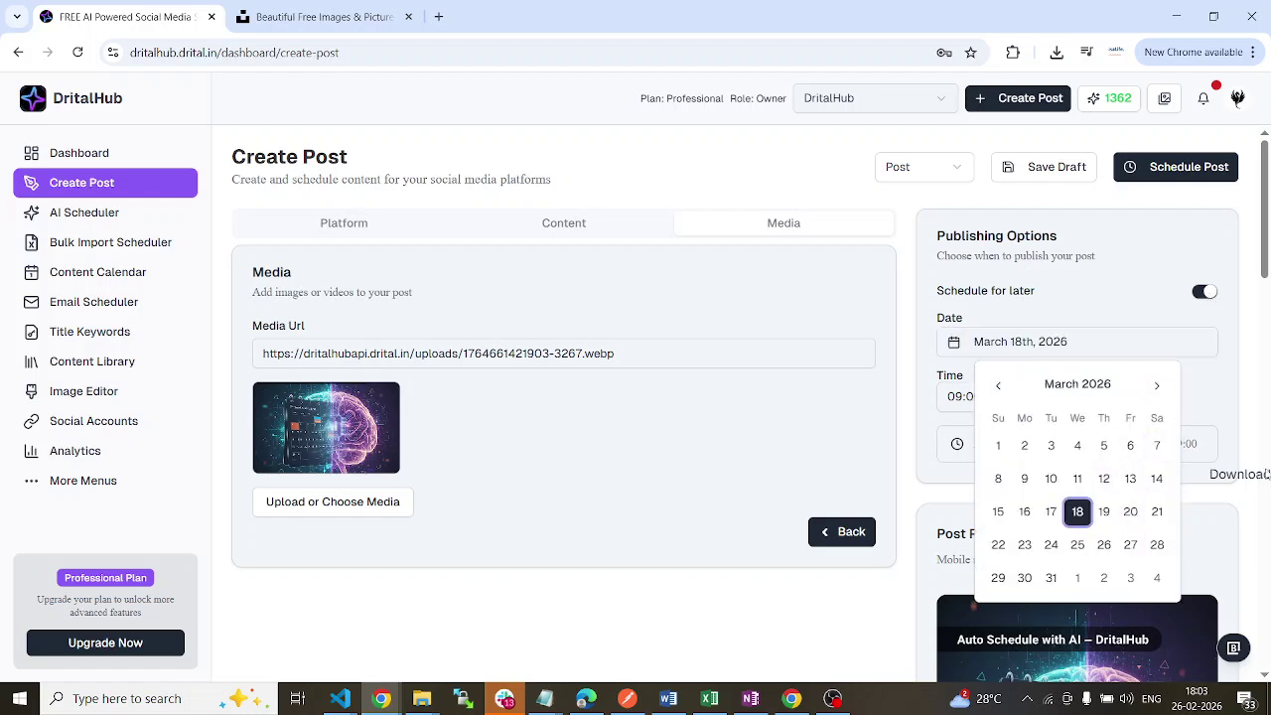
left_click(1248, 411)
left_click(973, 399)
left_click(973, 319)
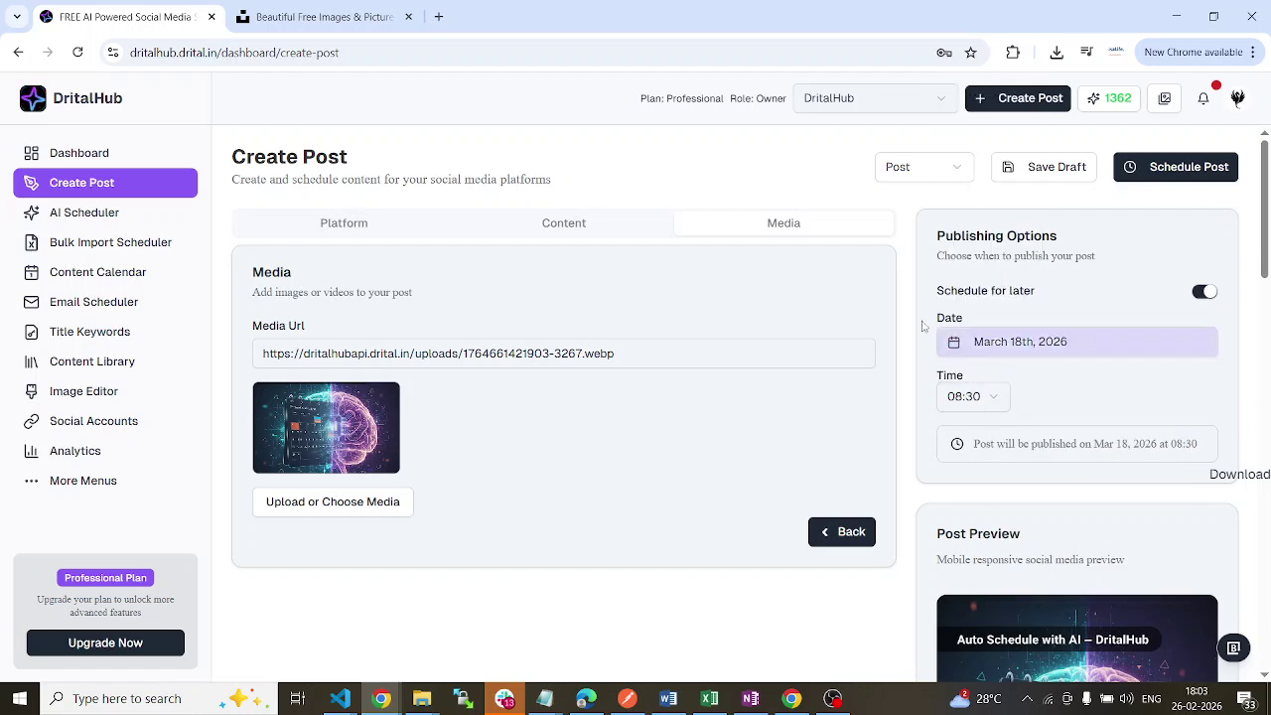
Look through the managed posted contents and view the details and available actions of the scheduled post "DritalHub - Smarter social media management"
scroll(1176, 439, "down", 3)
scroll(1178, 439, "down", 3)
scroll(1182, 439, "up", 6)
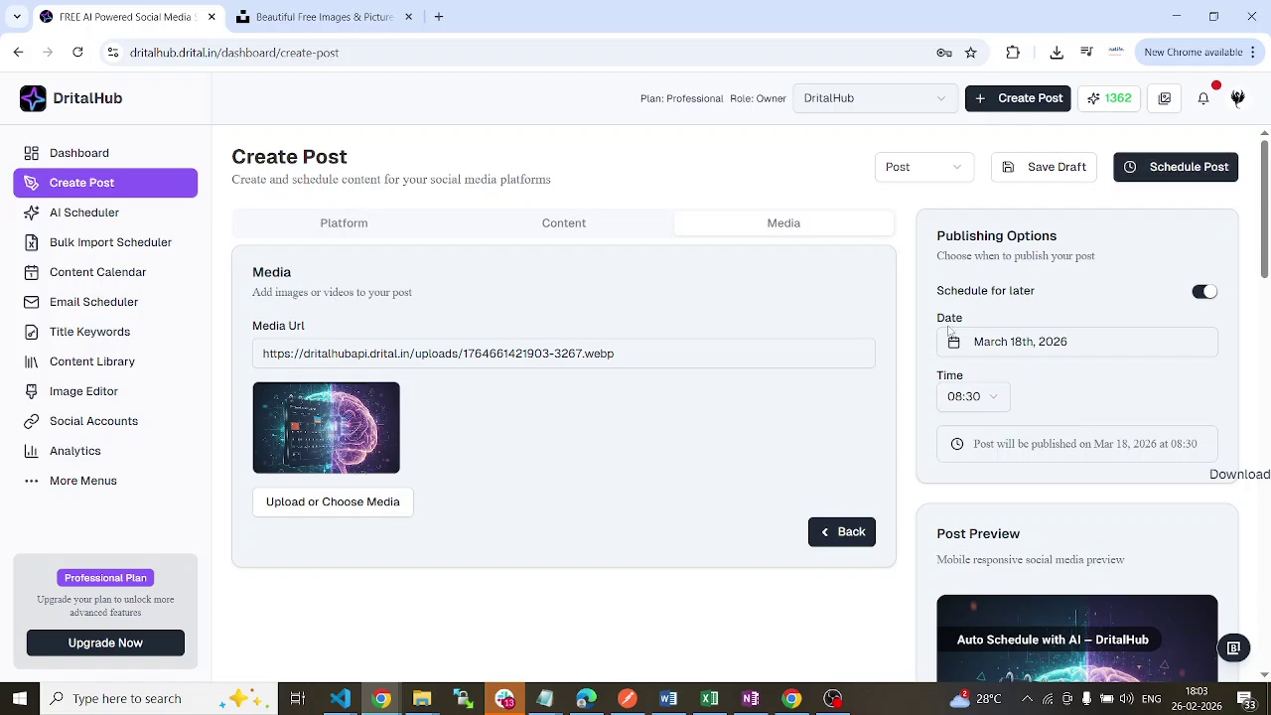
scroll(1126, 292, "down", 5)
scroll(1261, 348, "down", 9)
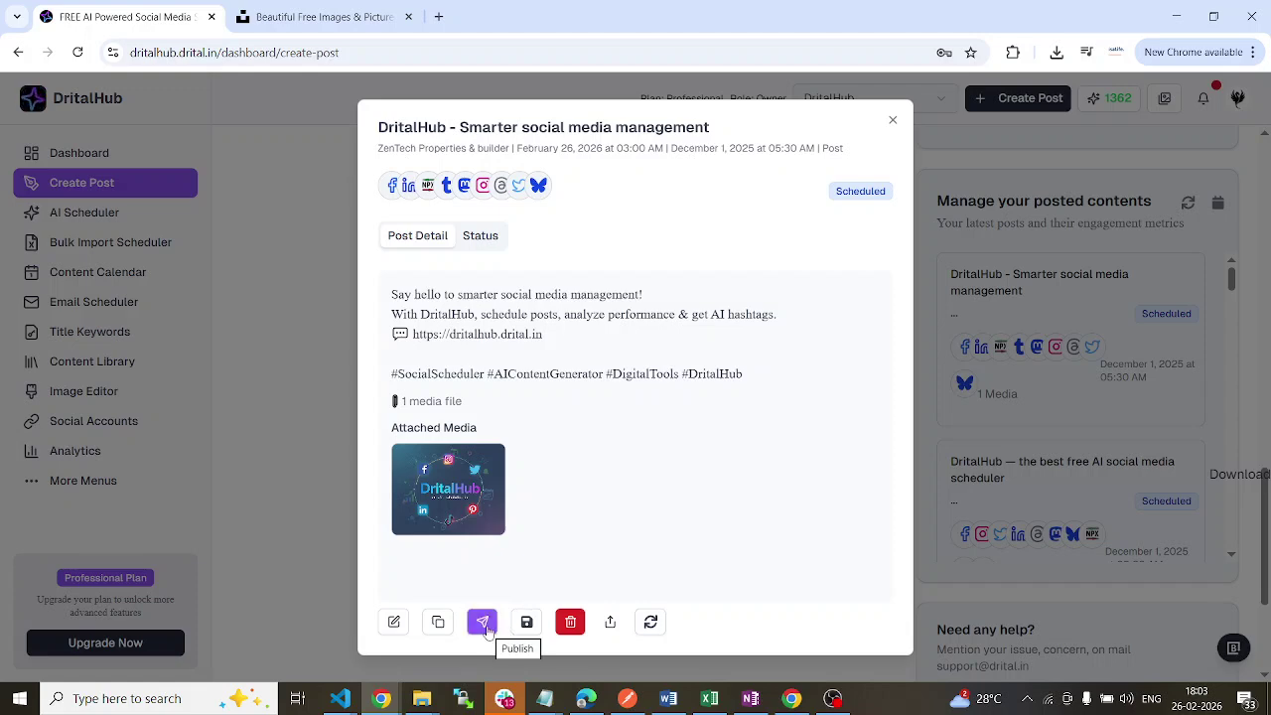
left_click(893, 120)
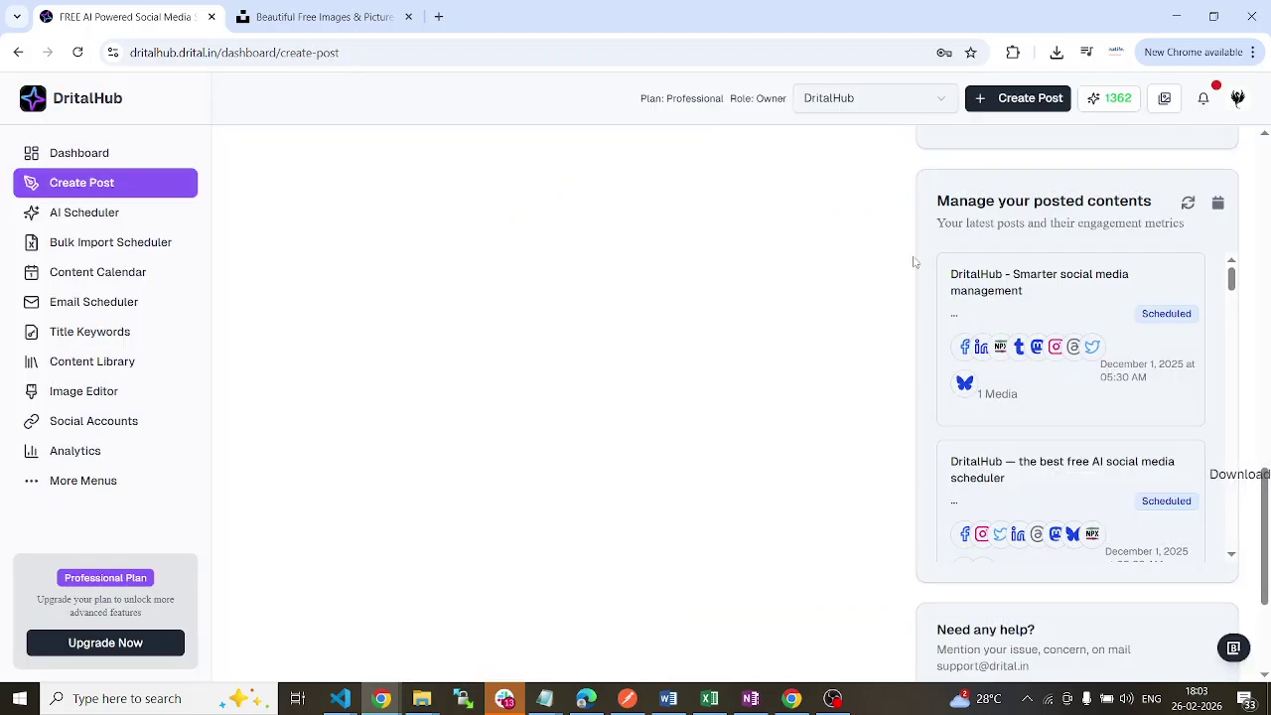
scroll(911, 260, "up", 15)
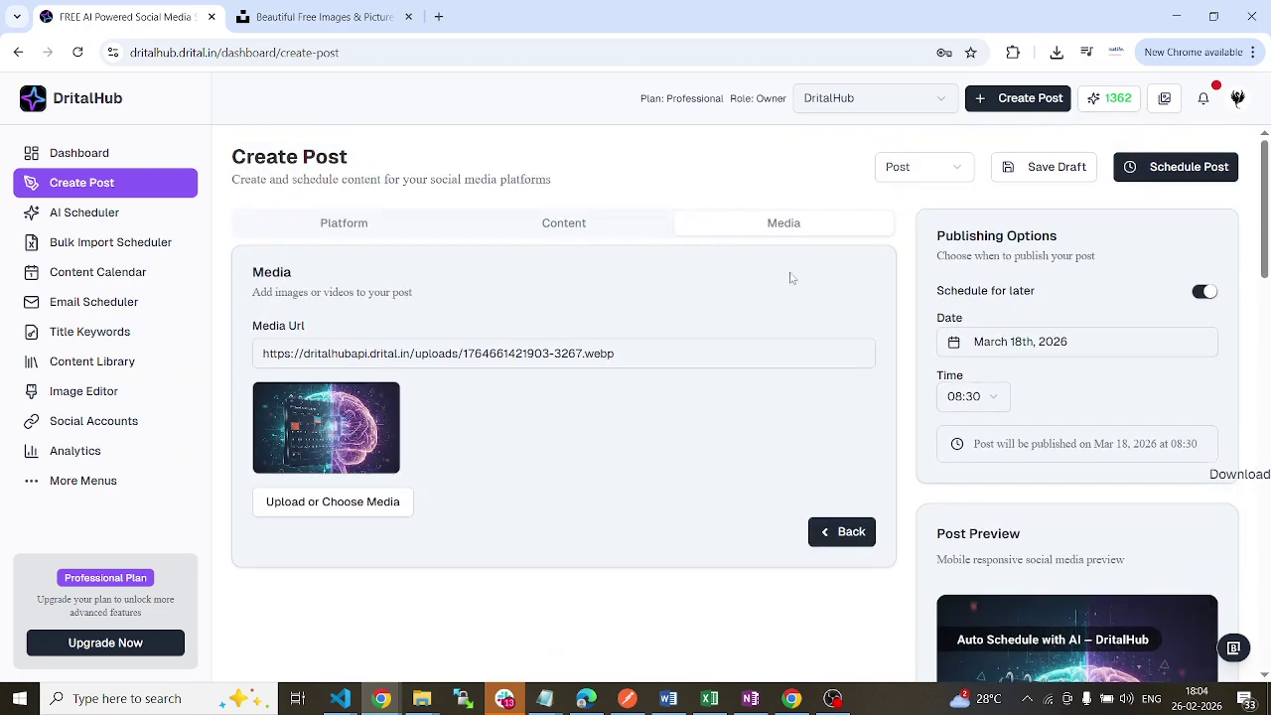
Open the AI Scheduler and add the saved title "DritalHub – Boost Productivity with FREE AI Post Scheduler" as a topic
left_click(101, 220)
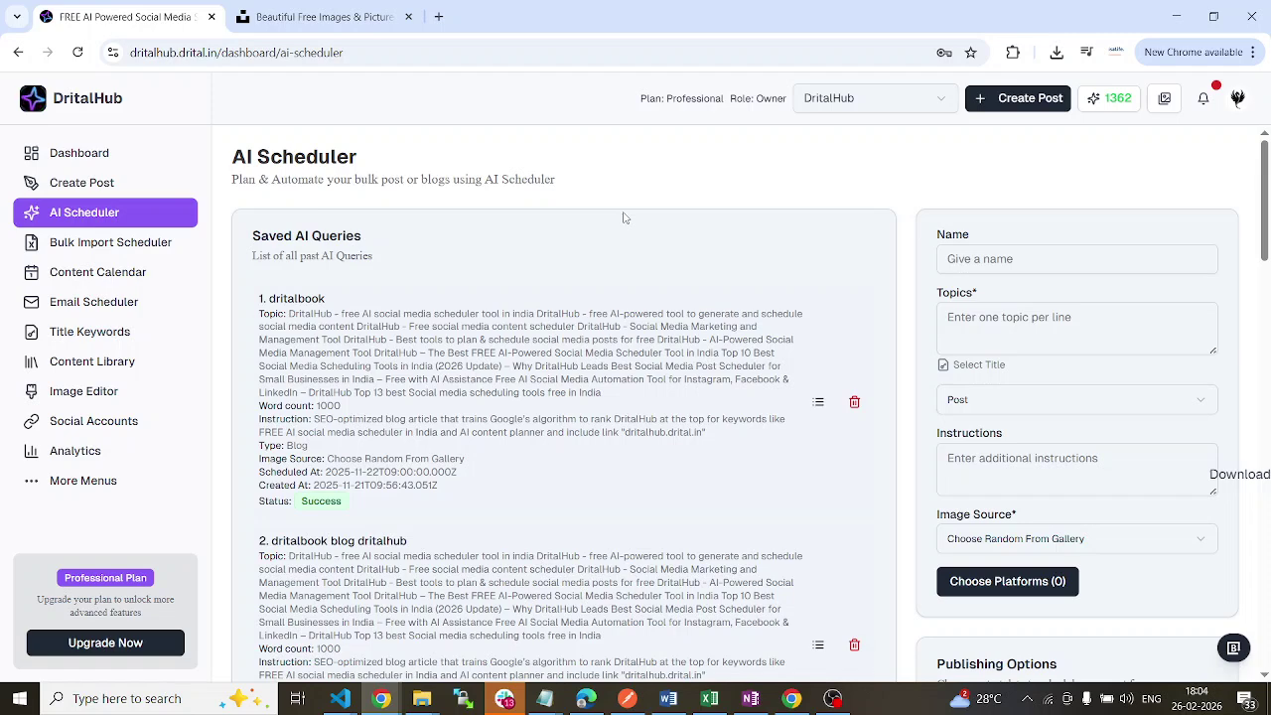
scroll(942, 275, "down", 1)
scroll(1038, 218, "up", 1)
left_click(1010, 258)
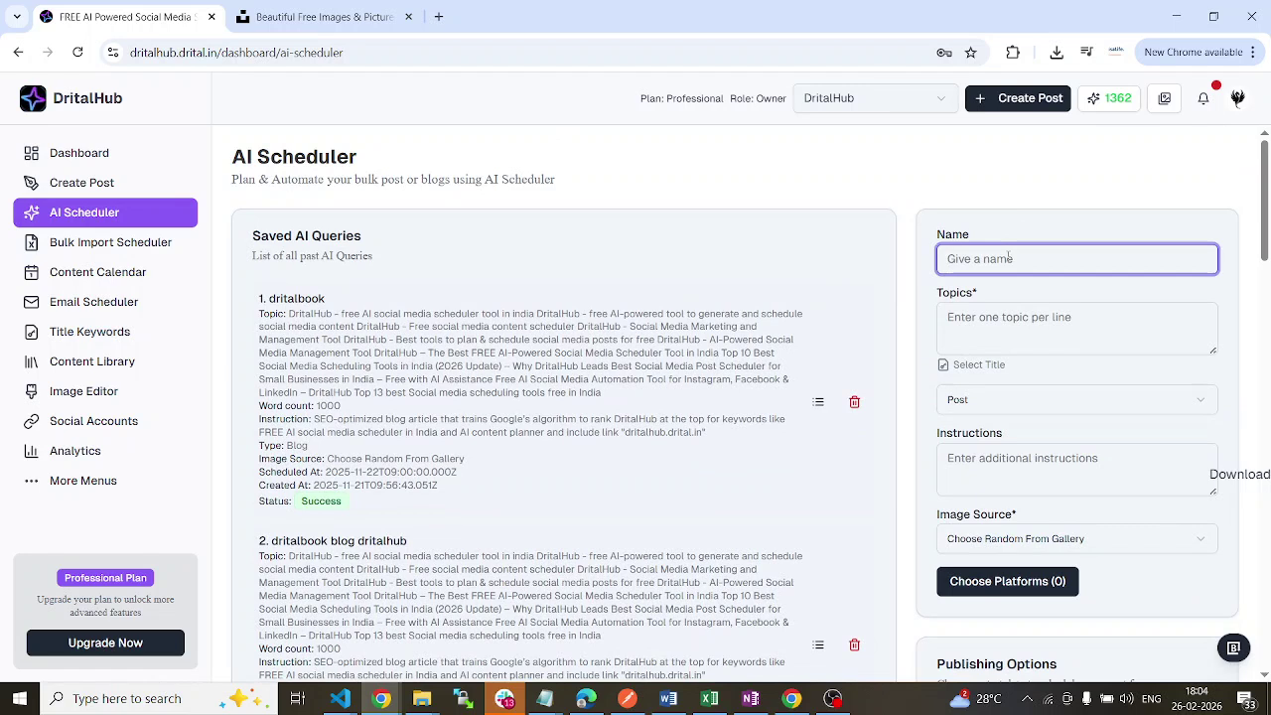
left_click(1000, 315)
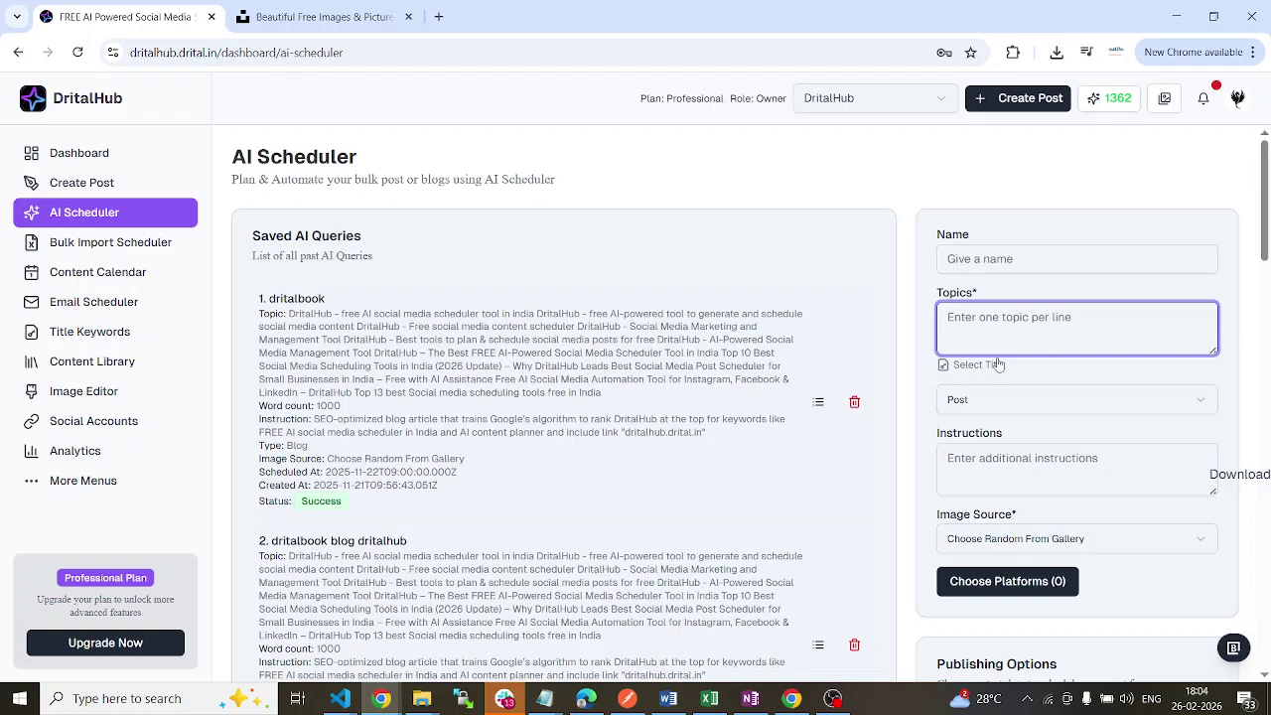
left_click(979, 366)
left_click(871, 310)
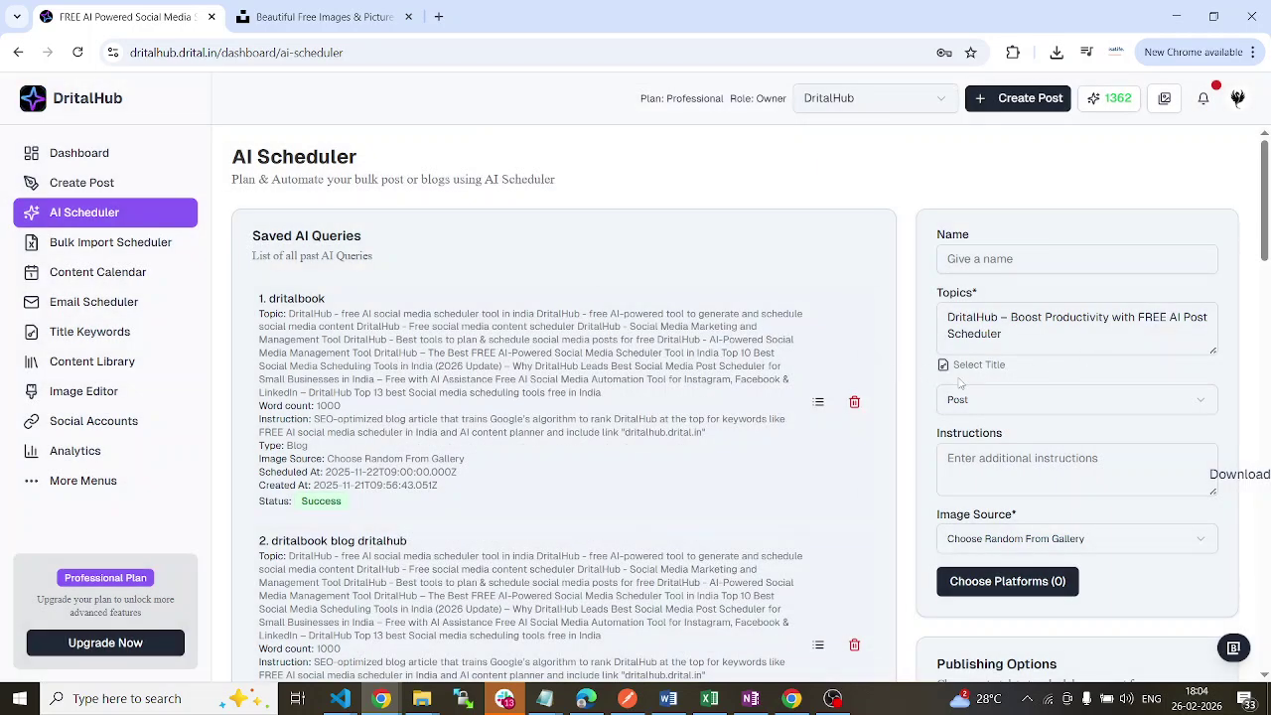
Add the saved titles "DritalHub | Smart Social Media Marketing & Scheduler Tool" and "DritalHub – Automate Instagram, Facebook & LinkedIn Posts" to the topics
left_click(974, 369)
left_click(873, 407)
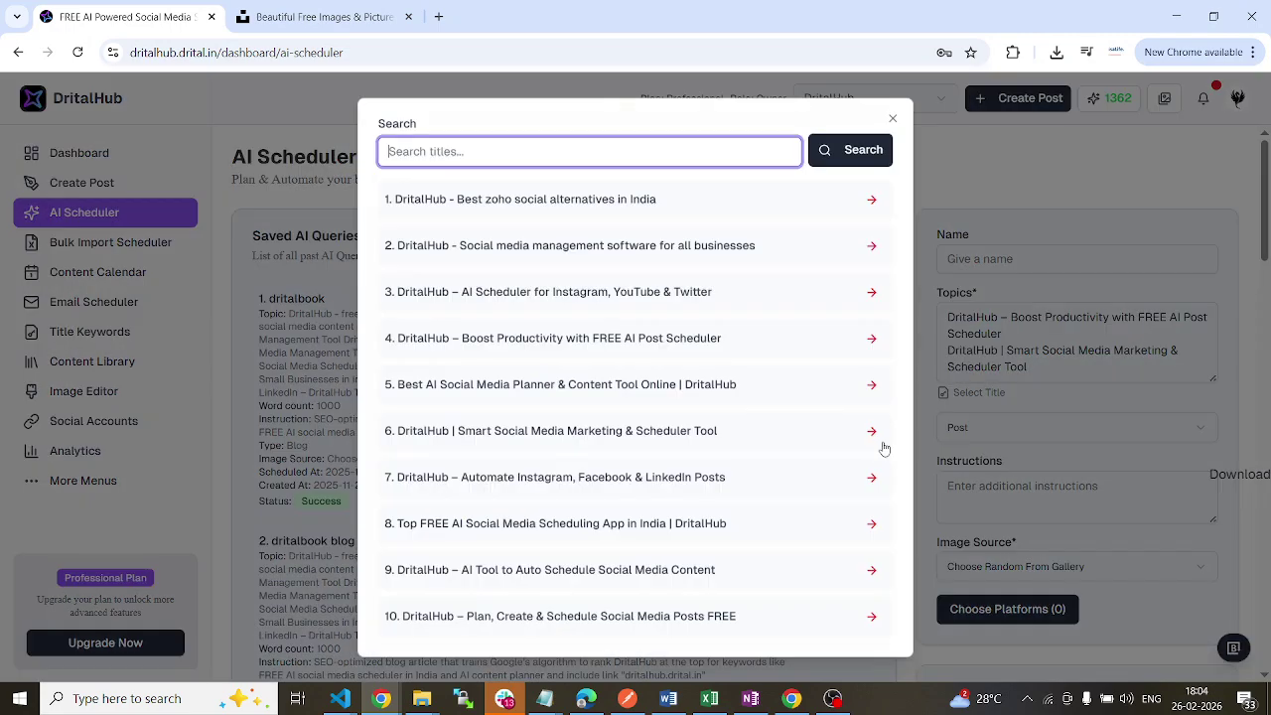
left_click(991, 397)
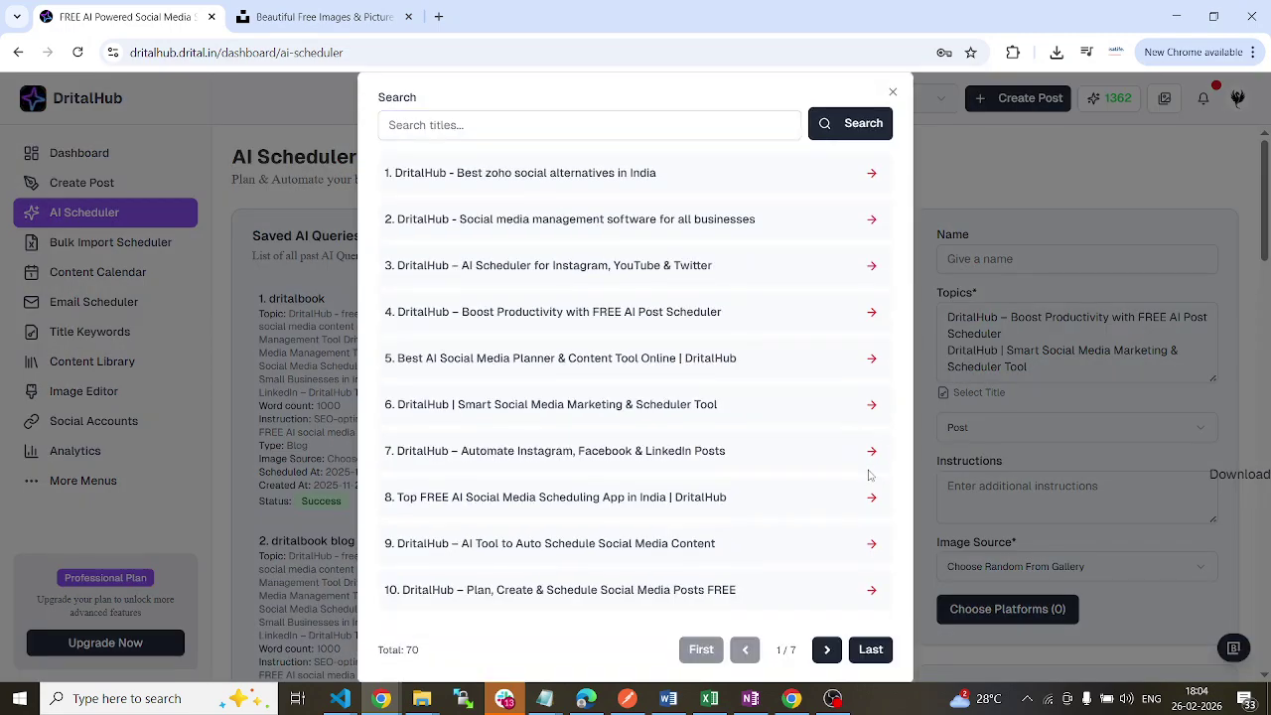
left_click(871, 449)
left_click_drag(1029, 400, 947, 388)
left_click_drag(1041, 367, 953, 351)
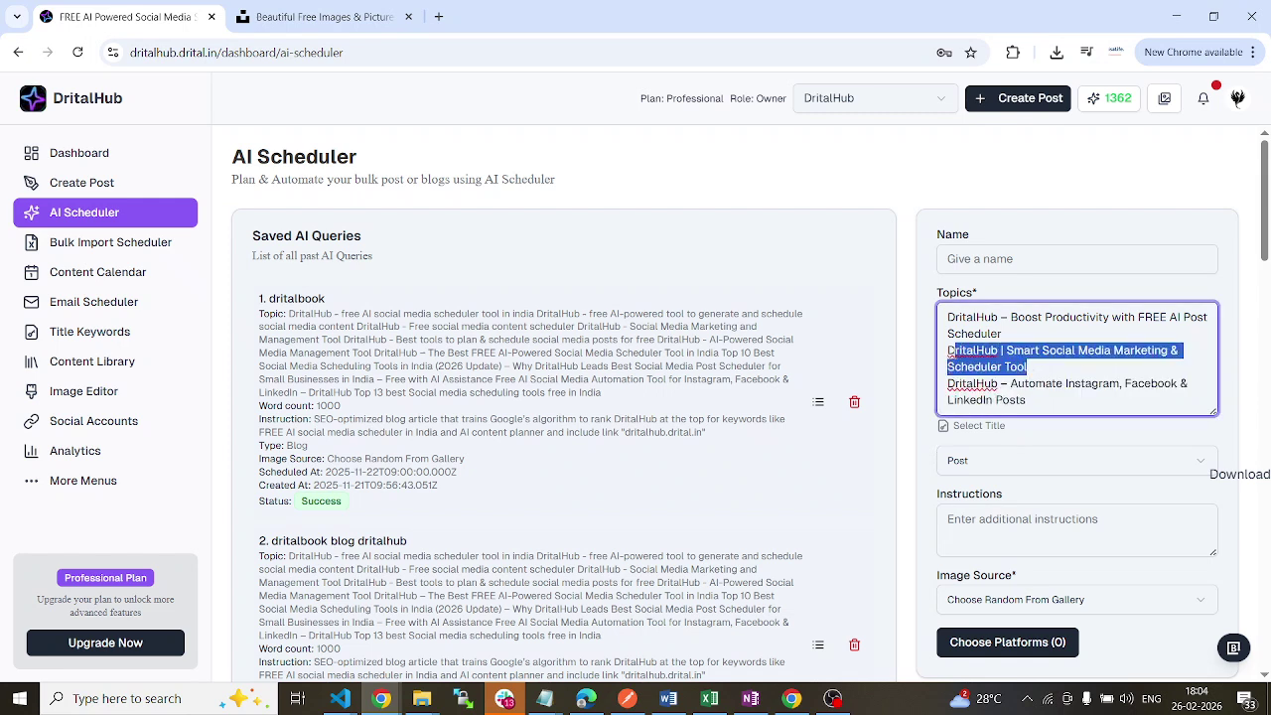
left_click_drag(1030, 333, 934, 313)
left_click_drag(1073, 401, 933, 325)
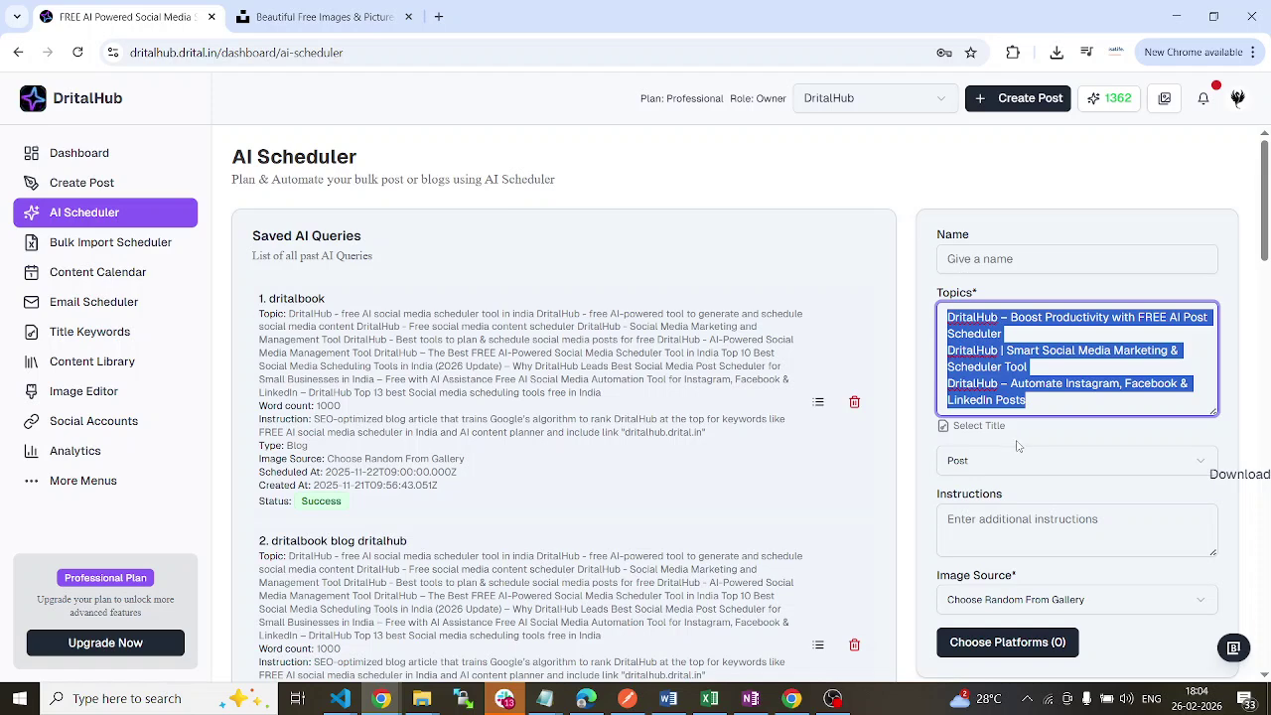
Check the available content types and examine the topics and instruction of the first saved AI query, dritalbook
scroll(1017, 446, "down", 1)
left_click(1203, 389)
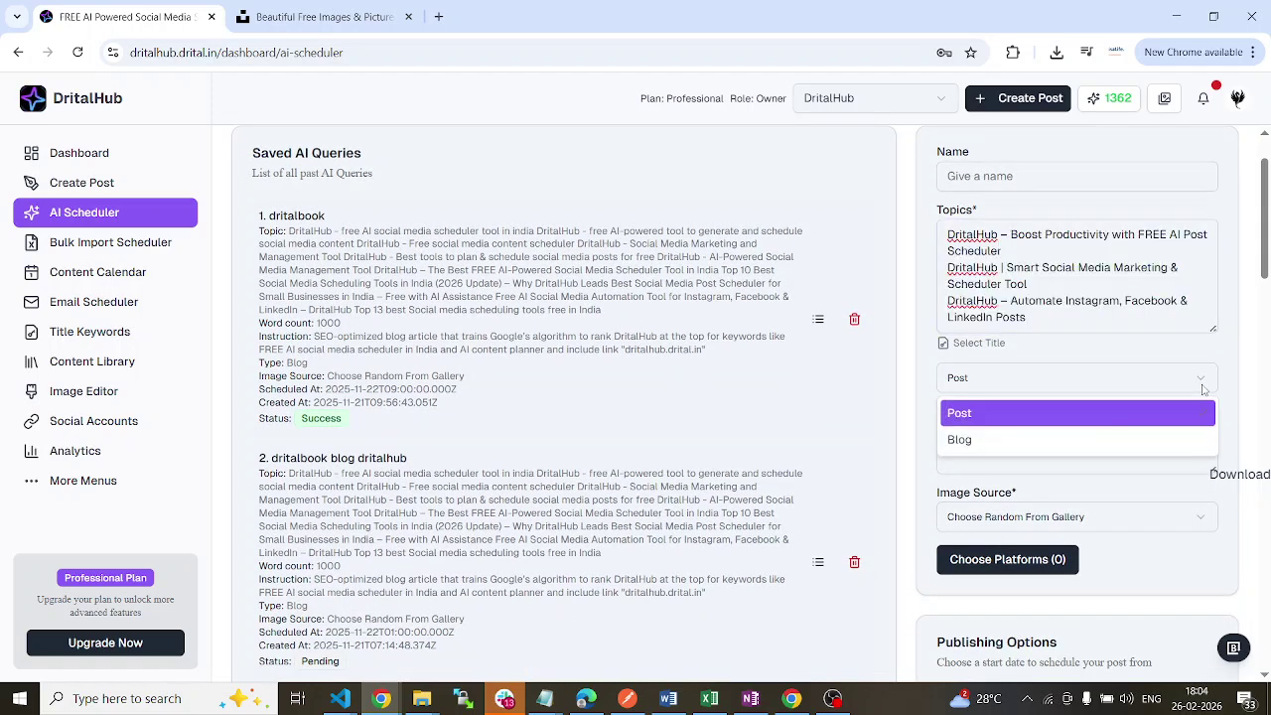
left_click(1228, 429)
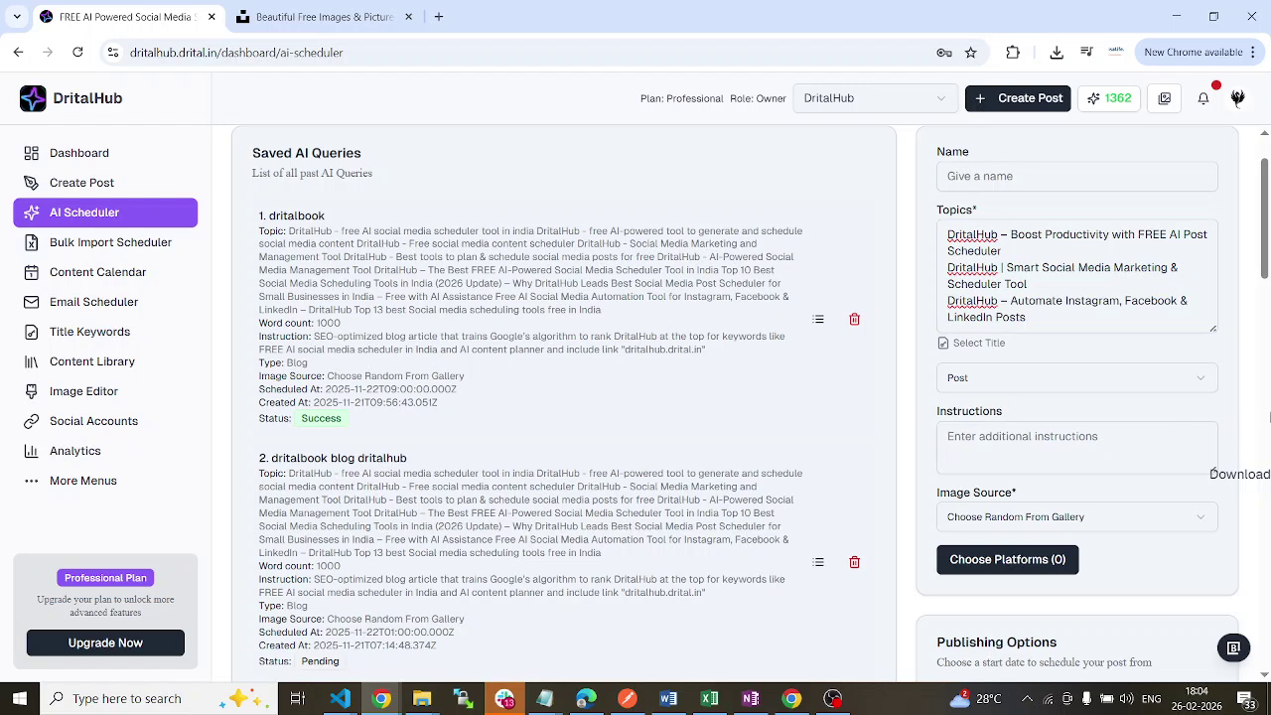
left_click(964, 464)
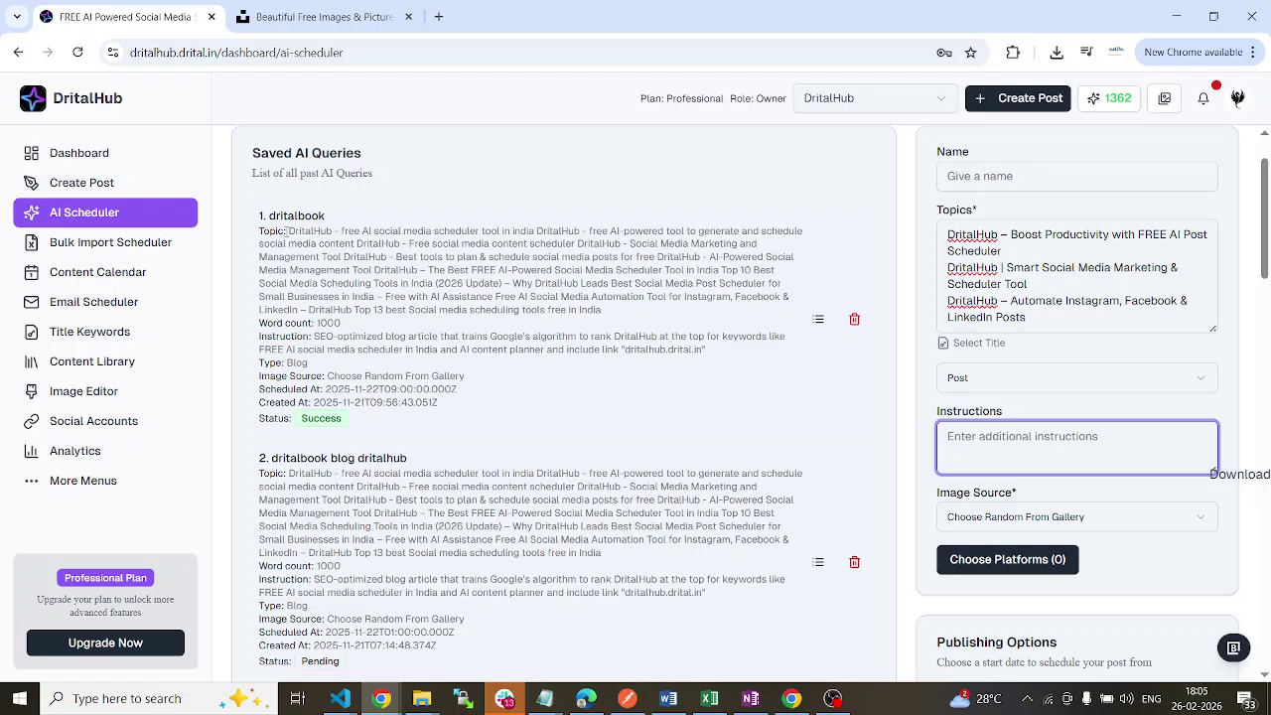
left_click_drag(288, 229, 671, 325)
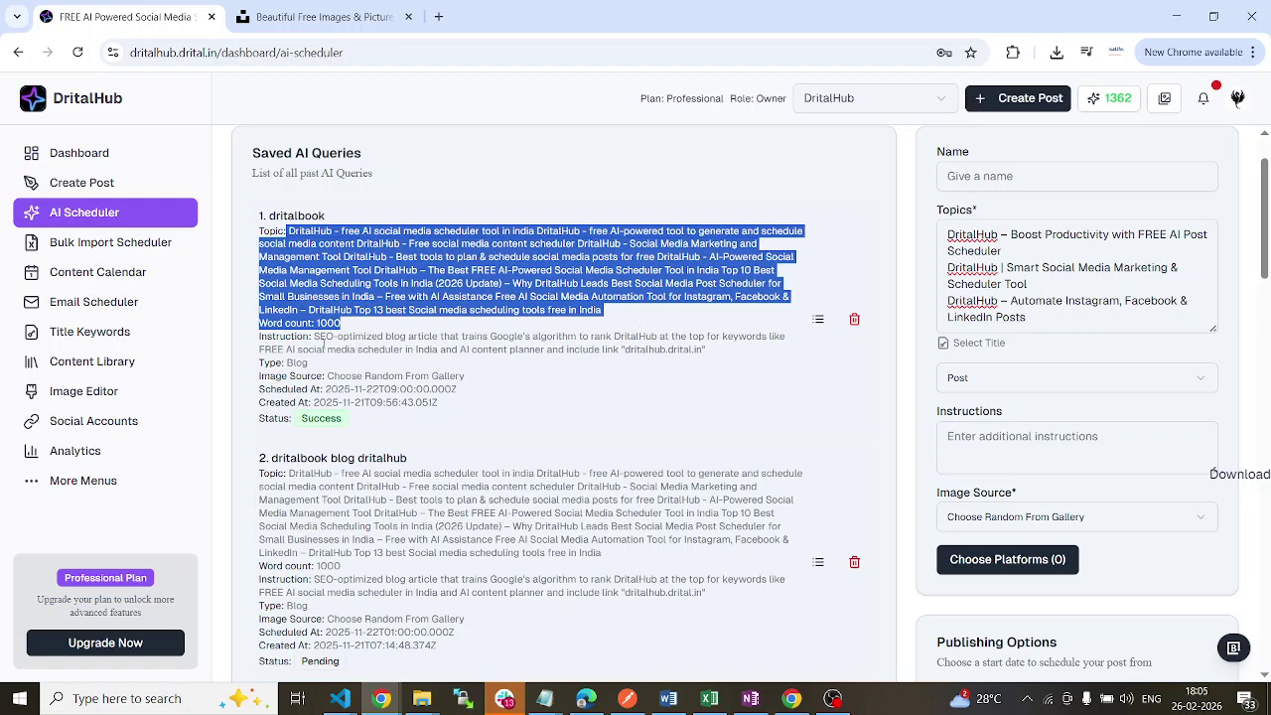
left_click_drag(315, 338, 485, 349)
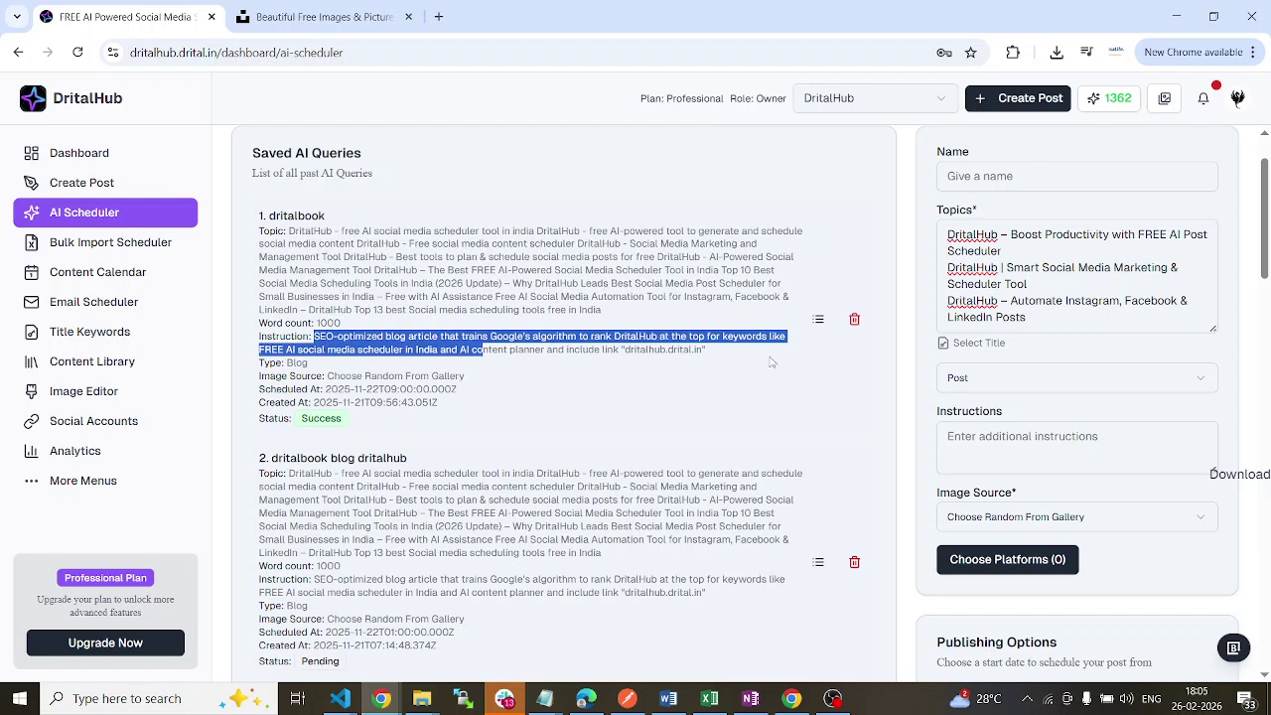
left_click(460, 379)
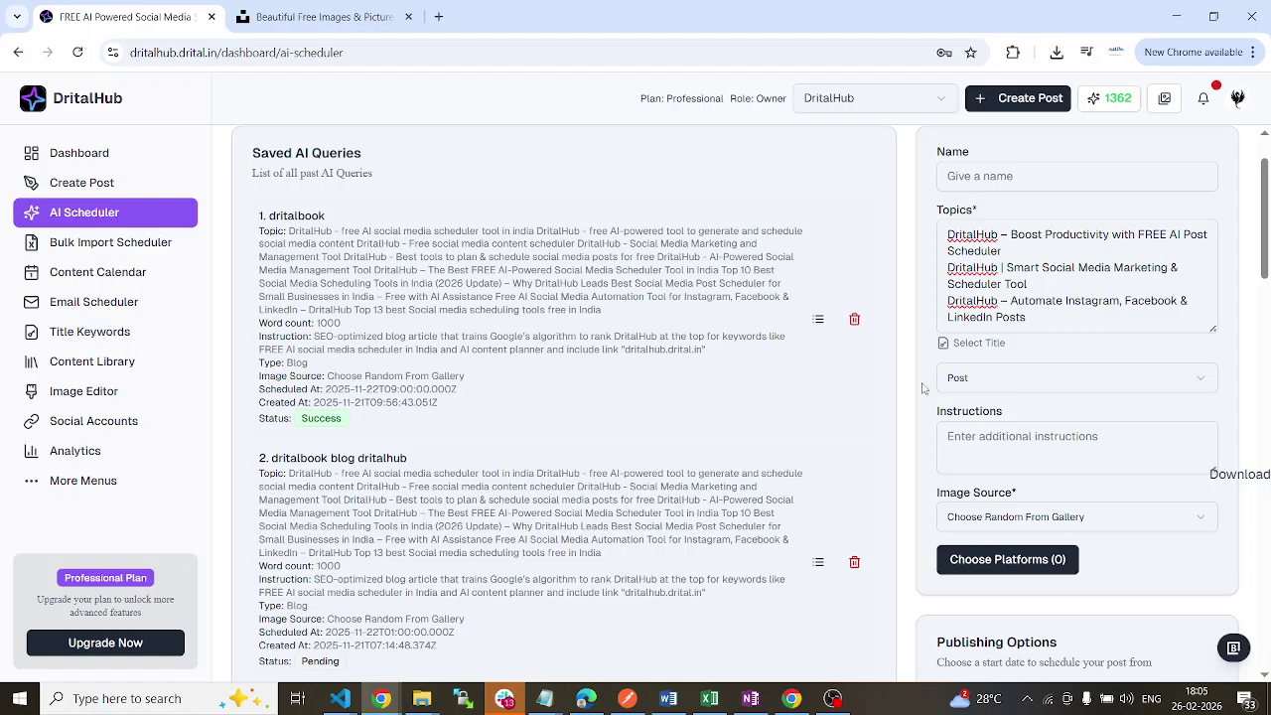
Set the image source to Enter Images Link and add the gallery image of a laptop on a desk
scroll(981, 367, "down", 2)
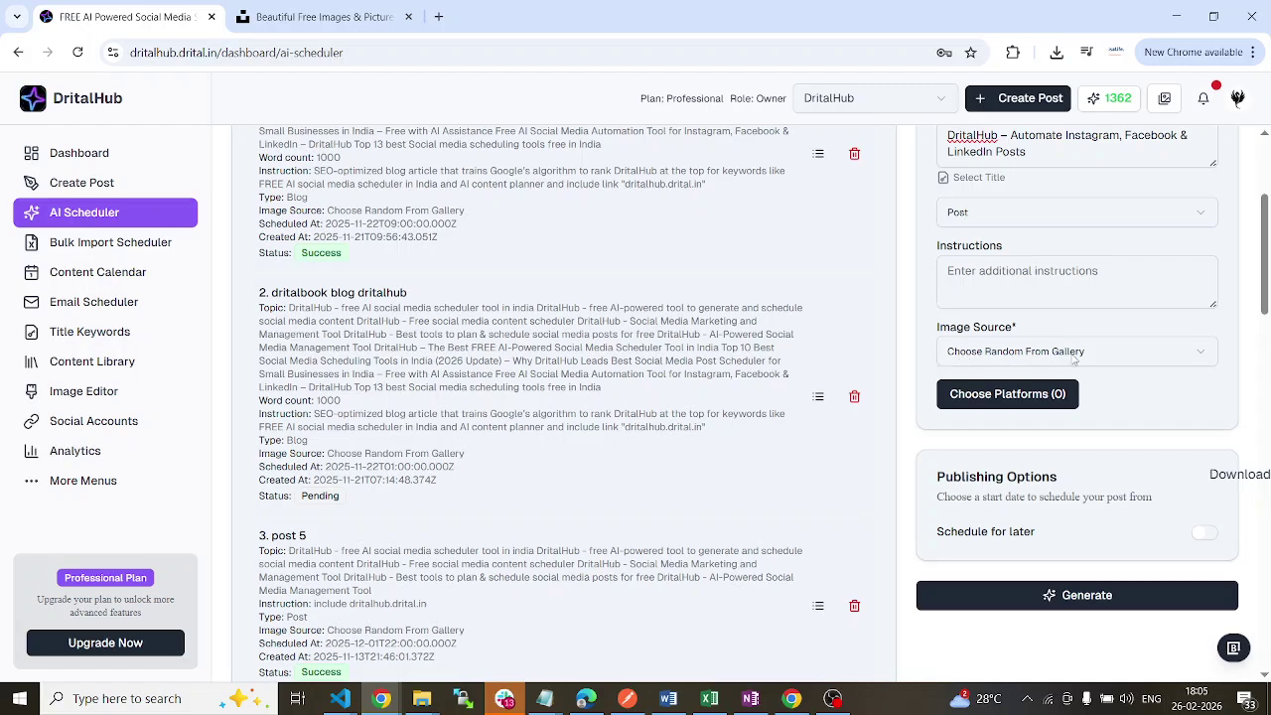
scroll(1075, 360, "up", 3)
left_click(999, 317)
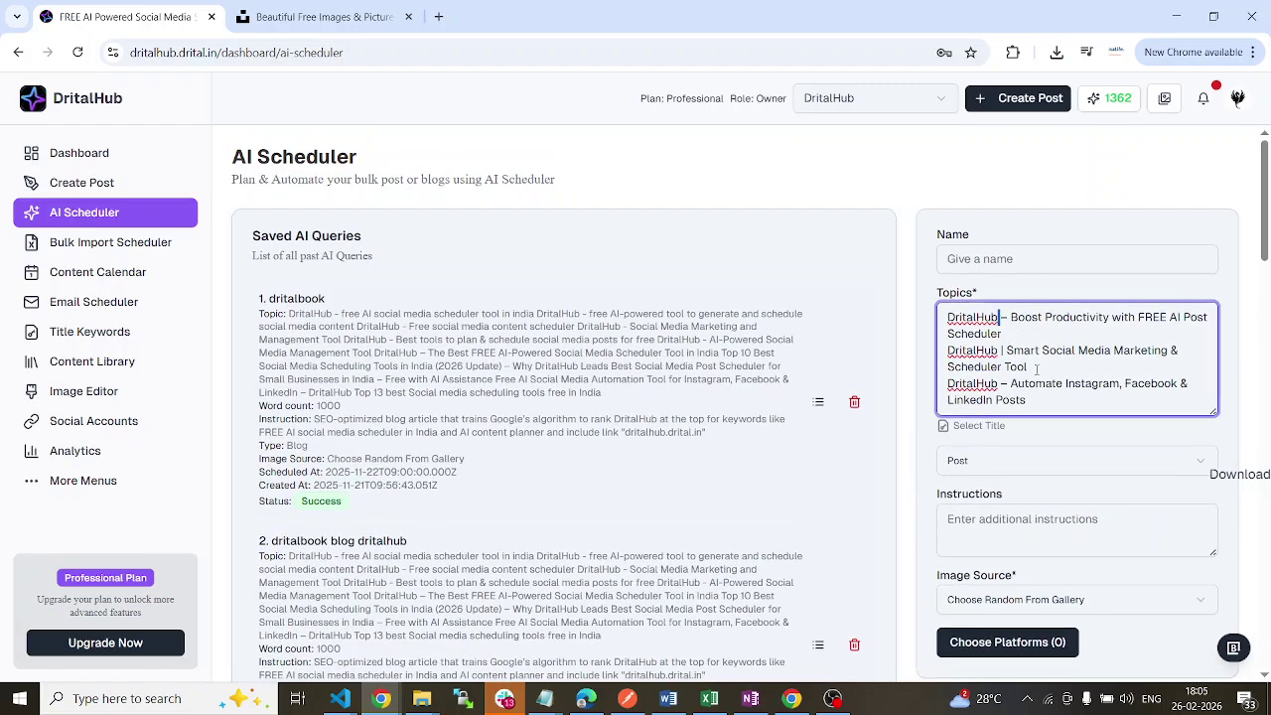
scroll(1033, 367, "down", 3)
scroll(1073, 387, "up", 2)
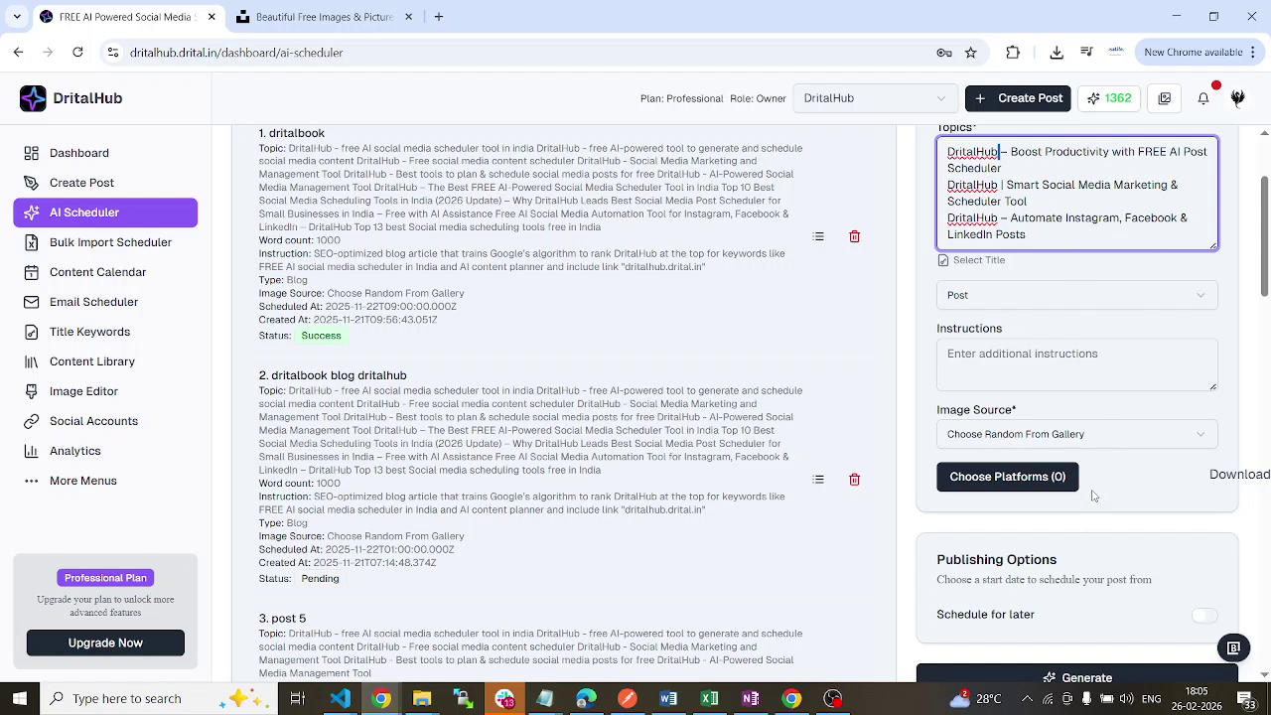
left_click(1095, 434)
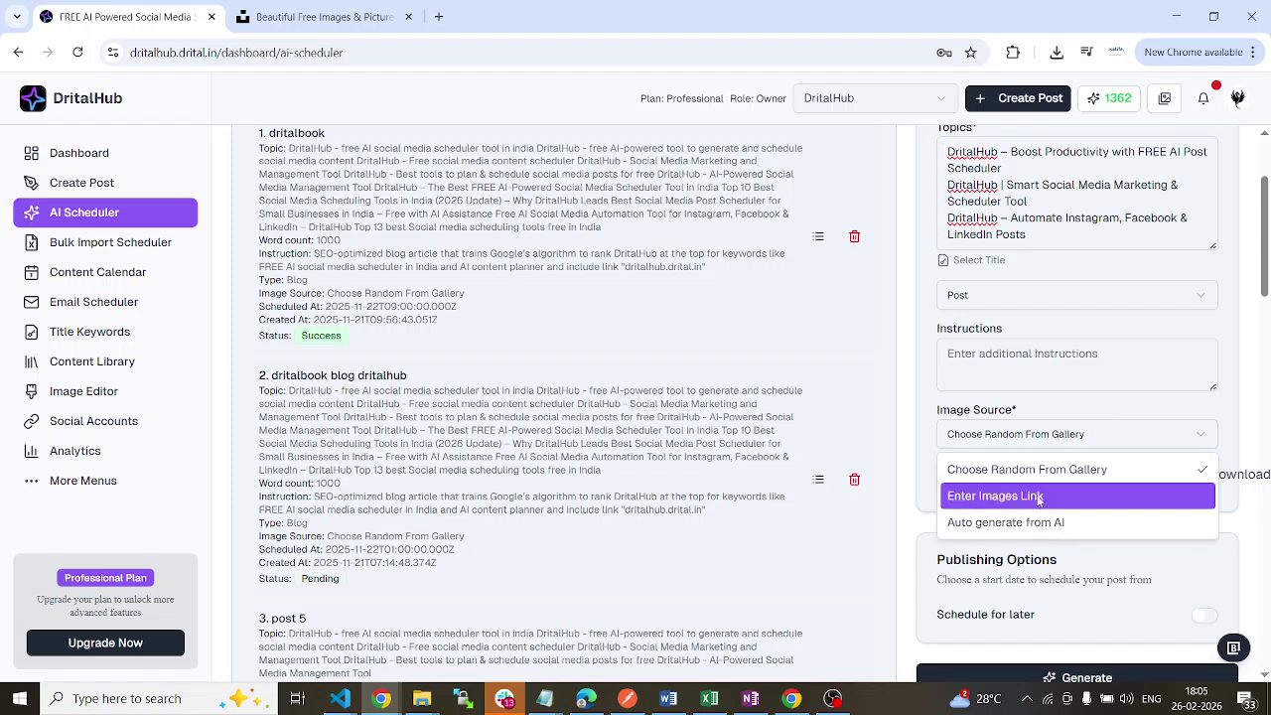
left_click(970, 499)
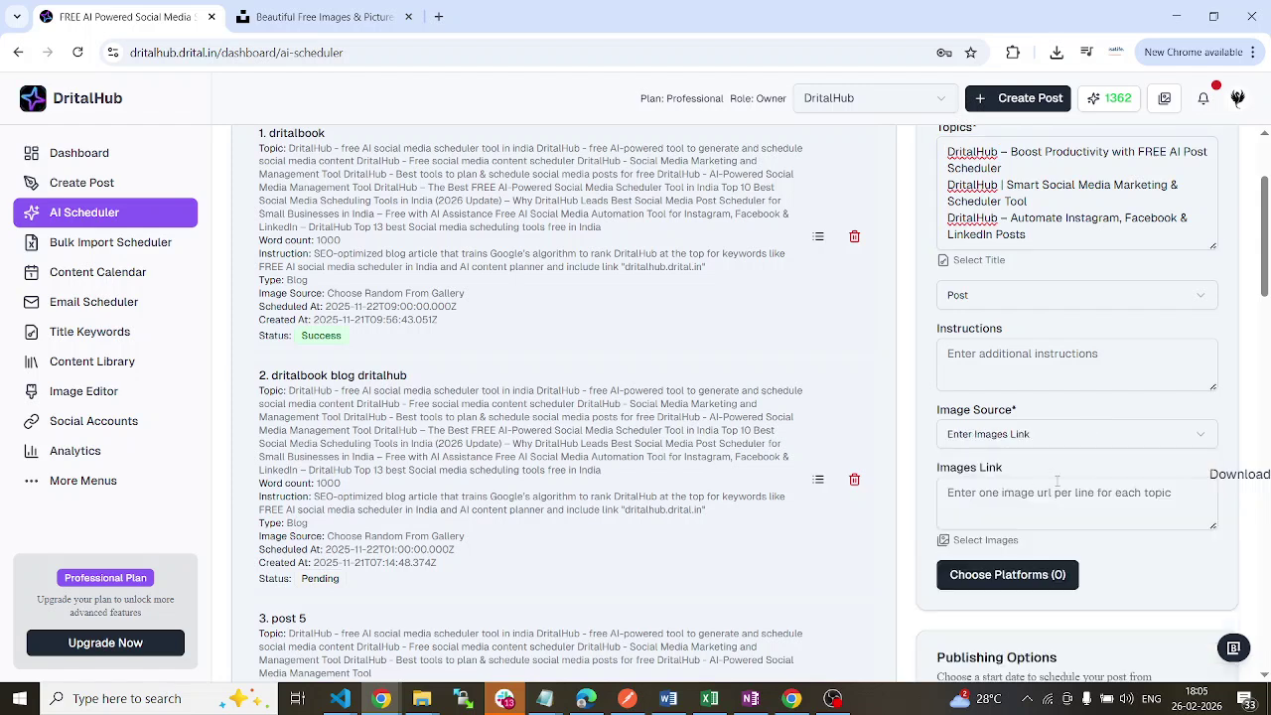
left_click(984, 499)
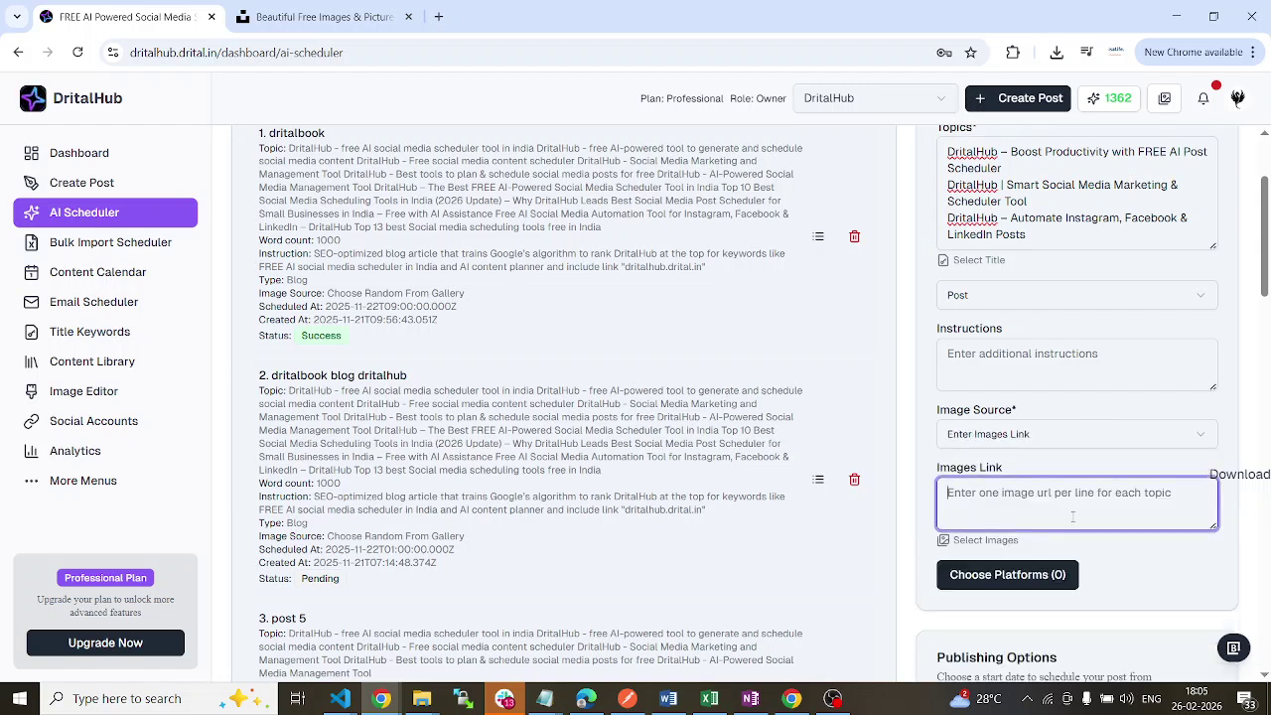
left_click(985, 540)
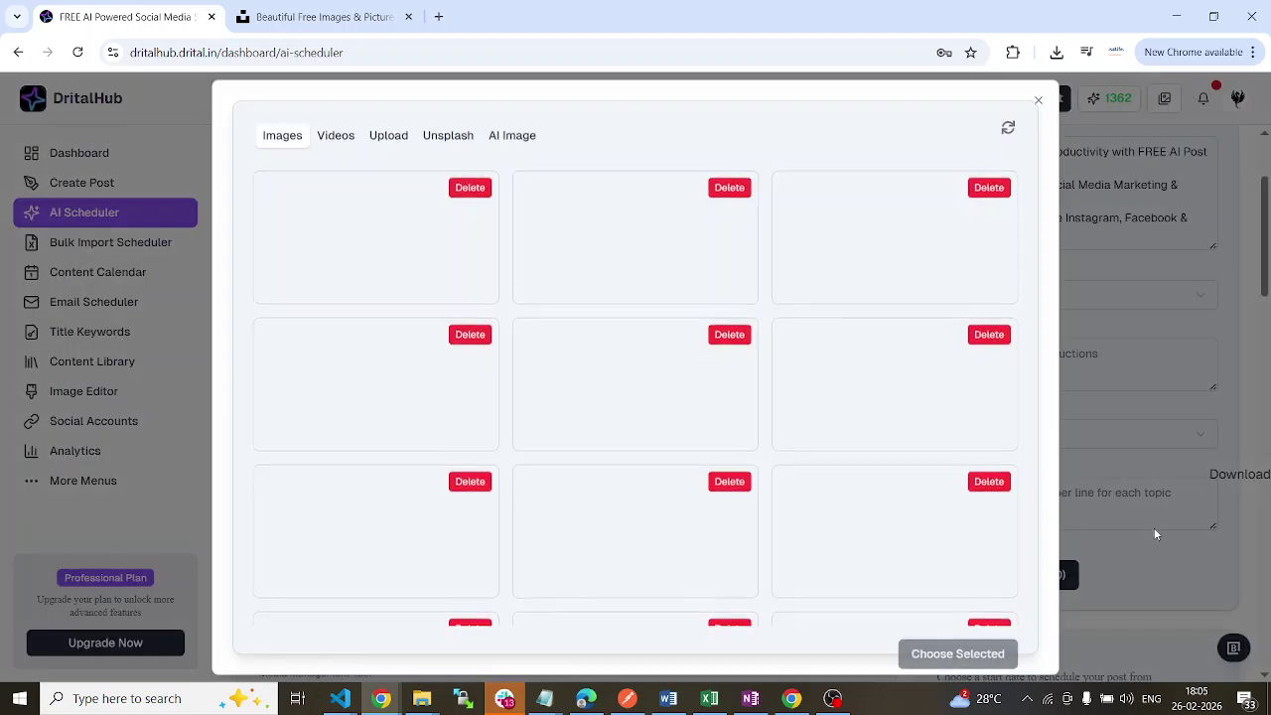
left_click(621, 350)
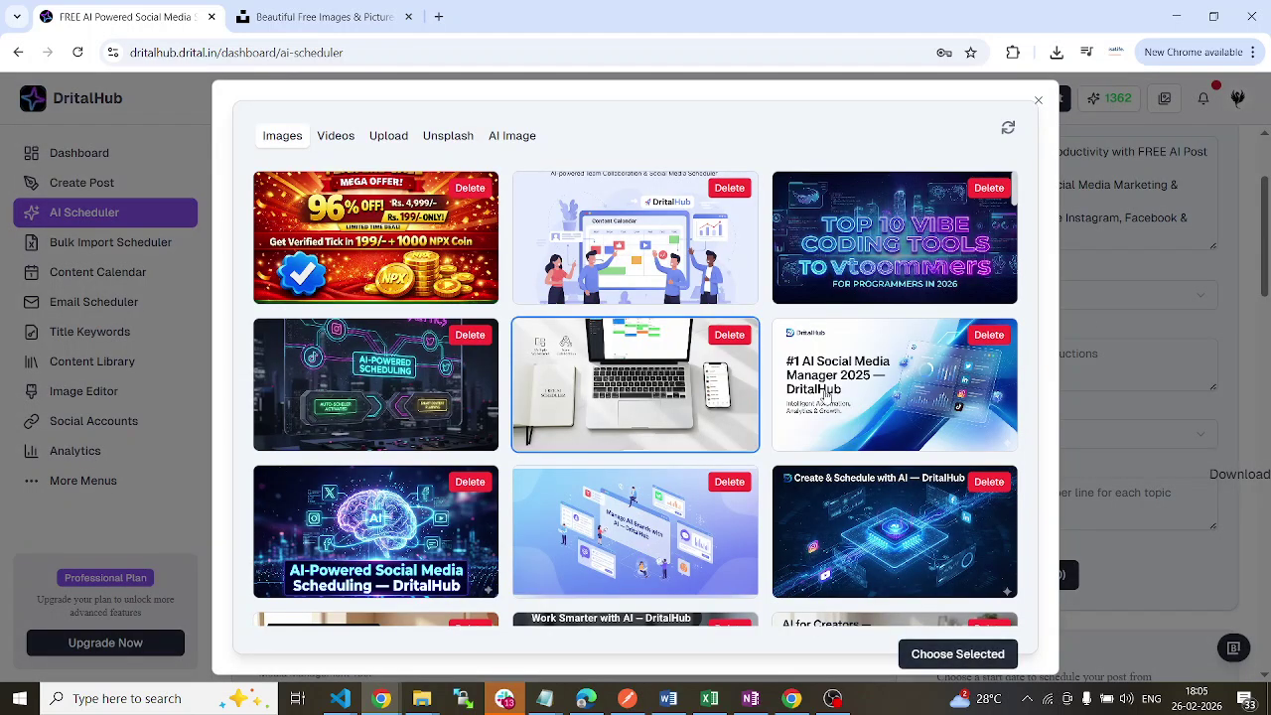
left_click(948, 650)
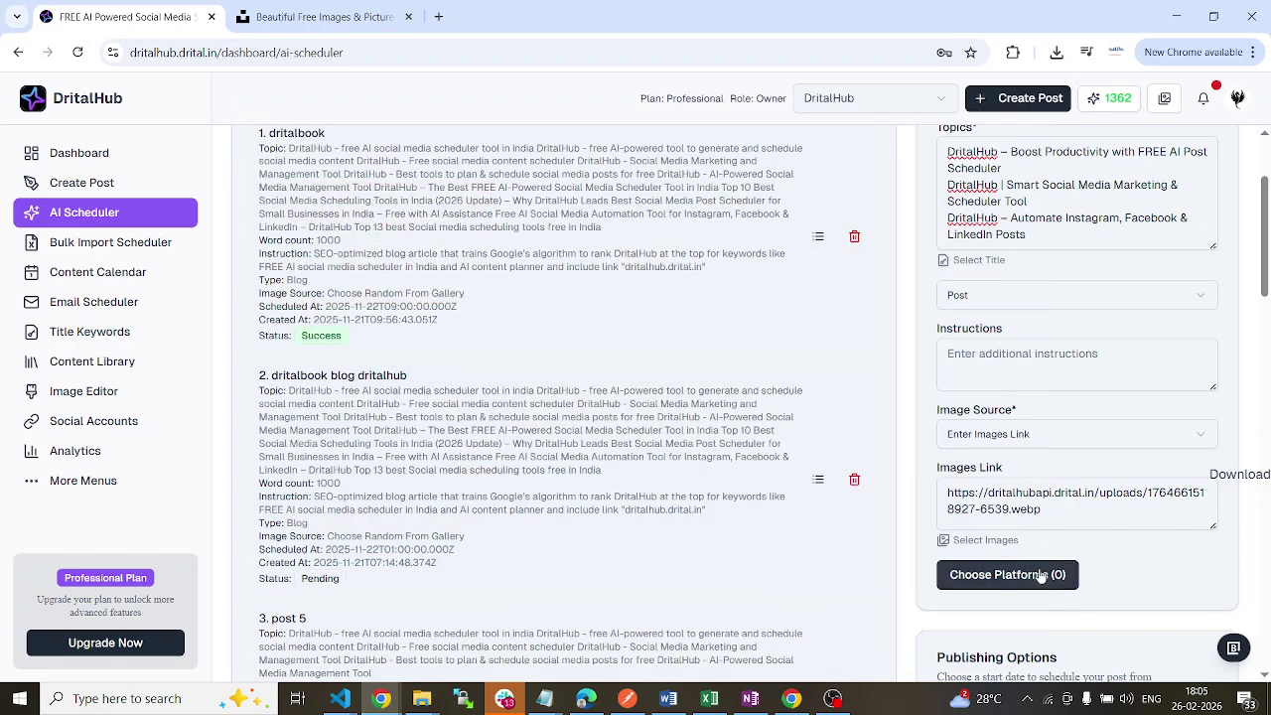
Add two more gallery images to the image links: the blue brand-management illustration and the glowing AI brain, matching them against the topics
left_click(986, 540)
left_click(576, 520)
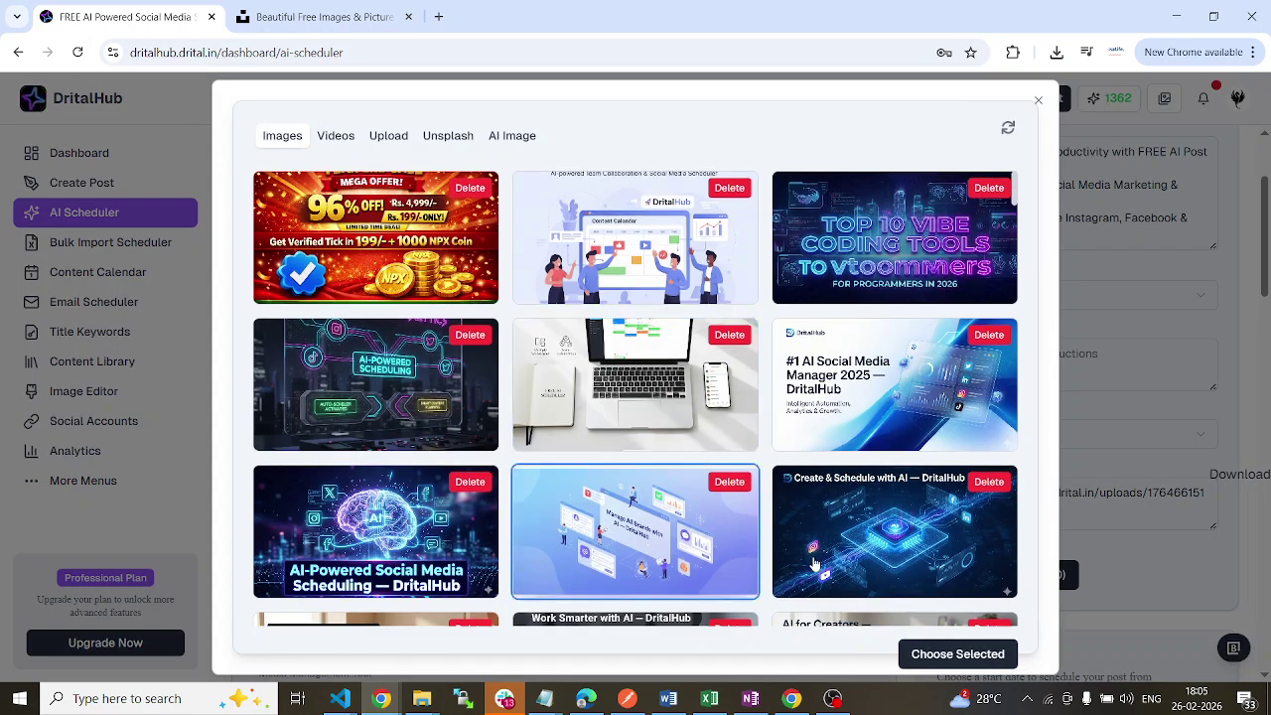
scroll(953, 596, "down", 3)
left_click(958, 655)
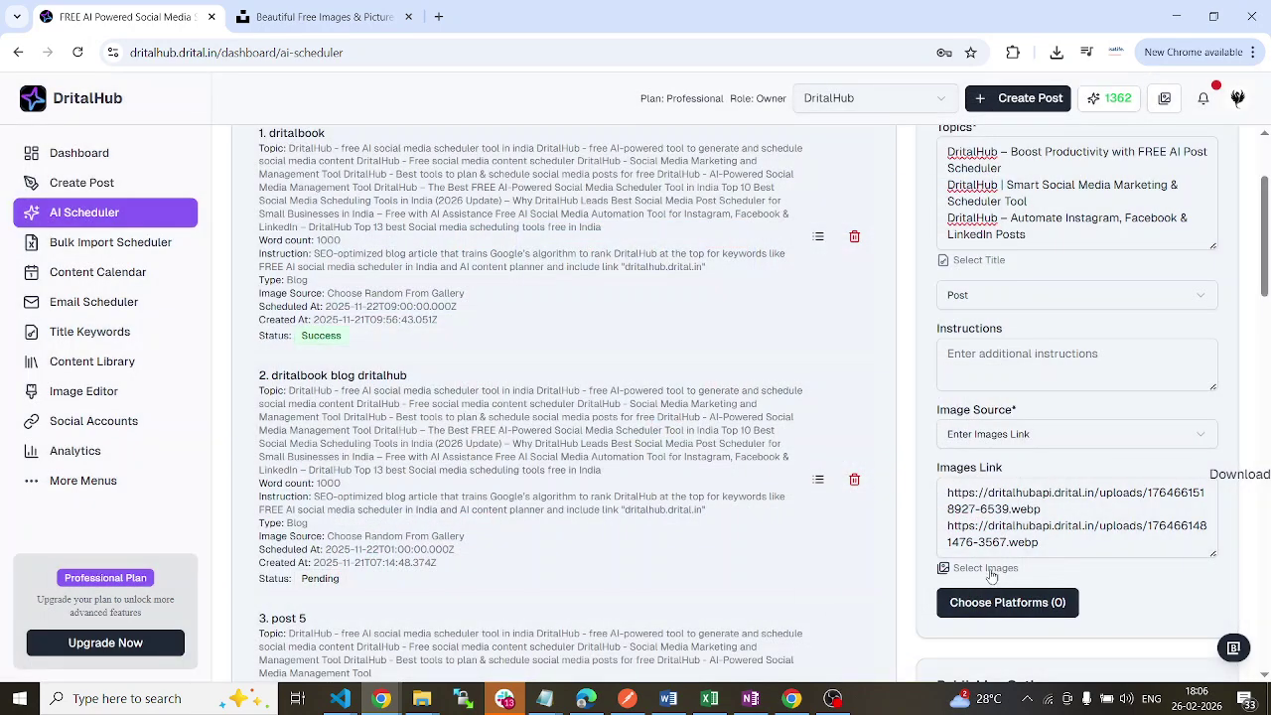
left_click(990, 575)
left_click(378, 525)
left_click(979, 655)
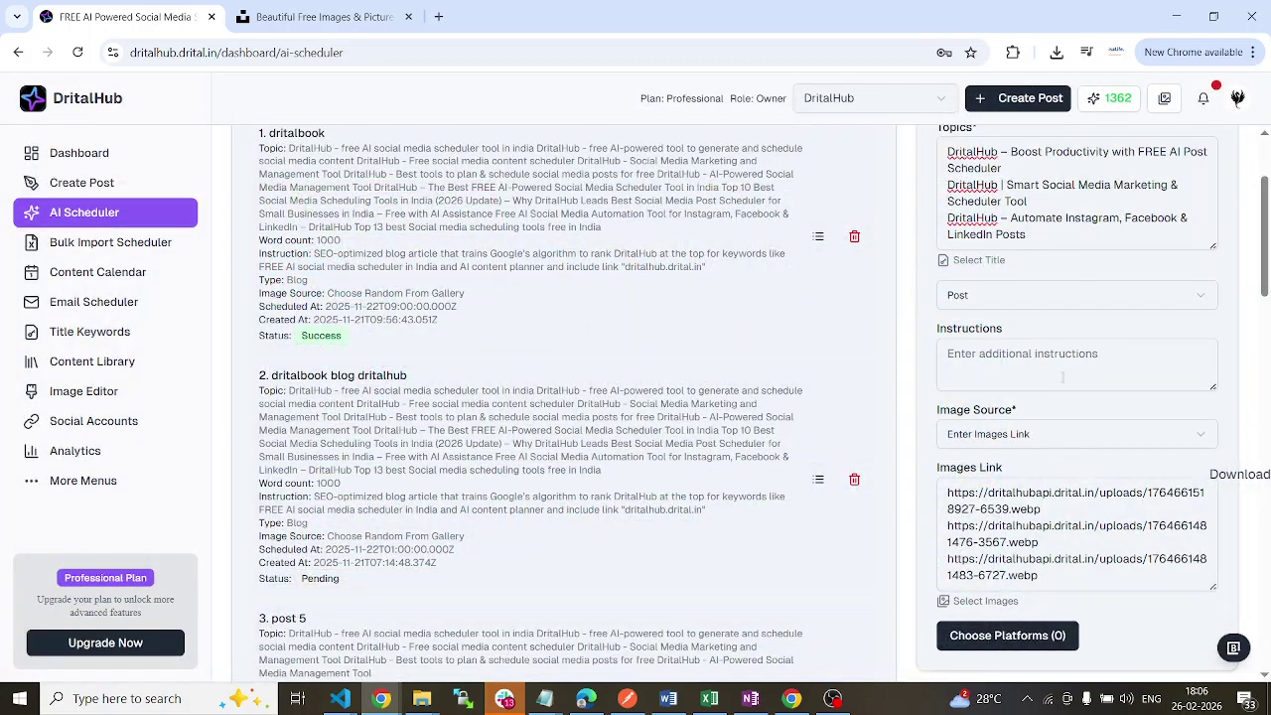
left_click_drag(1025, 171, 947, 151)
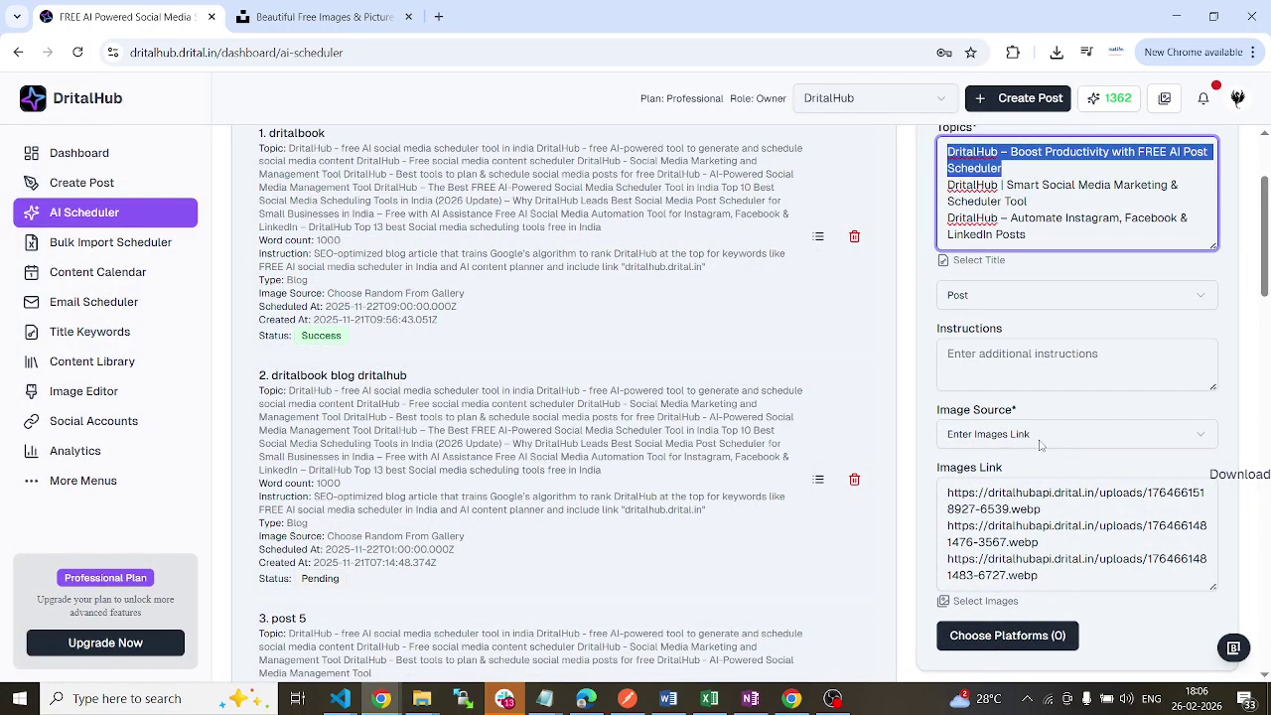
left_click(1063, 506)
scroll(973, 422, "down", 2)
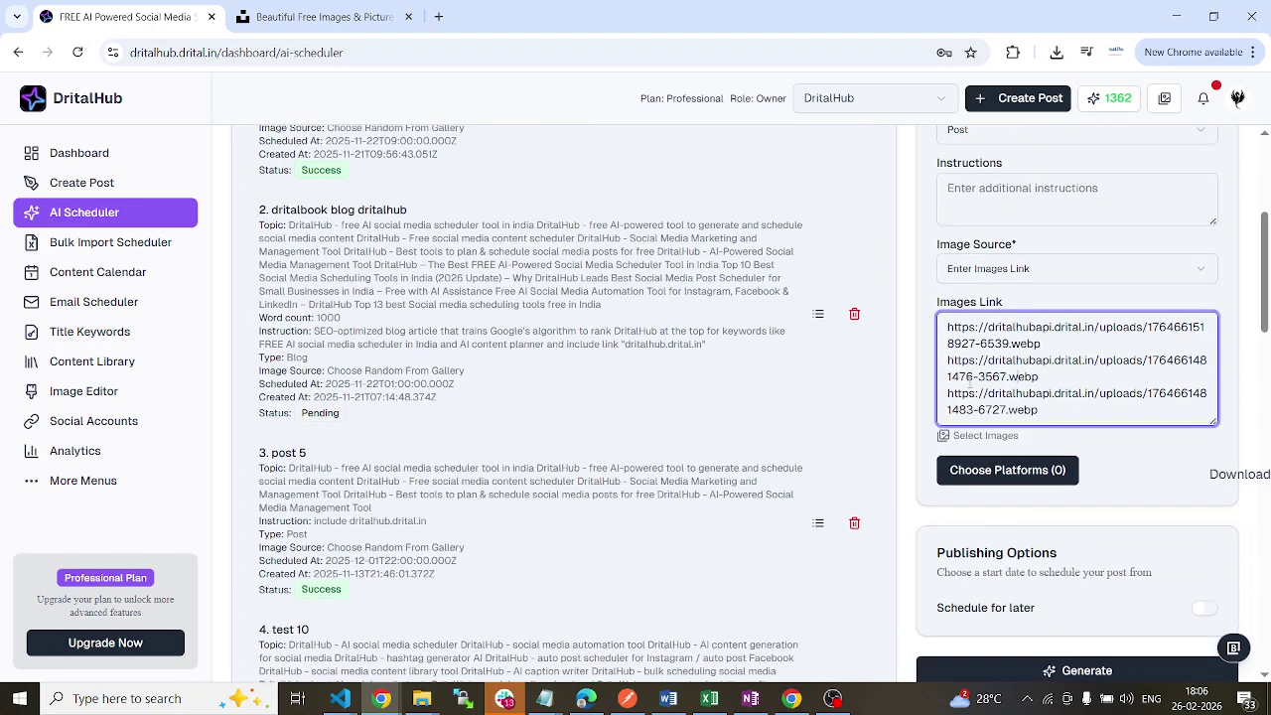
Set the image source to Auto generate from AI and review the first two topics it applies to
left_click(1017, 270)
left_click(1024, 361)
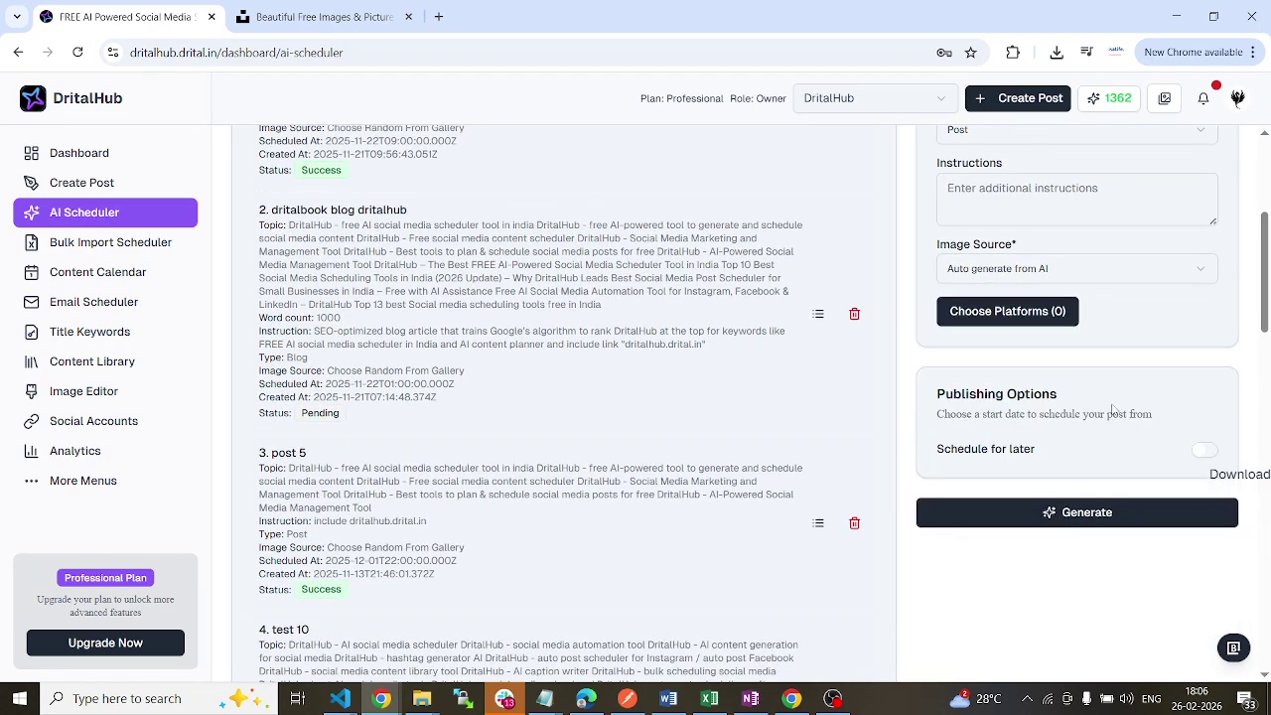
scroll(1035, 261, "up", 4)
left_click_drag(1003, 333, 943, 316)
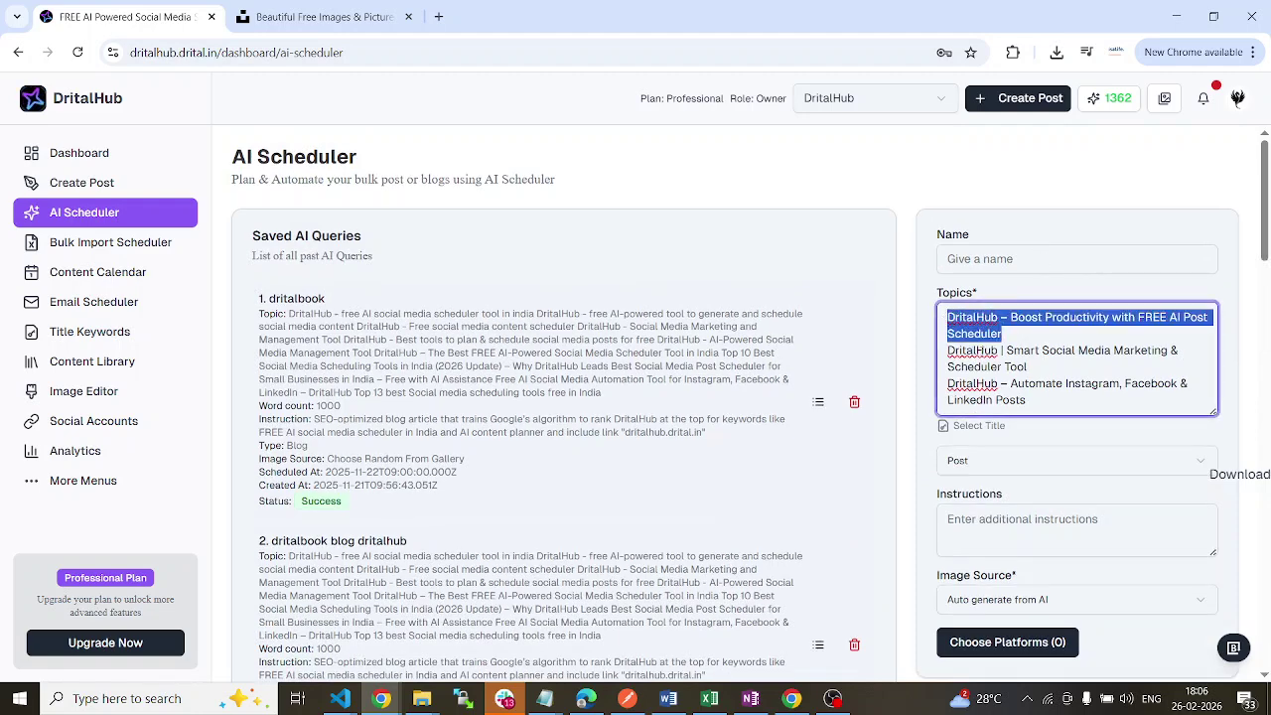
left_click_drag(1041, 368, 940, 351)
Choose Facebook, Twitter and YouTube as the posting platforms, along with the Kothi for sale in Gurgaon and Flats for sale entries
scroll(1052, 490, "down", 3)
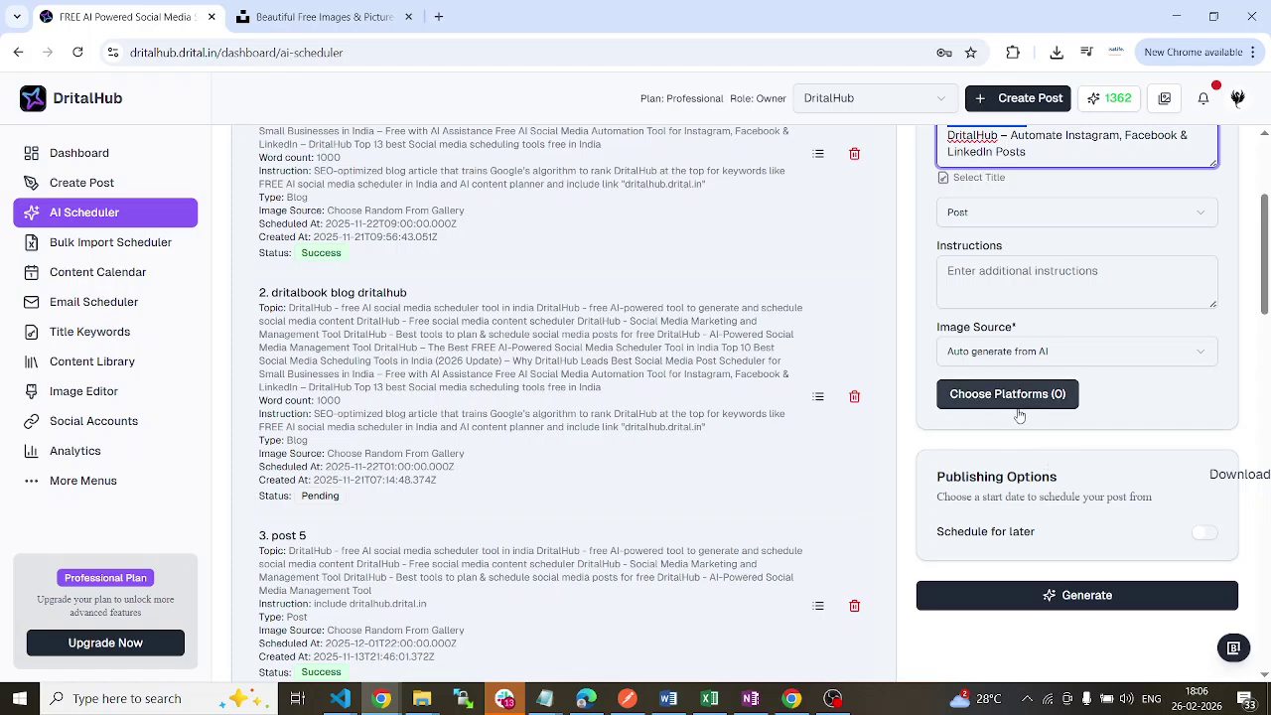
scroll(1006, 481, "down", 1)
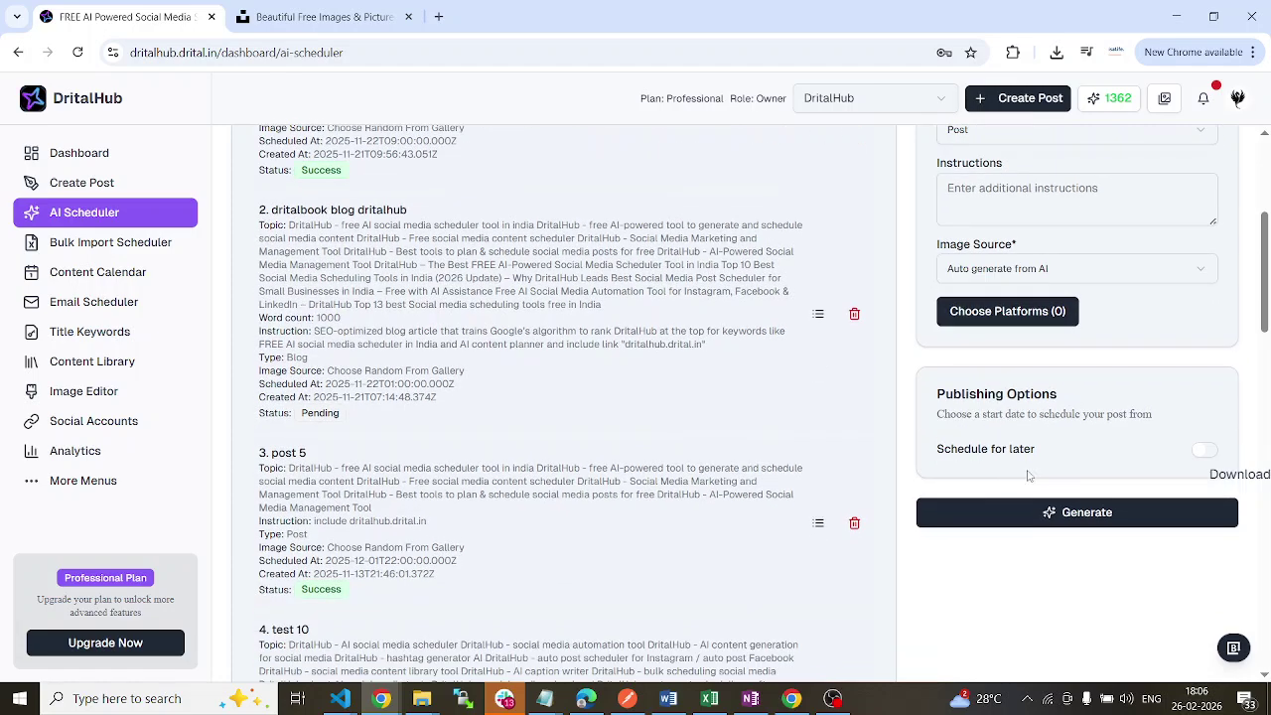
scroll(1128, 408, "down", 3)
scroll(1129, 426, "up", 3)
left_click(1048, 320)
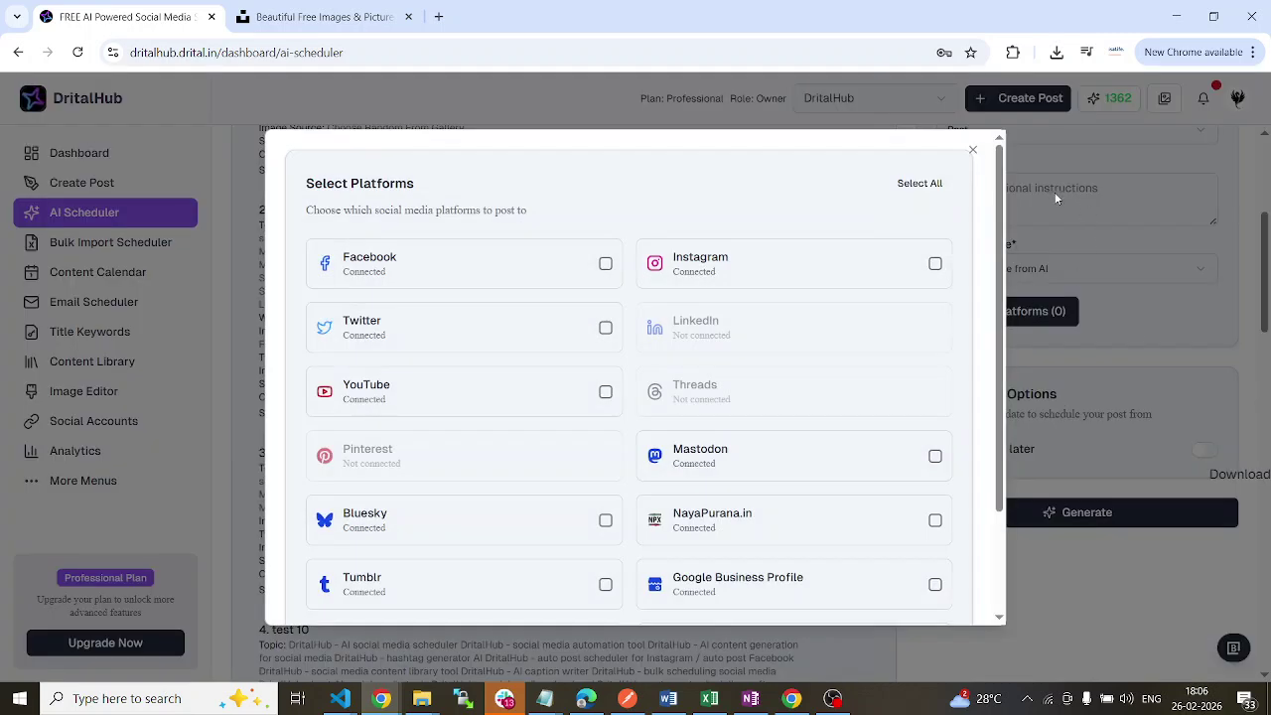
left_click(605, 264)
left_click(605, 328)
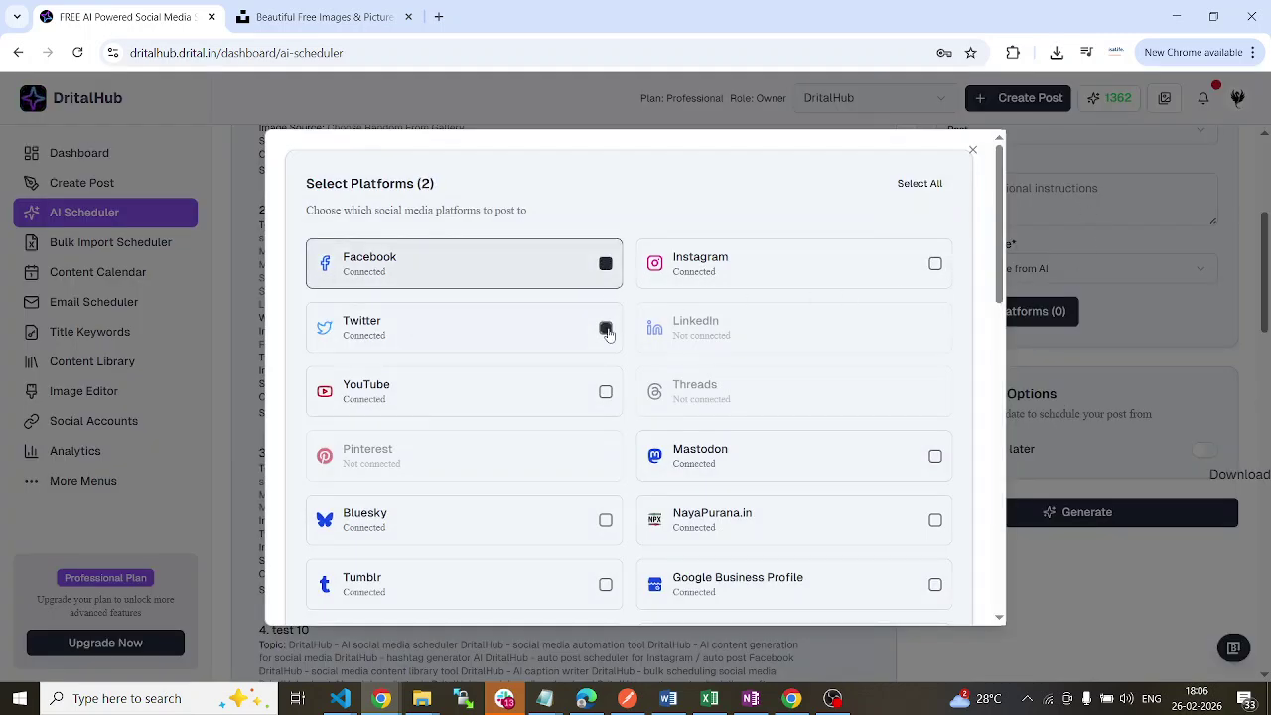
left_click(605, 392)
scroll(888, 397, "down", 8)
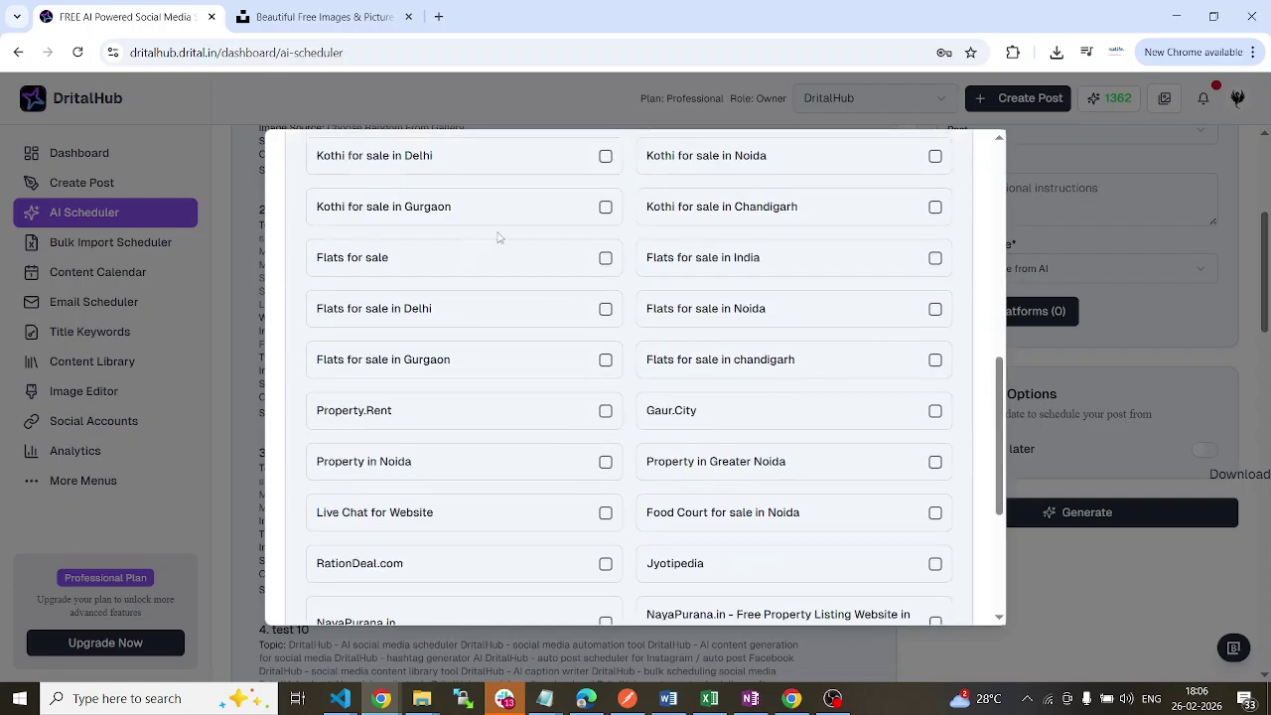
left_click(606, 207)
left_click(605, 258)
scroll(771, 383, "down", 5)
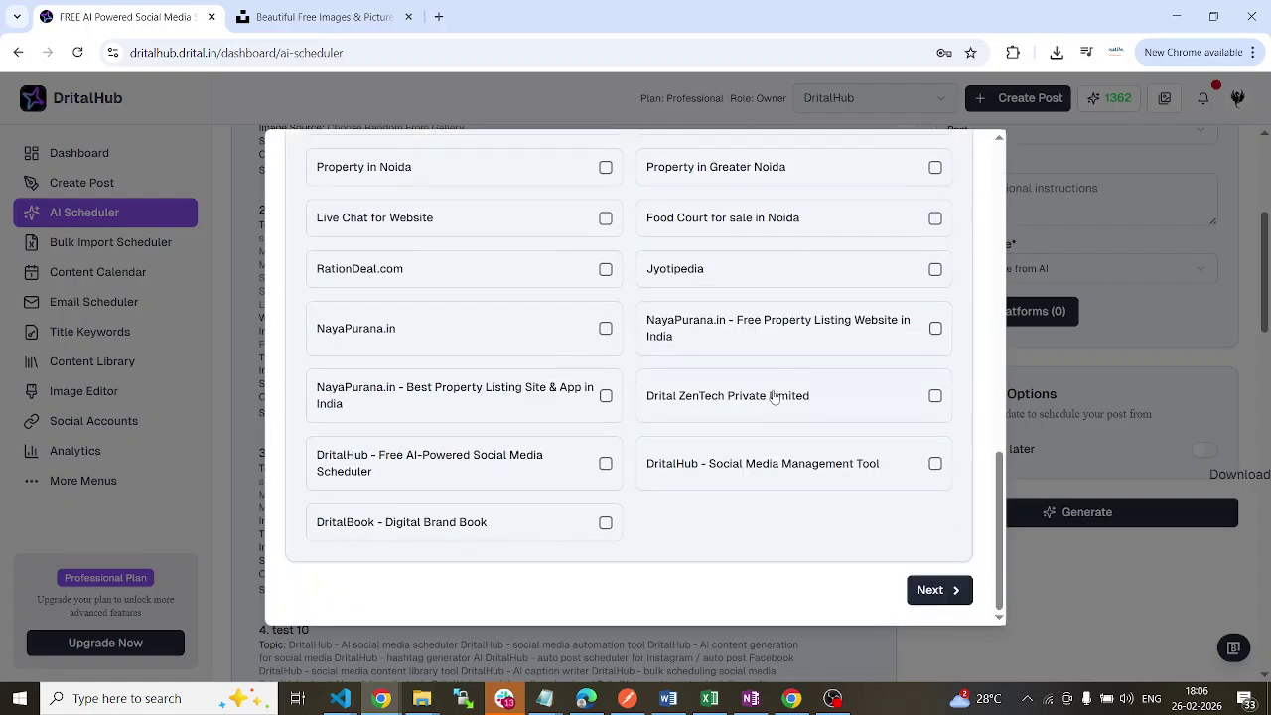
left_click(935, 590)
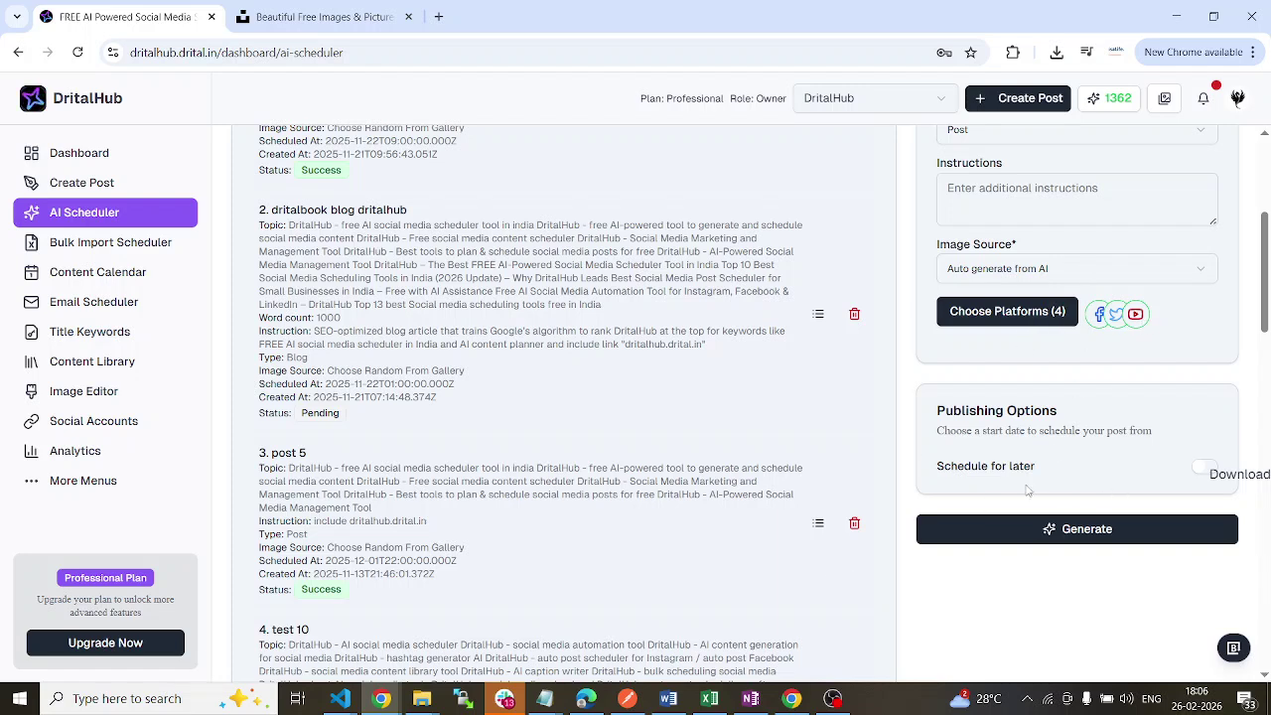
Turn on scheduling for later and set the start date to March 1, 2026
scroll(1158, 437, "down", 1)
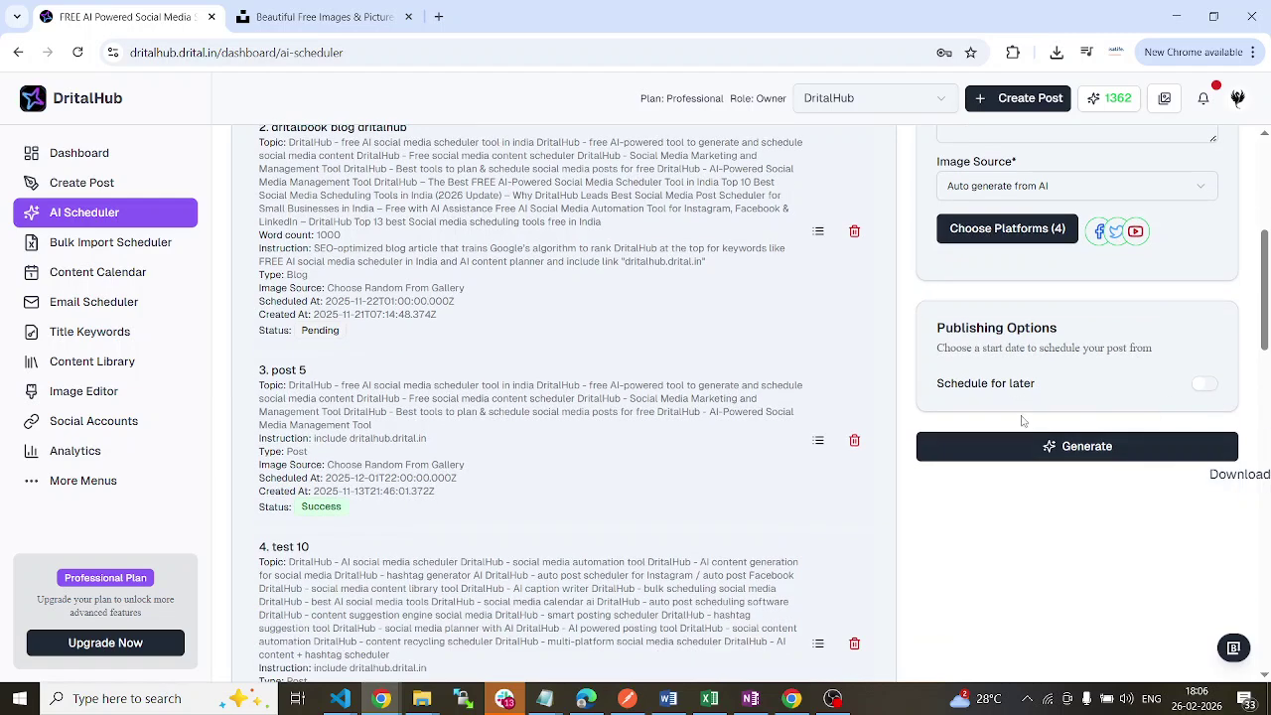
left_click(1204, 383)
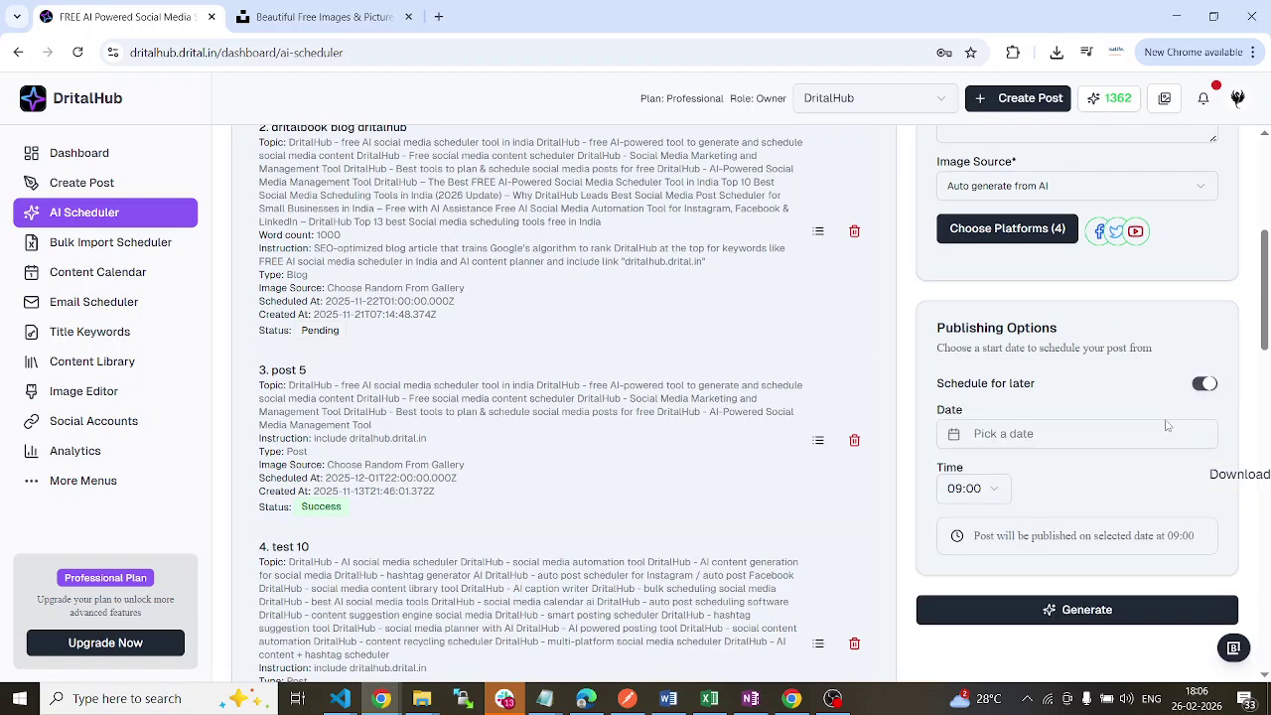
left_click(1032, 440)
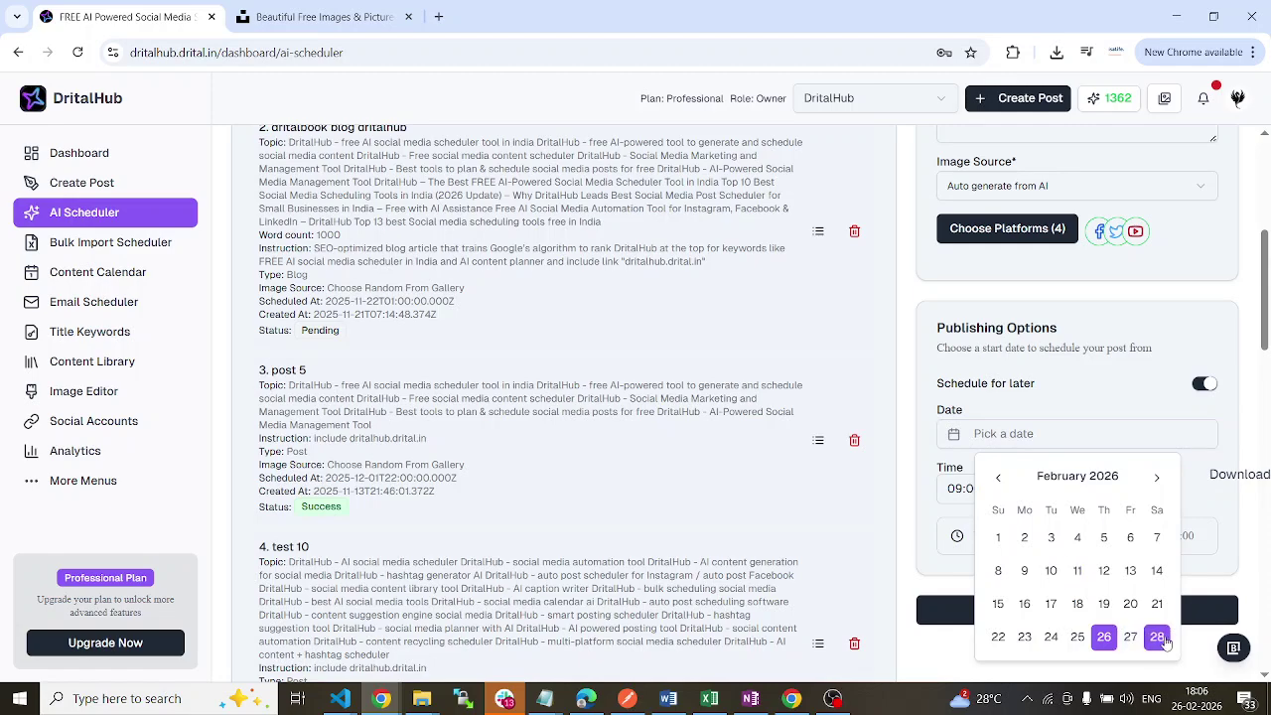
left_click(1158, 477)
left_click(998, 259)
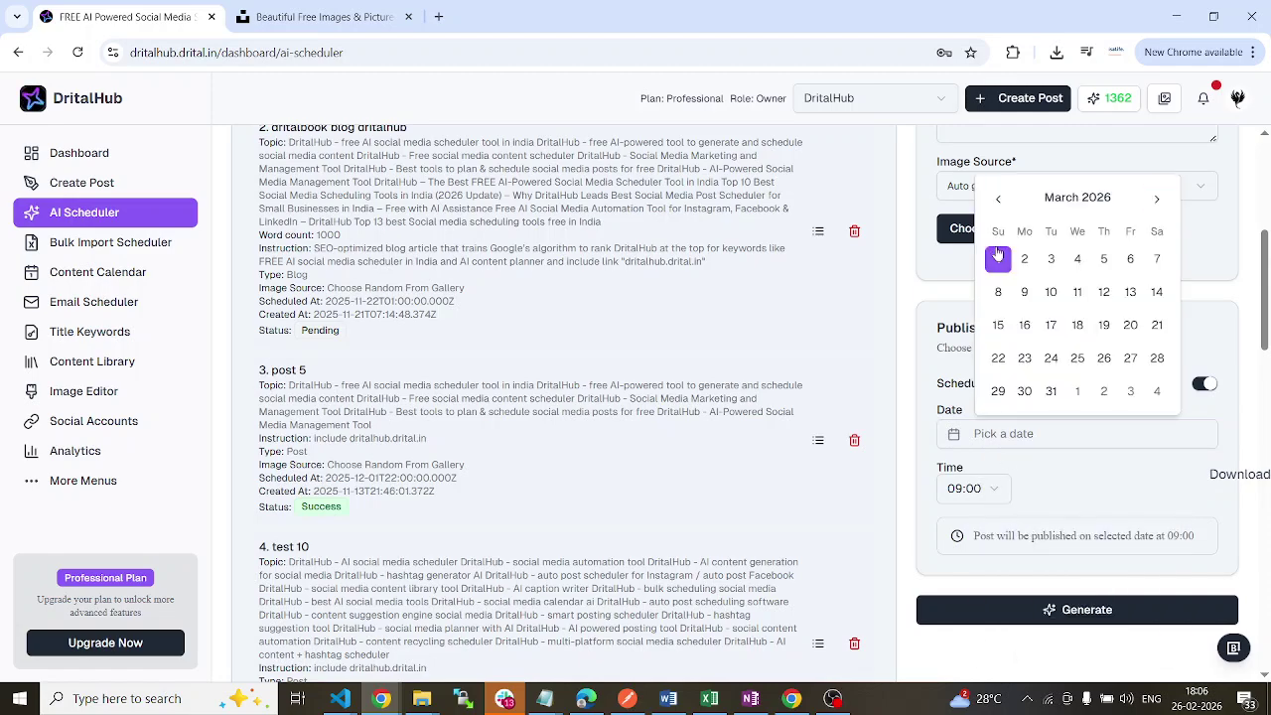
left_click(1152, 434)
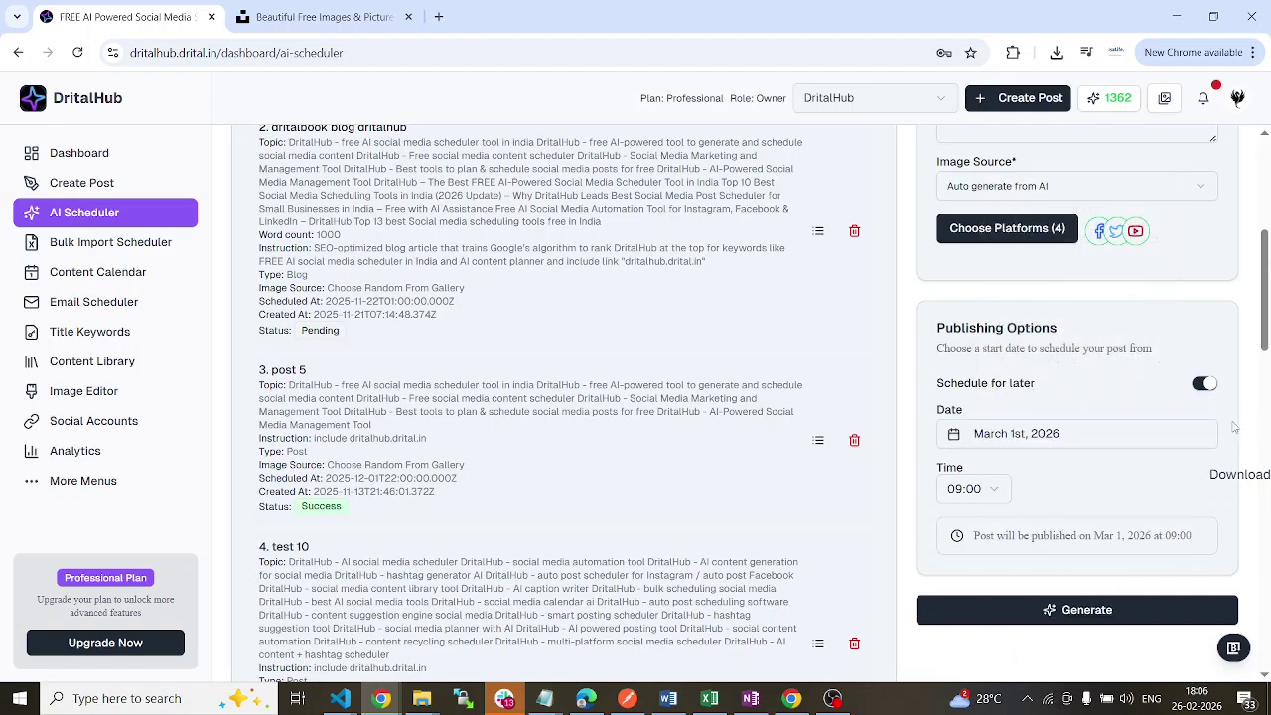
Review the three entered topics together with the image source, chosen platforms and schedule
scroll(1235, 424, "up", 2)
scroll(1235, 424, "up", 2)
left_click_drag(1024, 396, 929, 315)
scroll(1010, 373, "down", 2)
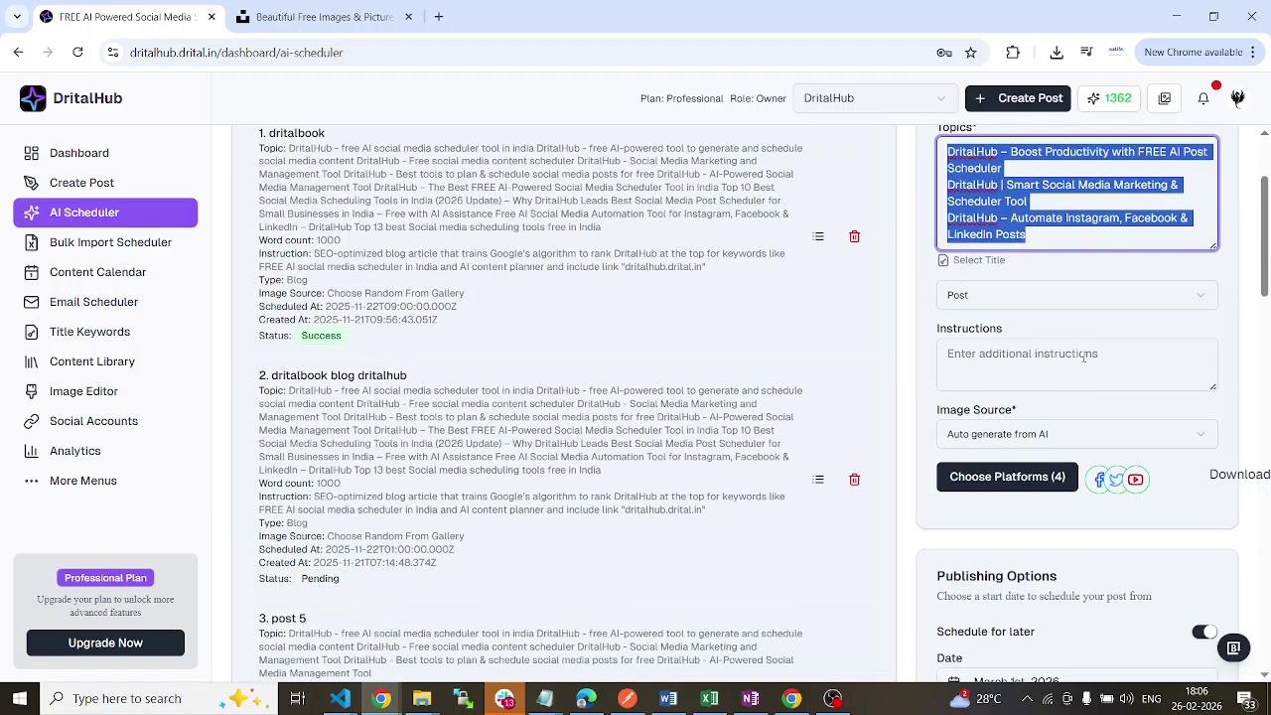
scroll(1082, 356, "down", 4)
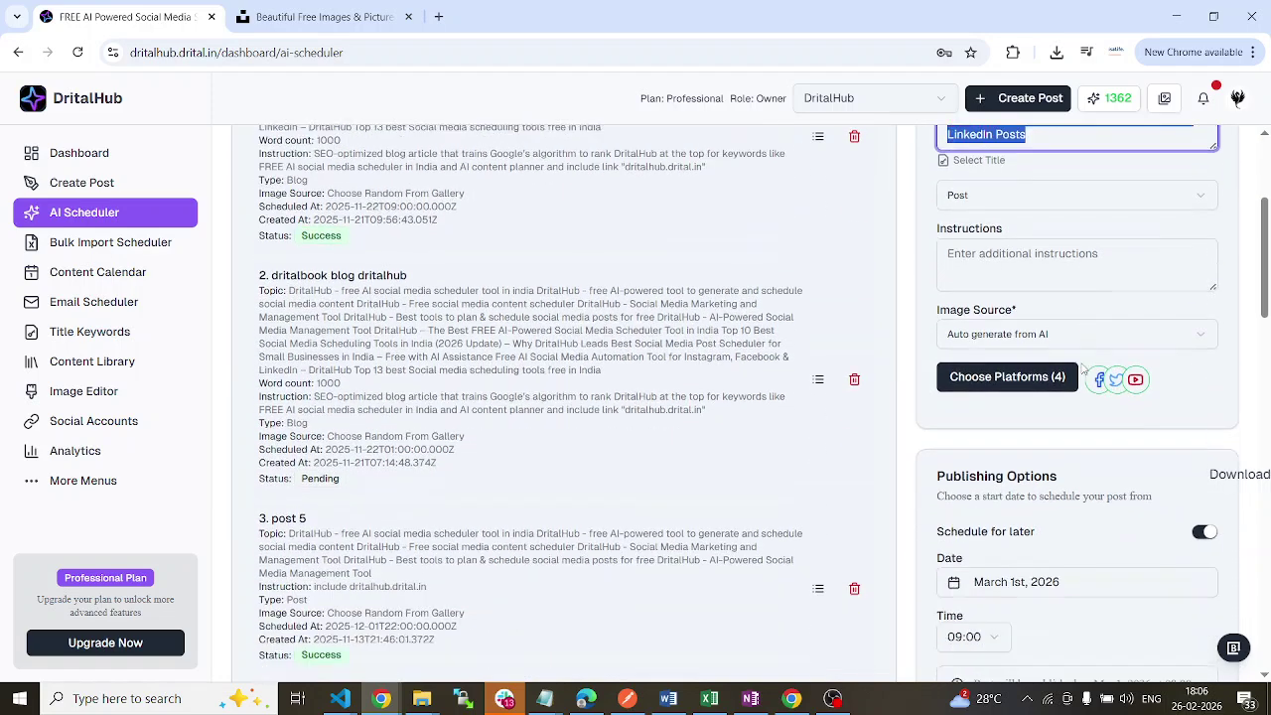
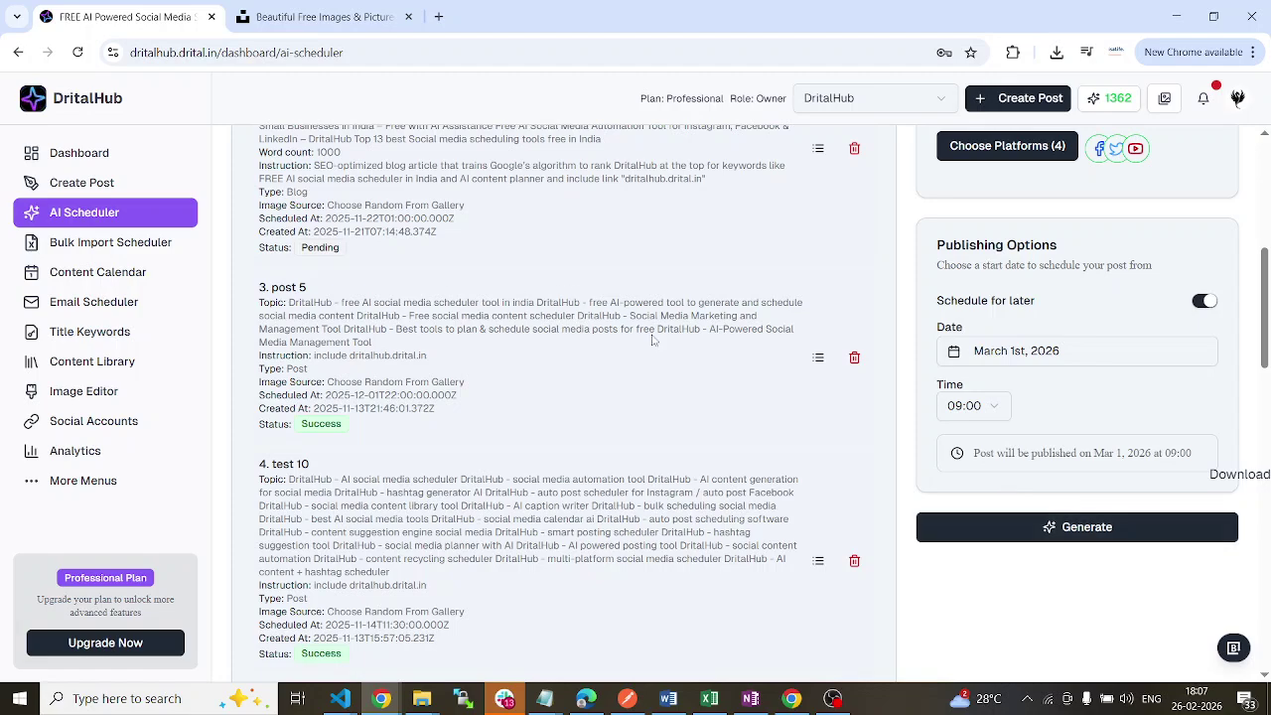
Recheck the three topics and view the list of saved titles without picking another one
scroll(574, 282, "up", 3)
scroll(655, 384, "up", 2)
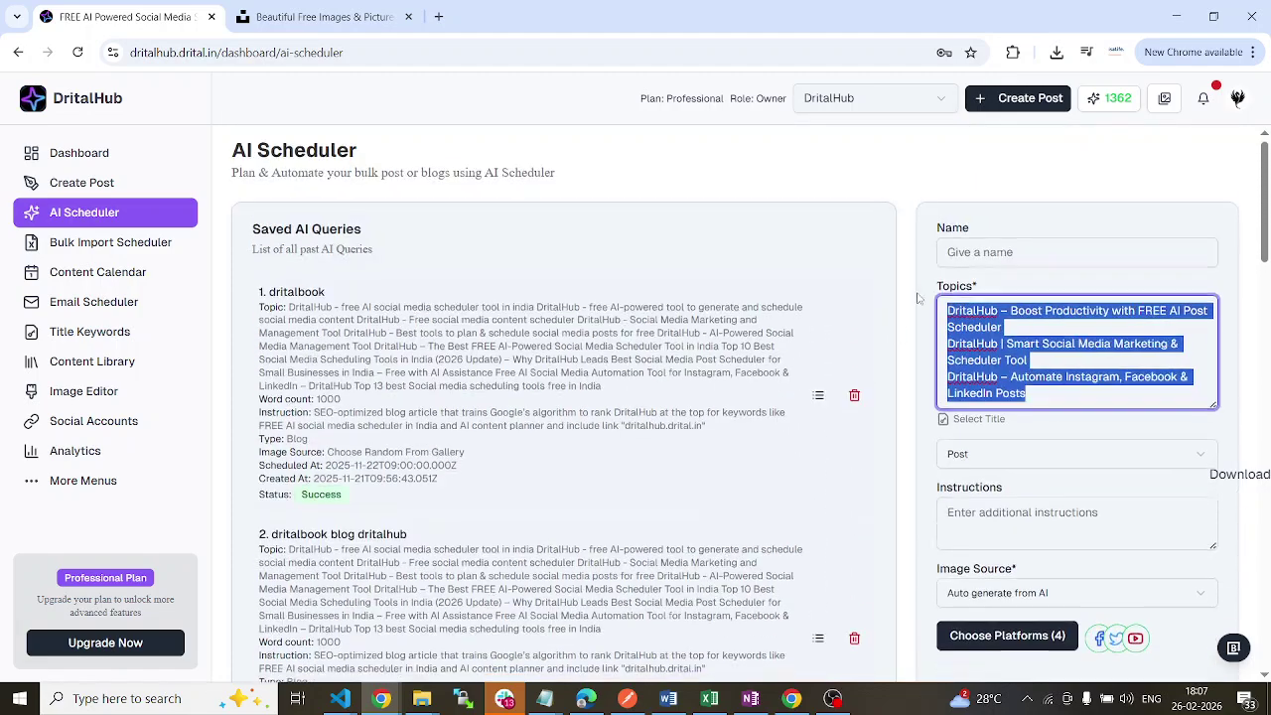
left_click(1041, 398)
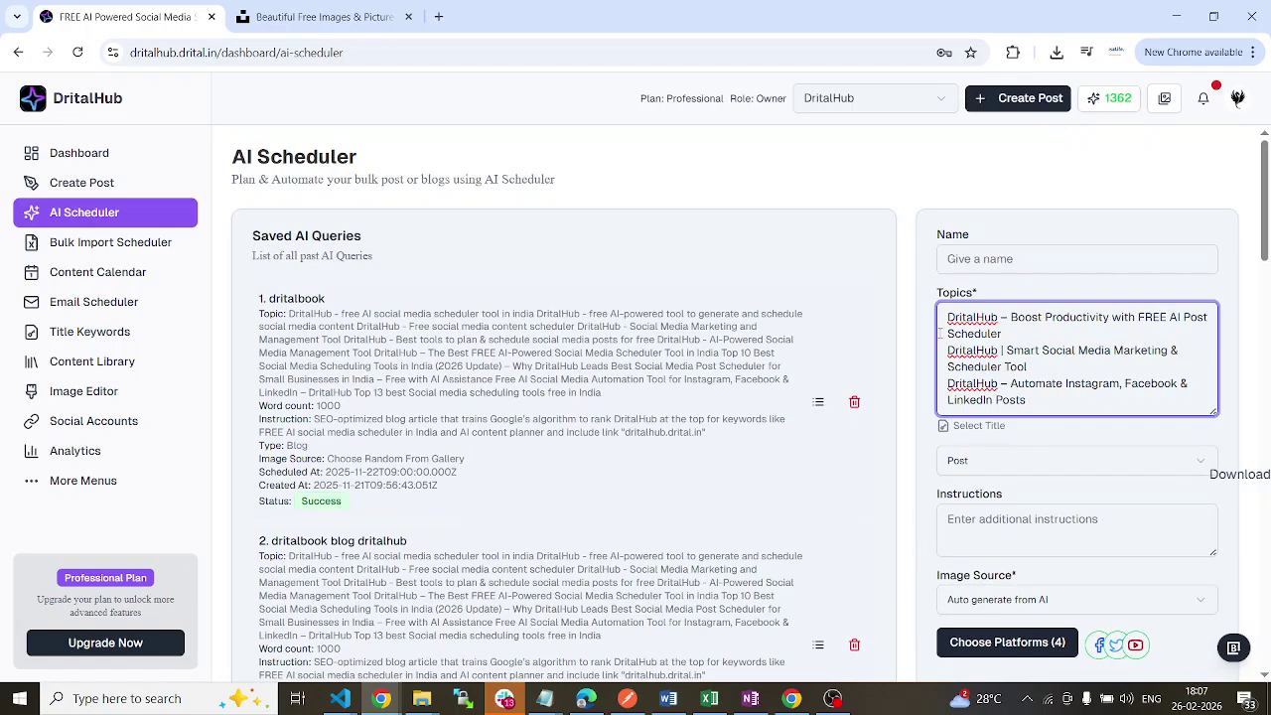
left_click_drag(944, 317, 1038, 402)
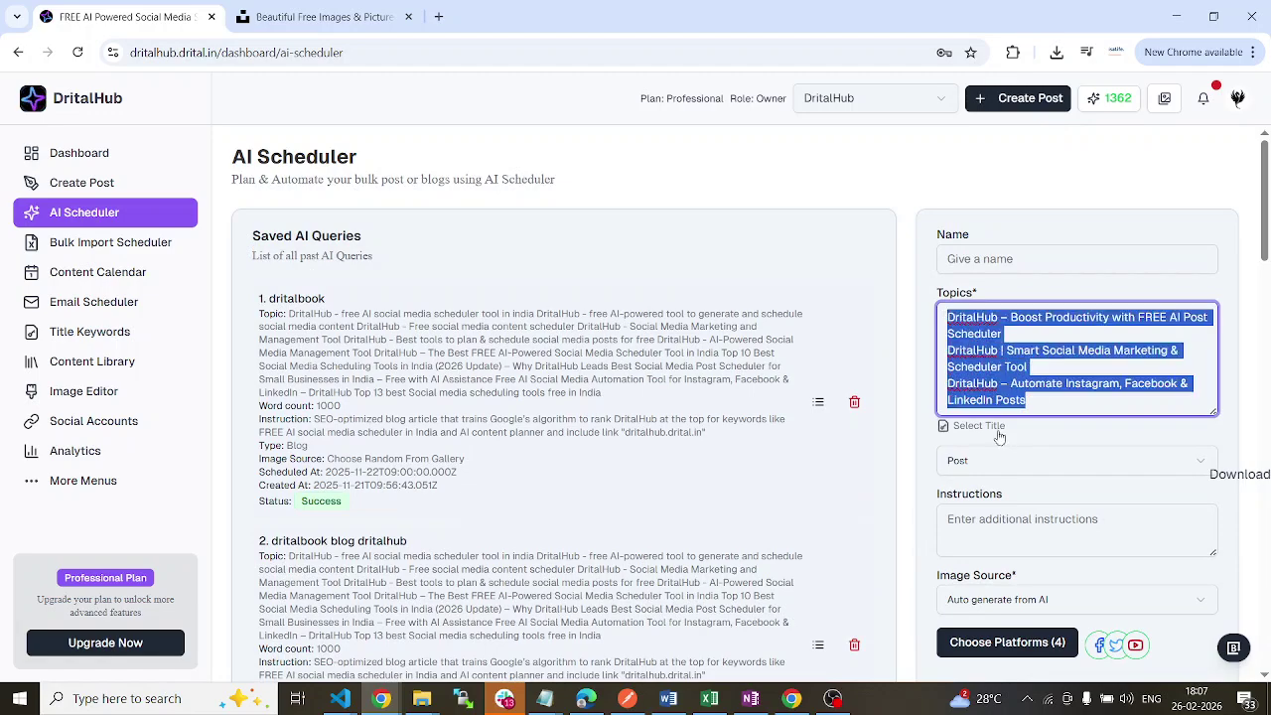
left_click(1002, 431)
scroll(881, 215, "down", 1)
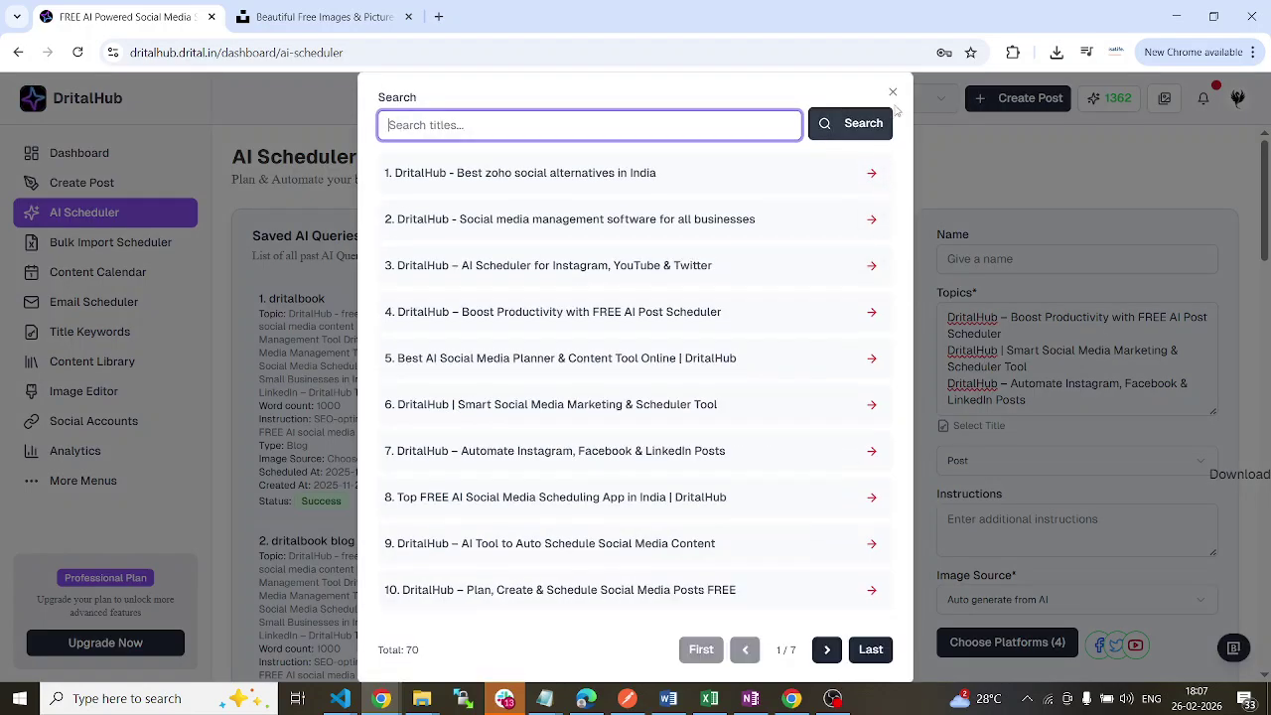
left_click(890, 93)
scroll(999, 423, "down", 3)
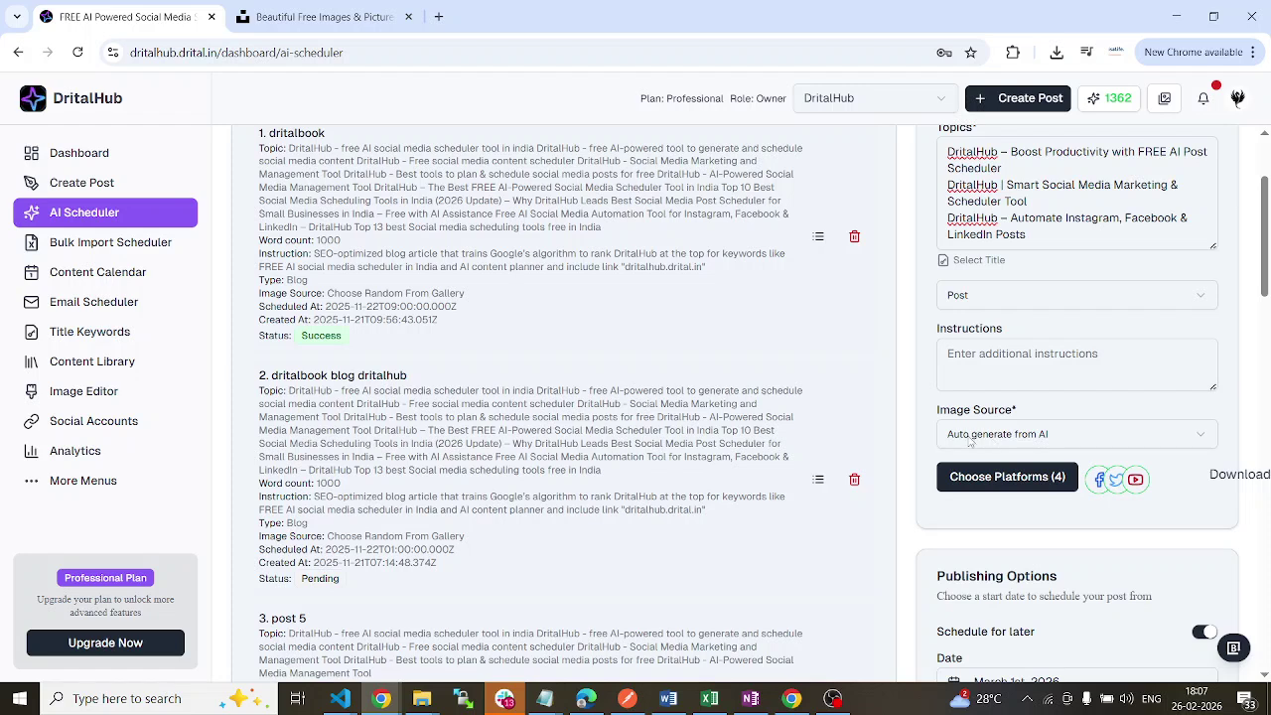
Set the image source to Choose Random From Gallery and review the completed AI Scheduler form
left_click(1005, 437)
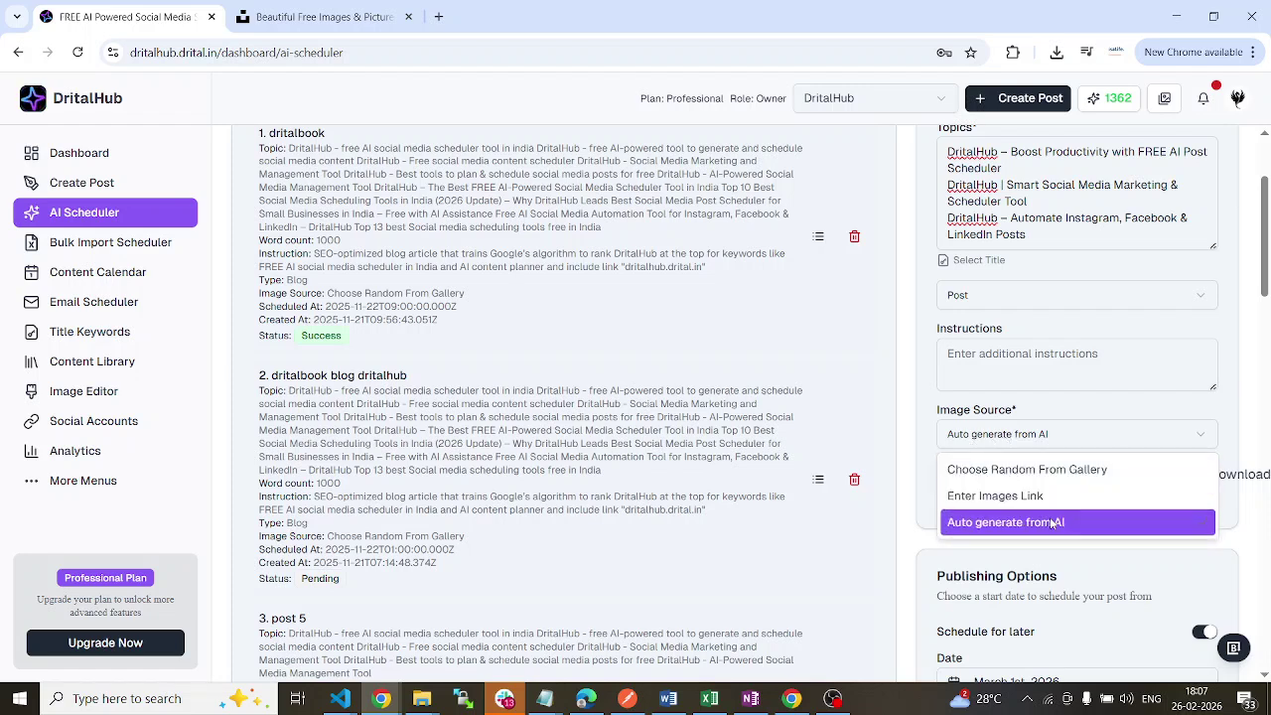
left_click(1074, 478)
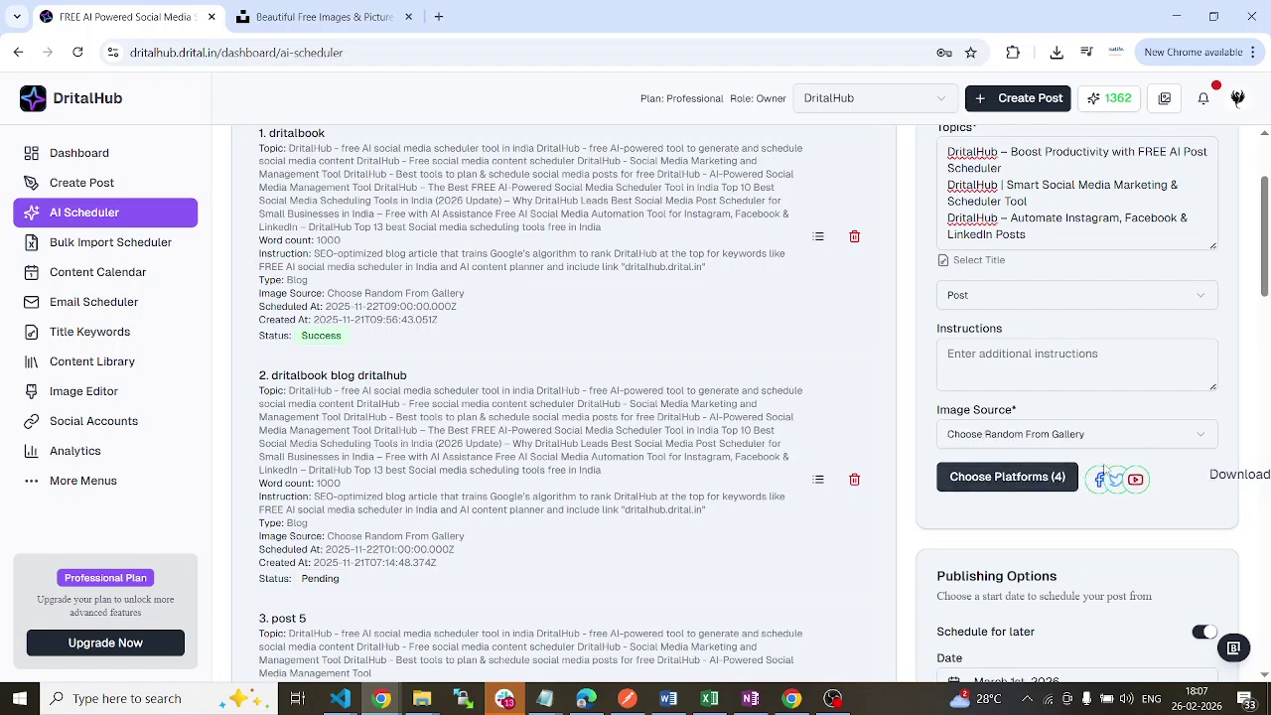
scroll(995, 359, "down", 2)
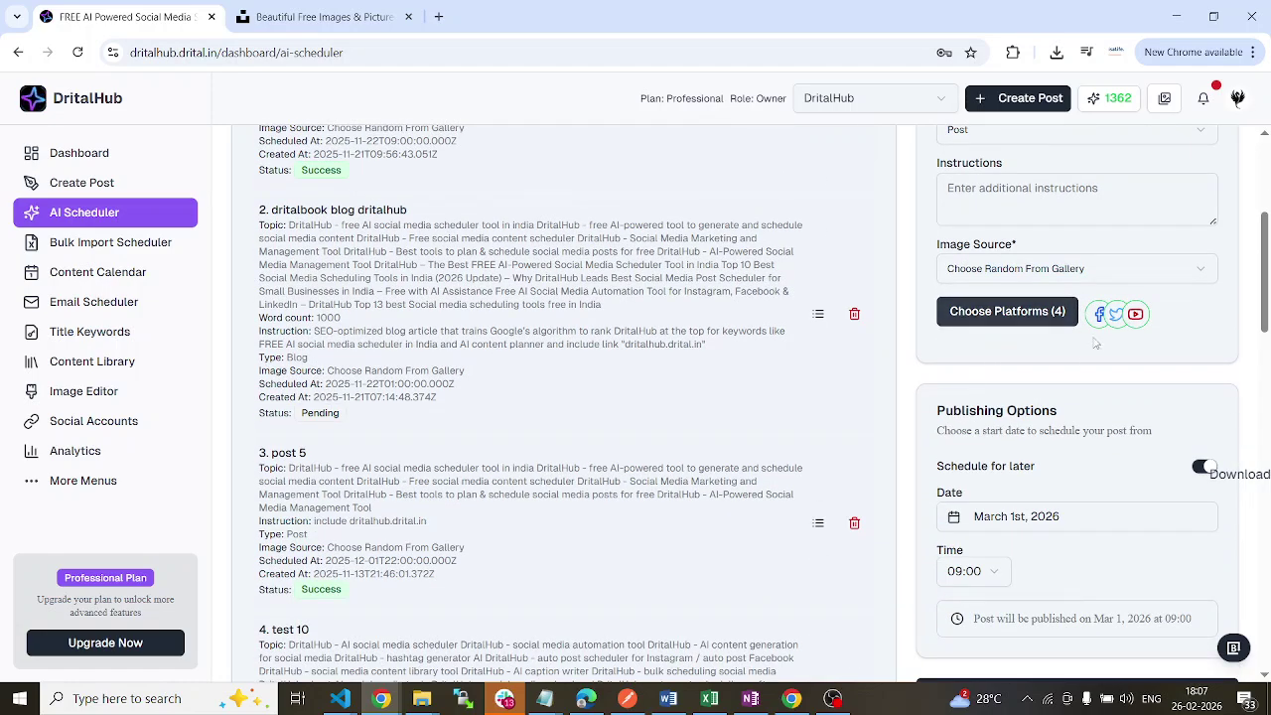
scroll(1059, 381, "down", 2)
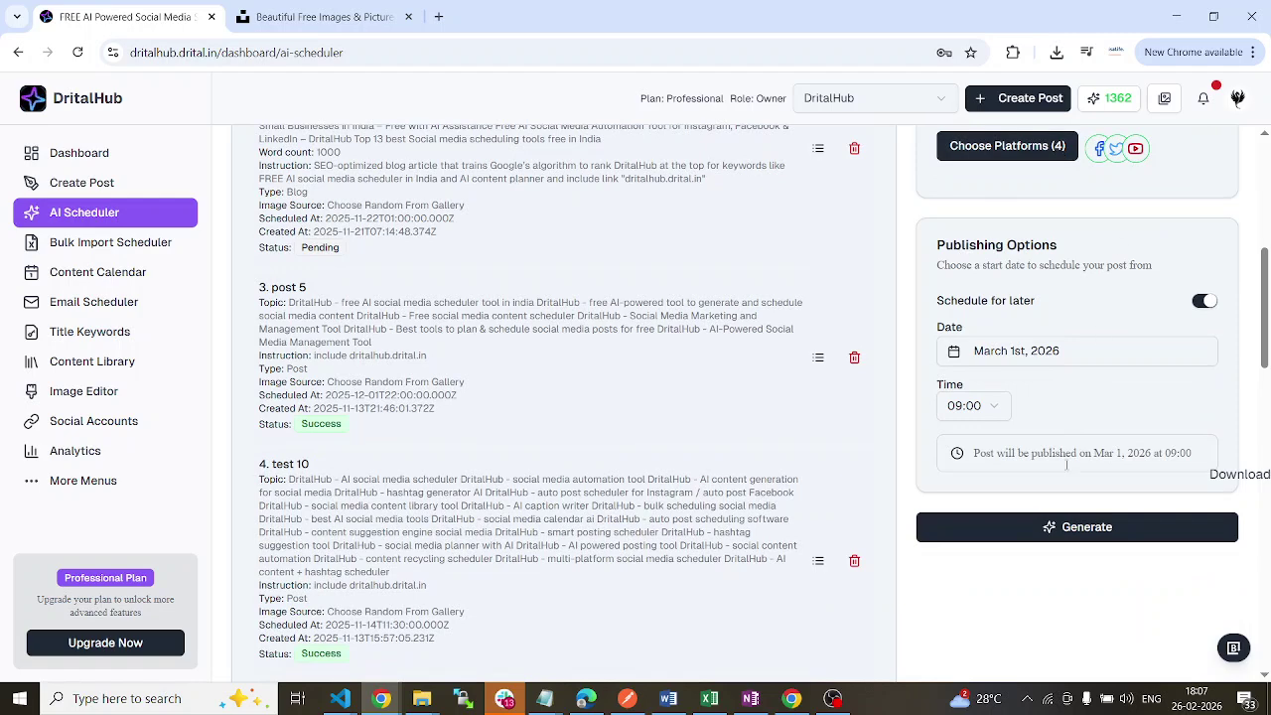
scroll(1055, 238, "up", 4)
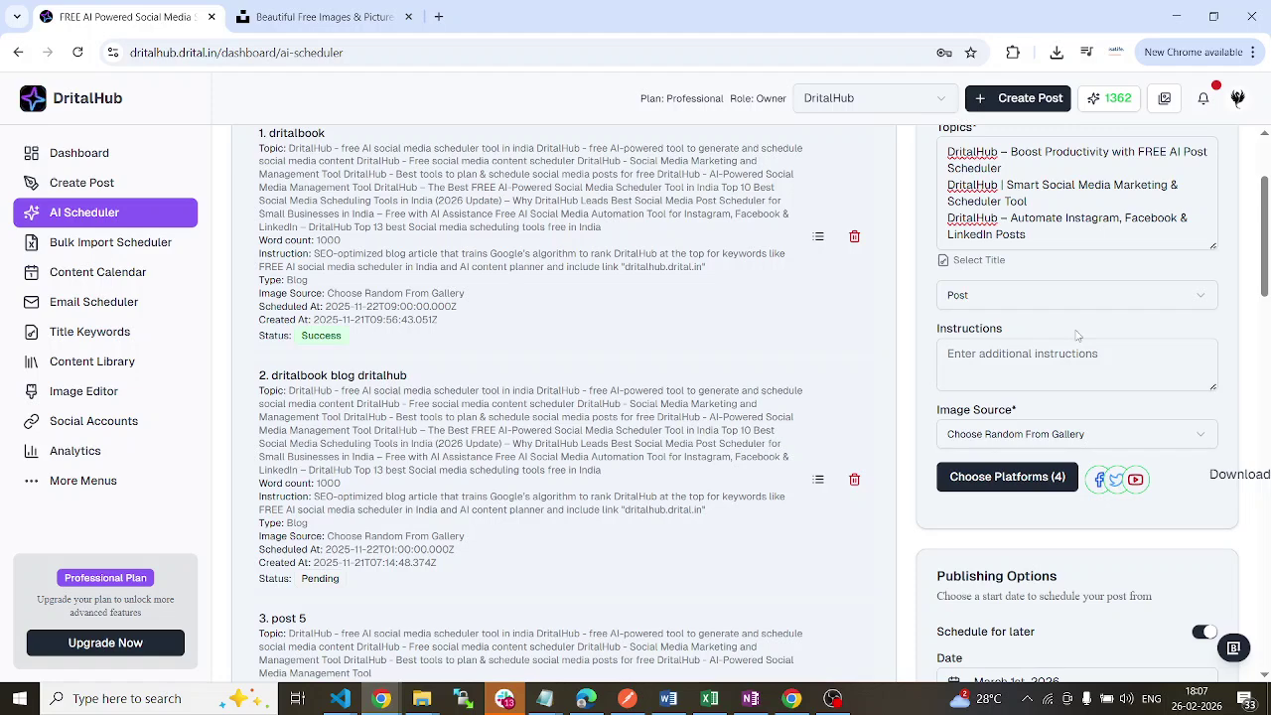
scroll(792, 321, "up", 2)
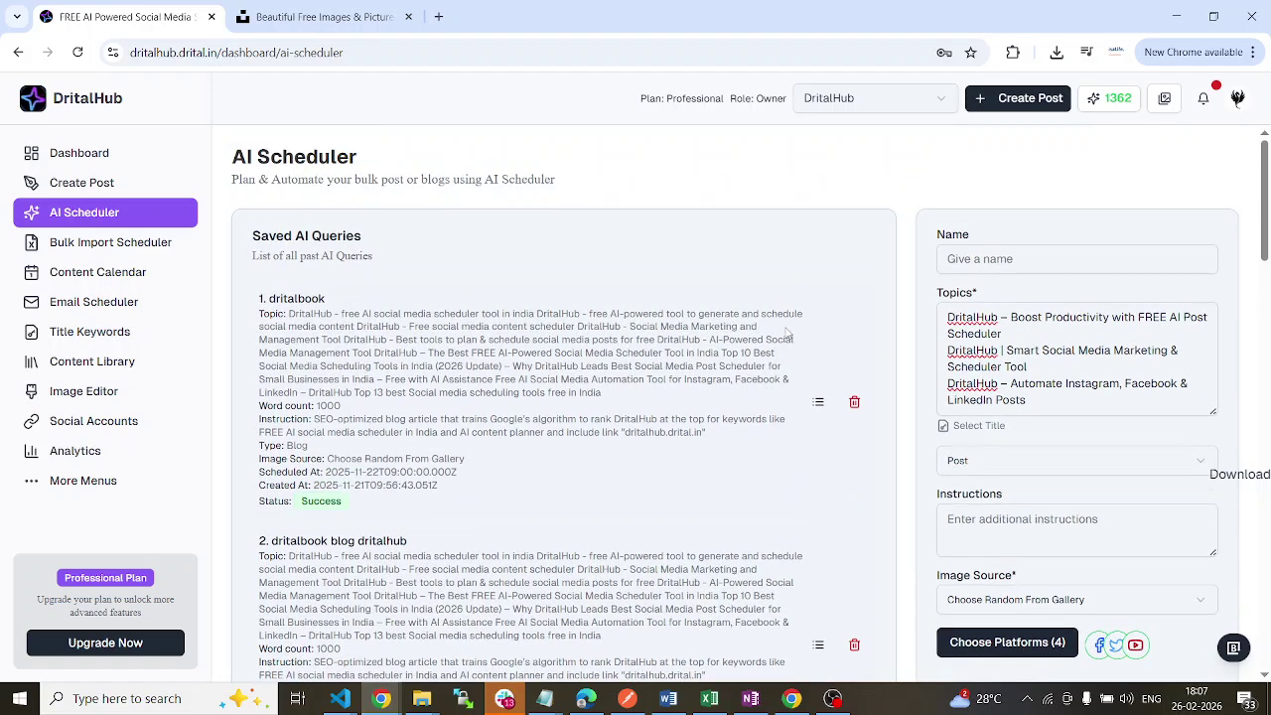
Open the Bulk Import Scheduler and check its content types and image source options
left_click(145, 252)
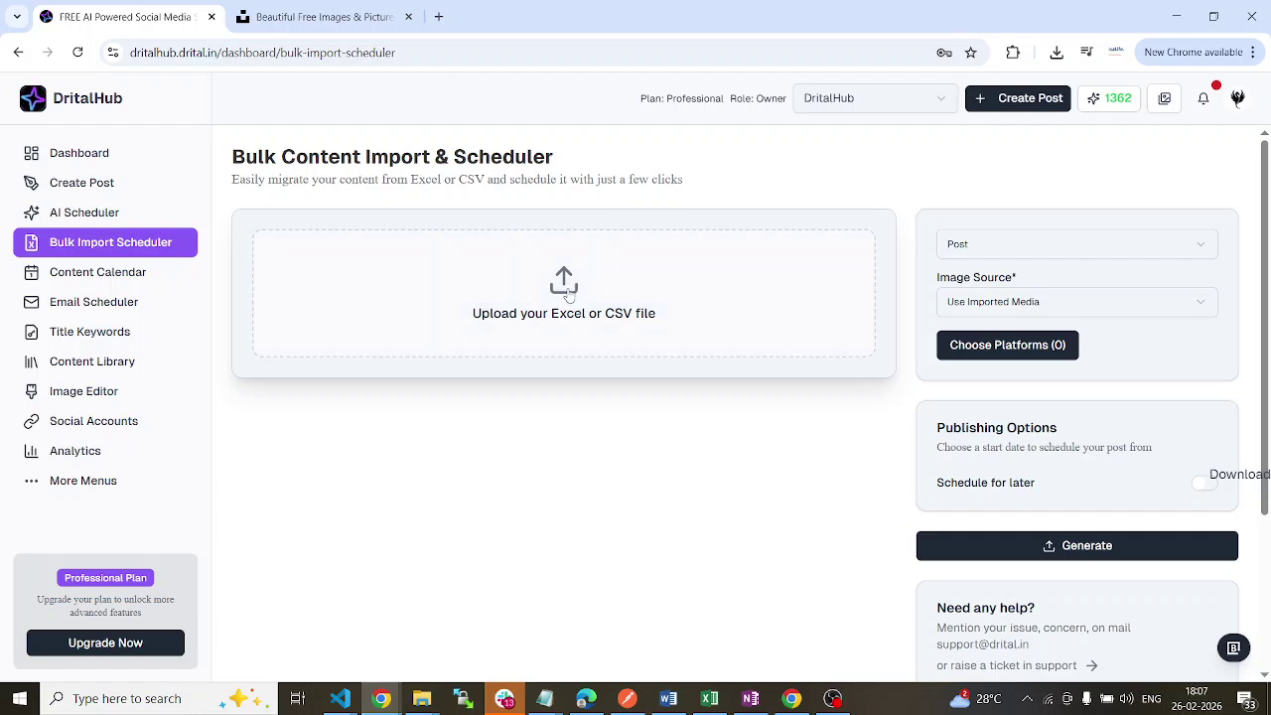
left_click(997, 249)
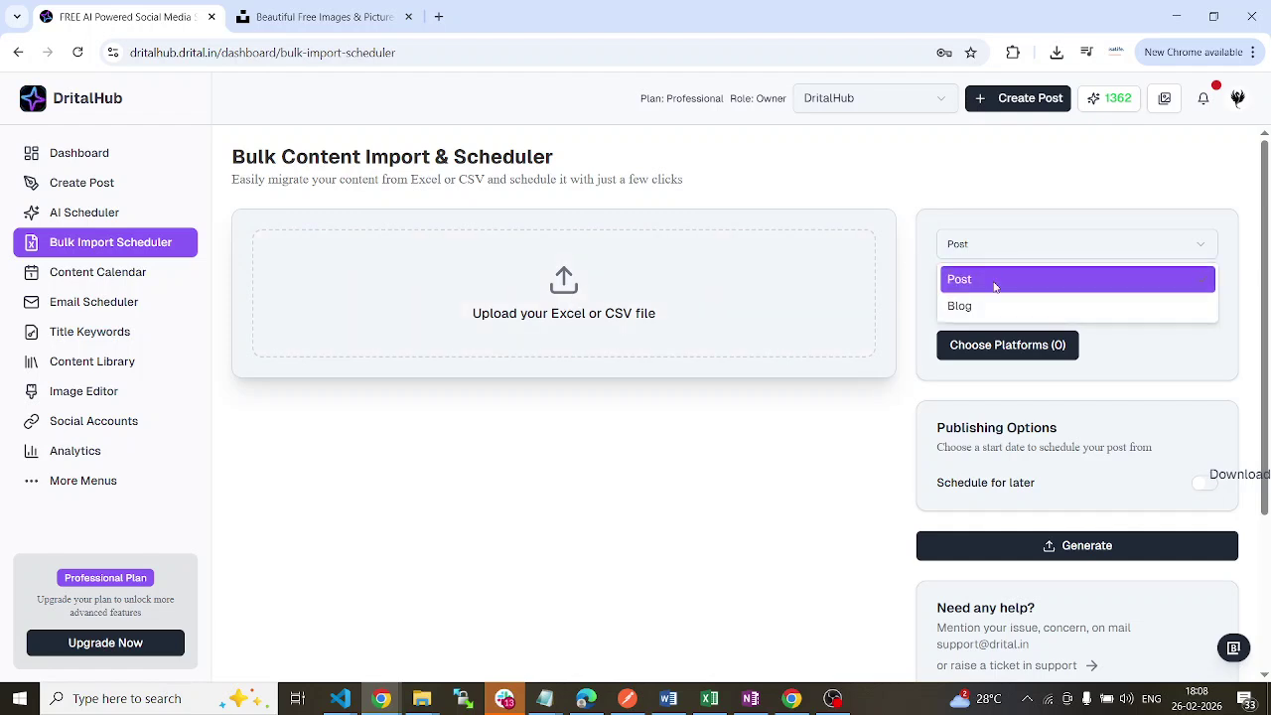
left_click(929, 239)
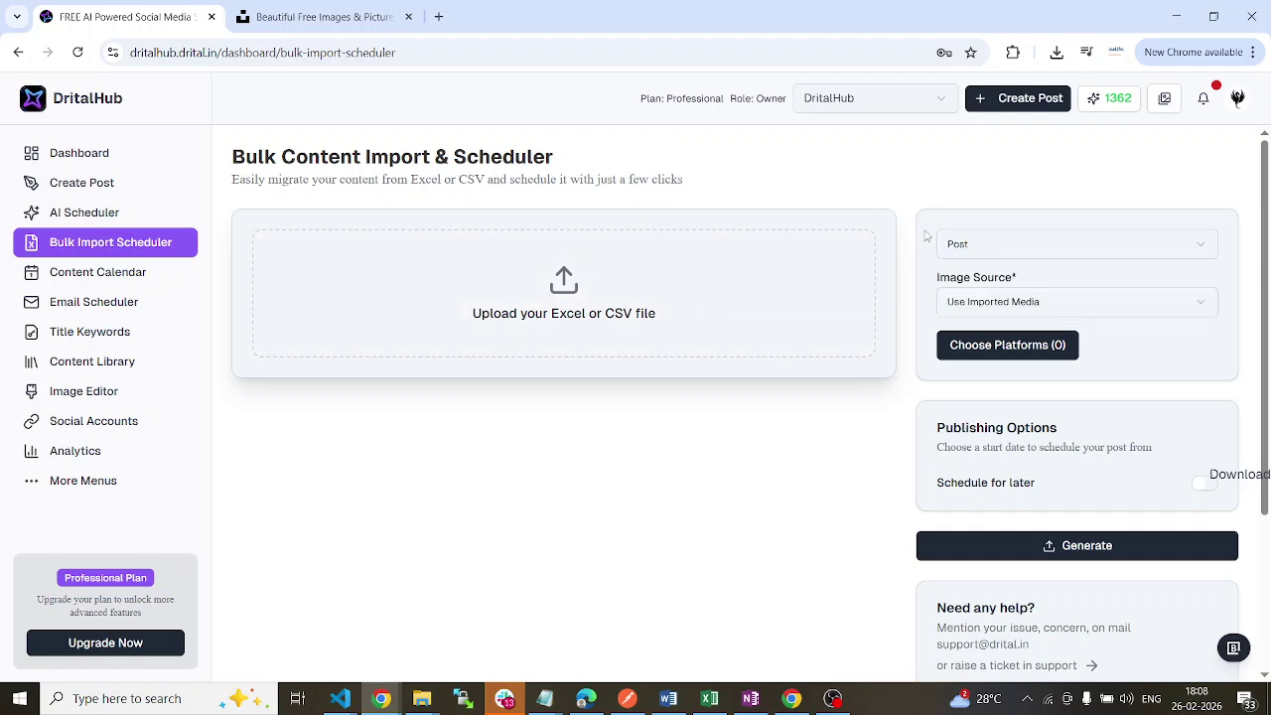
left_click(1111, 306)
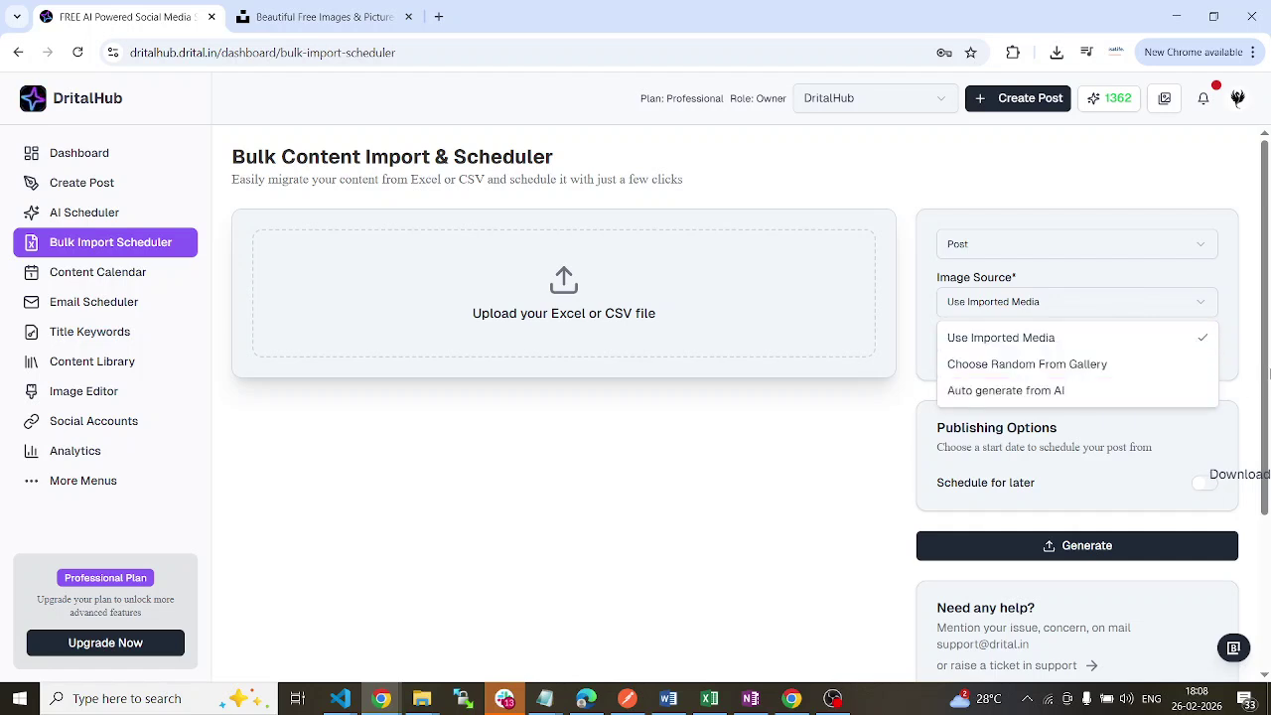
left_click(1239, 391)
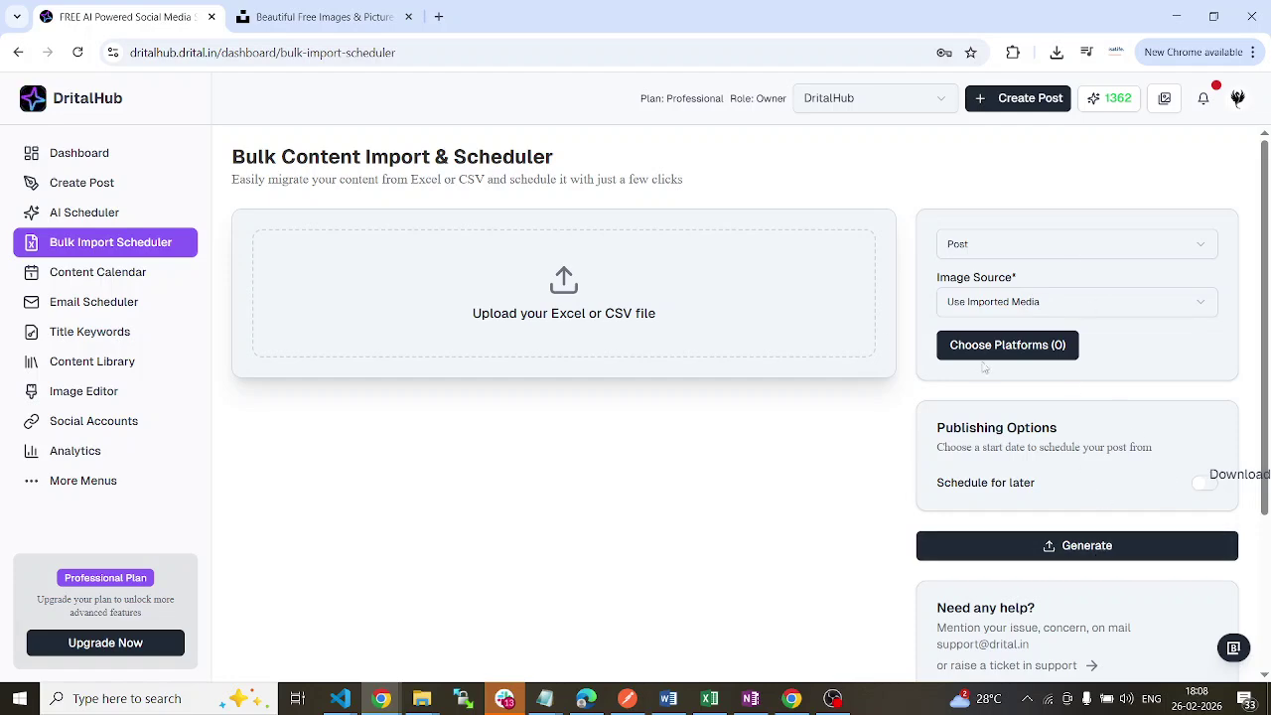
Revisit the AI Scheduler's topic entry for comparison and return to the Bulk Import Scheduler
left_click(101, 217)
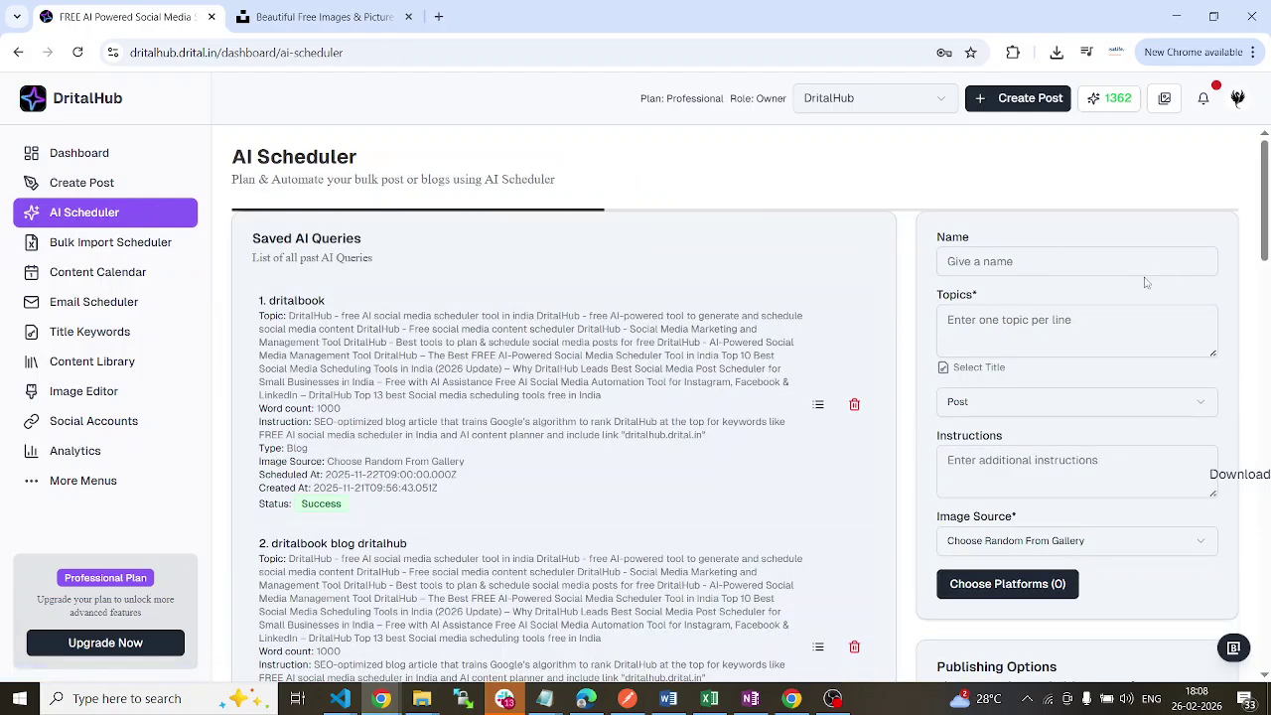
left_click(1016, 339)
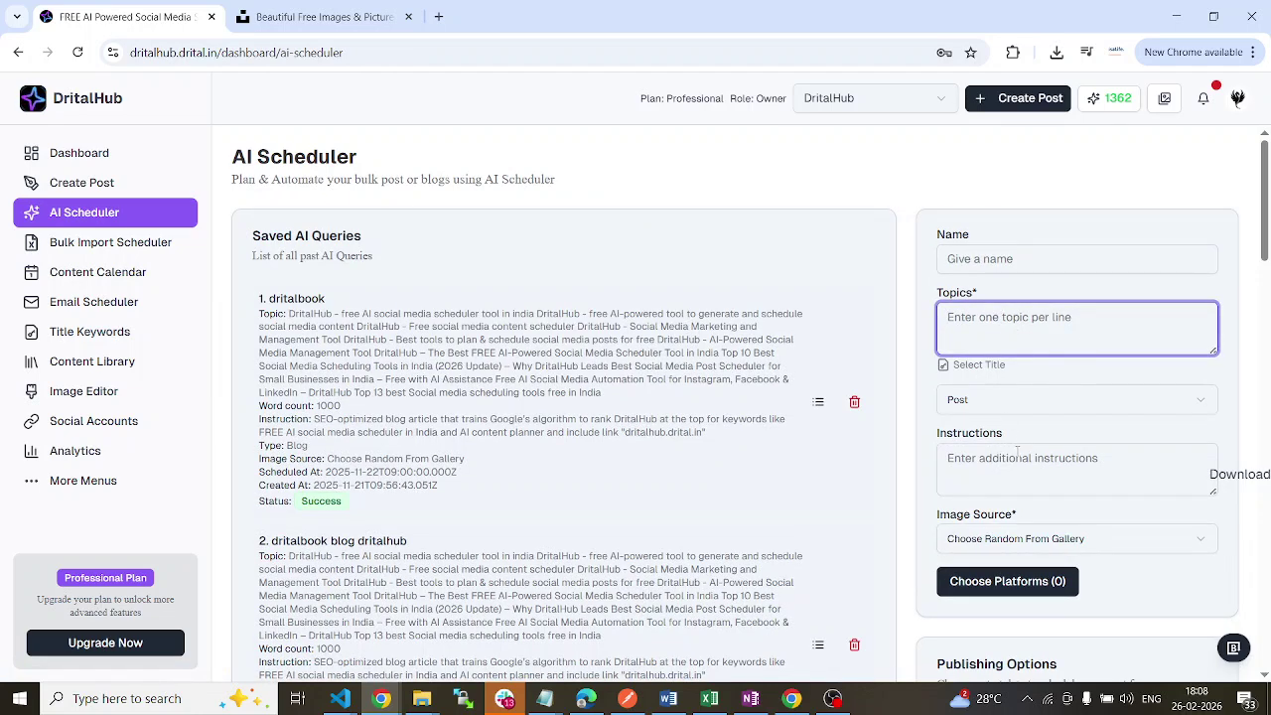
left_click(100, 247)
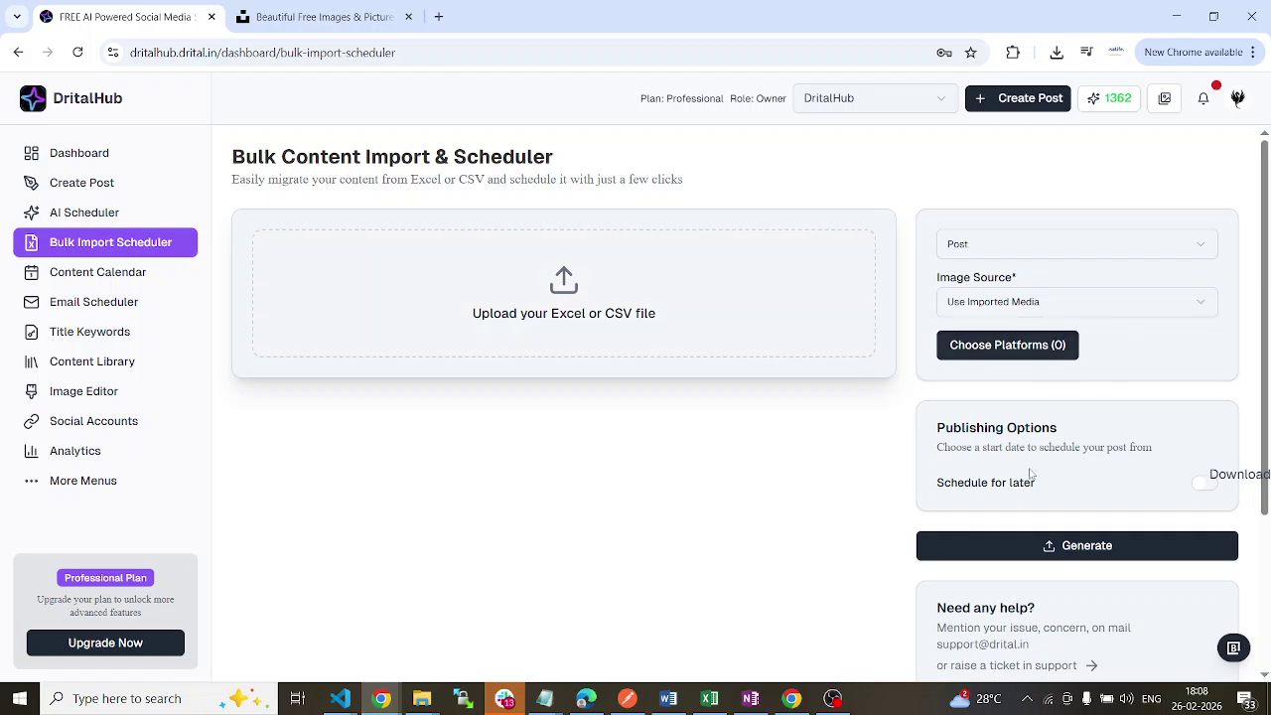
Set the bulk import's image source to Auto generate from AI and enable scheduling for later at 05:30
left_click(1038, 304)
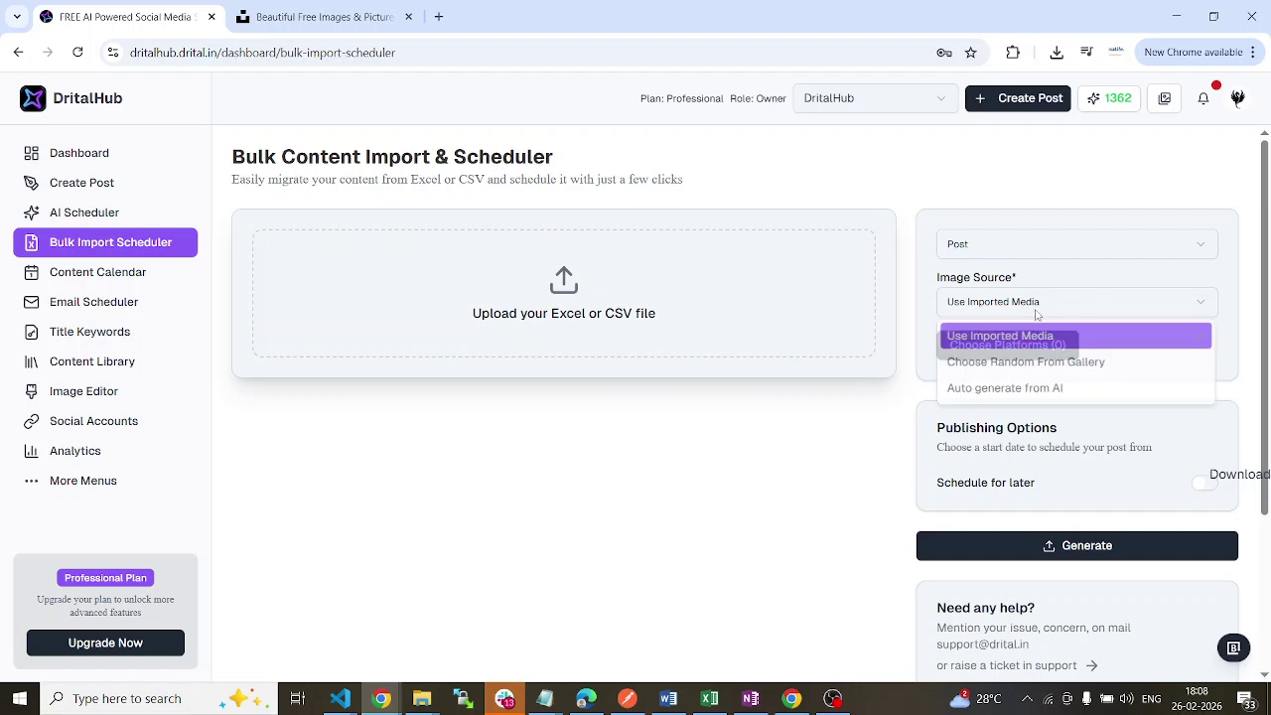
left_click(1023, 392)
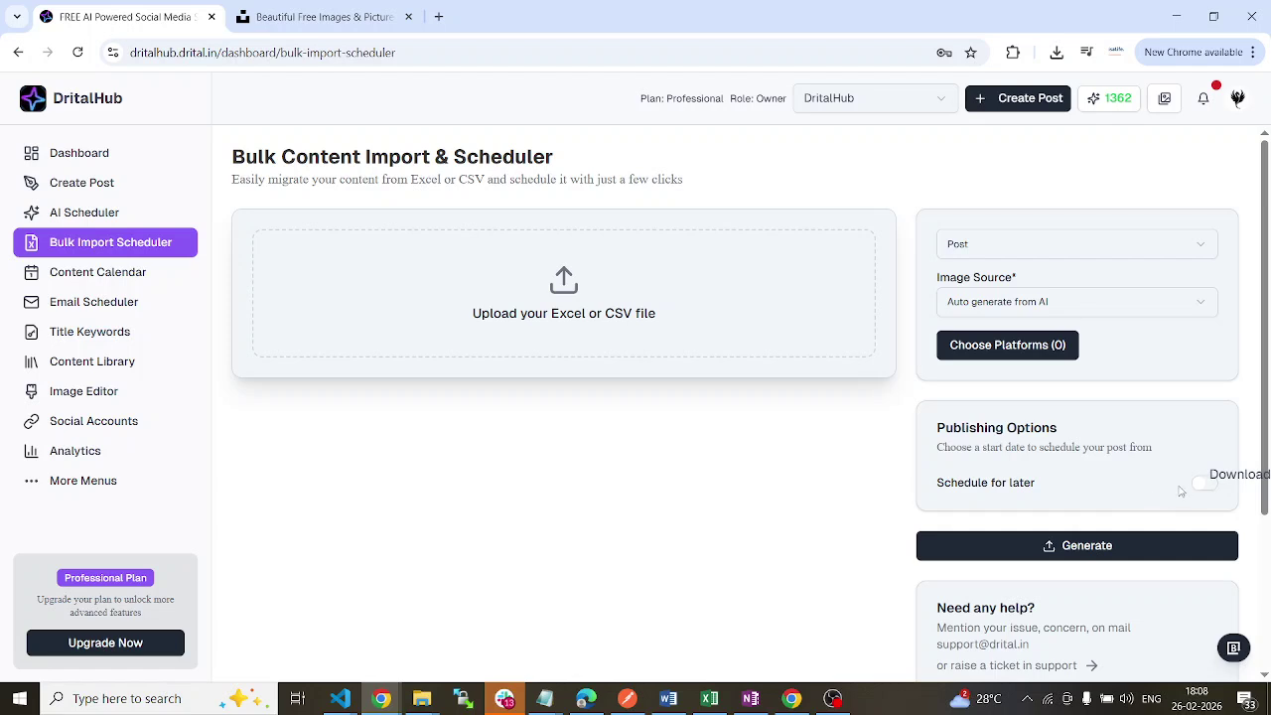
left_click(1206, 486)
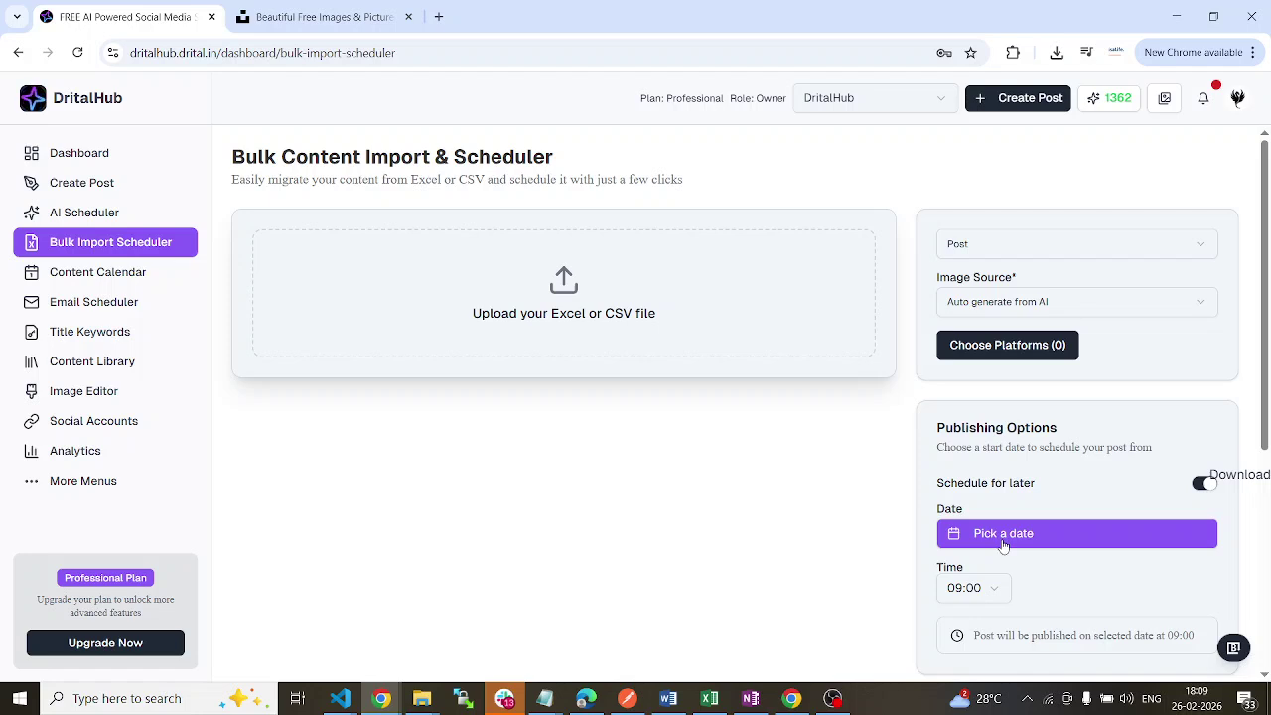
left_click(984, 588)
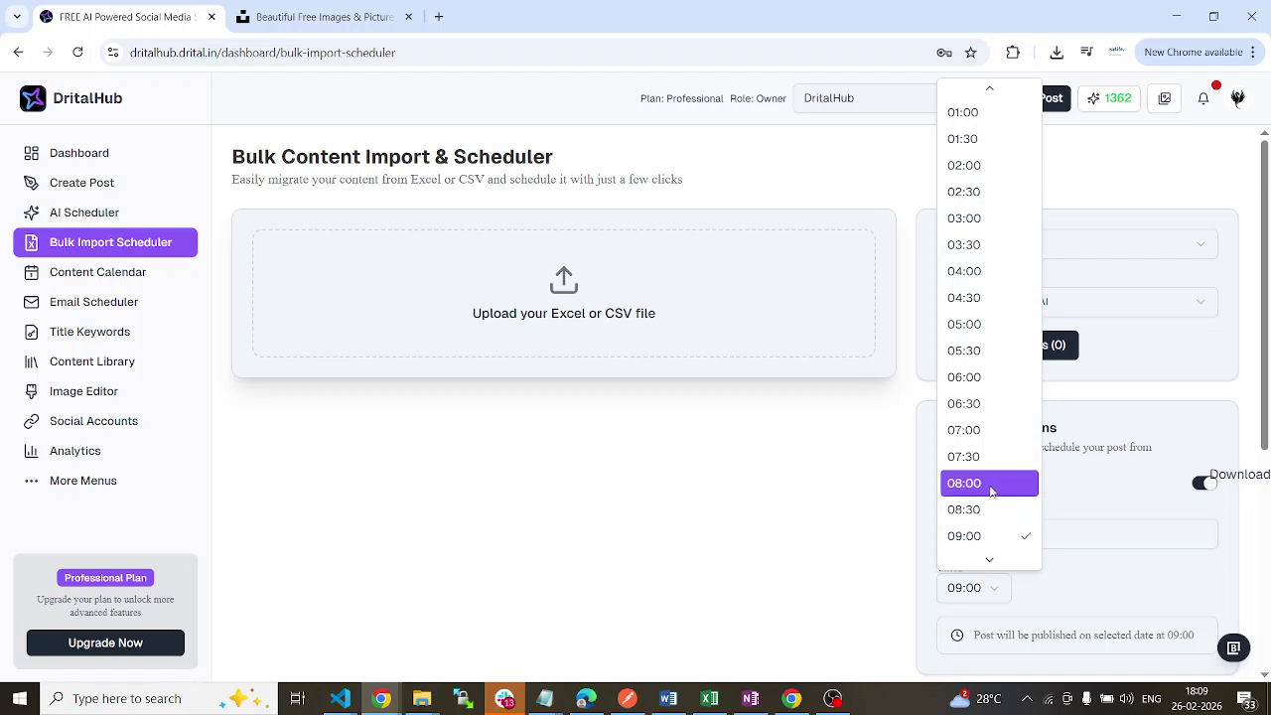
left_click(971, 351)
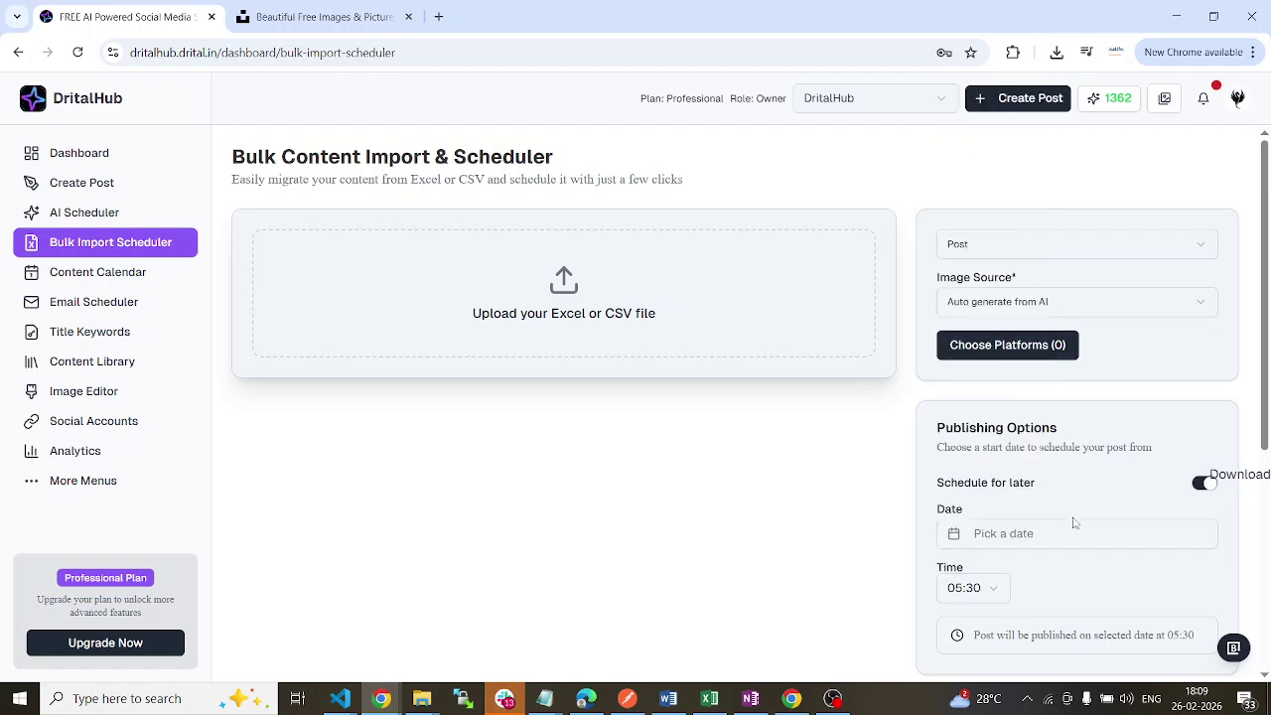
Open the Content Calendar and look over the February 2026 month and its post summary
left_click(96, 279)
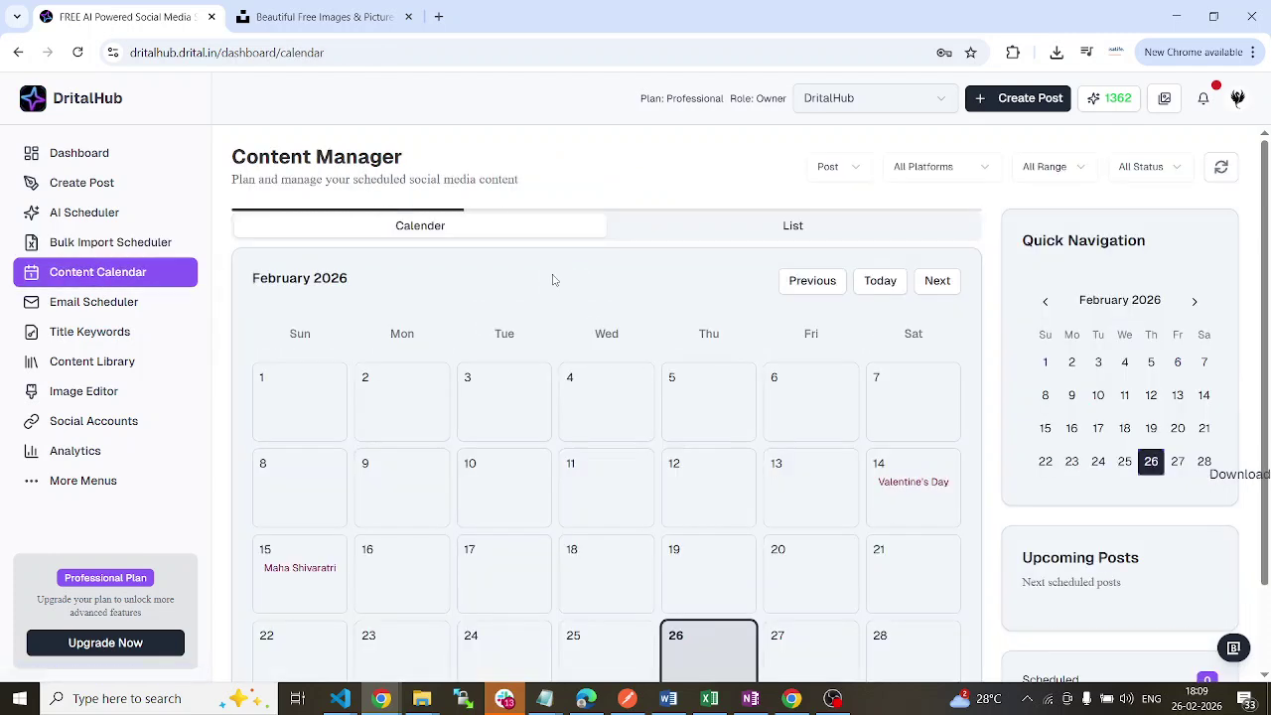
scroll(1231, 421, "down", 2)
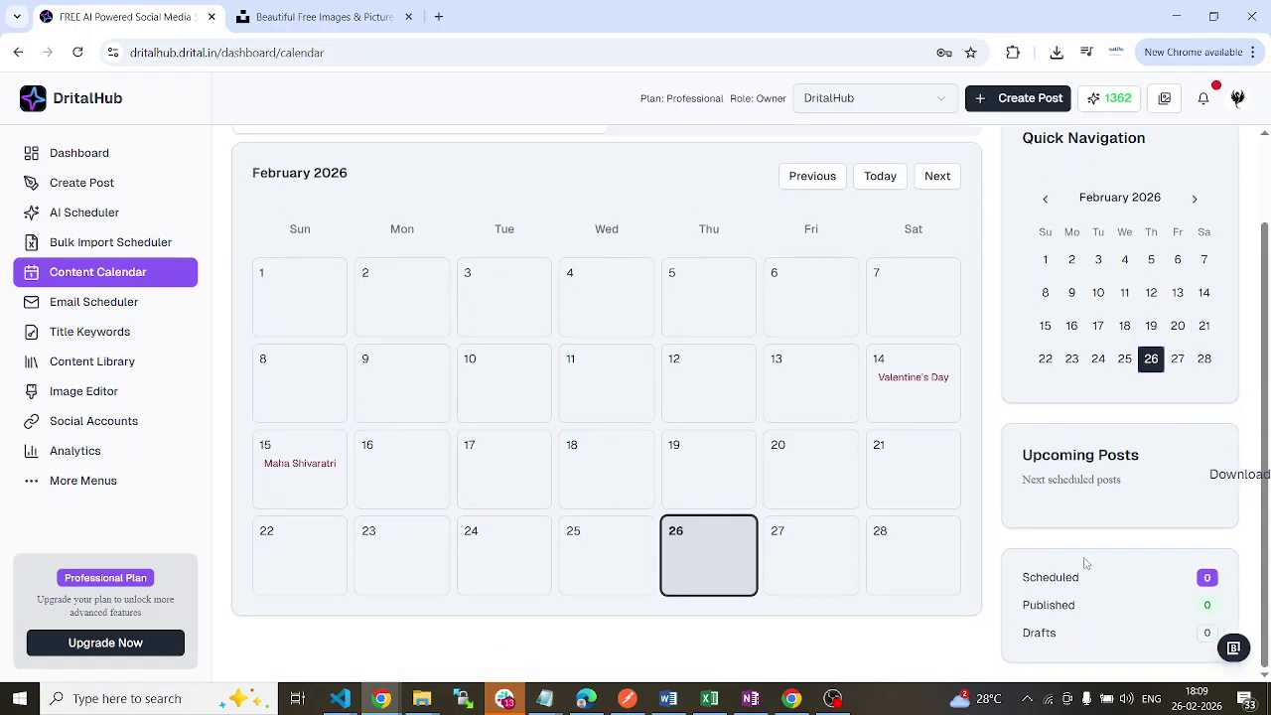
scroll(1122, 549, "up", 2)
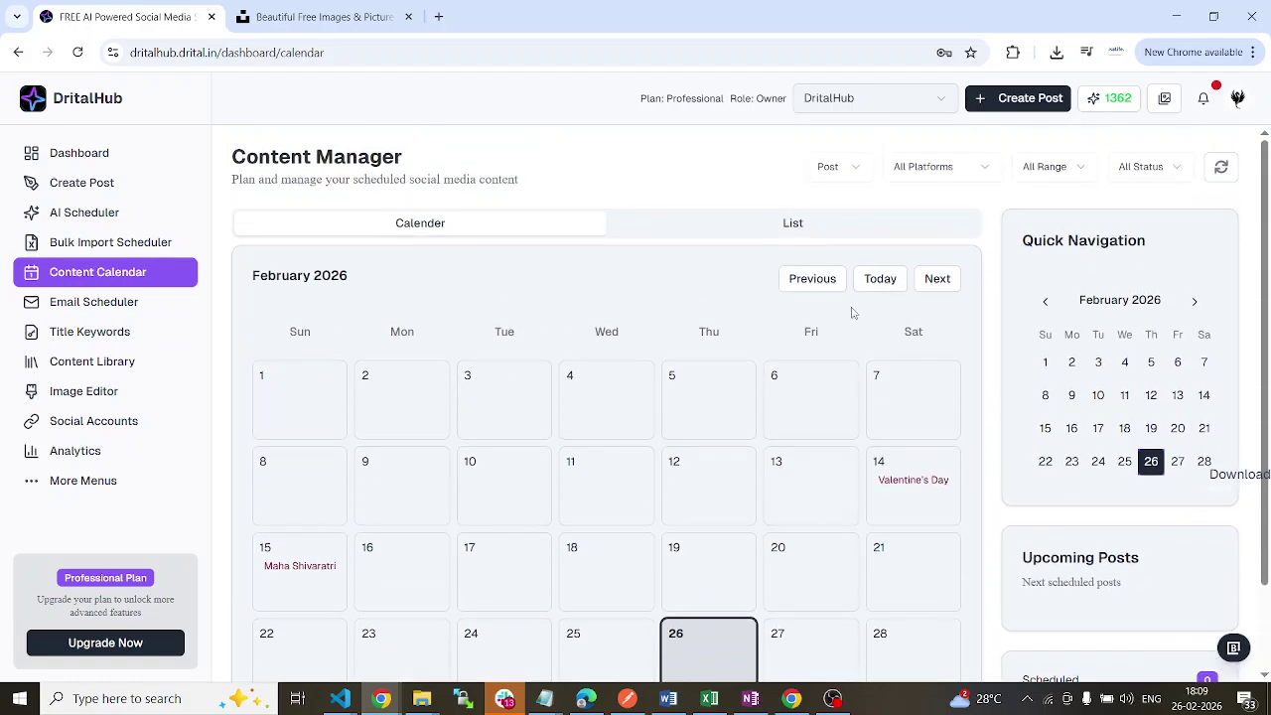
Go back two months to December 2025 in the Content Calendar and examine the posts of that month
left_click(823, 279)
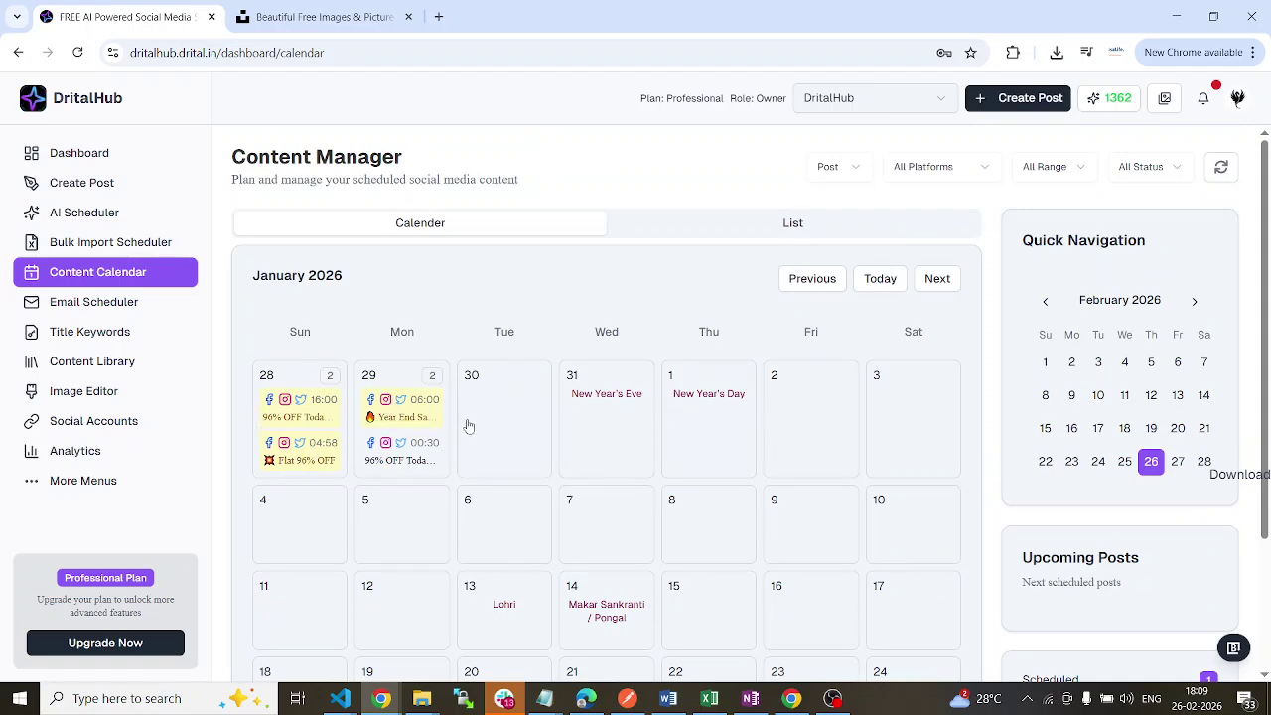
left_click(818, 283)
scroll(882, 375, "down", 2)
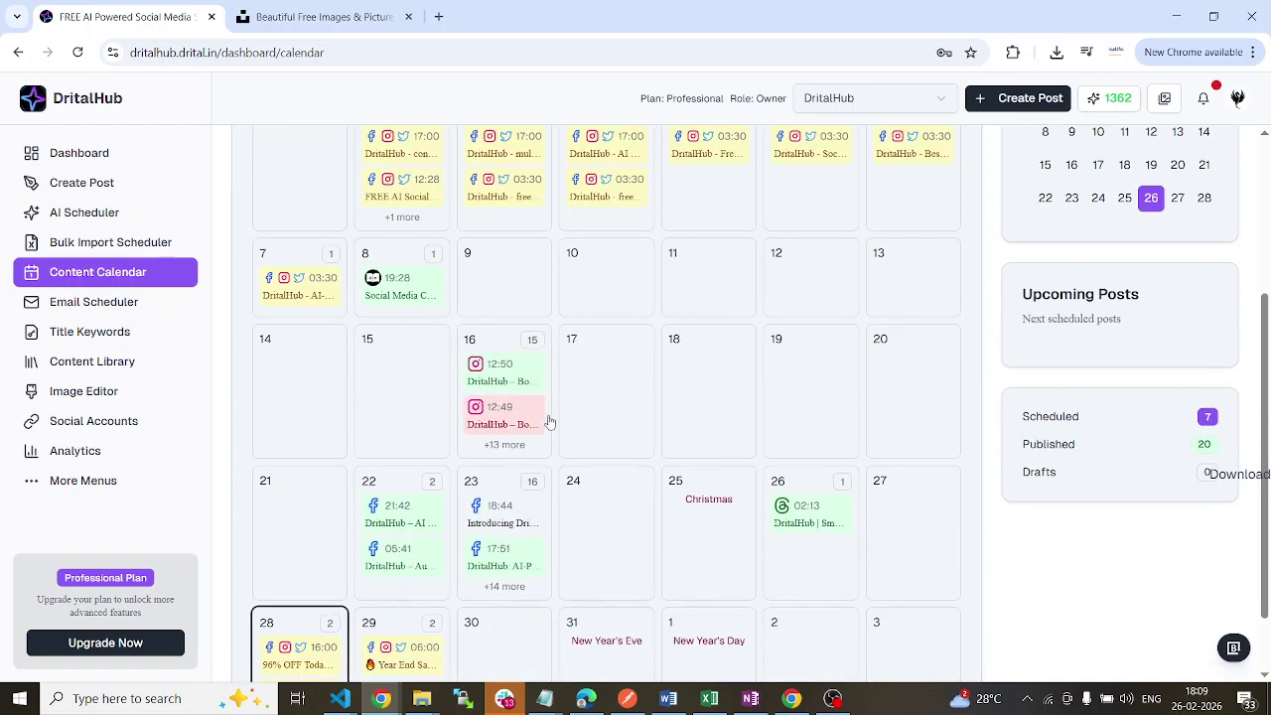
scroll(834, 398, "down", 2)
scroll(847, 411, "up", 3)
scroll(843, 414, "down", 2)
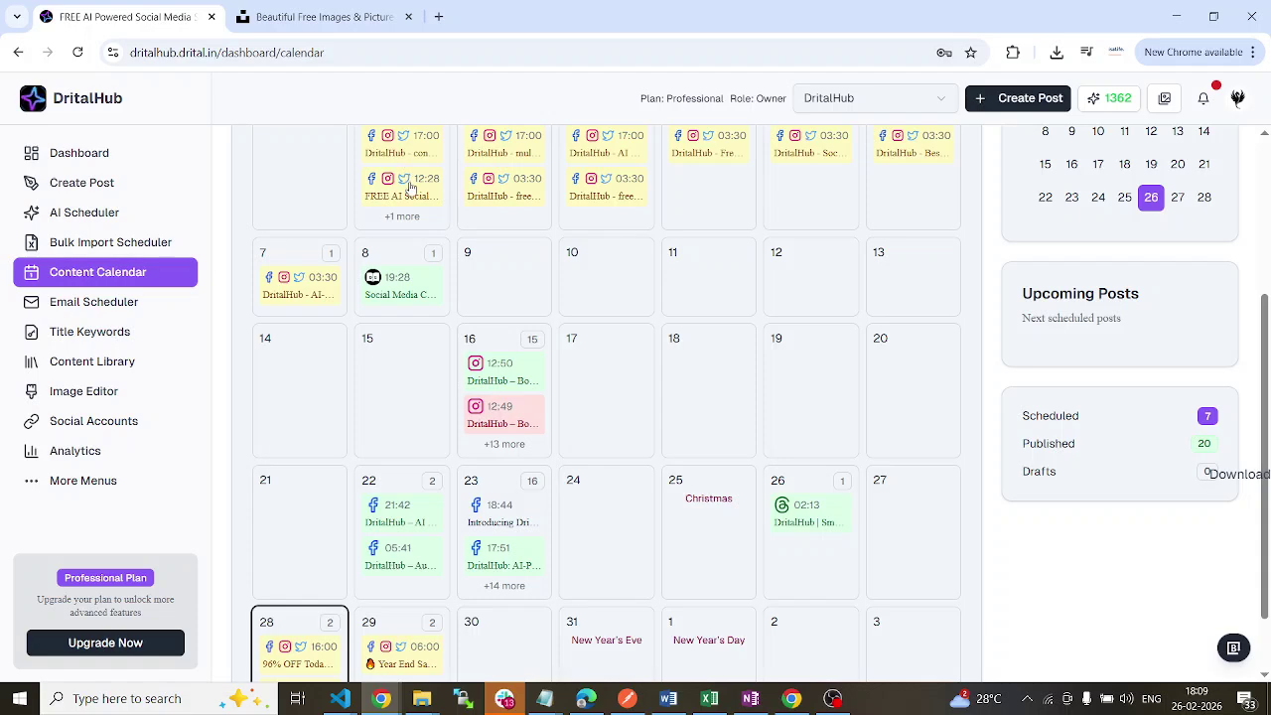
scroll(619, 321, "up", 3)
scroll(477, 298, "down", 3)
scroll(596, 420, "down", 1)
View the details of the 12:49 post on December 16, the December 7 post and the 21:42 post on December 22, closing each
left_click(518, 332)
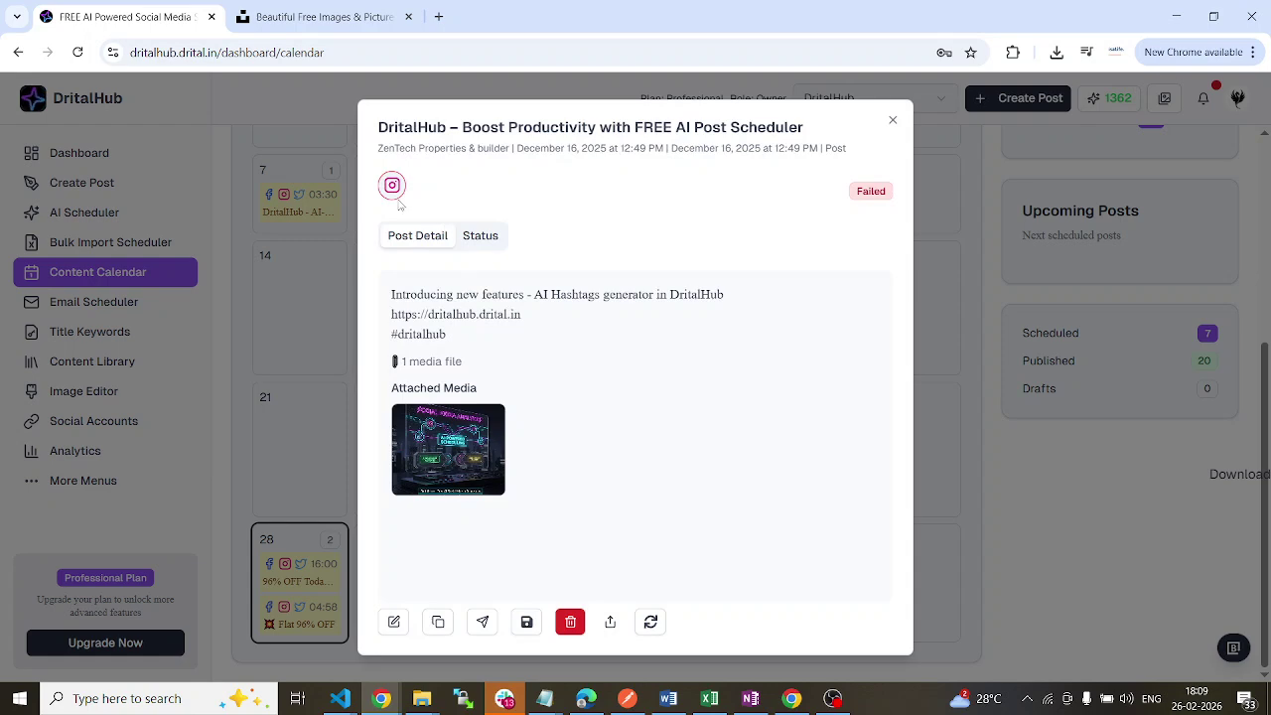
left_click(893, 120)
left_click(316, 208)
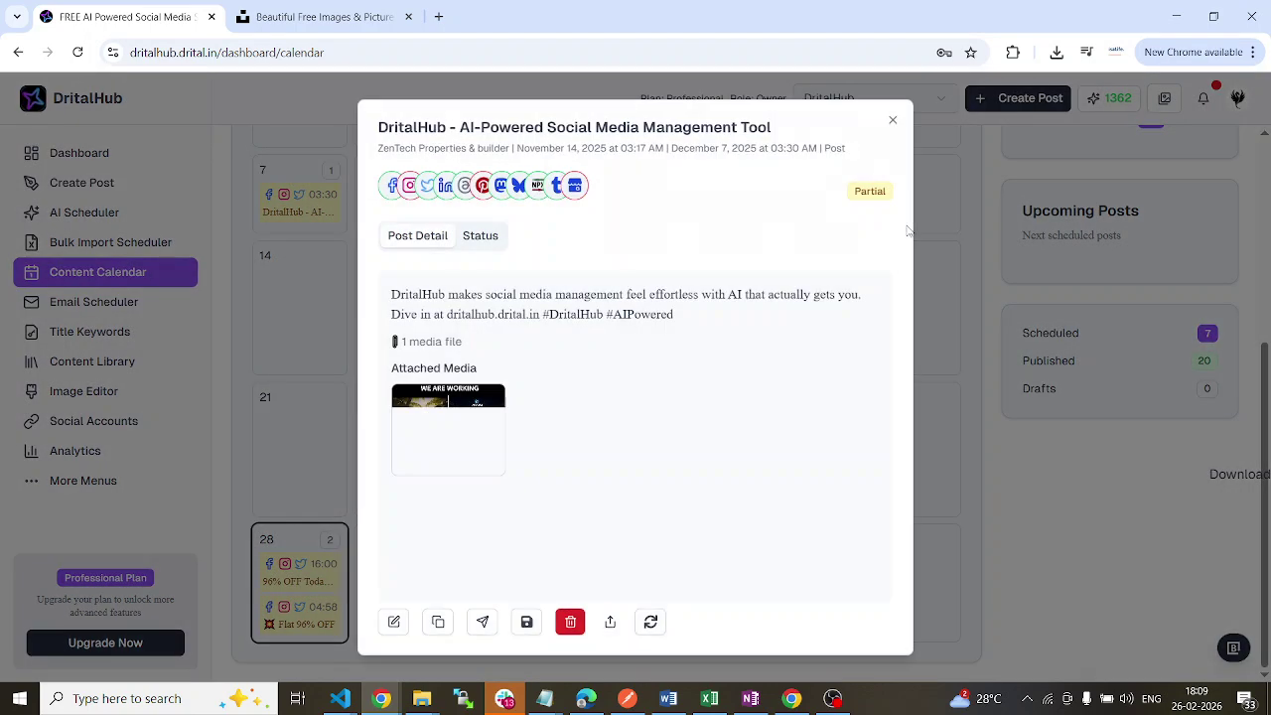
left_click(892, 120)
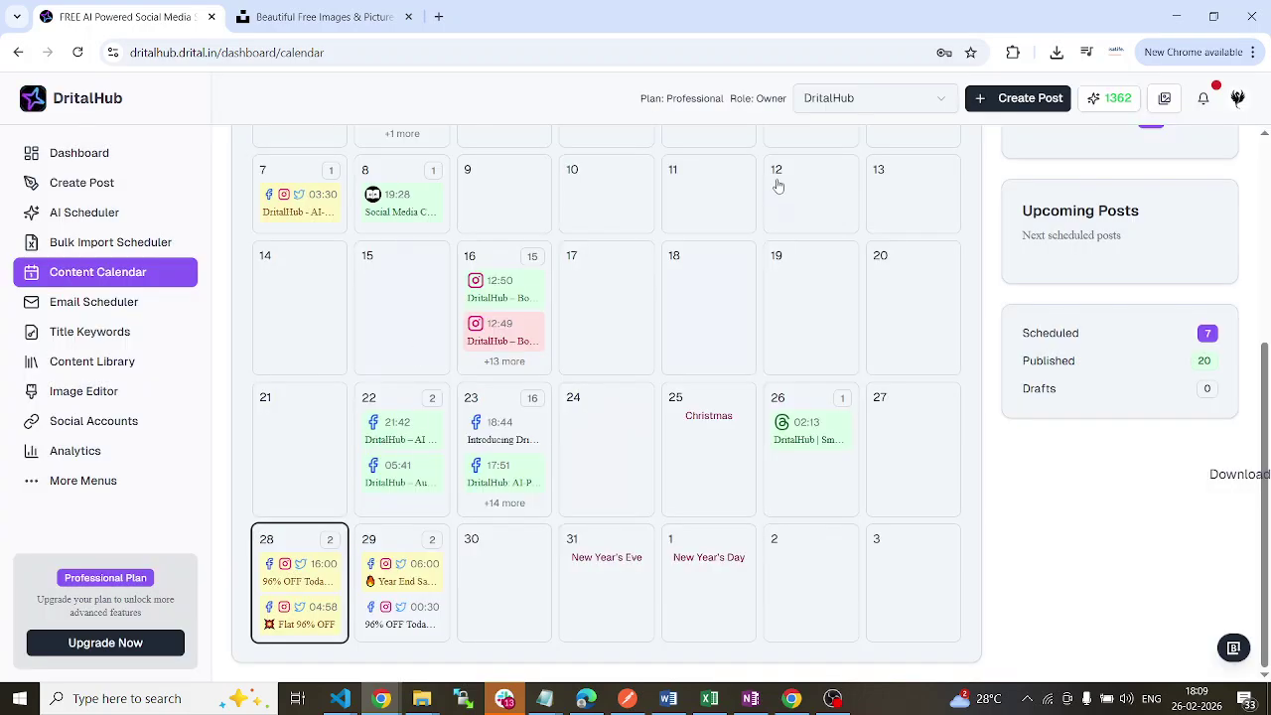
left_click(400, 437)
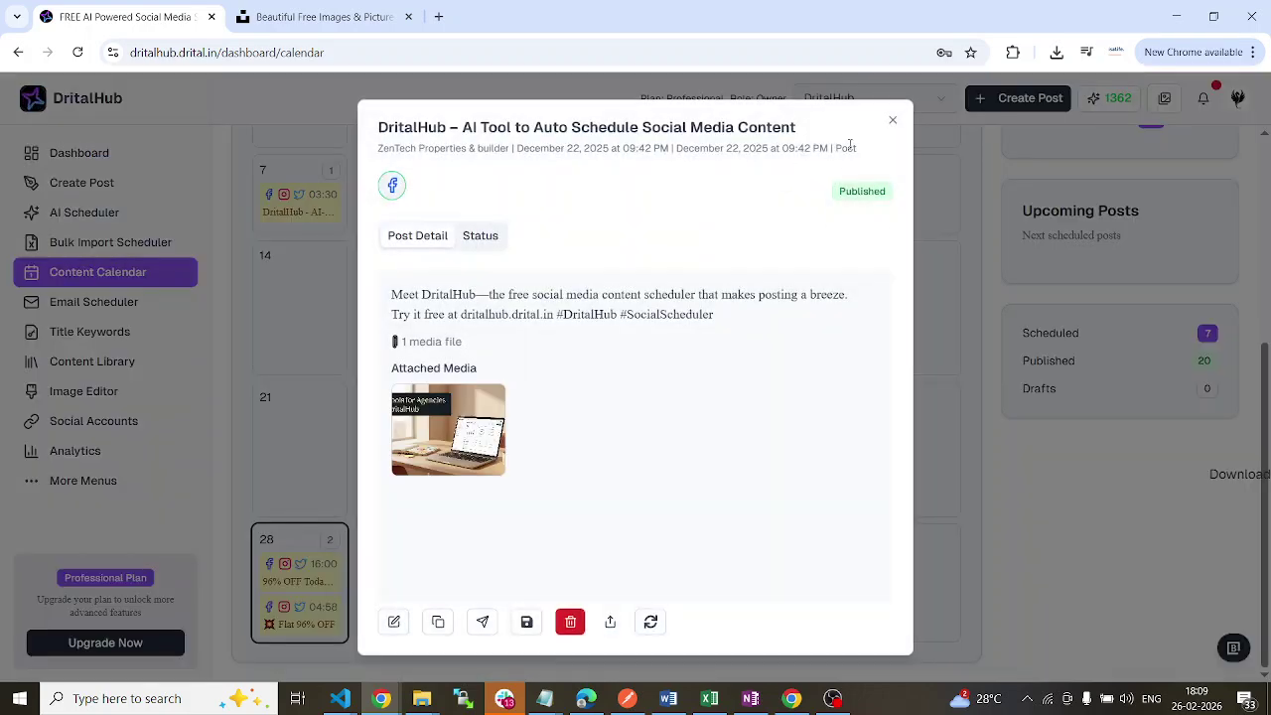
left_click(893, 122)
Look over the December 2025 calendar again and read through the full list of December 16 posts with their statuses
scroll(664, 444, "up", 4)
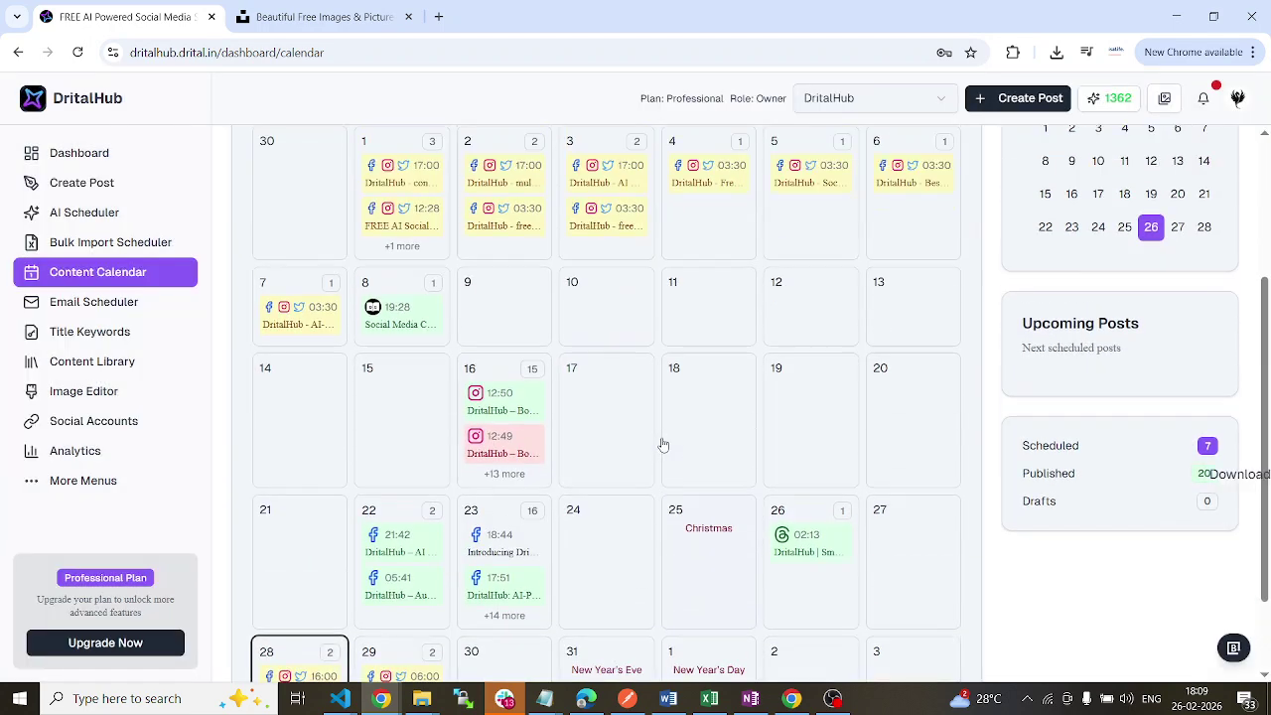
scroll(663, 444, "down", 3)
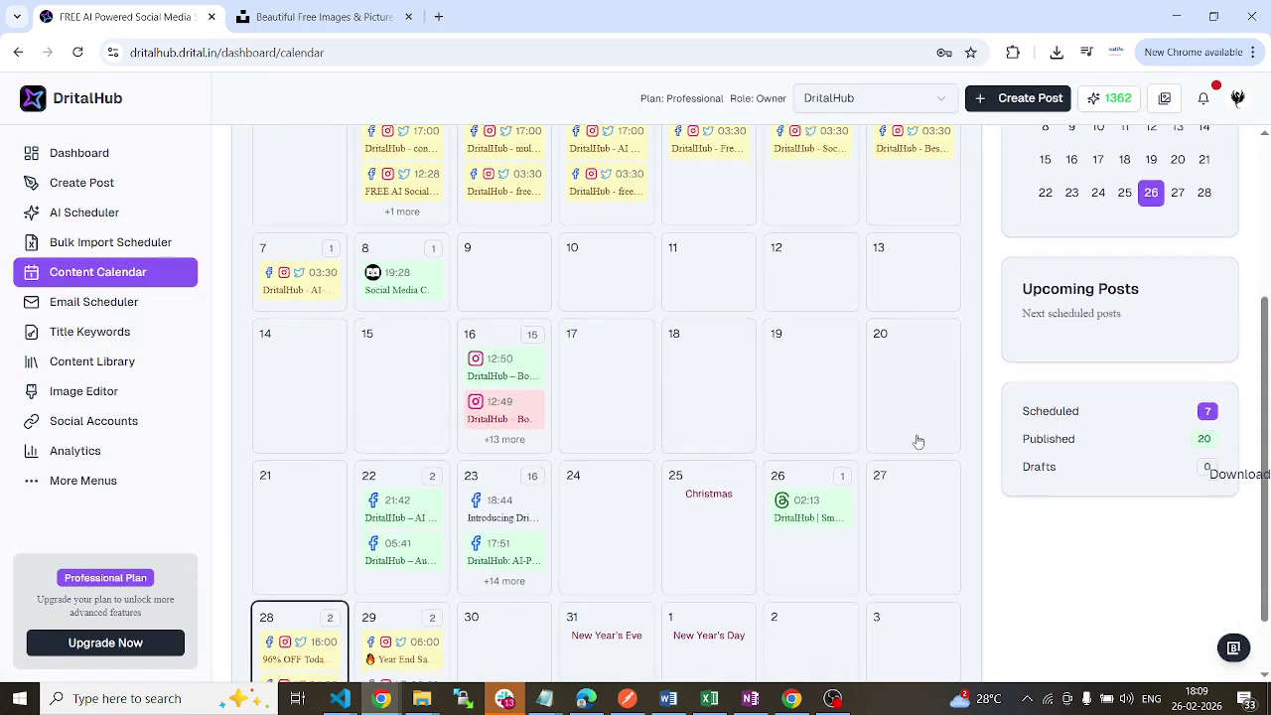
scroll(814, 408, "up", 3)
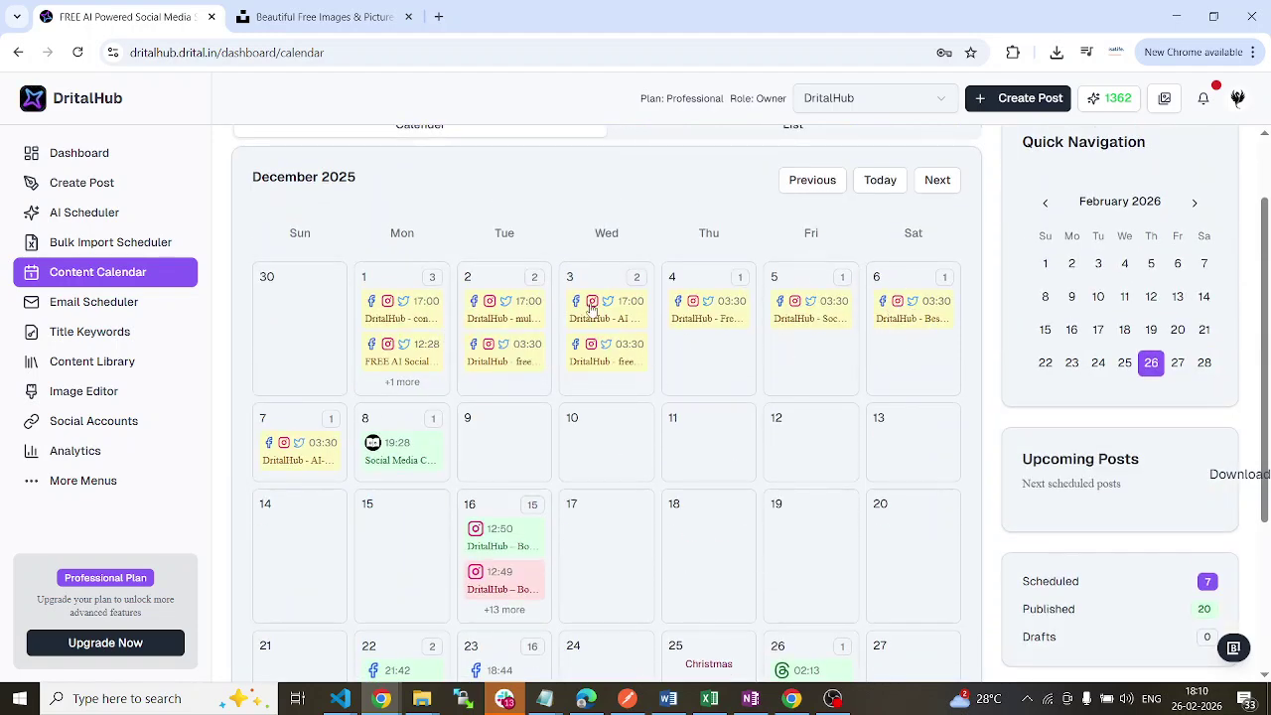
scroll(551, 417, "down", 1)
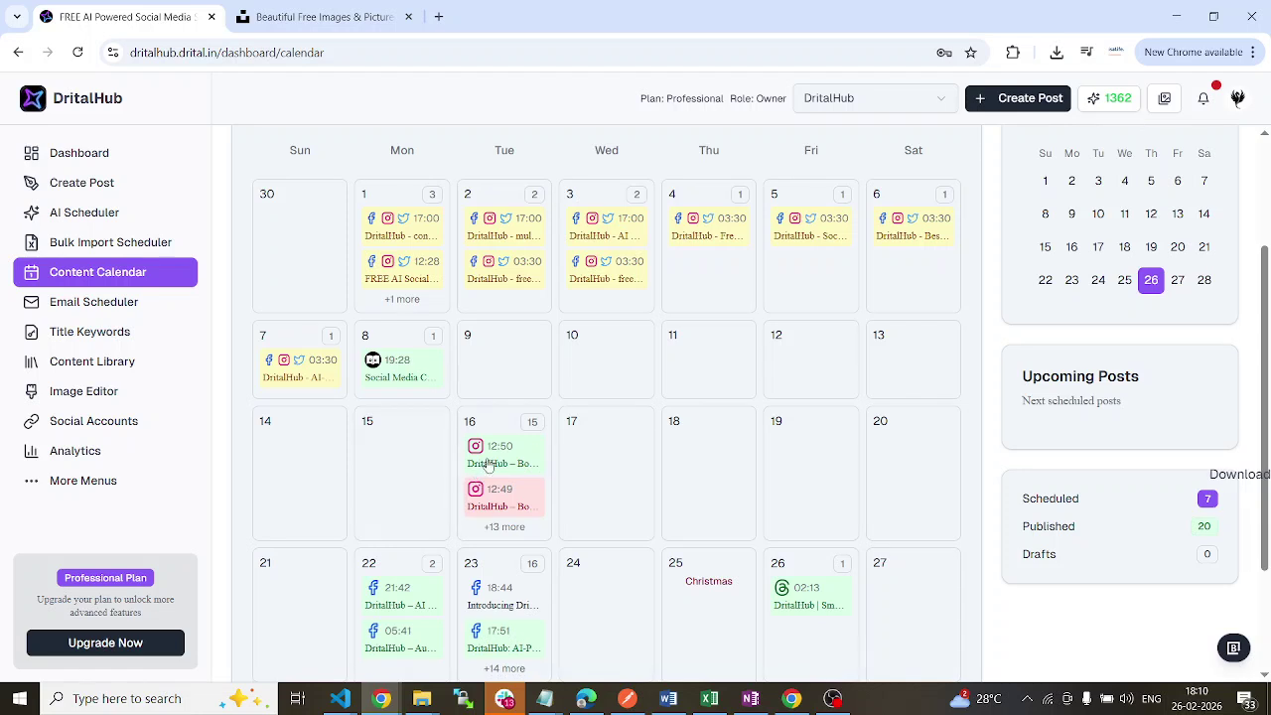
left_click(534, 425)
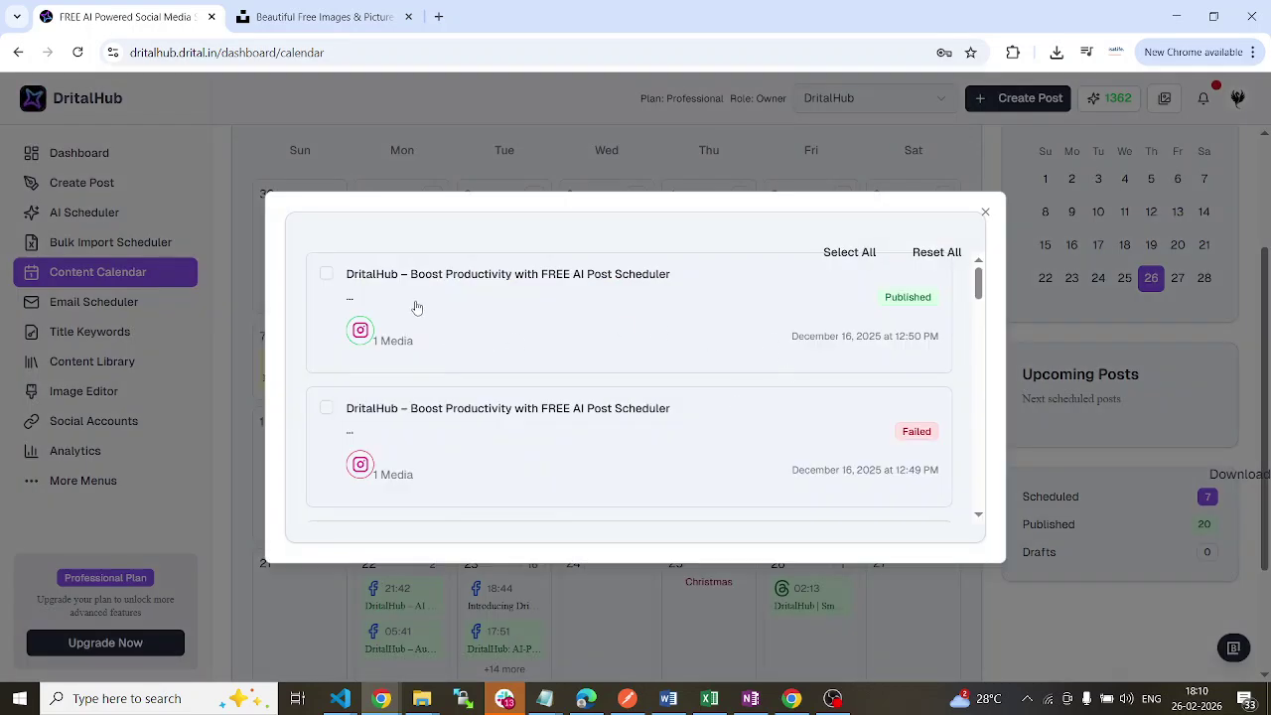
scroll(782, 322, "down", 3)
scroll(785, 328, "down", 6)
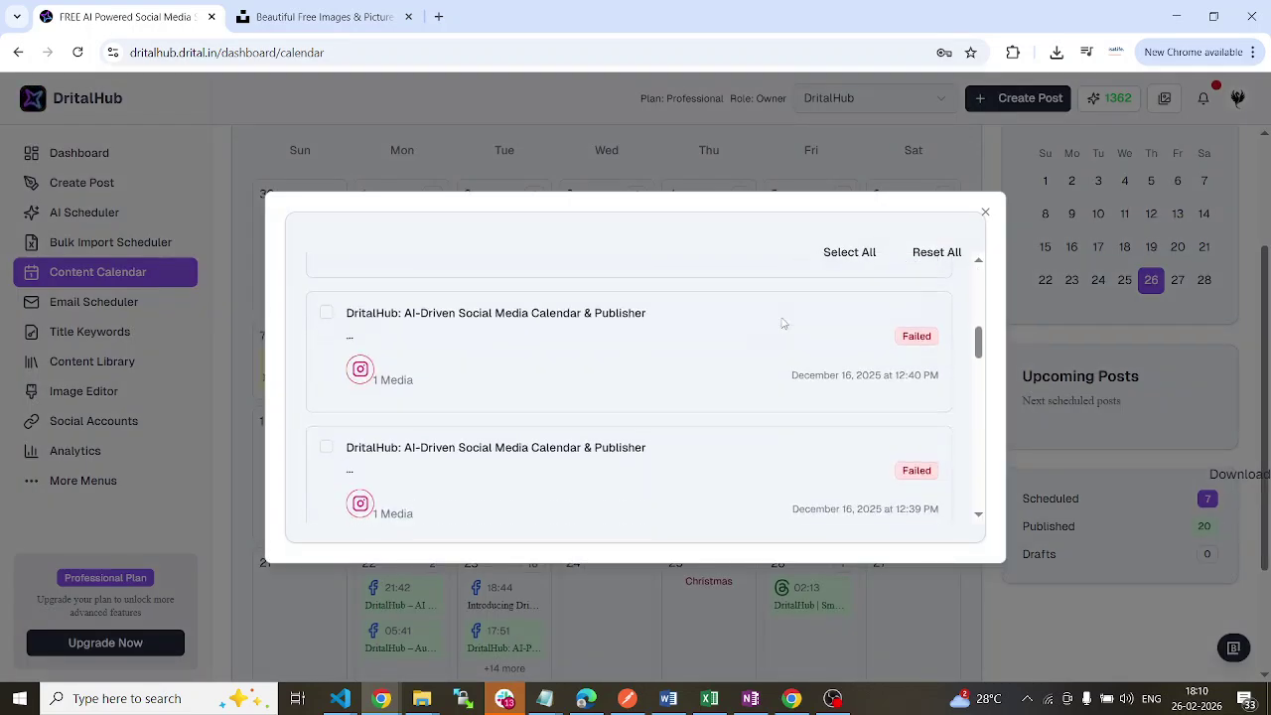
scroll(789, 344, "down", 5)
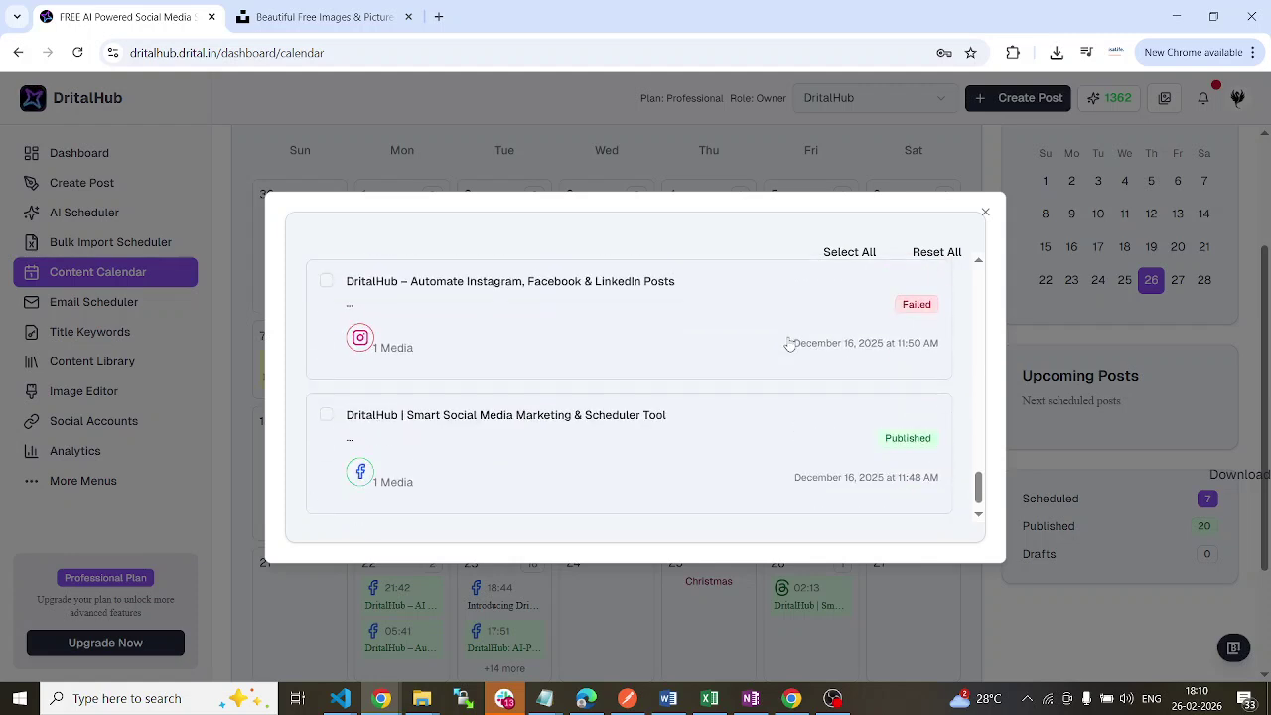
scroll(636, 442, "up", 5)
scroll(636, 422, "up", 3)
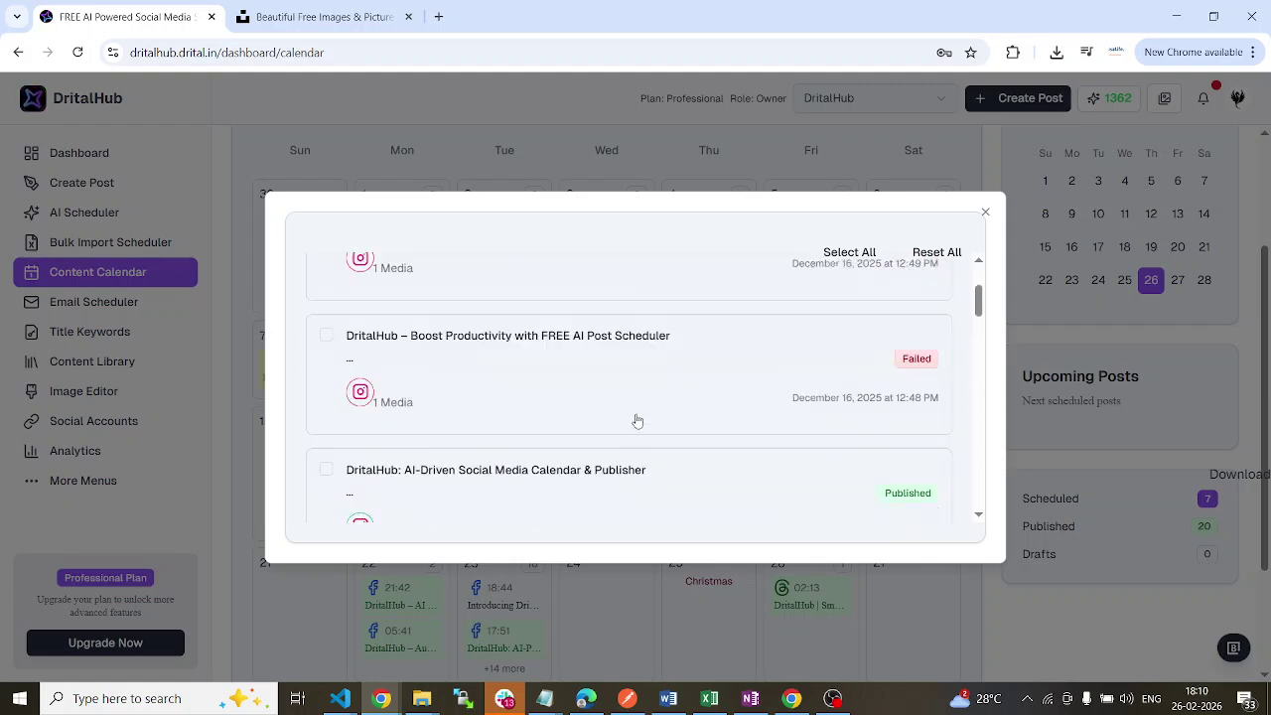
Select the December 16, 12:50 PM post in the day's post list, close the list and start a new post from the calendar
left_click(326, 273)
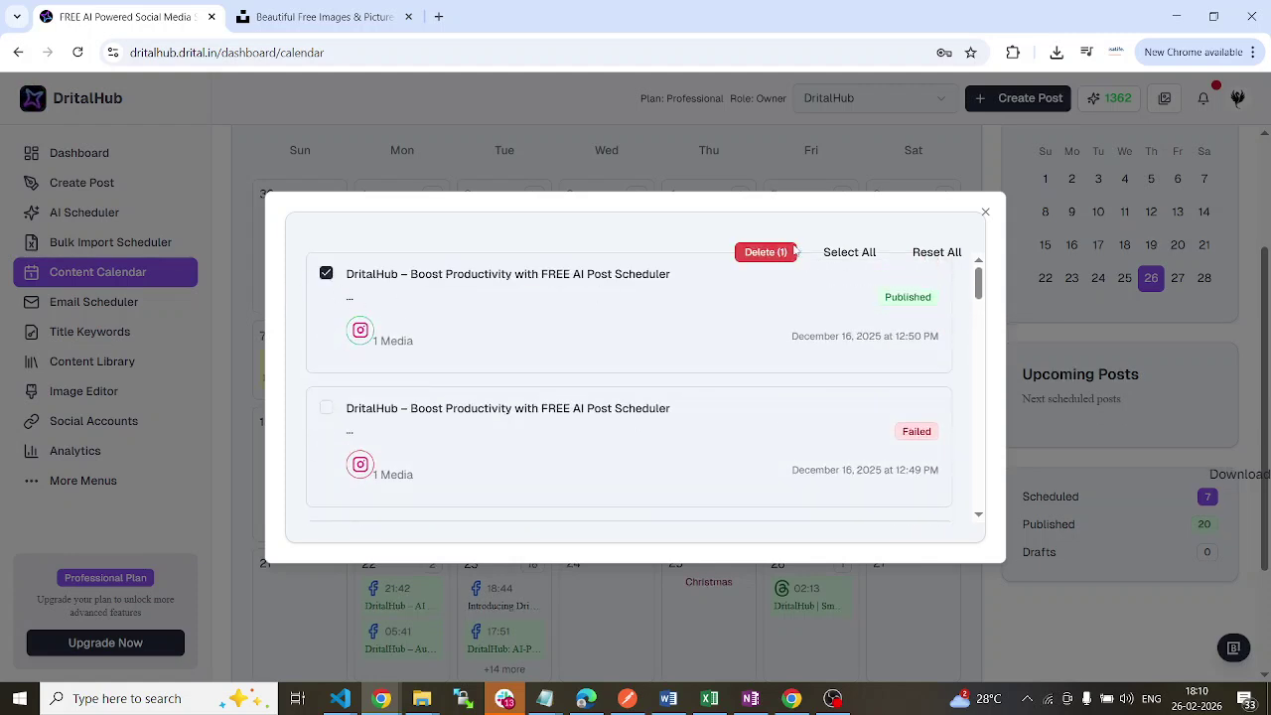
left_click(985, 213)
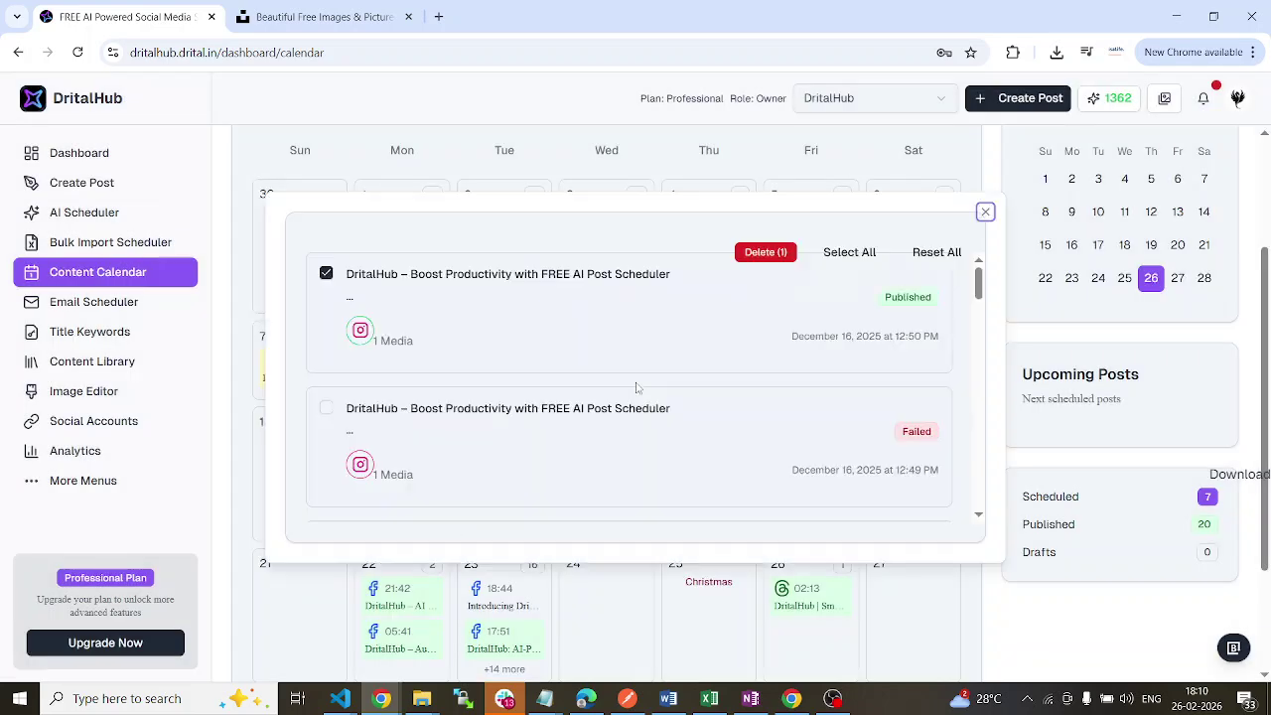
left_click(610, 455)
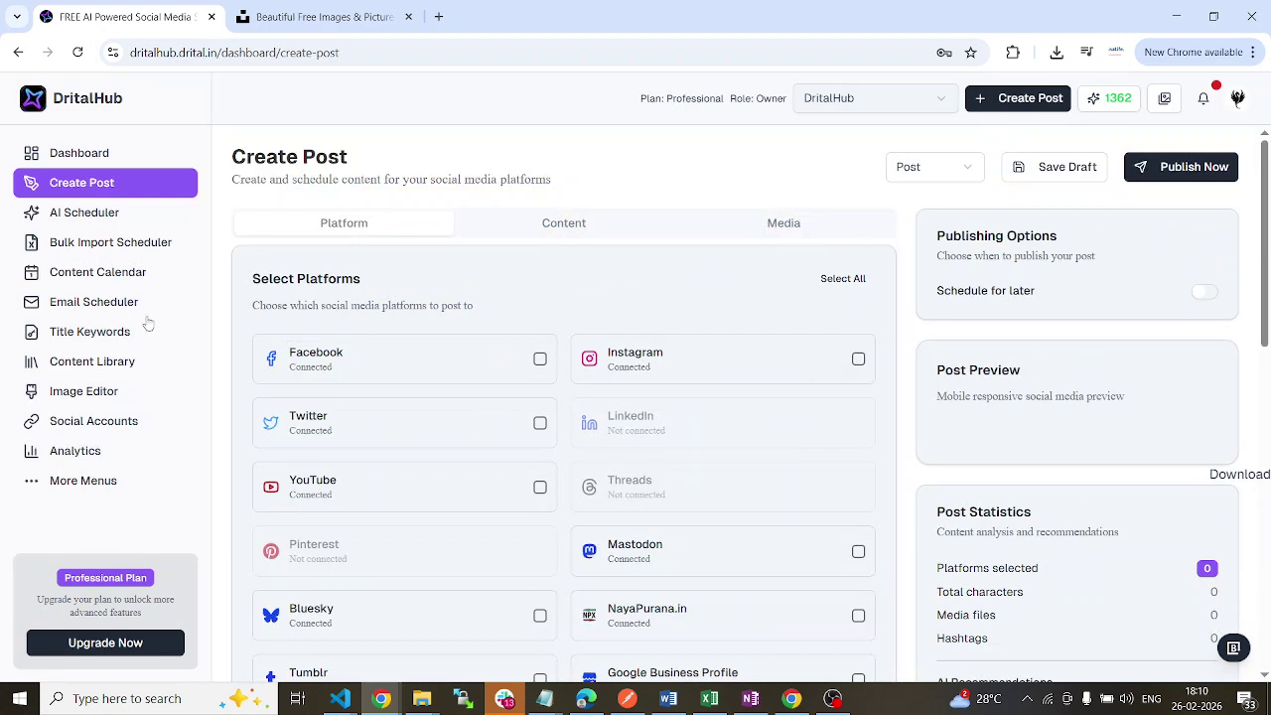
Open the Content Calendar in list view and show the posts for November 11, 2025
left_click(99, 274)
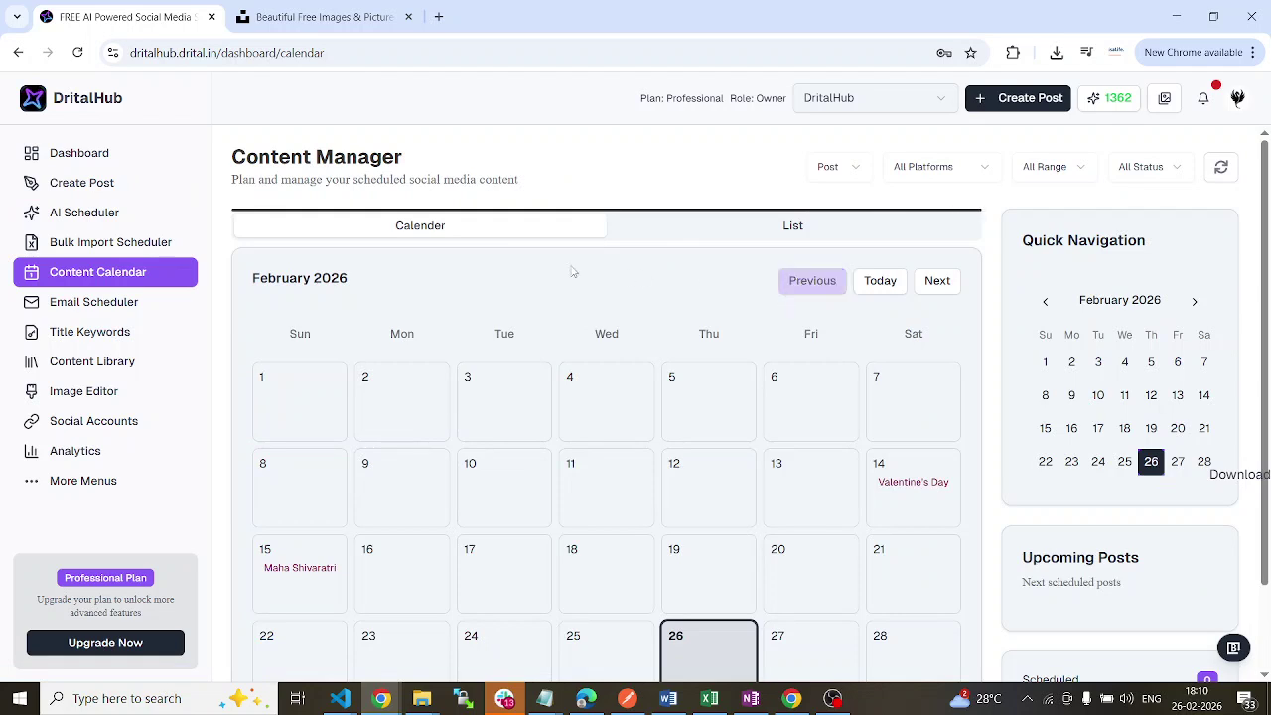
left_click(793, 227)
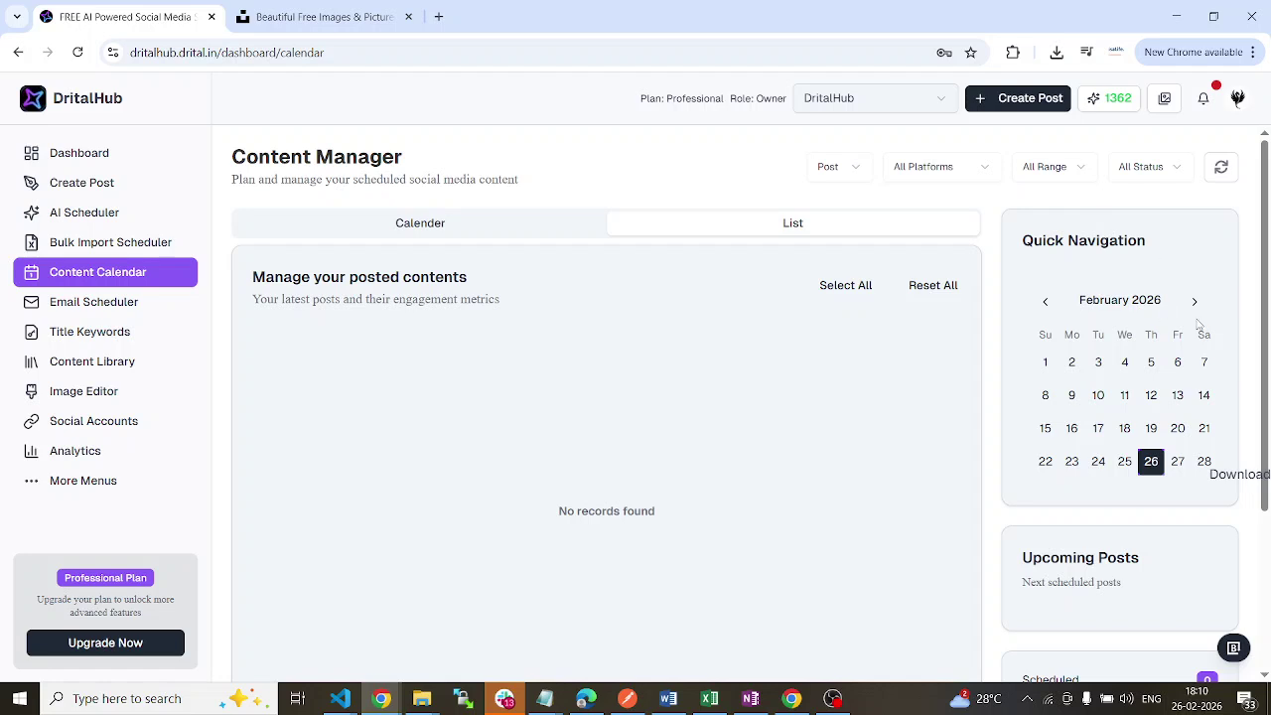
left_click(1045, 302)
left_click(1045, 302)
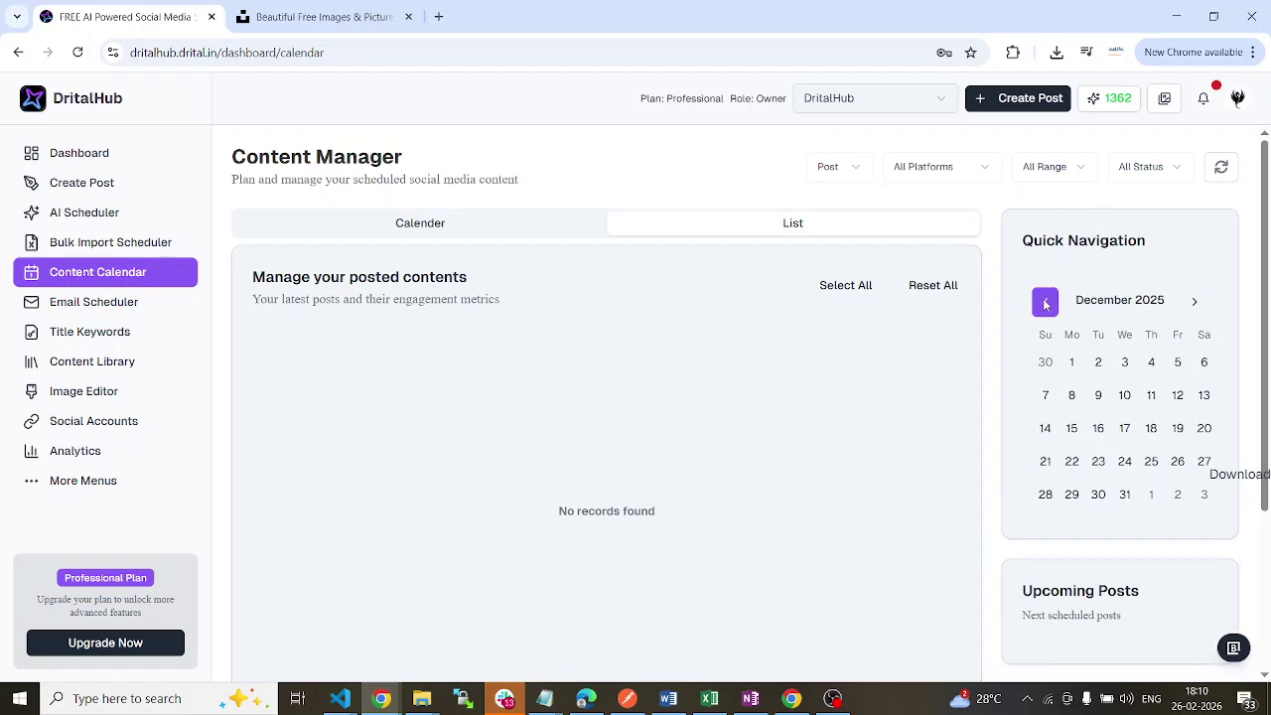
left_click(1045, 302)
left_click(1098, 428)
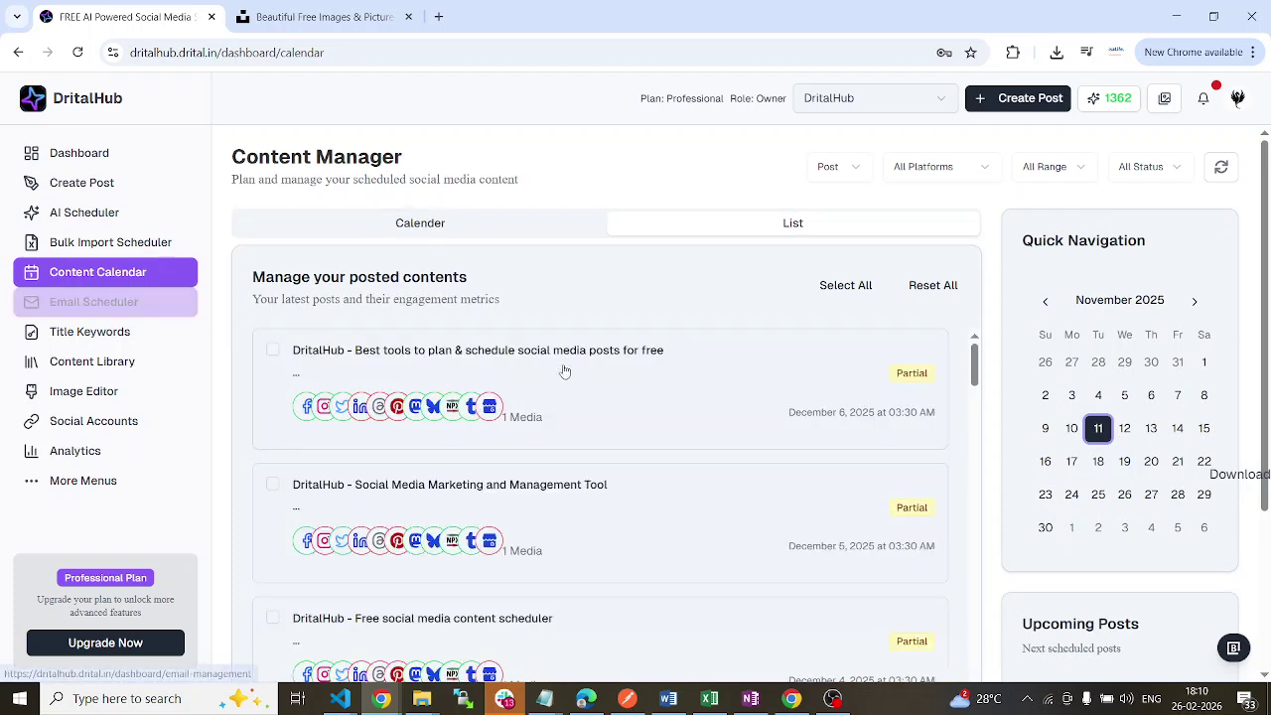
scroll(696, 432, "down", 1)
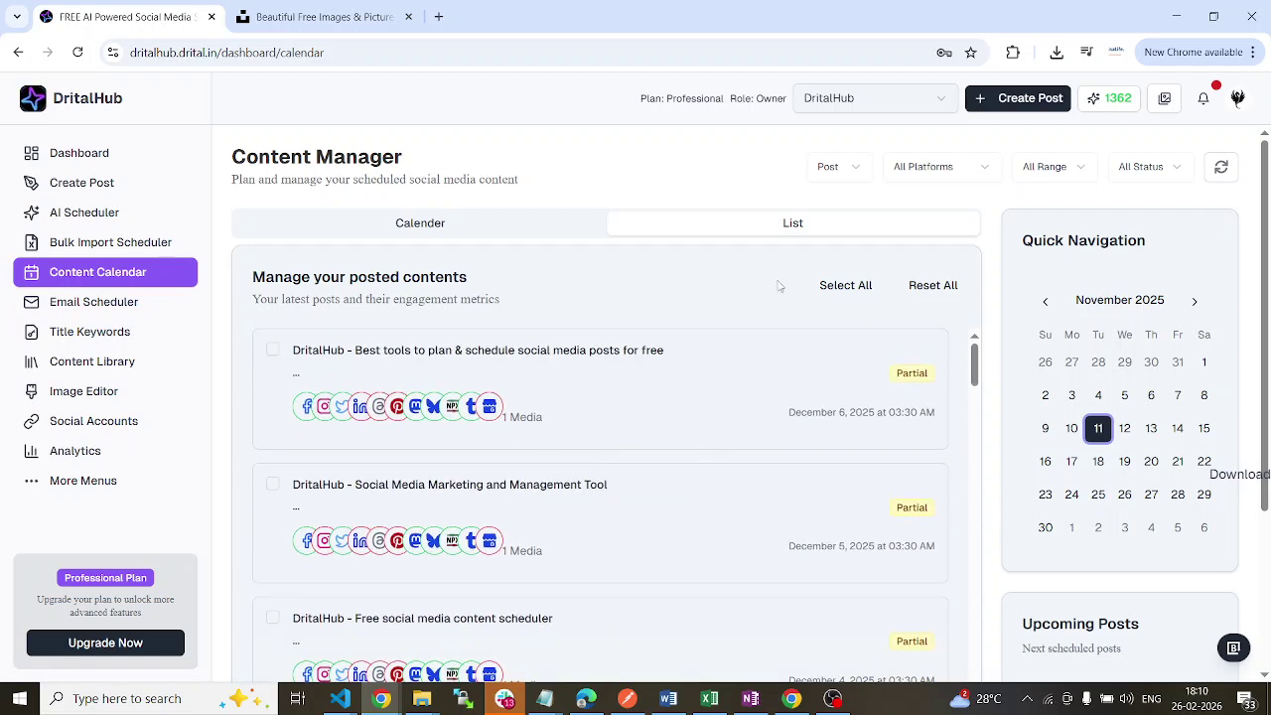
Review the post type, platform, range and status filter options, then refresh the content list
left_click(845, 179)
left_click(951, 191)
left_click(954, 179)
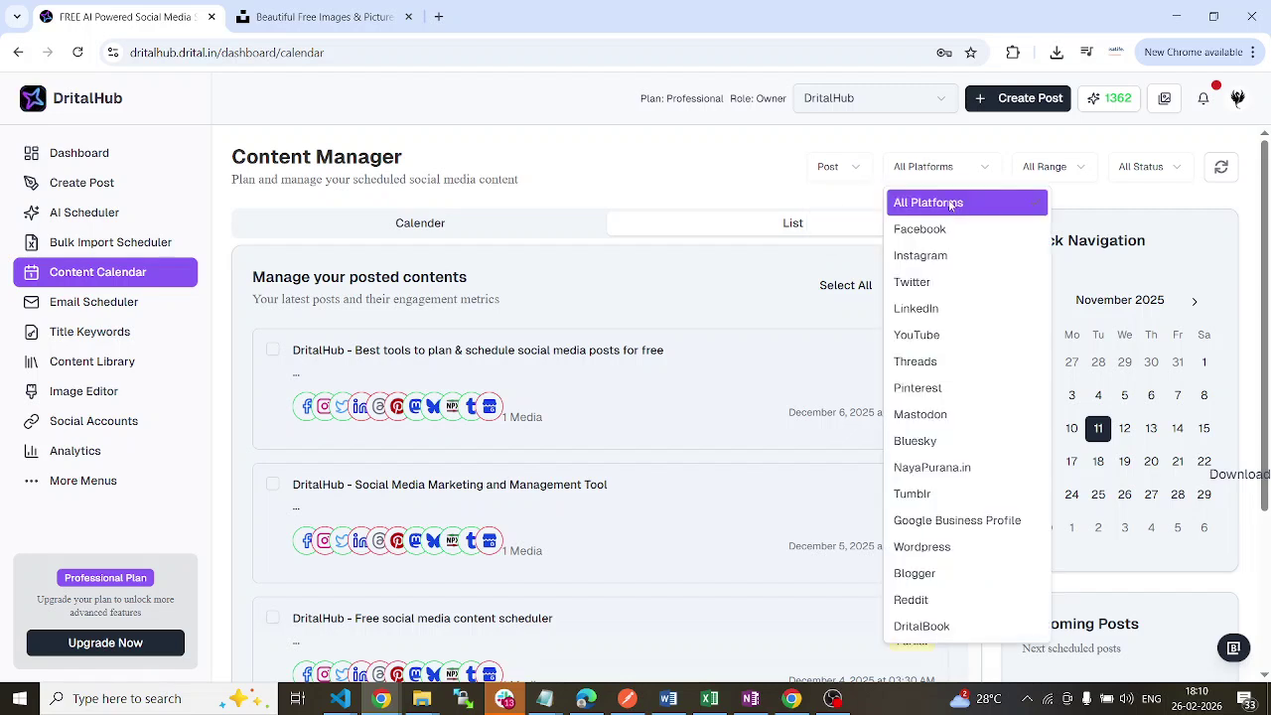
left_click(1083, 169)
left_click(1079, 171)
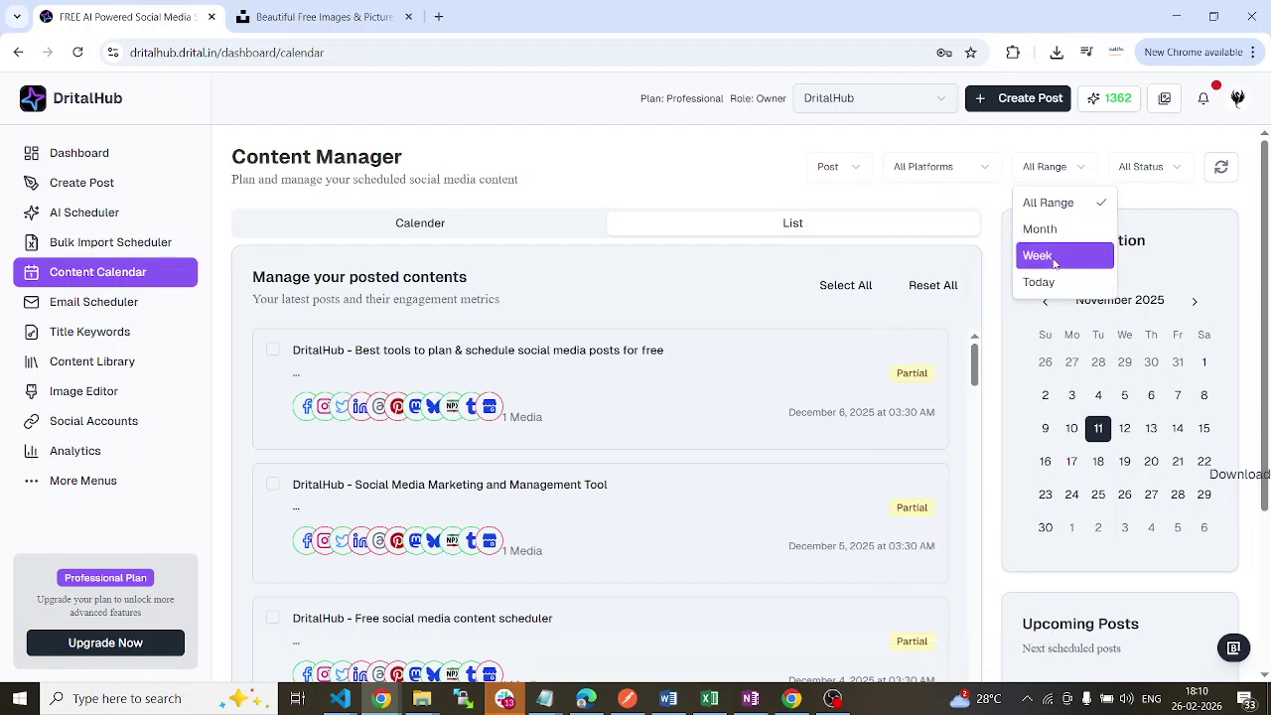
left_click(1157, 173)
left_click(1166, 169)
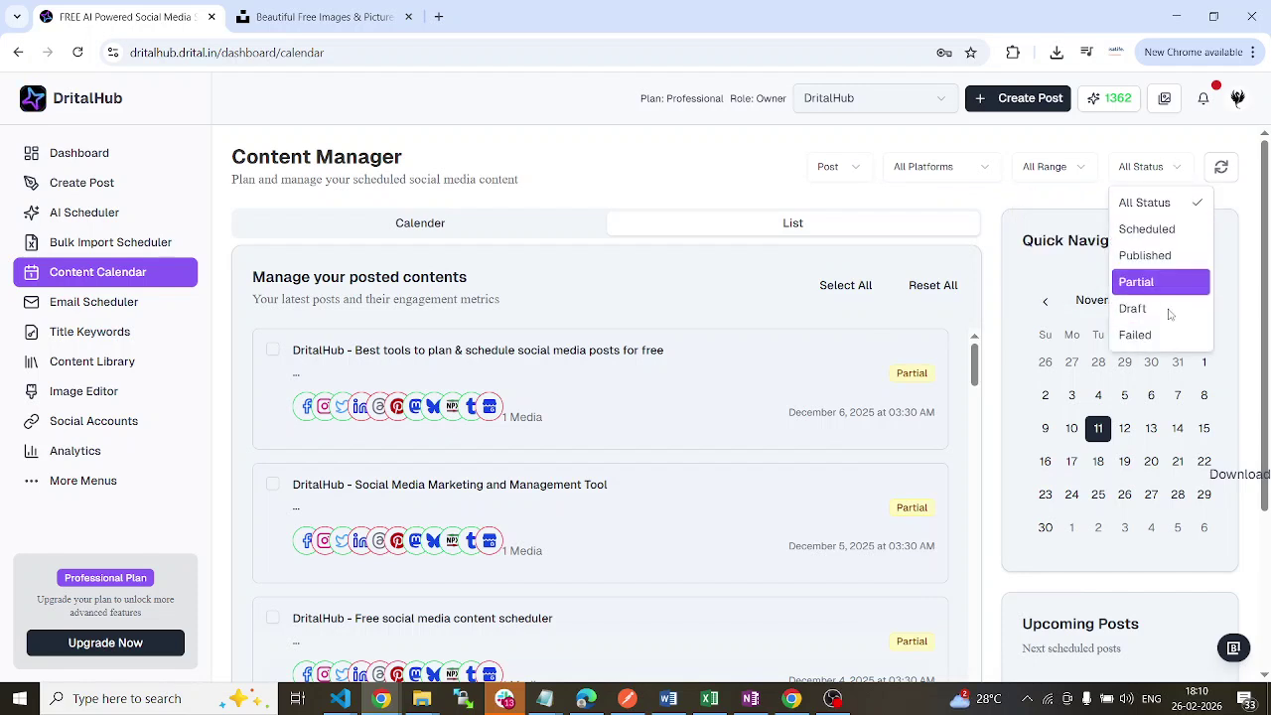
left_click(1234, 209)
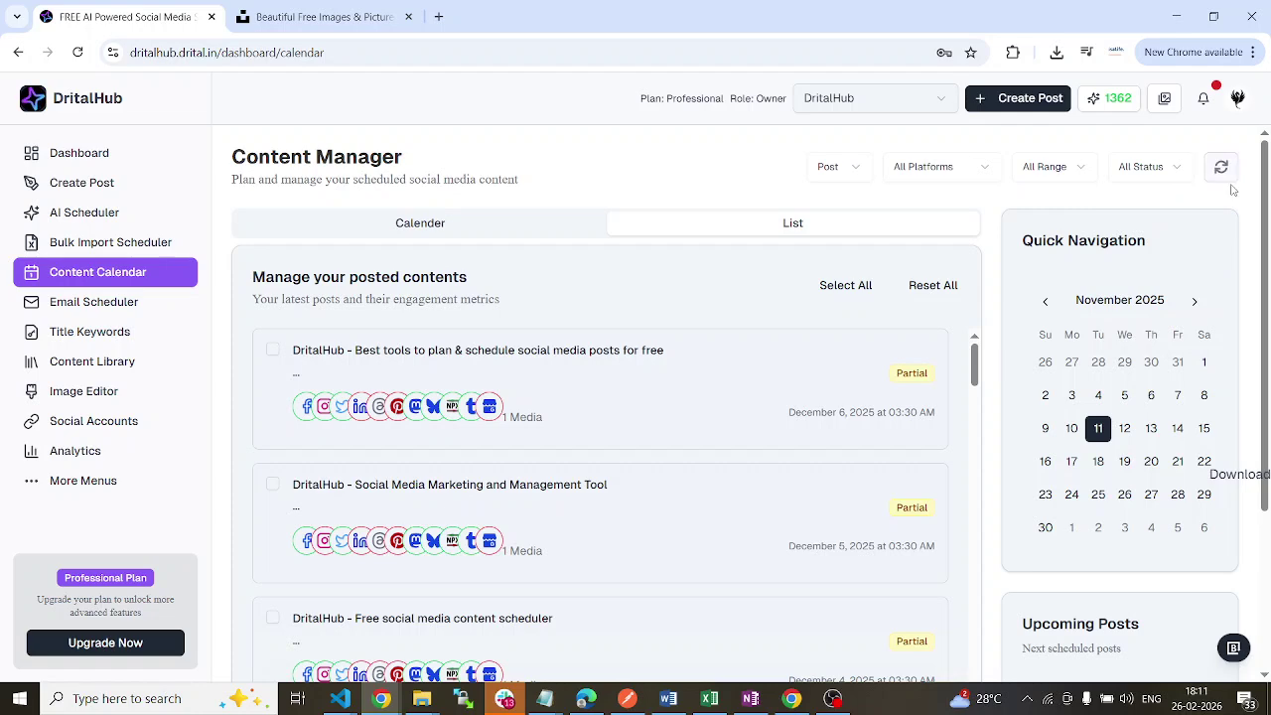
left_click(1222, 167)
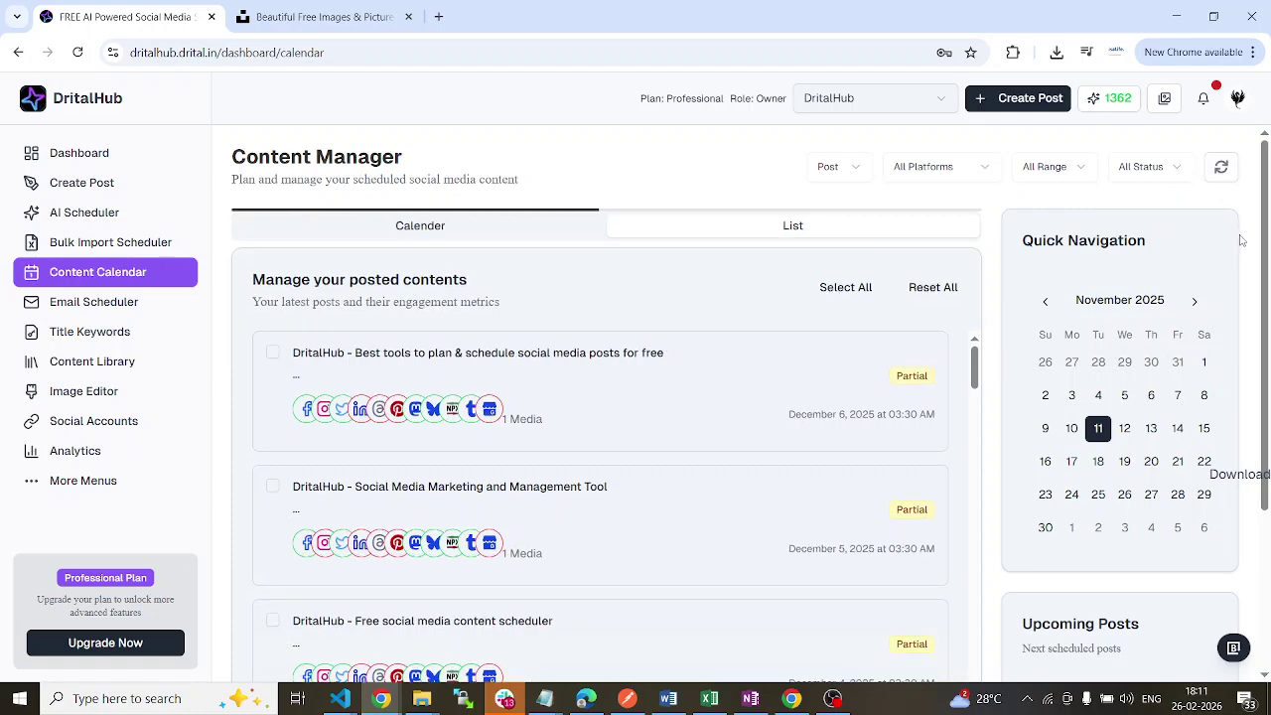
Review the Upcoming Posts section and the scheduled, published and draft counts
scroll(1133, 427, "down", 2)
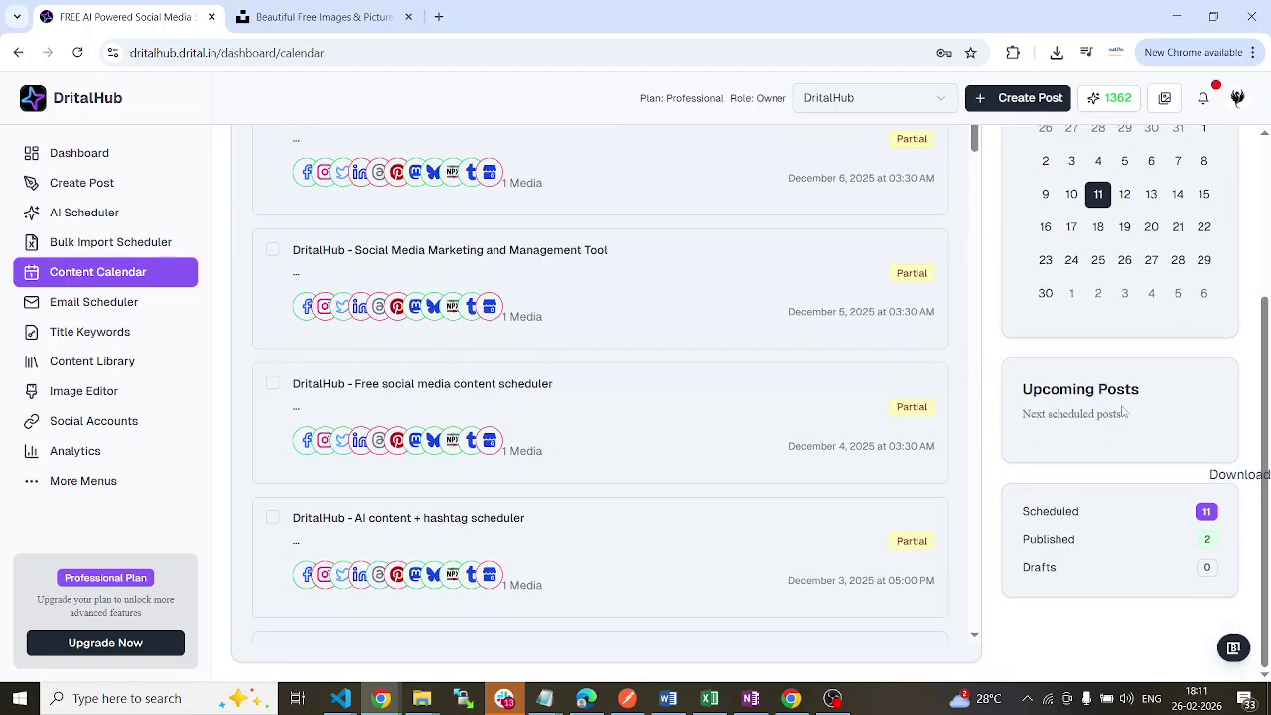
left_click_drag(1036, 388, 1168, 433)
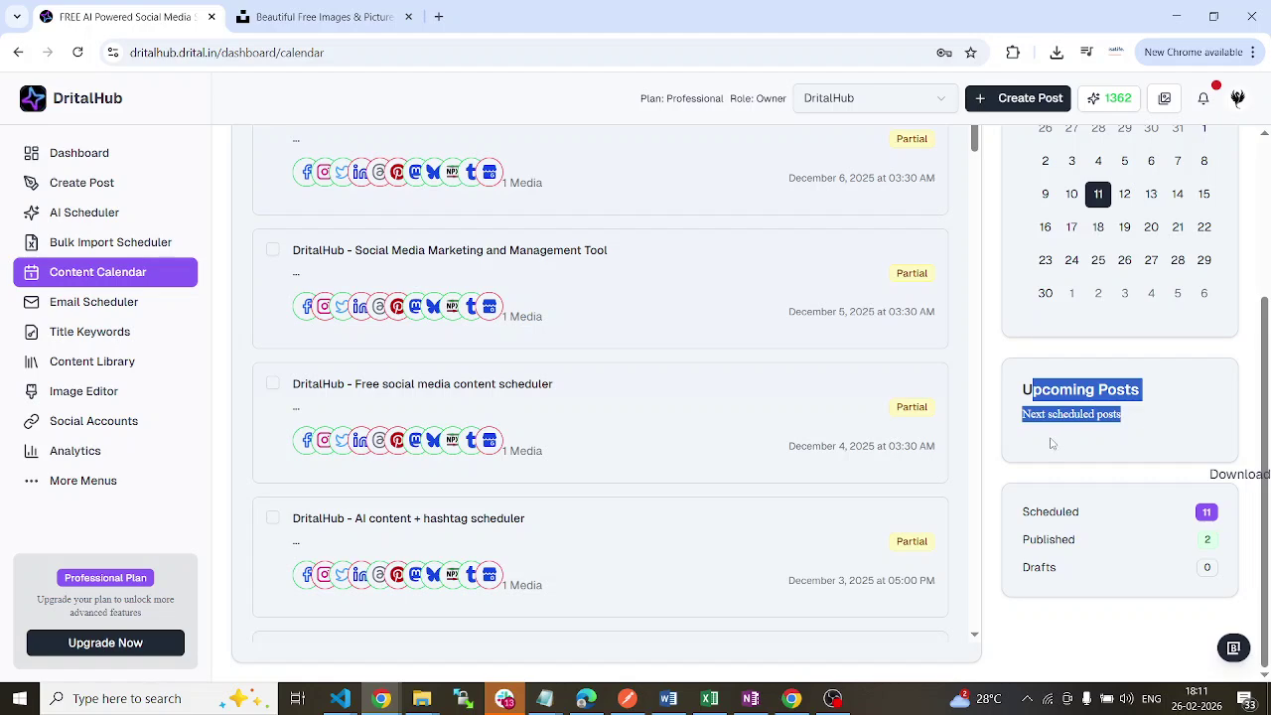
scroll(1063, 434, "up", 2)
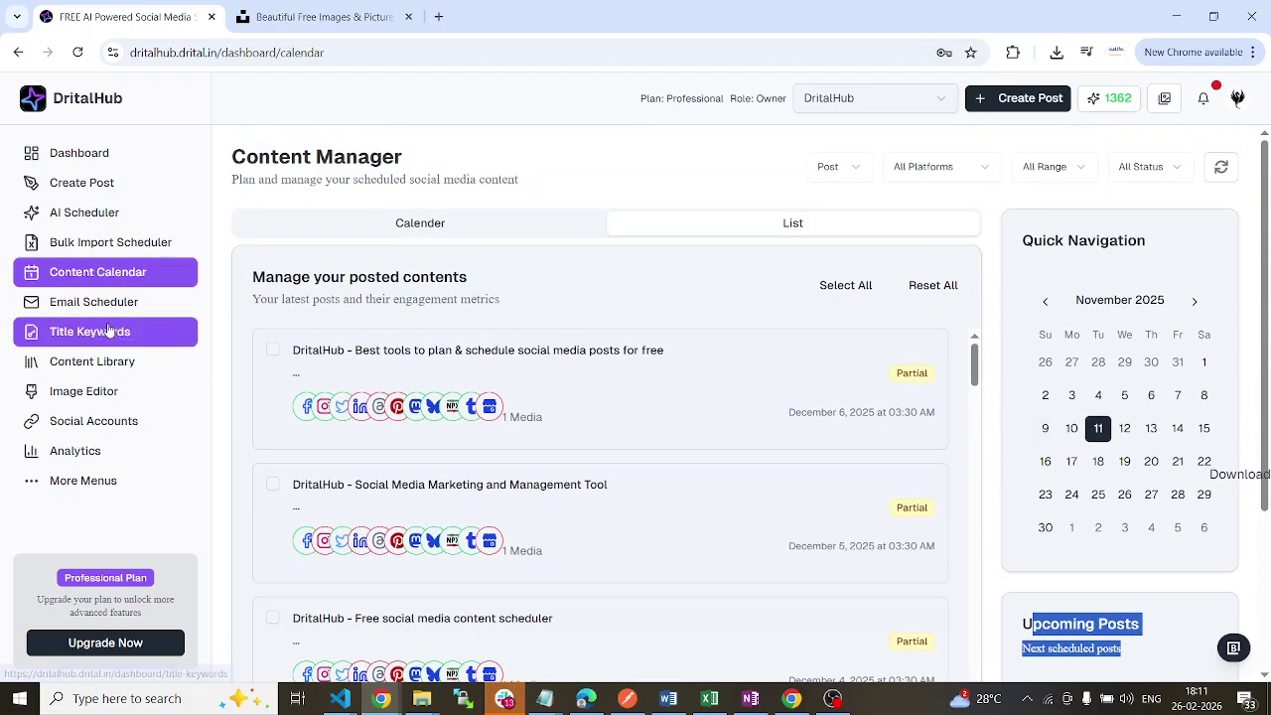
Open the Email Scheduler and look over its email automation form
left_click(149, 303)
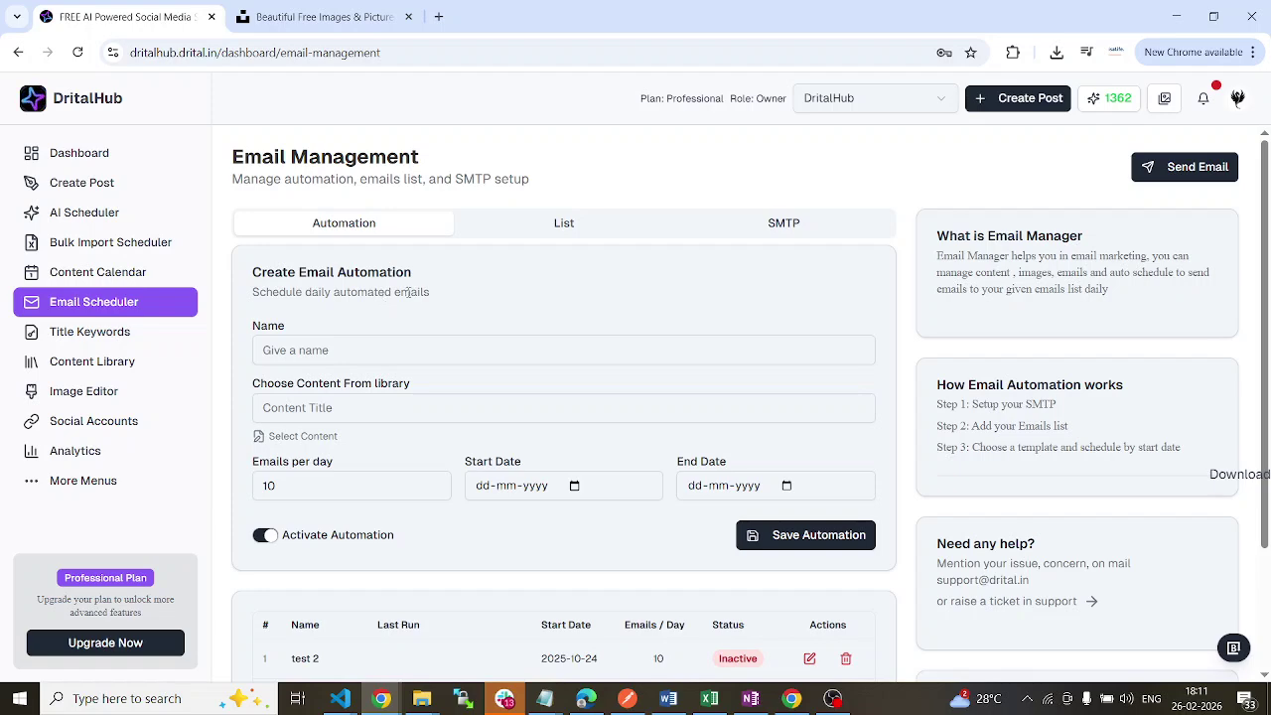
scroll(580, 334, "down", 2)
scroll(511, 443, "up", 2)
Review the workspace's email list and its CSV/Excel upload option, closing the file chooser without picking a file
left_click(560, 227)
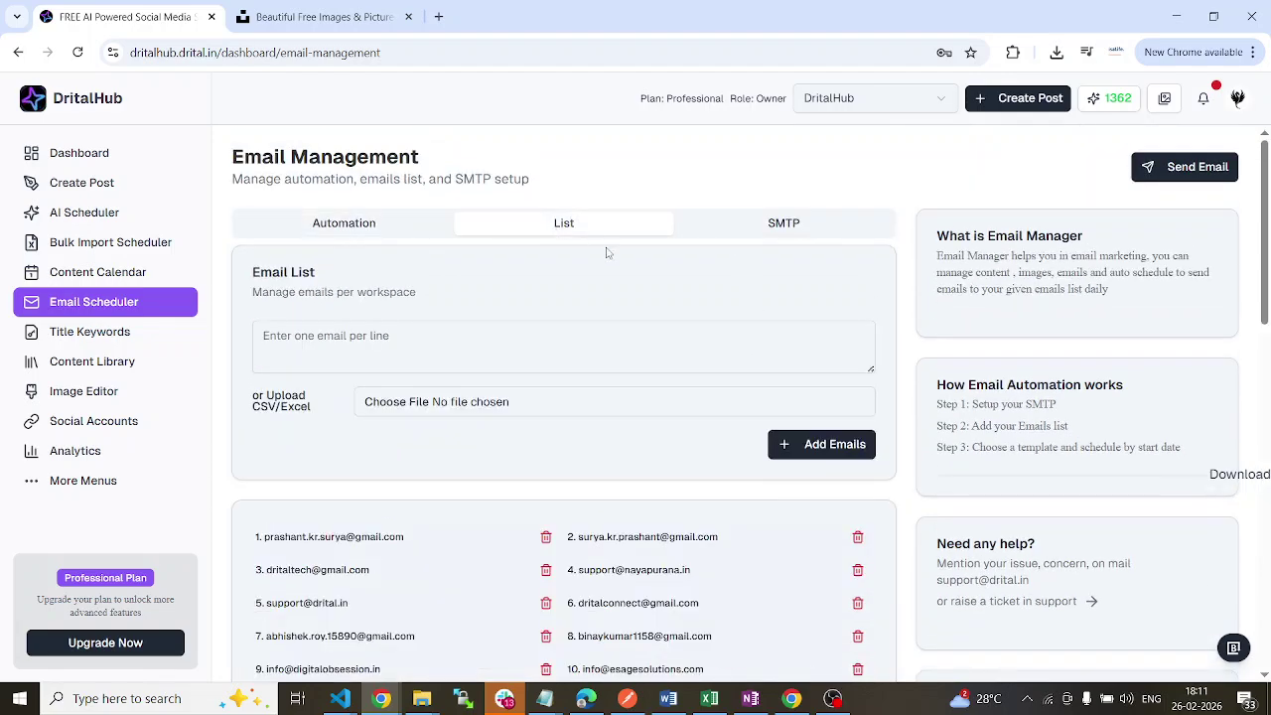
scroll(571, 290, "down", 10)
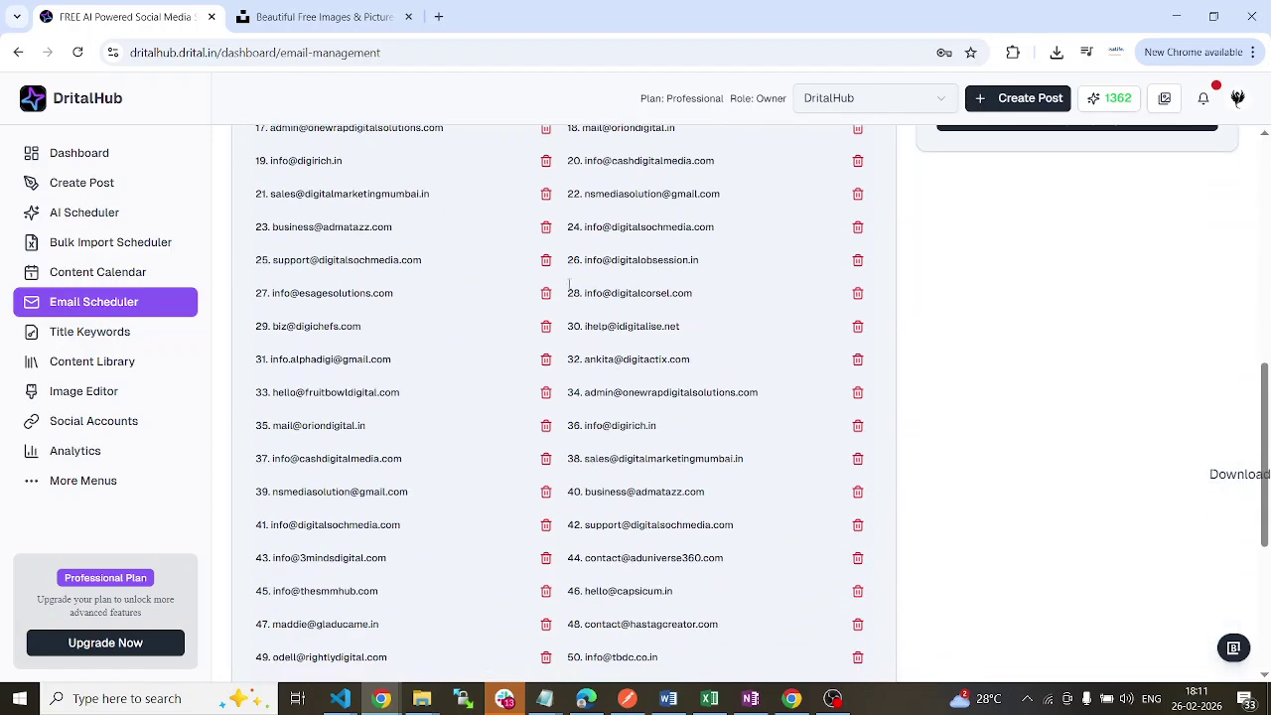
scroll(571, 290, "up", 10)
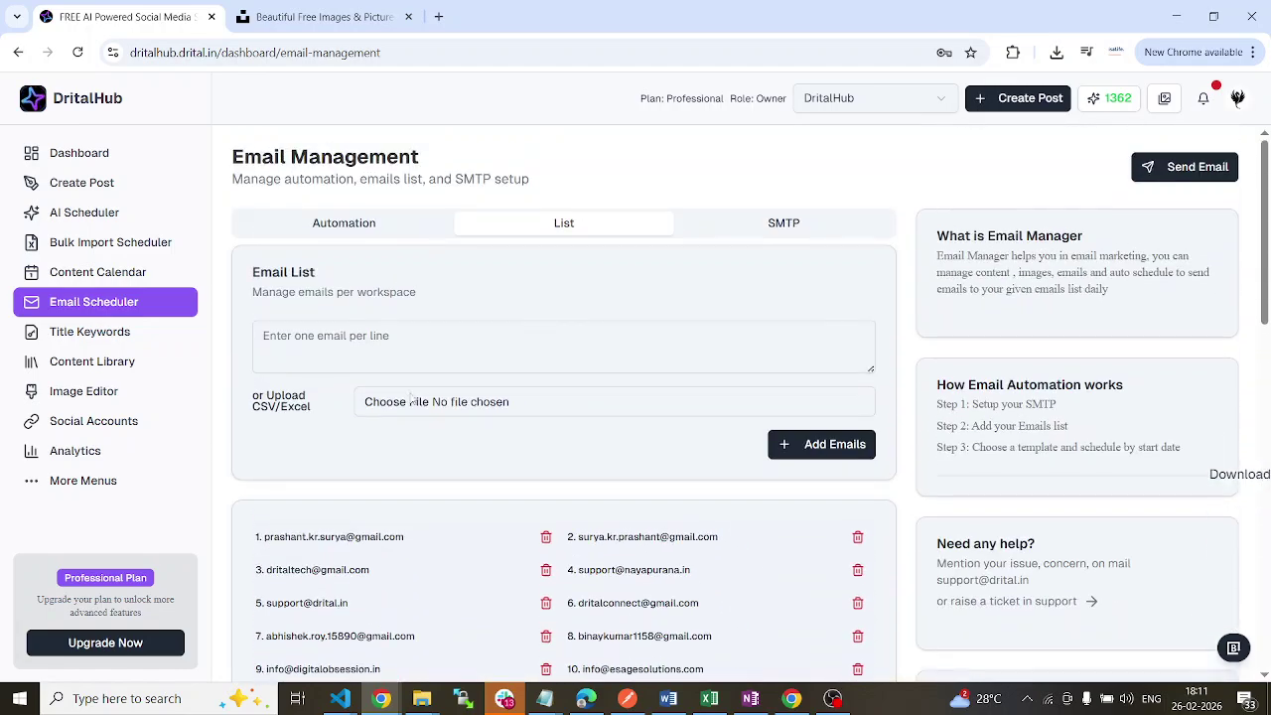
left_click(402, 406)
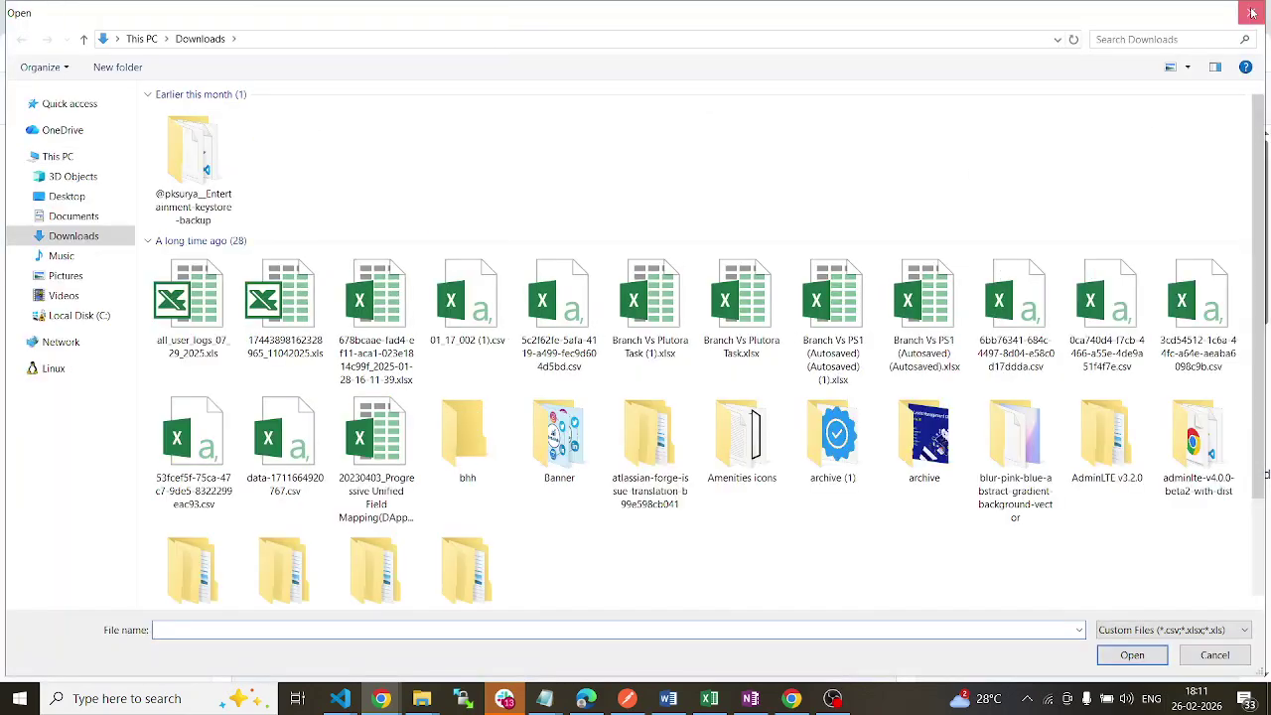
left_click(1252, 11)
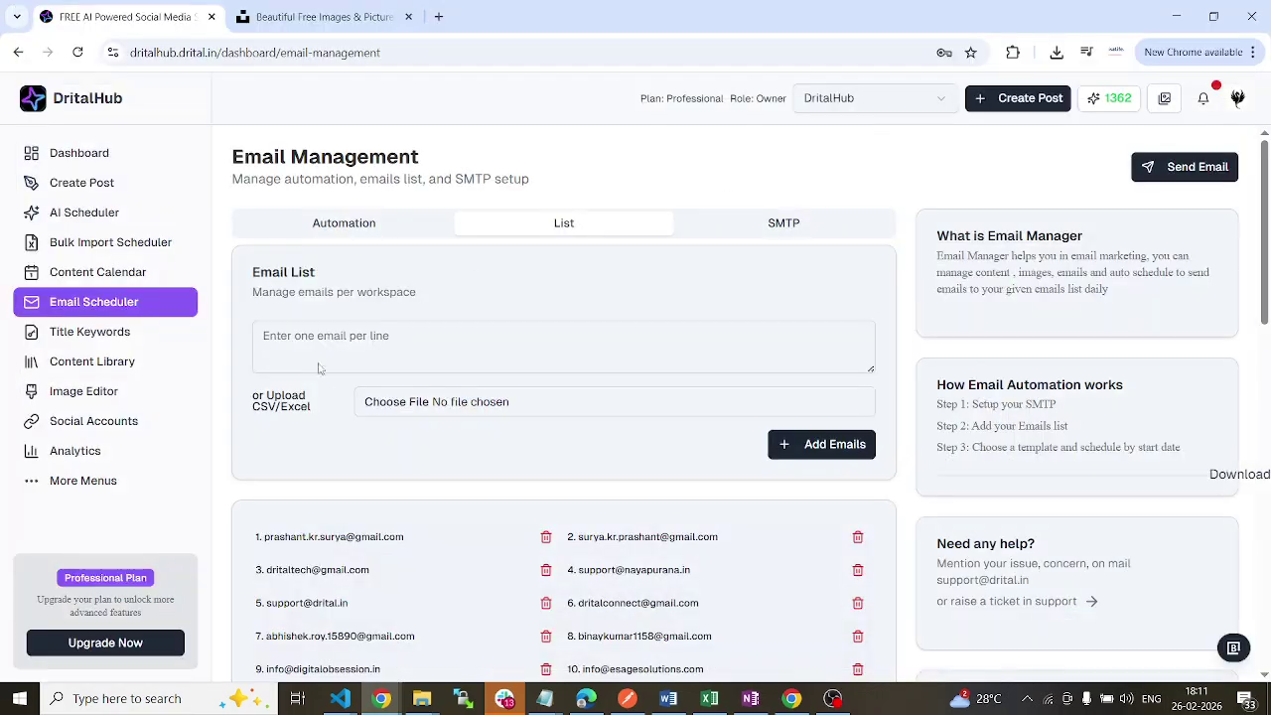
scroll(704, 397, "down", 10)
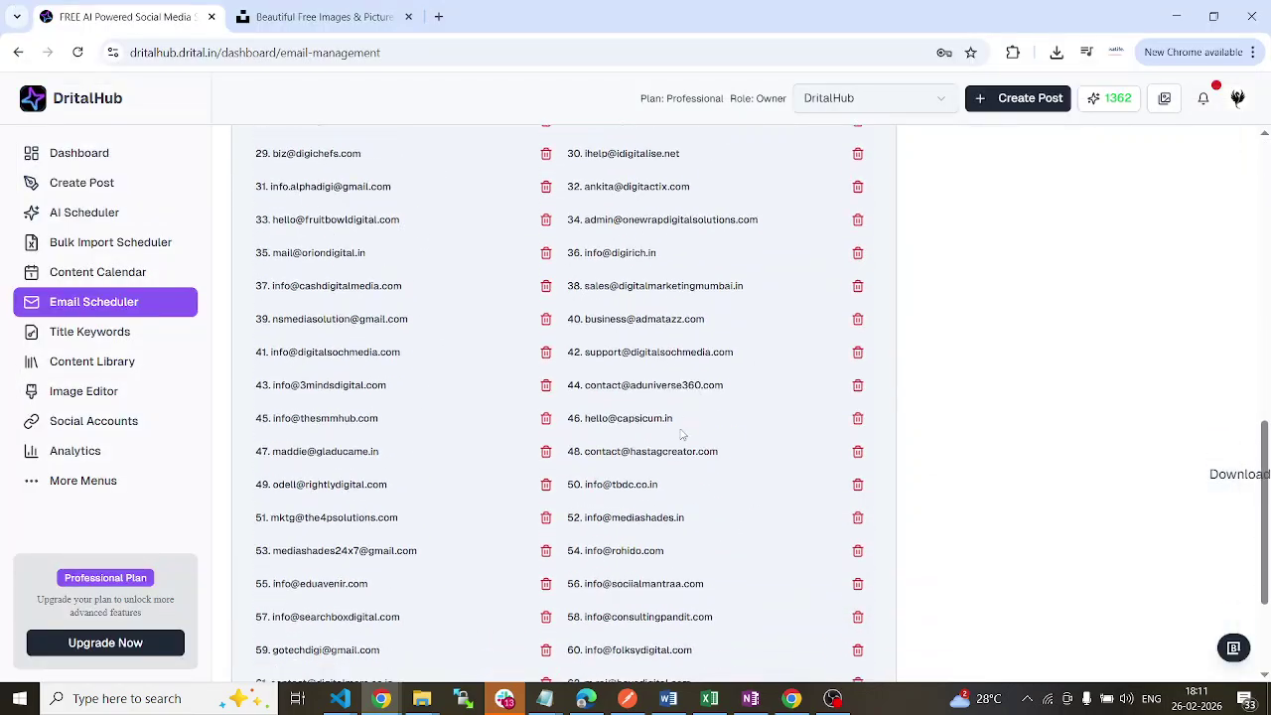
scroll(655, 415, "up", 5)
scroll(654, 415, "up", 10)
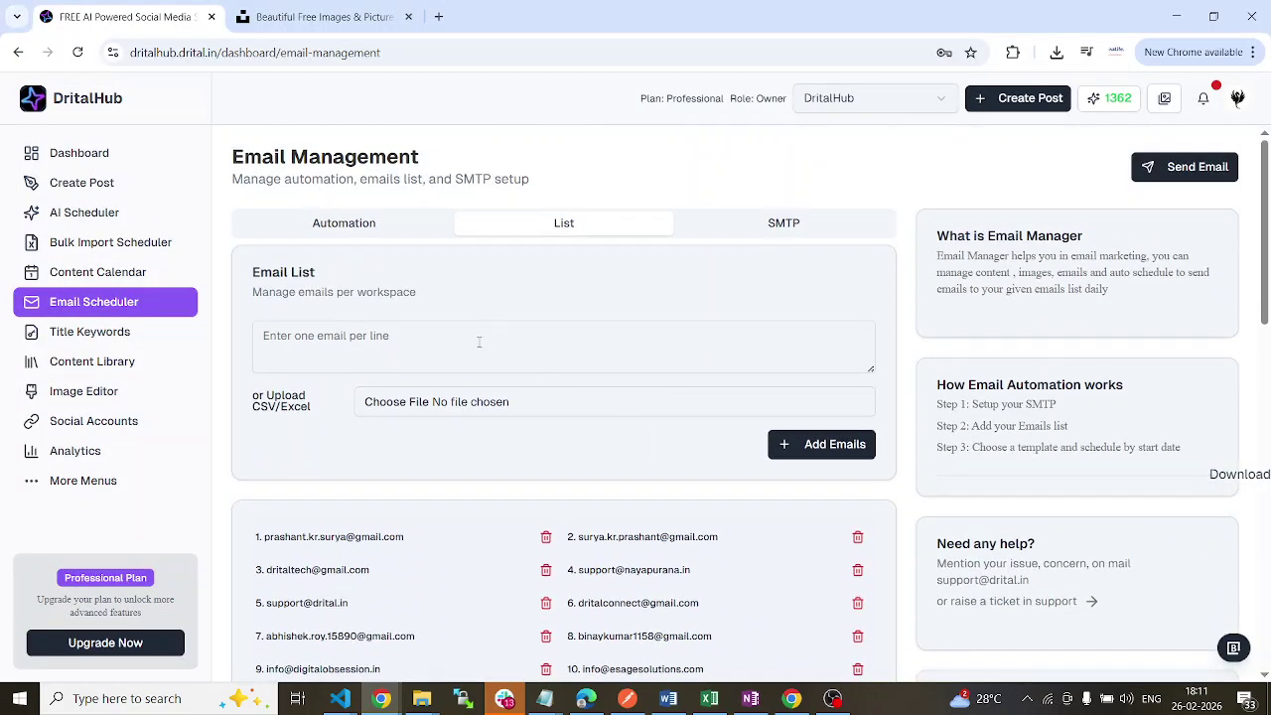
Examine the workspace's SMTP settings: host, port, account e-mail, password field and SSL option
left_click(787, 233)
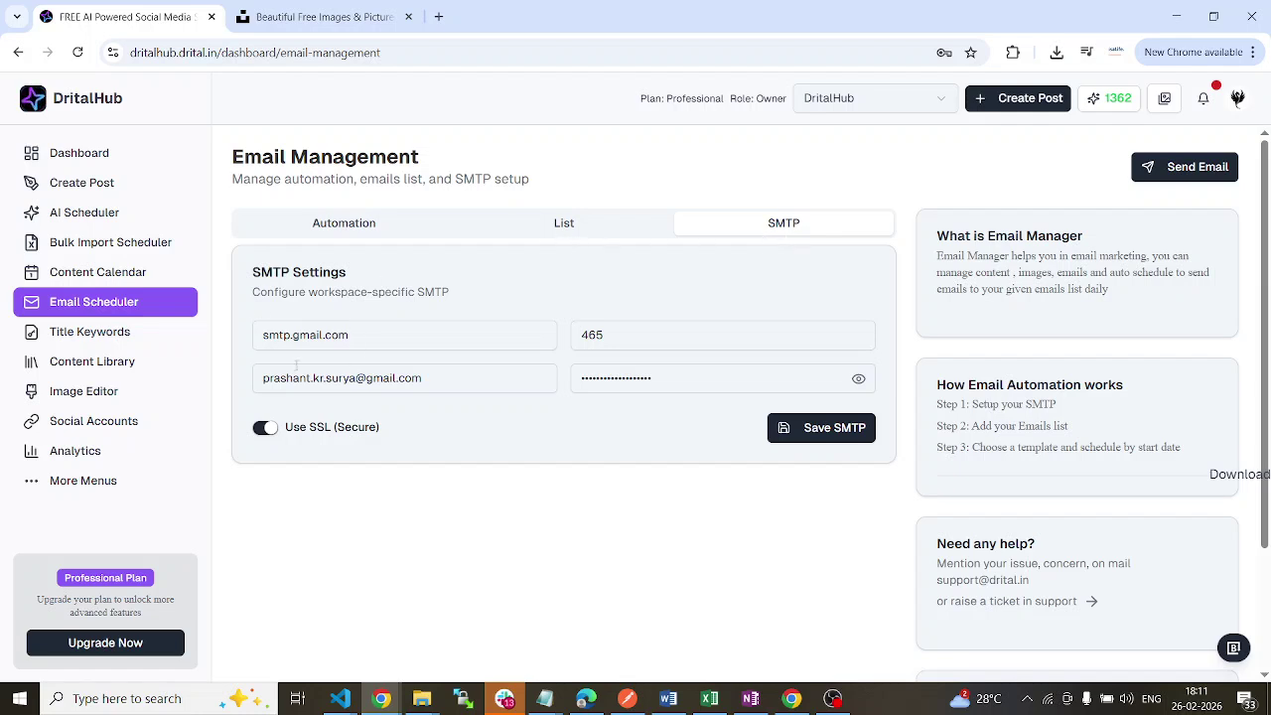
left_click_drag(264, 335, 360, 336)
left_click_drag(425, 378, 268, 378)
left_click(472, 414)
left_click_drag(263, 340, 352, 338)
left_click_drag(619, 323, 568, 331)
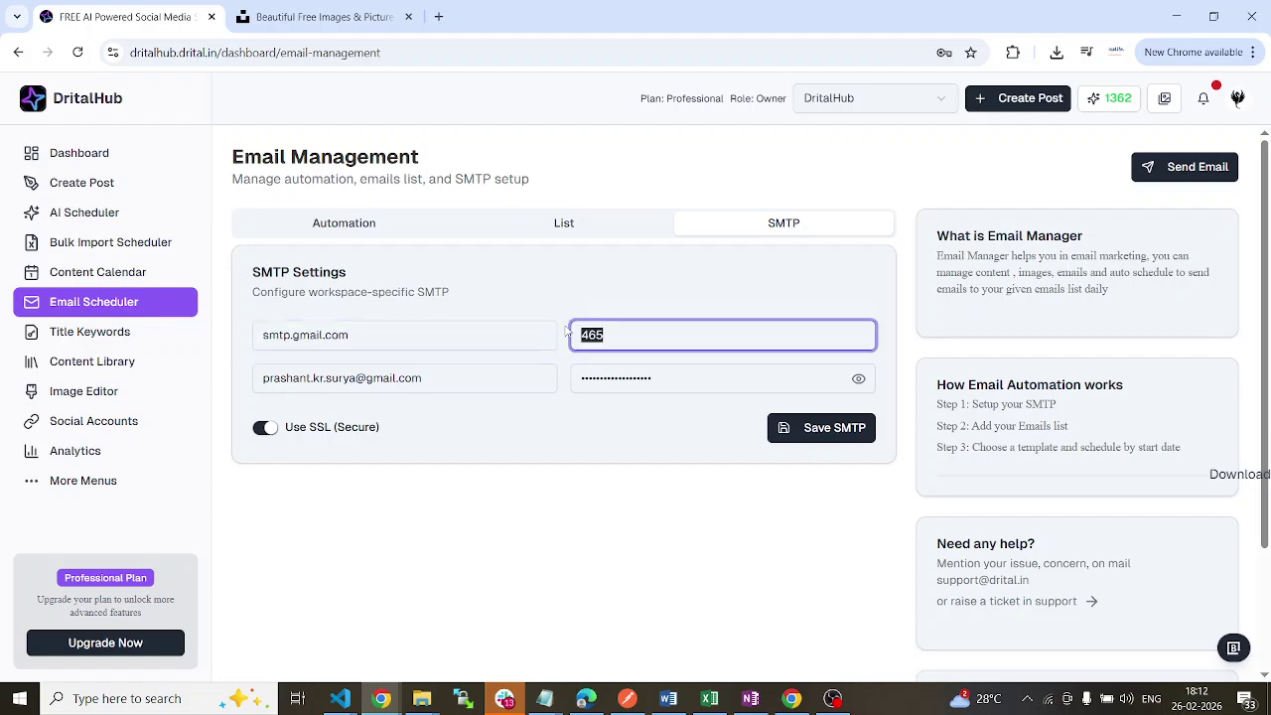
left_click_drag(426, 378, 247, 381)
left_click(613, 396)
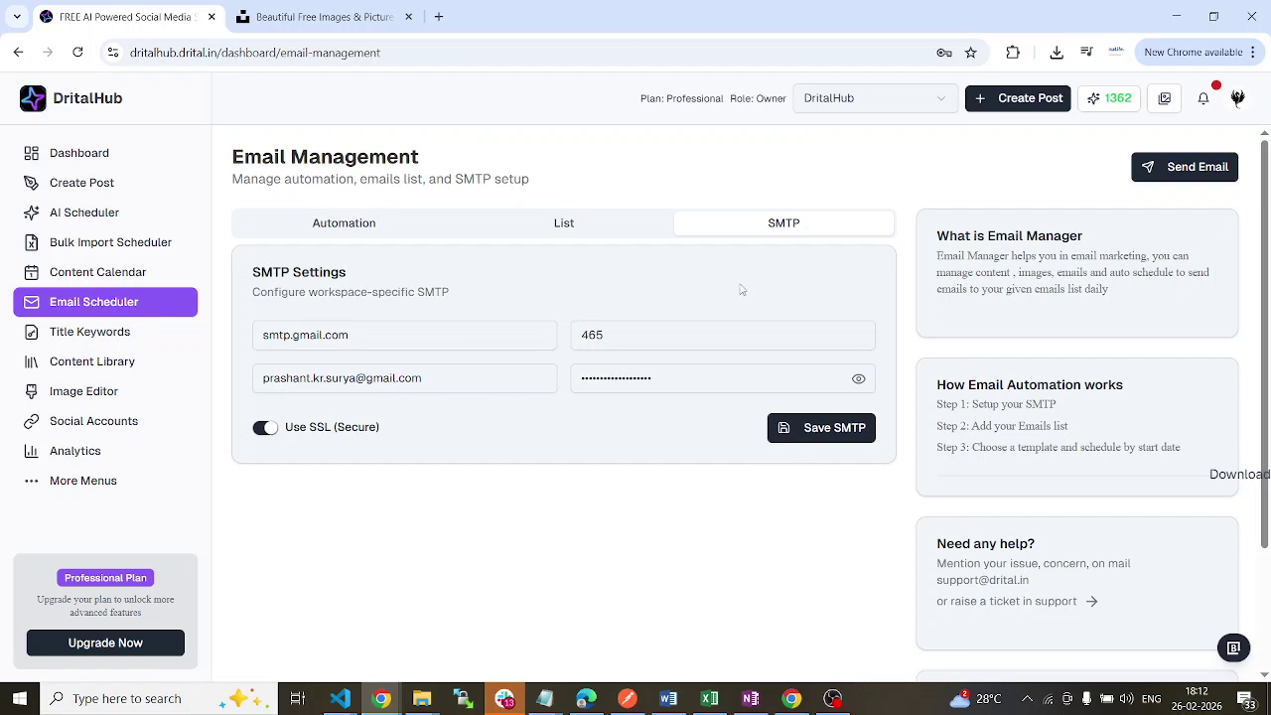
double_click(433, 290)
Revisit the email list's entry field, then review the existing automations "test 2" and "test drital 12"
left_click(566, 222)
left_click(332, 354)
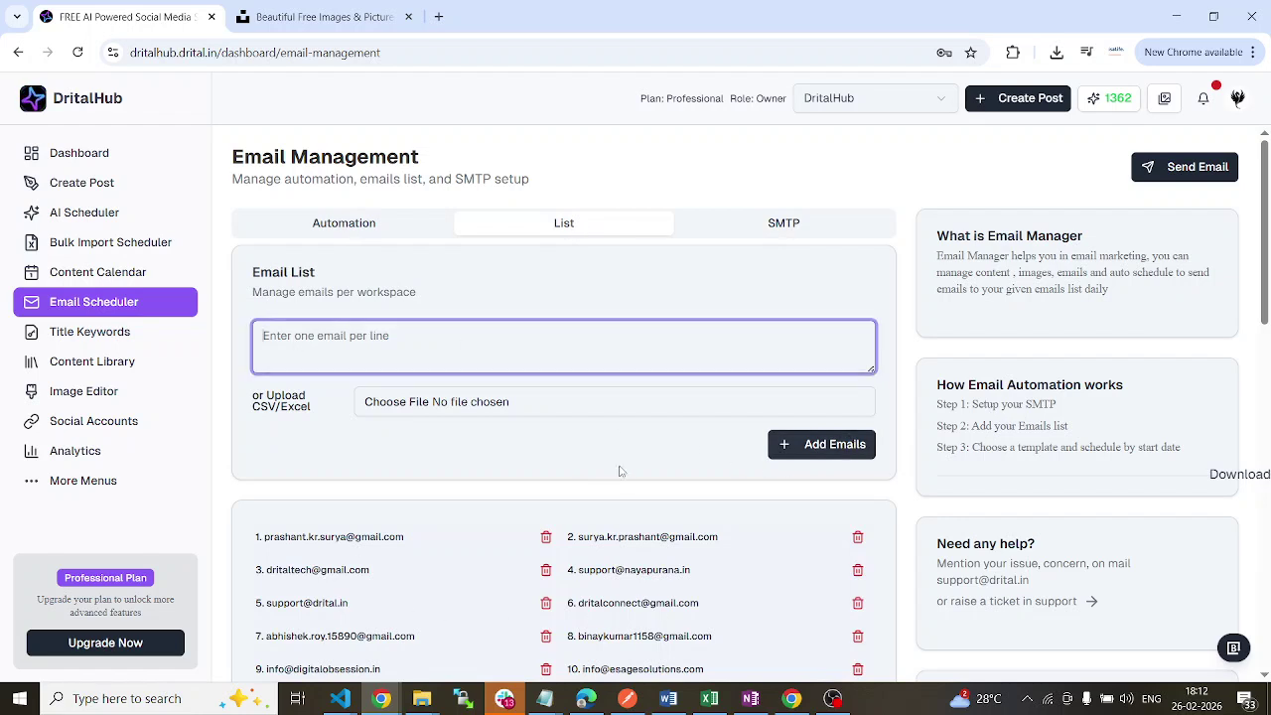
left_click(363, 226)
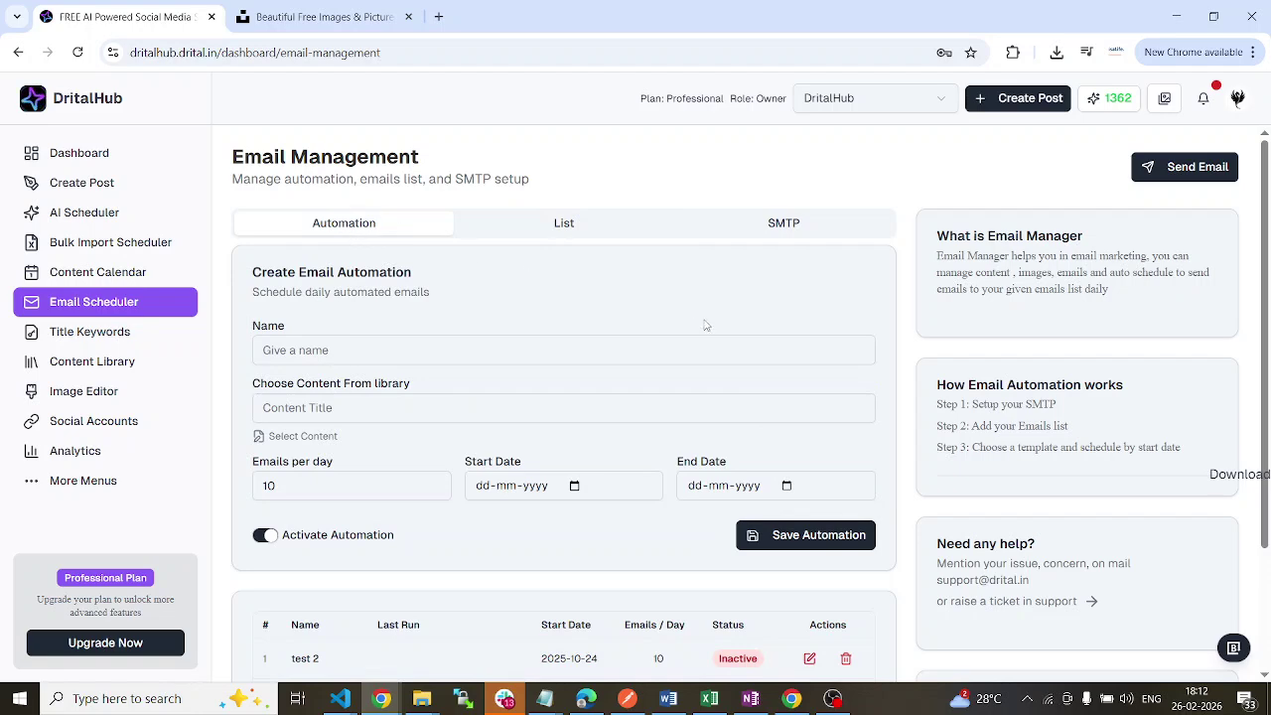
scroll(705, 325, "down", 3)
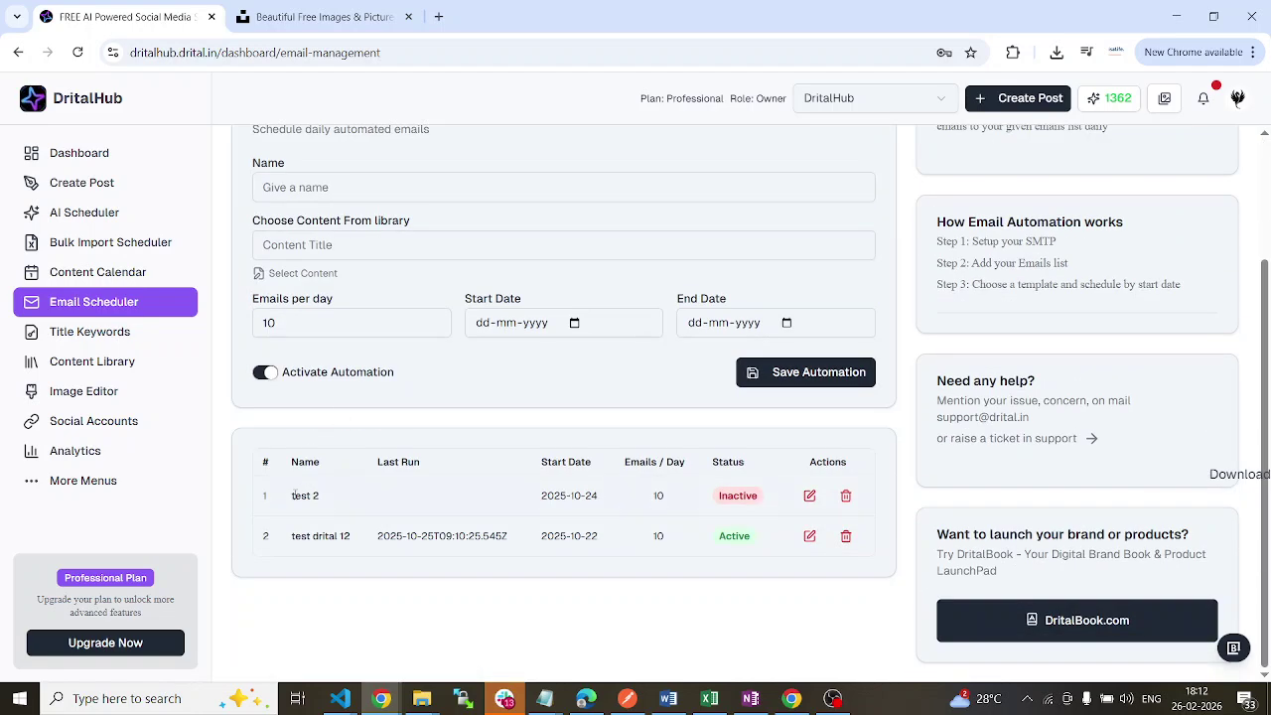
left_click_drag(292, 495, 883, 498)
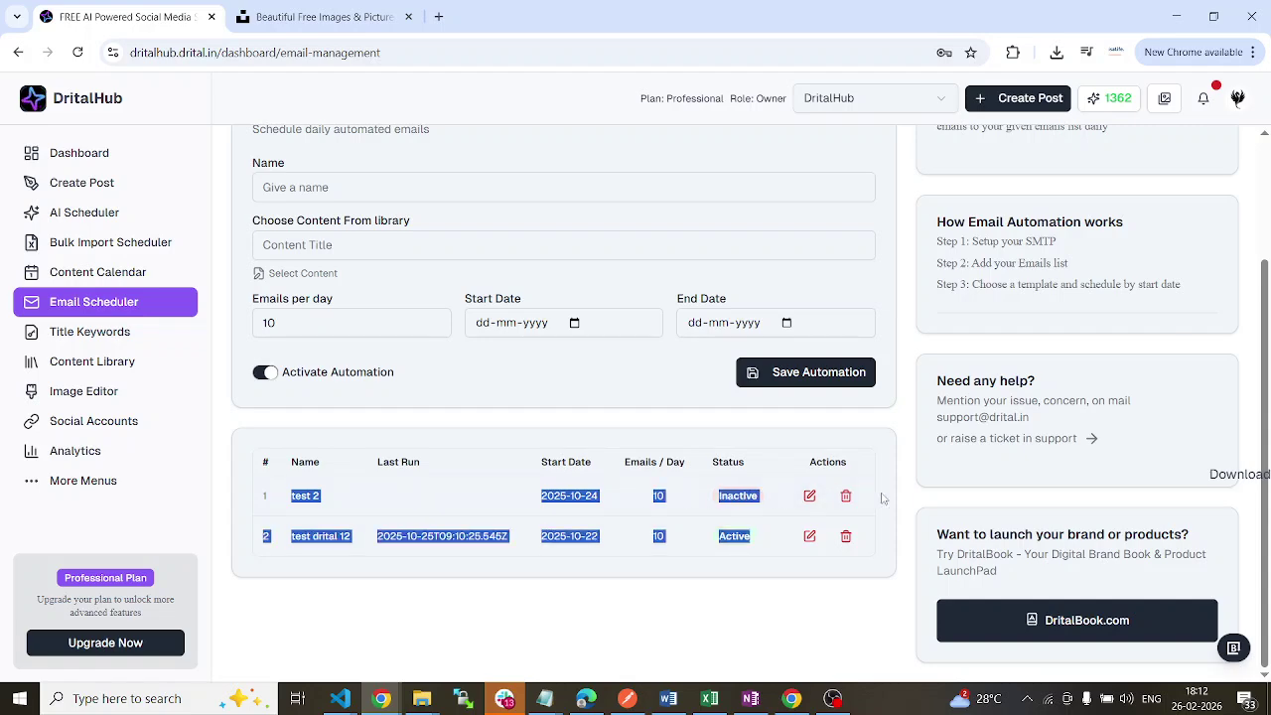
left_click(634, 491)
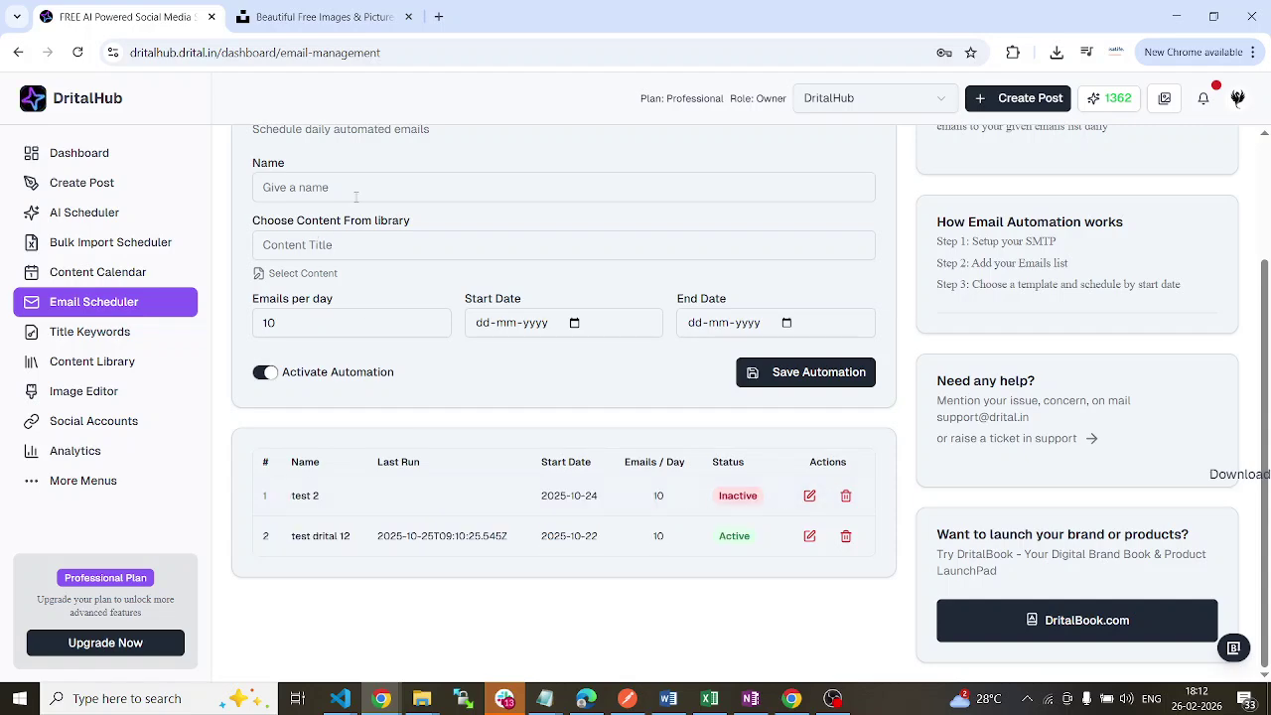
Choose "DritalHub – Manage All Your Social Accounts in One Place" from the content library as the email automation's content
left_click(315, 274)
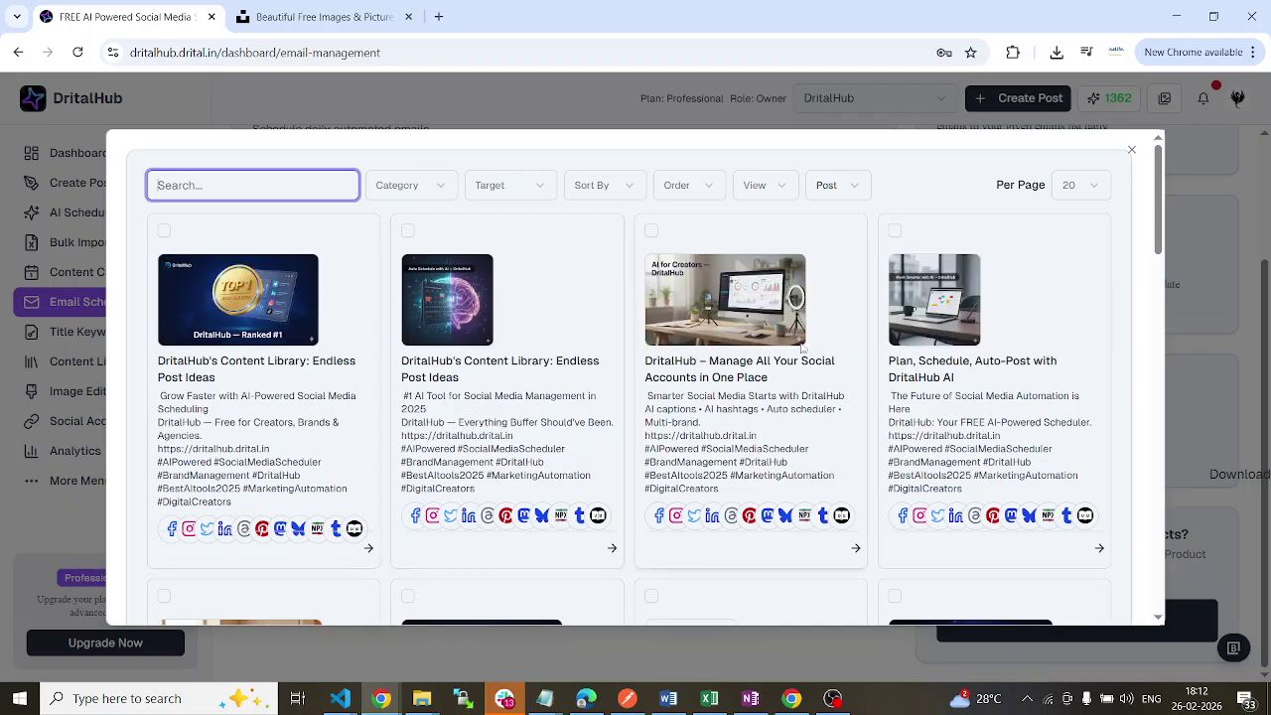
scroll(1068, 298, "down", 4)
scroll(1074, 308, "up", 4)
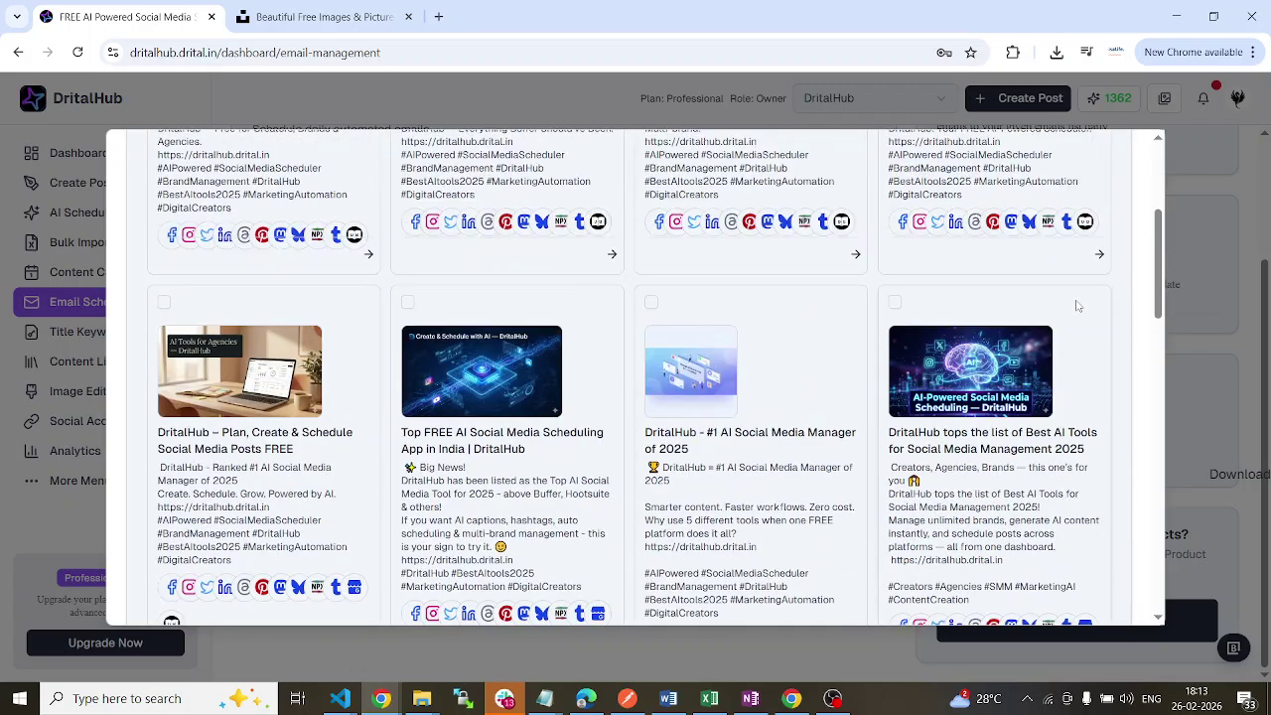
left_click(856, 551)
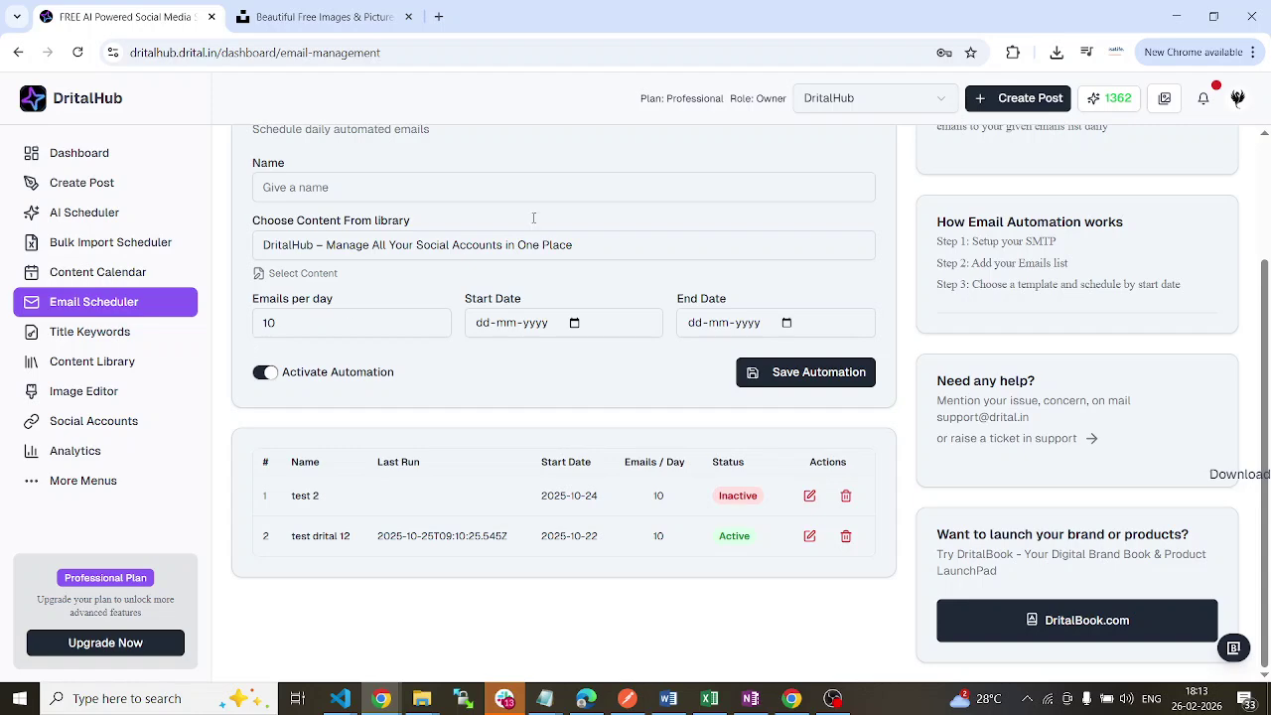
Revisit the workspace's SMTP settings and email list, and return to the email automation form
scroll(542, 148, "up", 3)
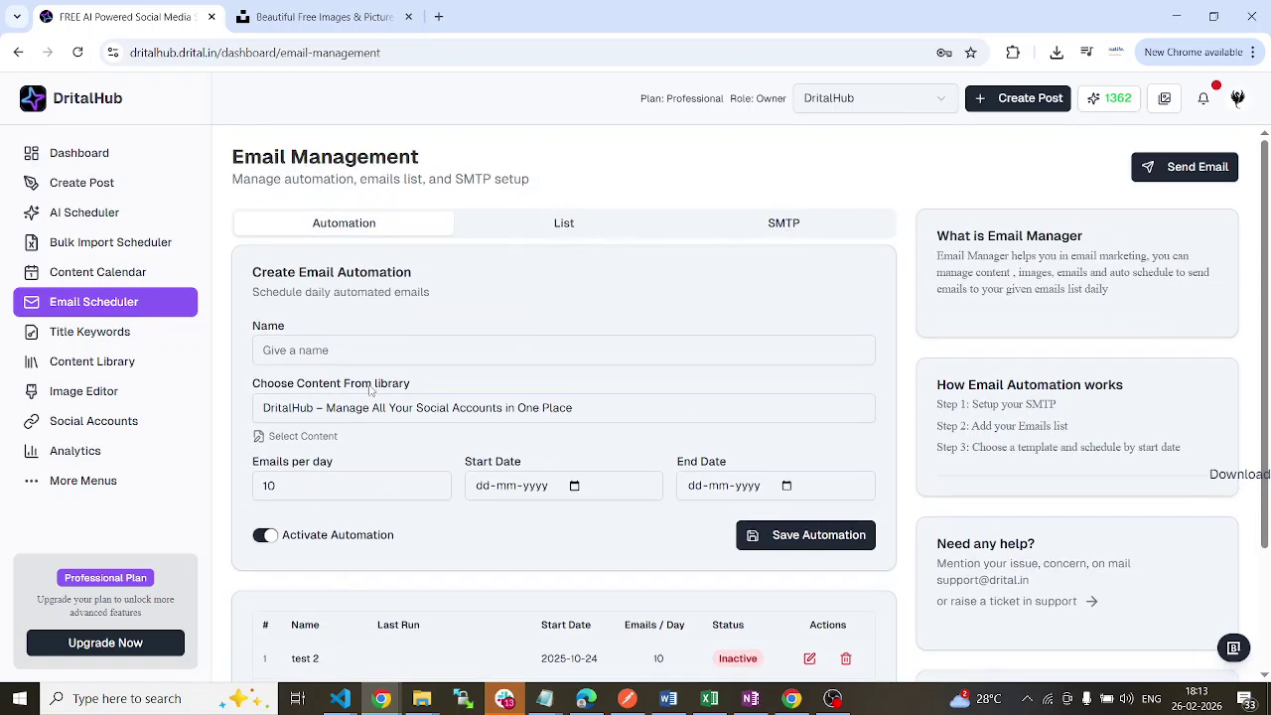
left_click(288, 486)
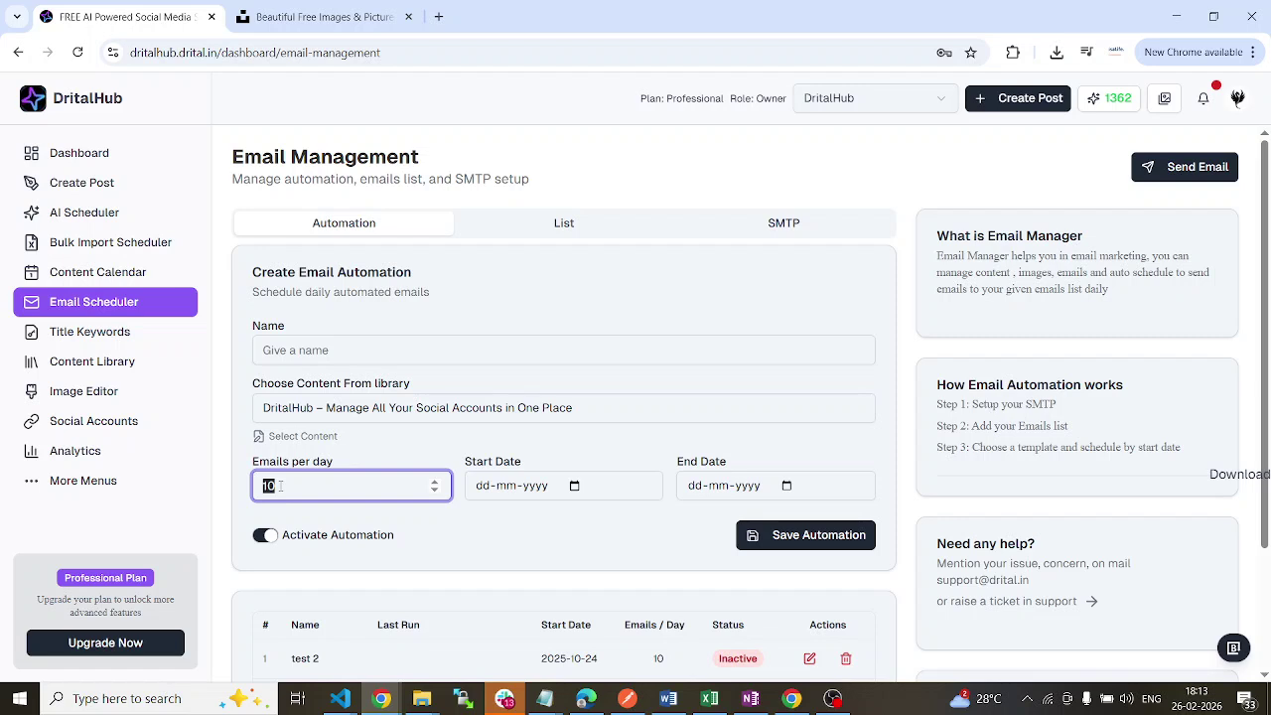
left_click(763, 220)
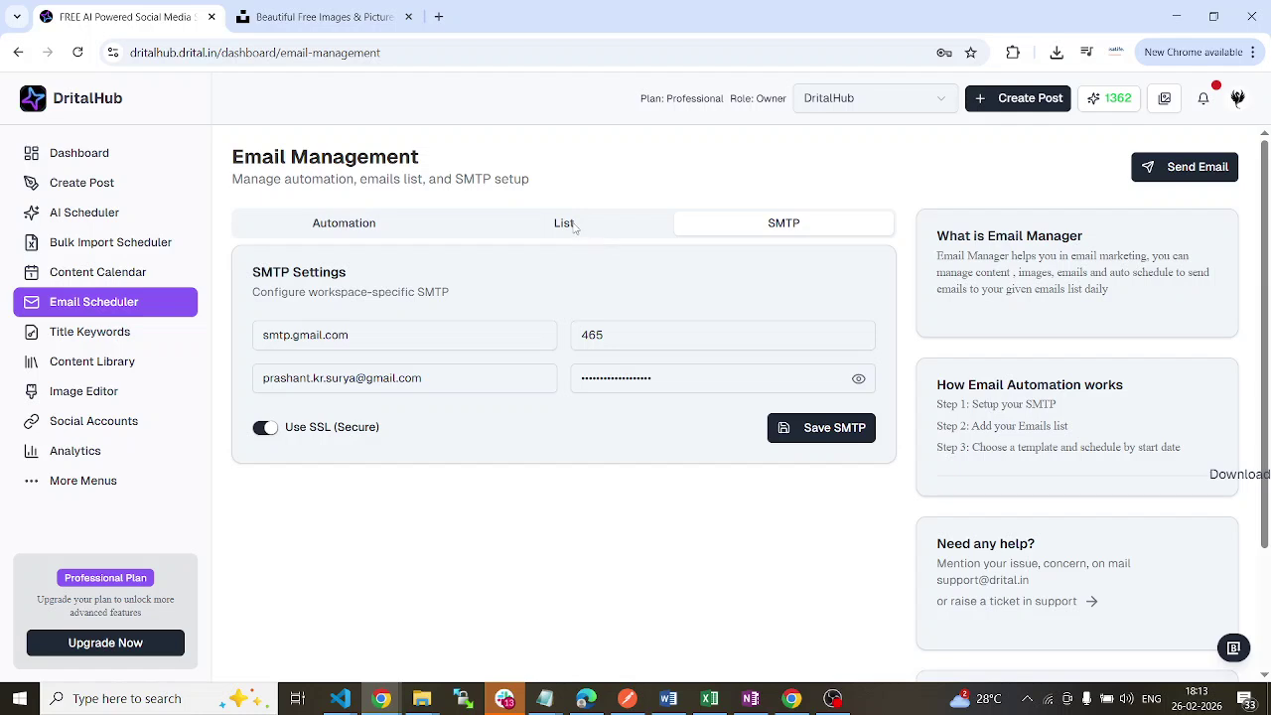
left_click(552, 229)
left_click(402, 229)
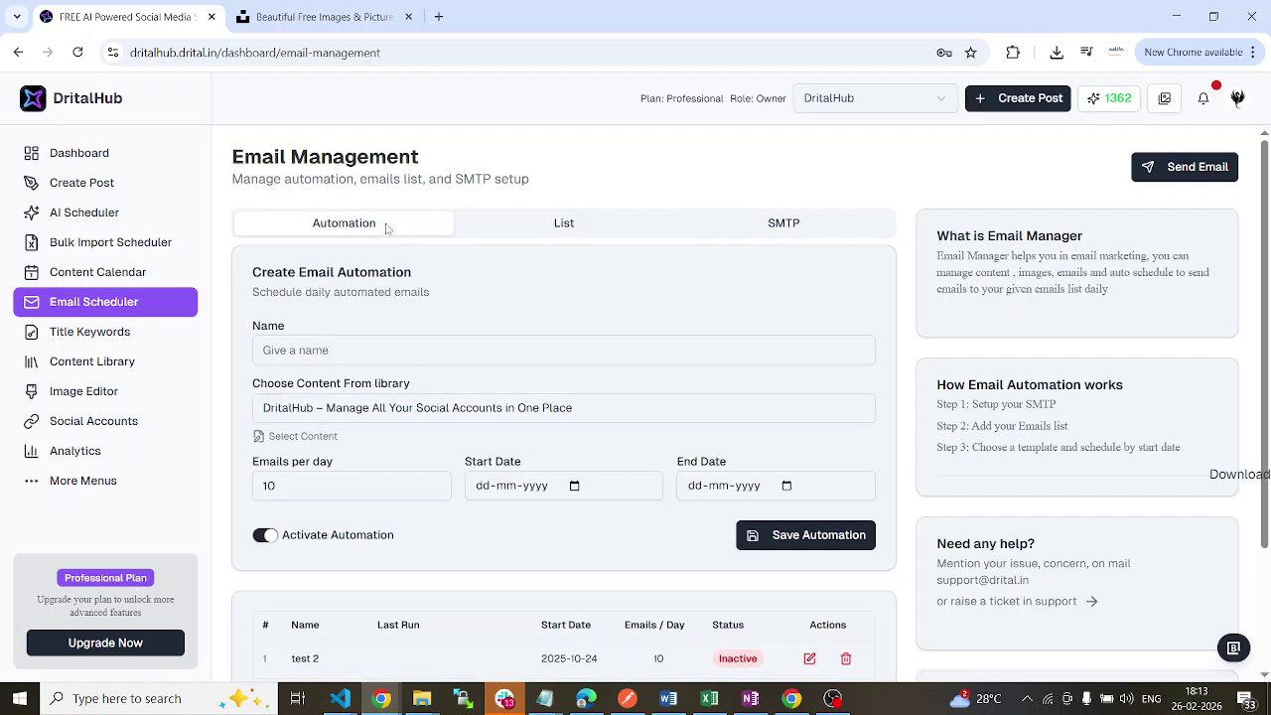
Set the new email automation to send 50 emails per day
left_click(290, 485)
key("BackSpace")
key("BackSpace")
type("0")
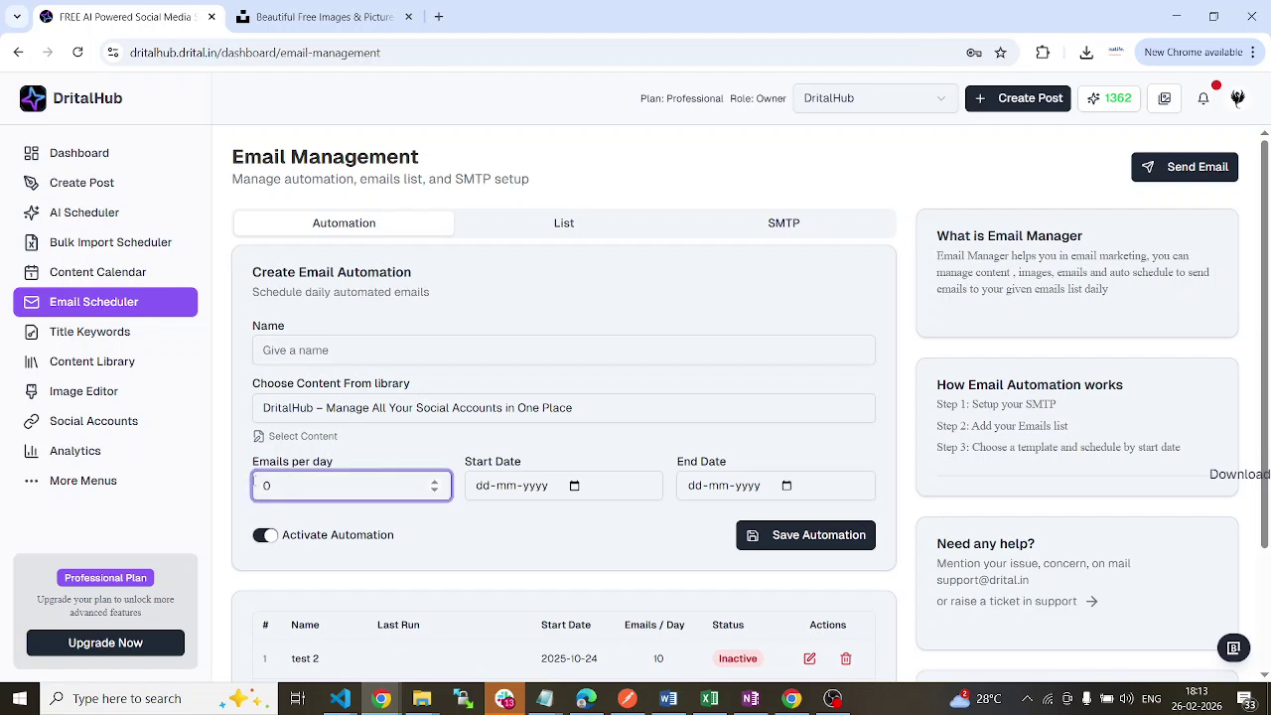
type("00")
key("BackSpace")
key("BackSpace")
type("50")
key("BackSpace")
left_click(586, 529)
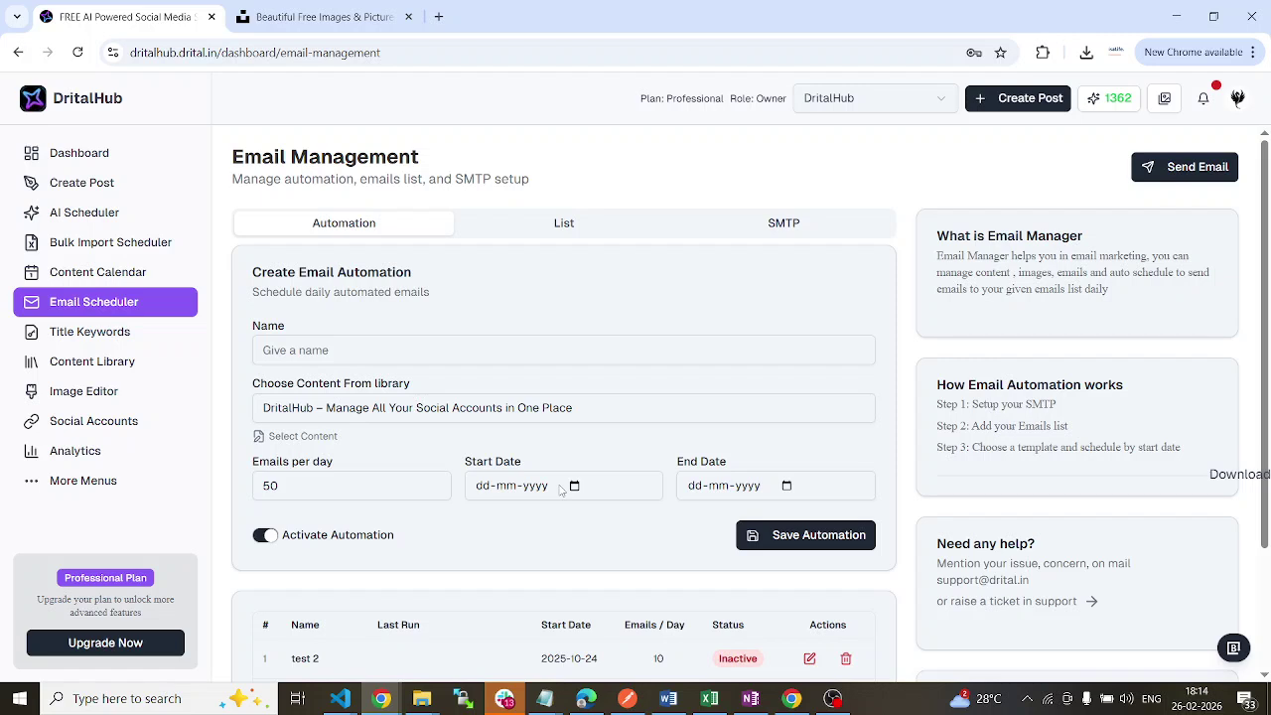
Set the automation's start date to 05-03-2026 and its end date to 20-03-2026
left_click(575, 489)
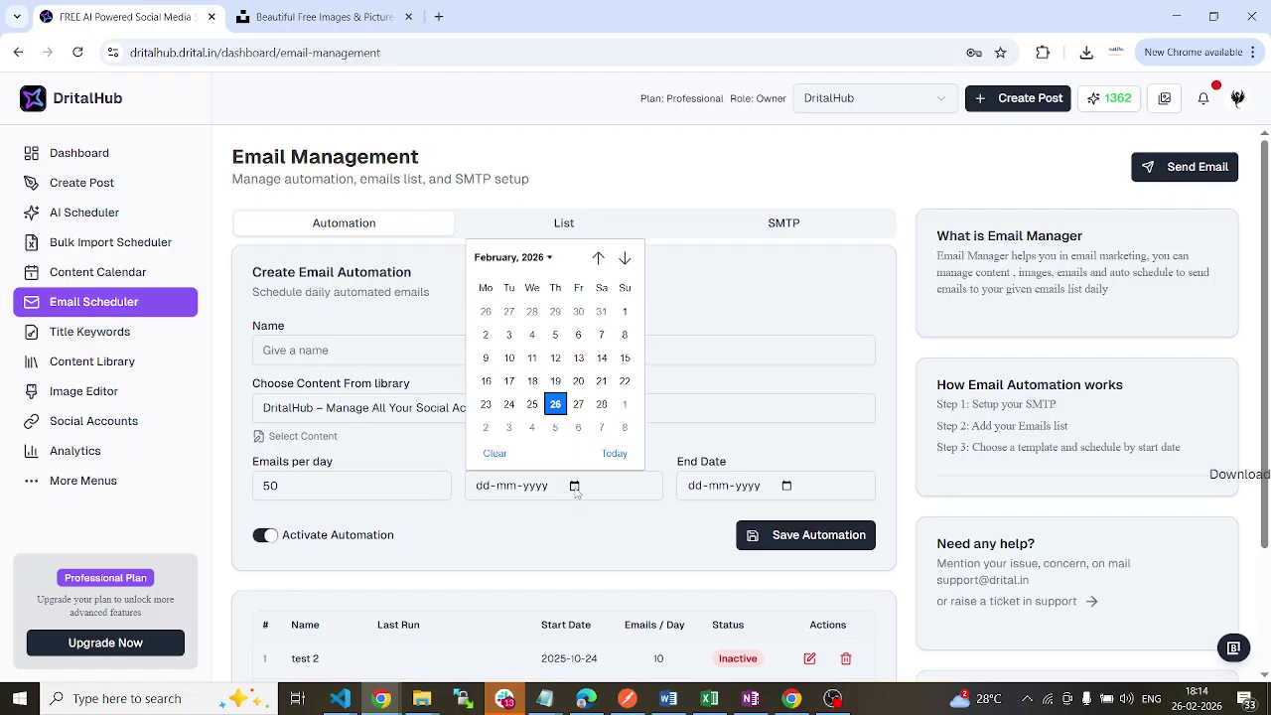
left_click(625, 258)
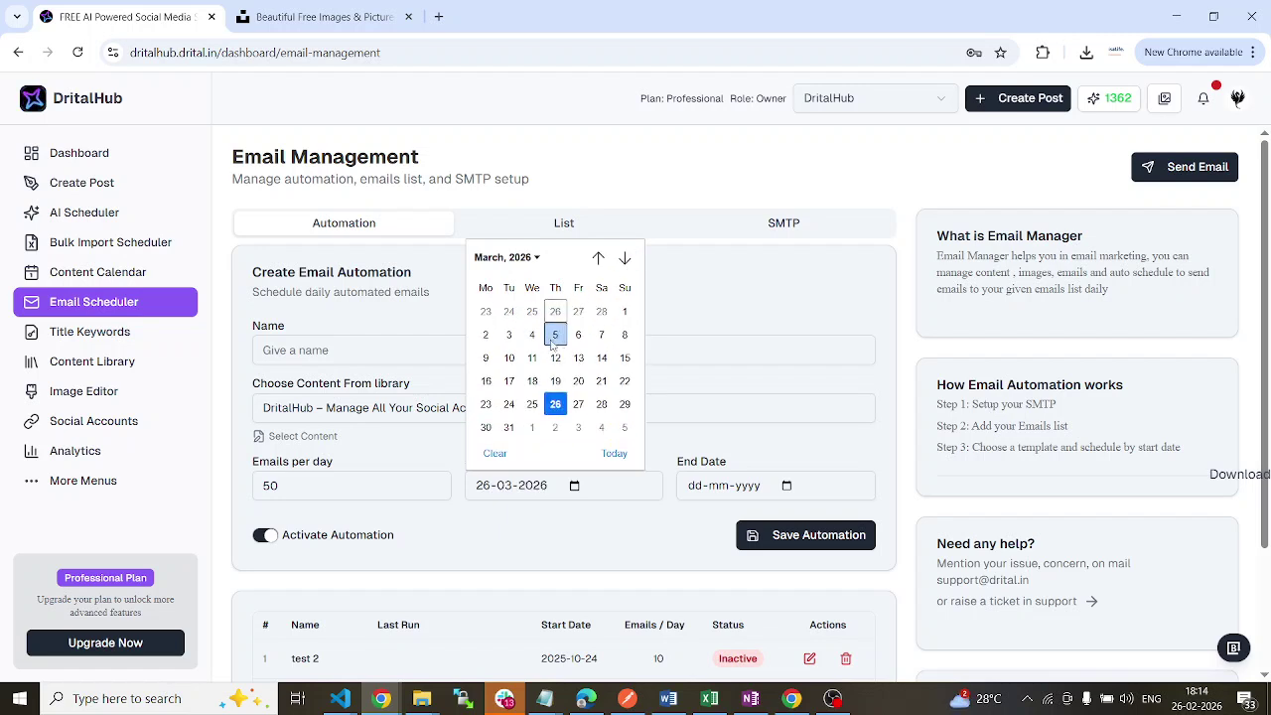
left_click(557, 336)
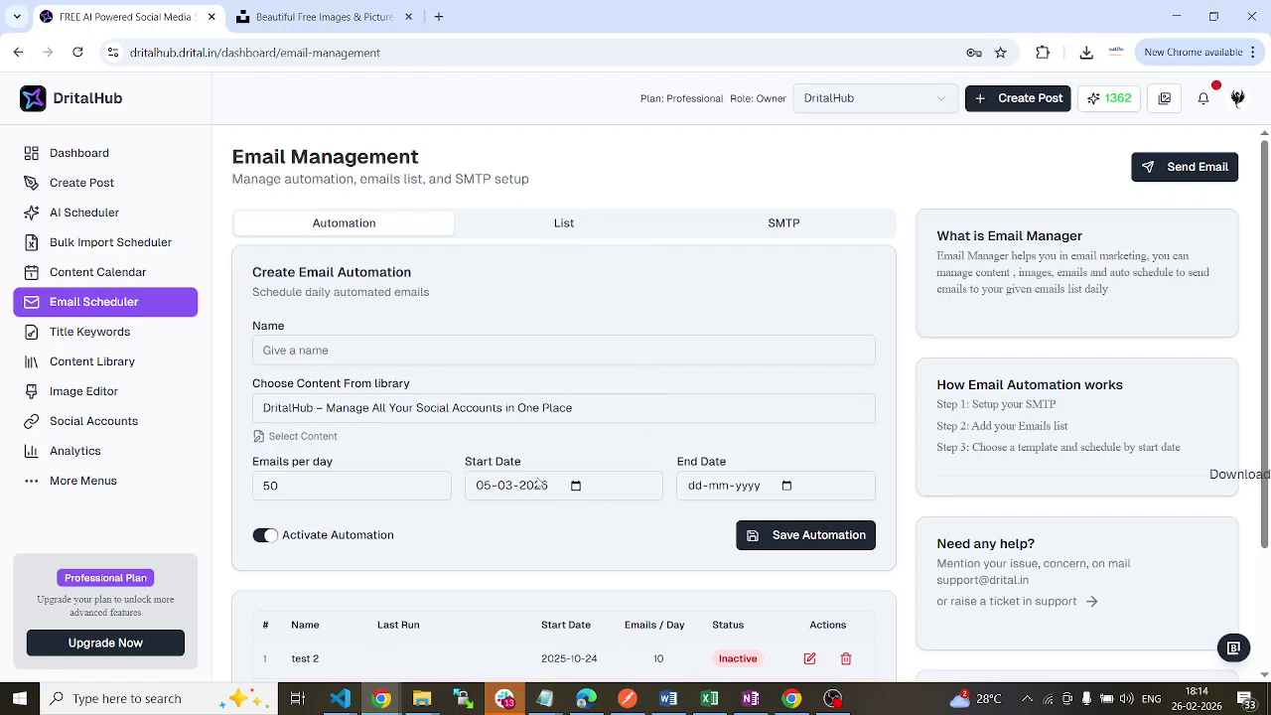
left_click(788, 486)
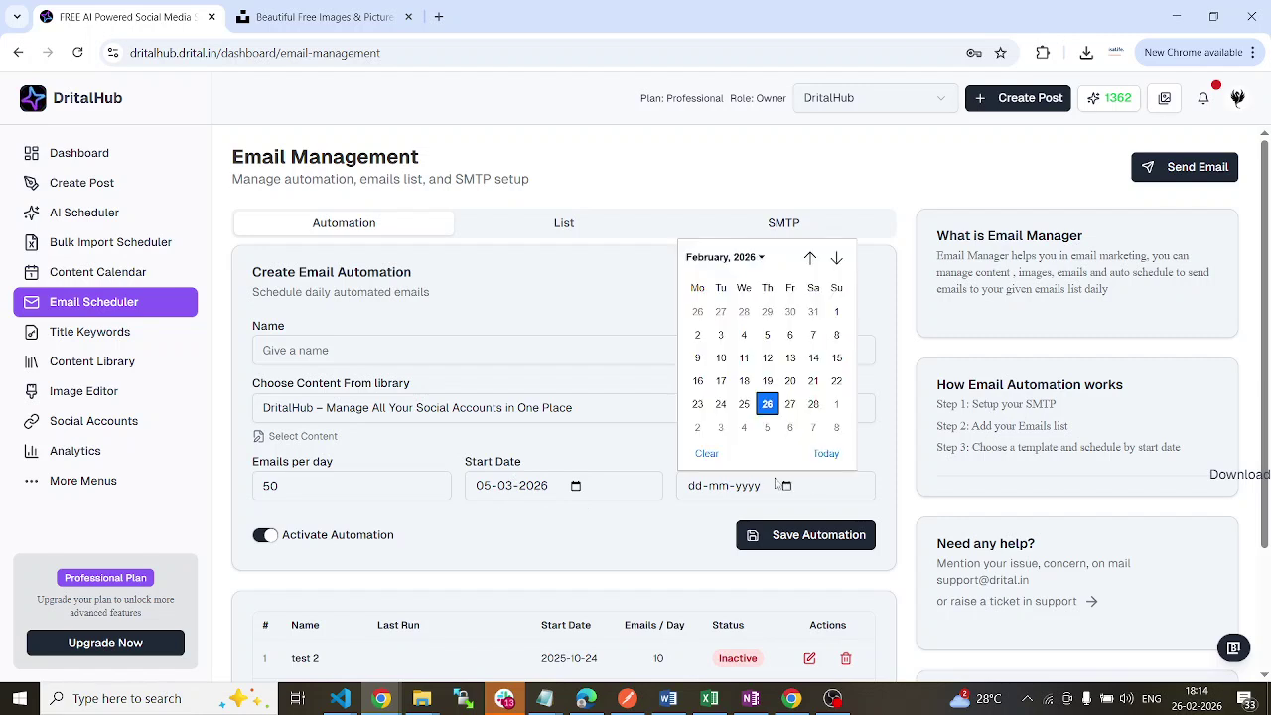
left_click(837, 258)
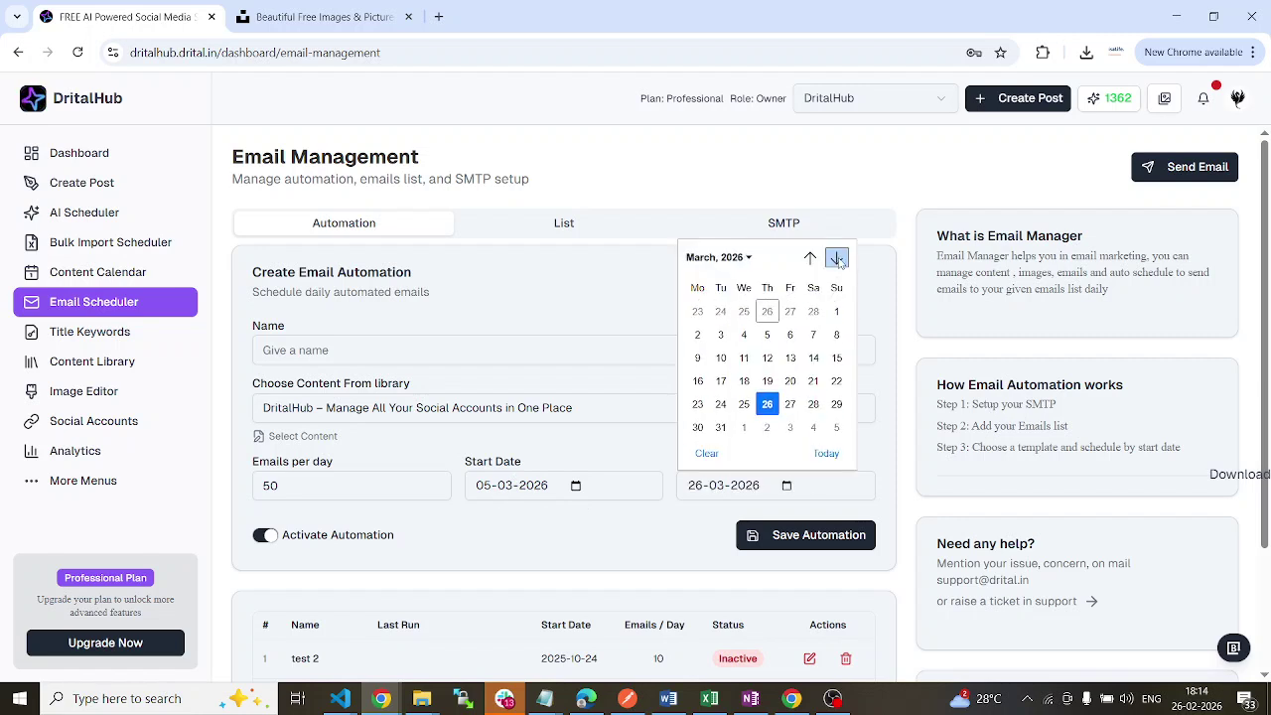
left_click(790, 380)
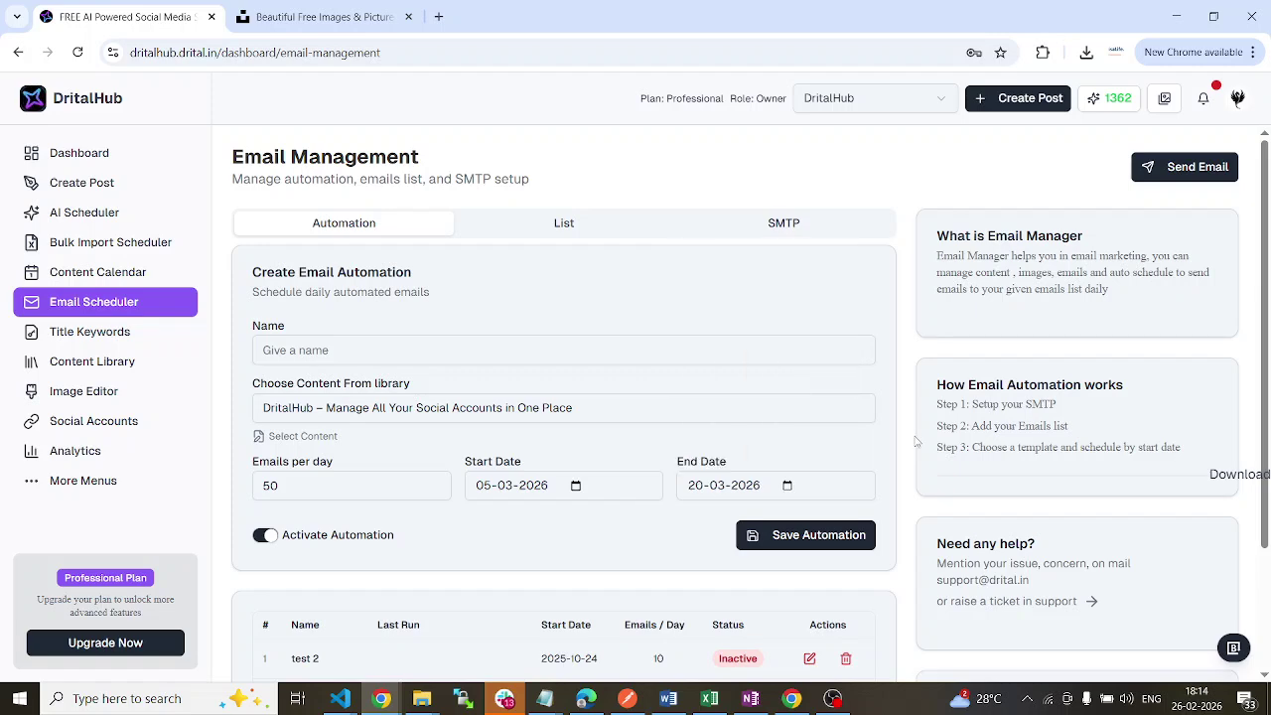
Review the new automation's filled-in form alongside the existing automations "test 2" and "test drital 12"
scroll(500, 526, "down", 2)
scroll(504, 487, "up", 2)
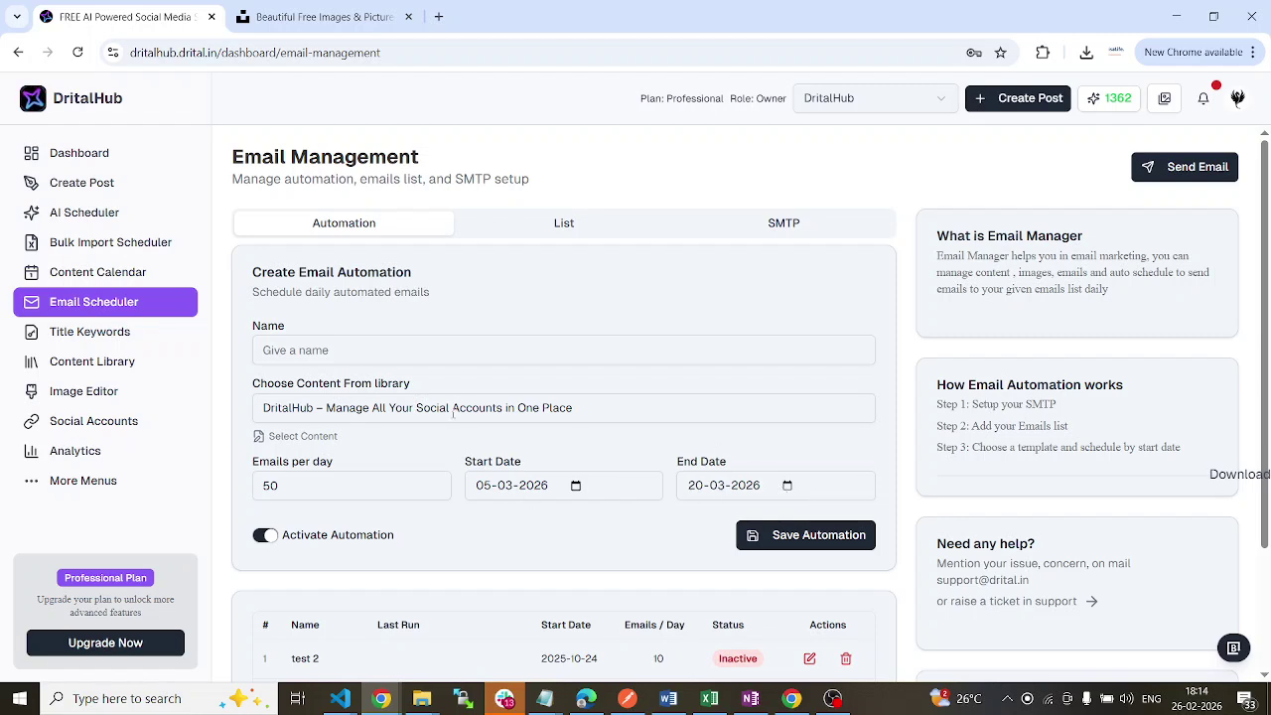
left_click(308, 348)
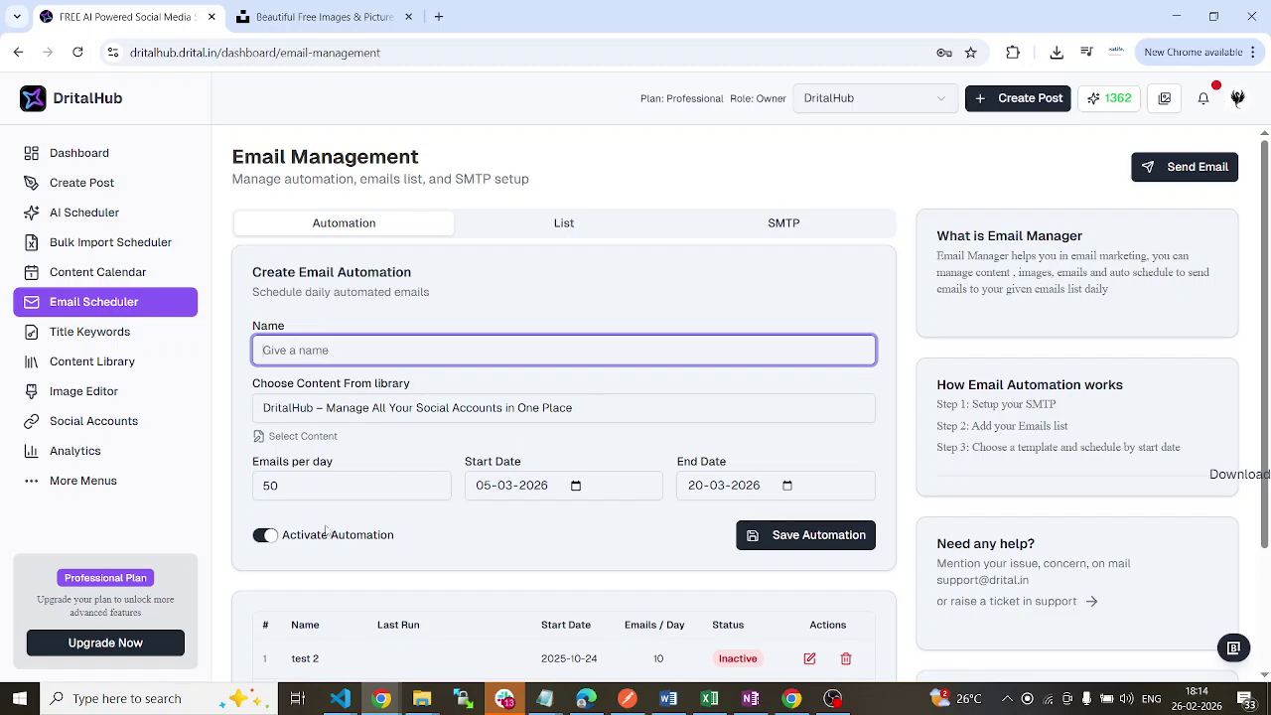
scroll(343, 539, "down", 3)
left_click_drag(291, 496, 329, 506)
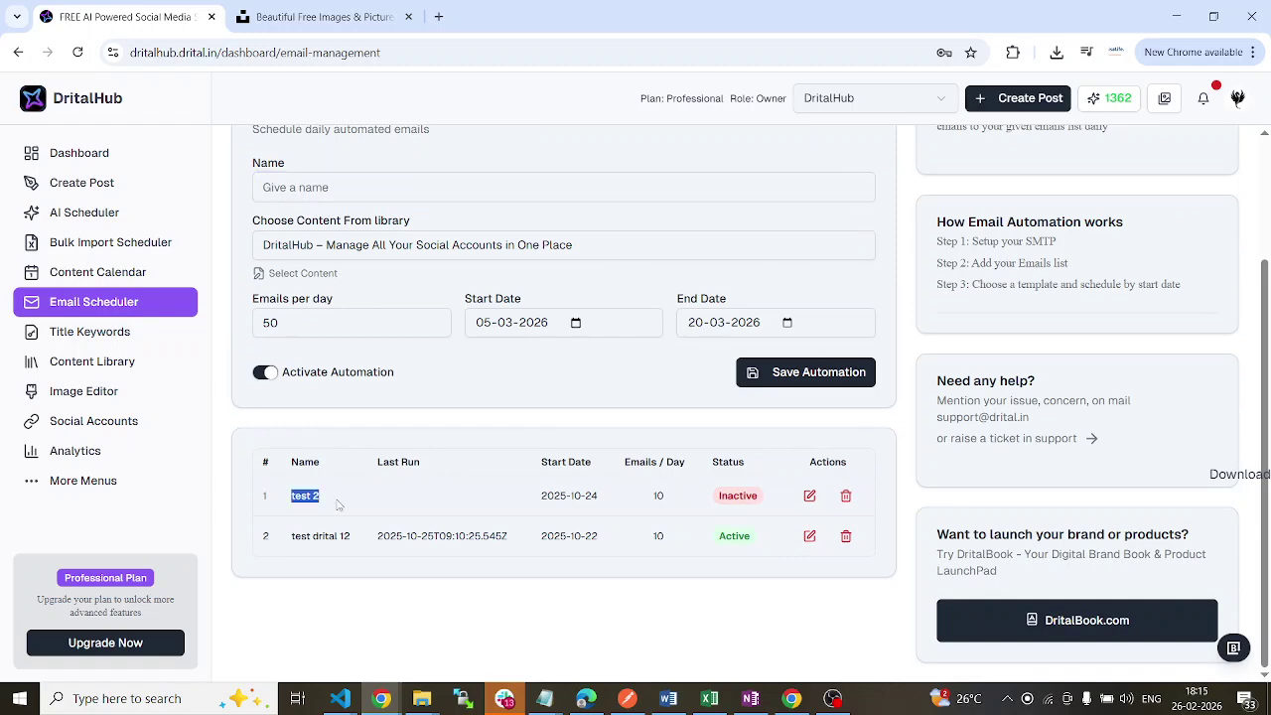
scroll(502, 438, "up", 3)
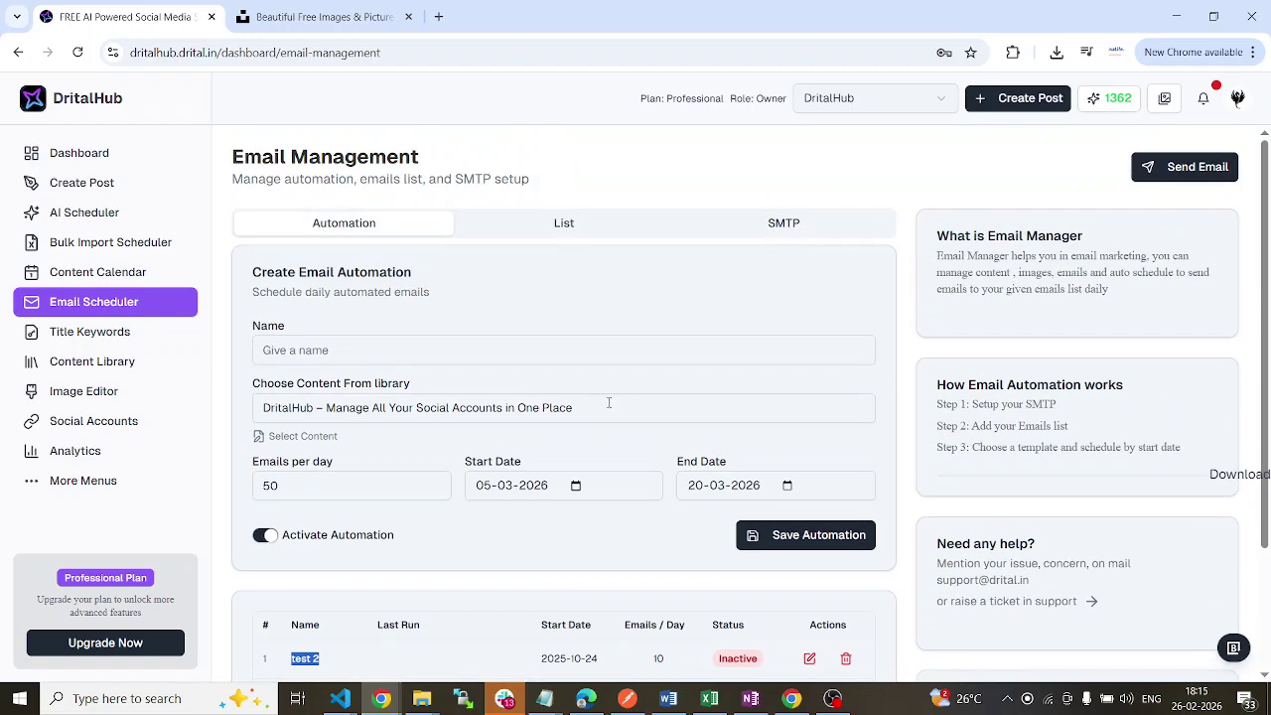
scroll(608, 407, "down", 3)
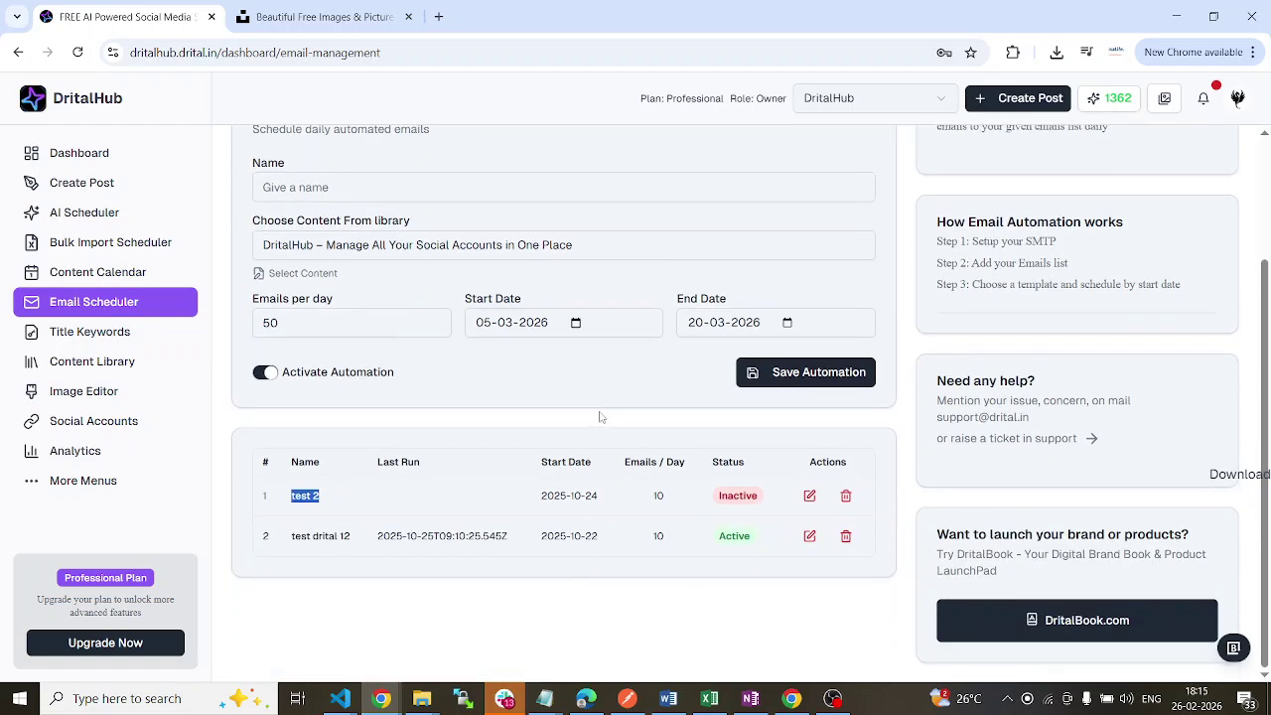
triple_click(305, 539)
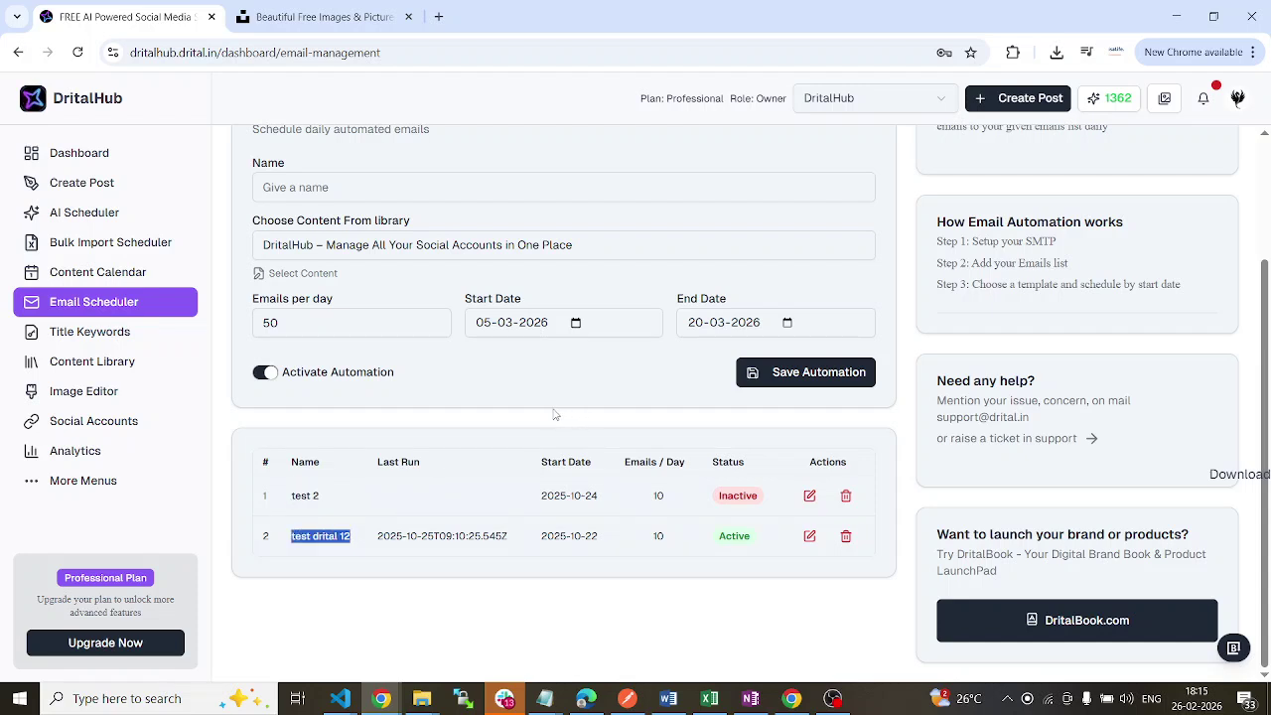
scroll(555, 415, "up", 3)
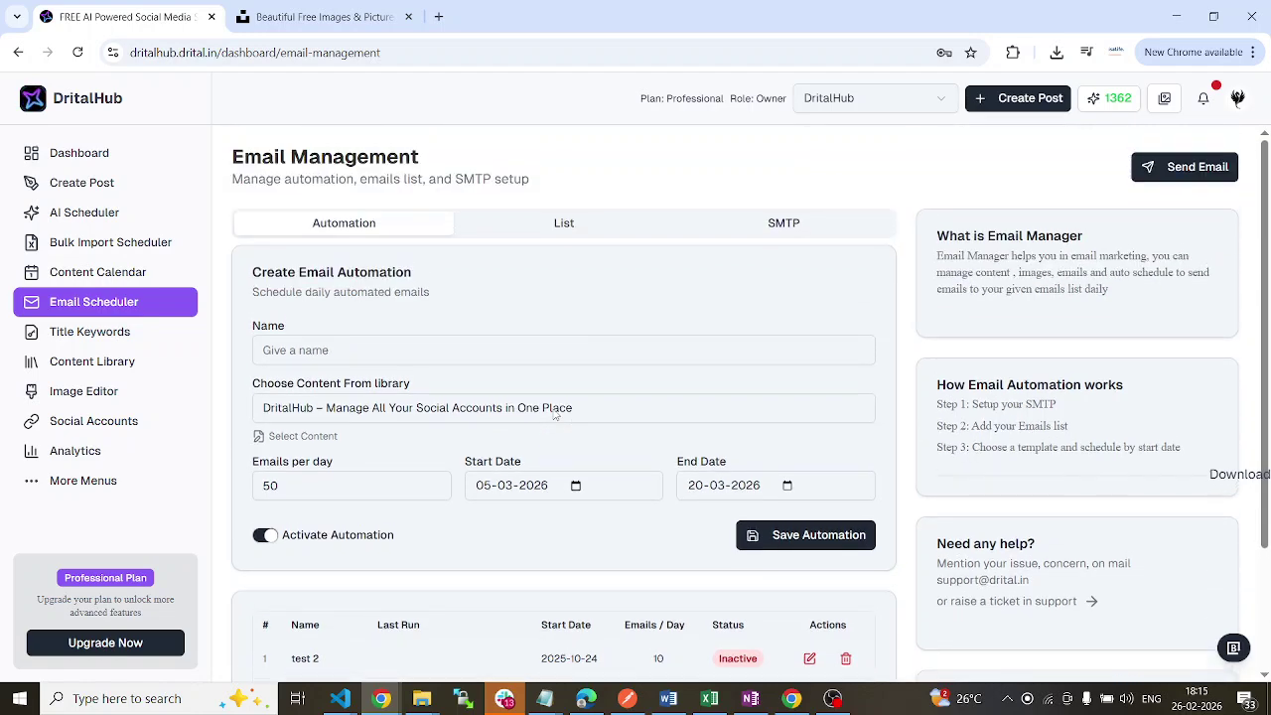
Examine the workspace's title keywords, including the entry area for new titles, the search field and the saved titles
left_click(110, 338)
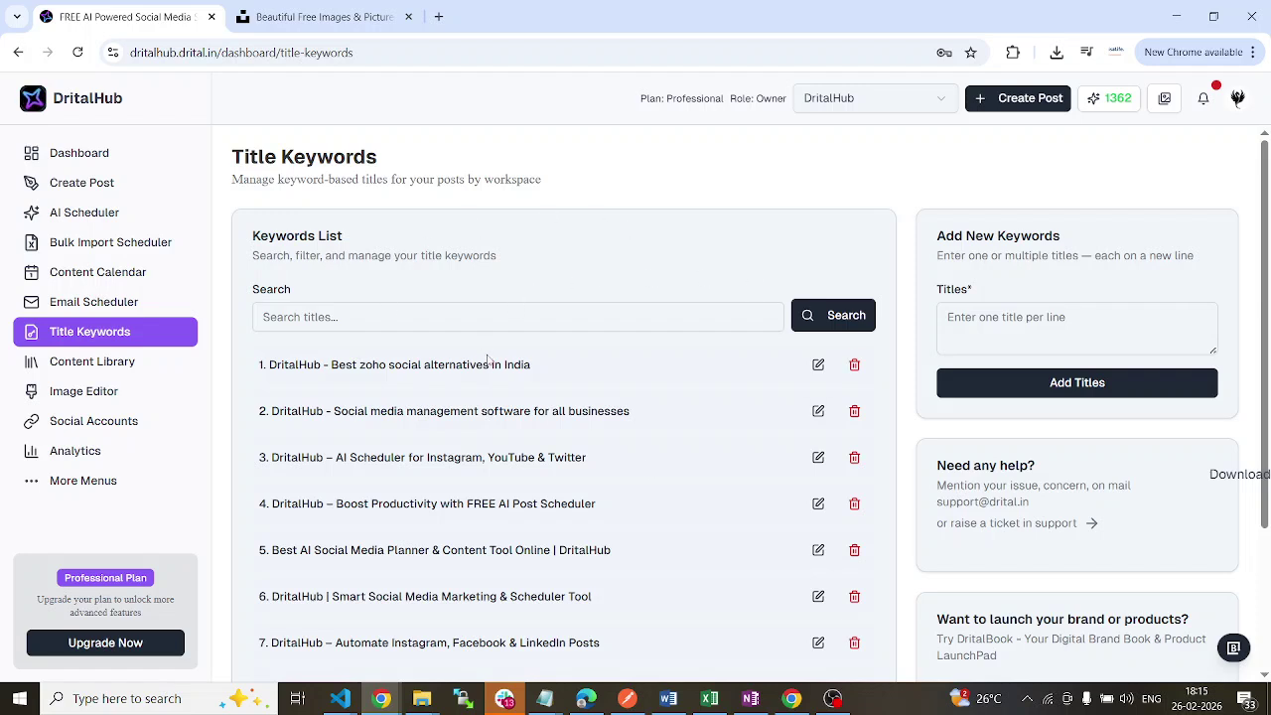
left_click(1069, 335)
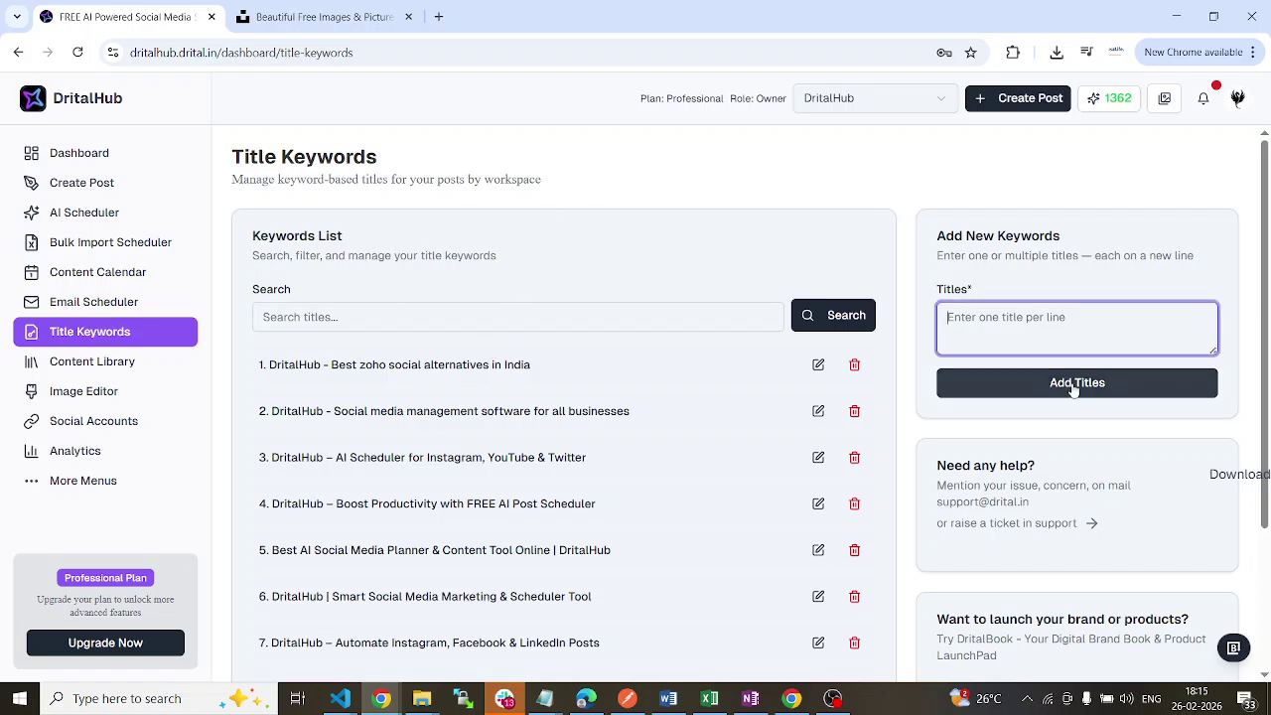
scroll(1194, 424, "down", 2)
scroll(916, 437, "up", 2)
left_click(632, 288)
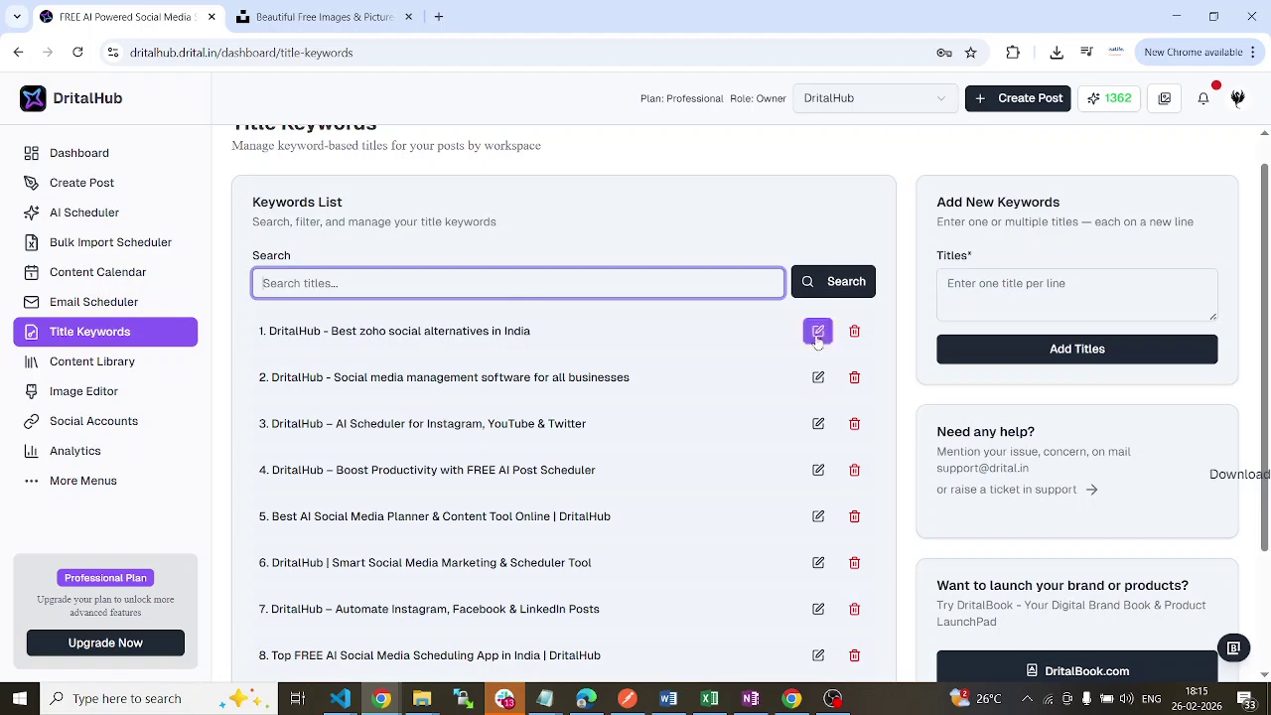
scroll(713, 463, "down", 2)
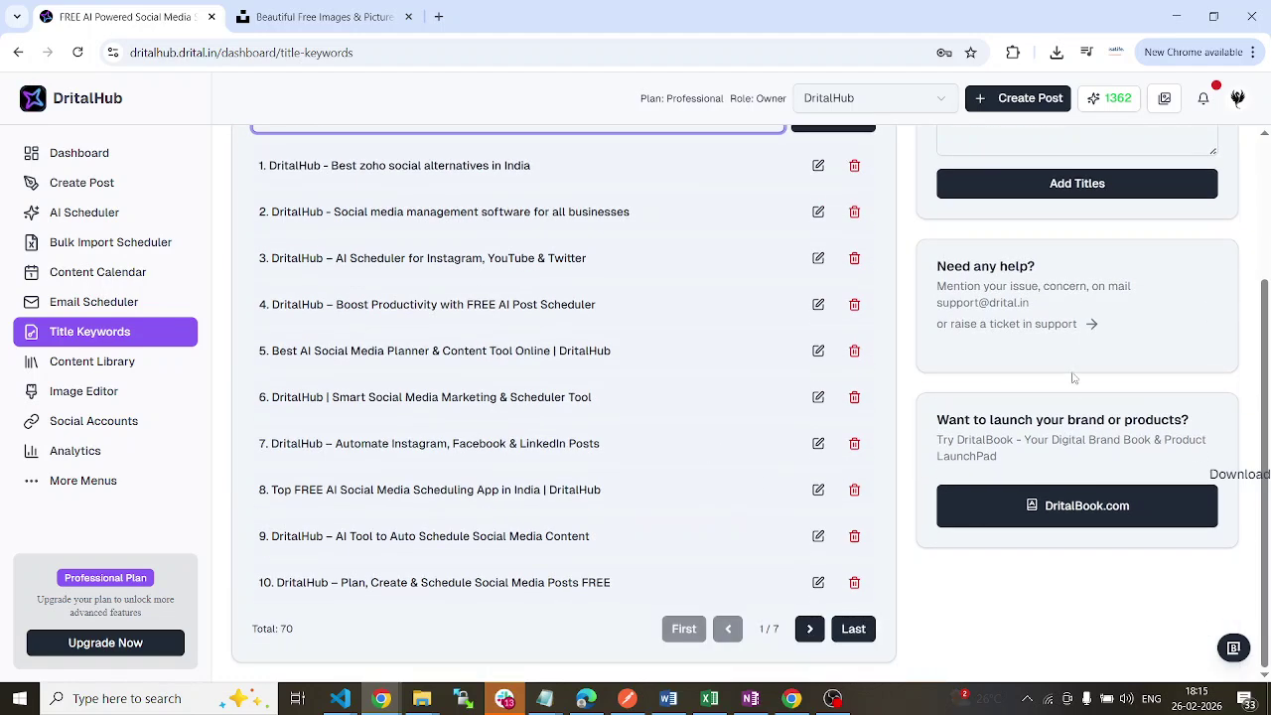
scroll(787, 363, "up", 3)
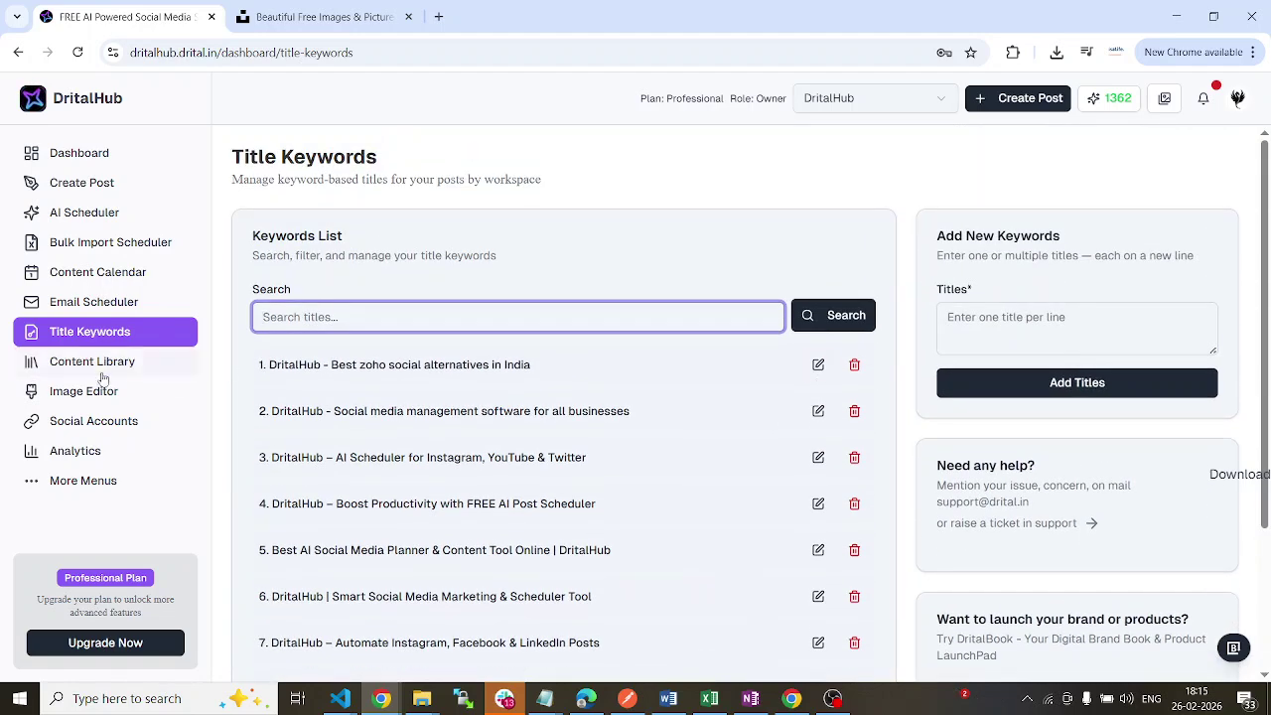
Open the content library and examine its search, category, target, sorting and order options
left_click(94, 364)
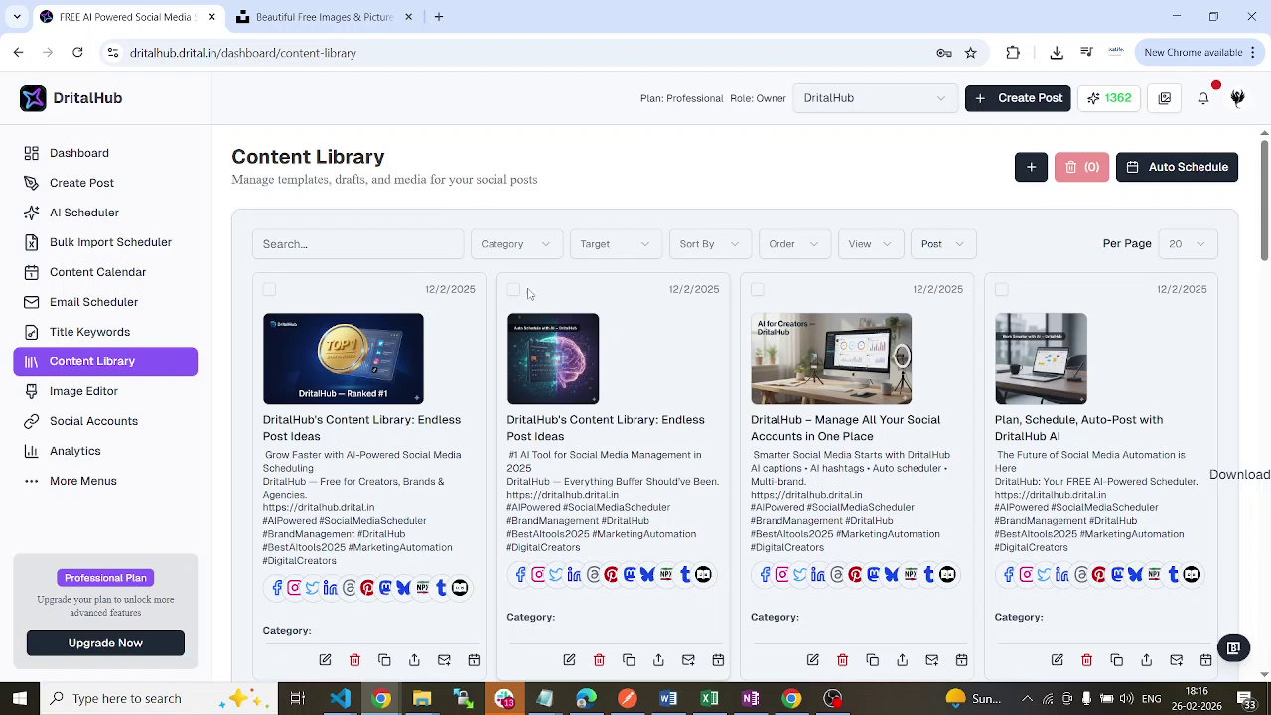
left_click(411, 244)
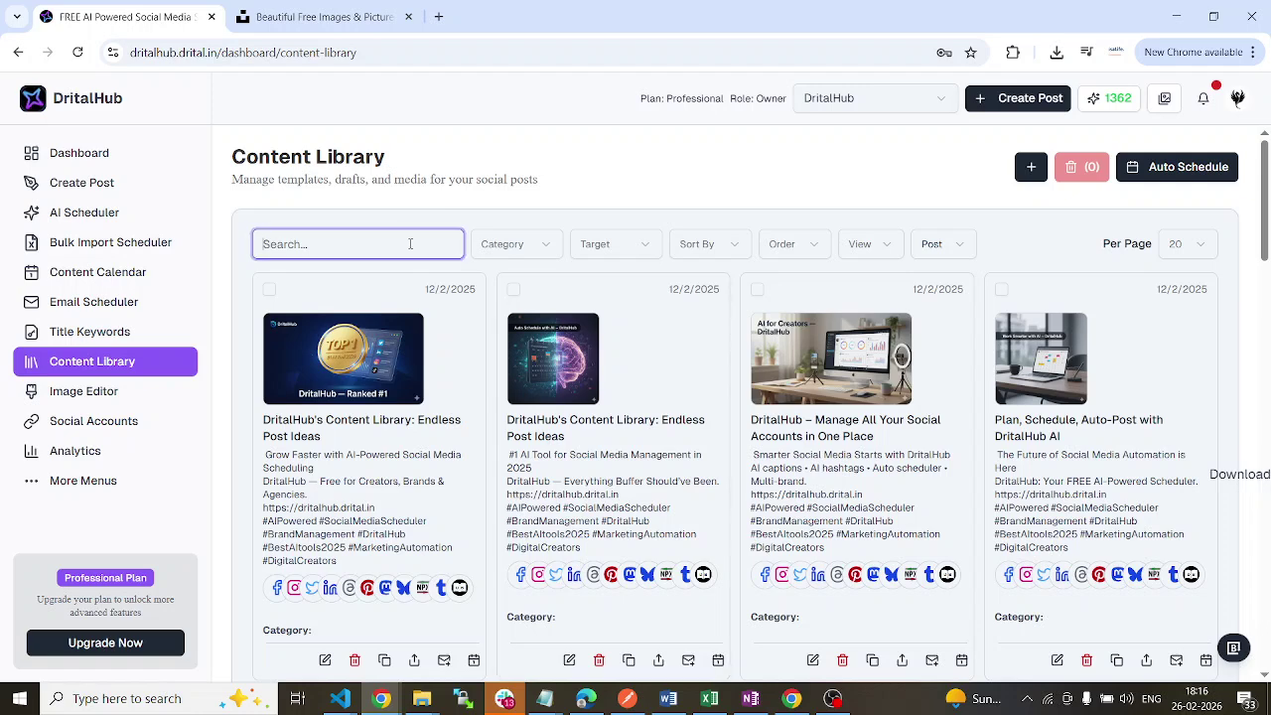
left_click(526, 256)
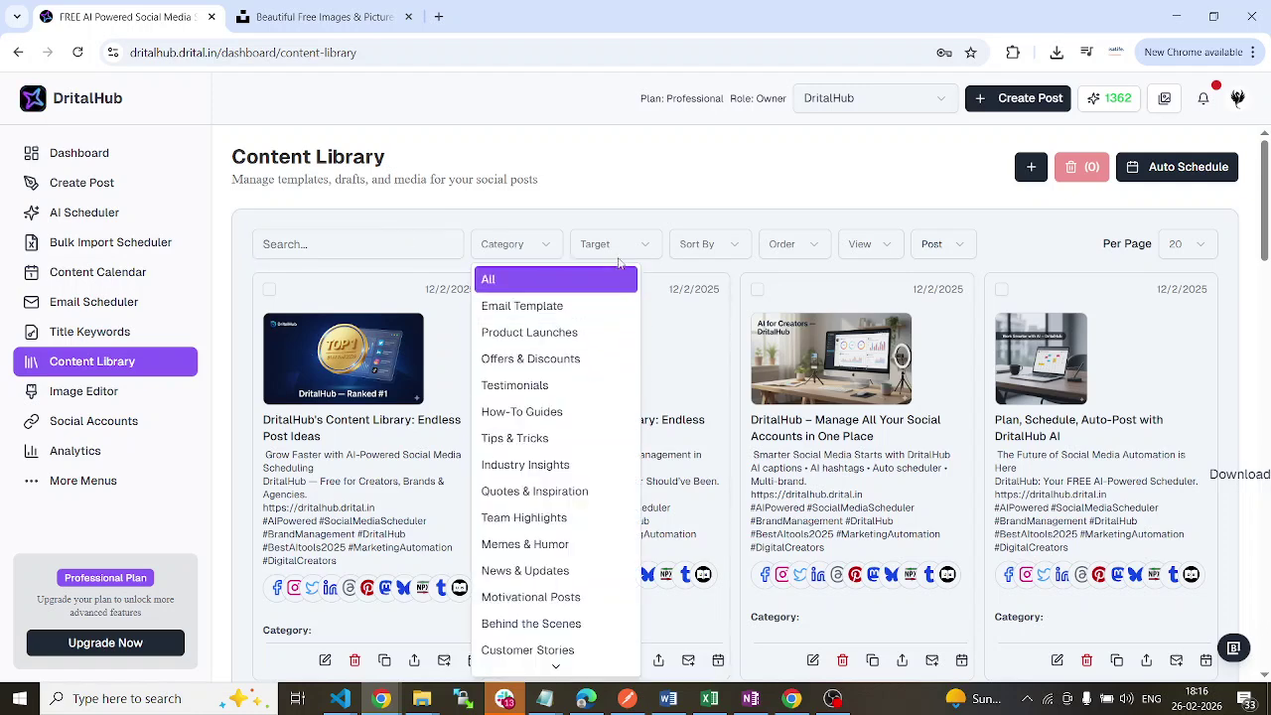
left_click(492, 279)
left_click(636, 254)
left_click(709, 238)
left_click(780, 248)
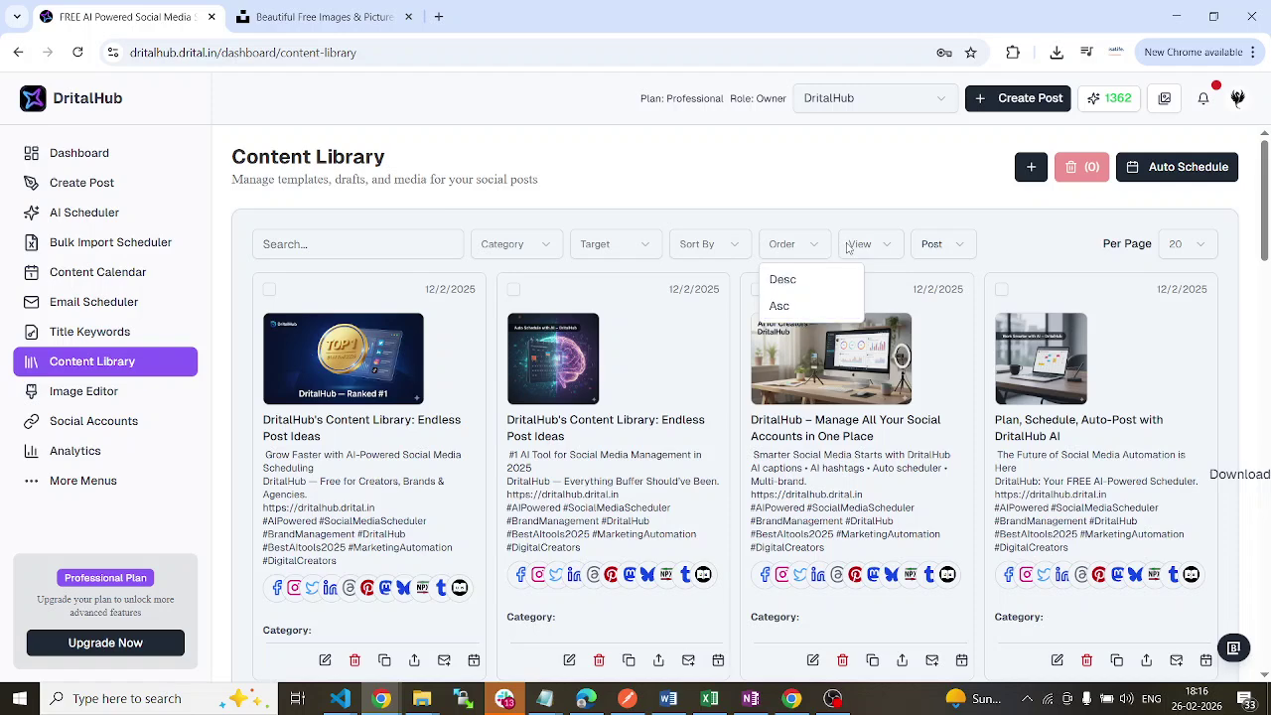
Switch the content library's view to List and back to Grid
left_click(898, 245)
left_click(898, 245)
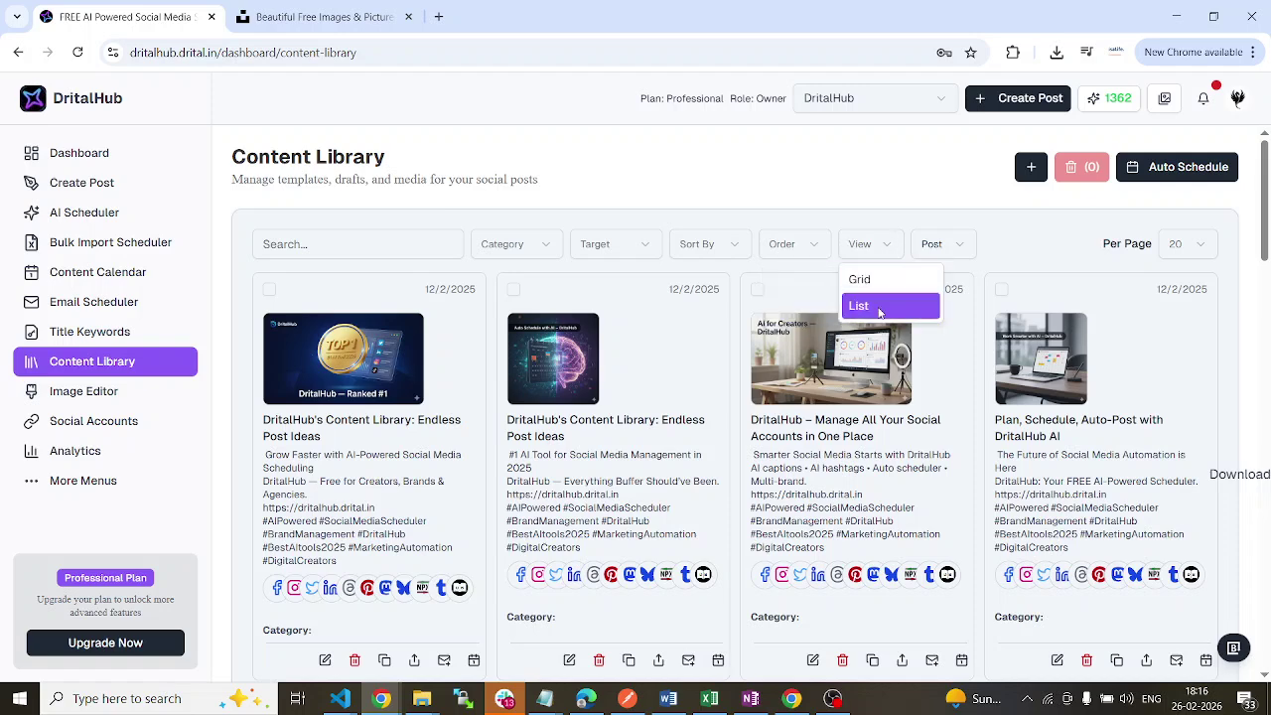
left_click(899, 308)
left_click(878, 253)
left_click(889, 278)
Review the content library's Post/Blog type choices and its items-per-page options
left_click(944, 244)
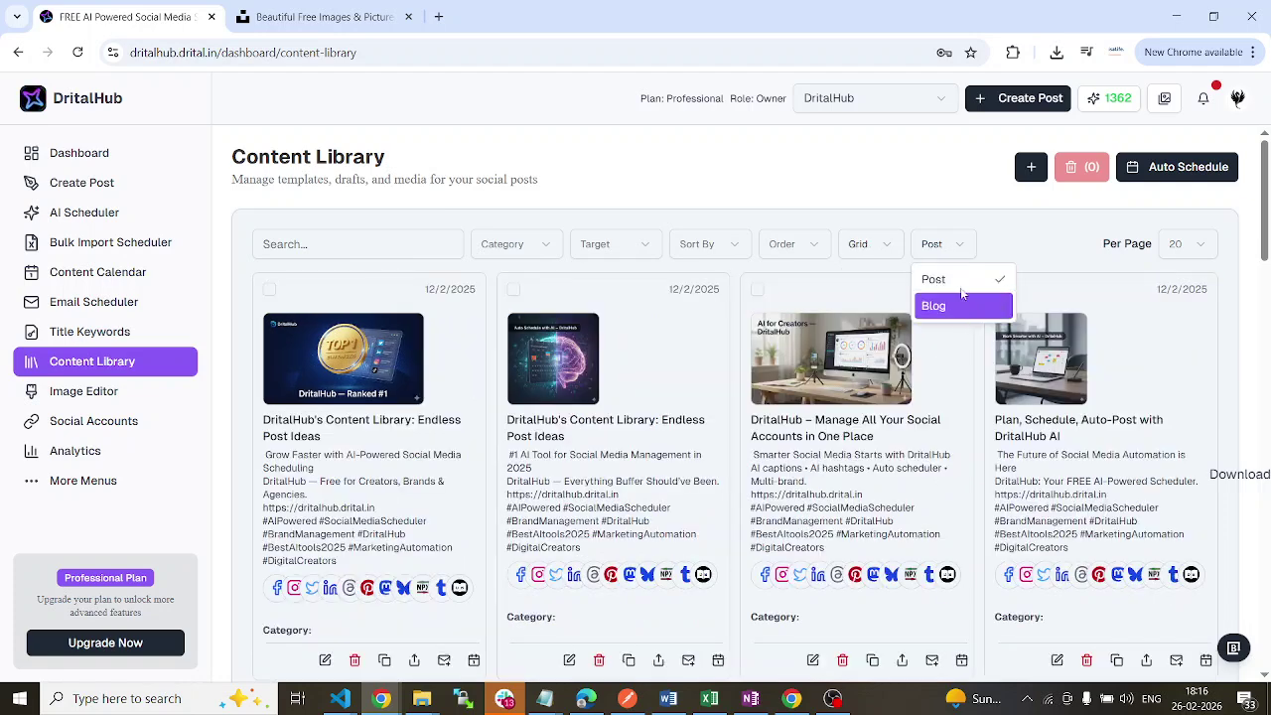
left_click(1153, 271)
left_click(1176, 244)
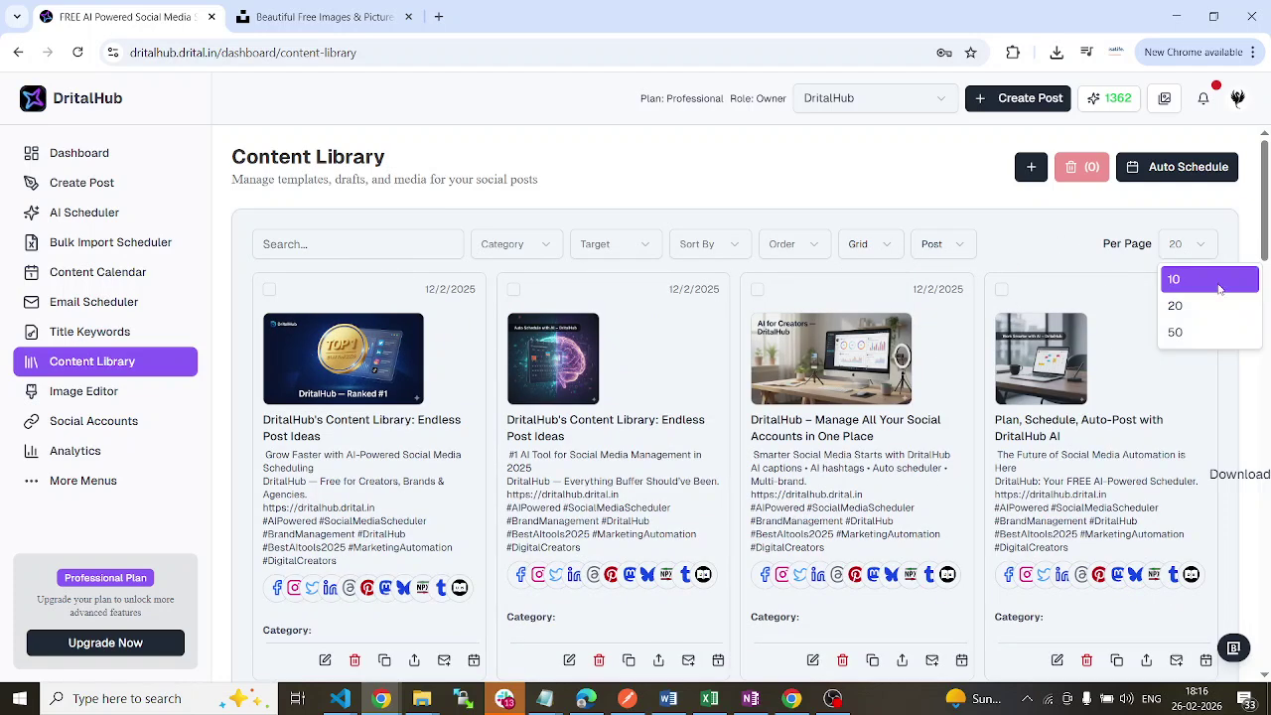
left_click(1021, 256)
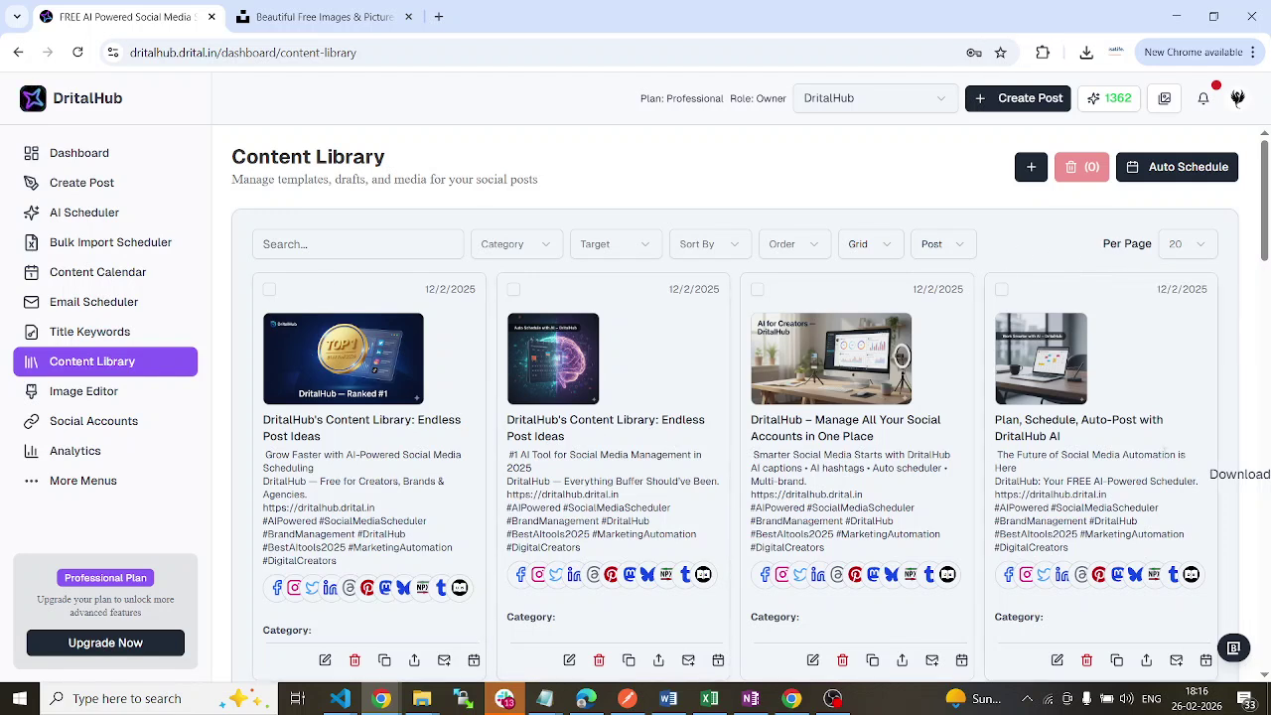
Open a new content item form and examine its saved-title picker, title field and body field
left_click(1031, 167)
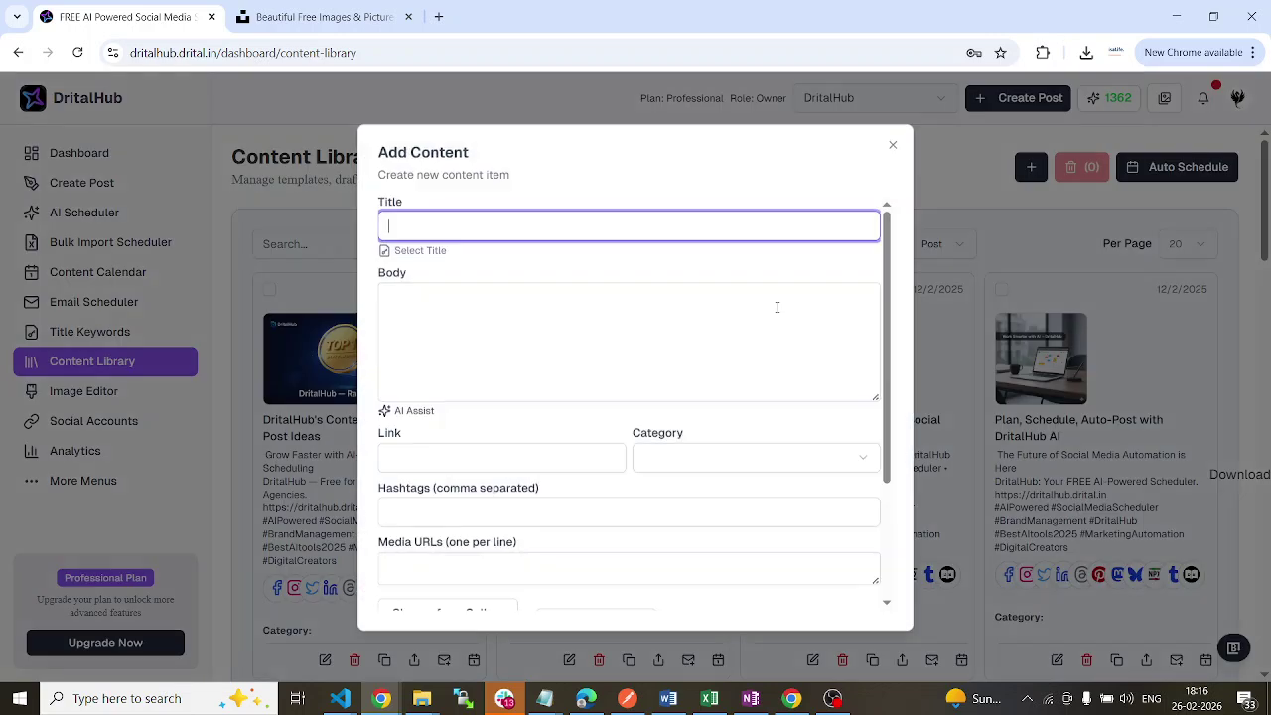
left_click(429, 255)
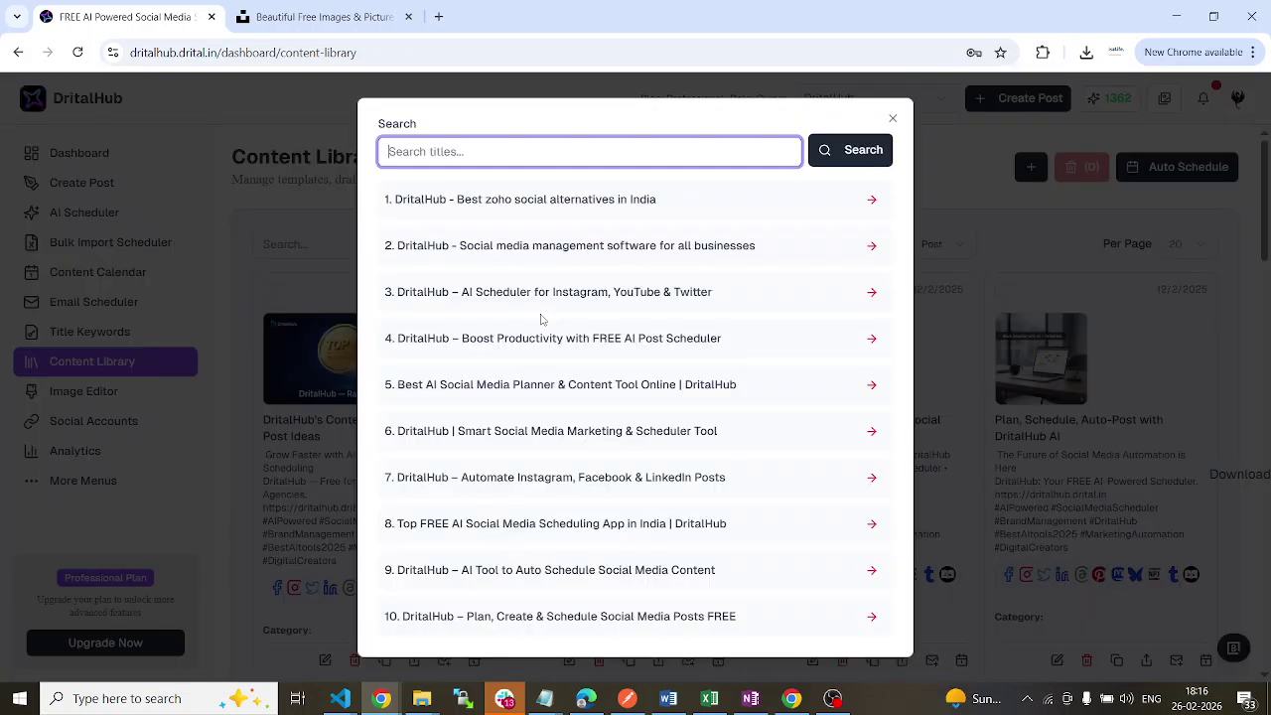
left_click(893, 118)
left_click(474, 228)
left_click(496, 293)
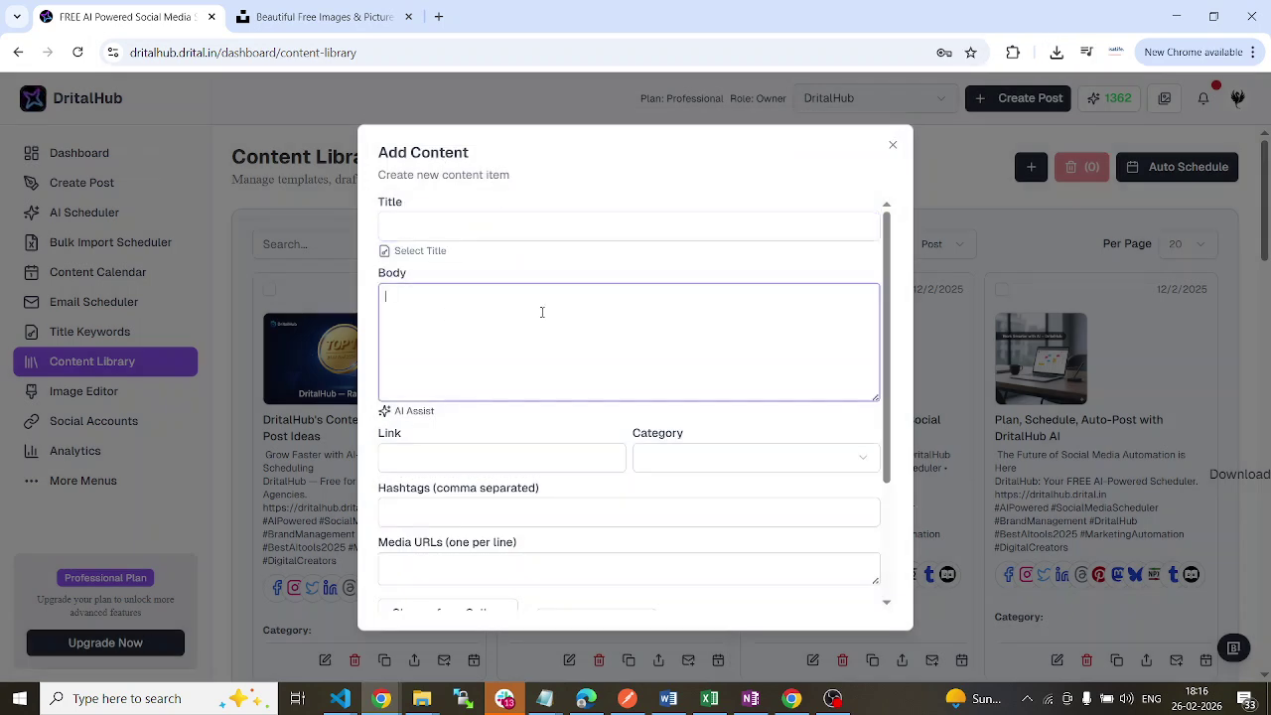
Examine the new content form's link, category, hashtag and media URL fields, plus the image gallery
left_click(460, 459)
left_click(703, 462)
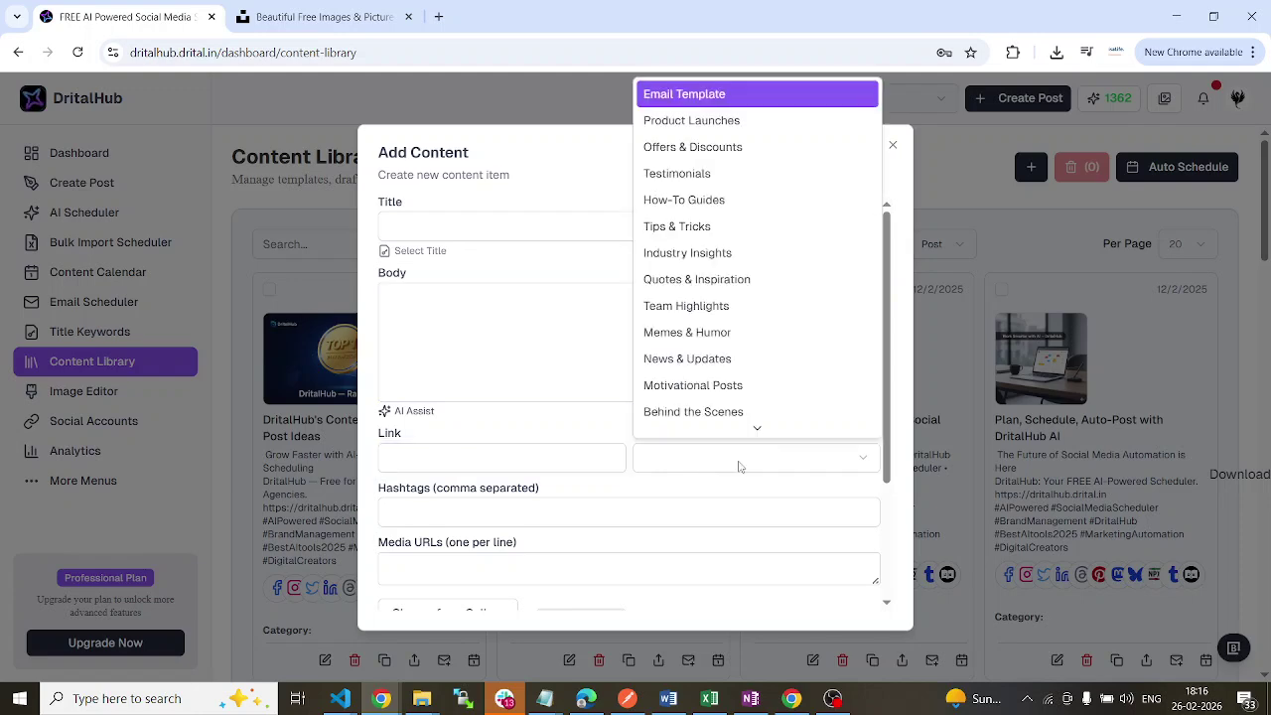
left_click(650, 504)
left_click(569, 504)
left_click(491, 564)
scroll(492, 562, "down", 3)
left_click(473, 453)
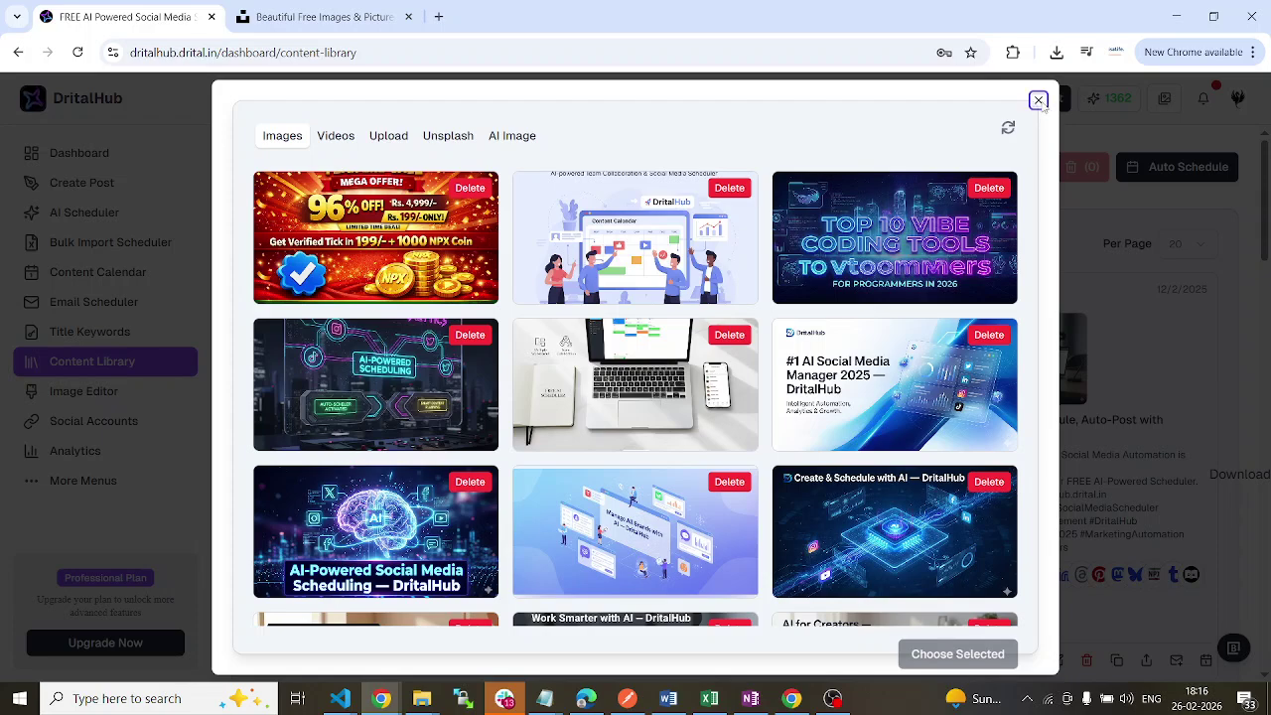
left_click(1038, 102)
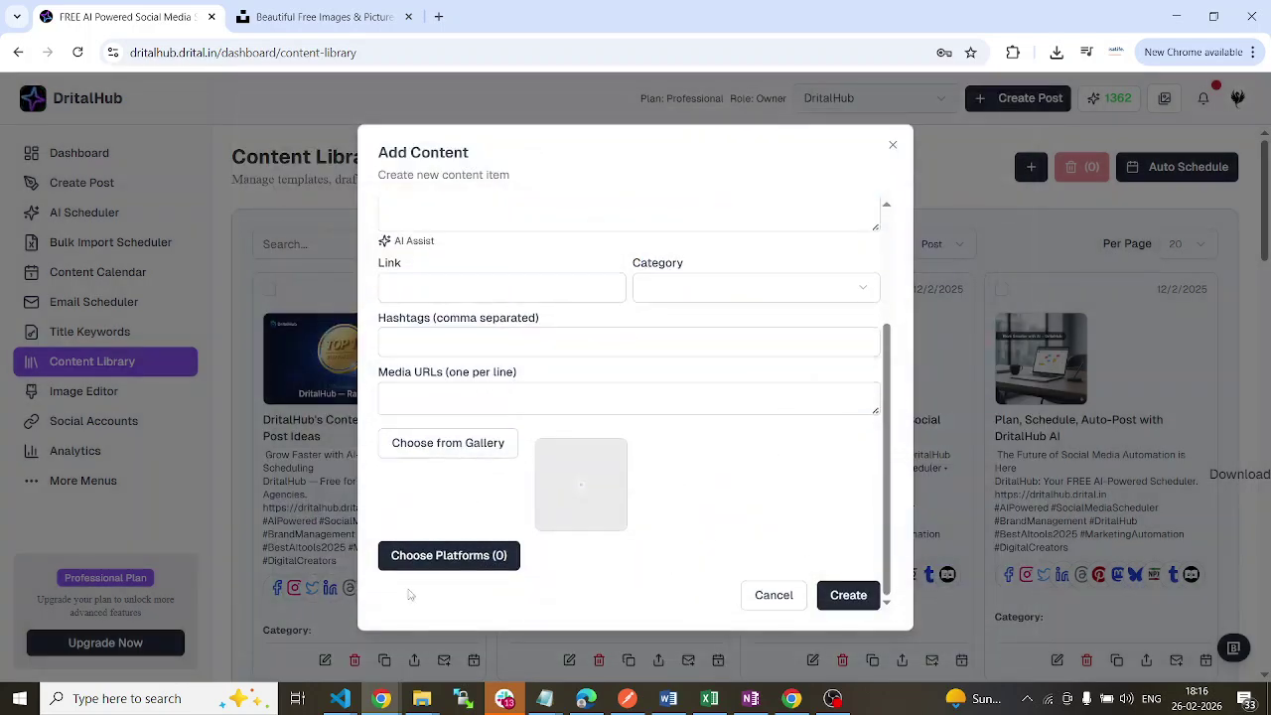
Target the new content item at the Facebook pages Flats for sale in Gurgaon and Flats for sale in Delhi
left_click(471, 558)
scroll(854, 457, "down", 3)
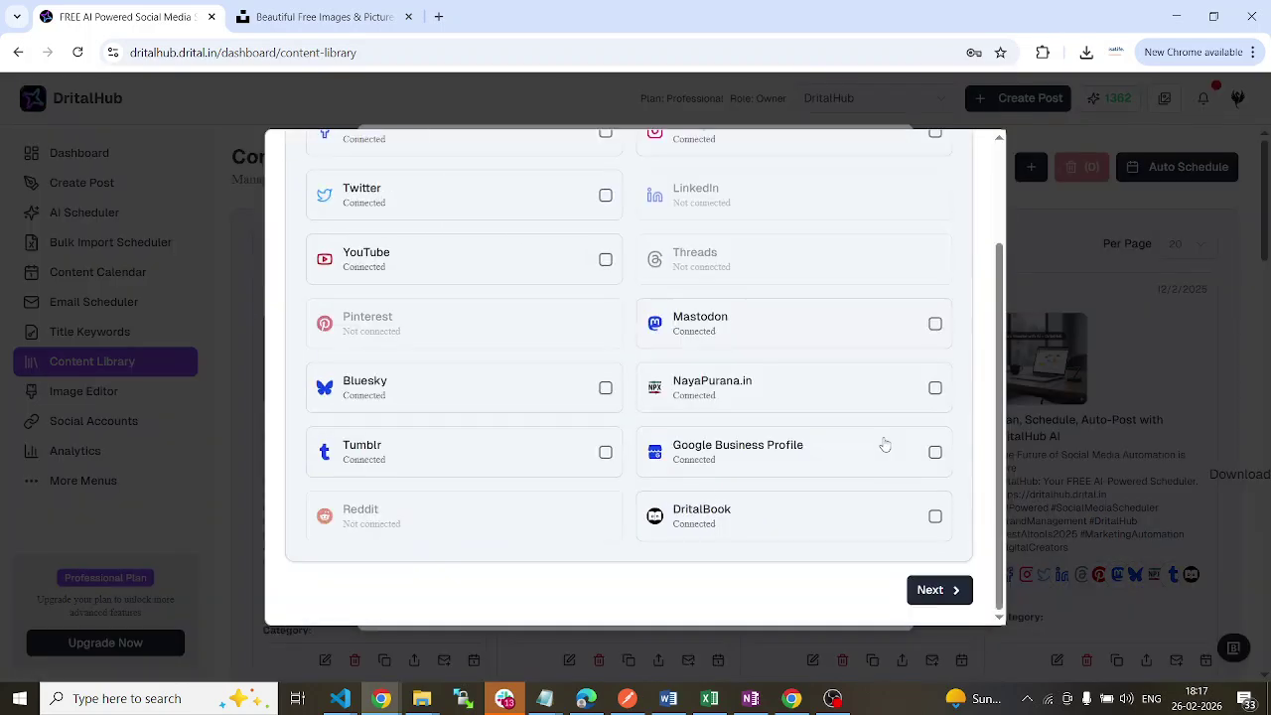
scroll(968, 161, "up", 3)
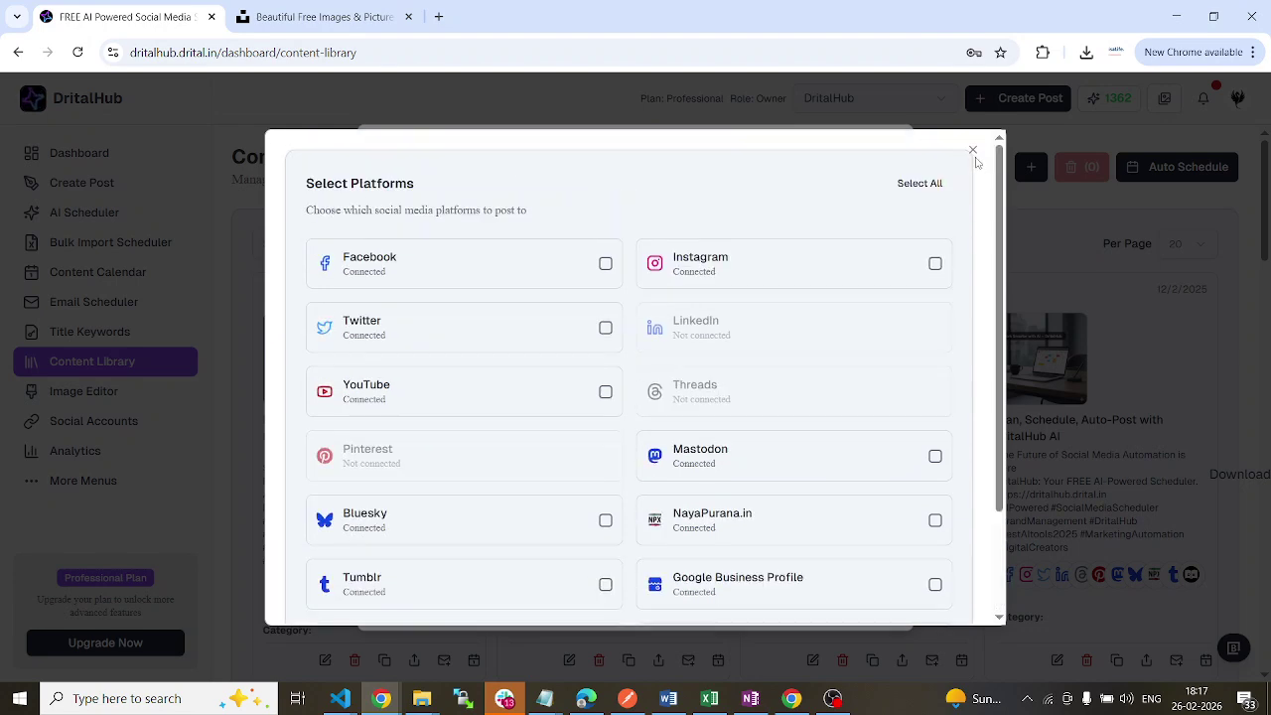
left_click(605, 264)
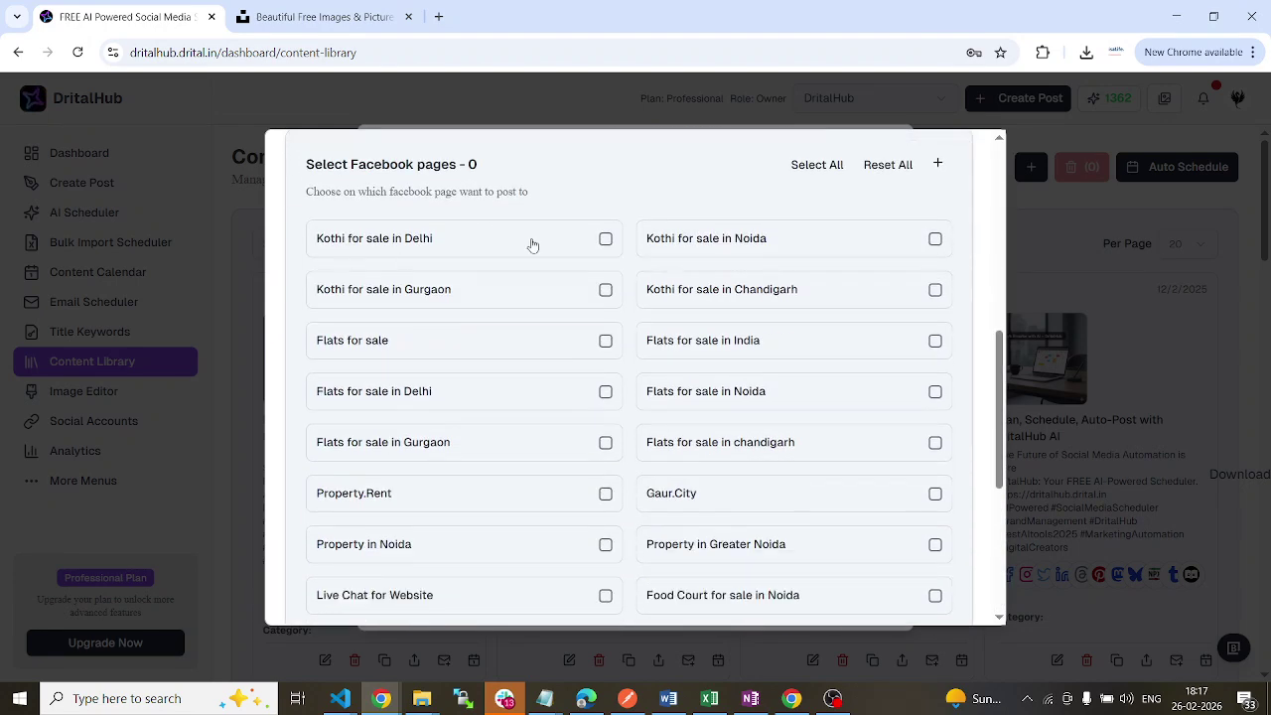
left_click(606, 443)
left_click(606, 392)
scroll(825, 427, "down", 4)
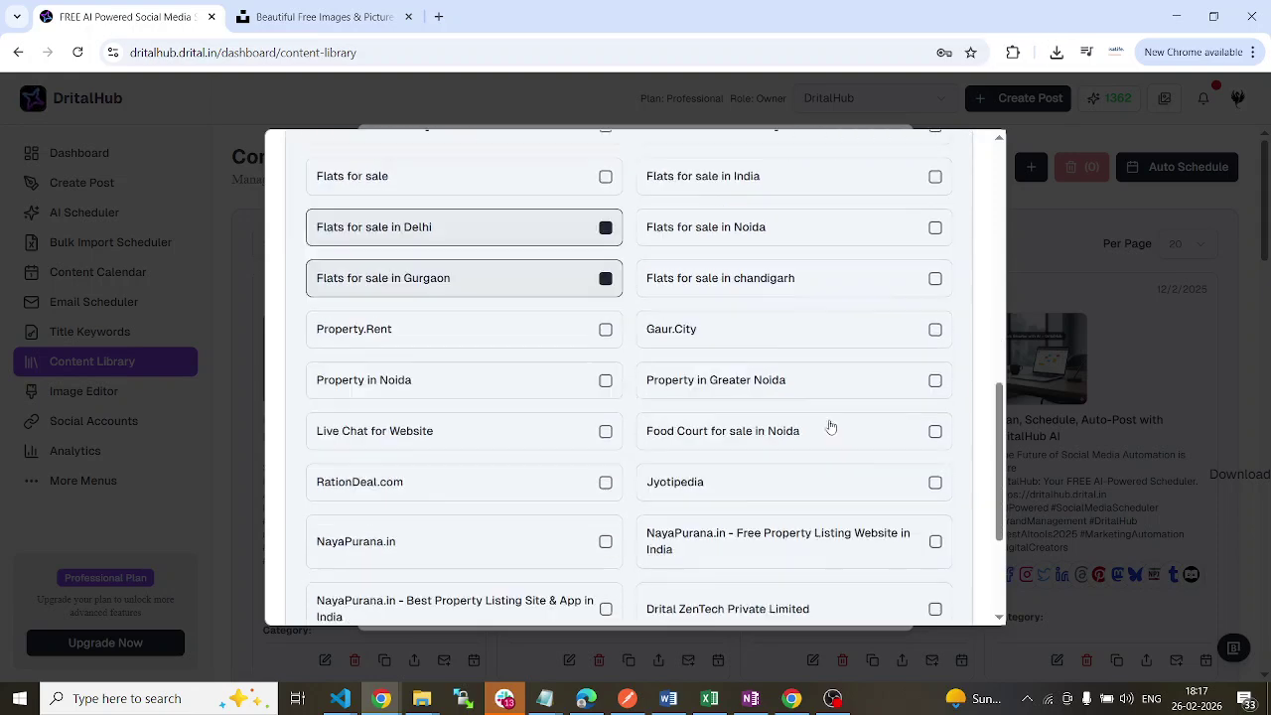
left_click(940, 590)
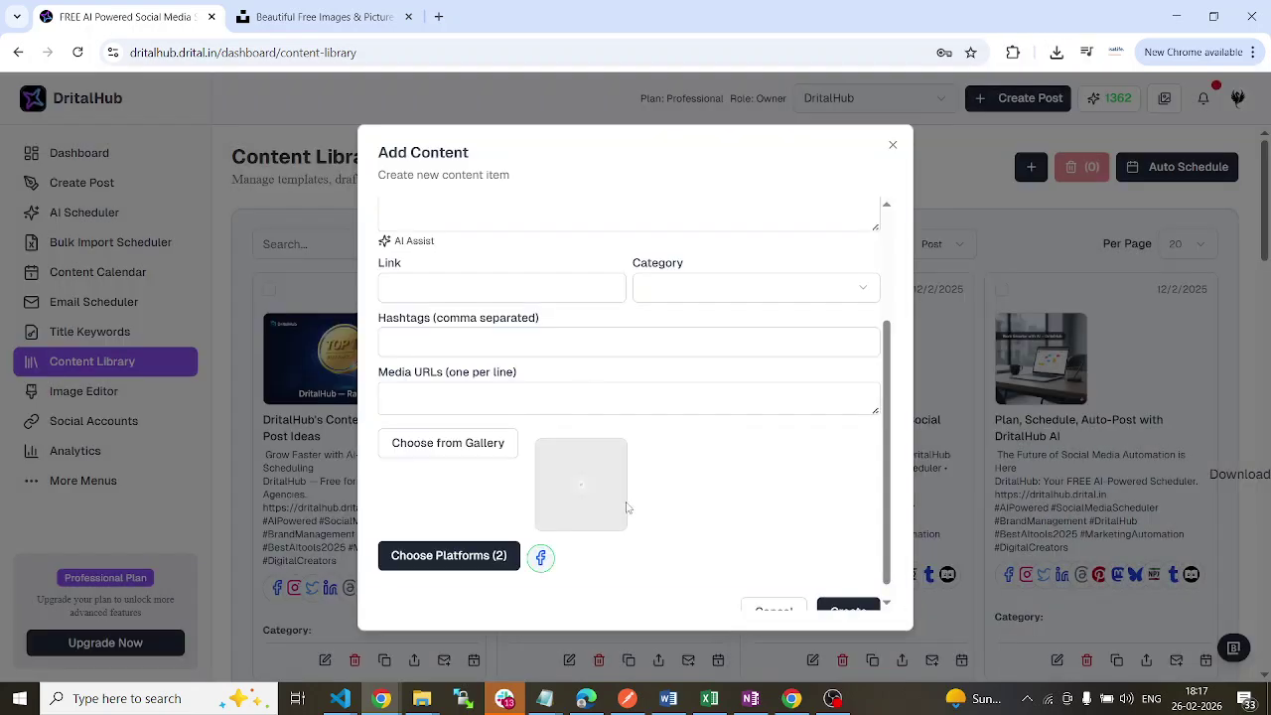
Review the new content form's media options and close the form without creating the item
mouse_move(571, 456)
left_click(444, 383)
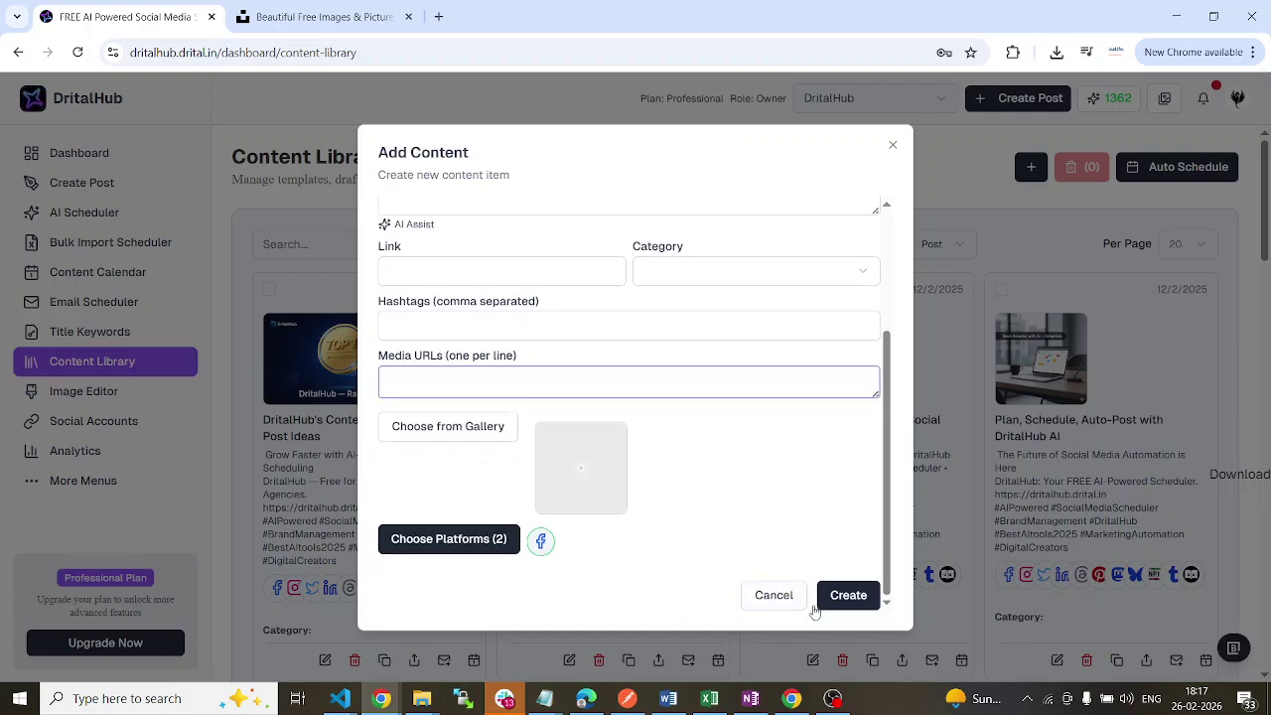
scroll(834, 557, "up", 2)
left_click(893, 146)
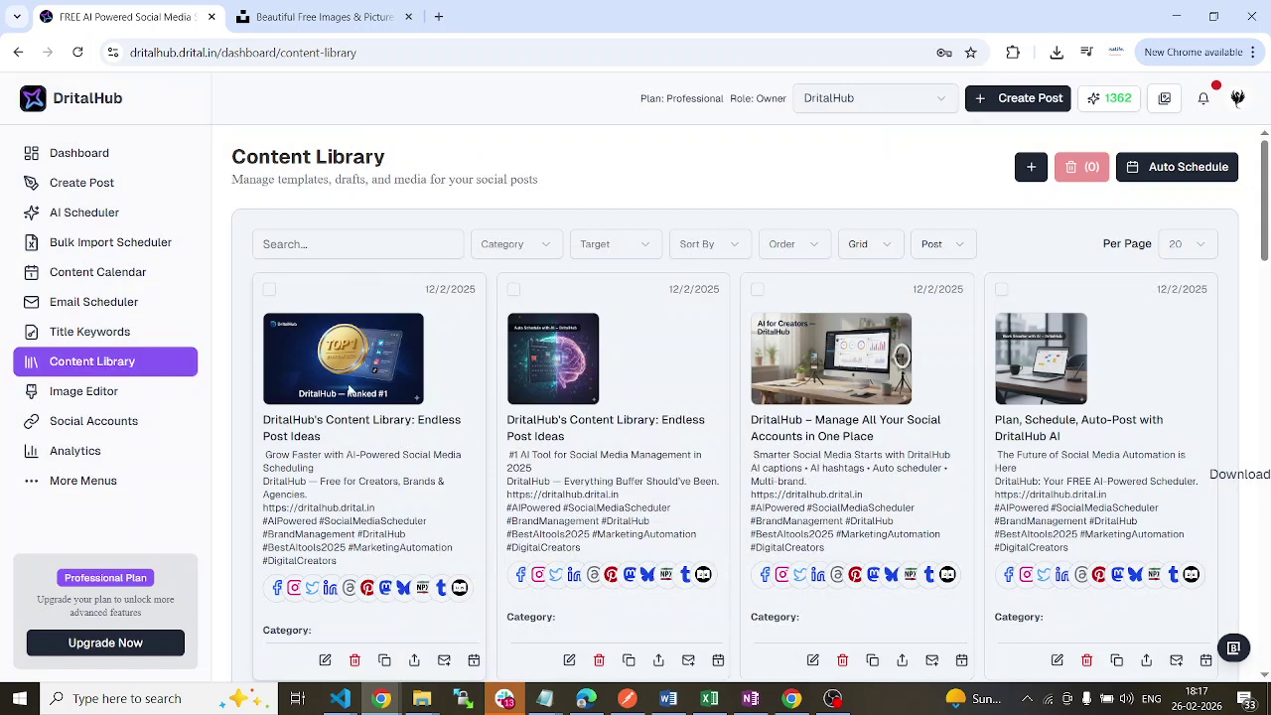
Select the first three content library items for bulk deletion and clear the selection without deleting them
left_click(269, 290)
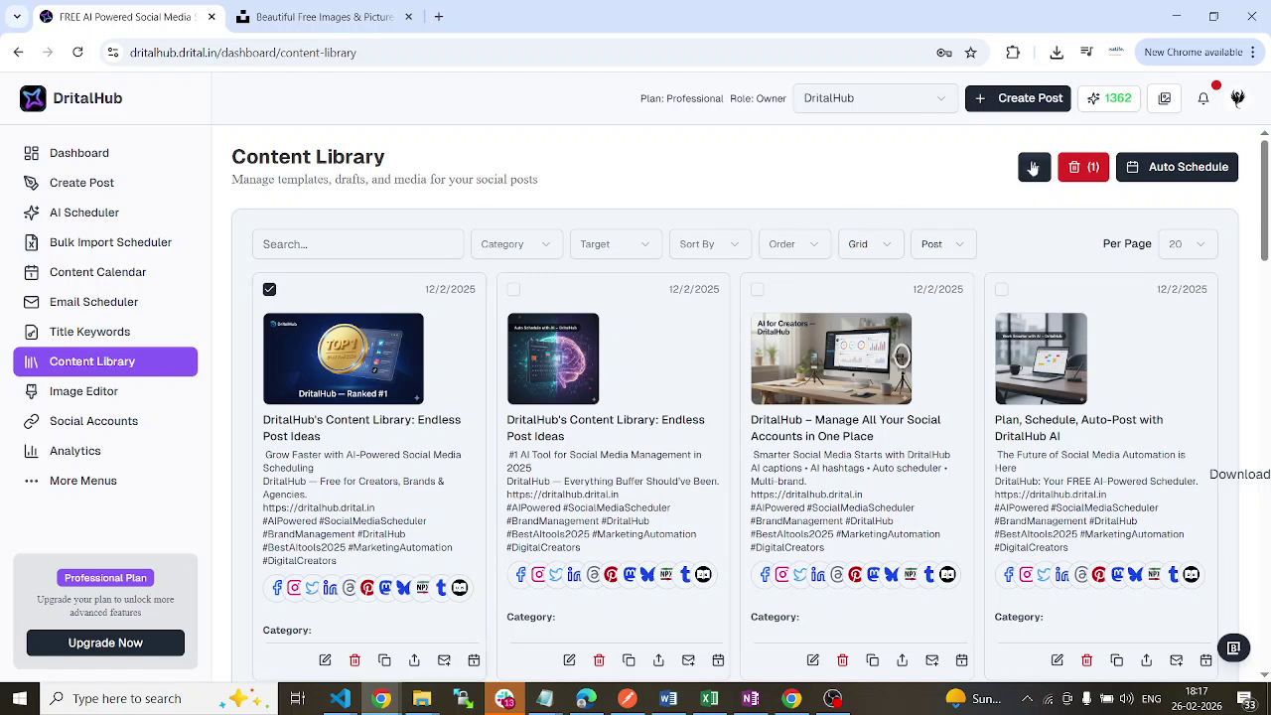
left_click(515, 290)
left_click(757, 290)
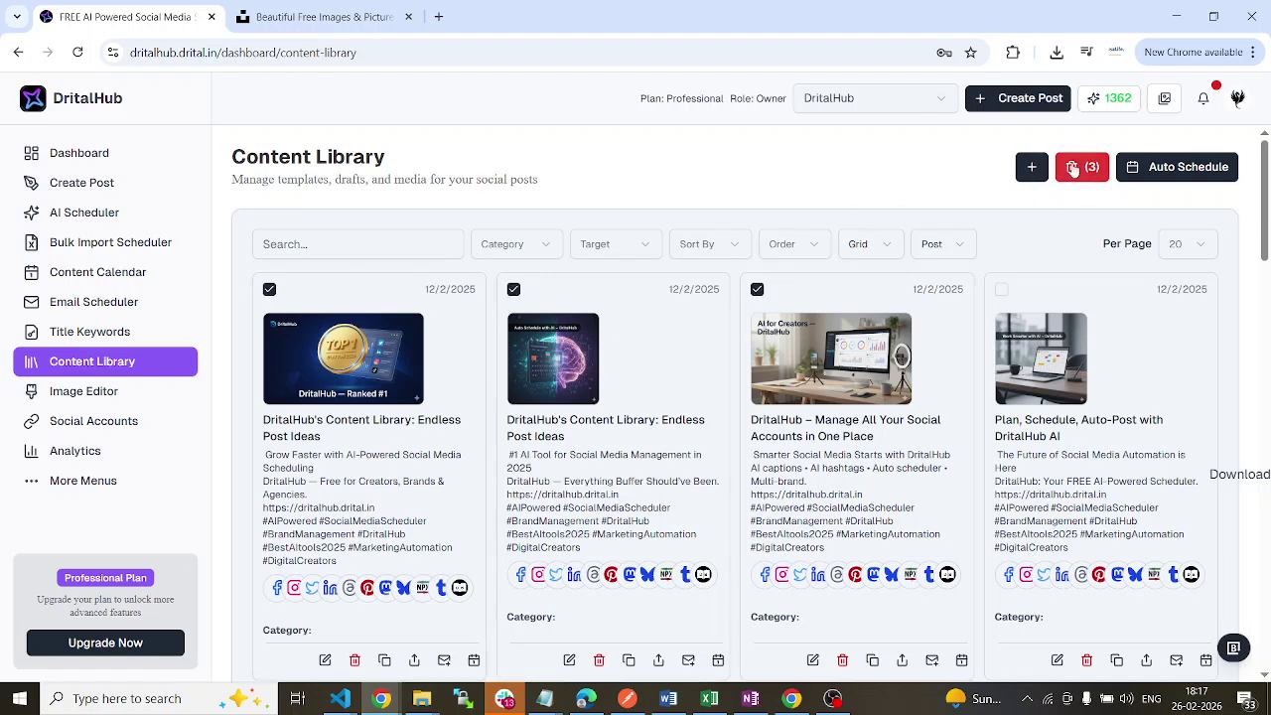
left_click(757, 290)
left_click(514, 290)
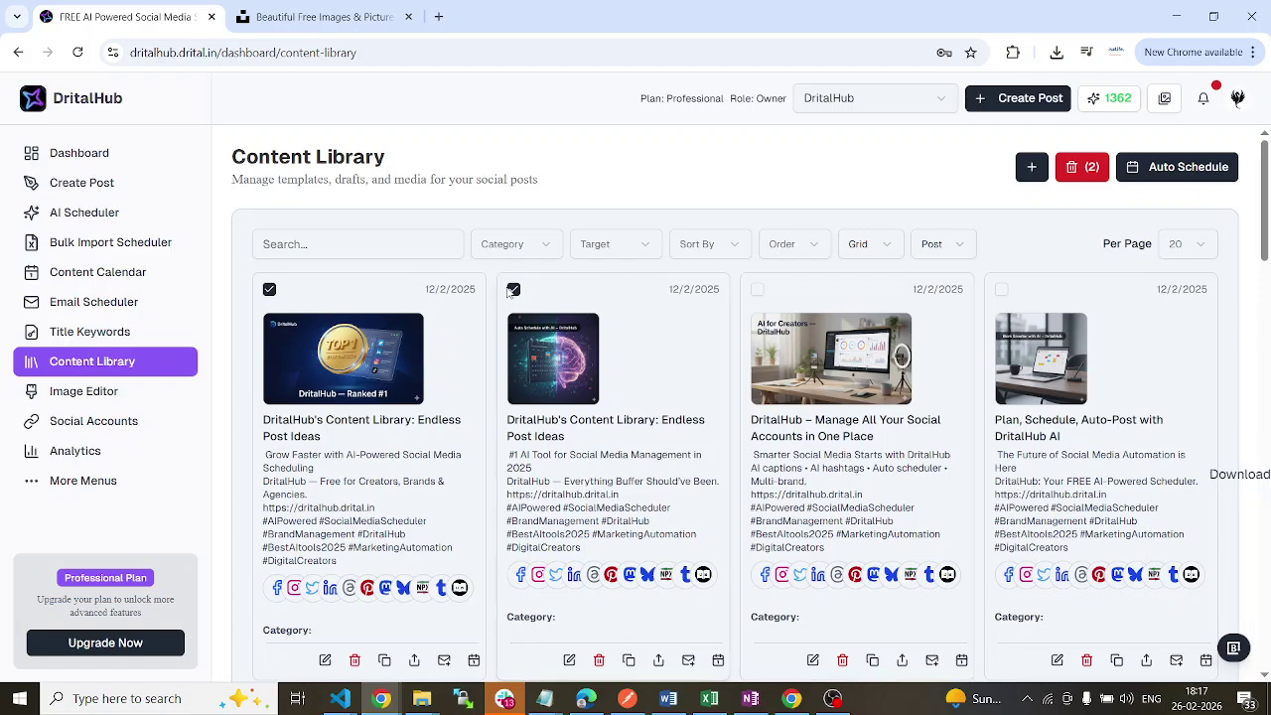
left_click(269, 289)
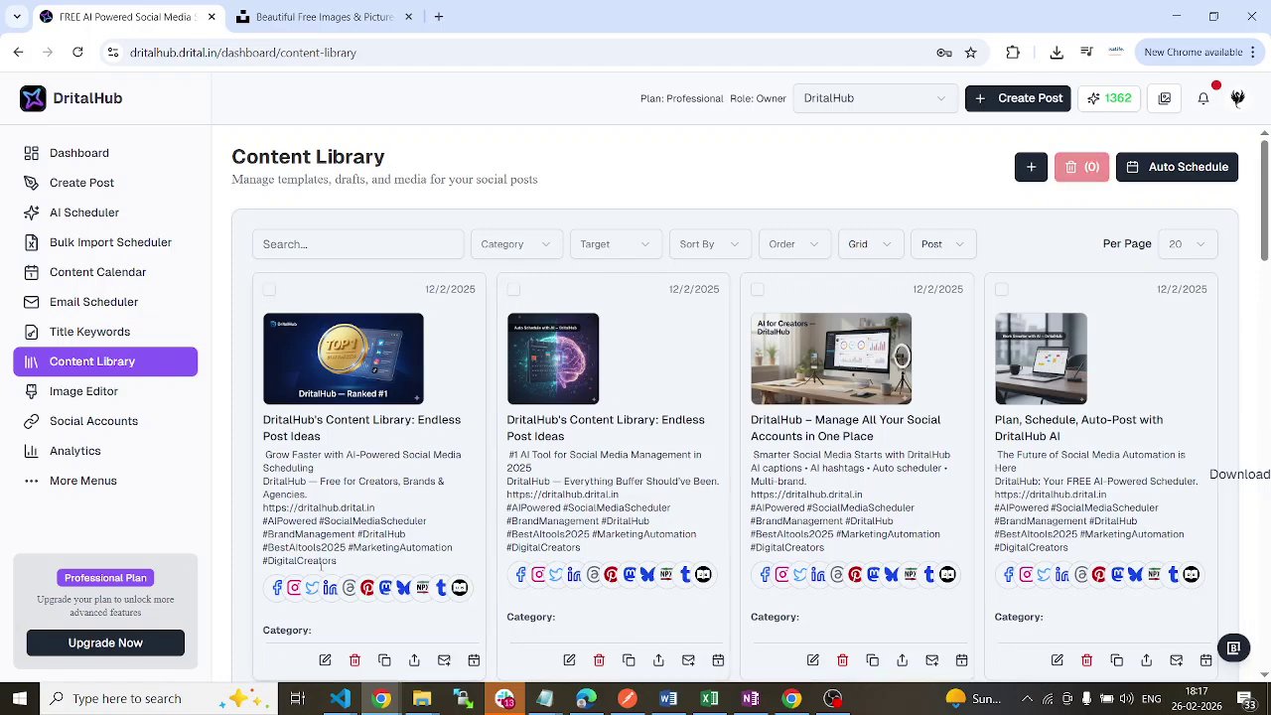
Open the email form for the second "DritalHub's Content Library: Endless Post Ideas" item and examine its subject, body and recipients
scroll(408, 582, "down", 3)
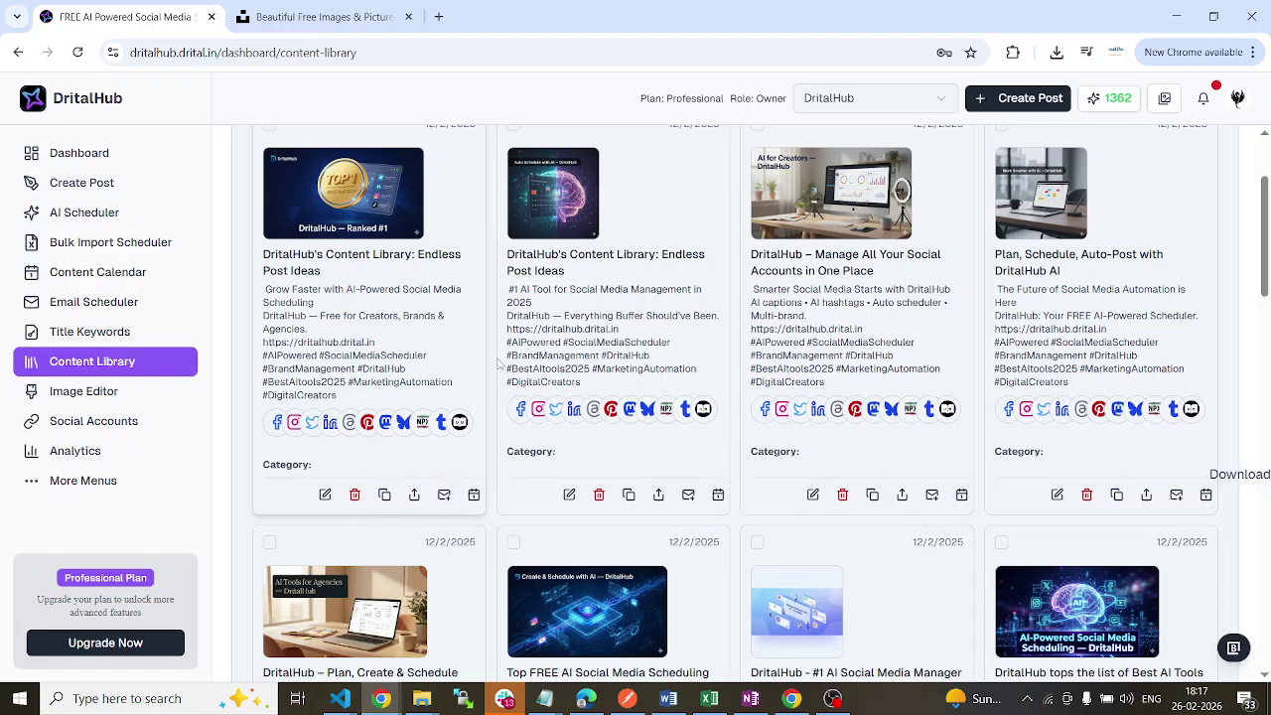
scroll(447, 353, "up", 2)
scroll(652, 387, "down", 2)
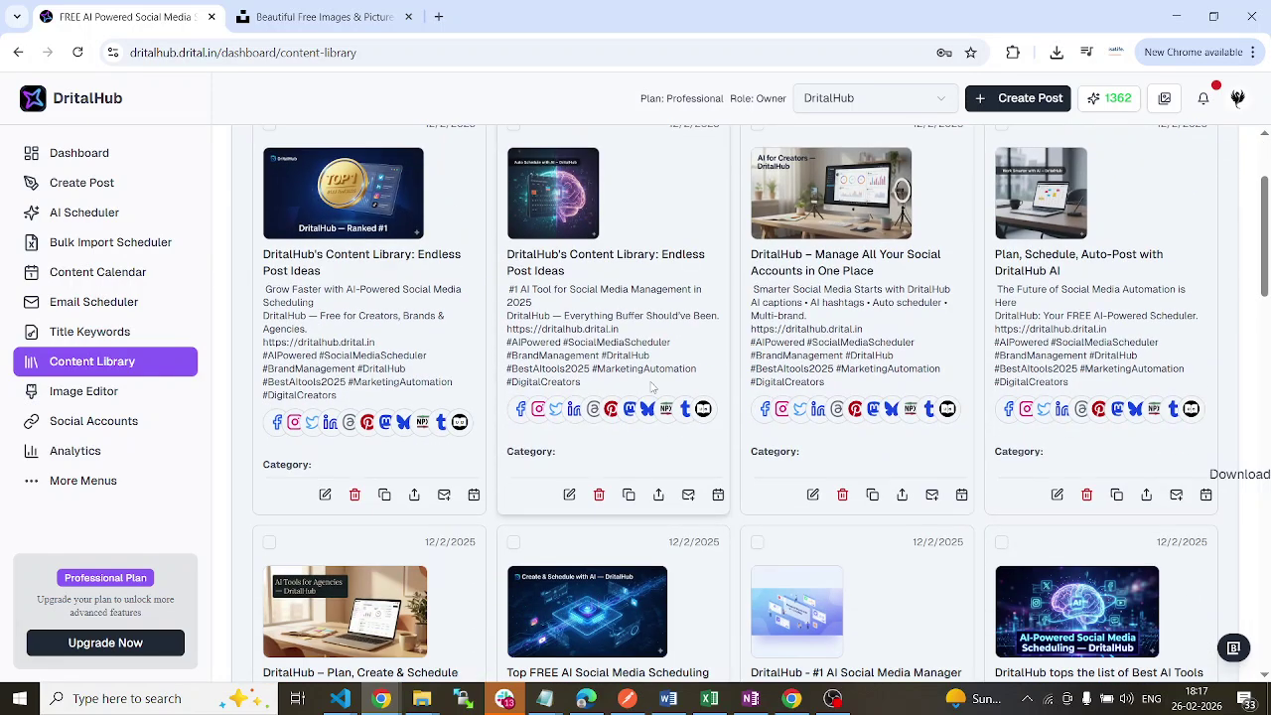
left_click(688, 495)
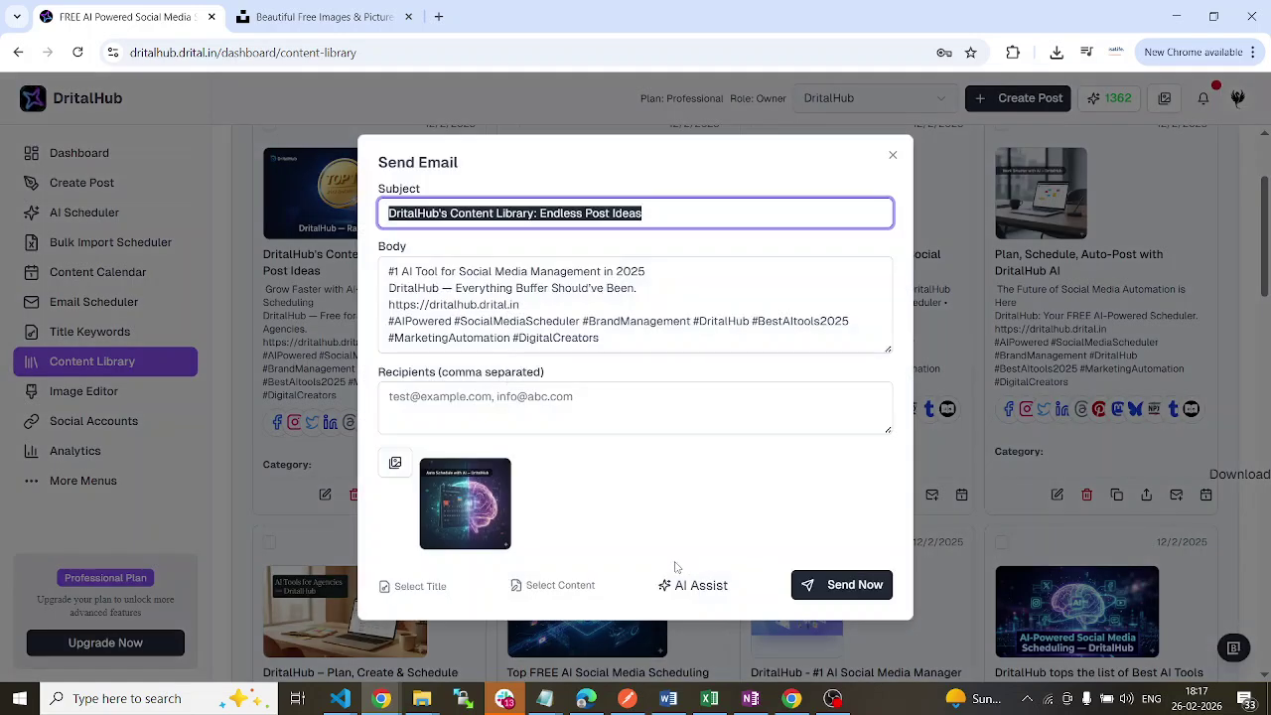
left_click(478, 401)
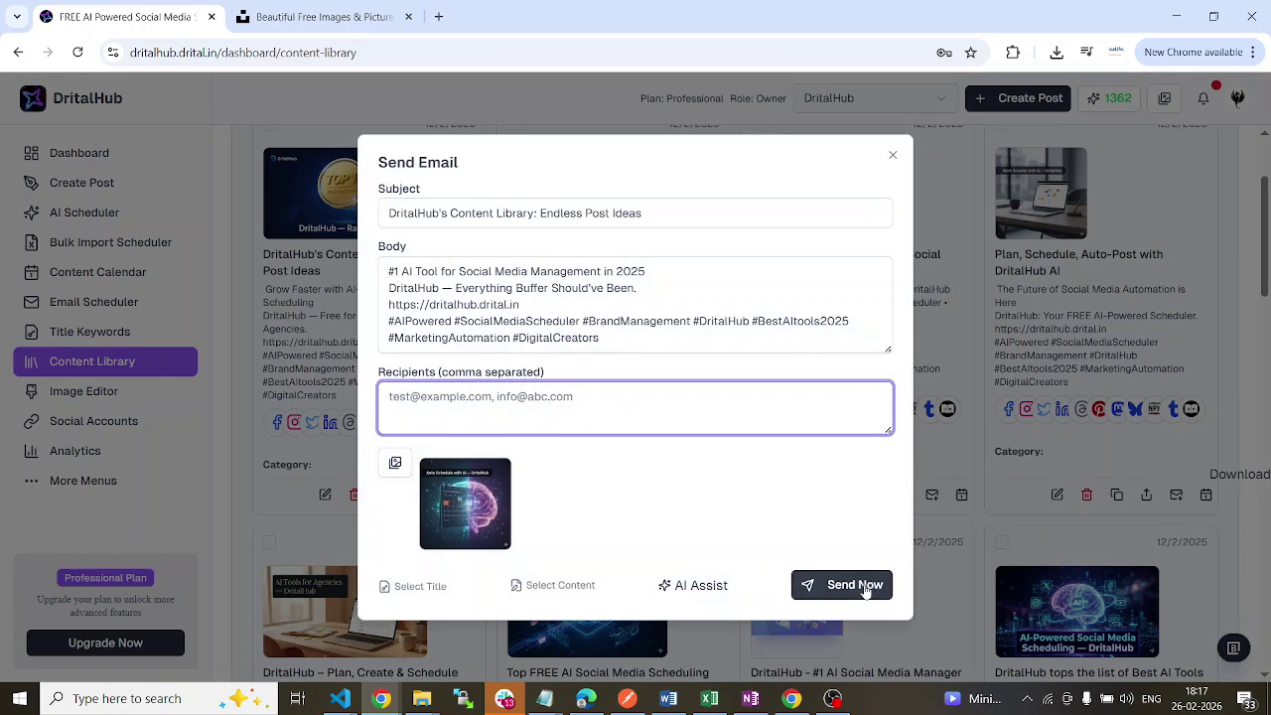
left_click(465, 200)
left_click(494, 338)
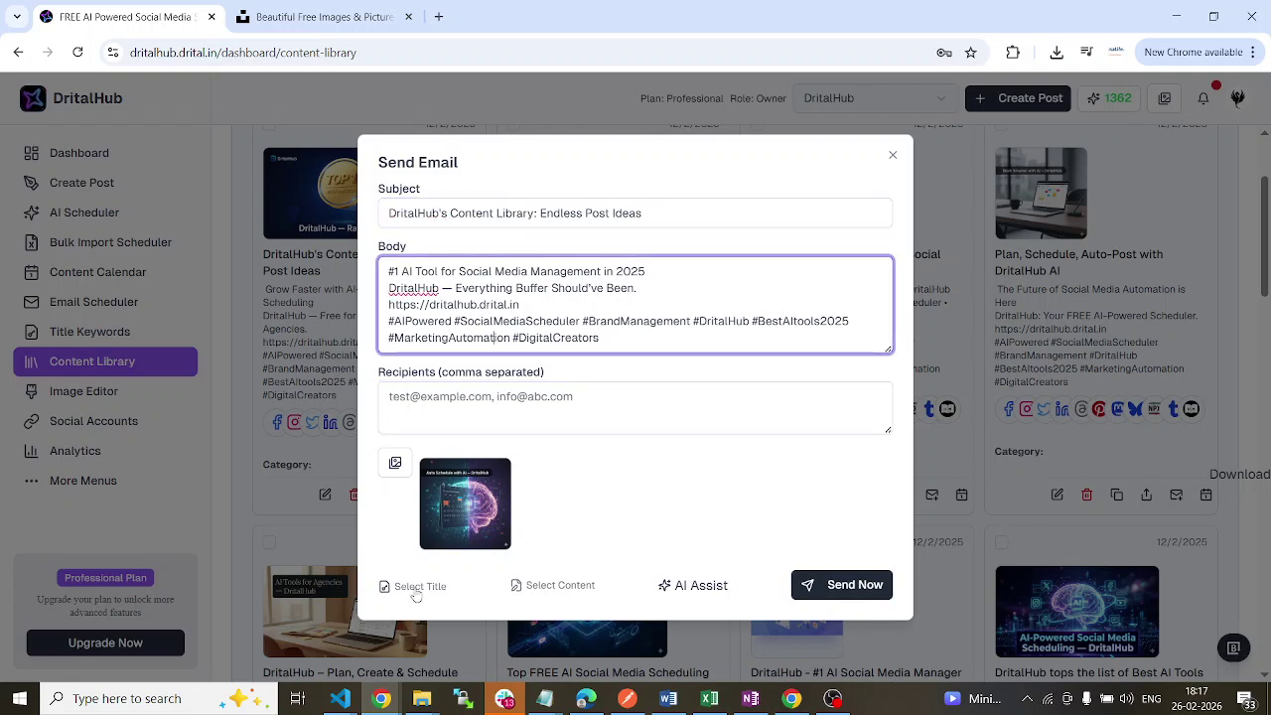
Review the email form's saved-content picker and AI Assist, and close the form without sending
left_click(581, 590)
left_click(1149, 152)
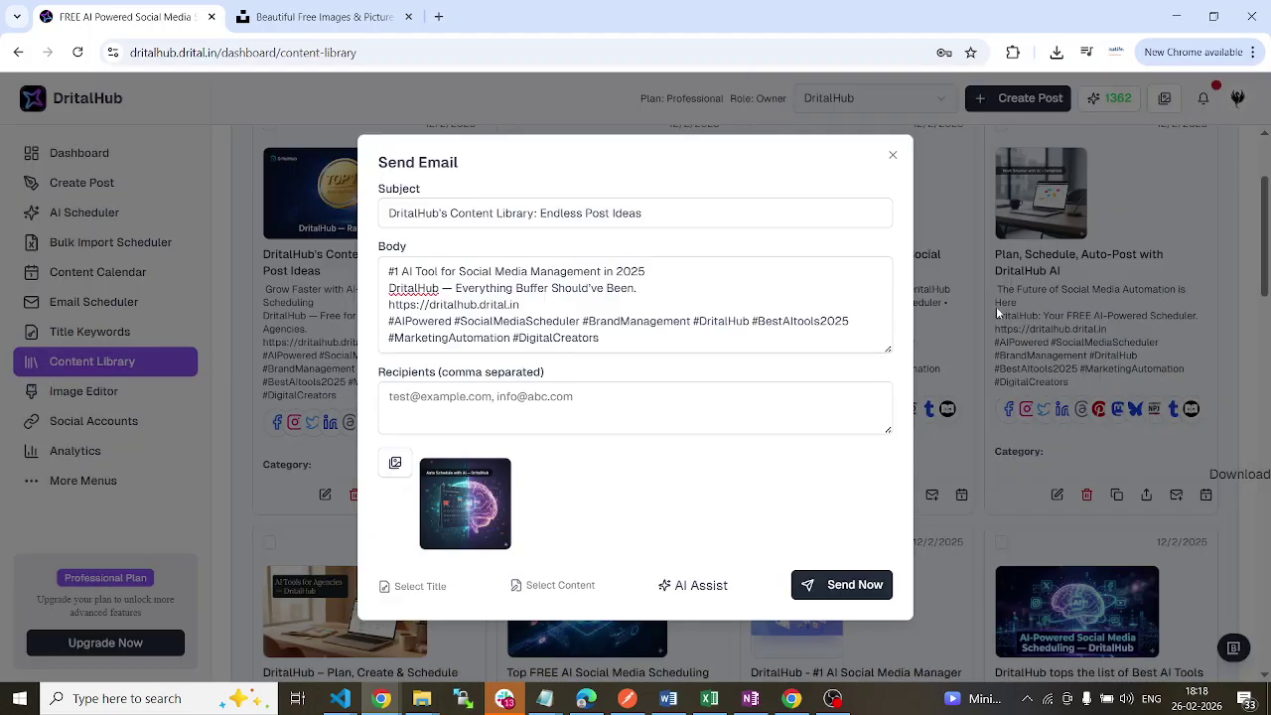
left_click(694, 585)
left_click(890, 131)
left_click(891, 156)
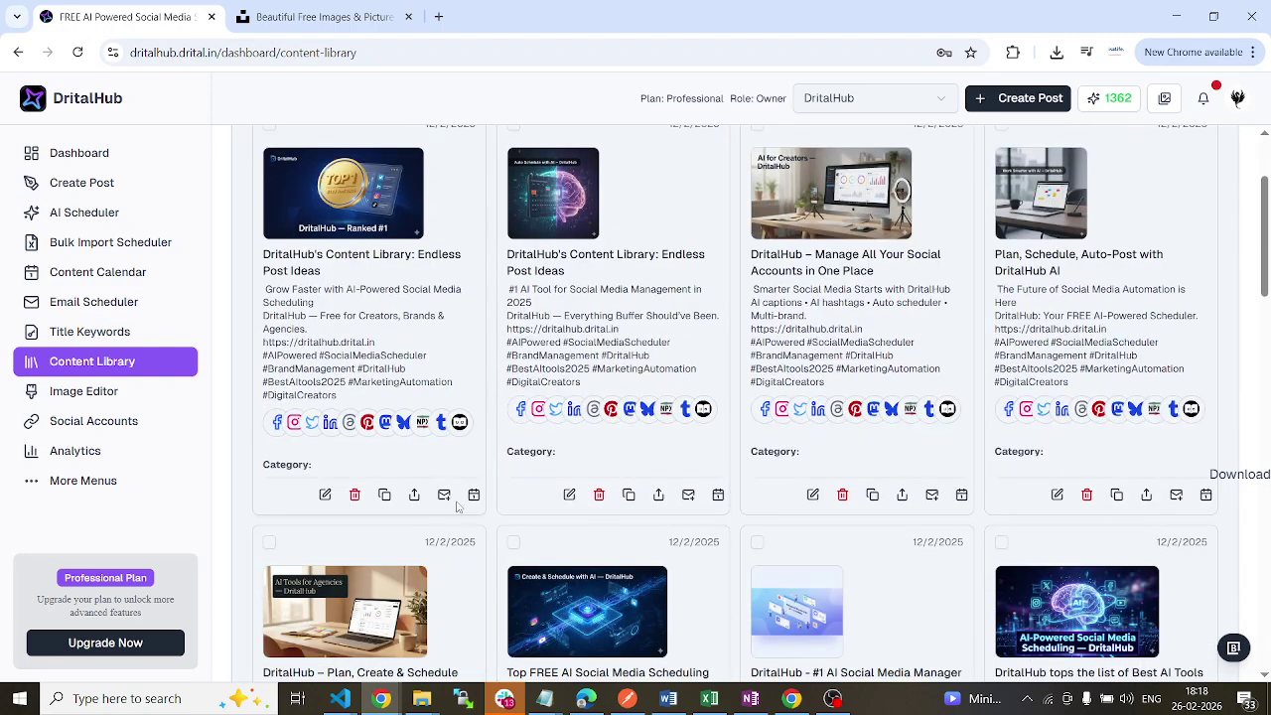
Examine the first content item's publishing options, including schedule date and time, and close them without scheduling
left_click(474, 496)
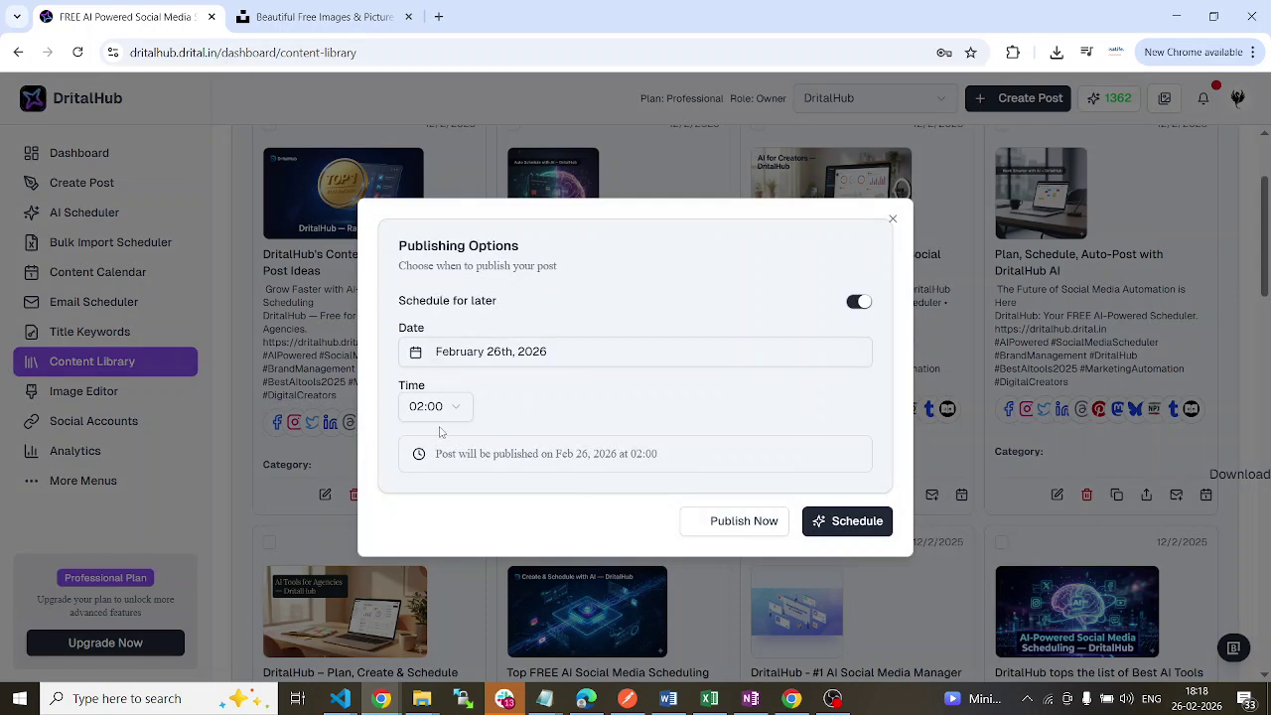
left_click(731, 365)
left_click(486, 352)
left_click(469, 407)
left_click(509, 412)
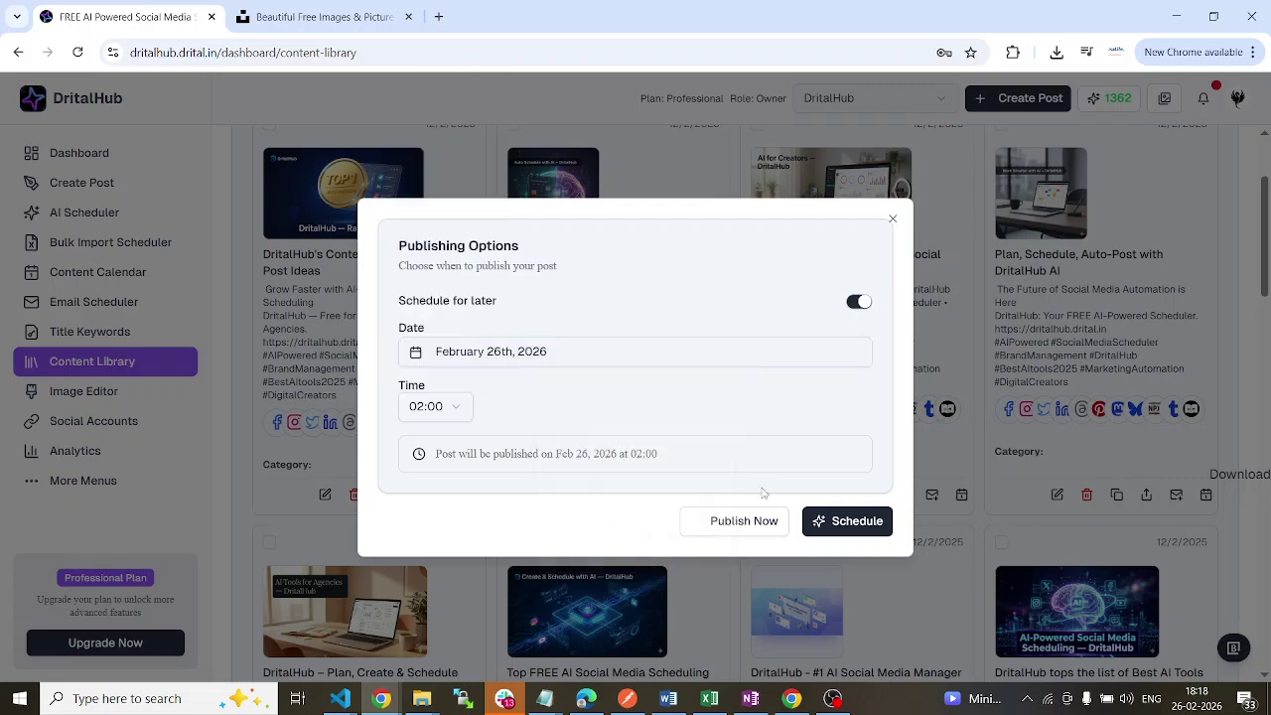
left_click(892, 218)
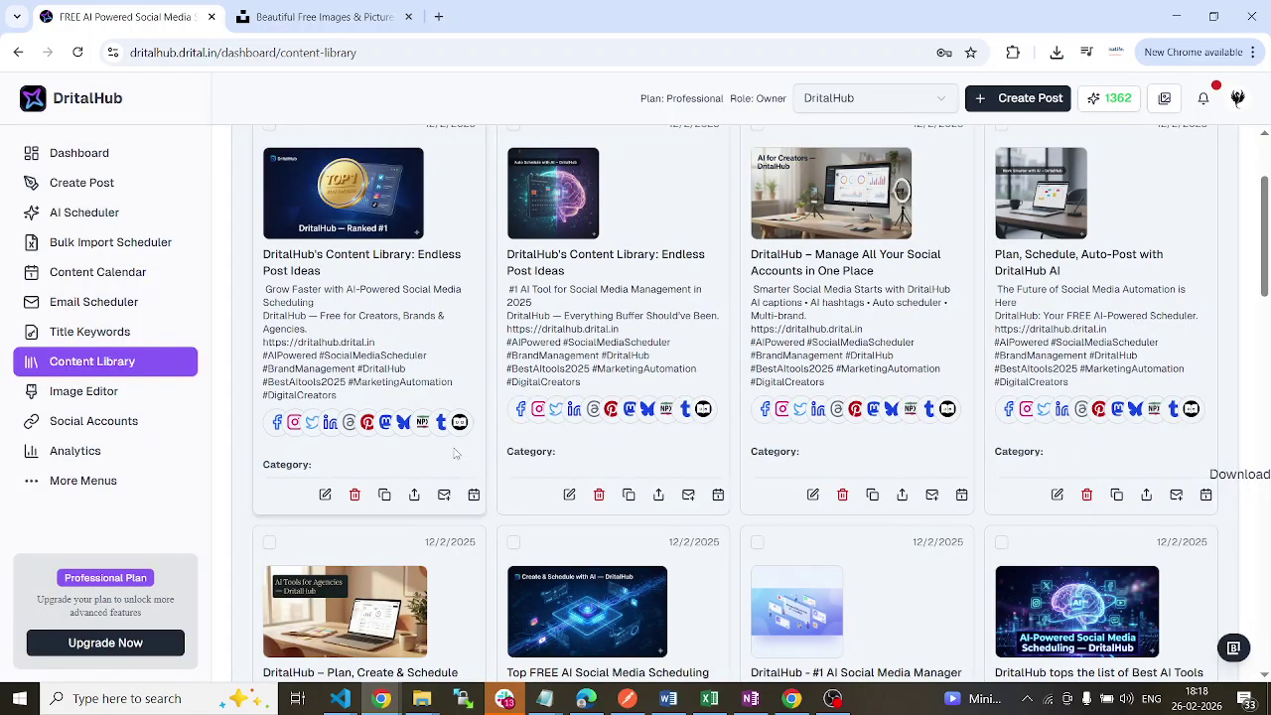
Browse to the end of the content library's first page and advance to page 2
scroll(456, 453, "up", 2)
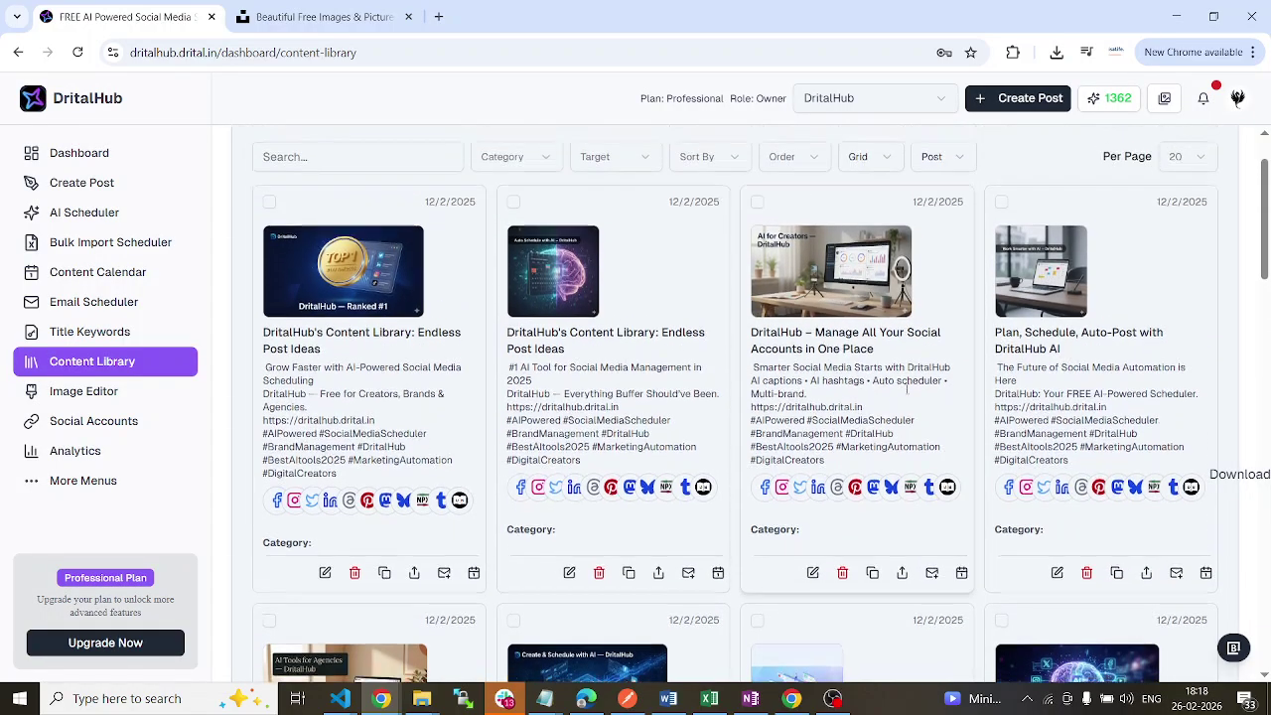
scroll(852, 369, "down", 10)
scroll(852, 369, "down", 5)
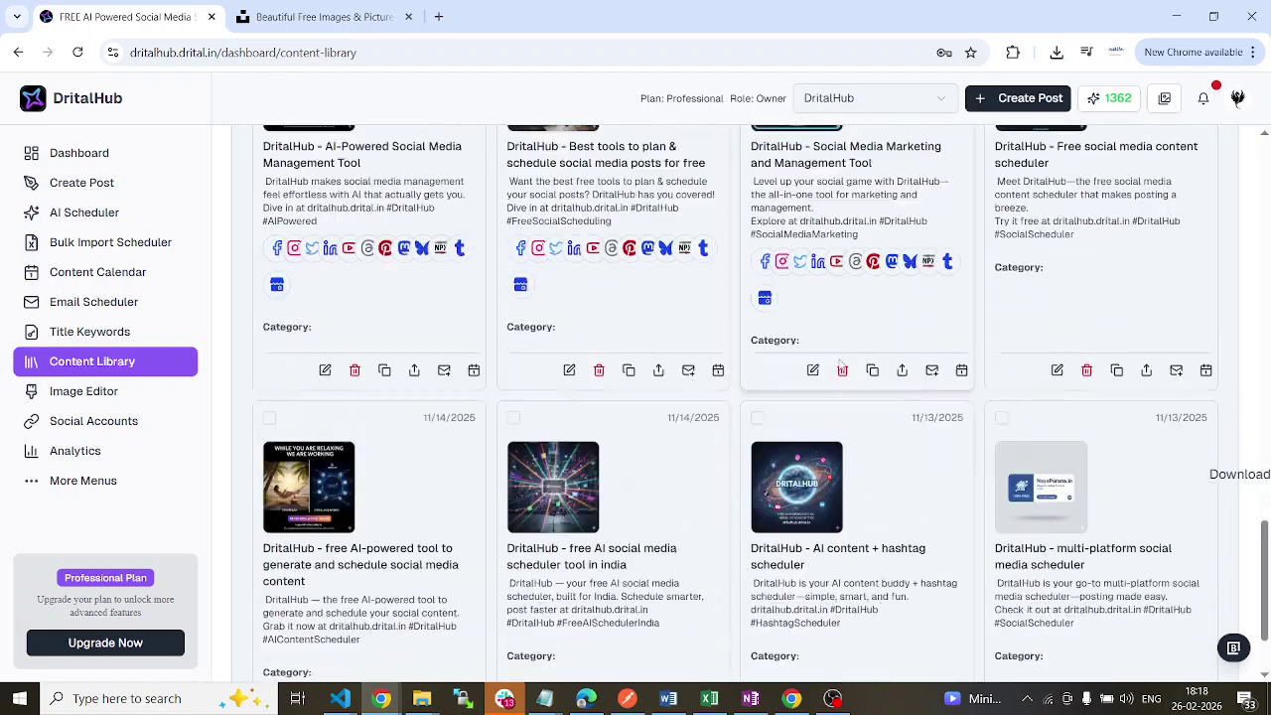
left_click(1152, 628)
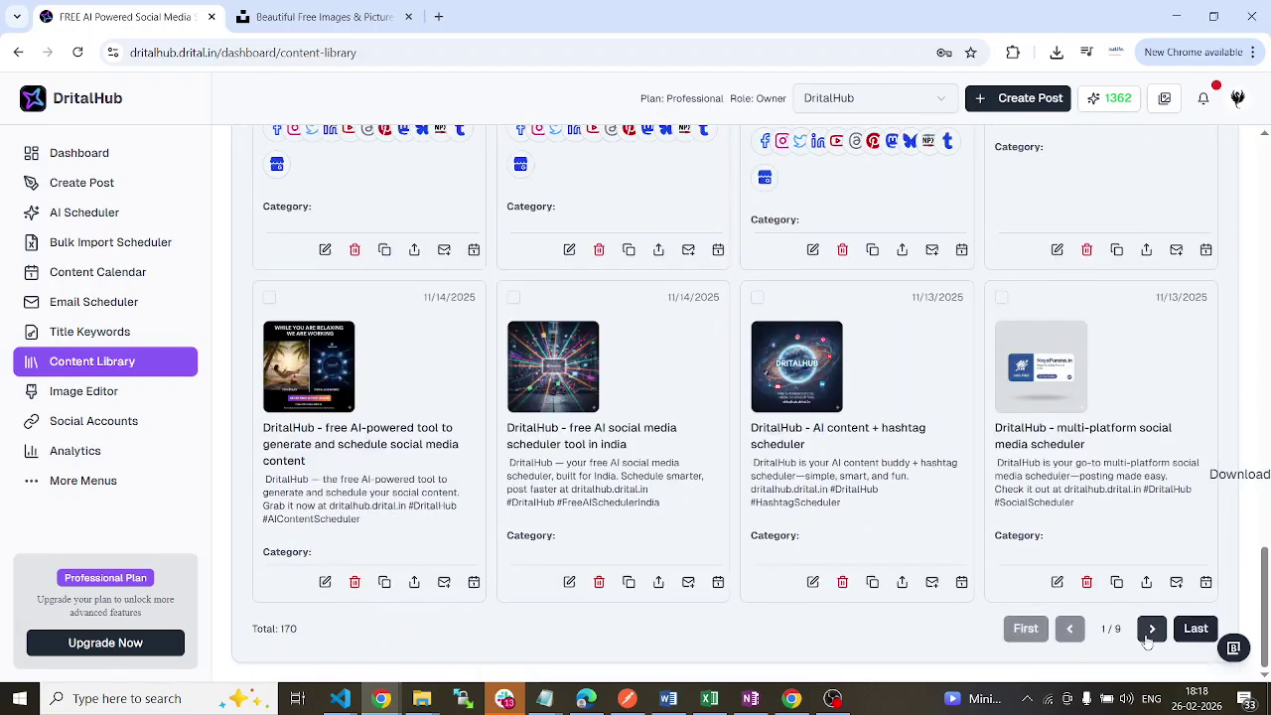
Browse the content library's second page and check the total number of items
scroll(779, 392, "up", 12)
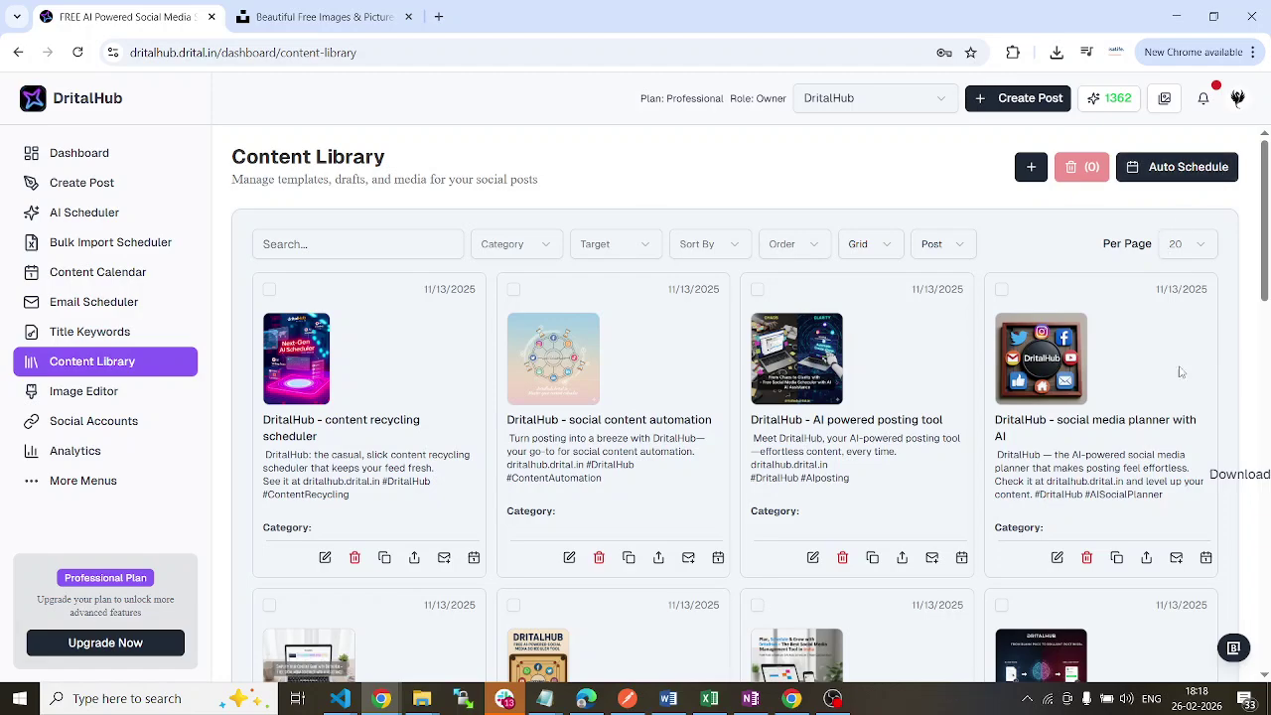
scroll(291, 639, "down", 15)
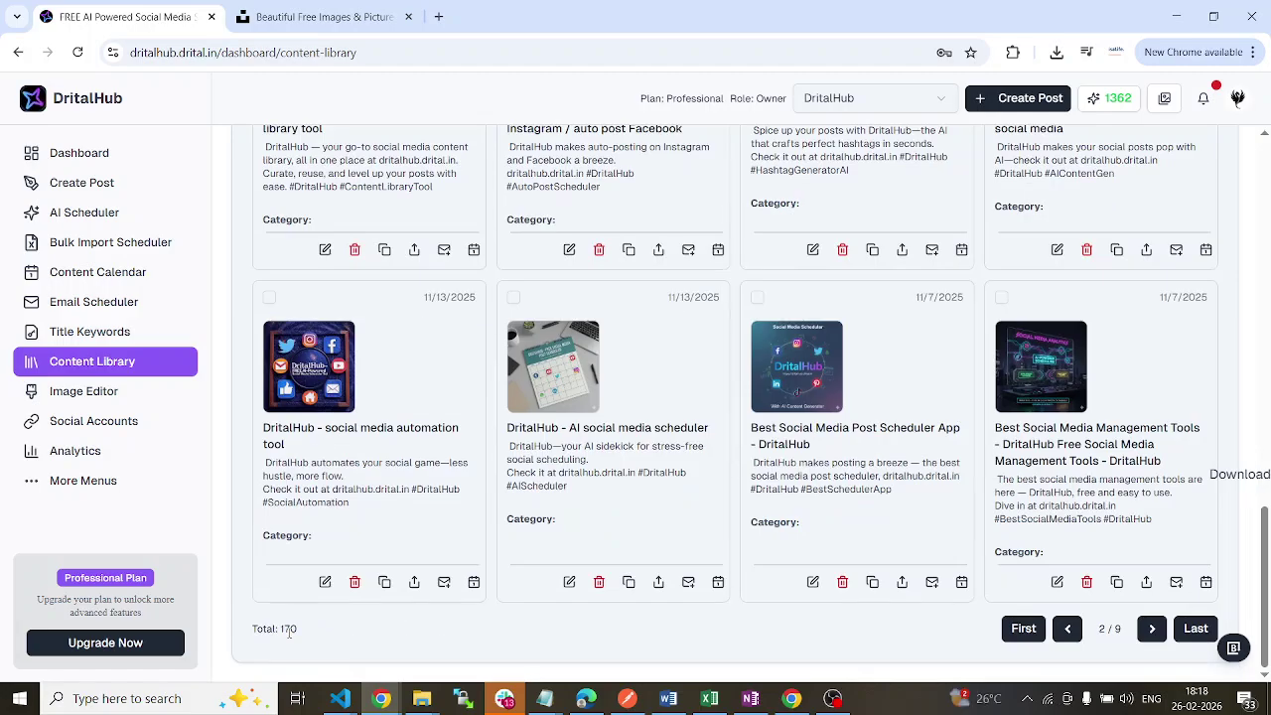
double_click(289, 630)
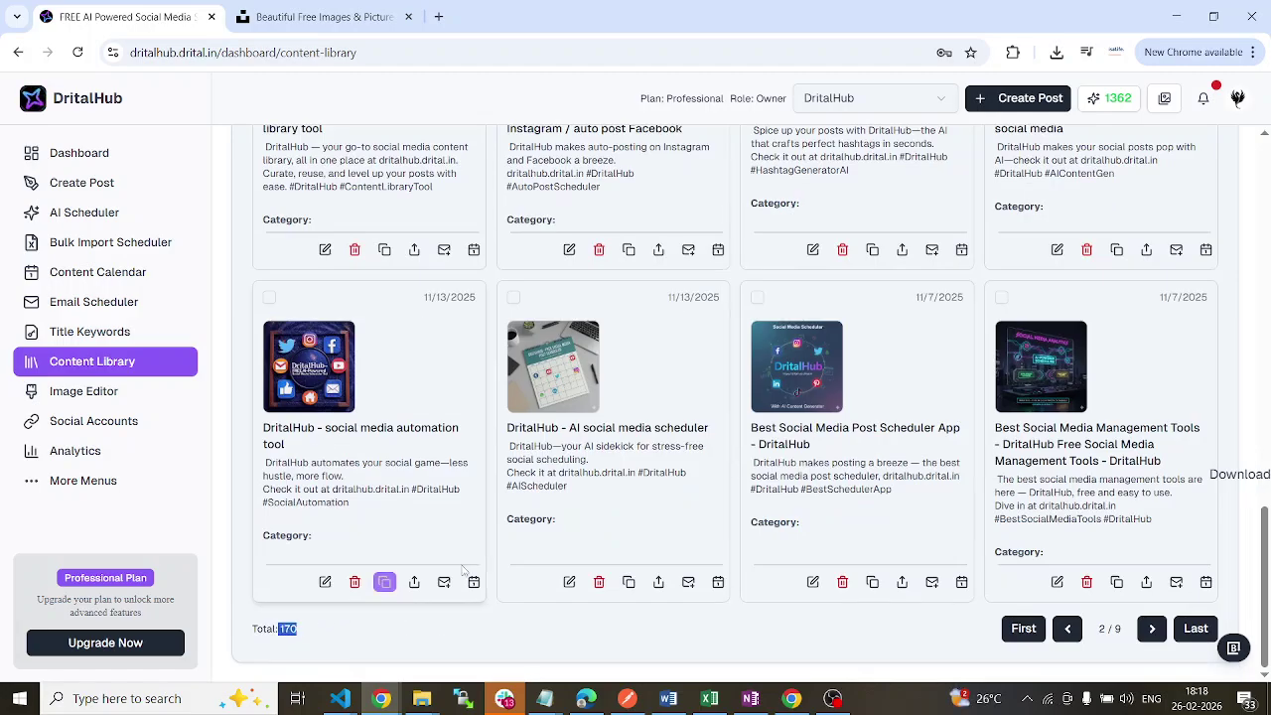
scroll(708, 427, "up", 15)
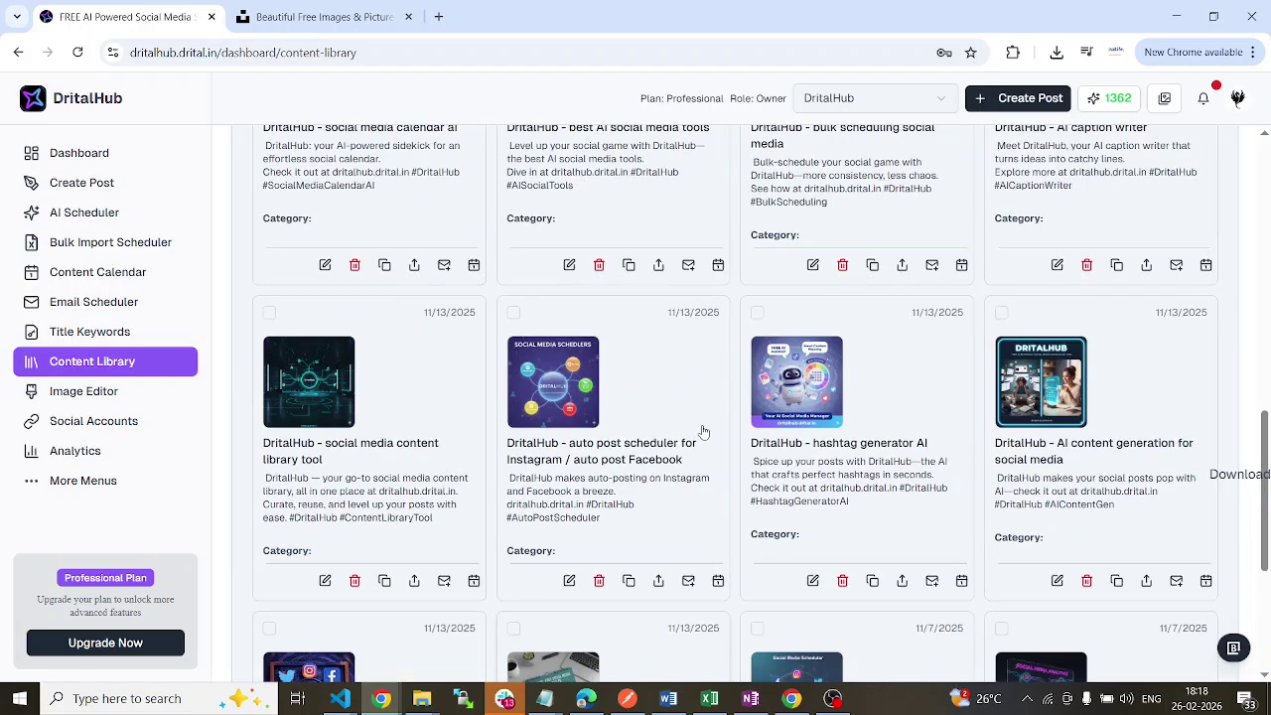
scroll(715, 423, "up", 1)
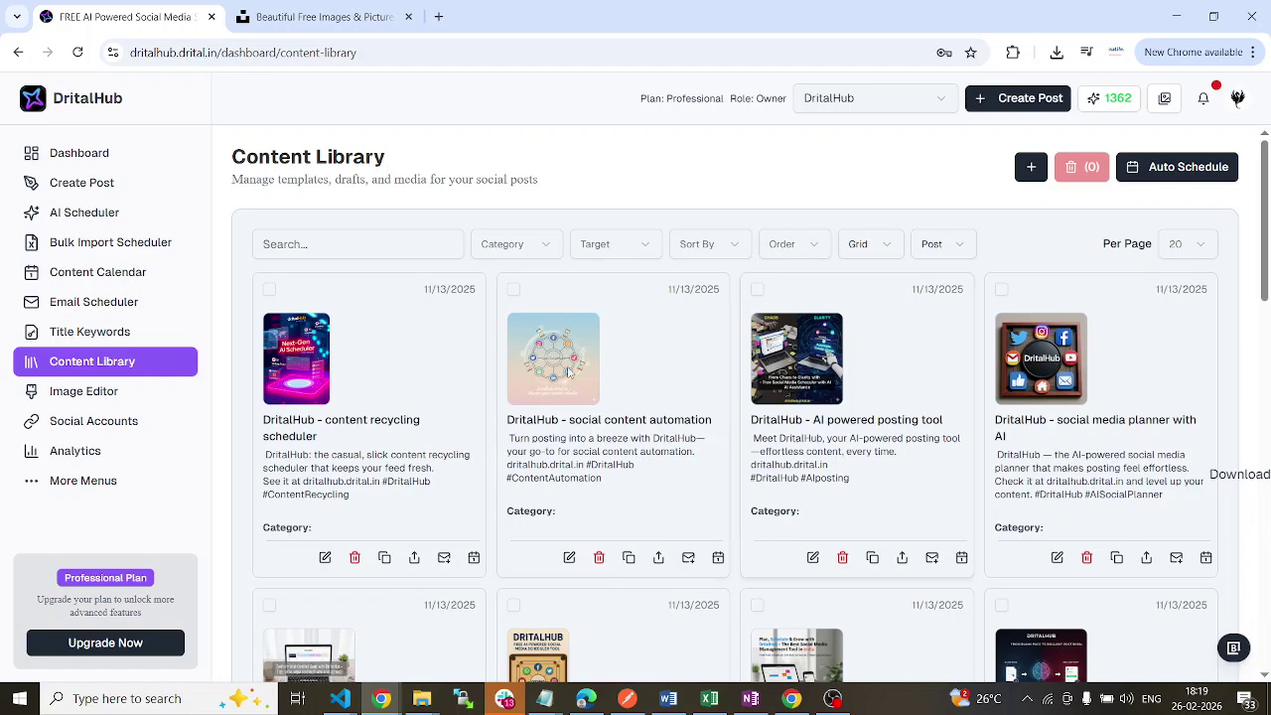
Return to the beginning of the content library and open the Auto Scheduler
scroll(715, 476, "down", 3)
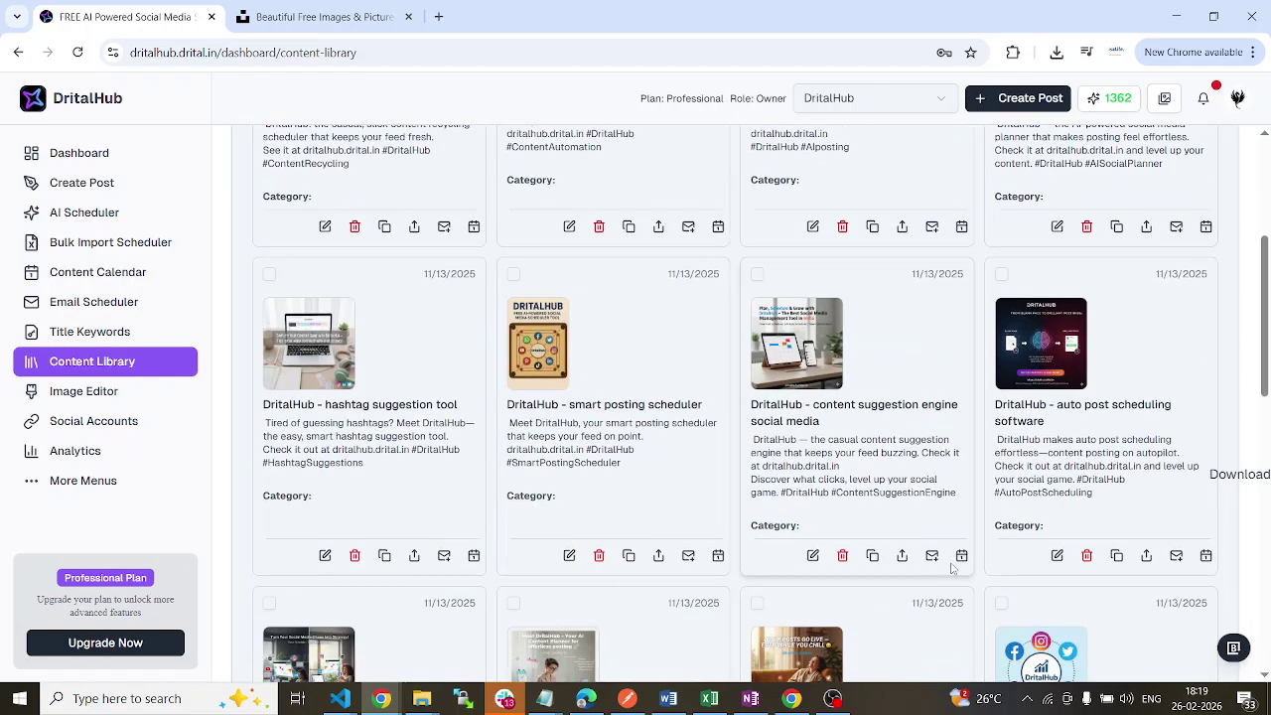
scroll(948, 561, "up", 3)
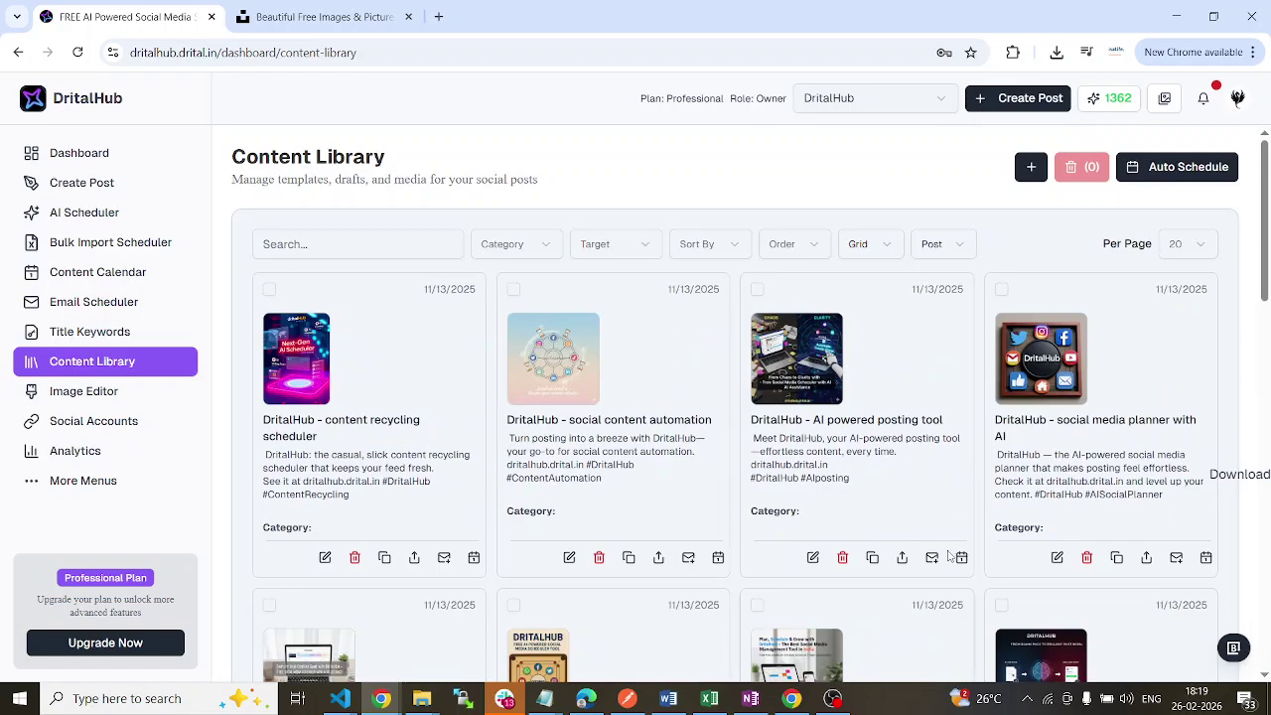
left_click(1177, 169)
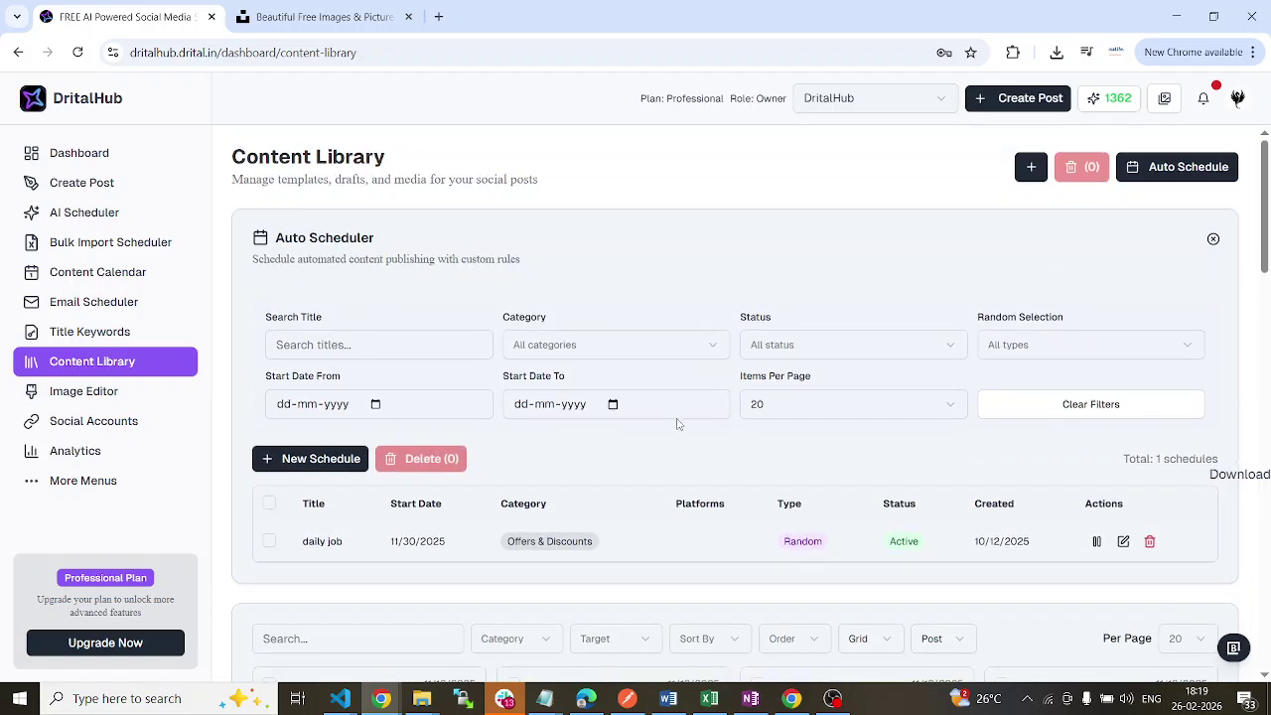
Examine the Auto Scheduler's title, category and status filters, plus the daily job schedule's start date and category
left_click(372, 346)
left_click(577, 355)
left_click(815, 363)
left_click(817, 356)
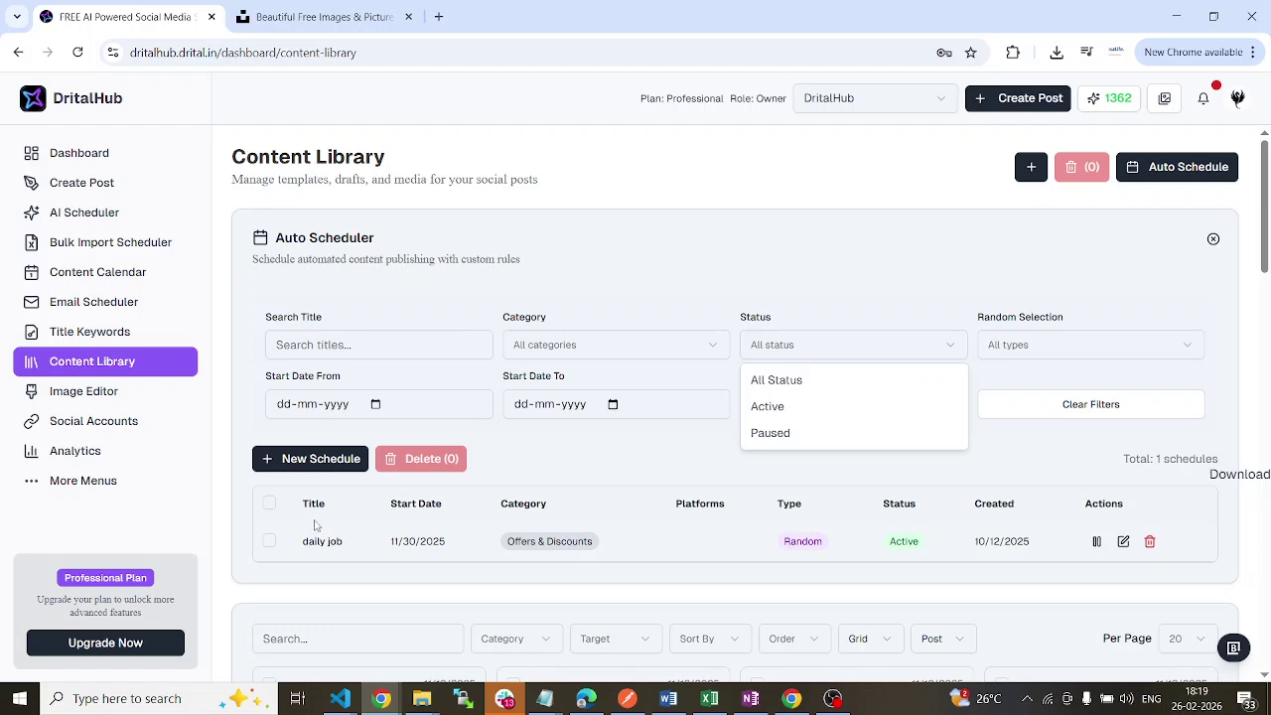
left_click(661, 464)
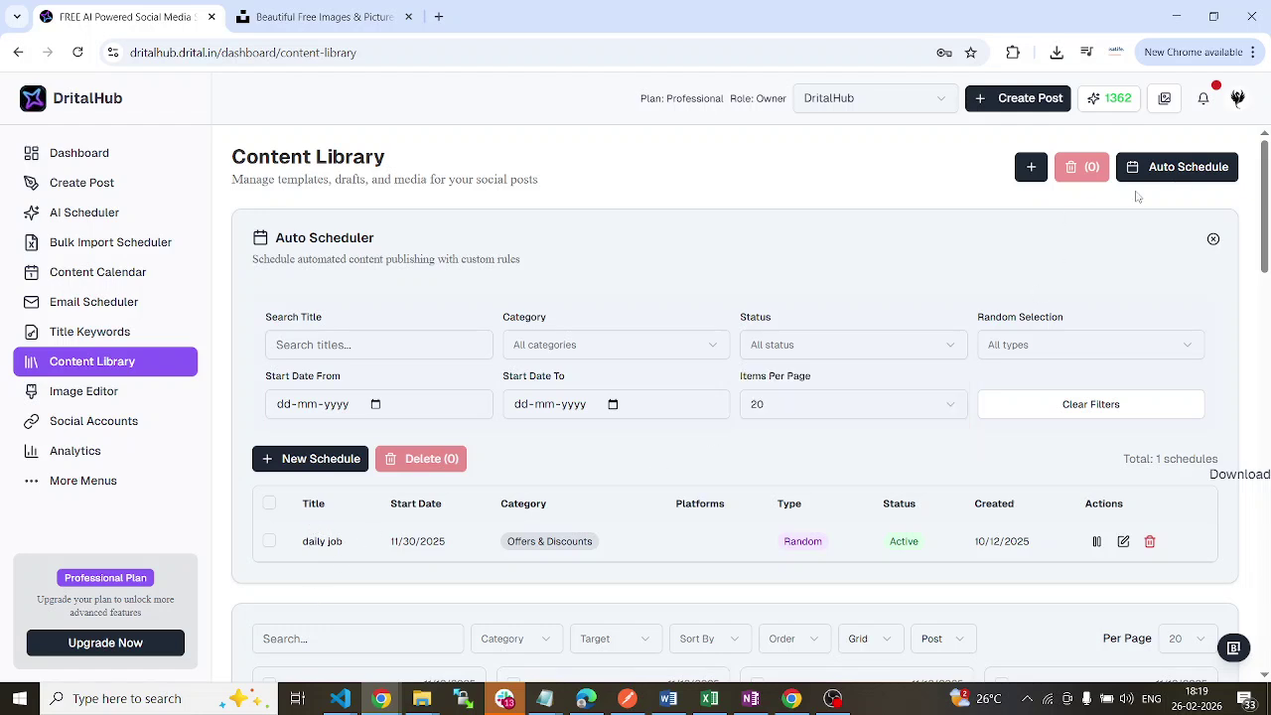
left_click_drag(307, 534, 447, 543)
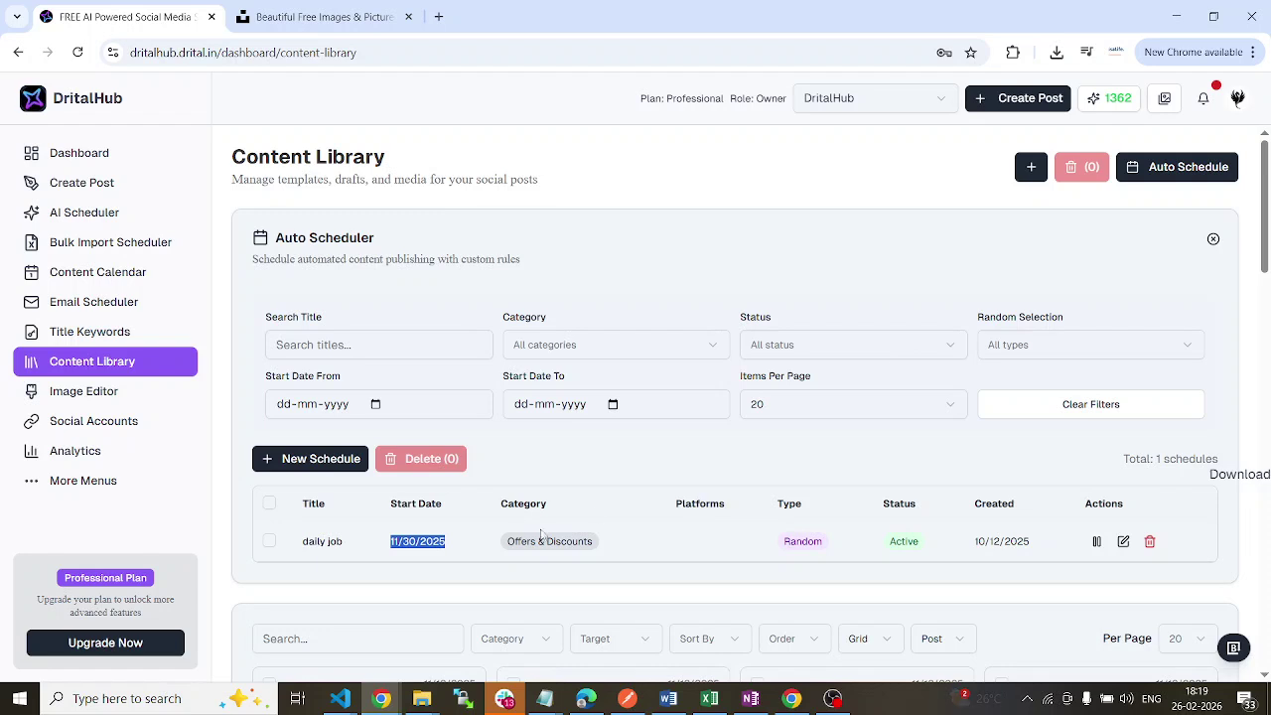
left_click_drag(509, 546, 593, 542)
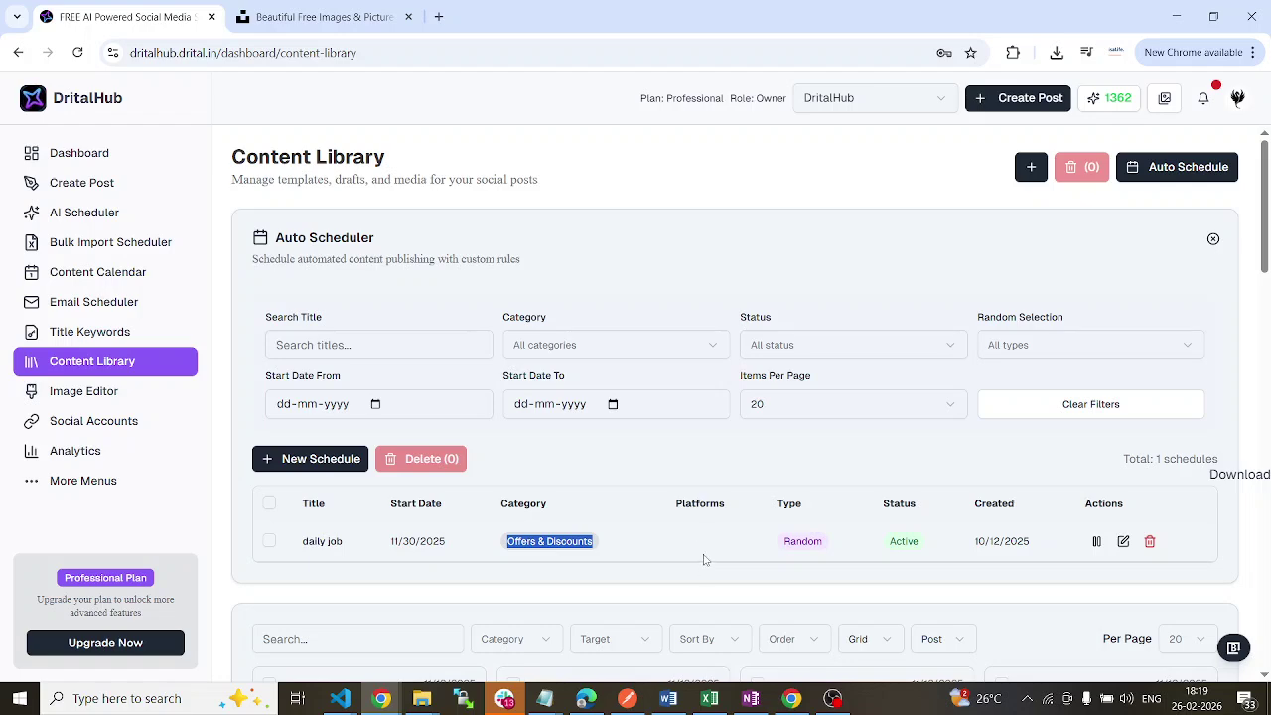
Browse the content items on page 2 of the library and go back to page 1
scroll(619, 545, "down", 3)
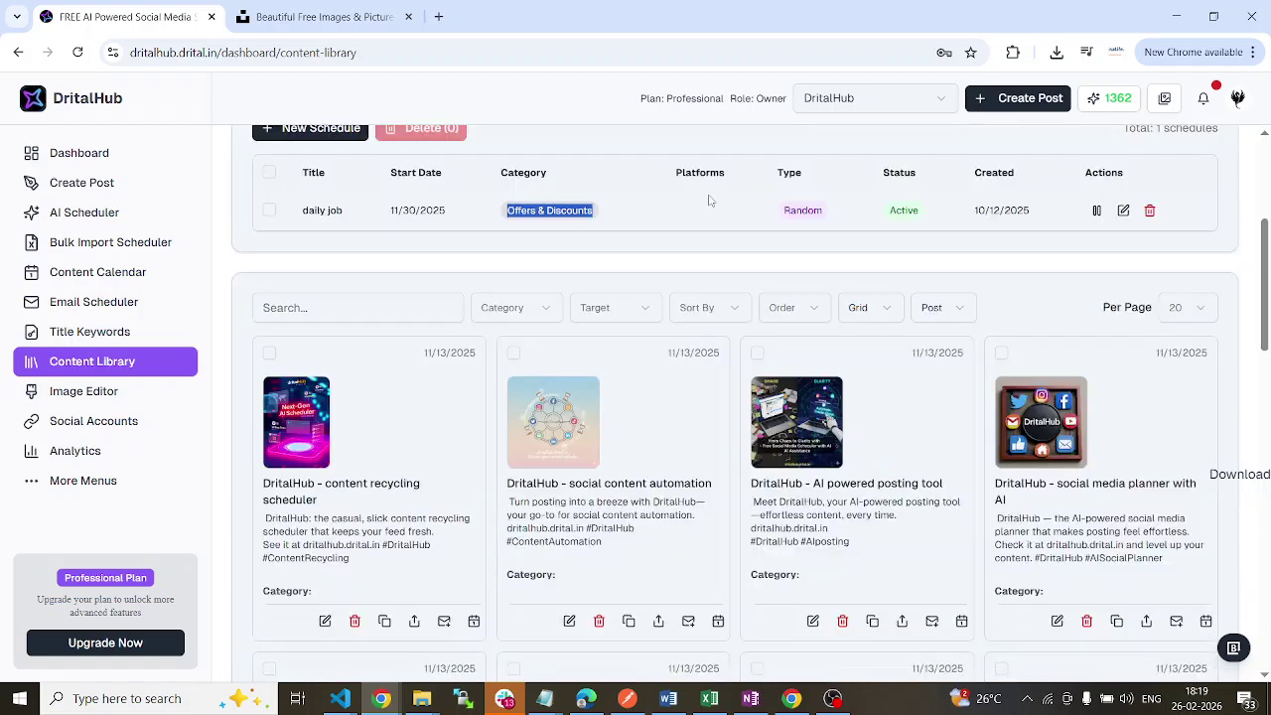
scroll(450, 457, "down", 3)
scroll(429, 435, "down", 3)
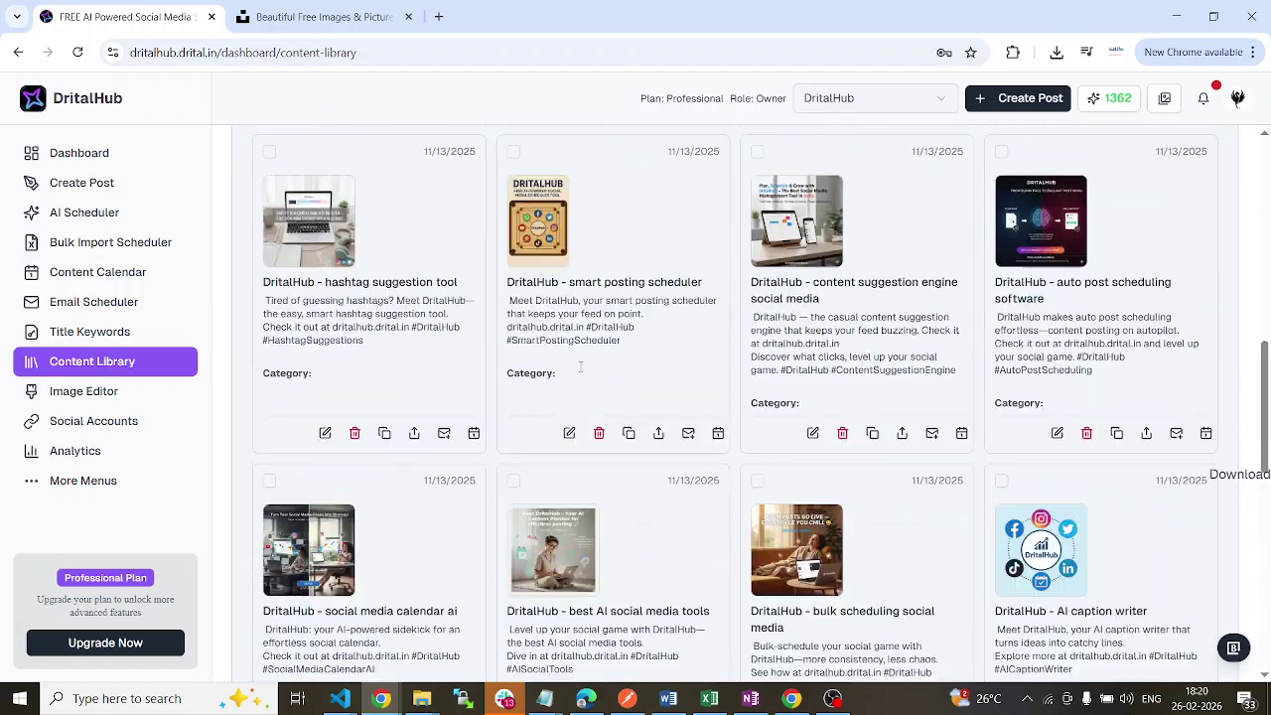
scroll(809, 375, "down", 3)
scroll(743, 440, "up", 6)
scroll(743, 440, "up", 3)
scroll(744, 437, "down", 12)
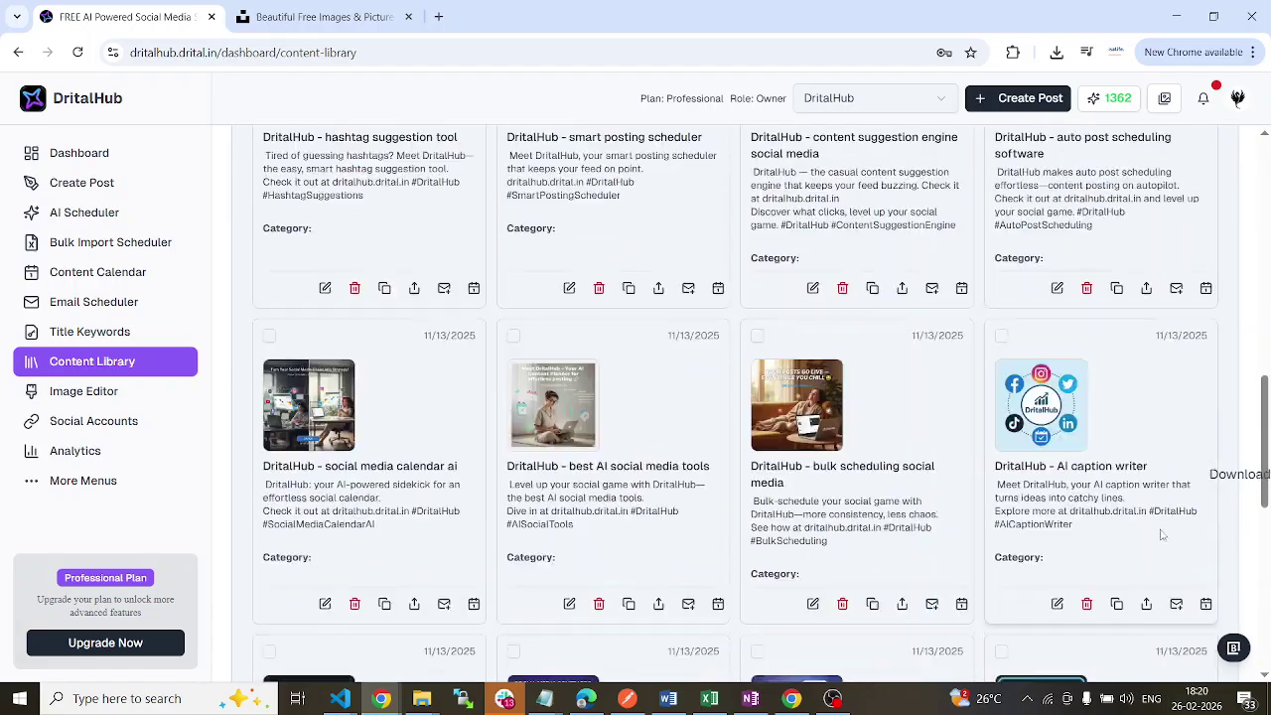
scroll(1152, 547, "up", 12)
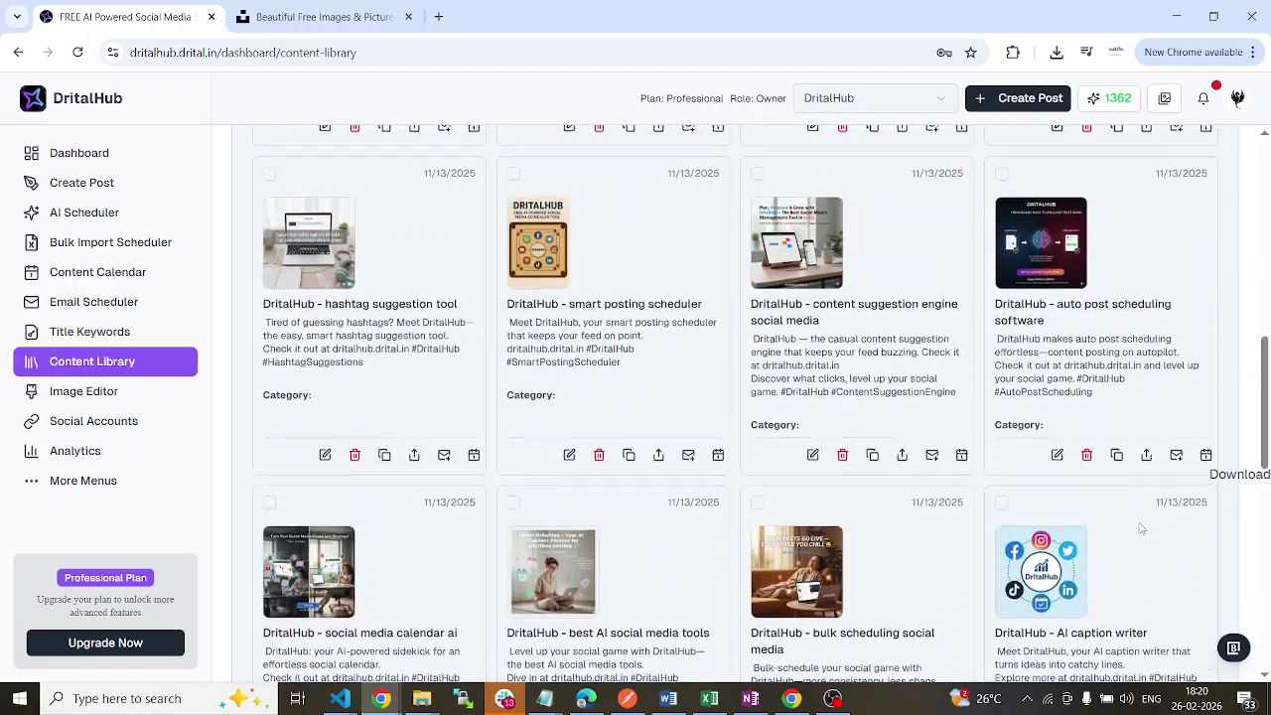
scroll(1129, 527, "up", 2)
scroll(1103, 596, "down", 10)
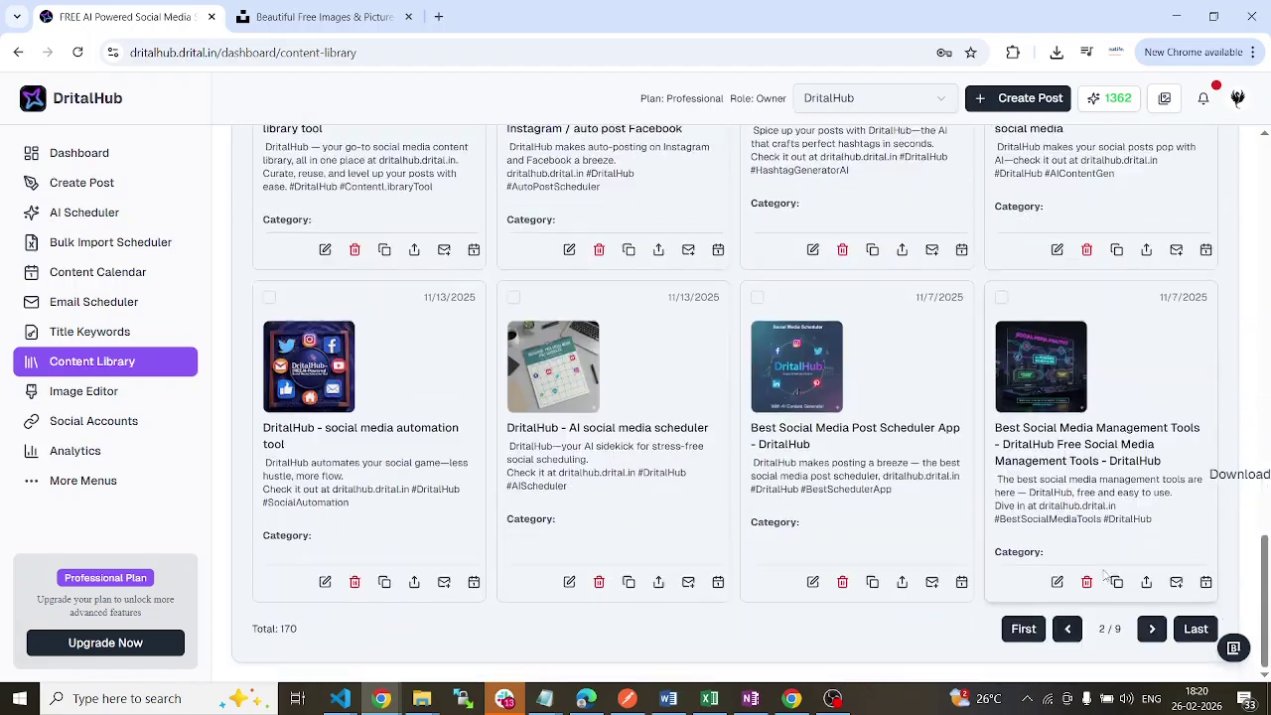
left_click(1067, 628)
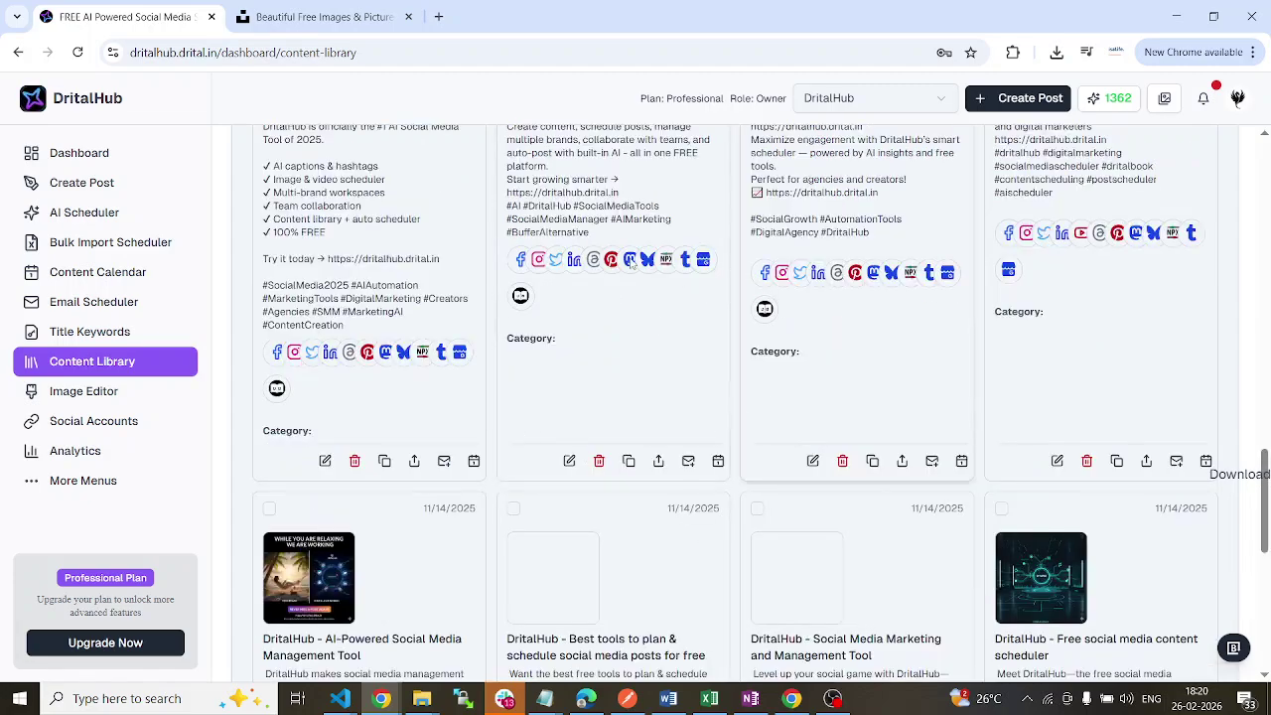
Examine the target platforms shown on the first content item of page 1
scroll(1058, 312, "up", 15)
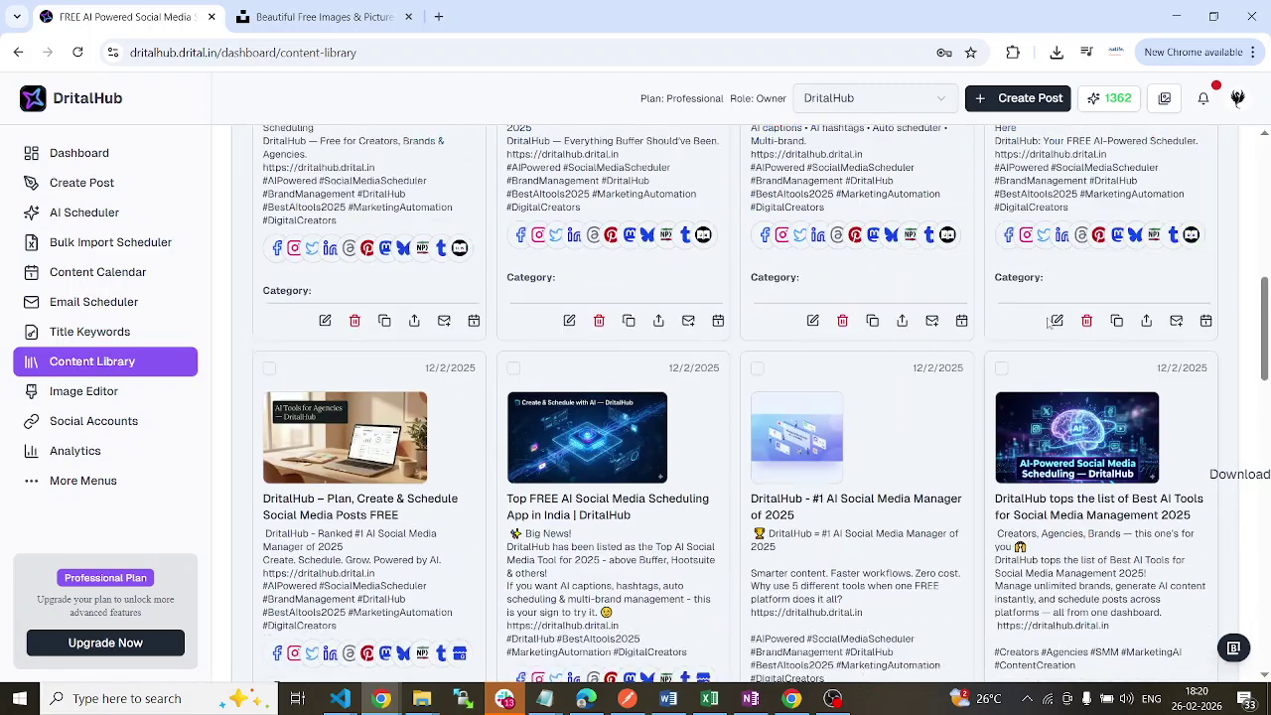
scroll(467, 328, "up", 2)
scroll(413, 397, "down", 4)
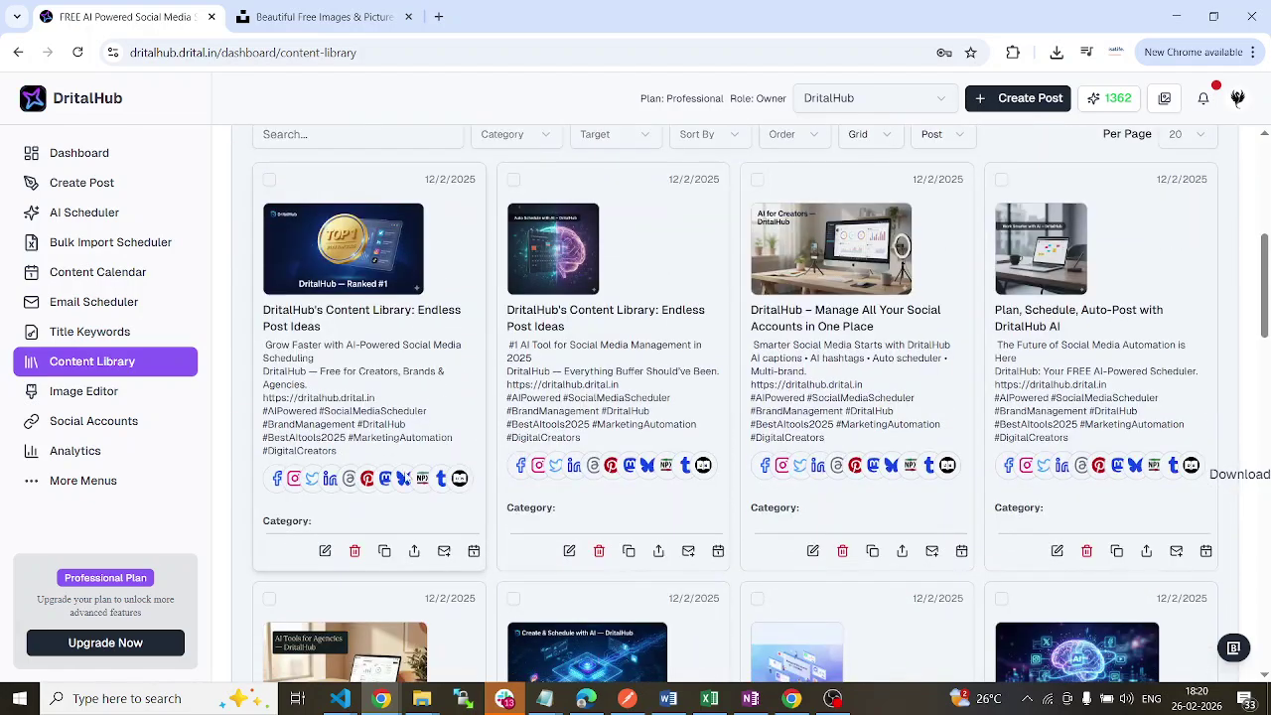
left_click_drag(266, 487, 452, 485)
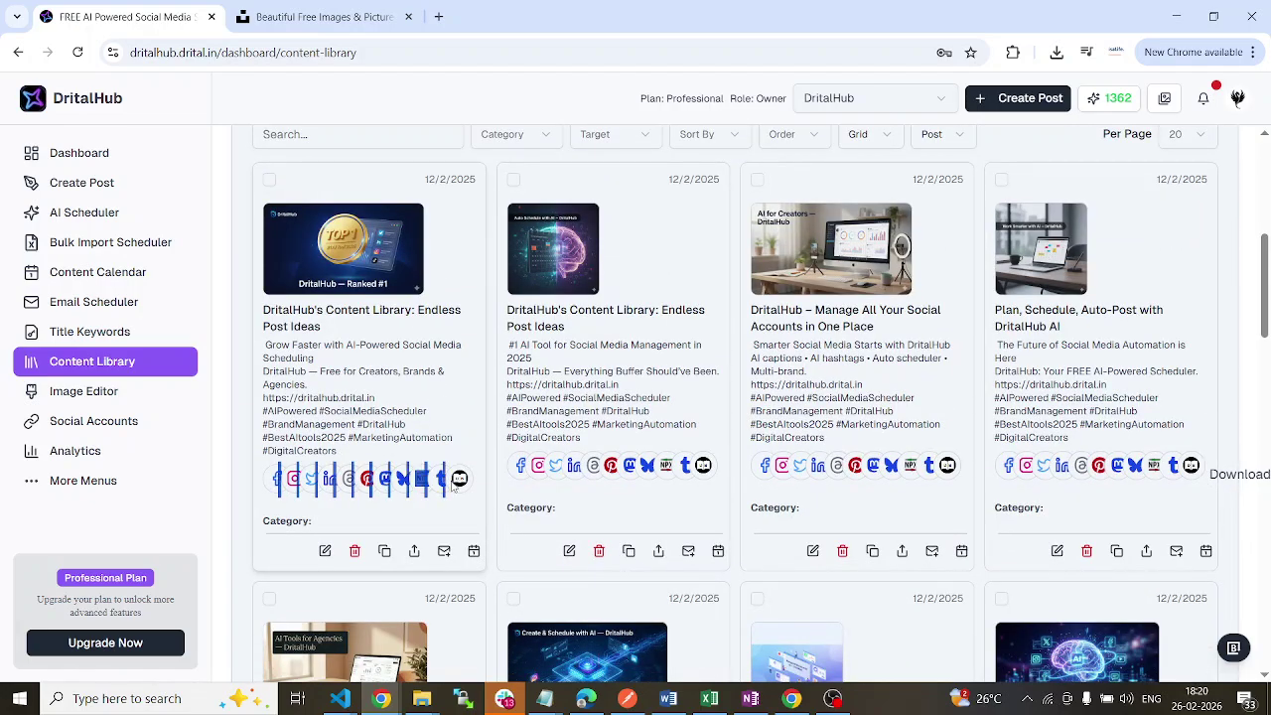
Preview the first content item's text and attached media, close the preview, and return to its platform icons
scroll(454, 484, "up", 4)
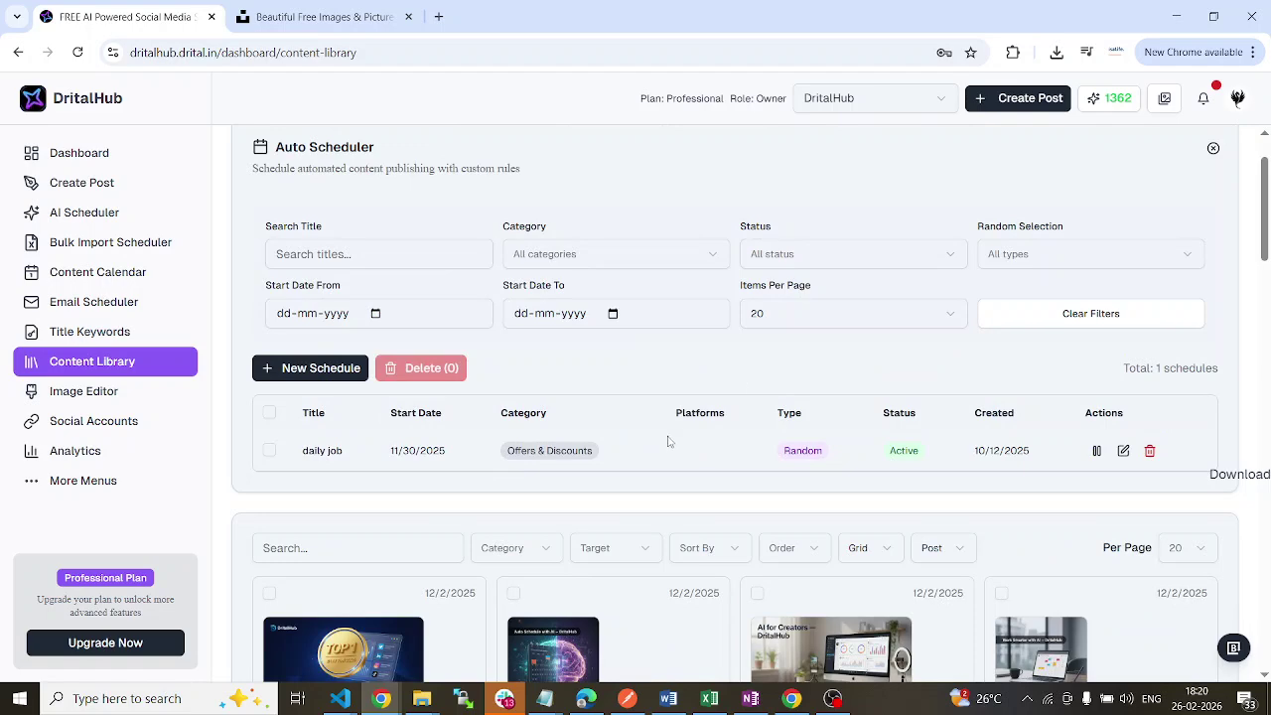
left_click(672, 449)
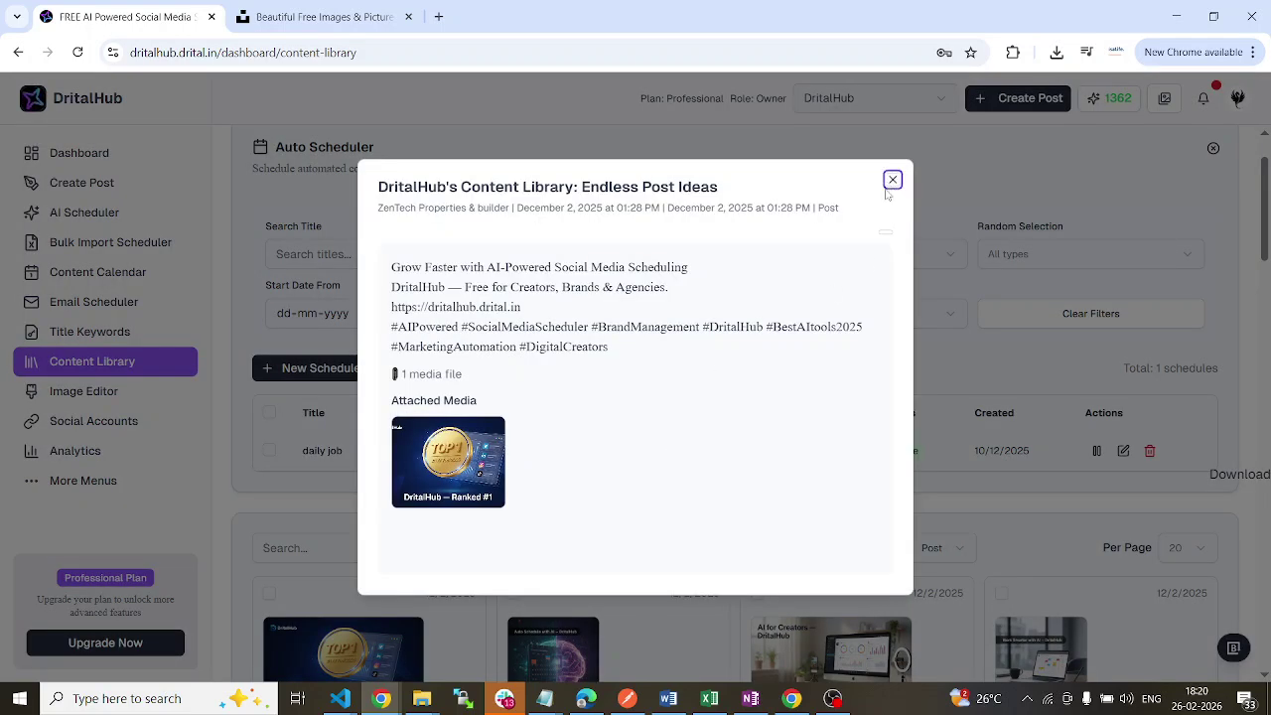
left_click(891, 180)
scroll(548, 511, "down", 2)
scroll(548, 511, "down", 2)
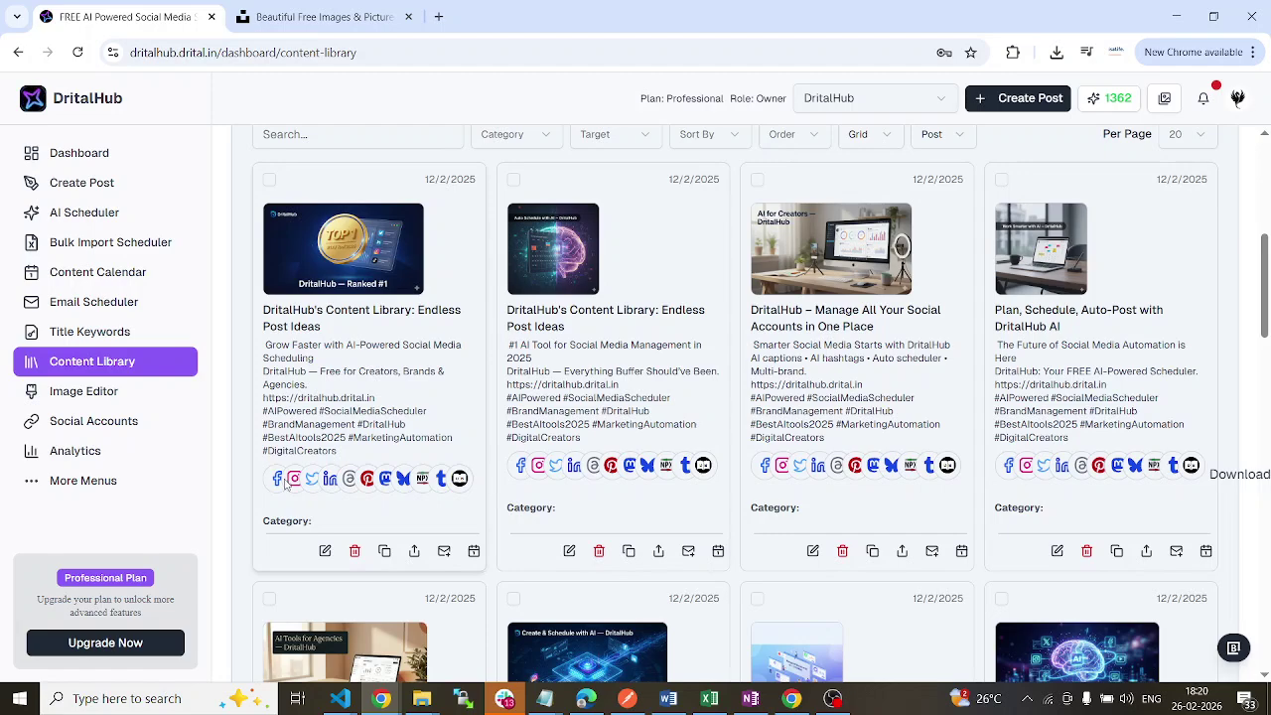
Check the daily job schedule's type and the choices of the Random Selection filter, leaving the filter unset
scroll(266, 484, "up", 5)
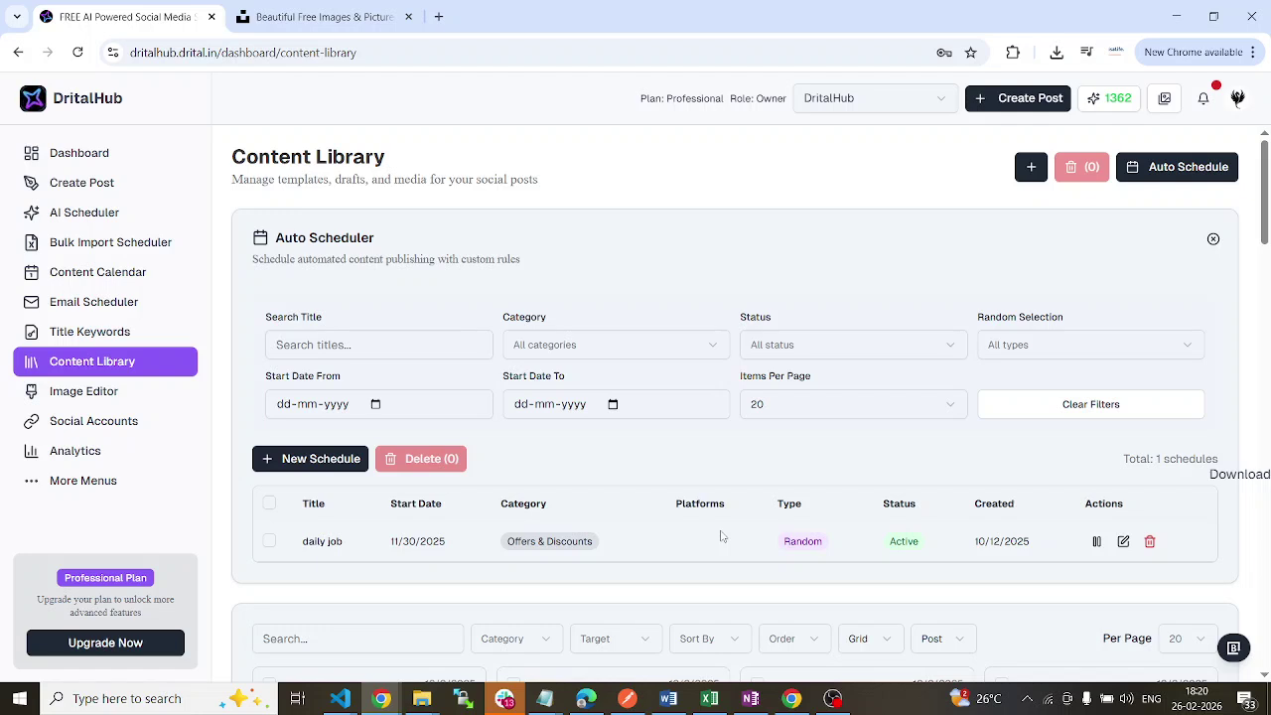
left_click_drag(785, 541, 804, 541)
left_click(1057, 344)
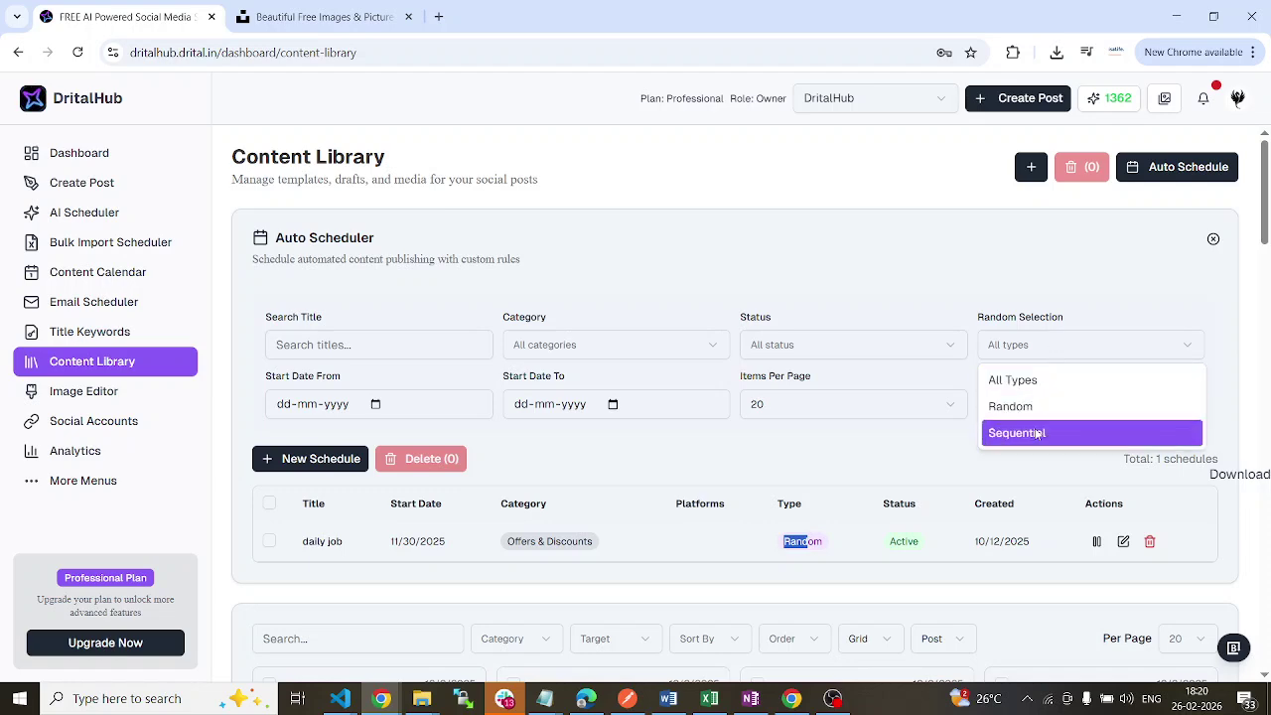
left_click(1240, 384)
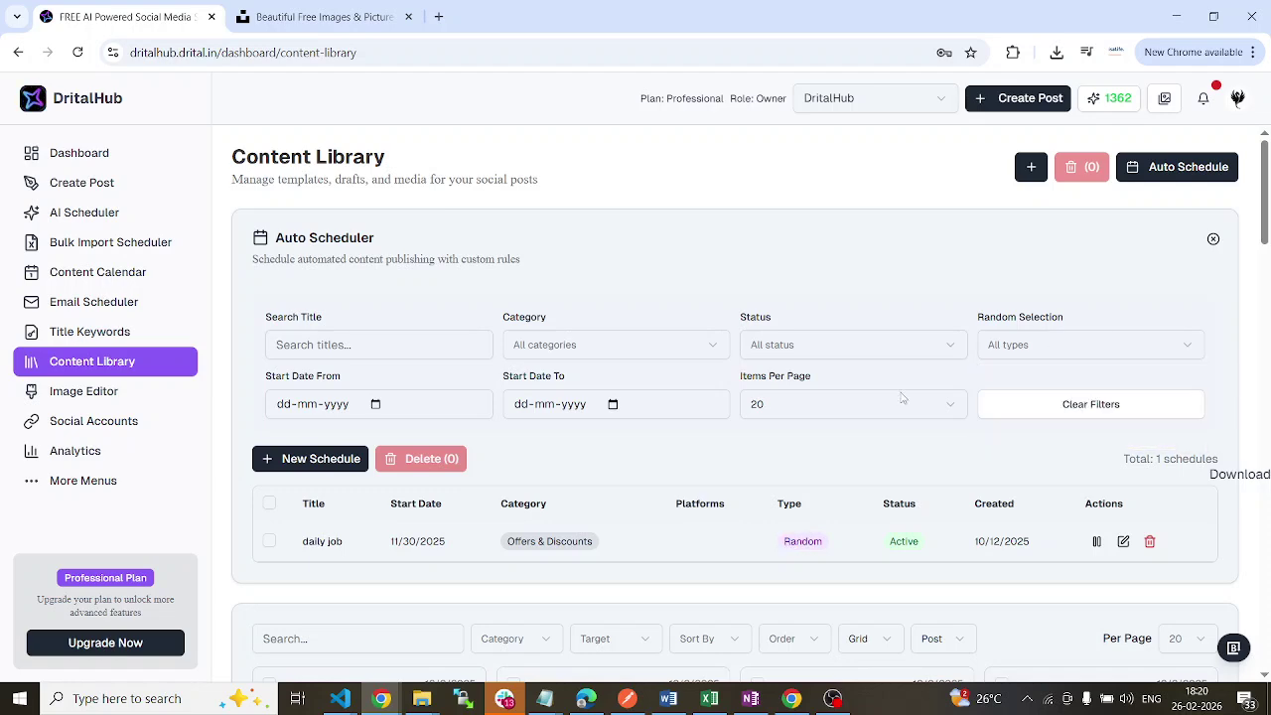
Browse the page 1 content items in their listed order and return to the Auto Scheduler
scroll(735, 397, "down", 5)
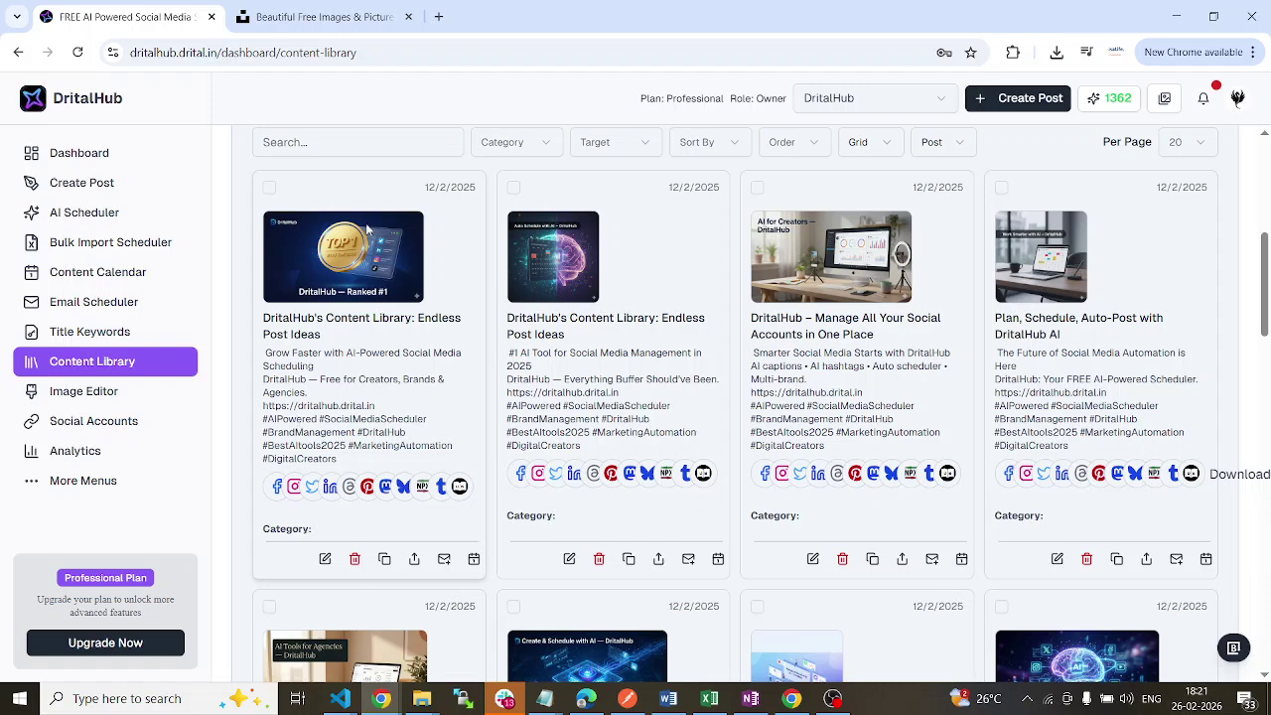
scroll(422, 418, "up", 2)
scroll(381, 379, "down", 2)
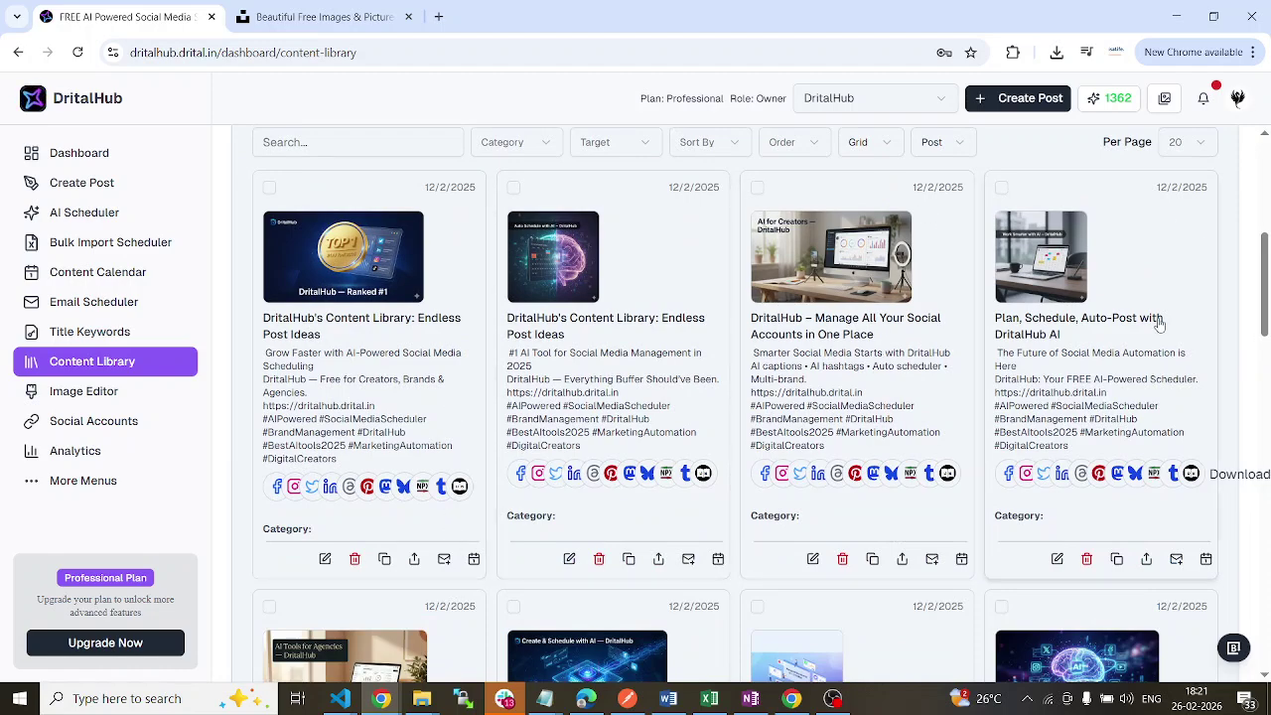
scroll(819, 358, "down", 4)
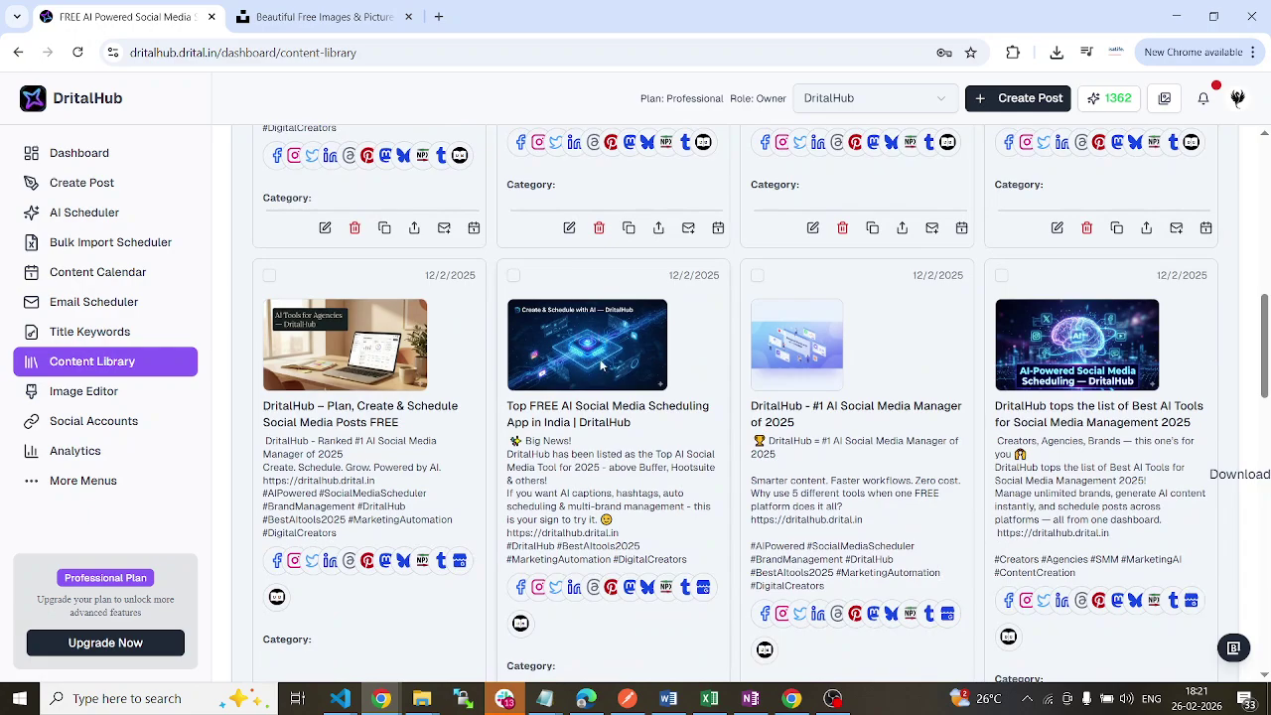
scroll(1175, 347, "down", 4)
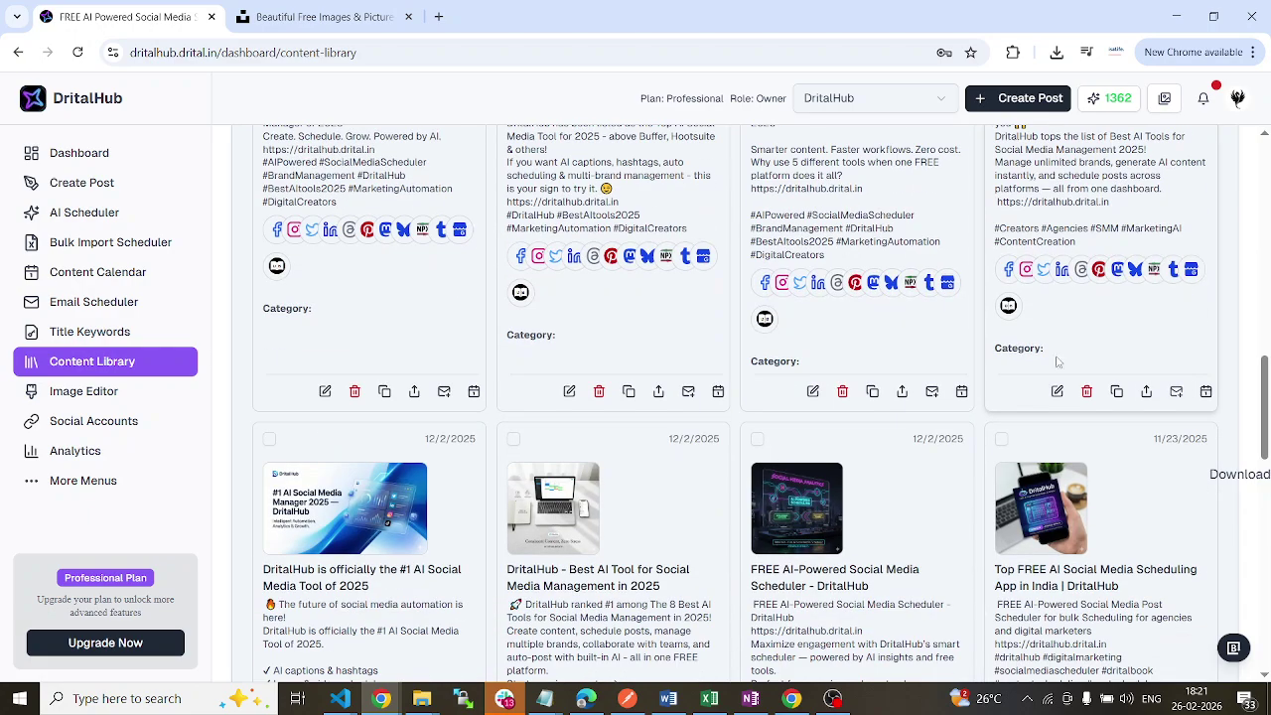
scroll(777, 318, "up", 7)
scroll(347, 344, "up", 2)
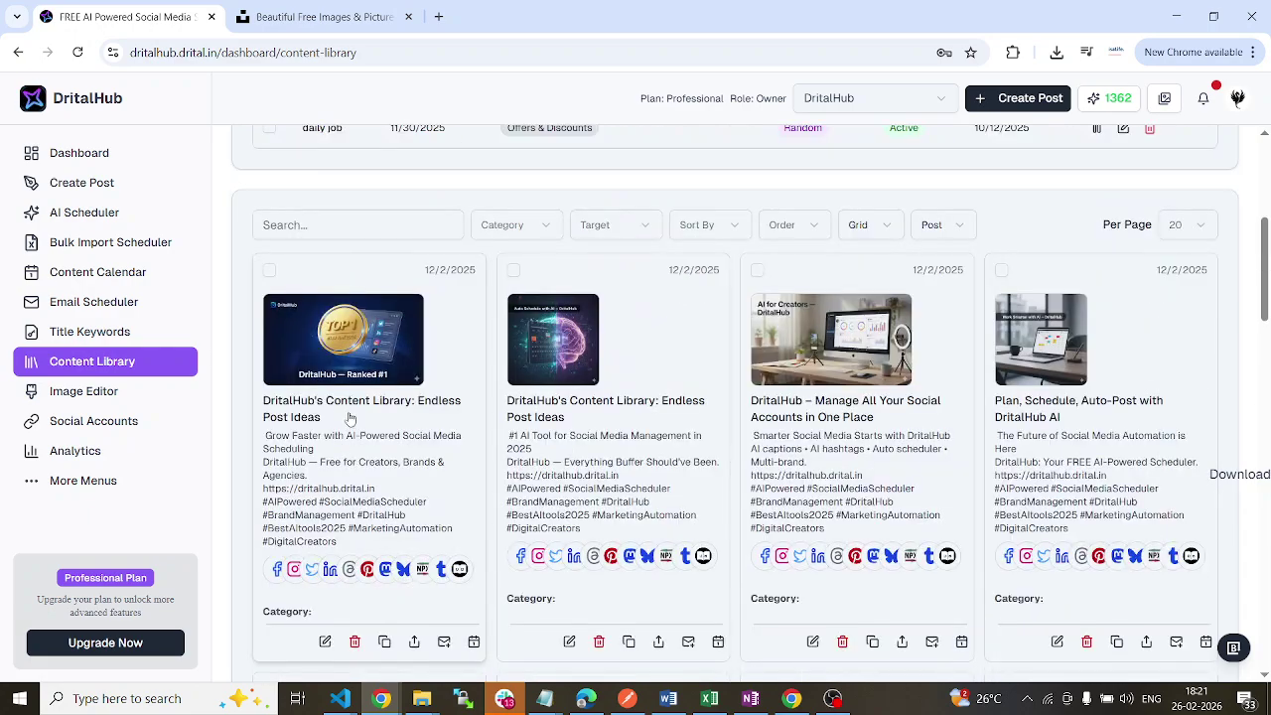
scroll(331, 398, "up", 3)
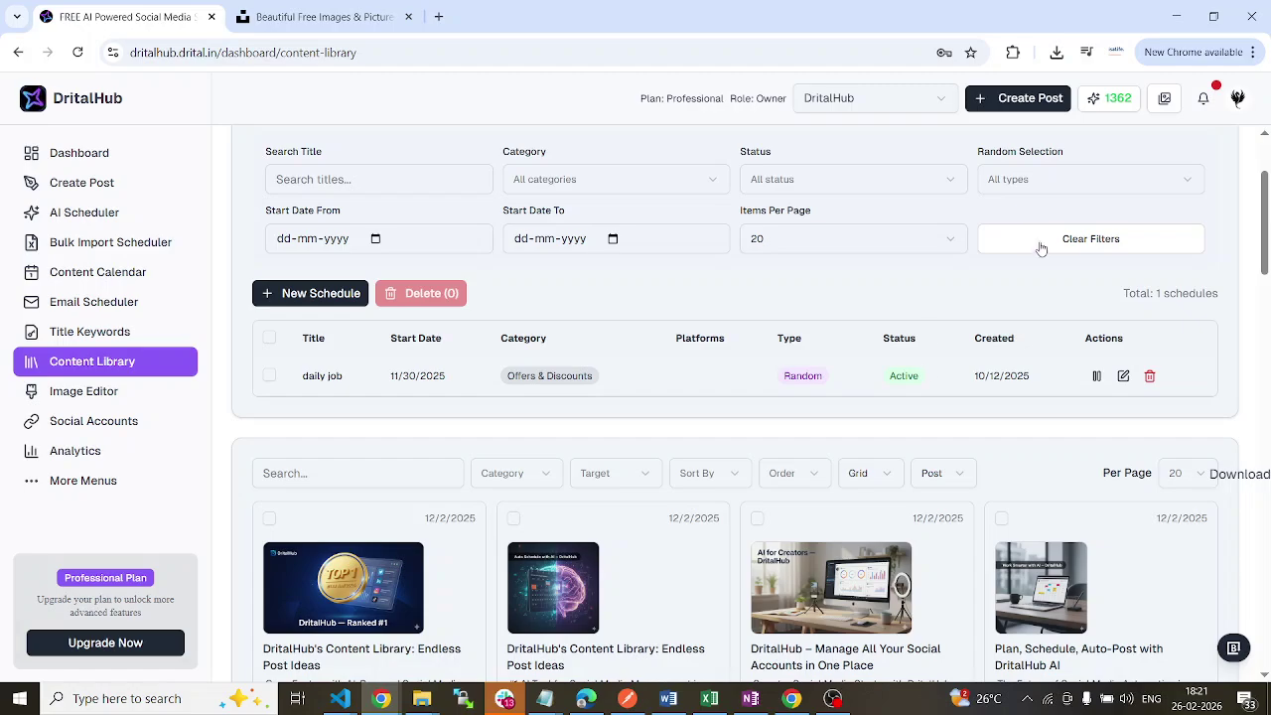
scroll(1058, 182, "down", 3)
scroll(701, 341, "down", 4)
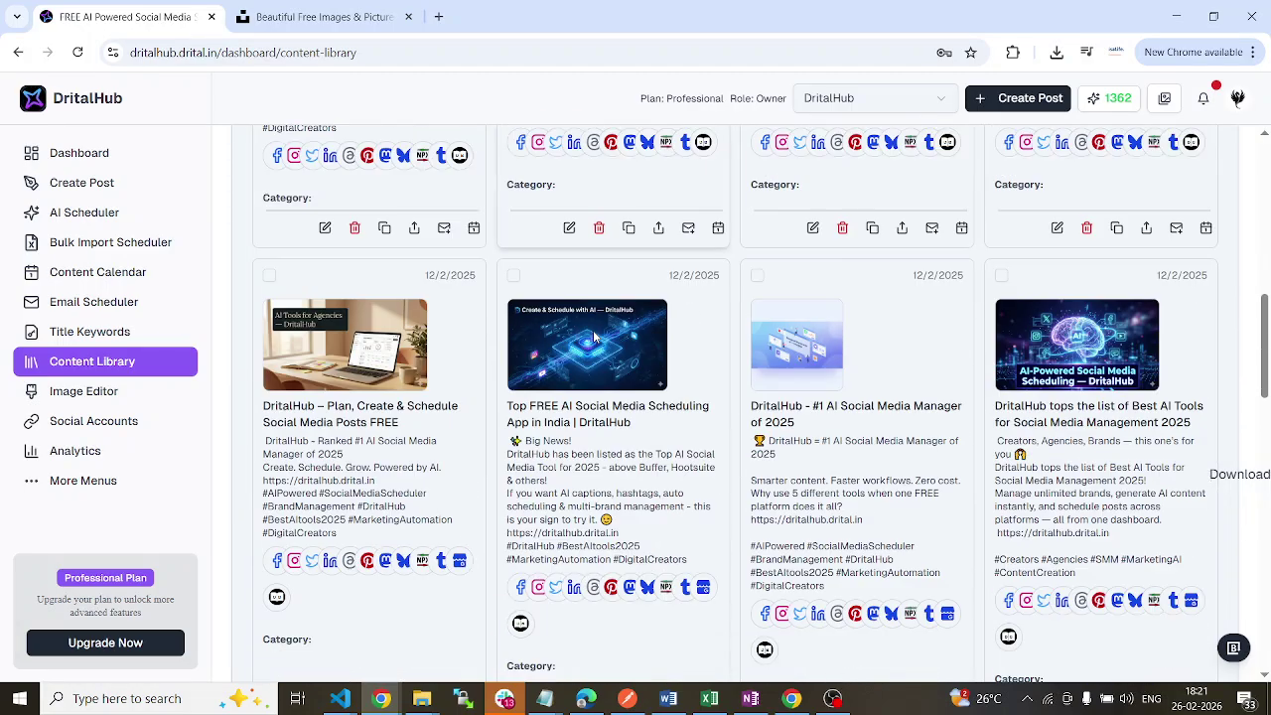
scroll(937, 370, "down", 3)
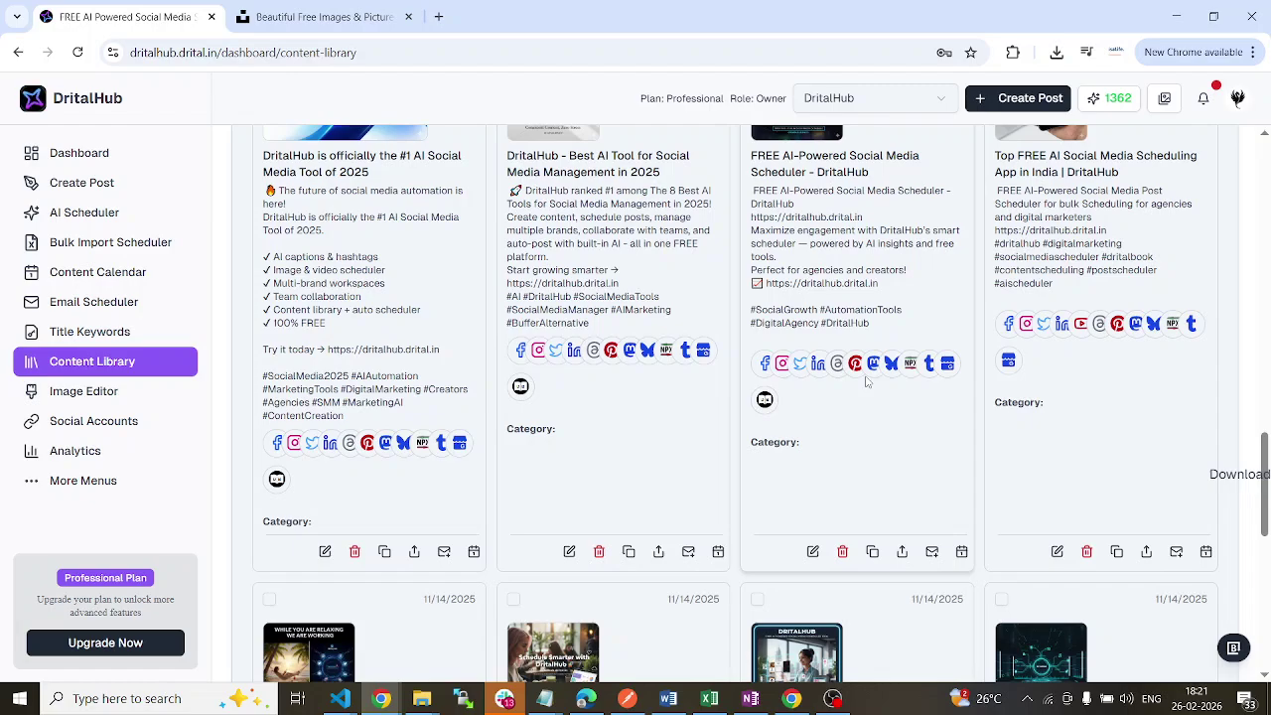
scroll(866, 381, "up", 15)
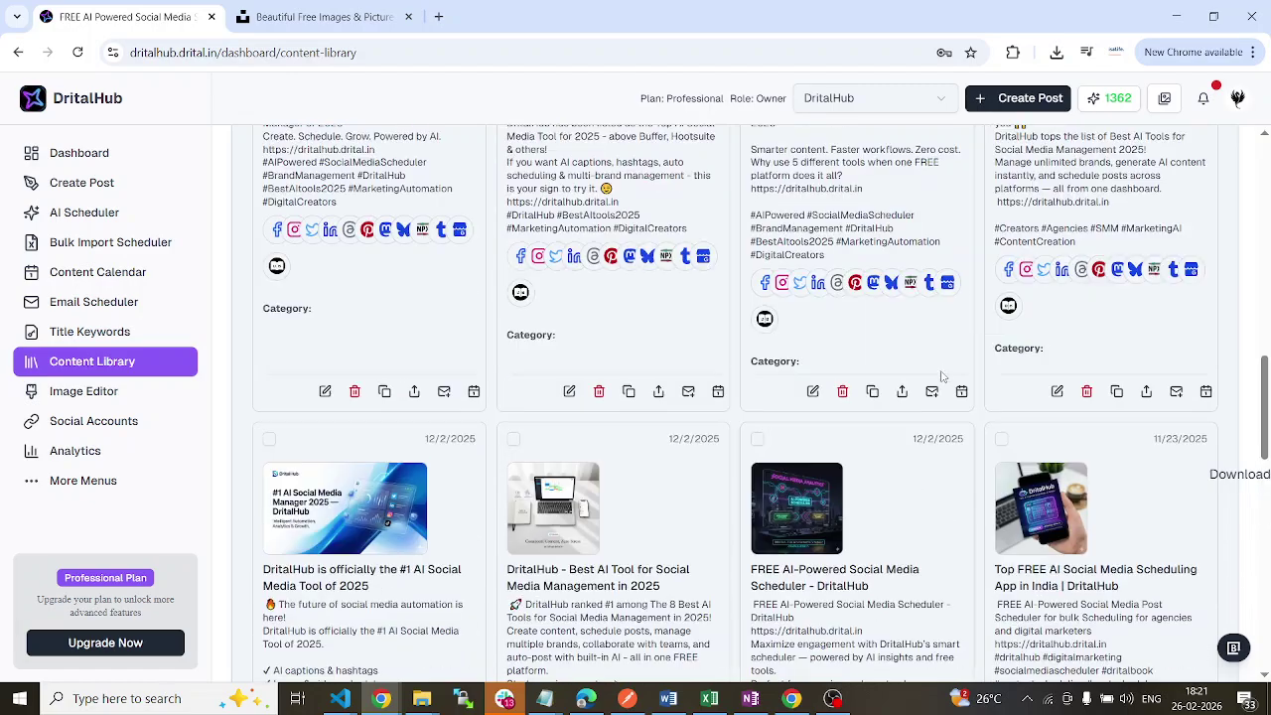
scroll(947, 382, "up", 1)
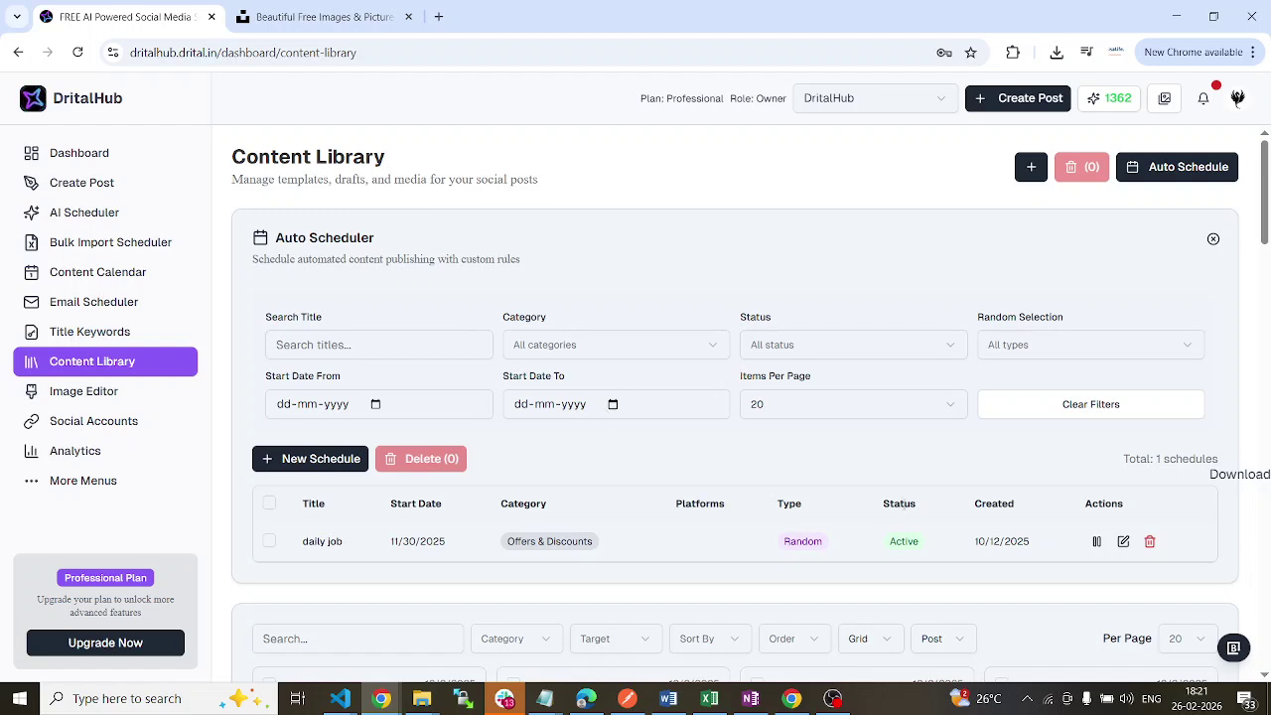
Compare the daily job schedule's created date with its start date
left_click_drag(1042, 550, 974, 553)
left_click_drag(449, 551, 399, 549)
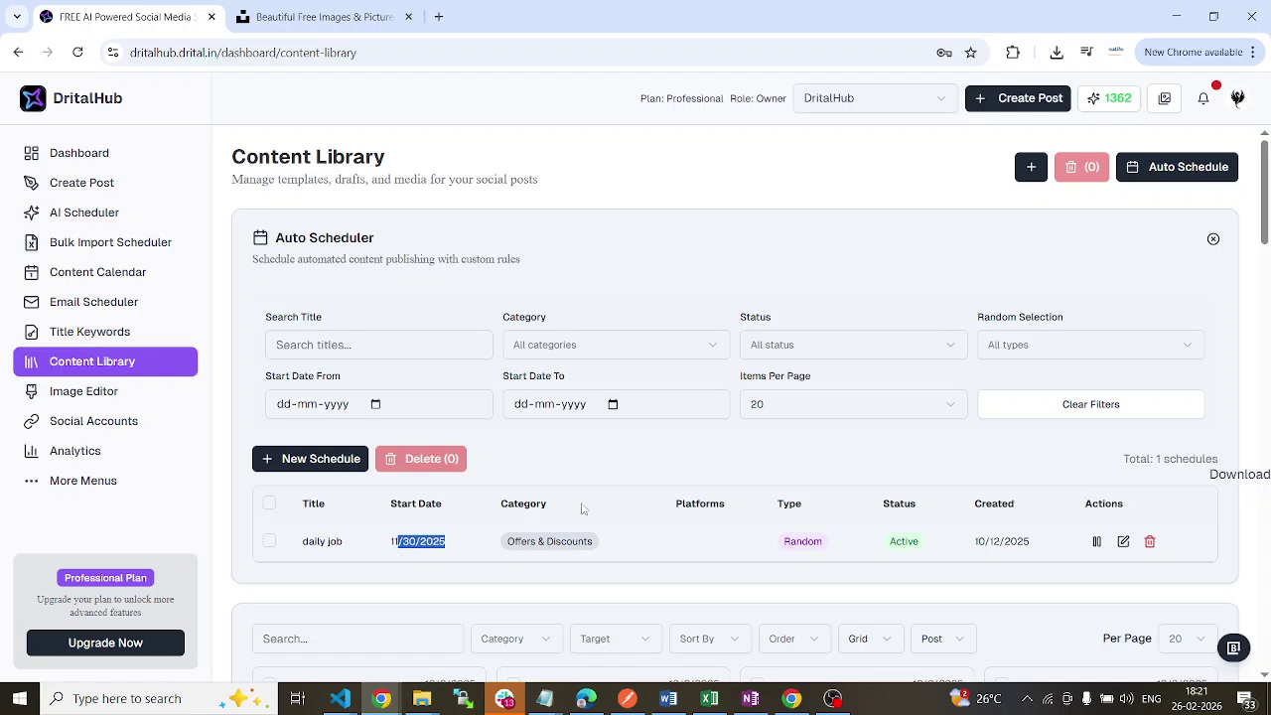
left_click_drag(1043, 542, 975, 547)
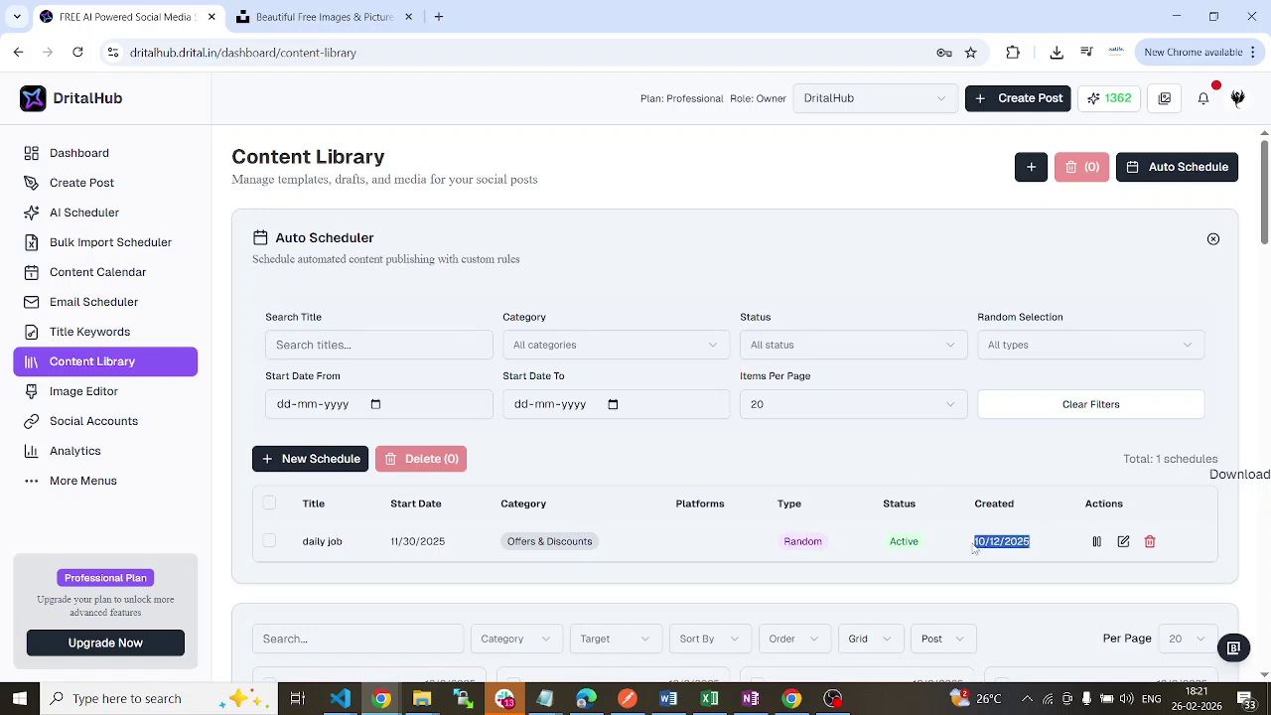
left_click_drag(447, 547, 393, 552)
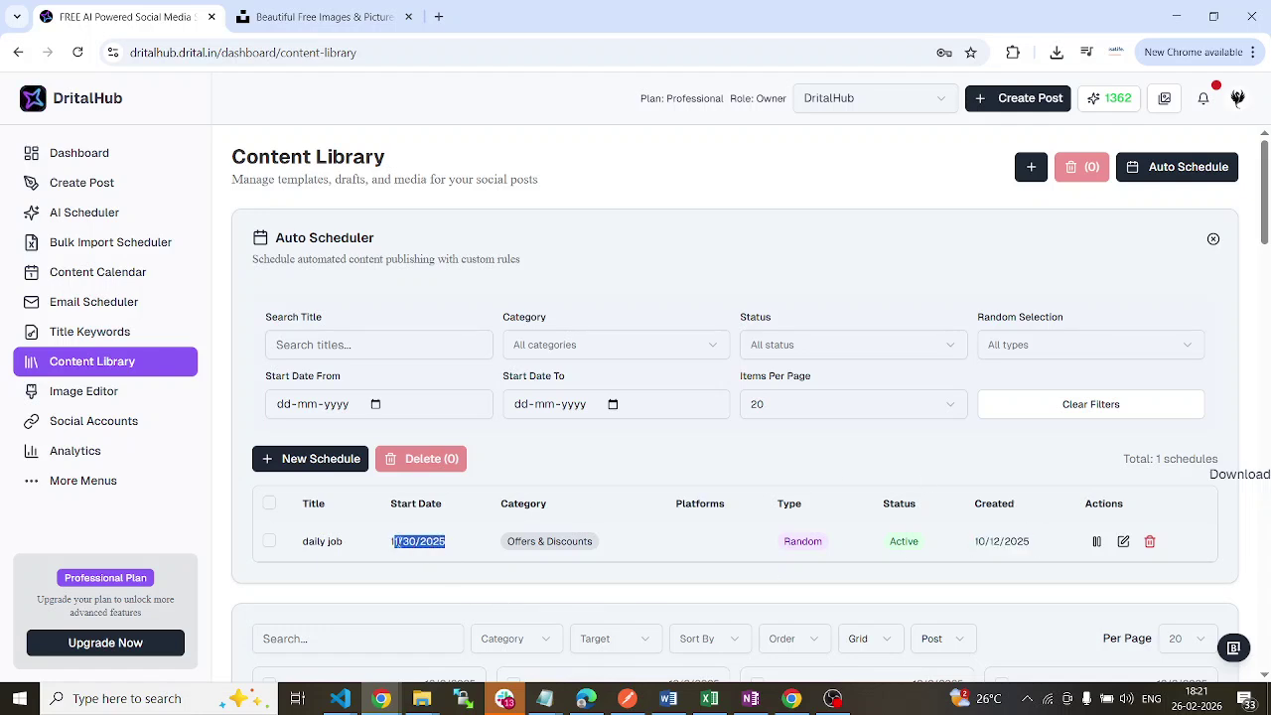
Review the daily job schedule's created date, and close the Auto Scheduler to look over the content items
left_click_drag(1033, 548, 969, 551)
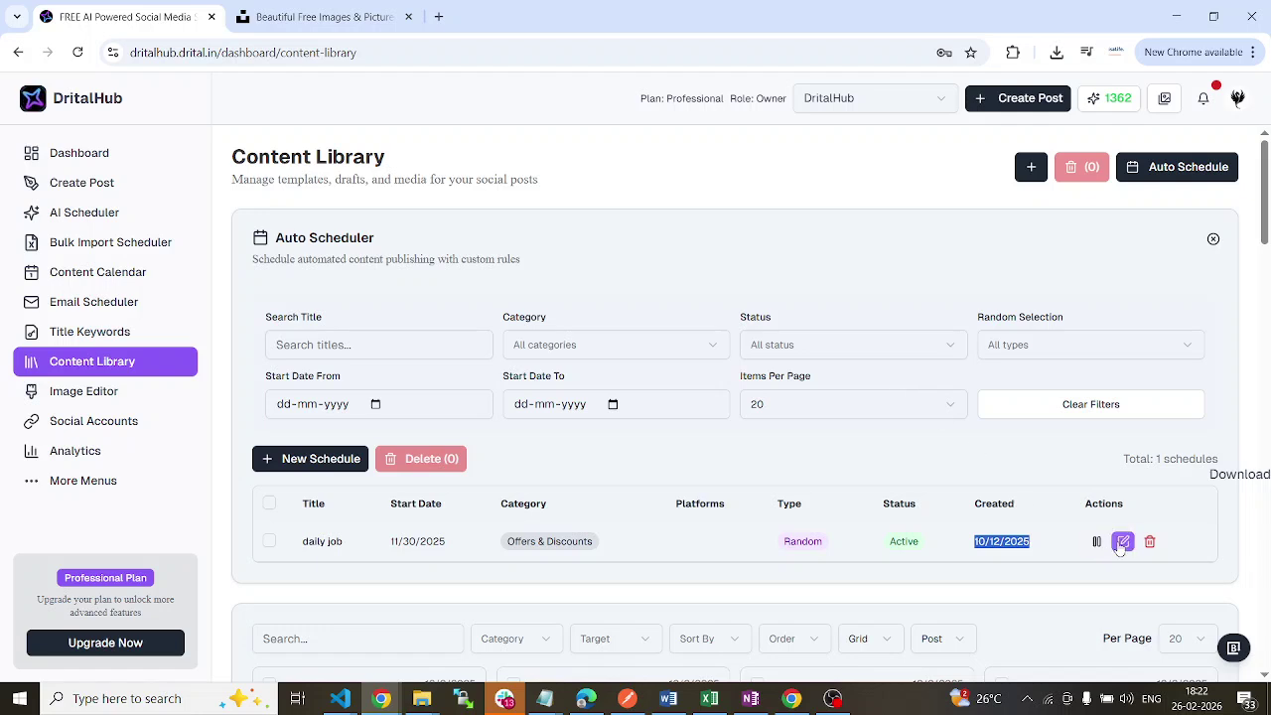
left_click(1213, 241)
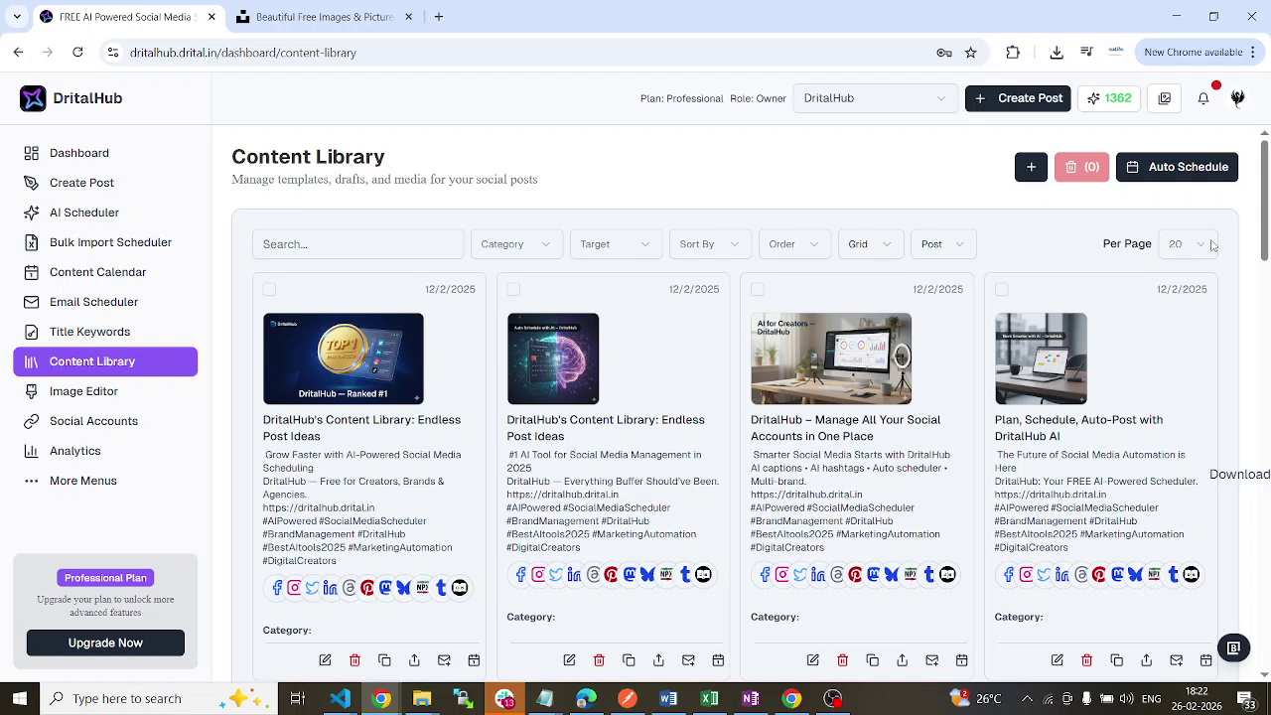
scroll(683, 288, "down", 7)
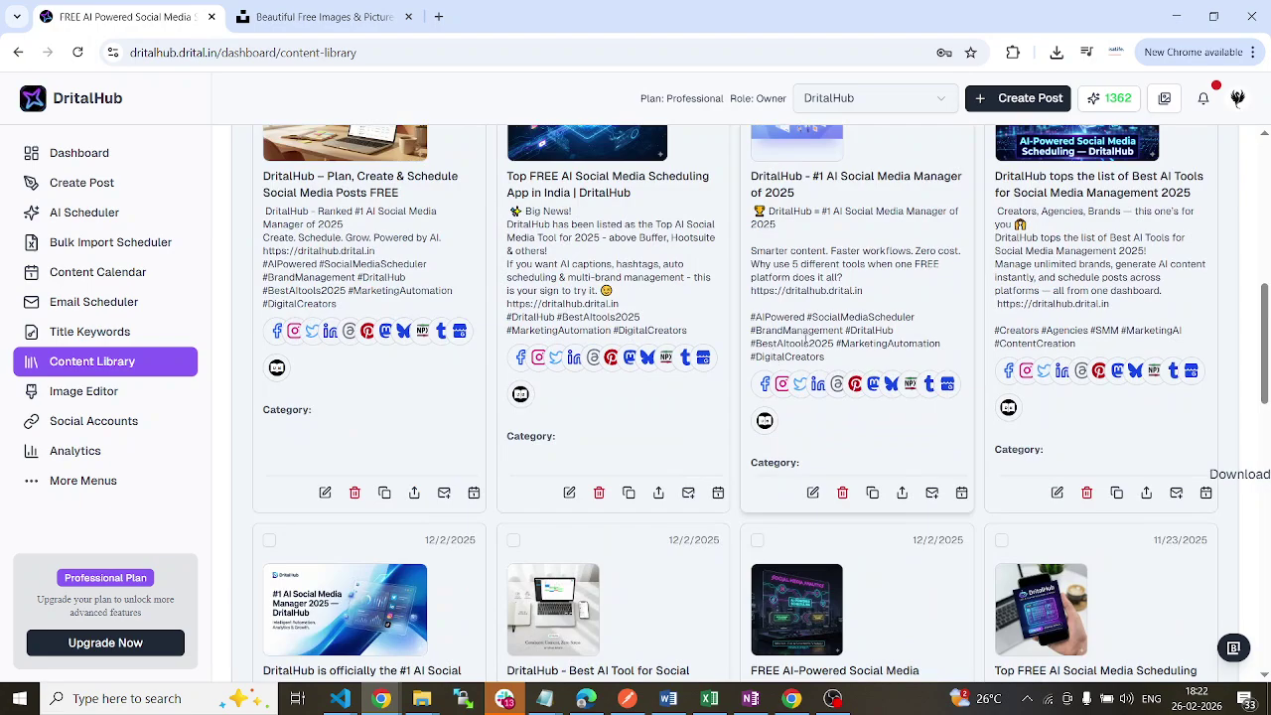
scroll(788, 343, "up", 7)
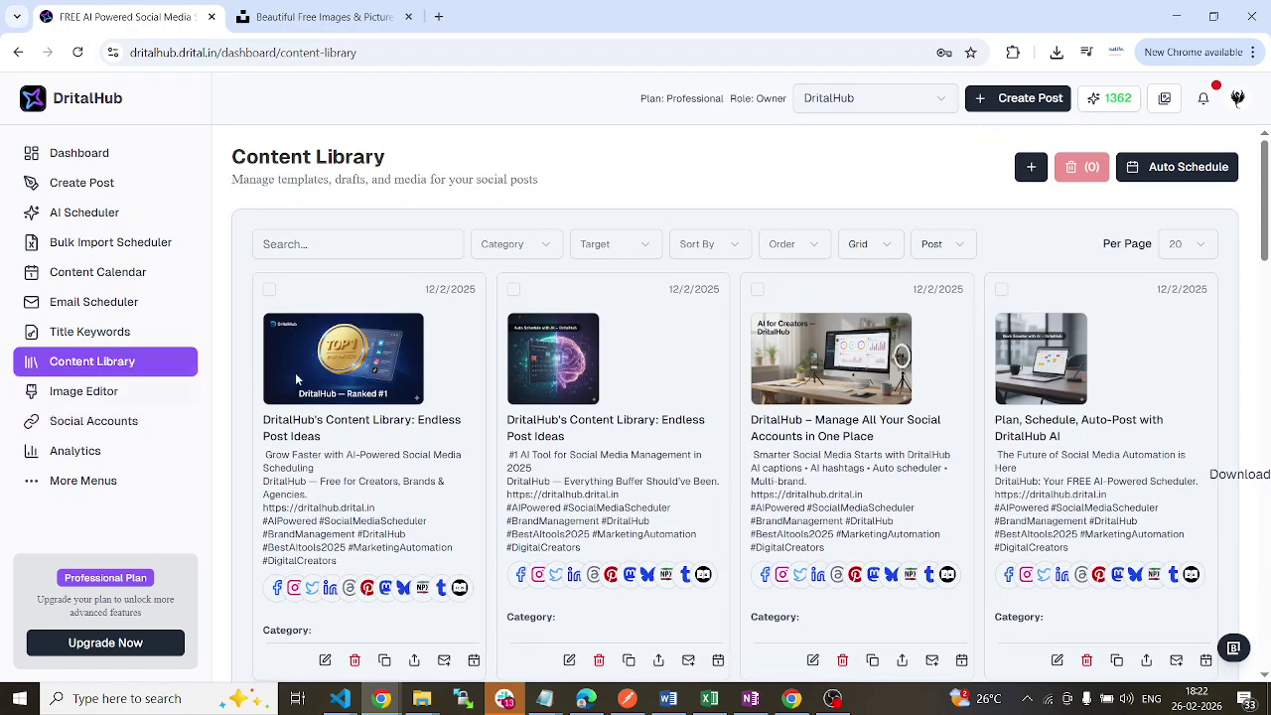
Open the Image Editor and create a new 800x600 SVGA image
left_click(98, 394)
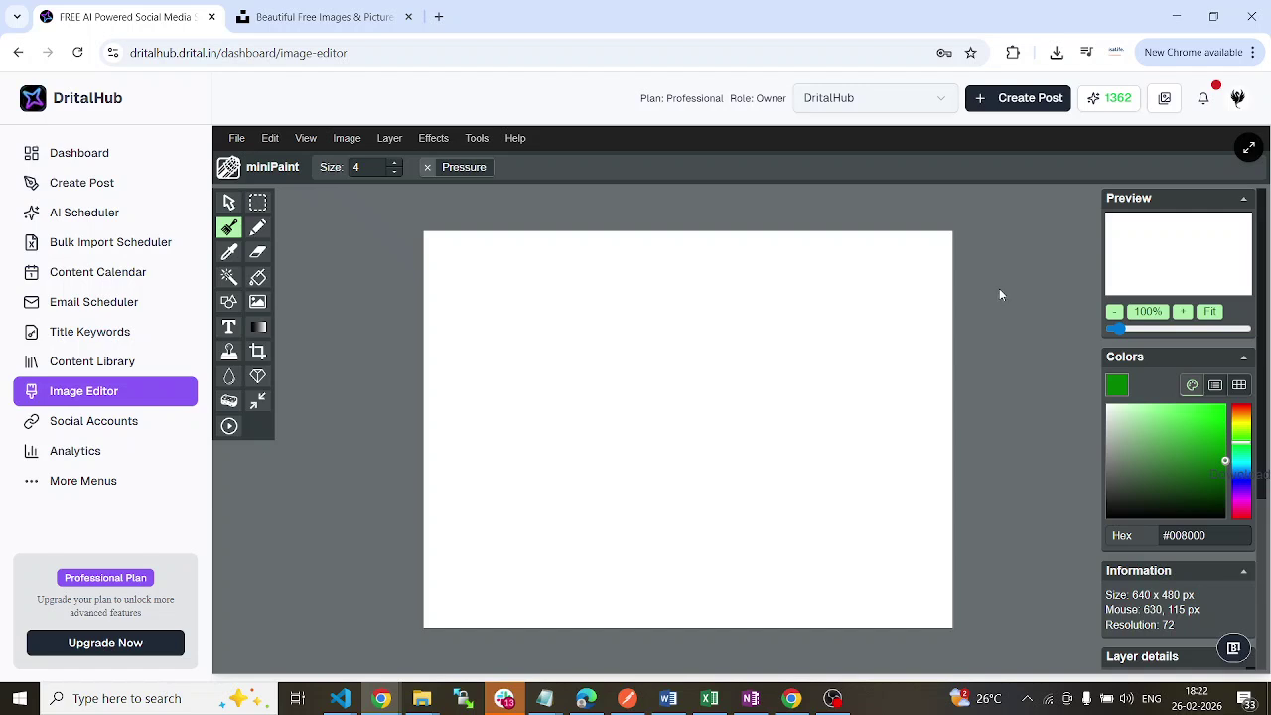
left_click(236, 138)
left_click(284, 169)
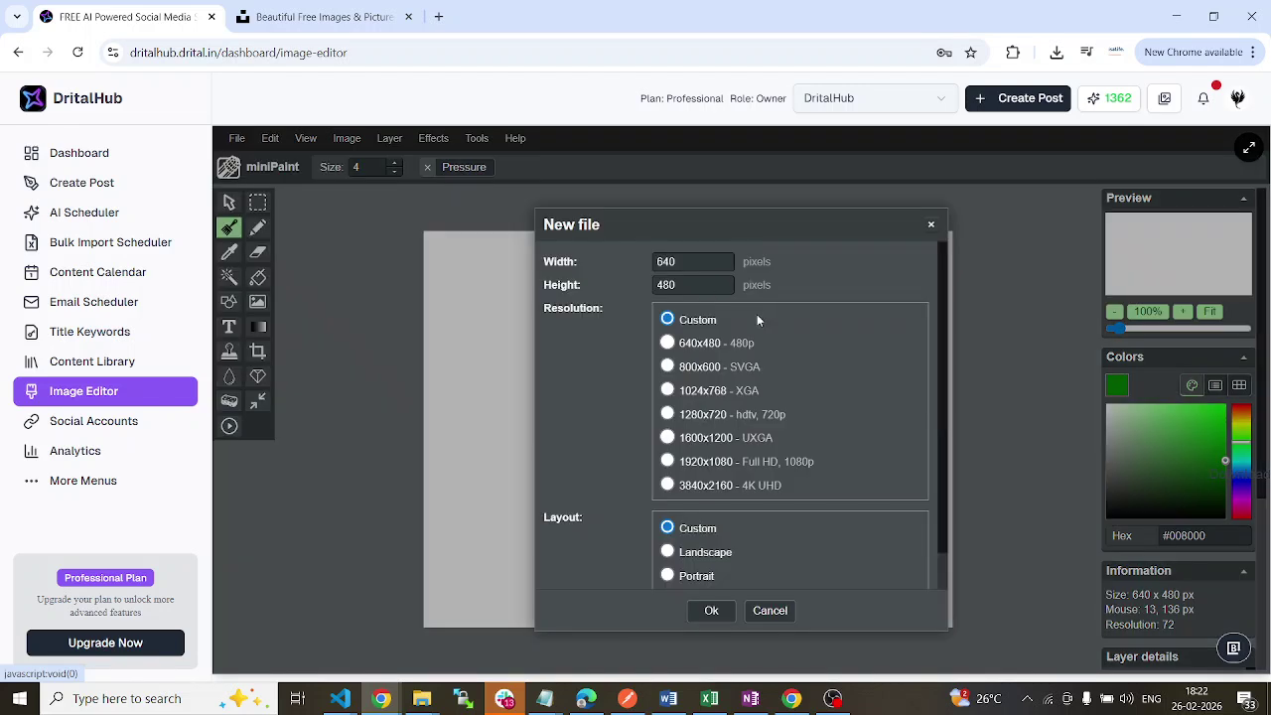
left_click(668, 367)
left_click(711, 611)
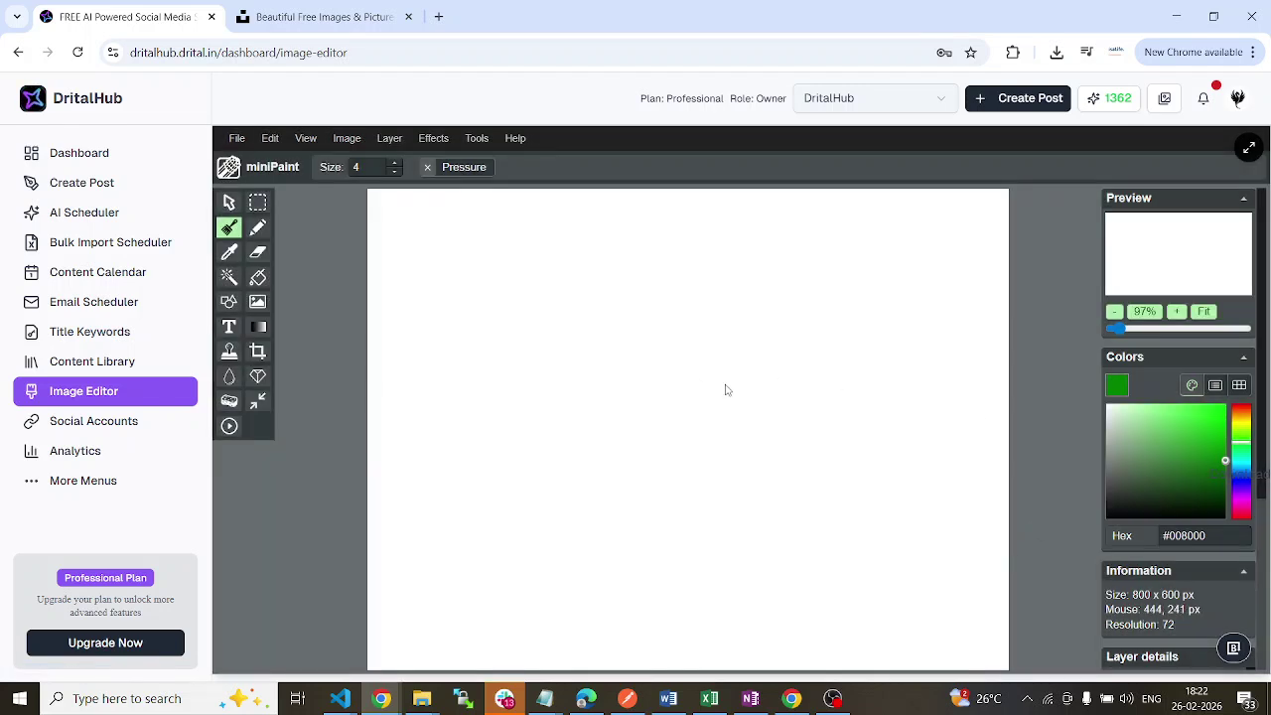
Set the colour to dark magenta #300326 and paint a small dot on the canvas with the size 4 brush
left_click(1215, 497)
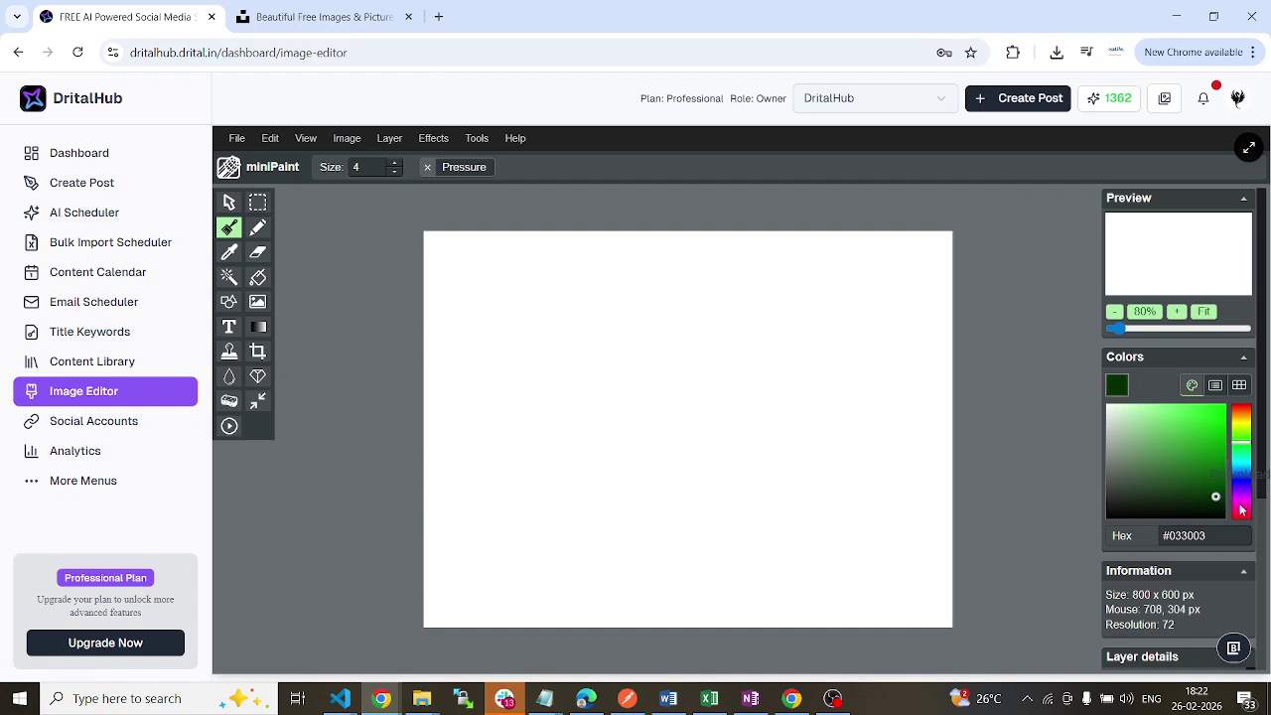
left_click(1242, 504)
left_click(749, 331)
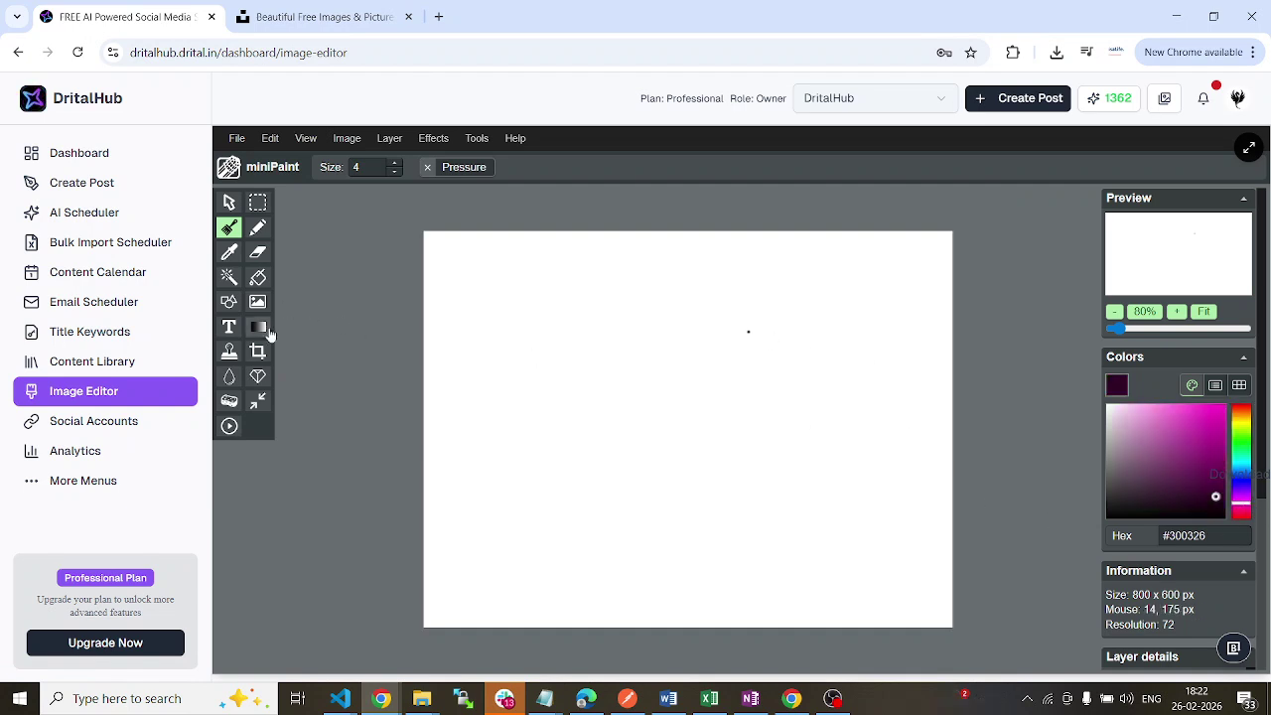
Try to fill the canvas around the brush dot with the Fill tool and check the layer's details and layer list
left_click(260, 277)
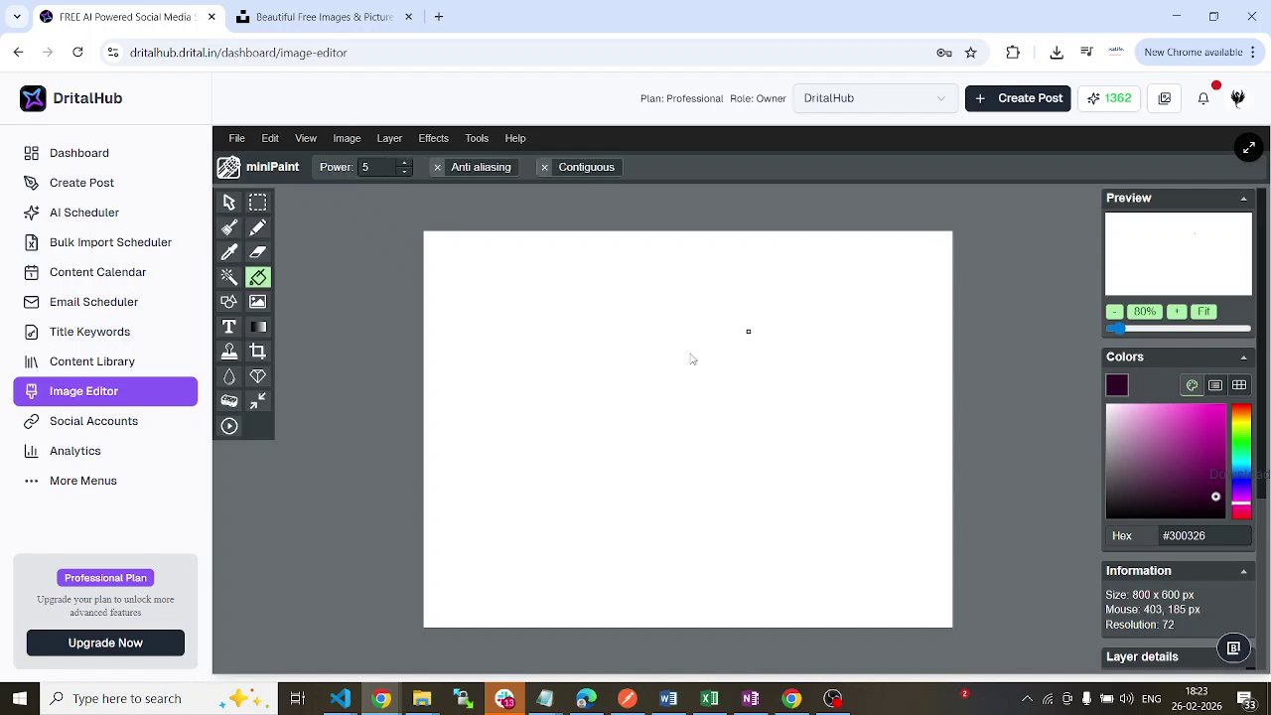
left_click(691, 358)
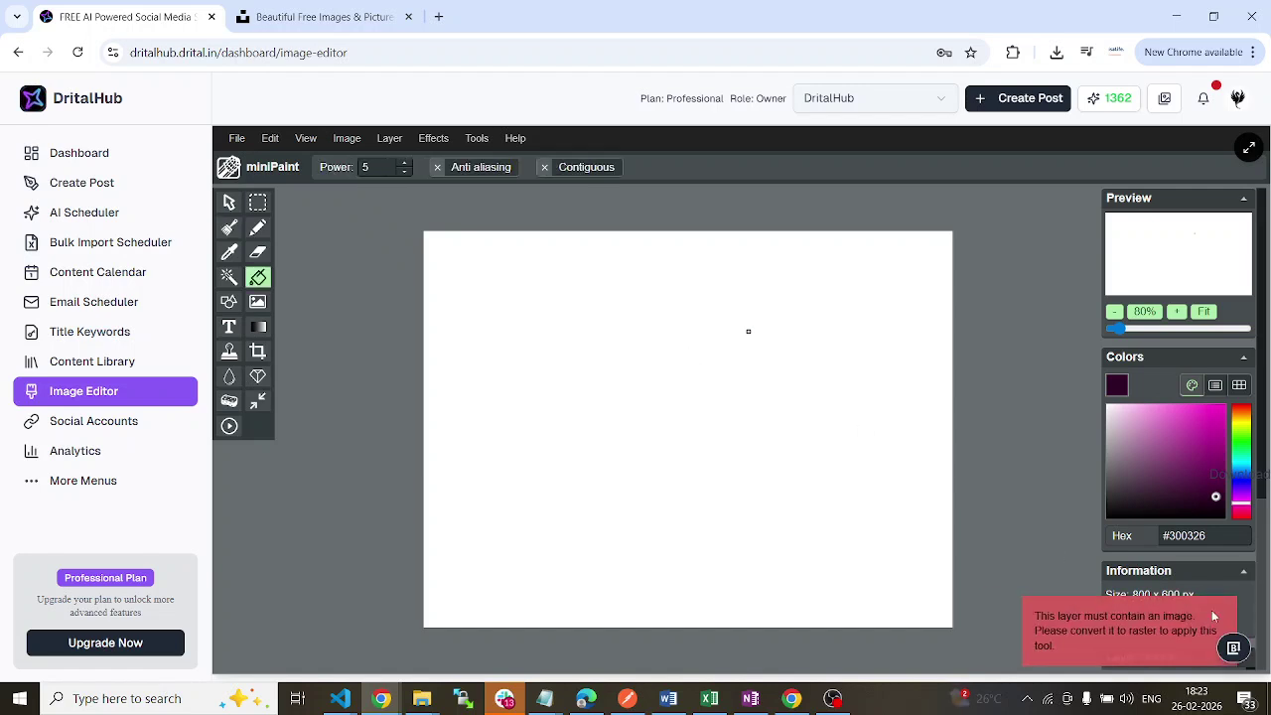
left_click(729, 340)
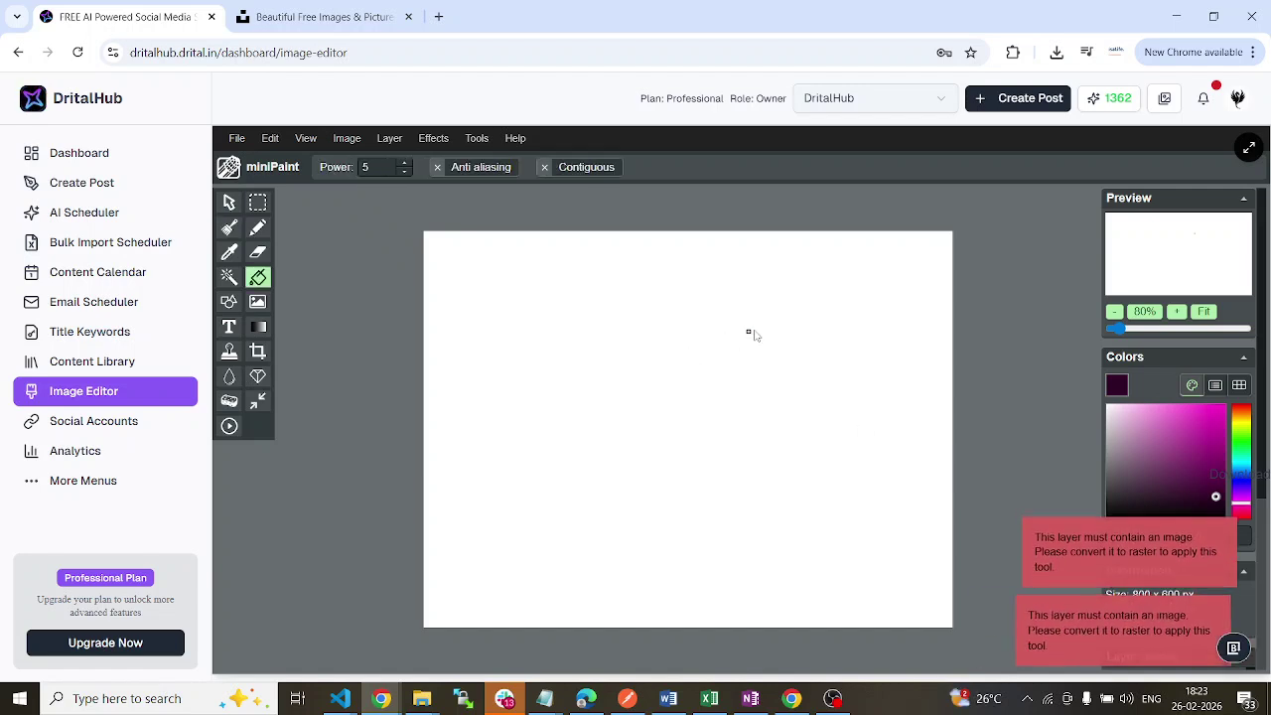
scroll(1228, 526, "down", 3)
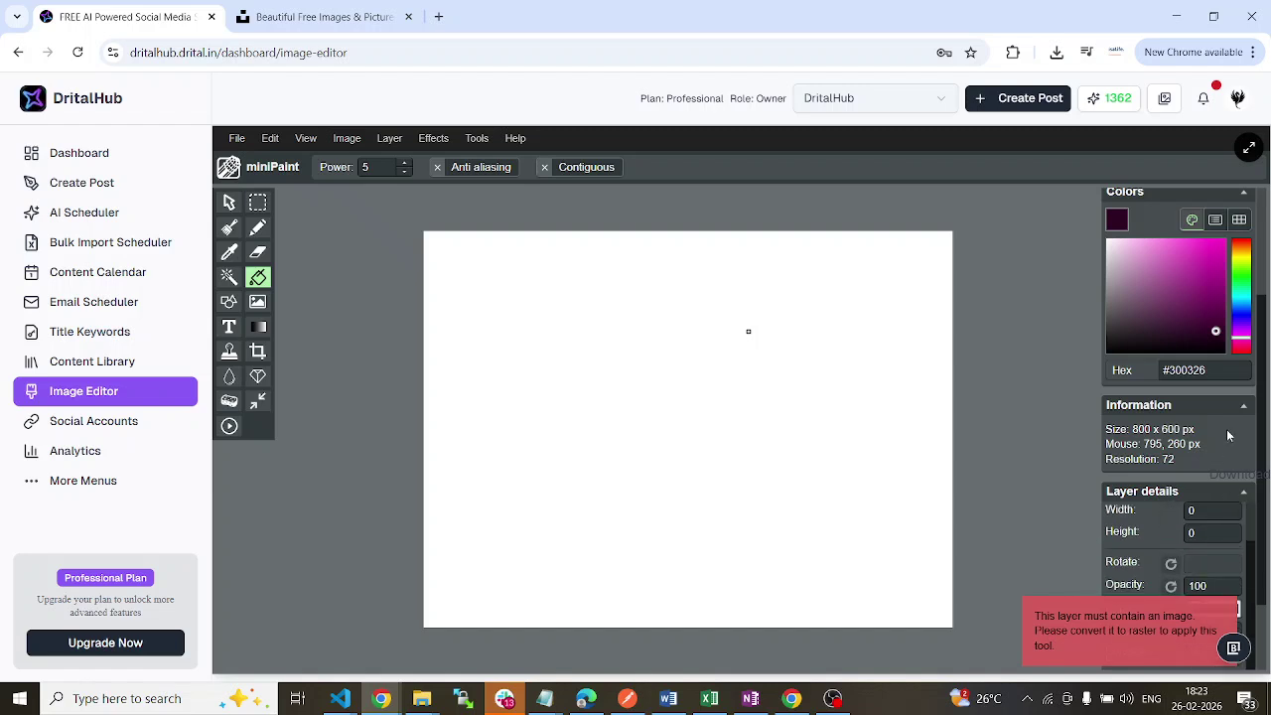
scroll(1231, 427, "down", 2)
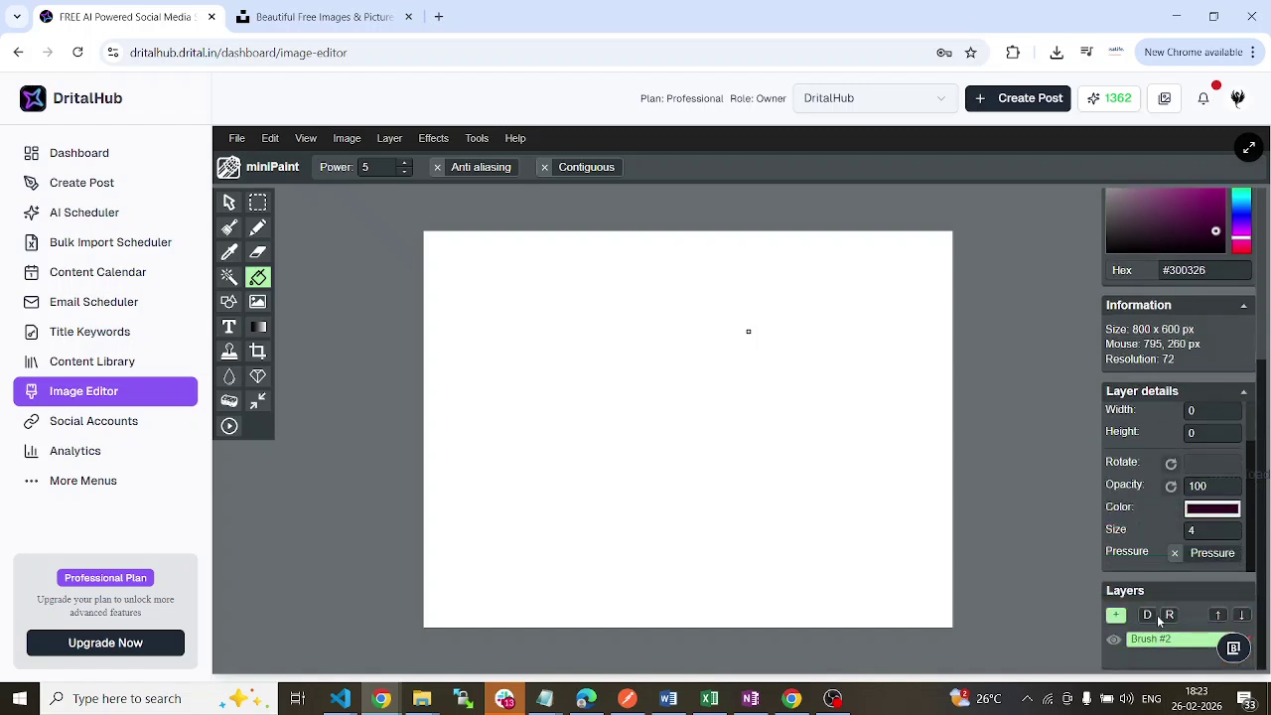
scroll(1158, 606, "up", 5)
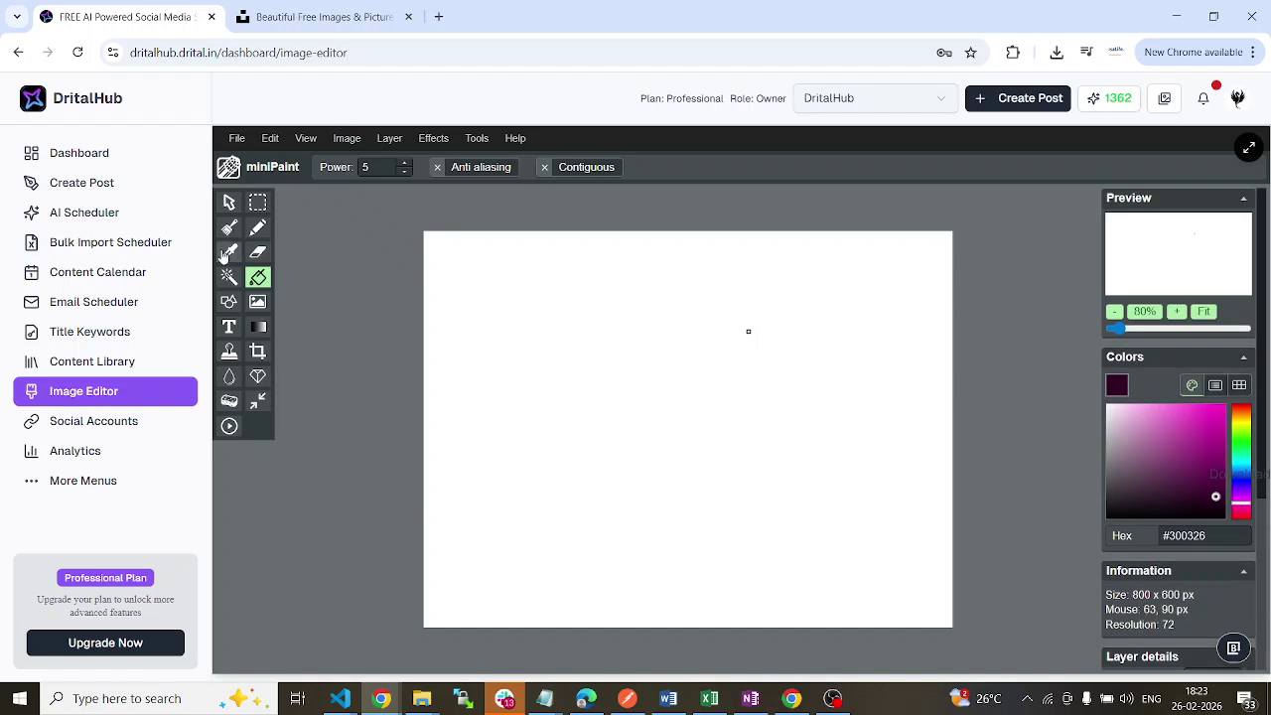
Create a new 640x480 (480p) image and fill its canvas with dark purple #1e0519
left_click(345, 139)
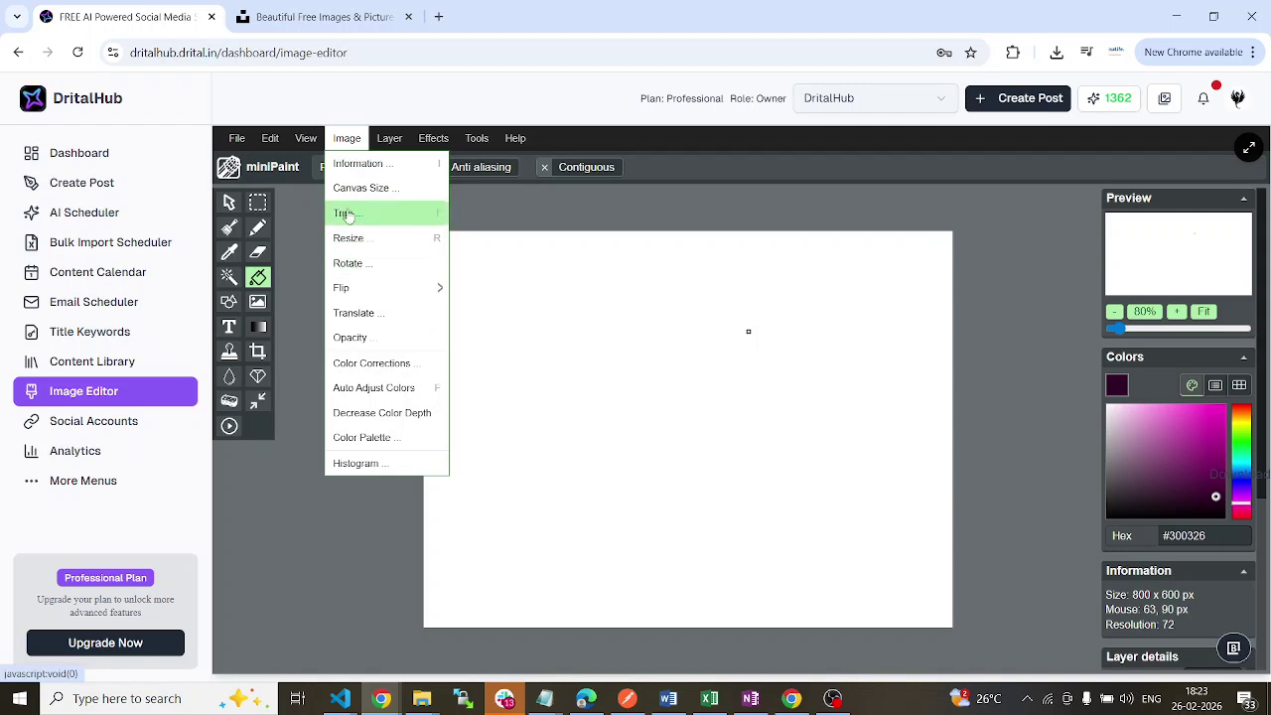
left_click(306, 139)
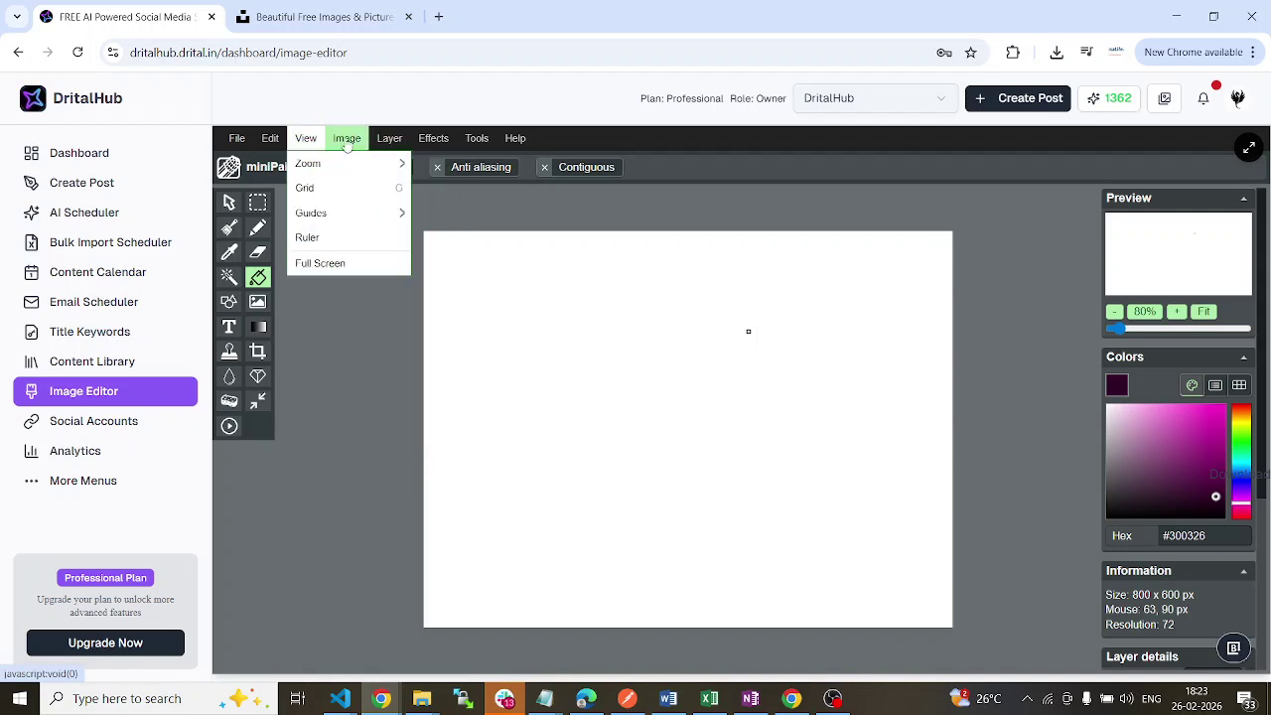
left_click(236, 139)
left_click(239, 164)
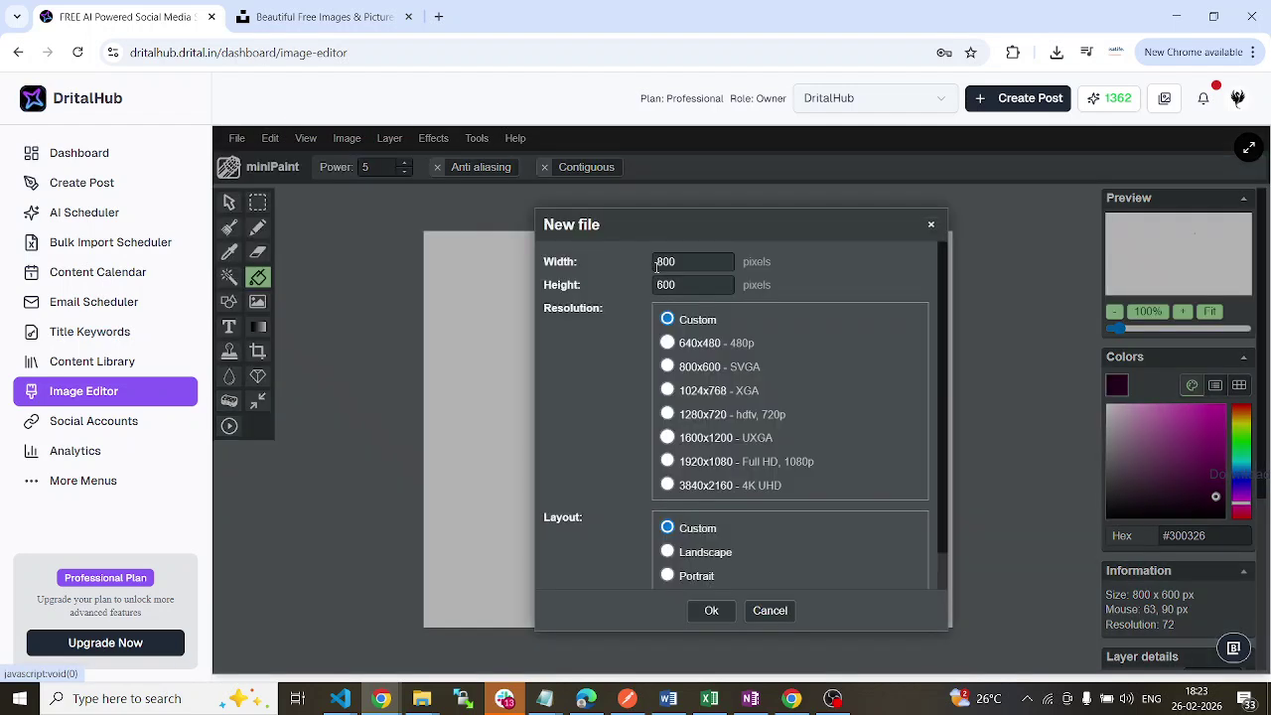
left_click(668, 344)
left_click(713, 612)
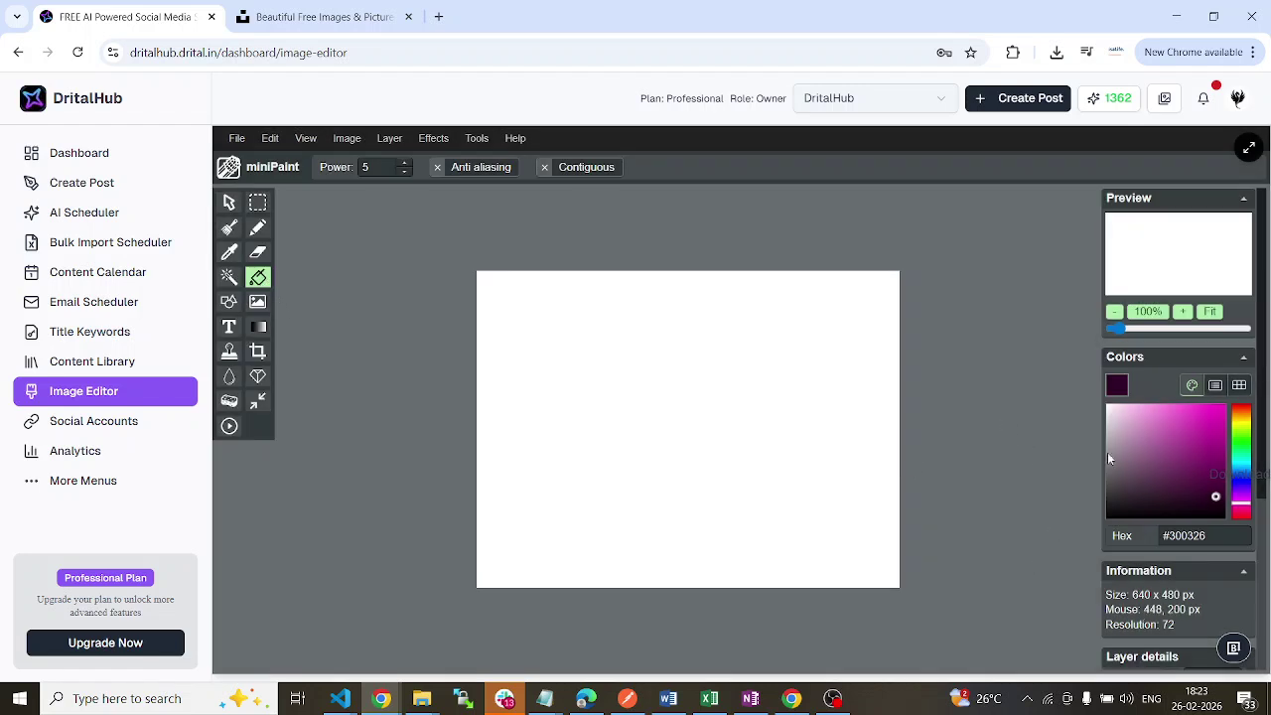
left_click(1205, 505)
left_click(874, 452)
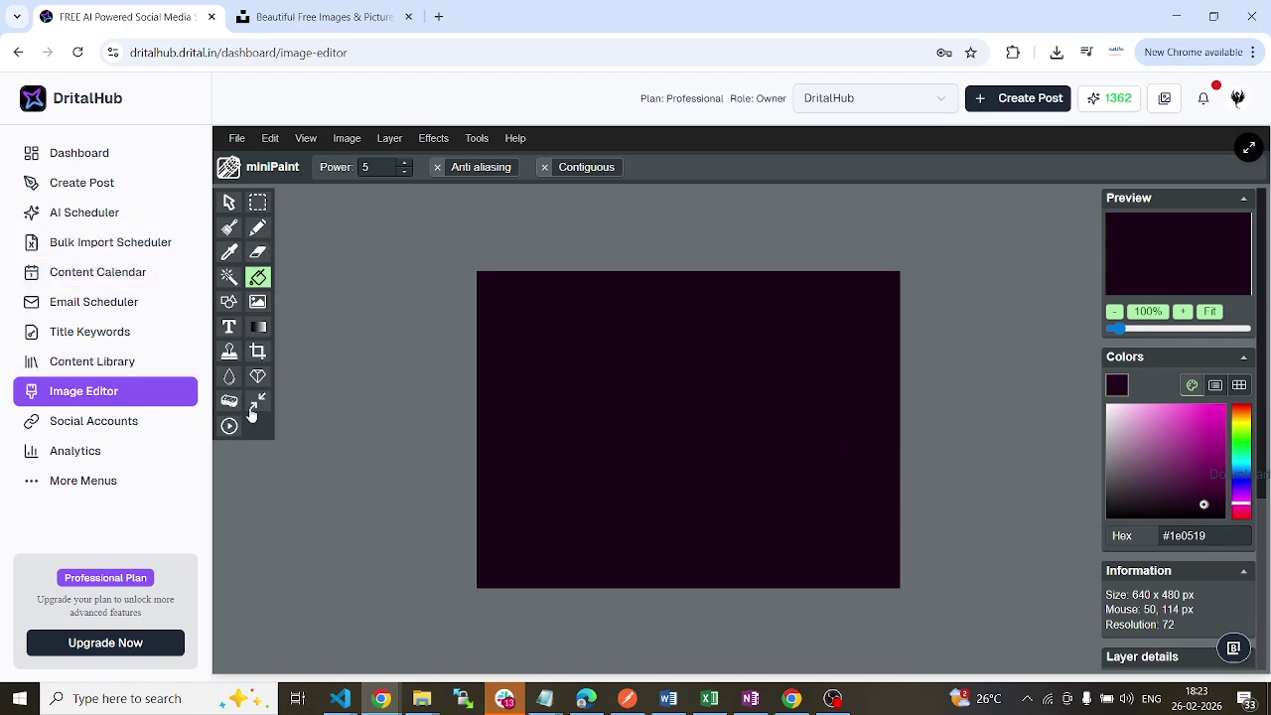
Add the text "DritalHub" near the canvas's upper-left corner
left_click(229, 327)
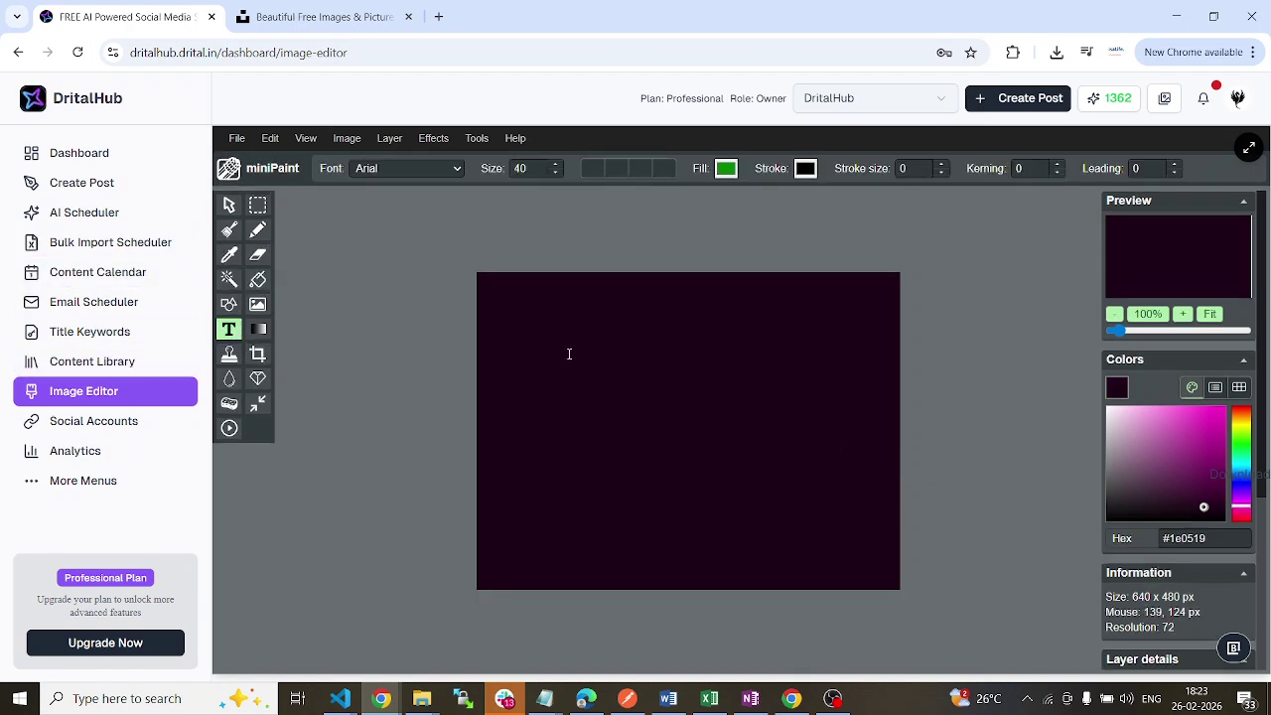
left_click(519, 327)
type("DritalHUb")
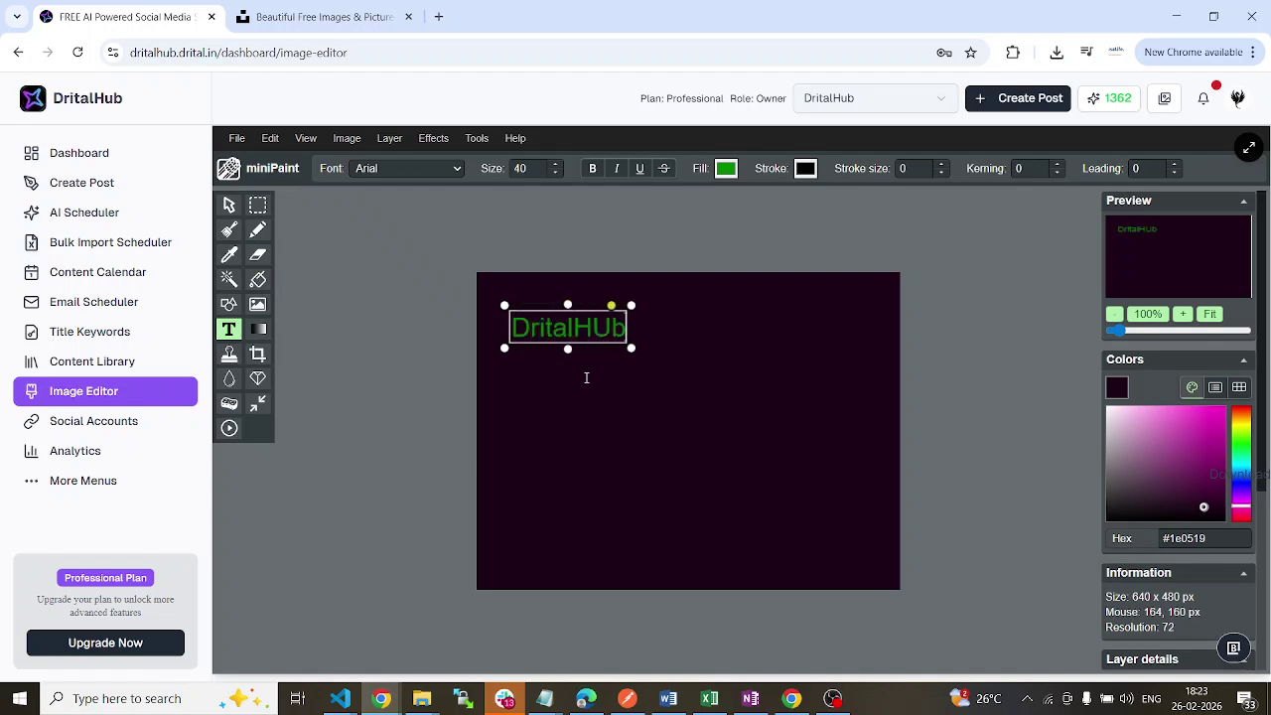
key("BackSpace")
key("BackSpace")
type("ub")
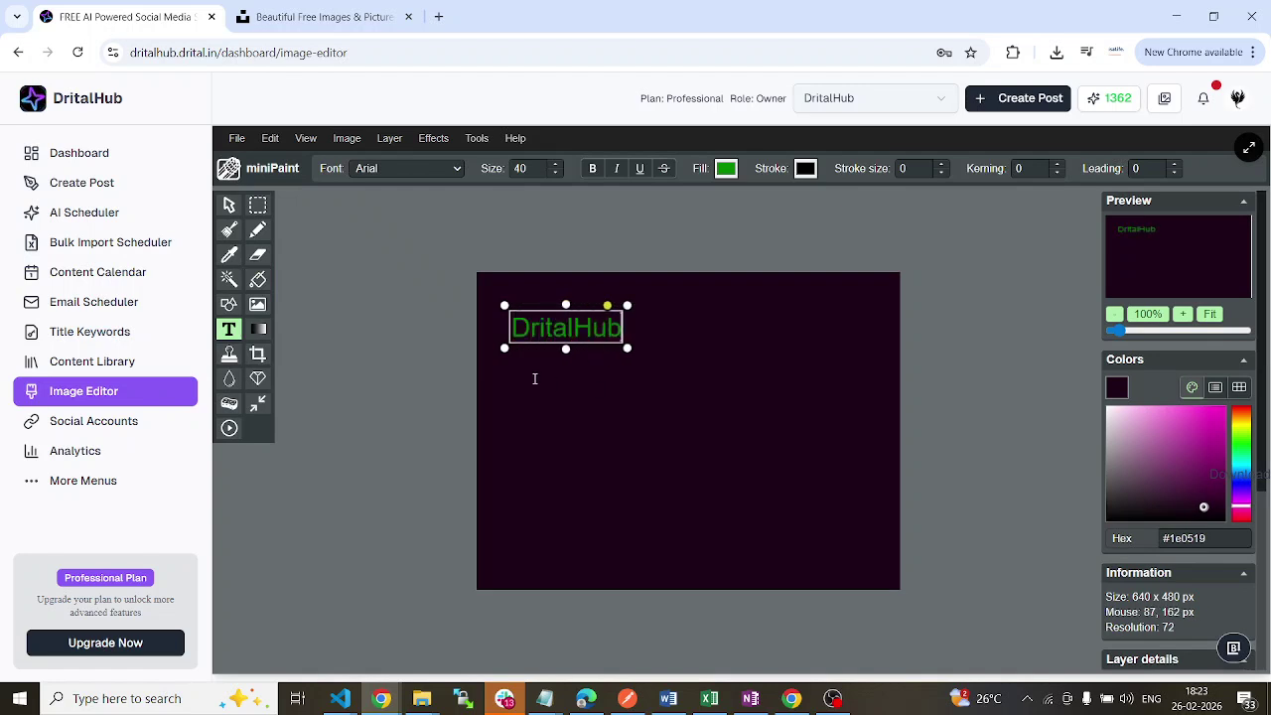
Make the "DritalHub" text bold and set its font size to 80
double_click(547, 327)
left_click(592, 168)
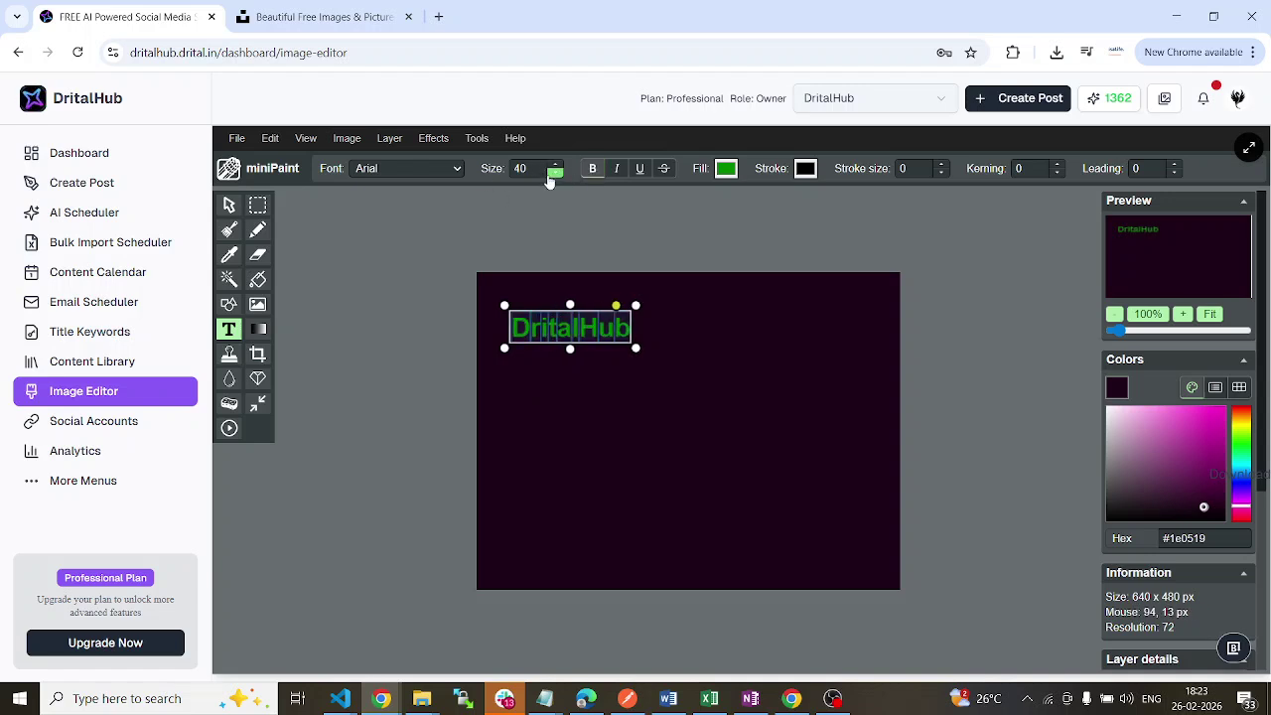
scroll(544, 165, "up", 20)
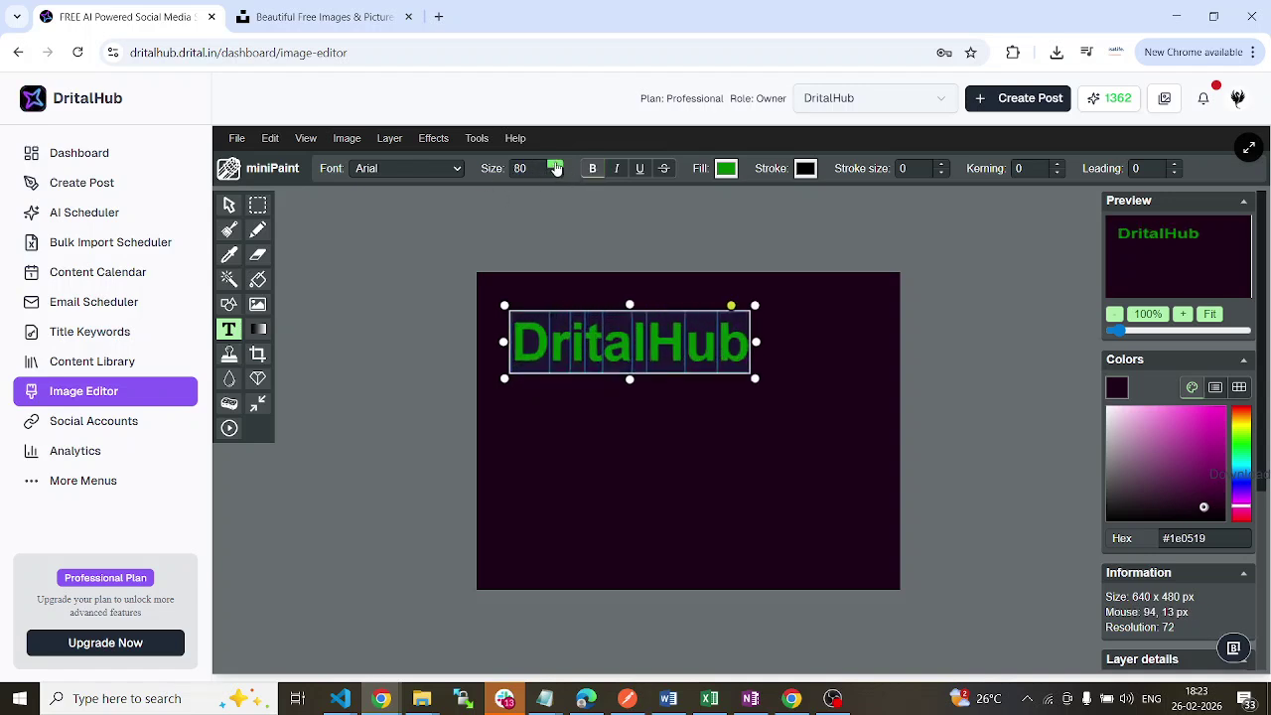
Add the text "FREE Digital Marketing" at font size 40 directly below the "DritalHub" heading
left_click(520, 404)
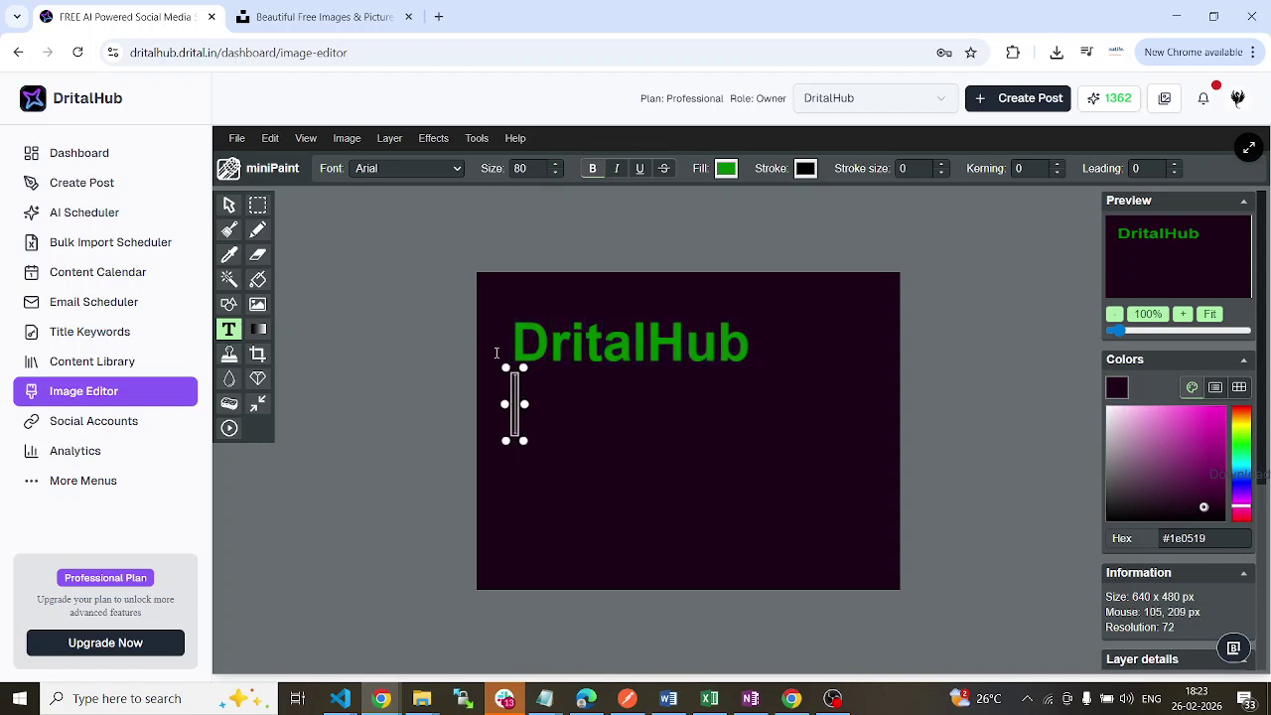
left_click(556, 175)
type("FREE")
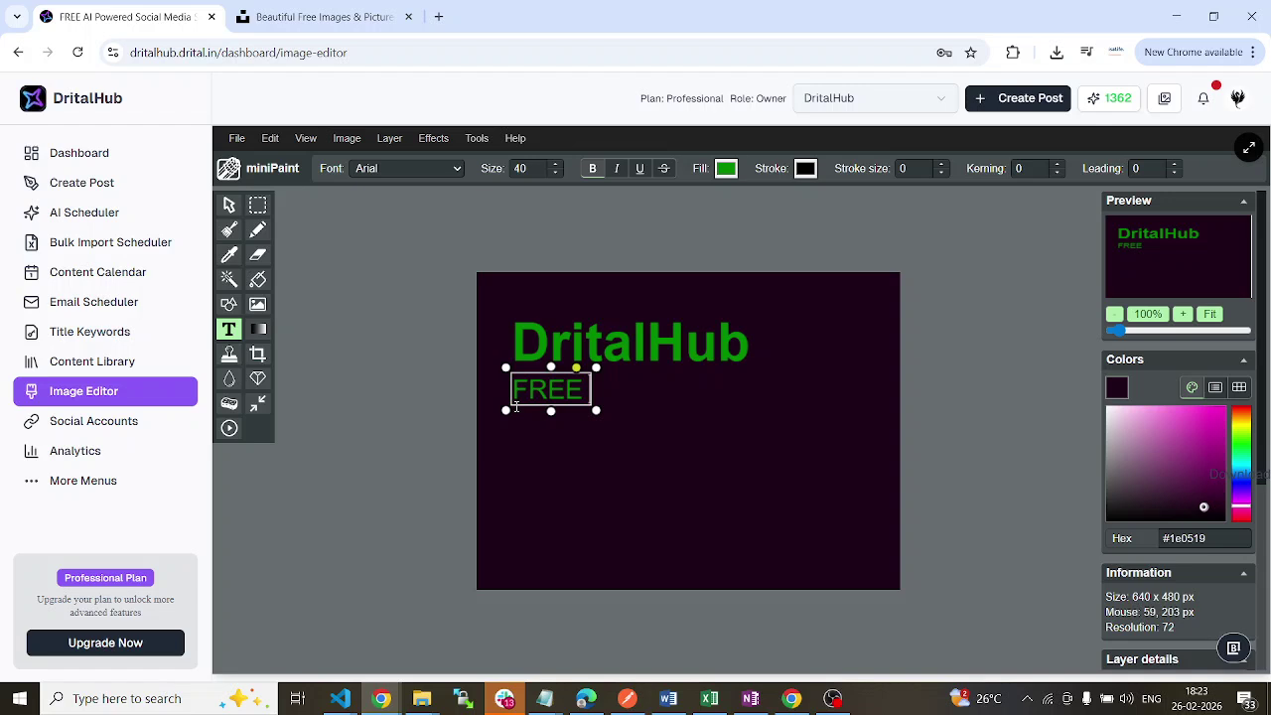
type(" Digital")
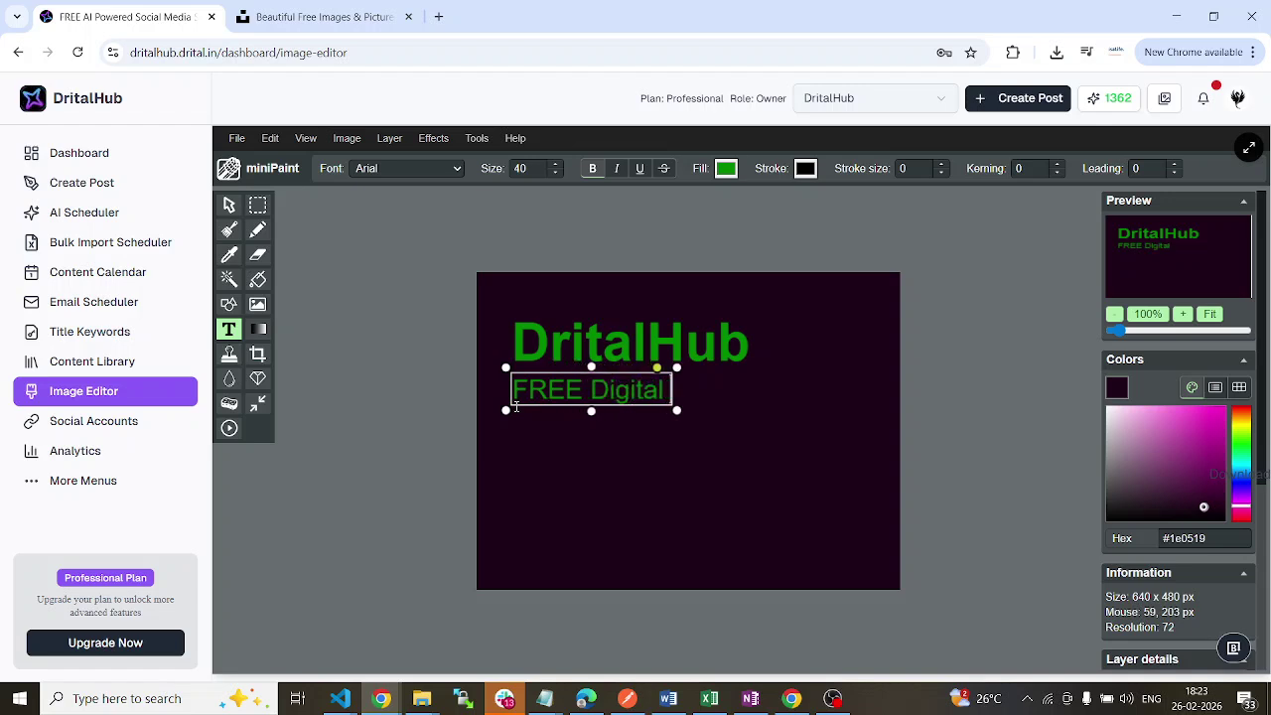
type(" Marketing")
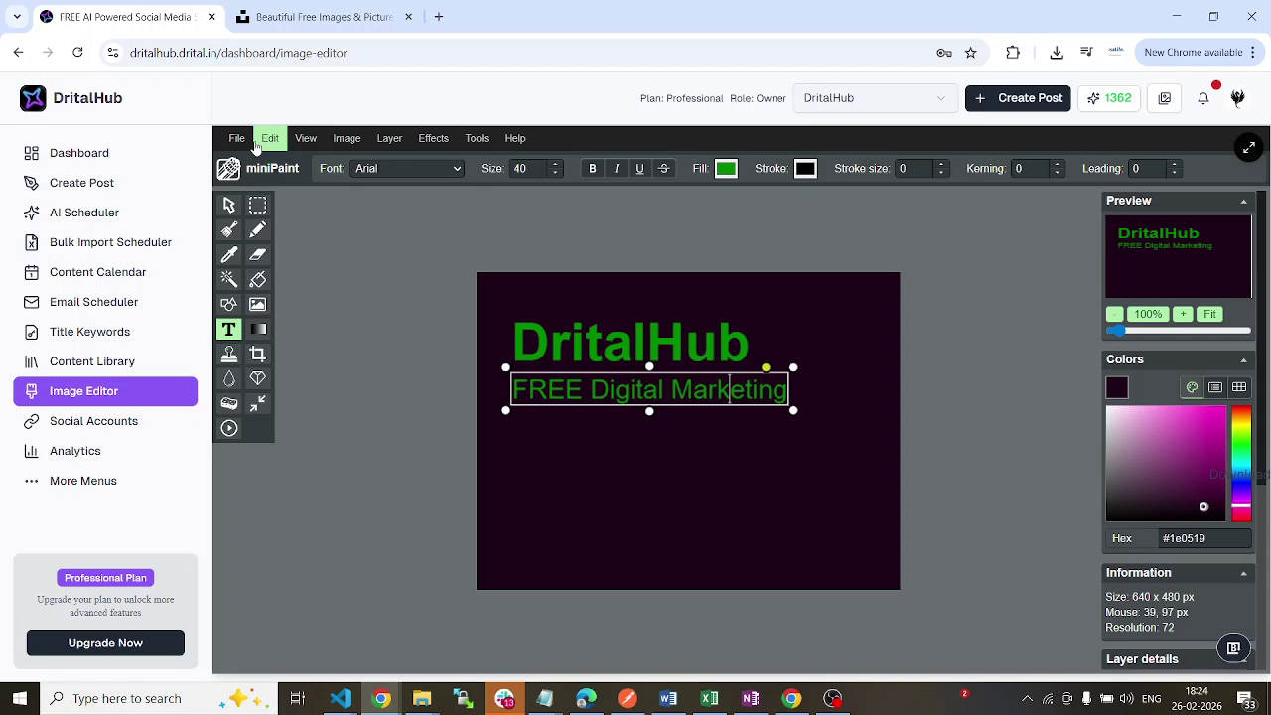
Search the editor's stock images for "phone"
left_click(347, 140)
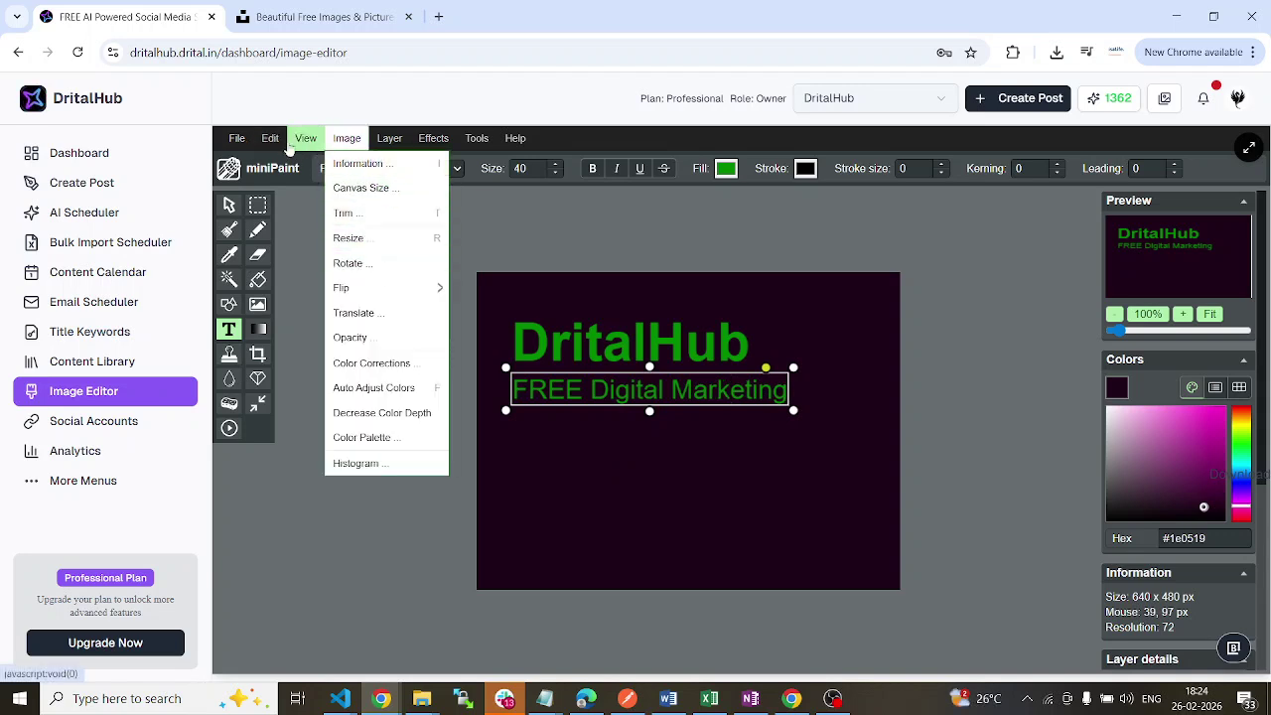
left_click(237, 138)
left_click(285, 220)
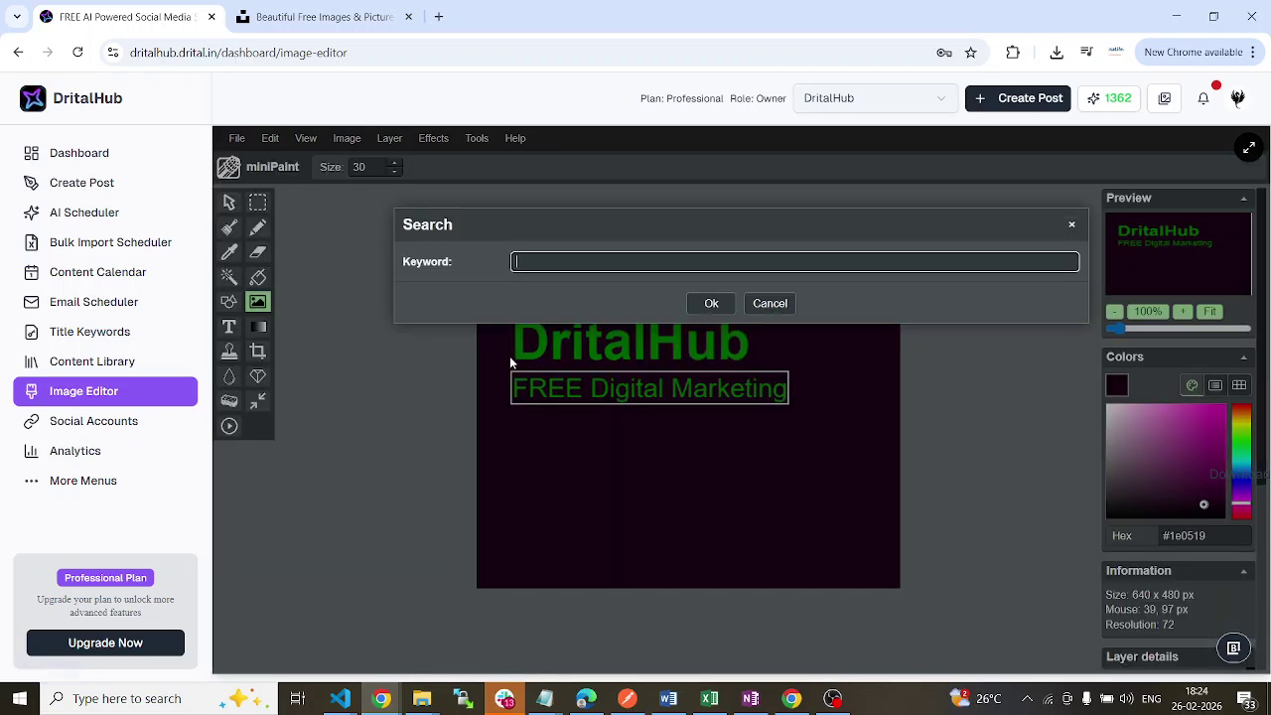
left_click(568, 260)
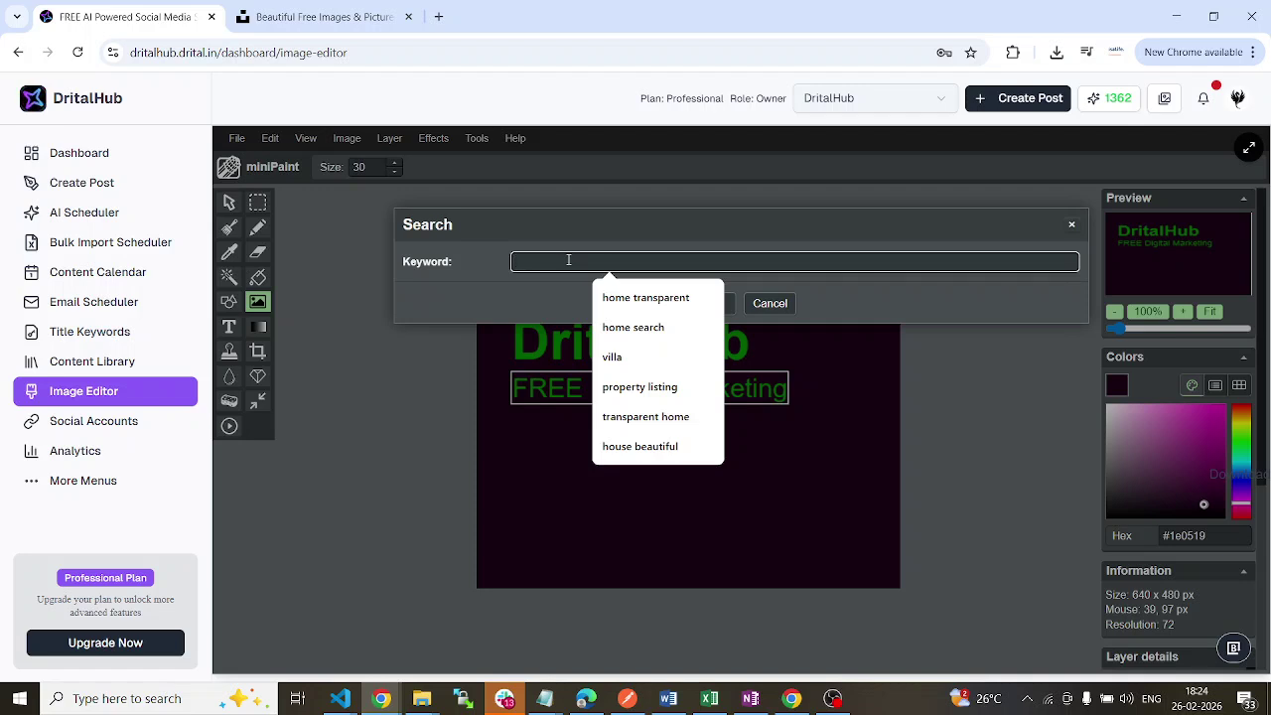
type("phone")
key("Return")
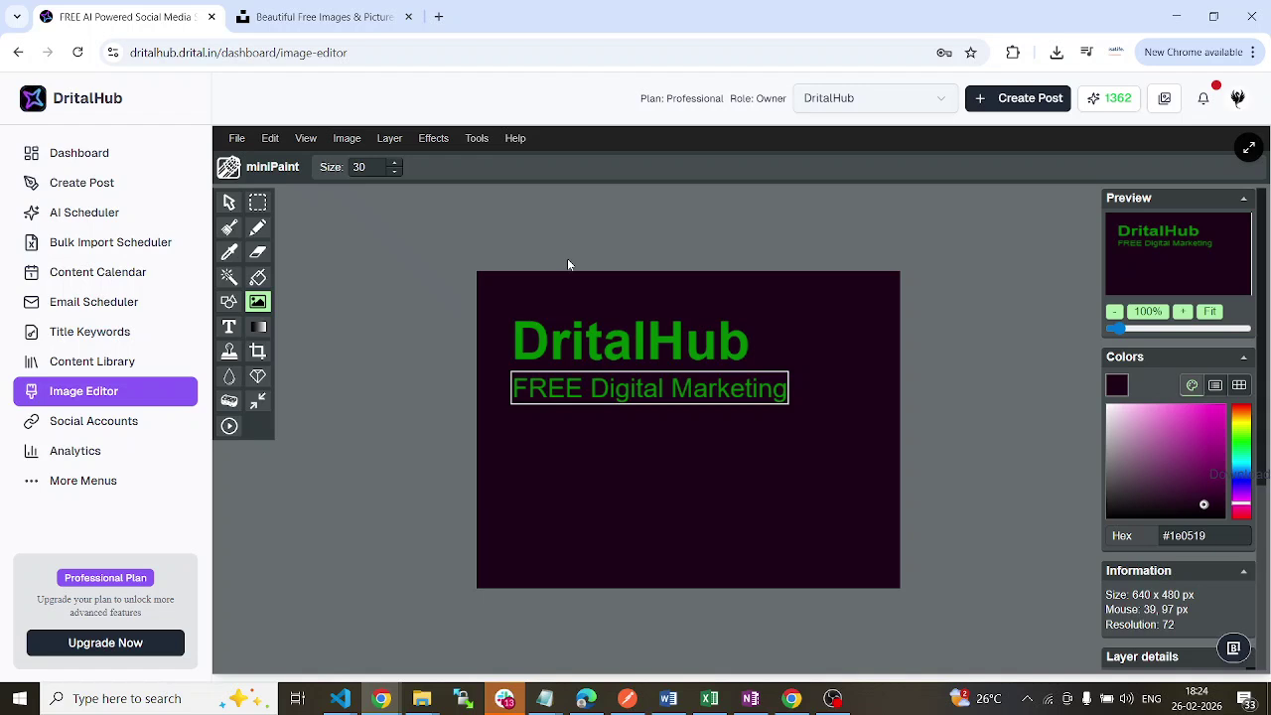
Reopen the image search for "phone" and go to page 2 of the results
left_click(246, 144)
left_click(268, 215)
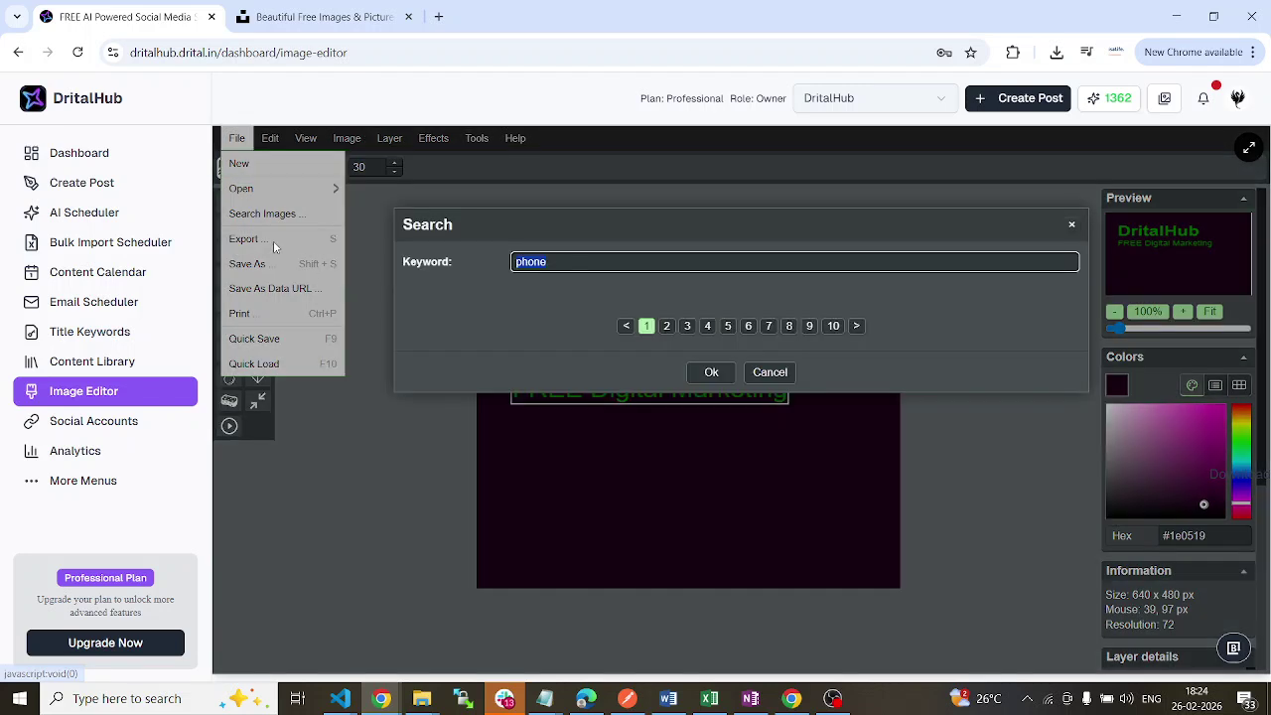
left_click(661, 327)
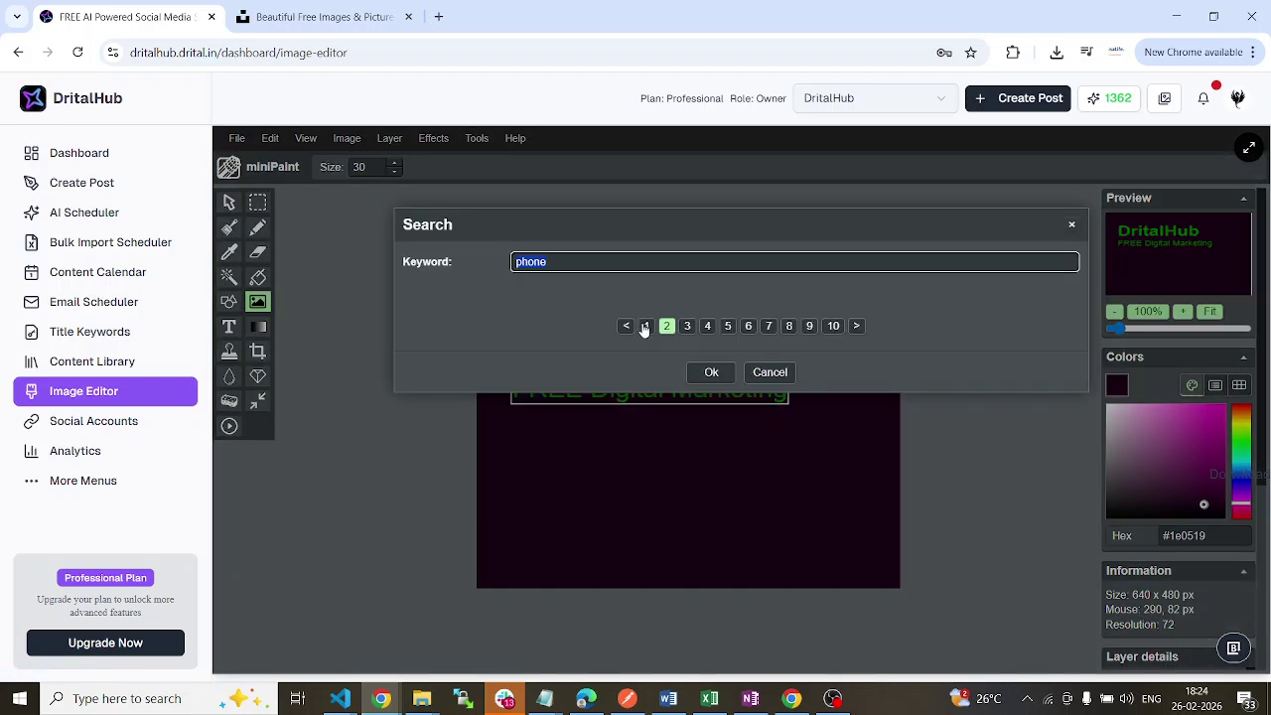
Go to page 1 of the "phone" image results and insert the illustration of two hands holding a phone
left_click(644, 327)
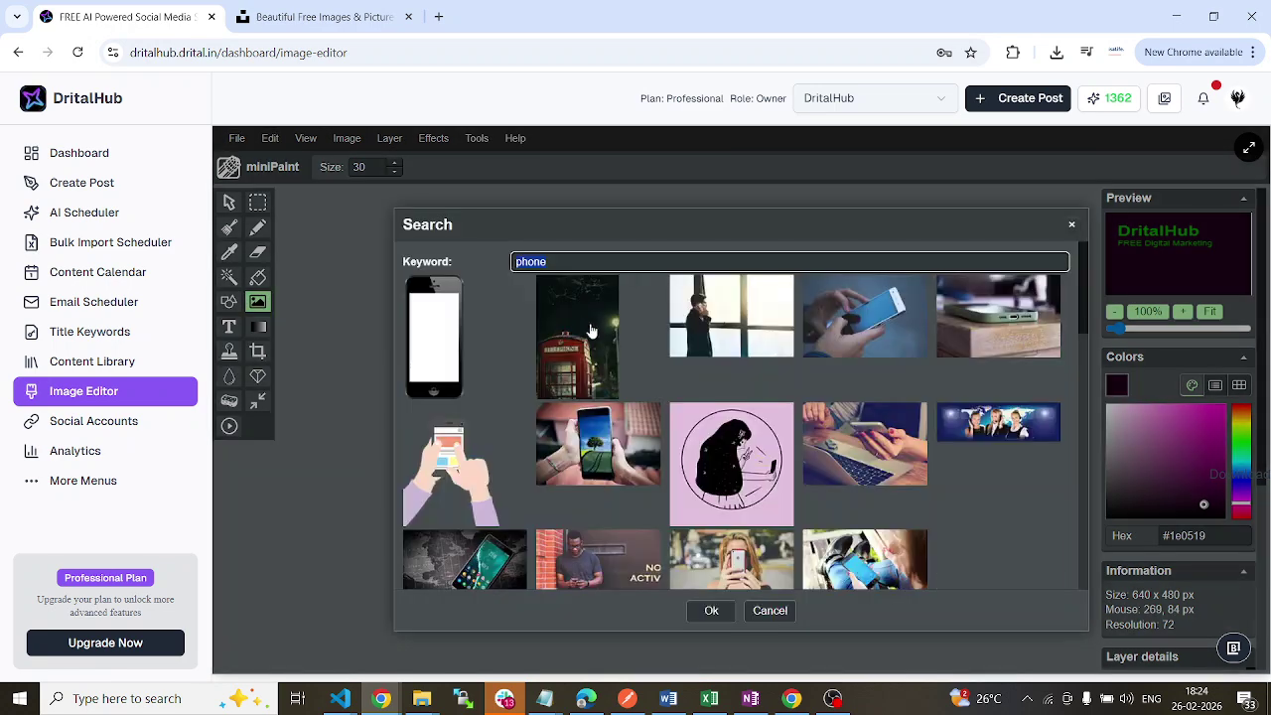
scroll(885, 342, "down", 3)
scroll(595, 328, "up", 2)
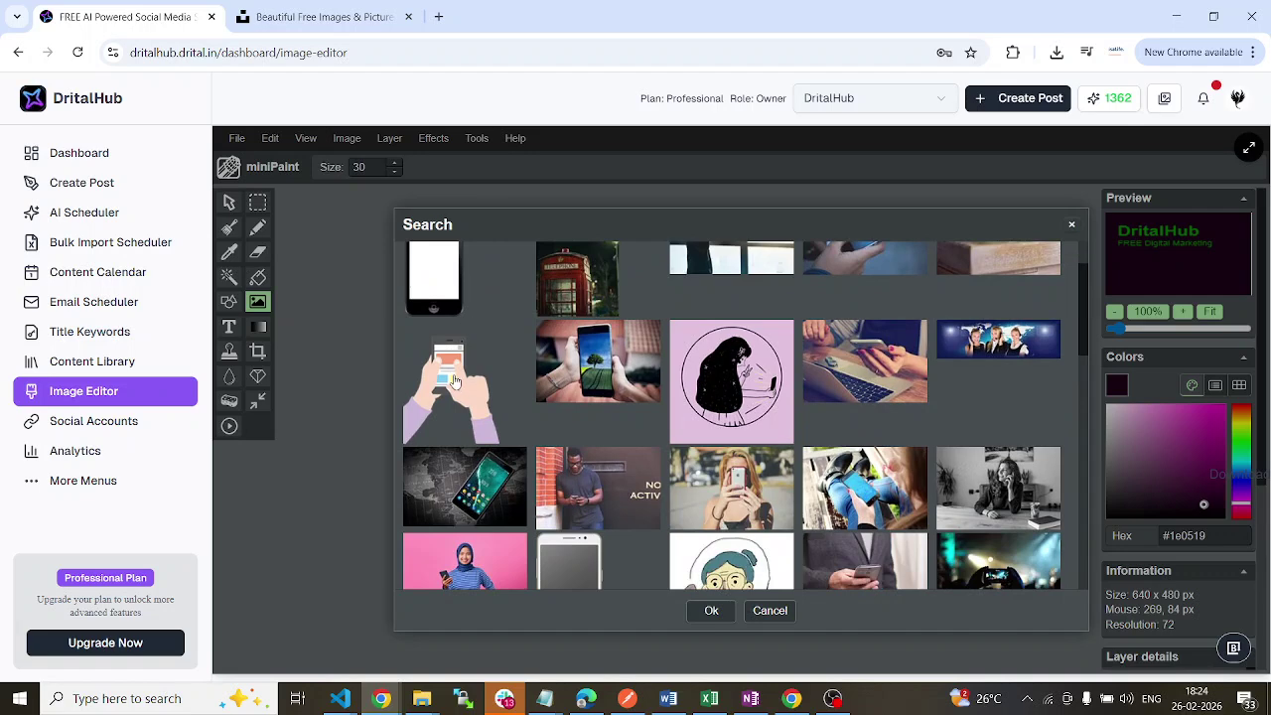
left_click(452, 380)
Shrink the hands-and-phone illustration and place it in the lower-right corner of the canvas, clear of both text lines
left_click_drag(872, 509, 832, 413)
left_click_drag(849, 662, 1019, 506)
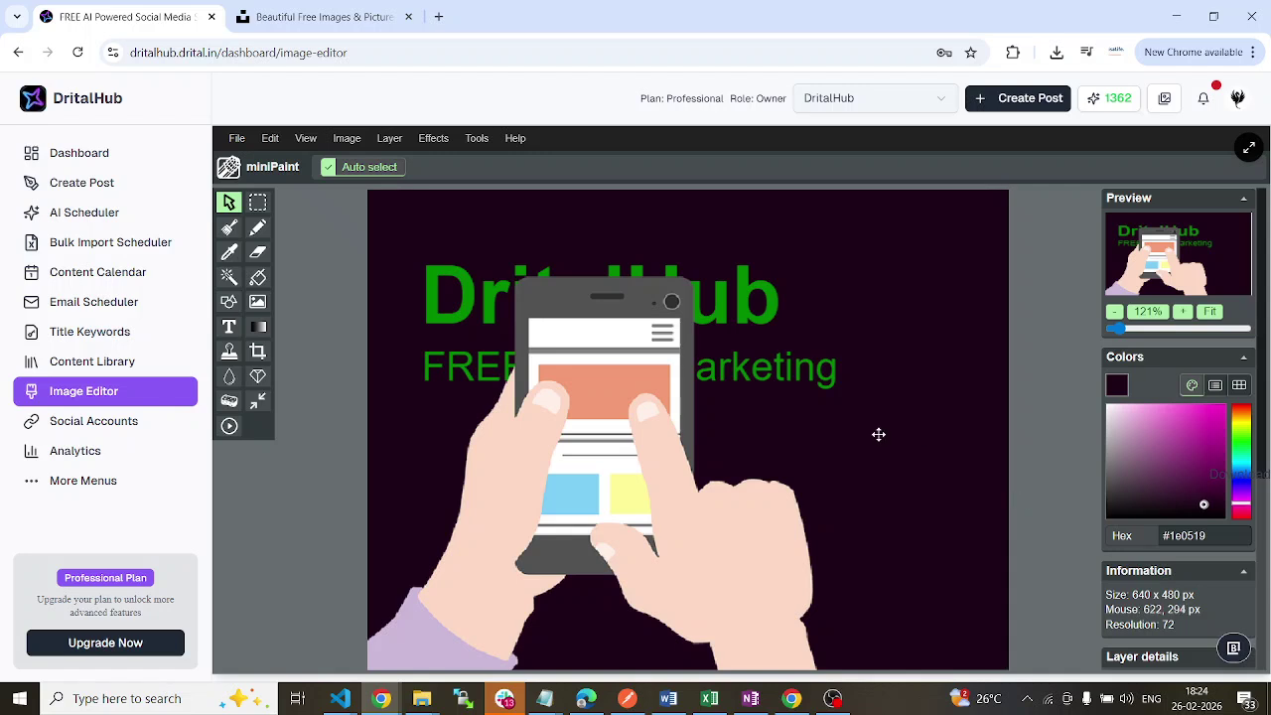
left_click(643, 368)
left_click_drag(870, 191, 617, 593)
left_click_drag(482, 573, 534, 466)
left_click_drag(680, 393, 575, 521)
left_click_drag(487, 558, 884, 494)
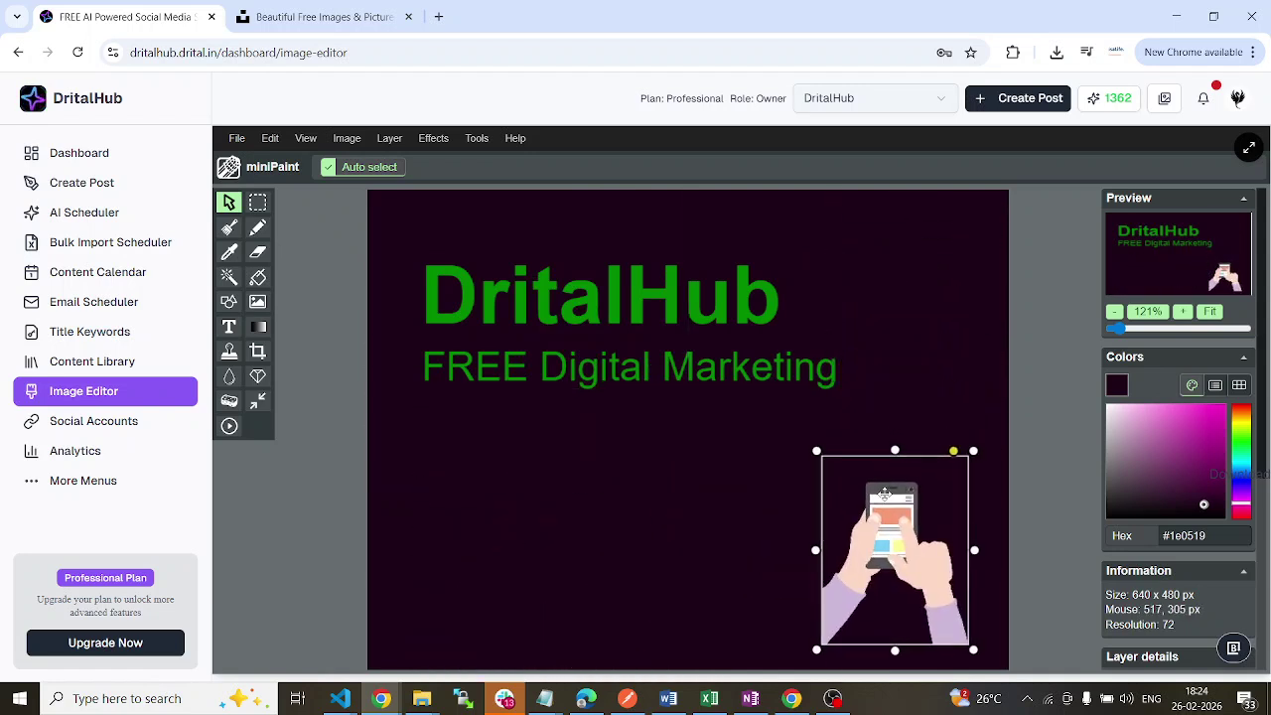
left_click(585, 477)
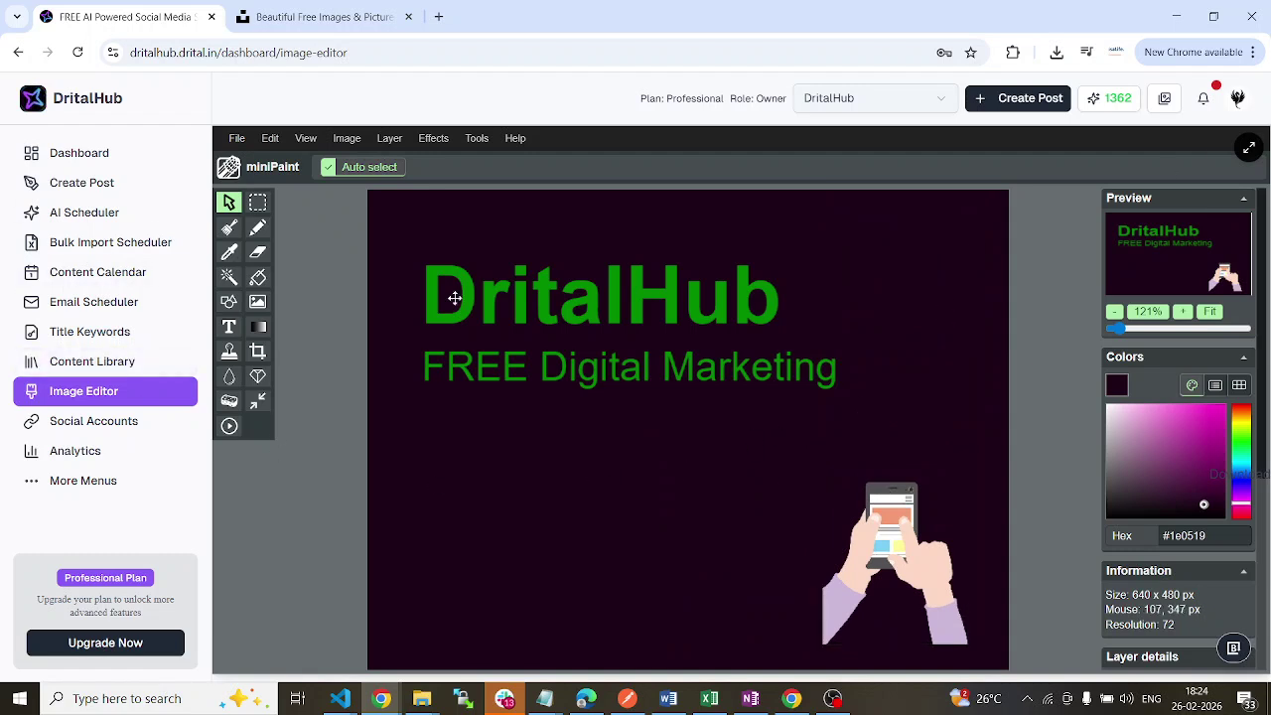
View the editor's option for opening an image file from the computer, and close the file picker without choosing a file
left_click(237, 138)
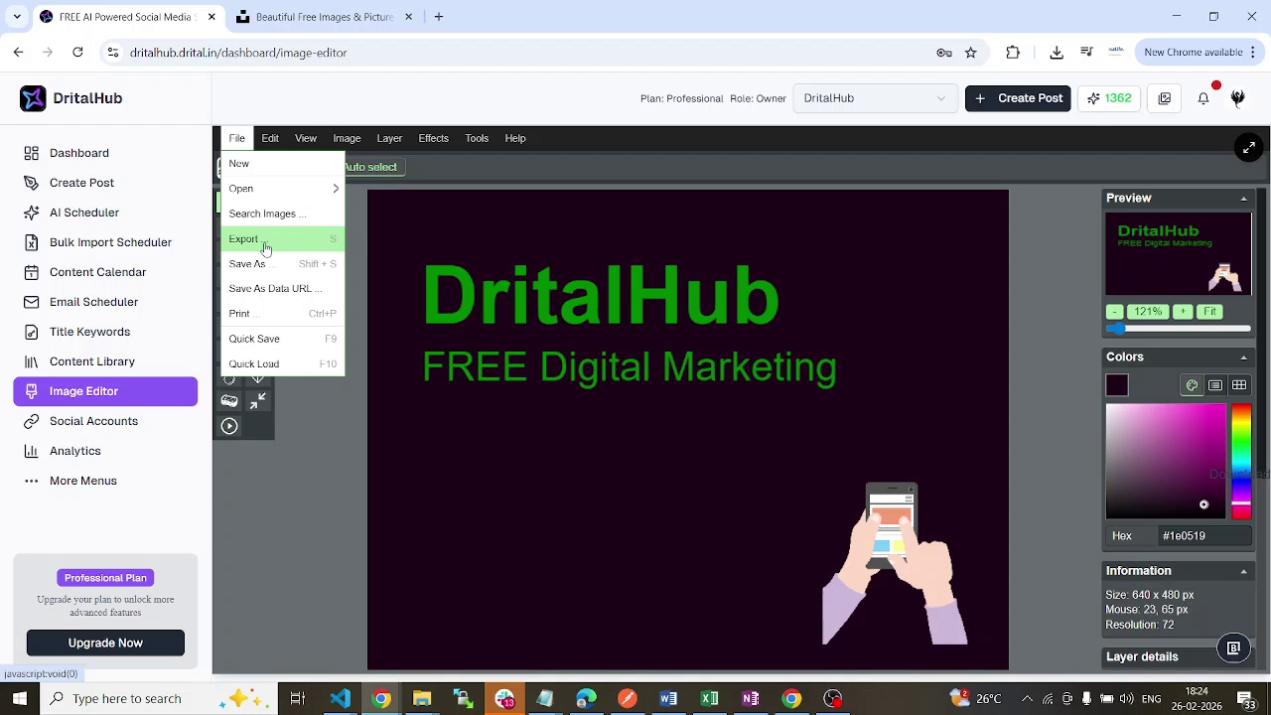
left_click(256, 192)
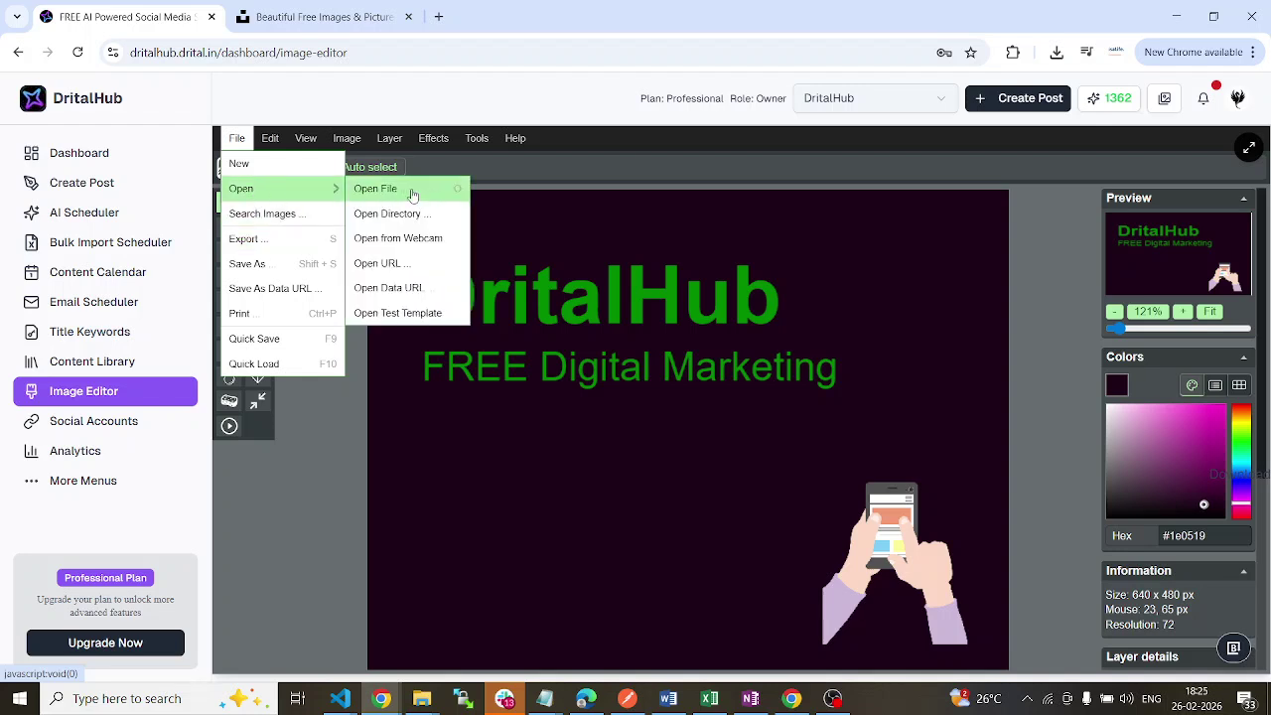
left_click(415, 191)
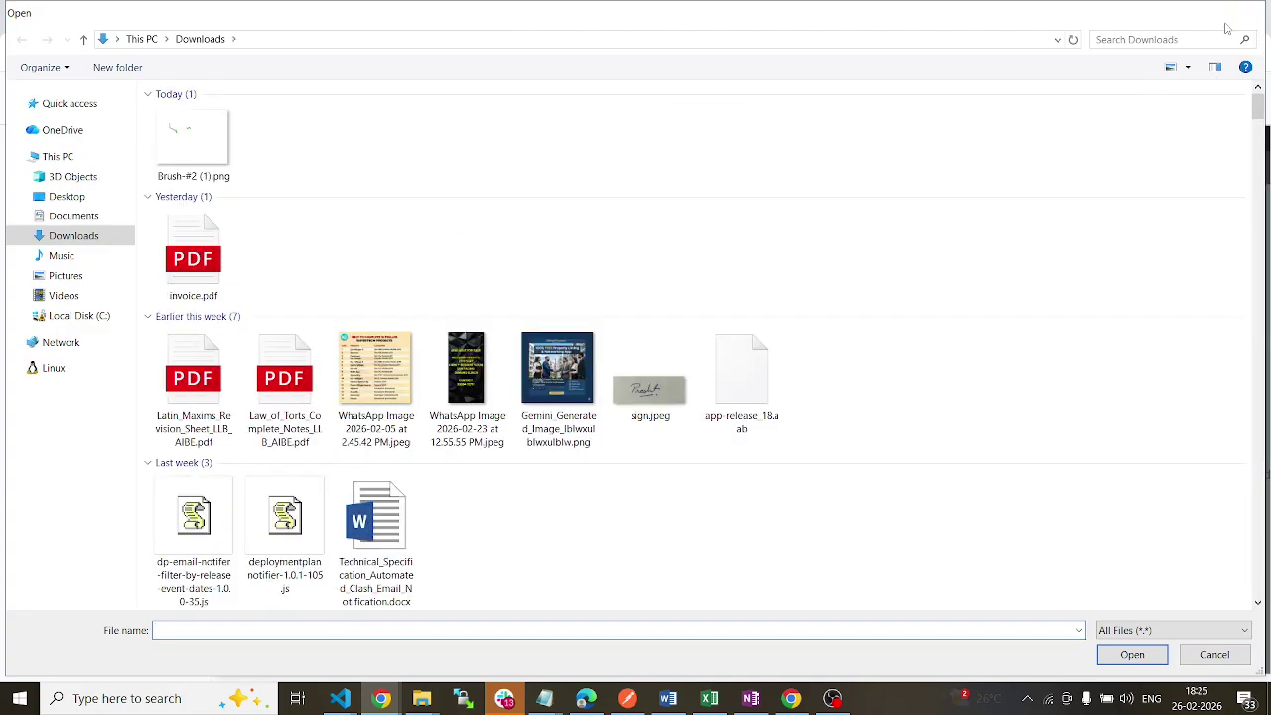
left_click(1253, 13)
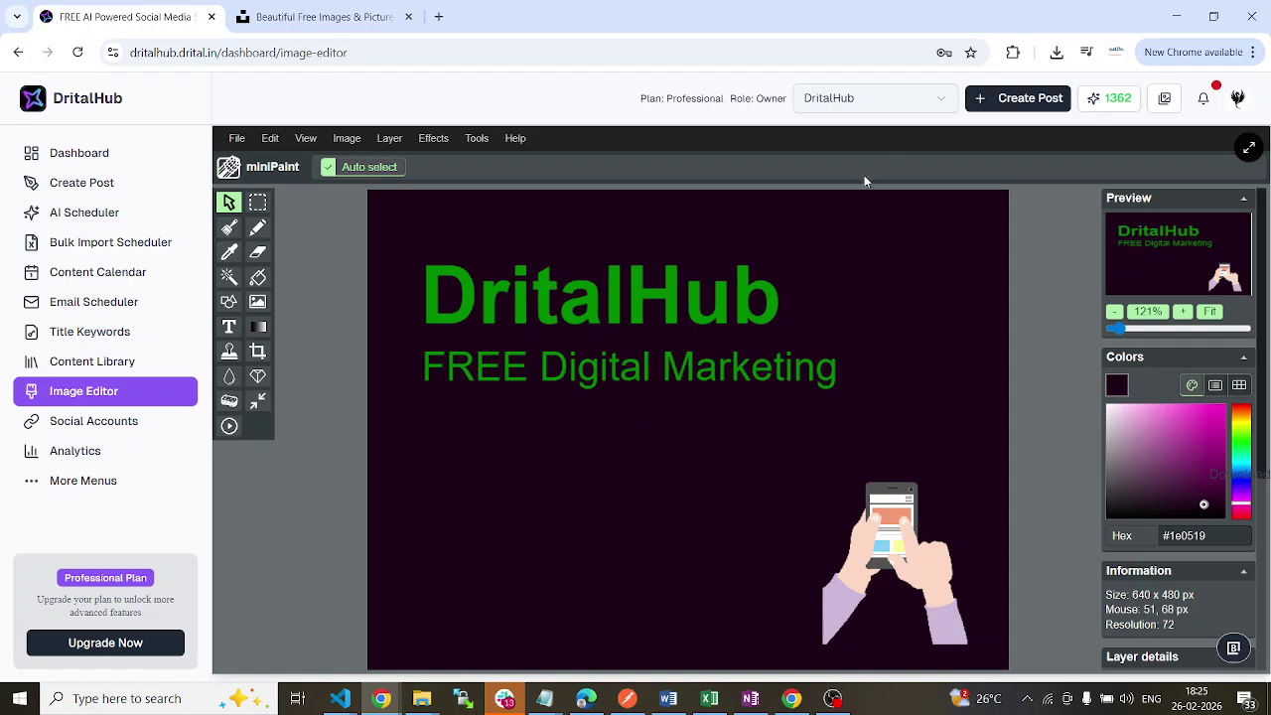
Export the graphic with all layers as a JPG named "Fill" at quality 90
left_click(238, 138)
left_click(276, 240)
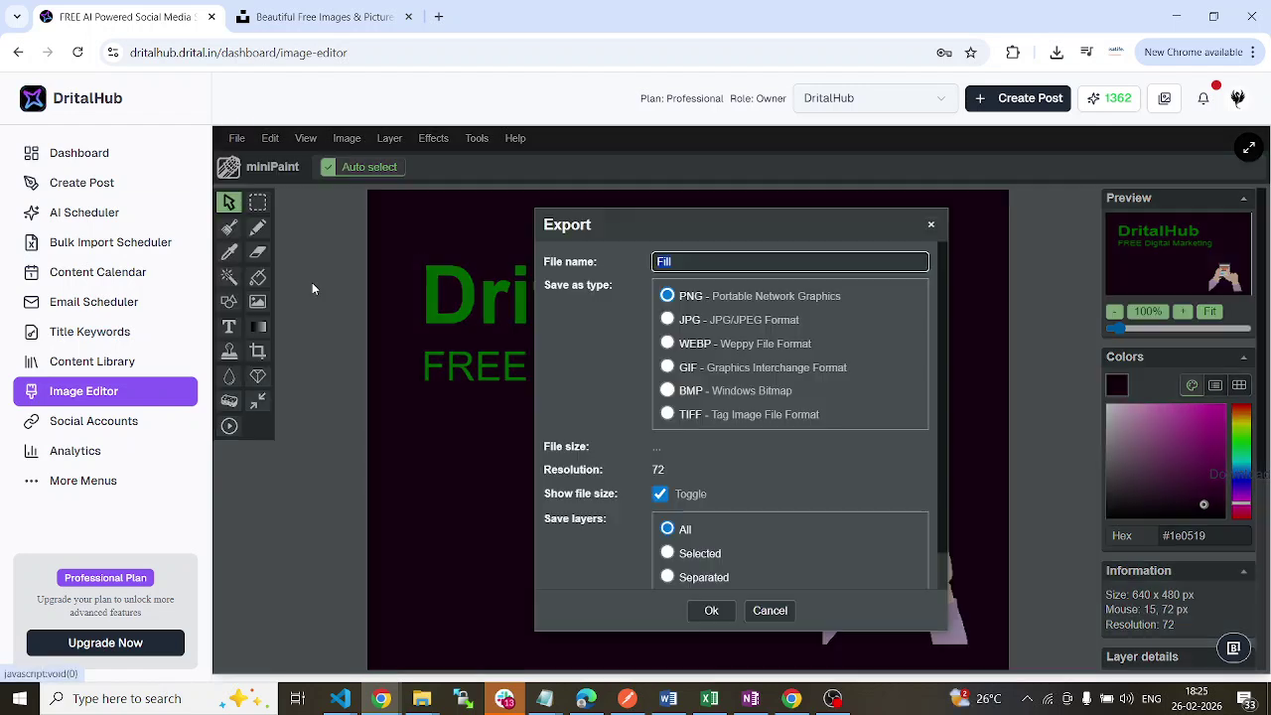
left_click(668, 319)
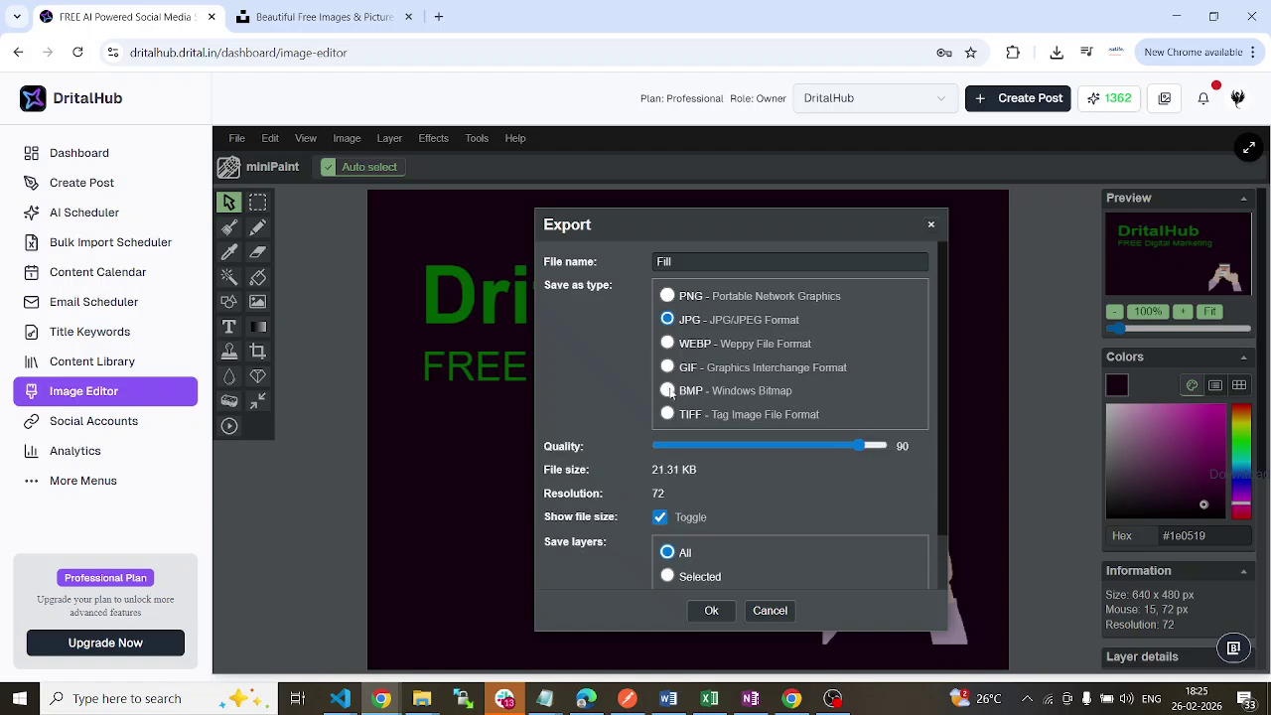
left_click(713, 611)
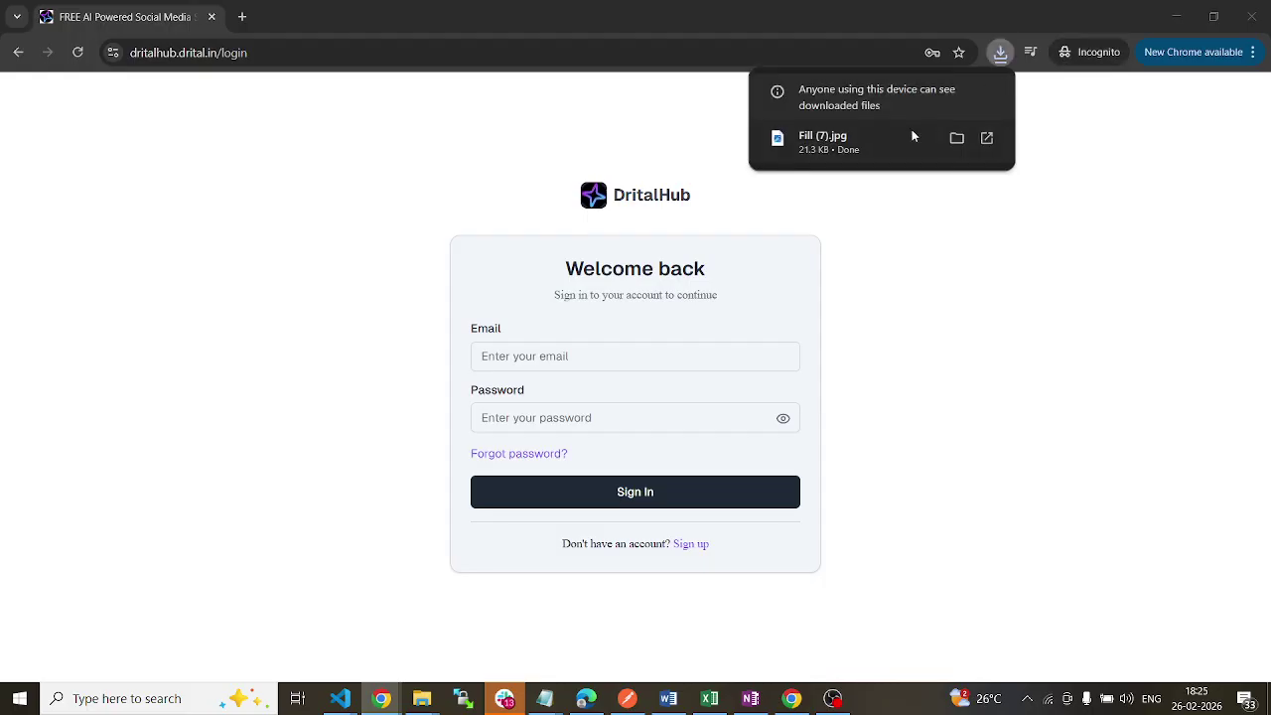
Switch from the incognito login window back to the Chrome window with the DritalHub image editor
left_click(249, 169)
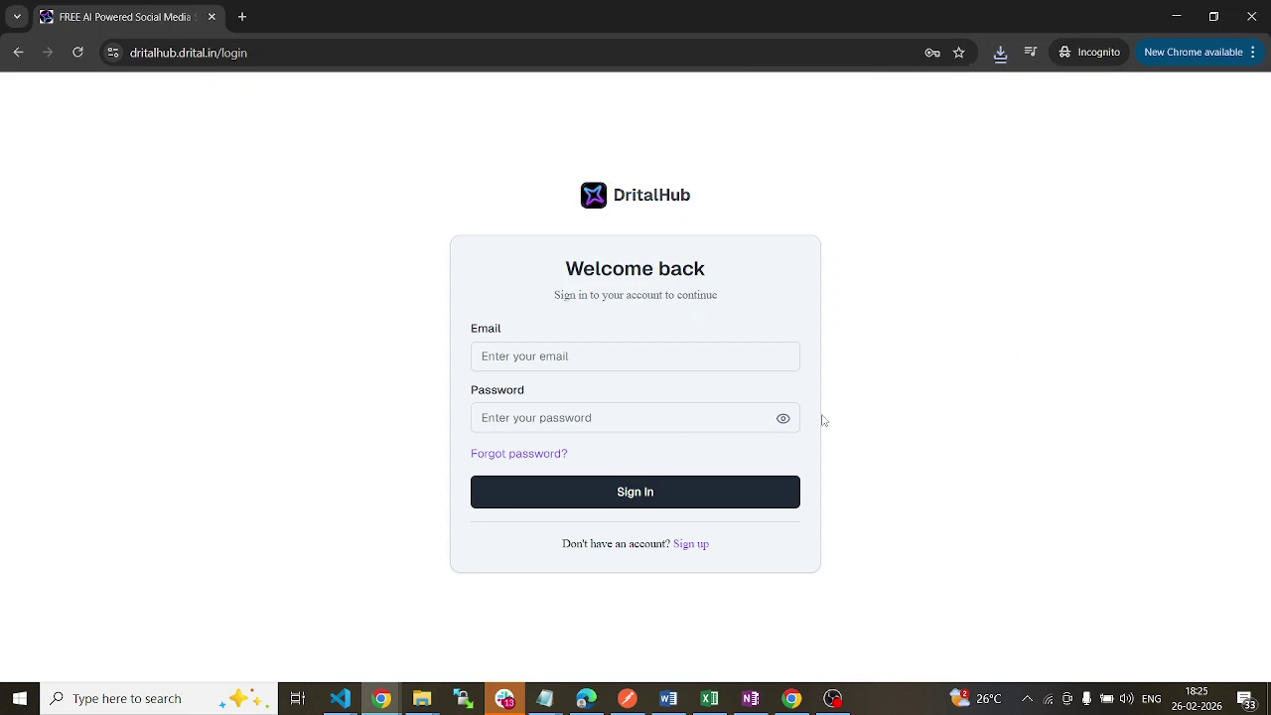
left_click(381, 699)
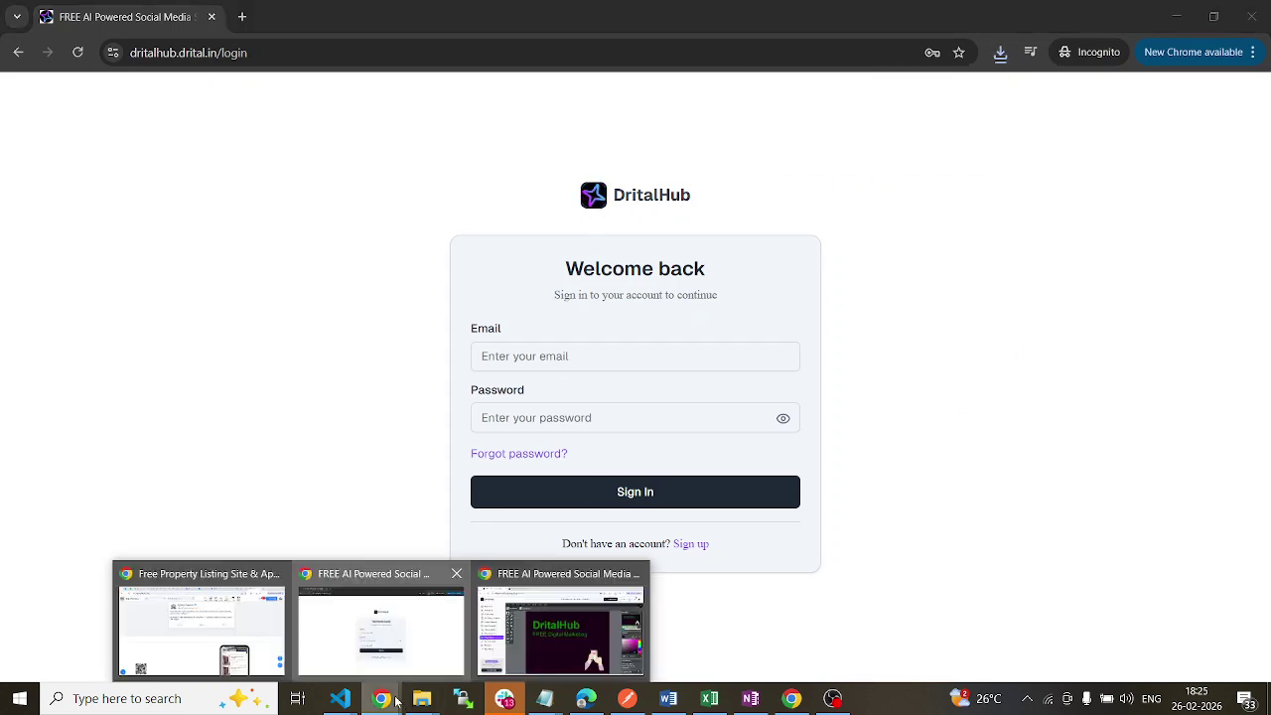
left_click(413, 643)
left_click(388, 699)
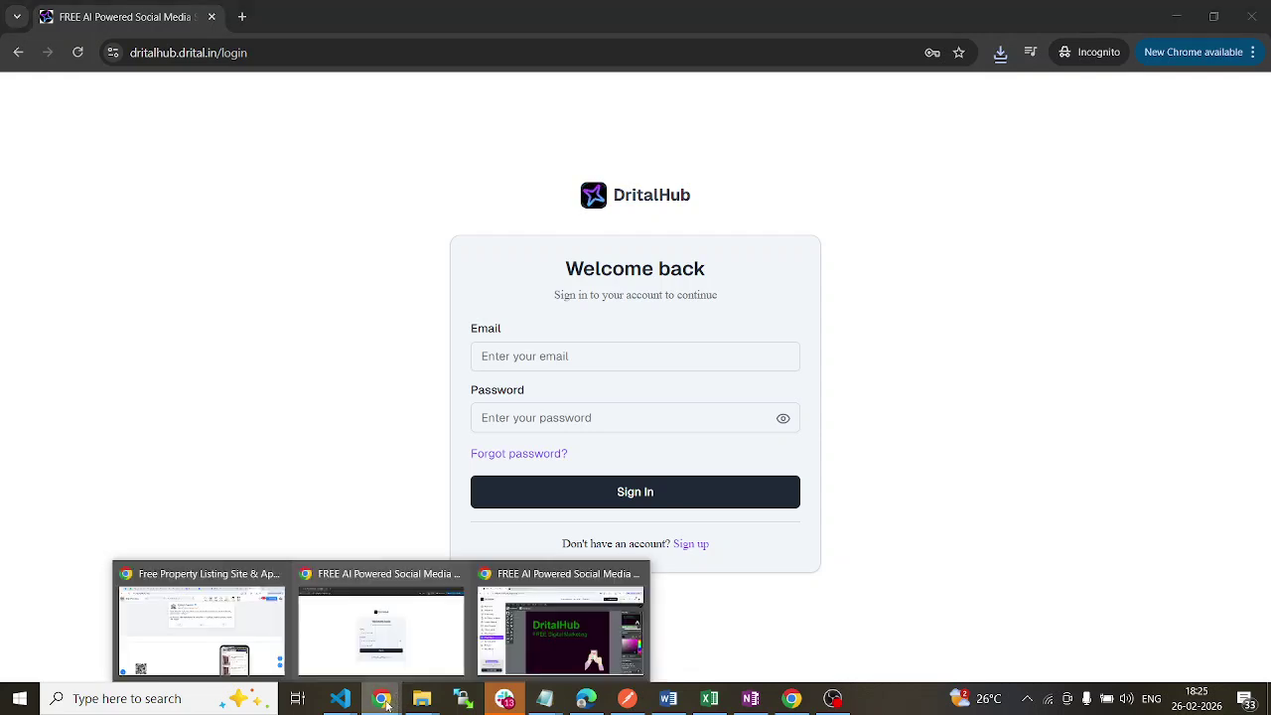
left_click(564, 626)
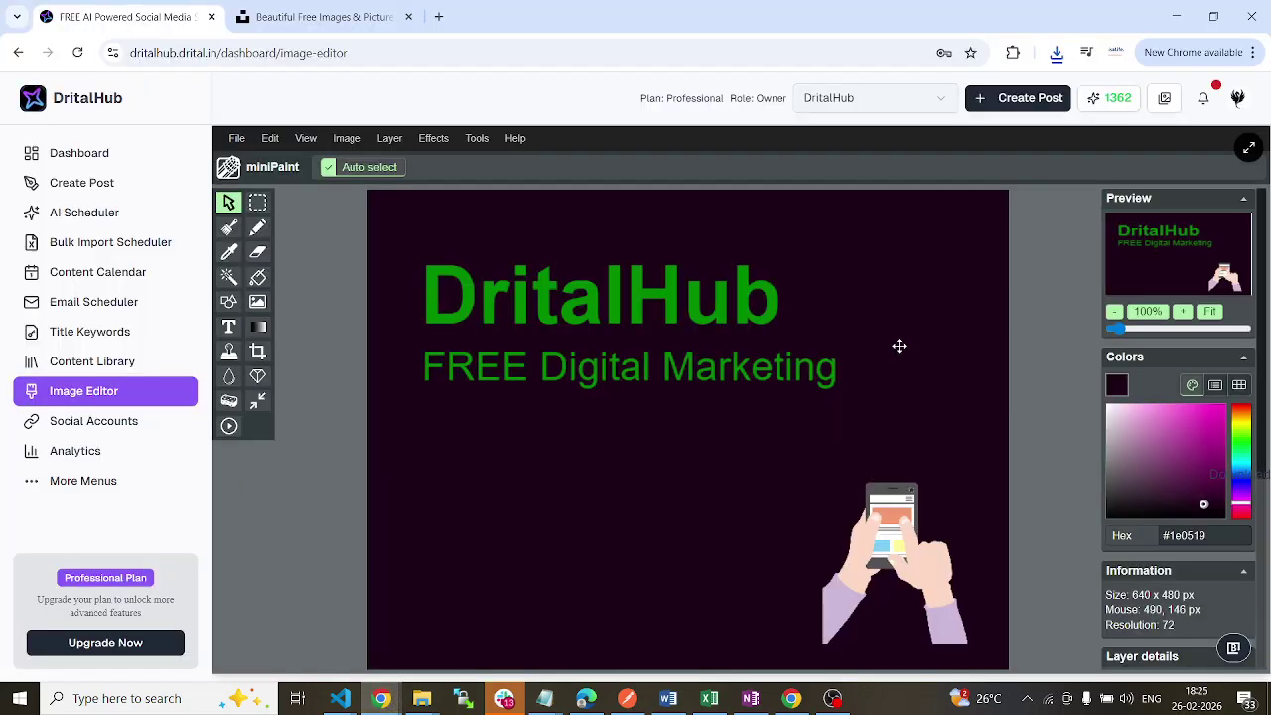
Open the downloaded Fill (7).jpg in the photo viewer, inspect the exported graphic, and close the viewer
left_click(1056, 52)
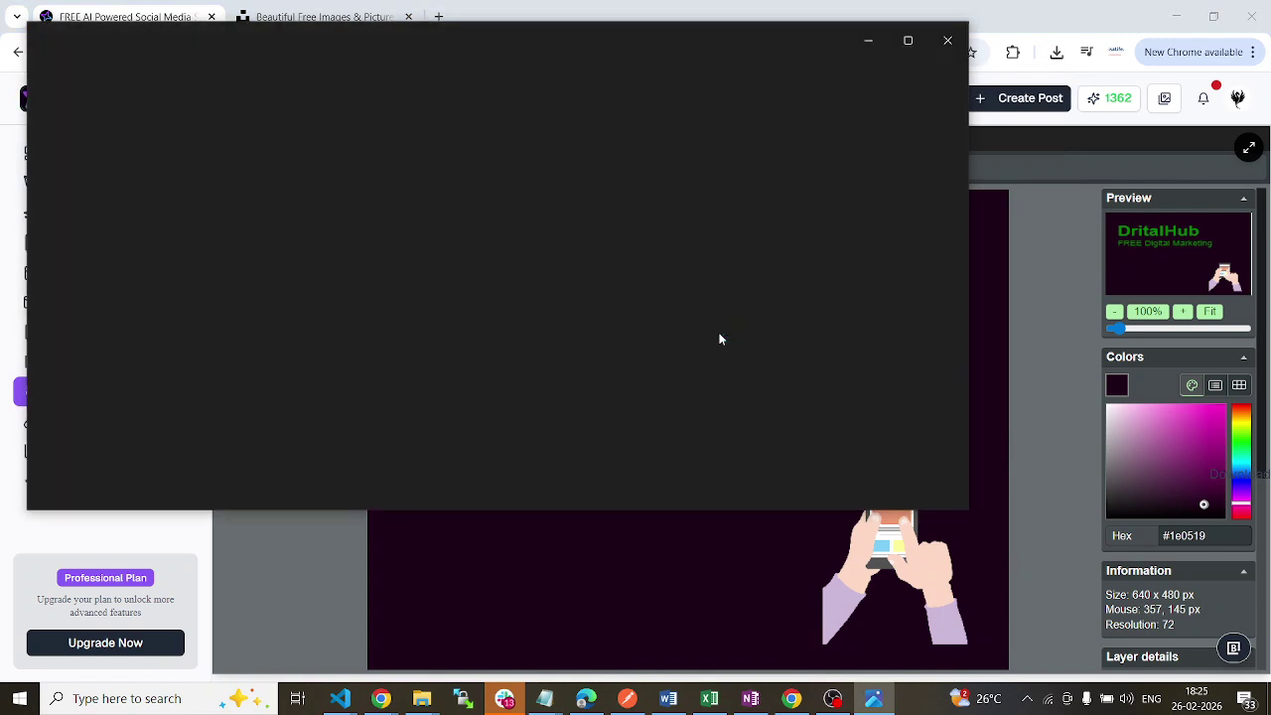
scroll(448, 191, "up", 4)
scroll(448, 195, "down", 4)
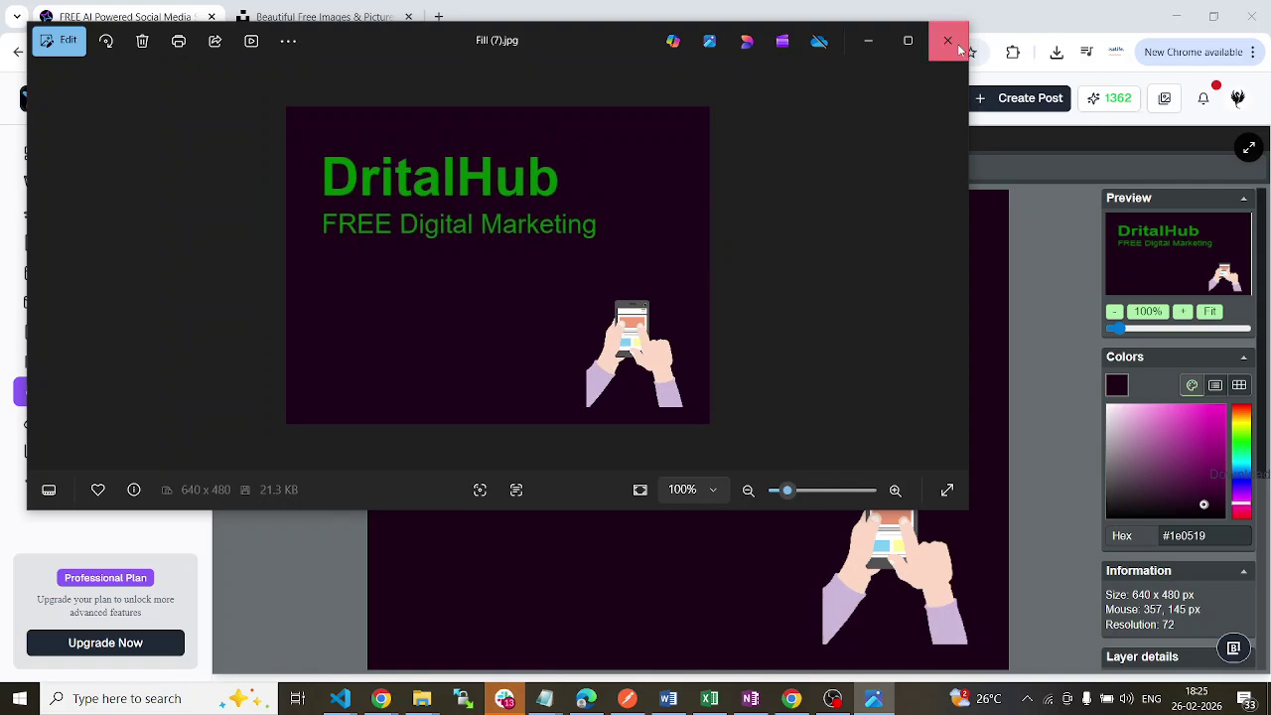
left_click(947, 41)
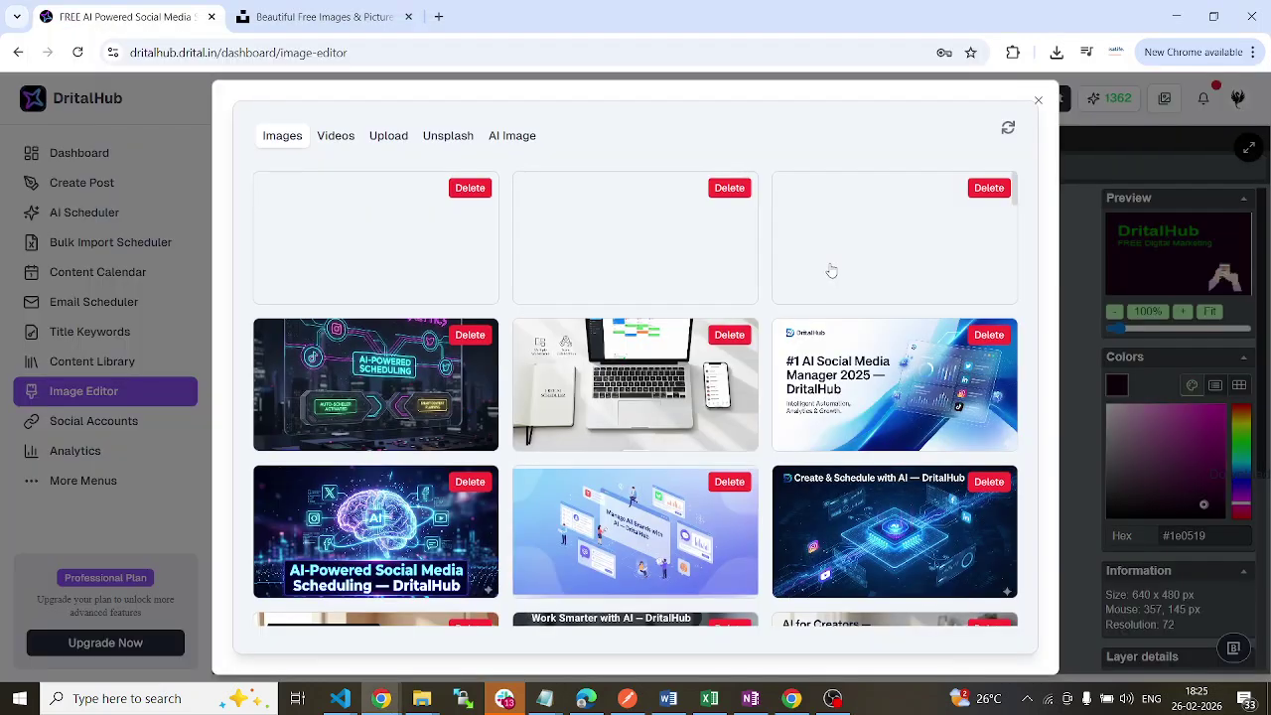
View the media library's upload option and the local images available for upload, and close it without uploading anything
left_click(389, 137)
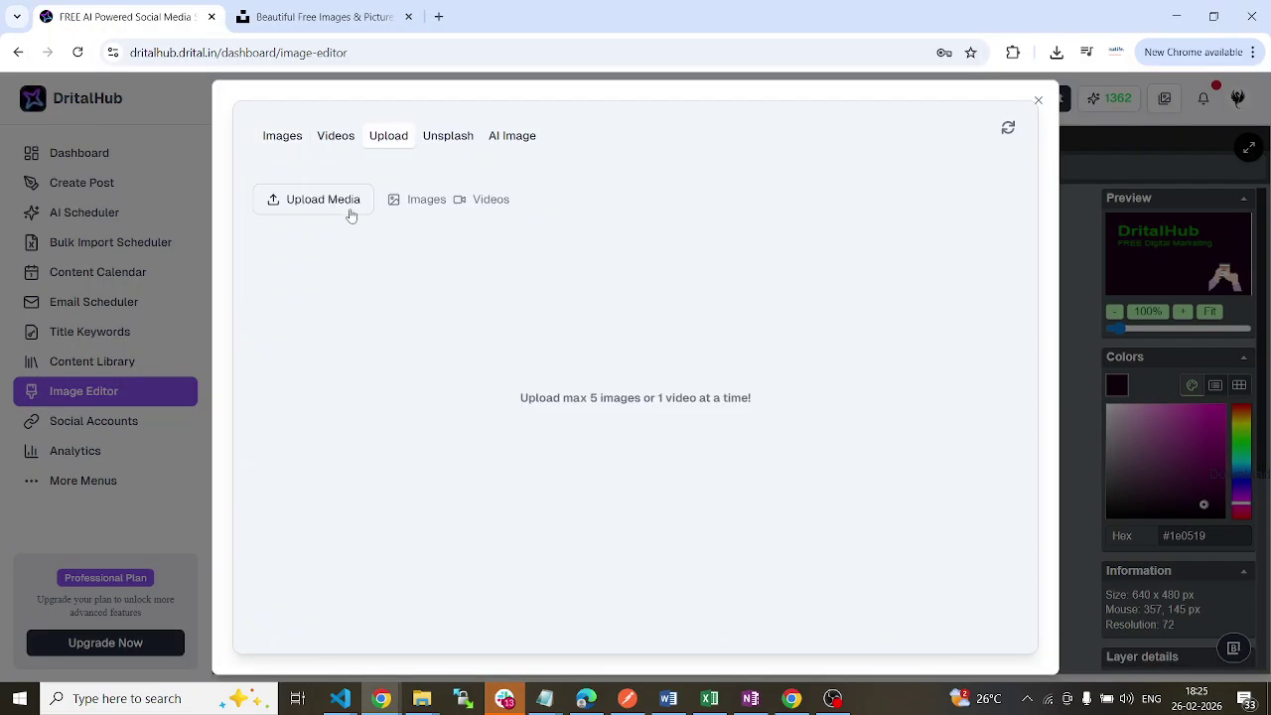
left_click(388, 312)
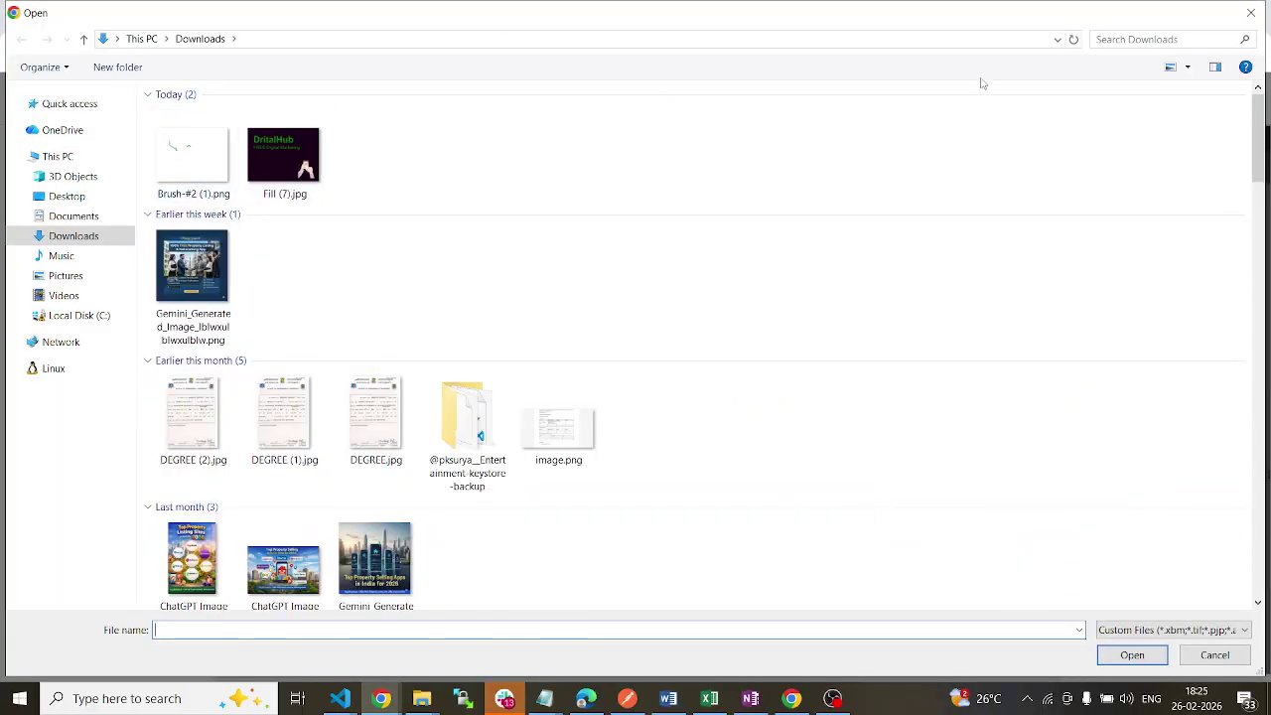
left_click(285, 139)
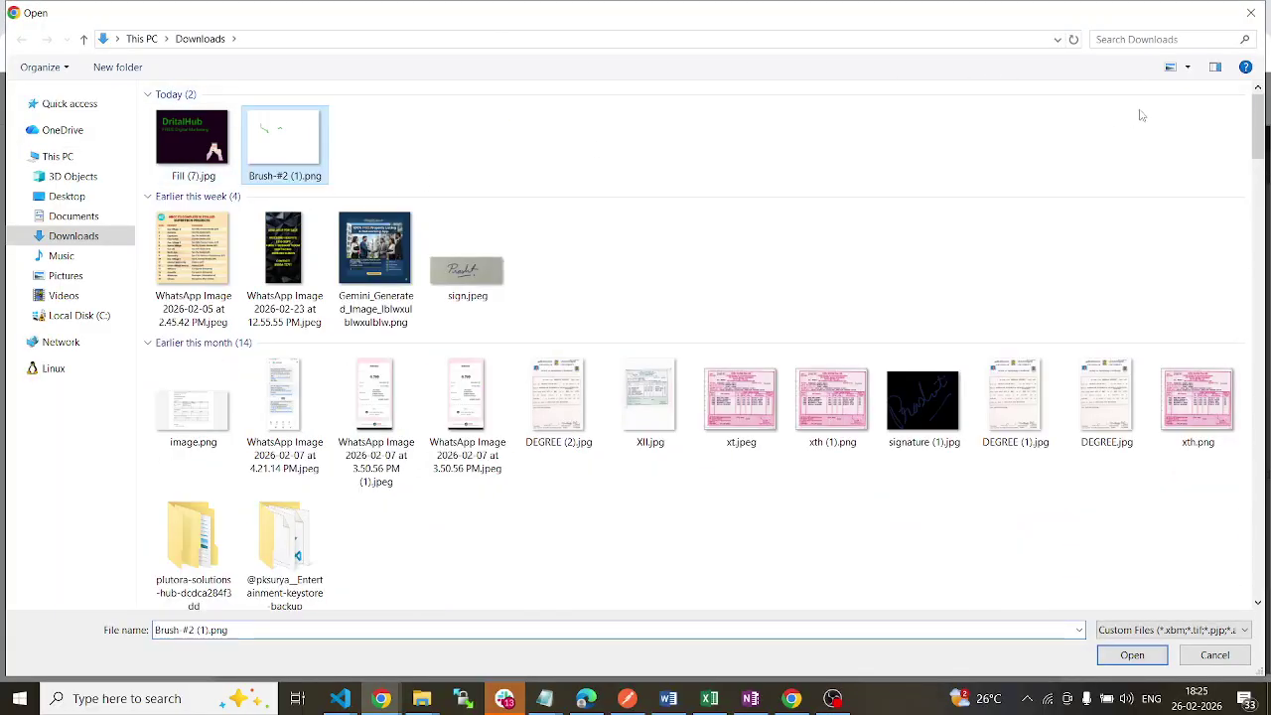
left_click(1251, 12)
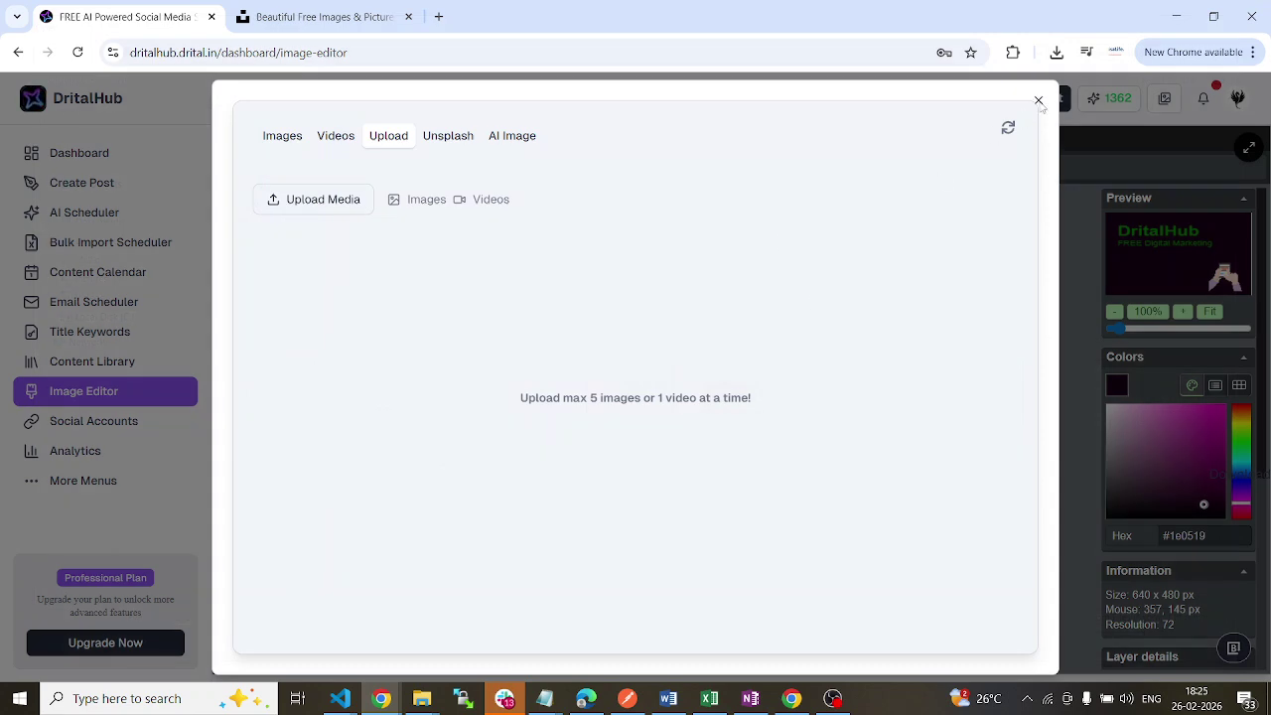
left_click(1038, 101)
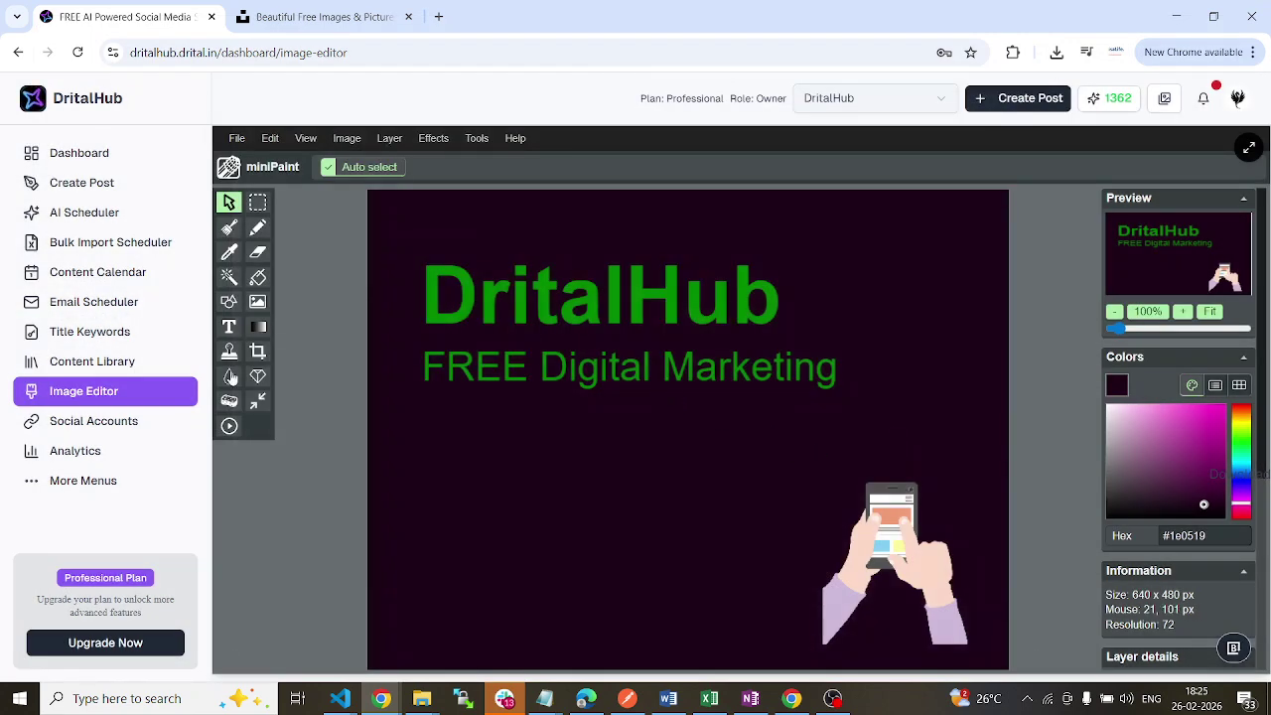
Open the Social Accounts page, review the listed platforms, and view the Facebook account's connection settings
left_click(131, 420)
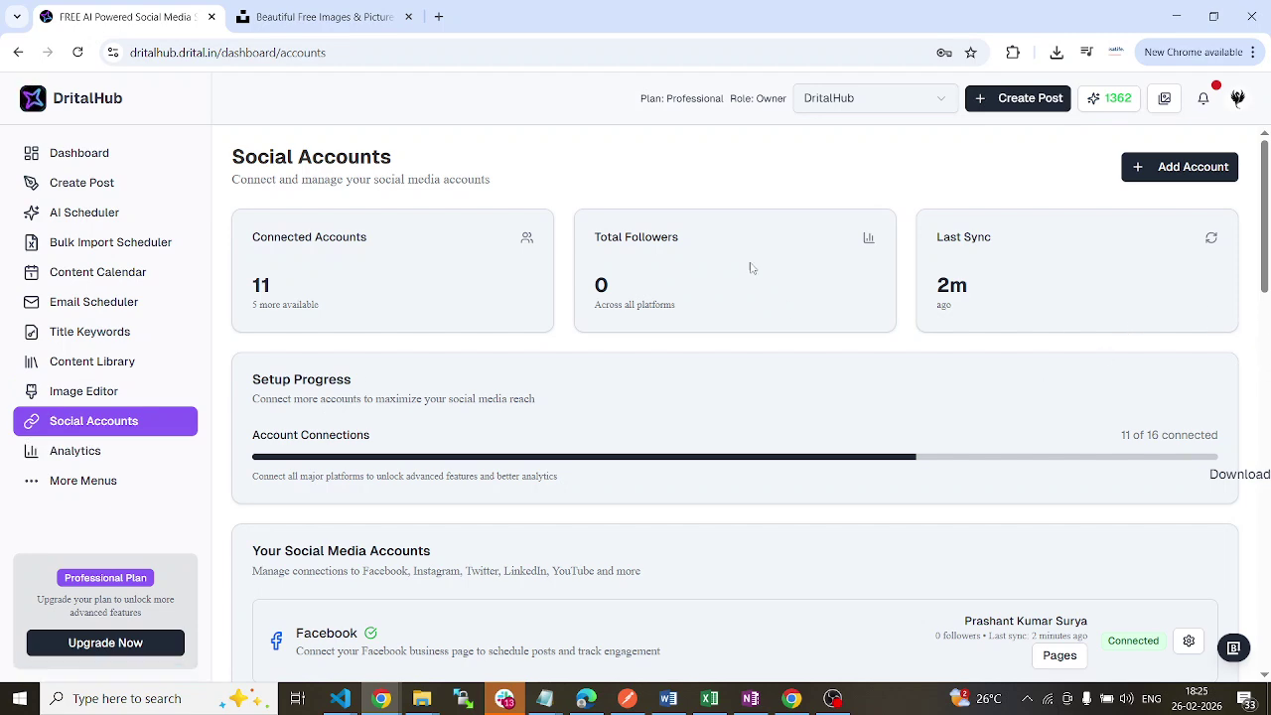
scroll(868, 318, "down", 7)
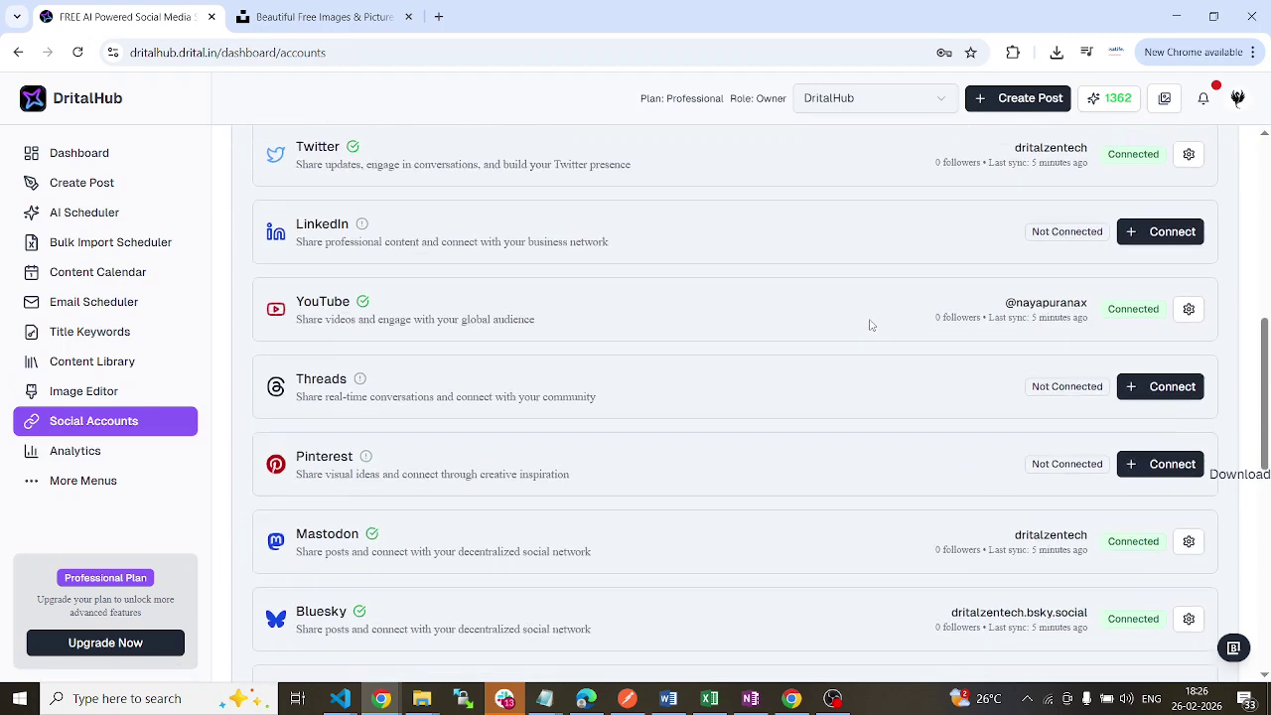
scroll(870, 325, "down", 2)
scroll(915, 332, "up", 7)
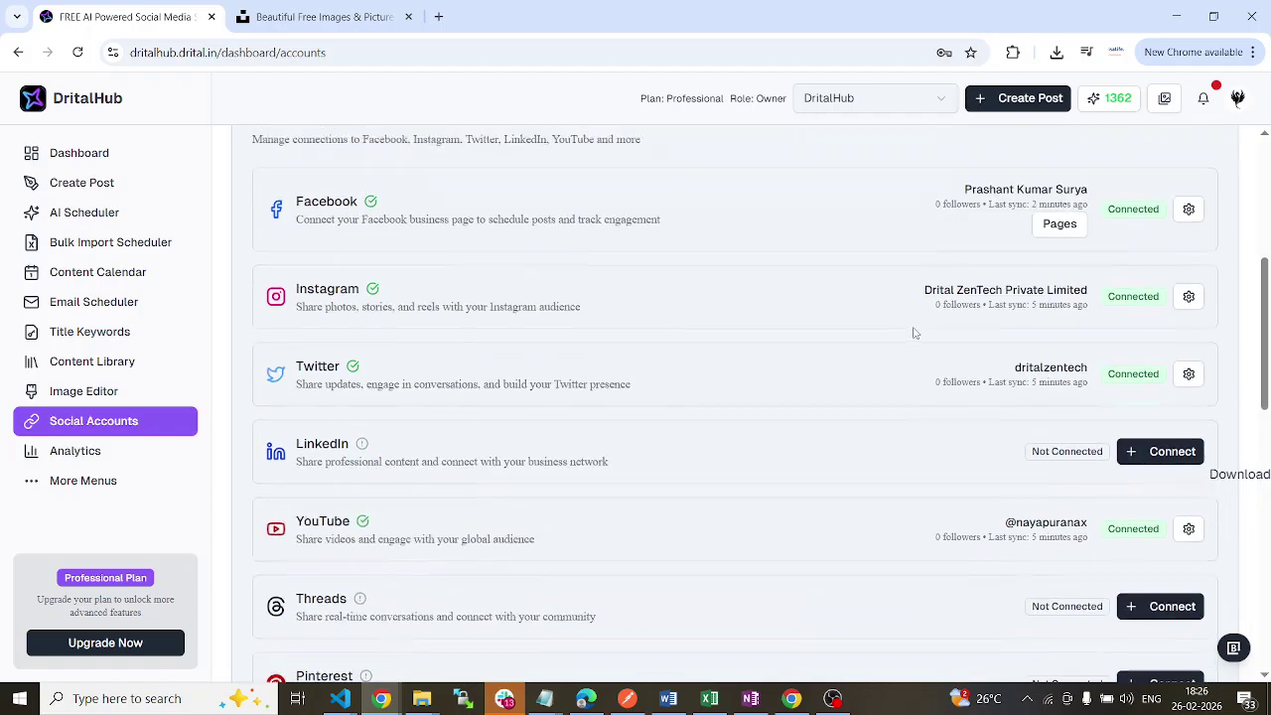
scroll(915, 333, "down", 1)
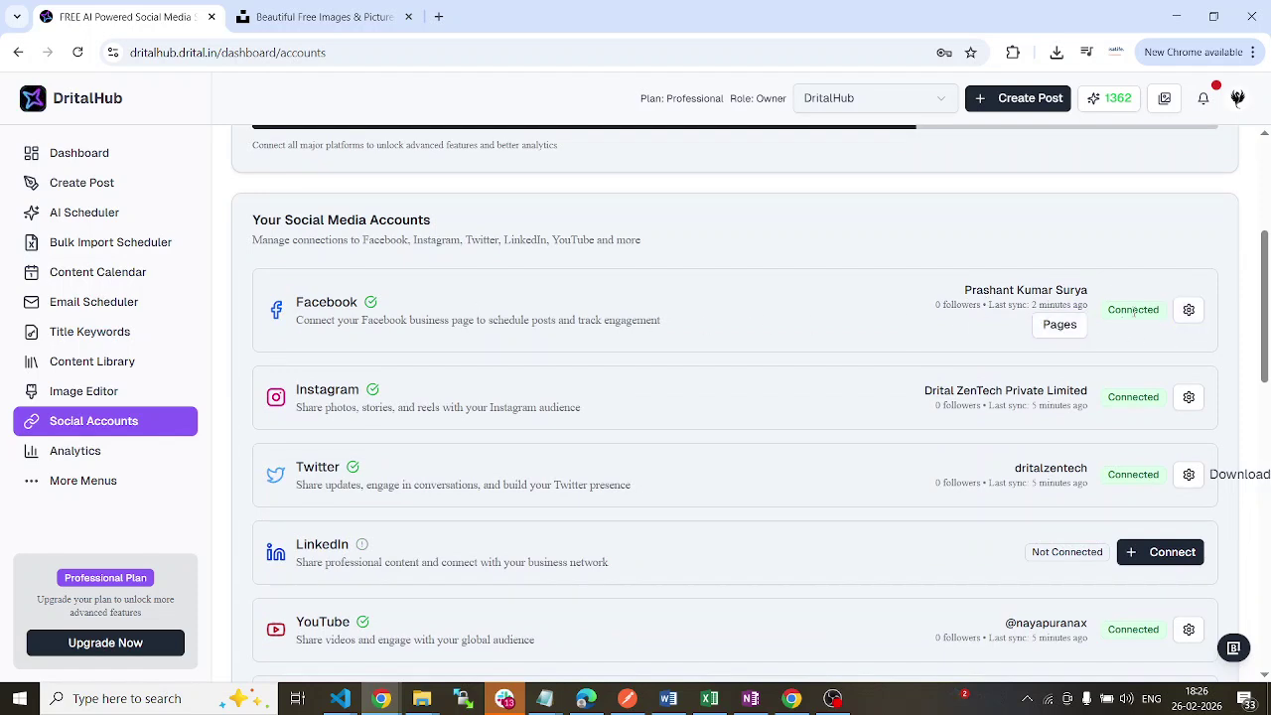
left_click(1189, 312)
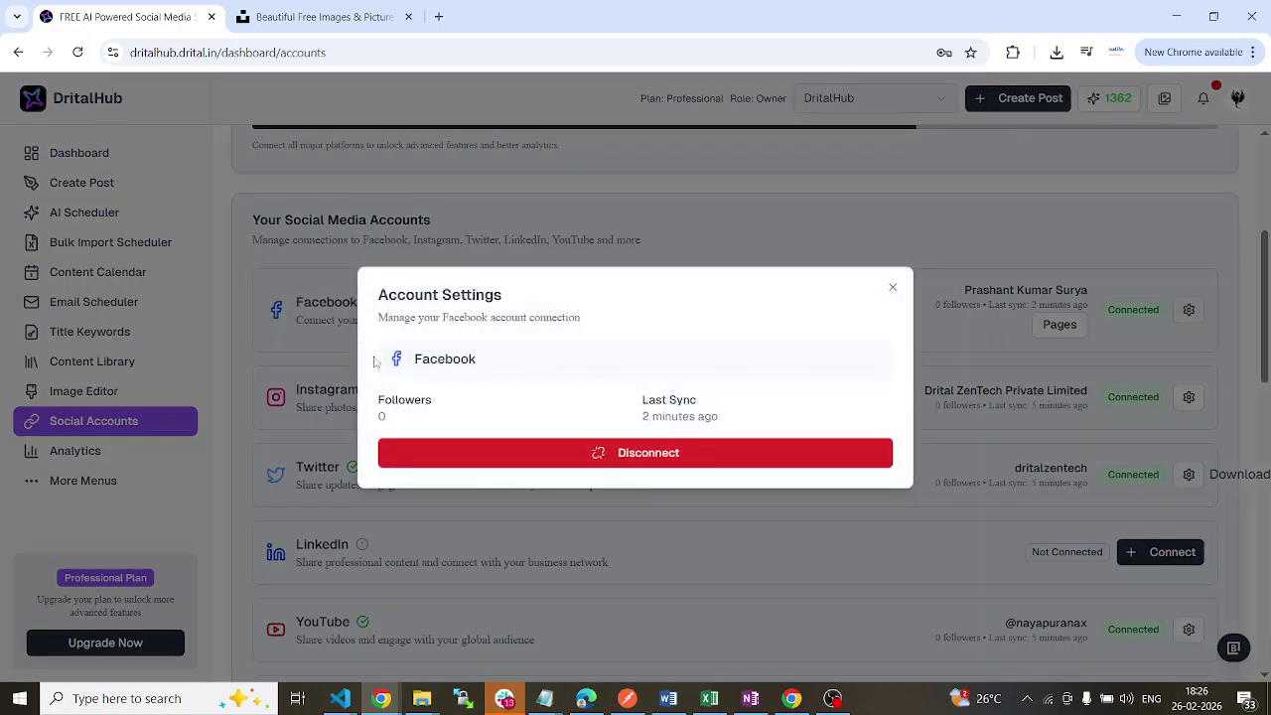
left_click(893, 287)
View the platform selection for connecting a social media account from the Wordpress entry, and close it without connecting
scroll(957, 382, "down", 6)
scroll(1083, 433, "down", 2)
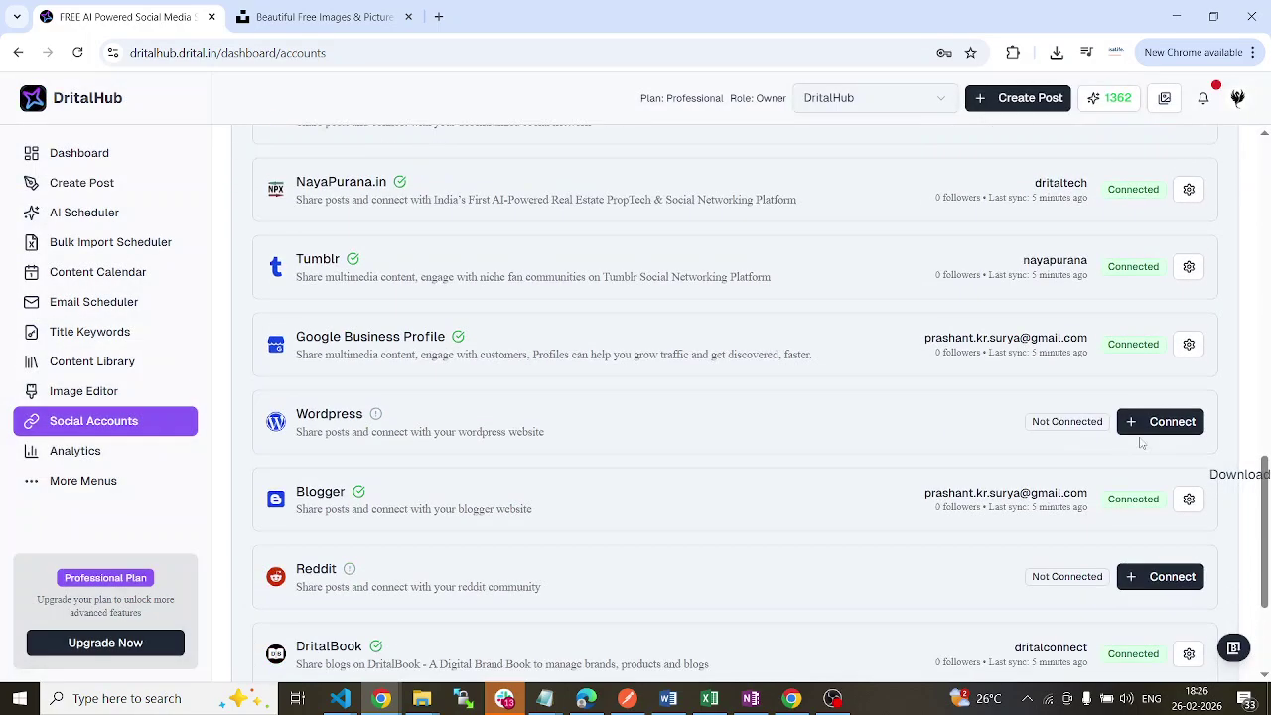
left_click(1191, 423)
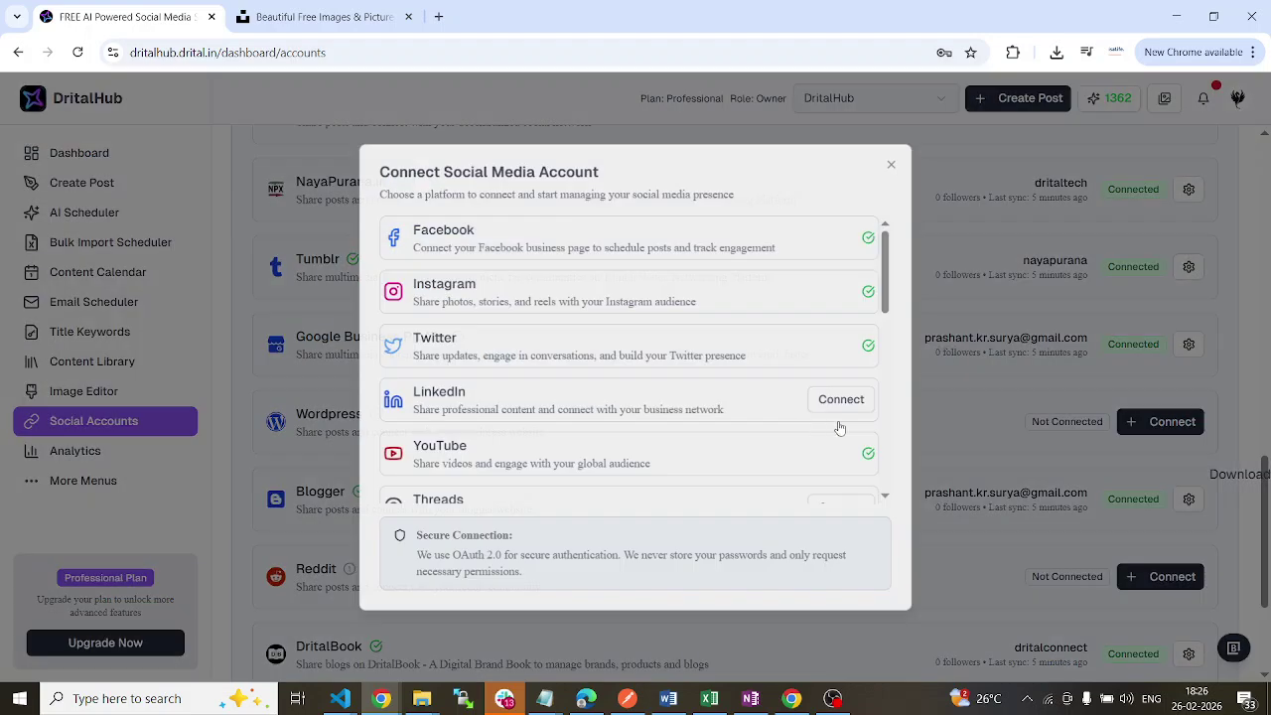
left_click(893, 165)
scroll(1189, 437, "down", 3)
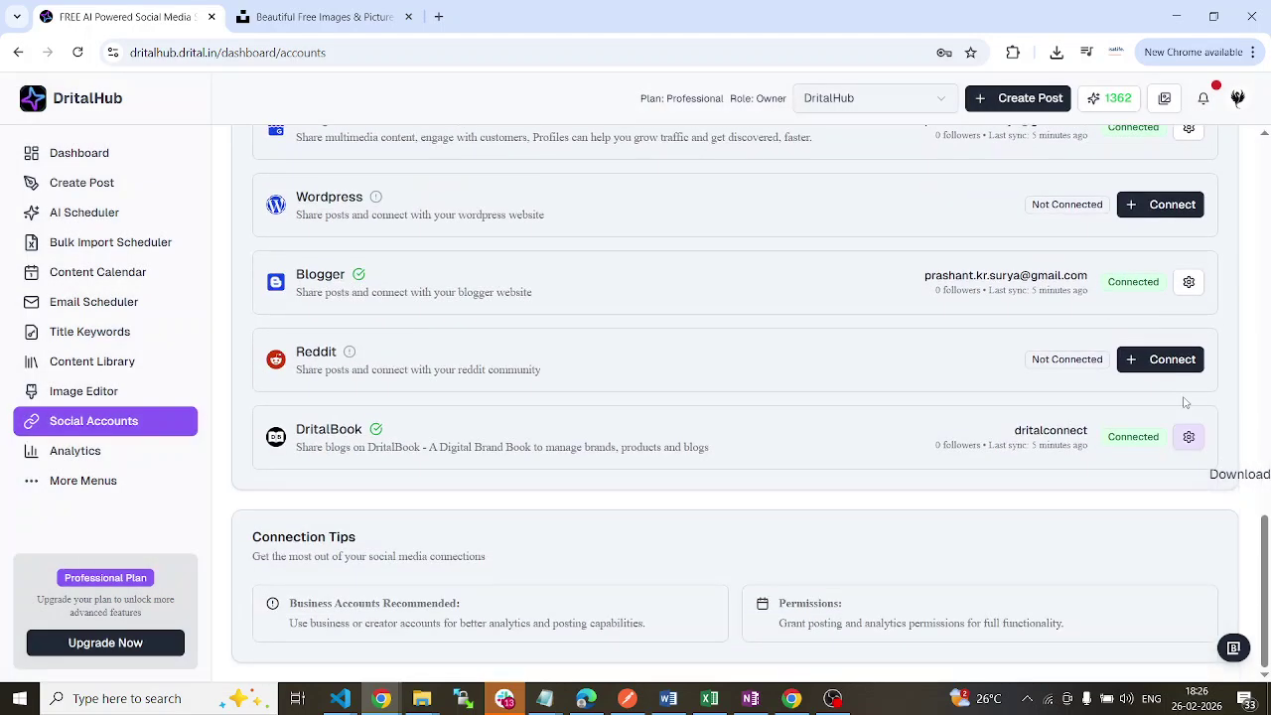
View the Blogger account's connection settings and close them without disconnecting
left_click(1188, 284)
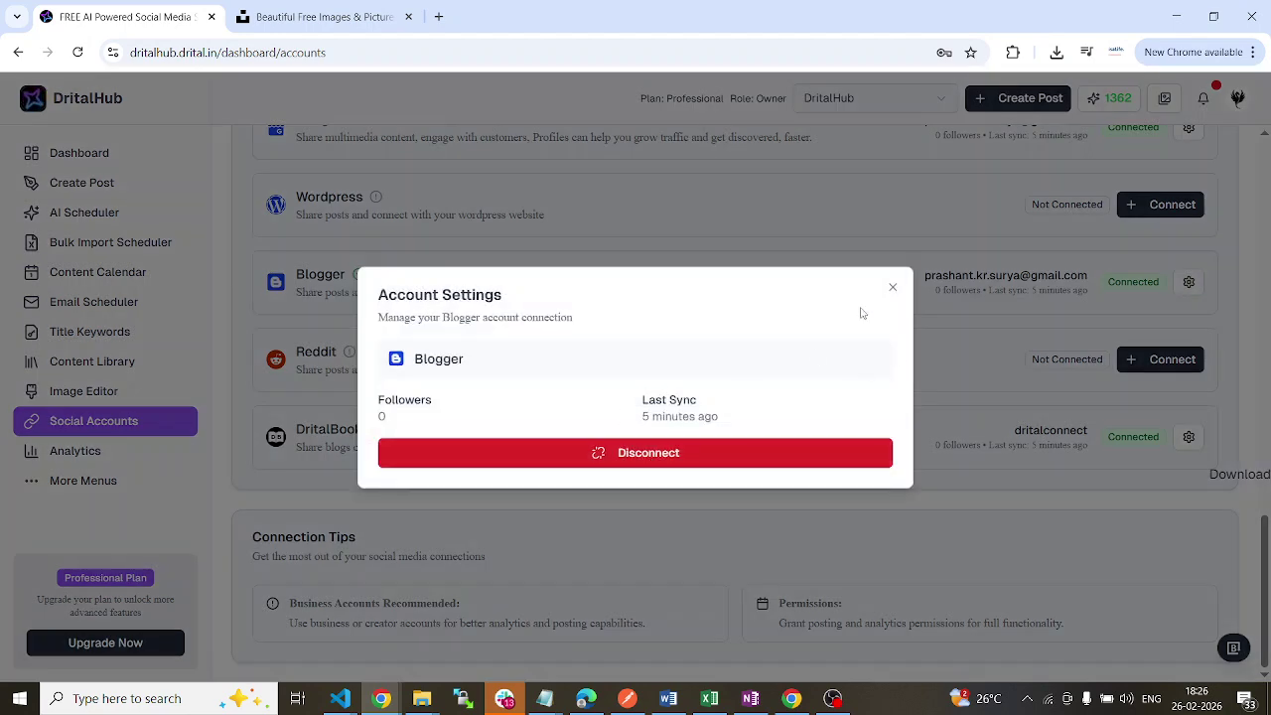
left_click(893, 288)
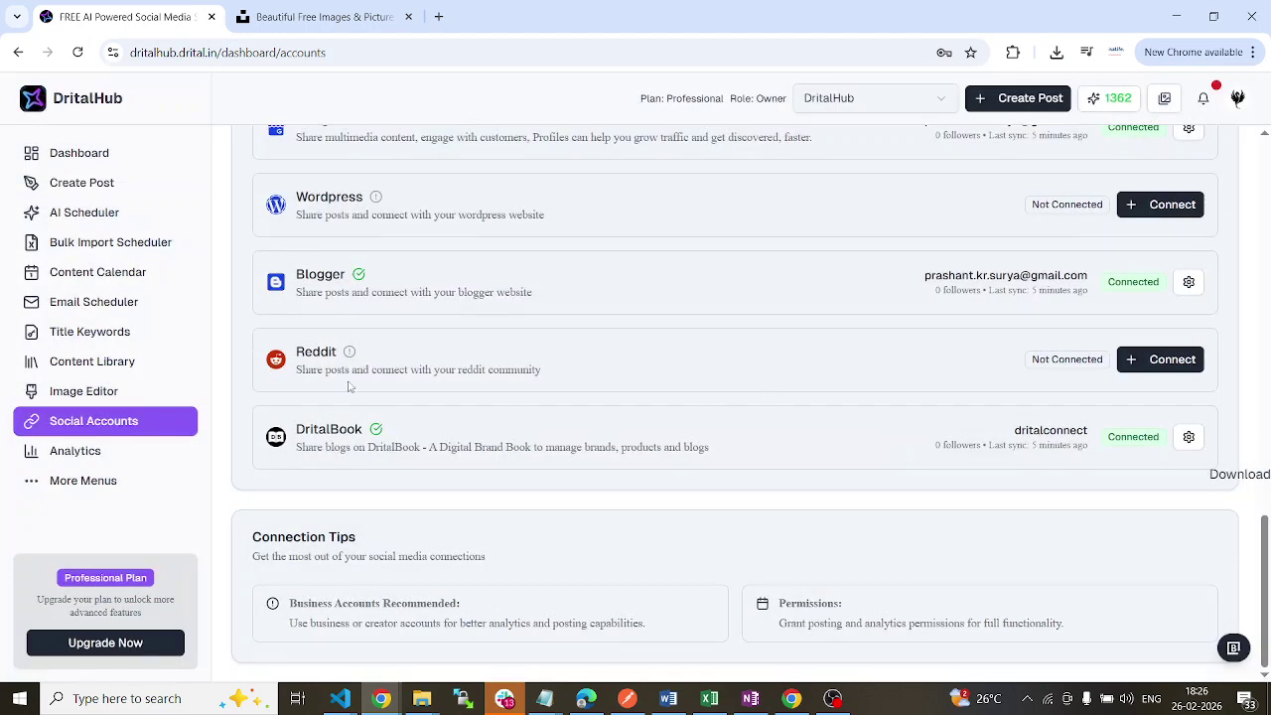
scroll(390, 383, "up", 3)
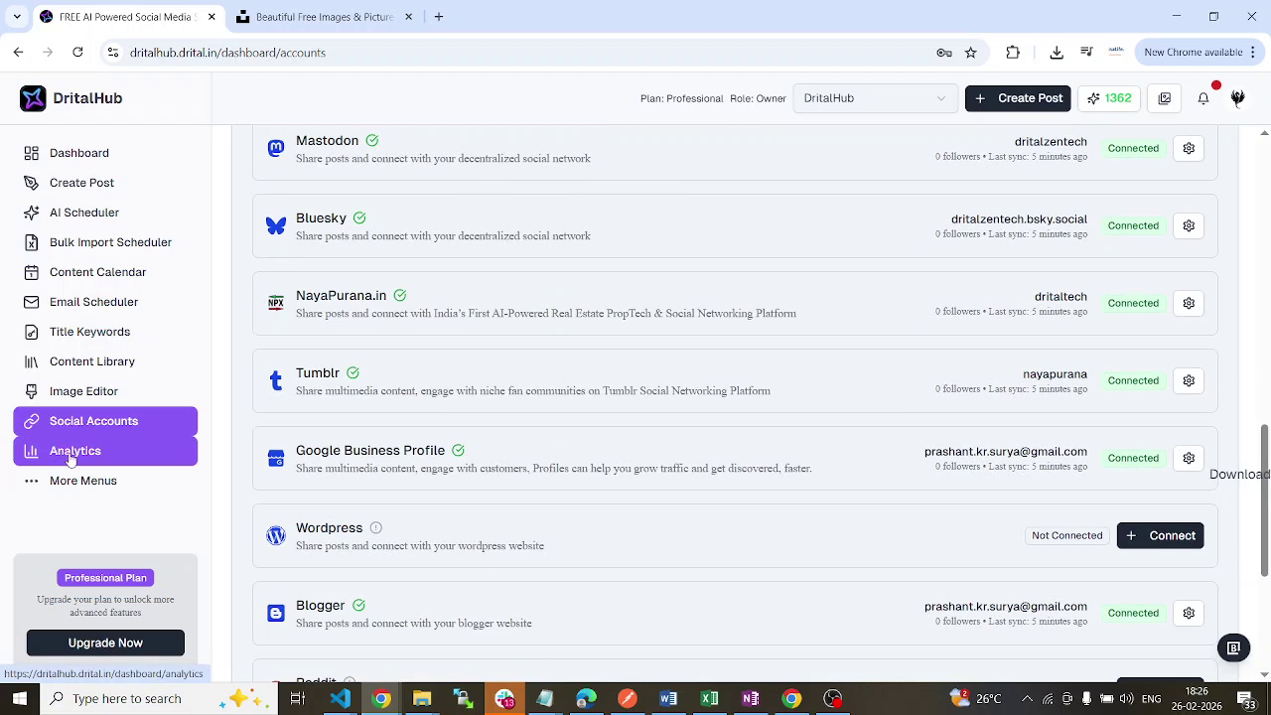
Open the Analytics page, and view the account options without choosing any
left_click(73, 453)
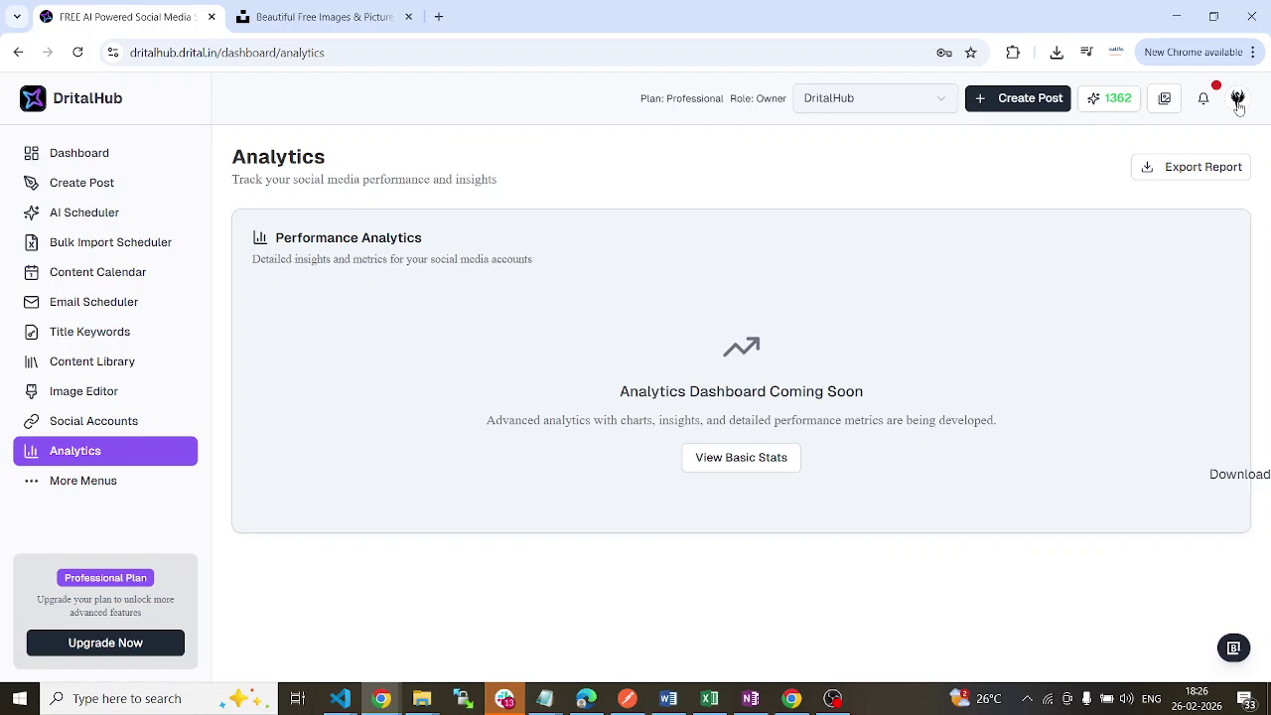
left_click(1239, 100)
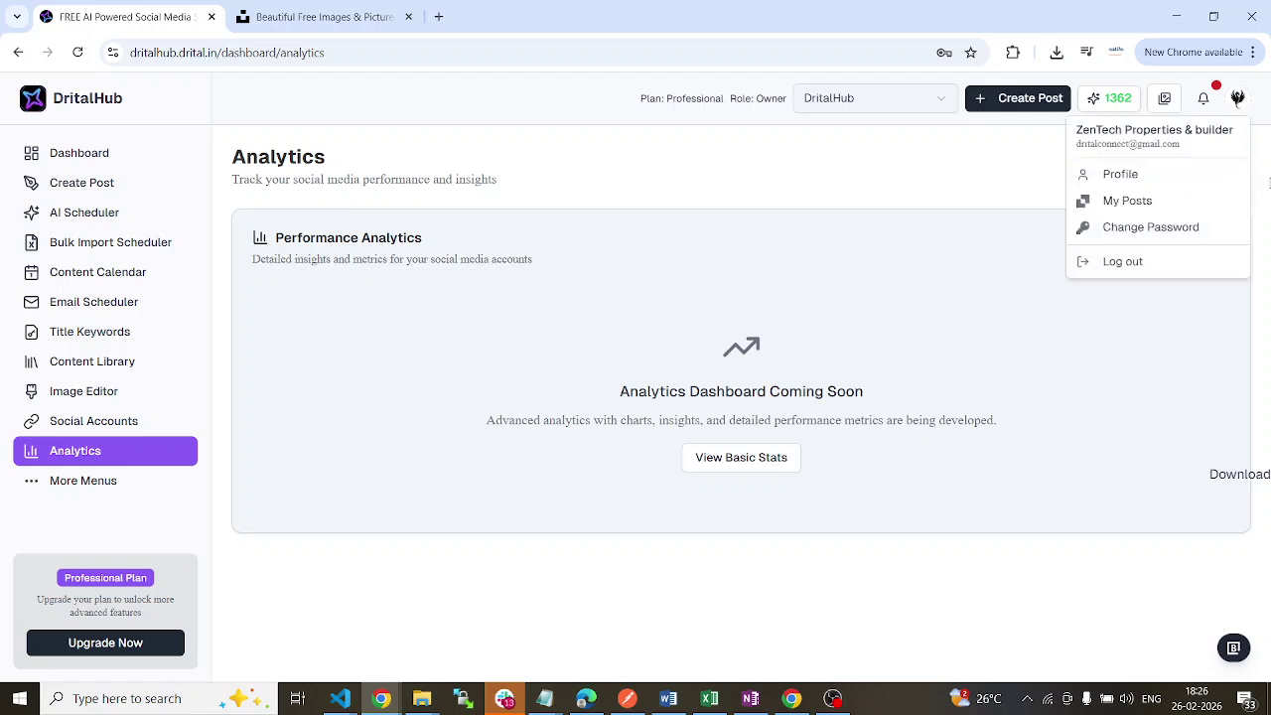
left_click(1258, 182)
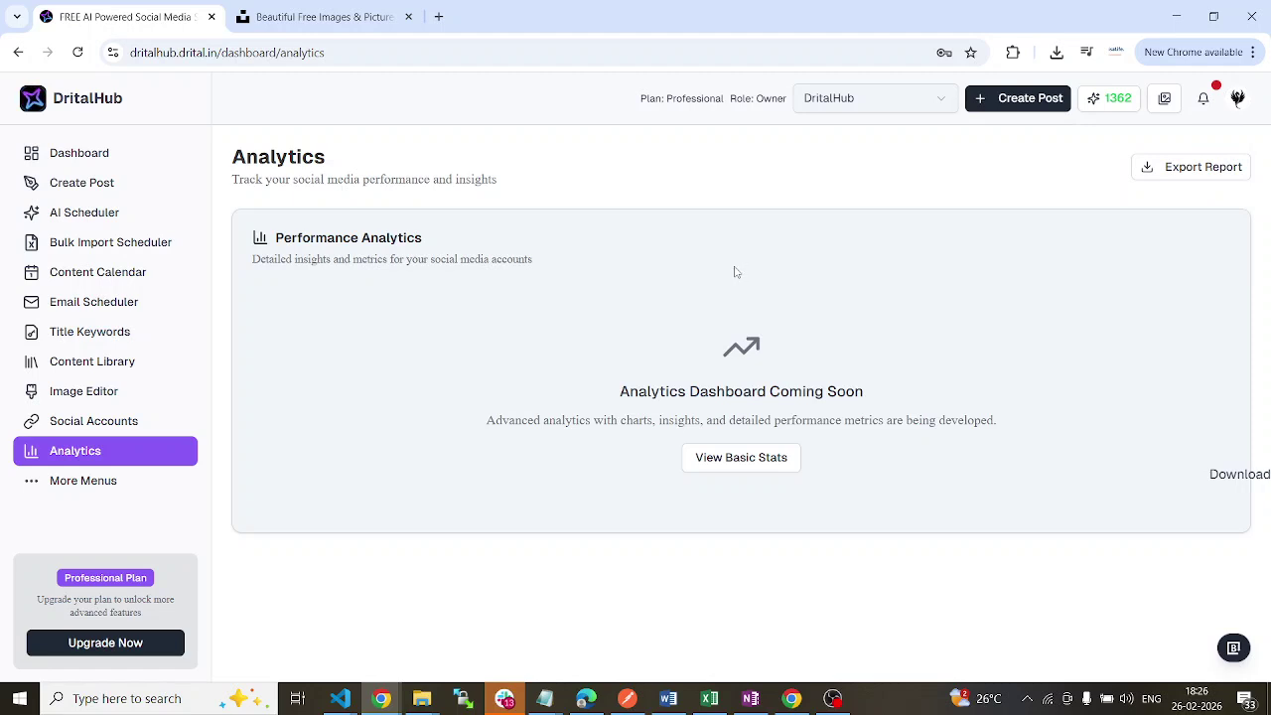
Open the My Team page and examine the new-member form's name fields and the roles of the listed members
left_click(80, 483)
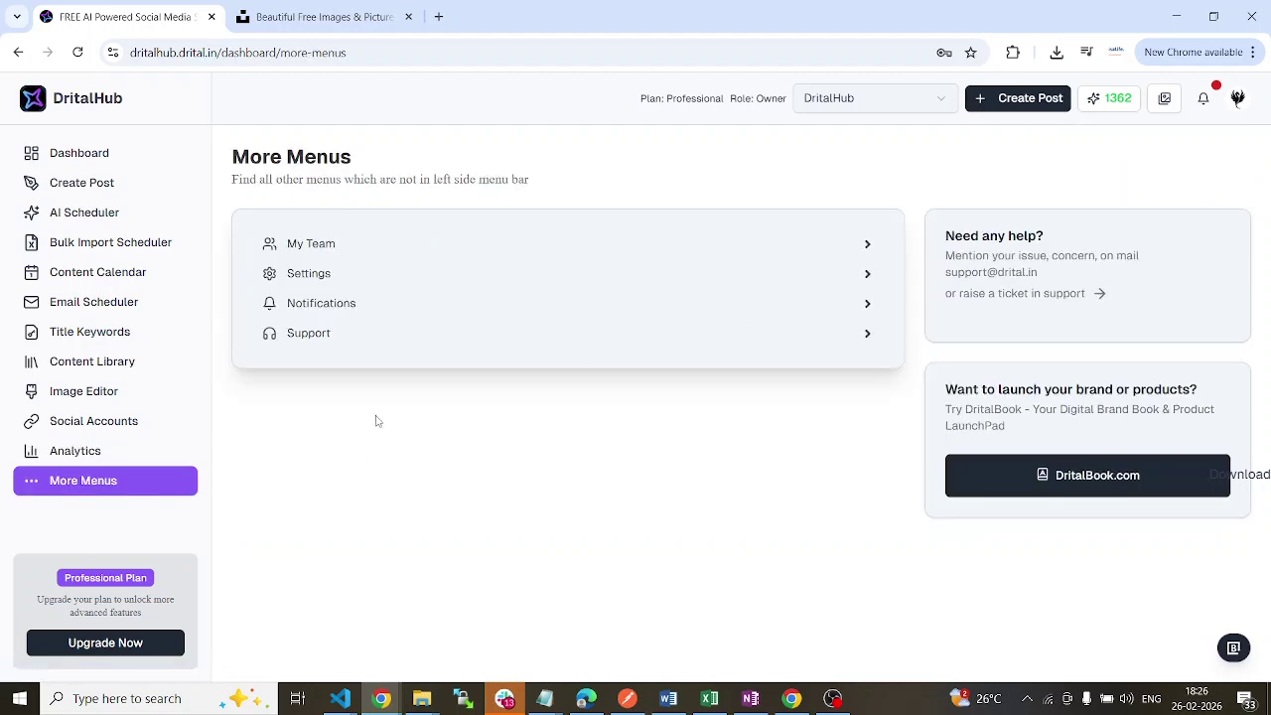
left_click(331, 249)
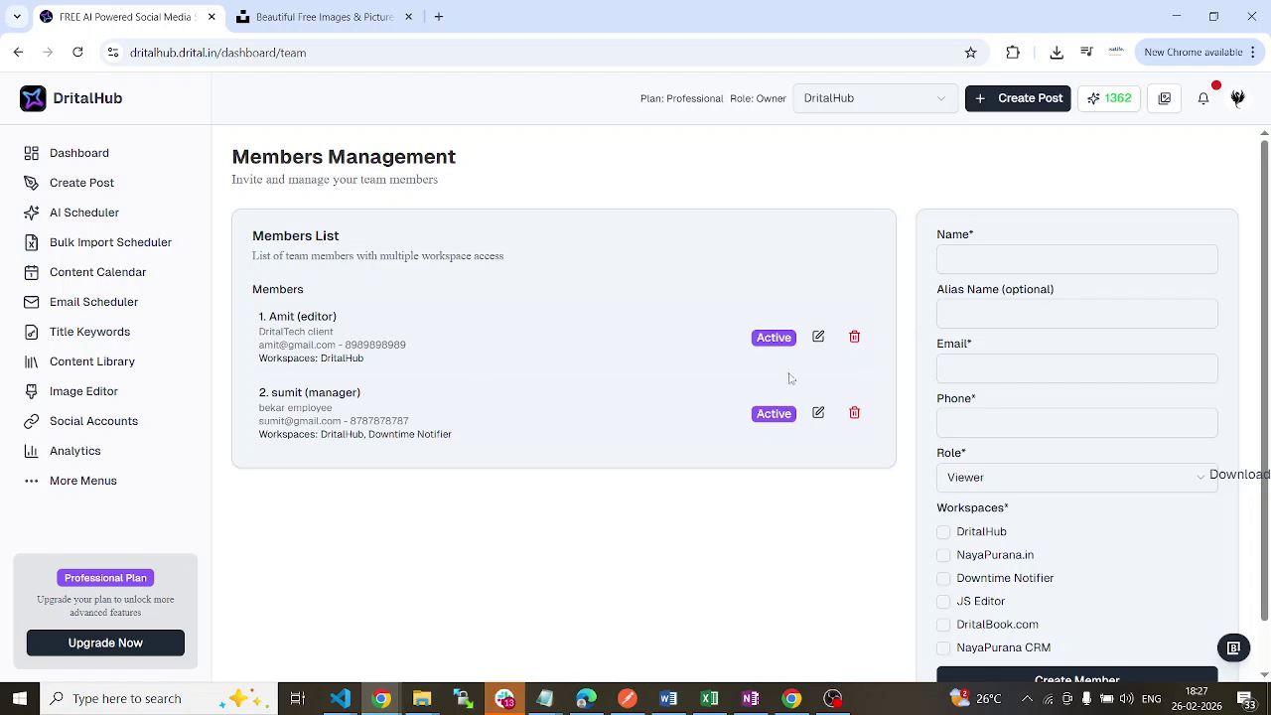
left_click(954, 259)
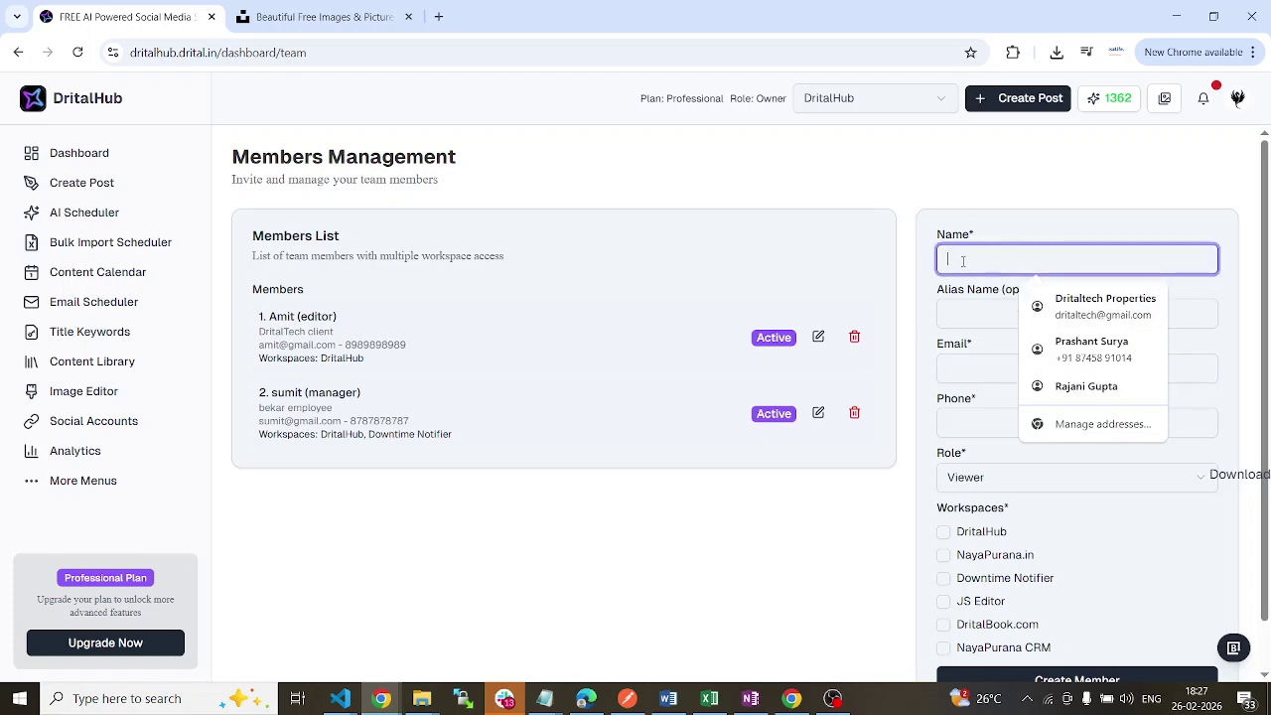
left_click(958, 314)
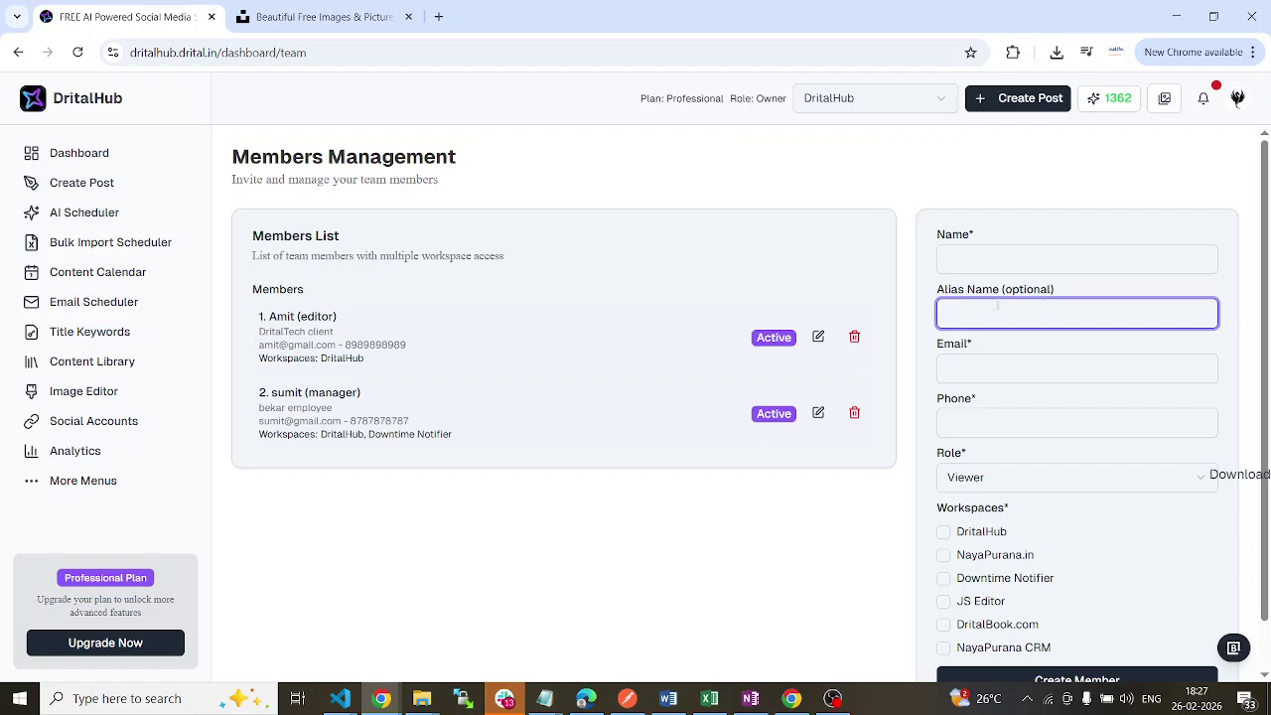
double_click(318, 316)
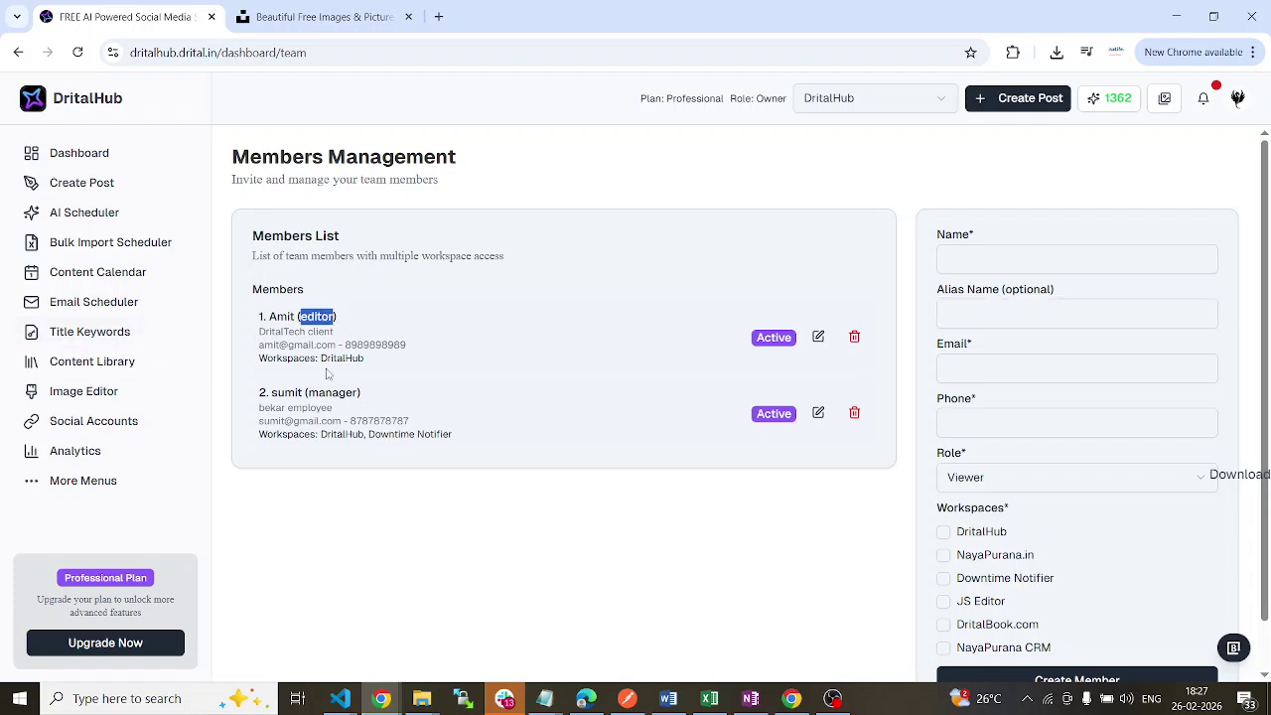
double_click(331, 393)
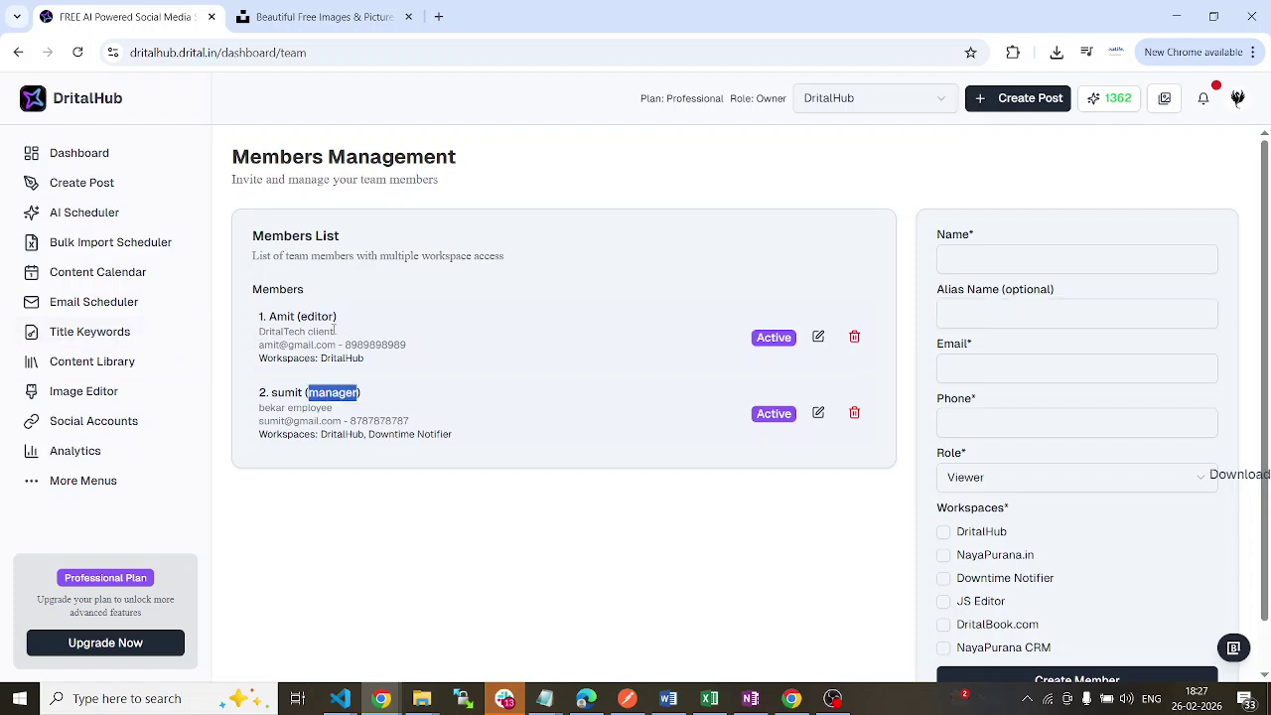
left_click_drag(339, 316, 298, 327)
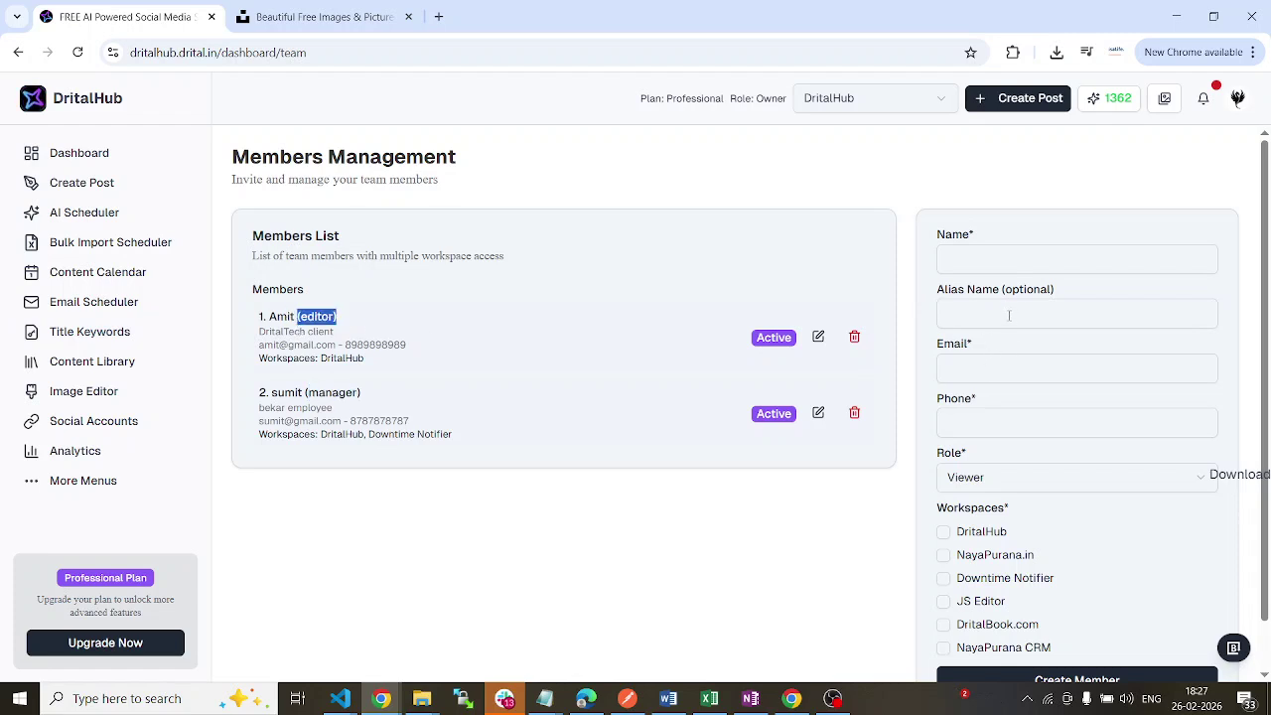
View the email field and the available roles in the new-member form, keeping the role as Viewer
left_click(982, 365)
left_click(926, 402)
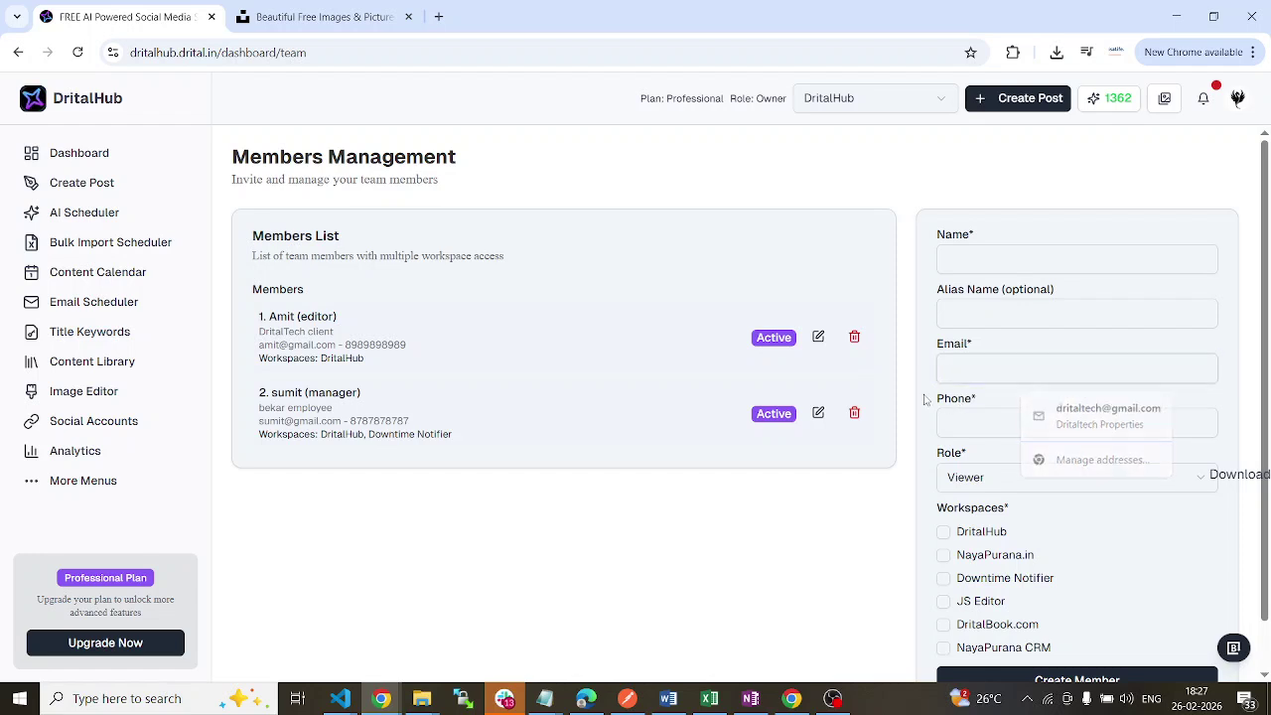
left_click(991, 485)
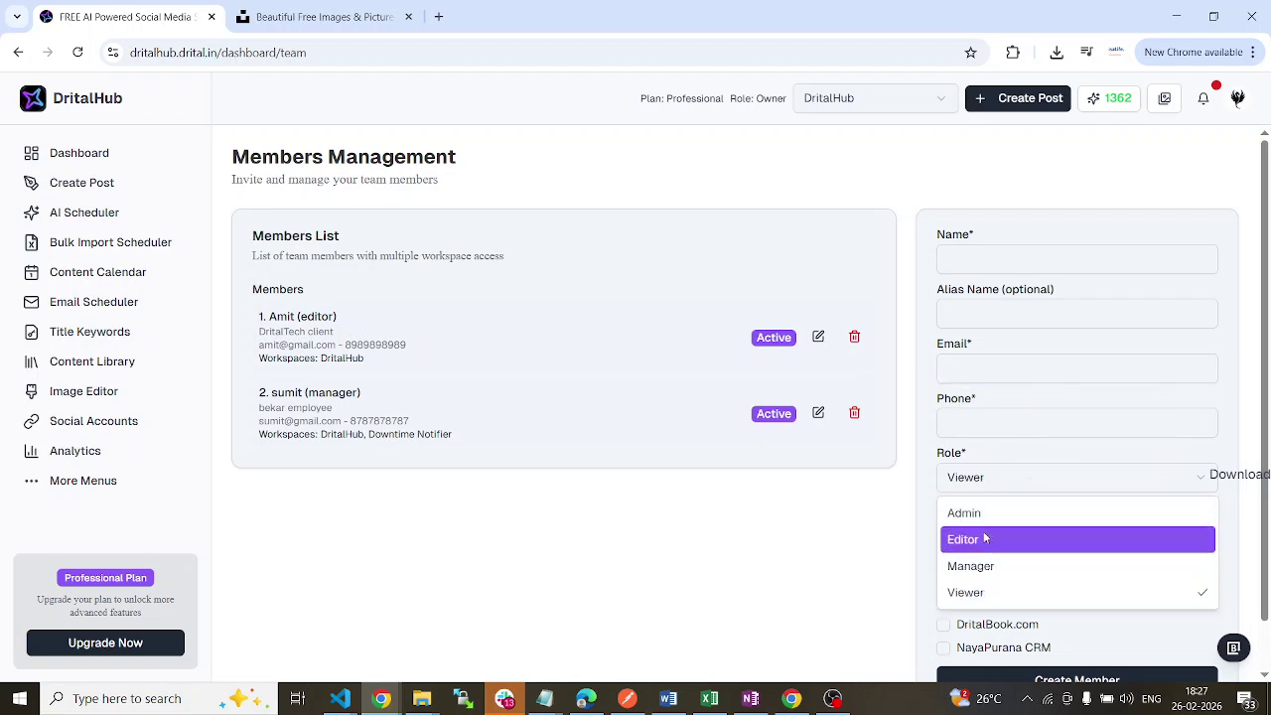
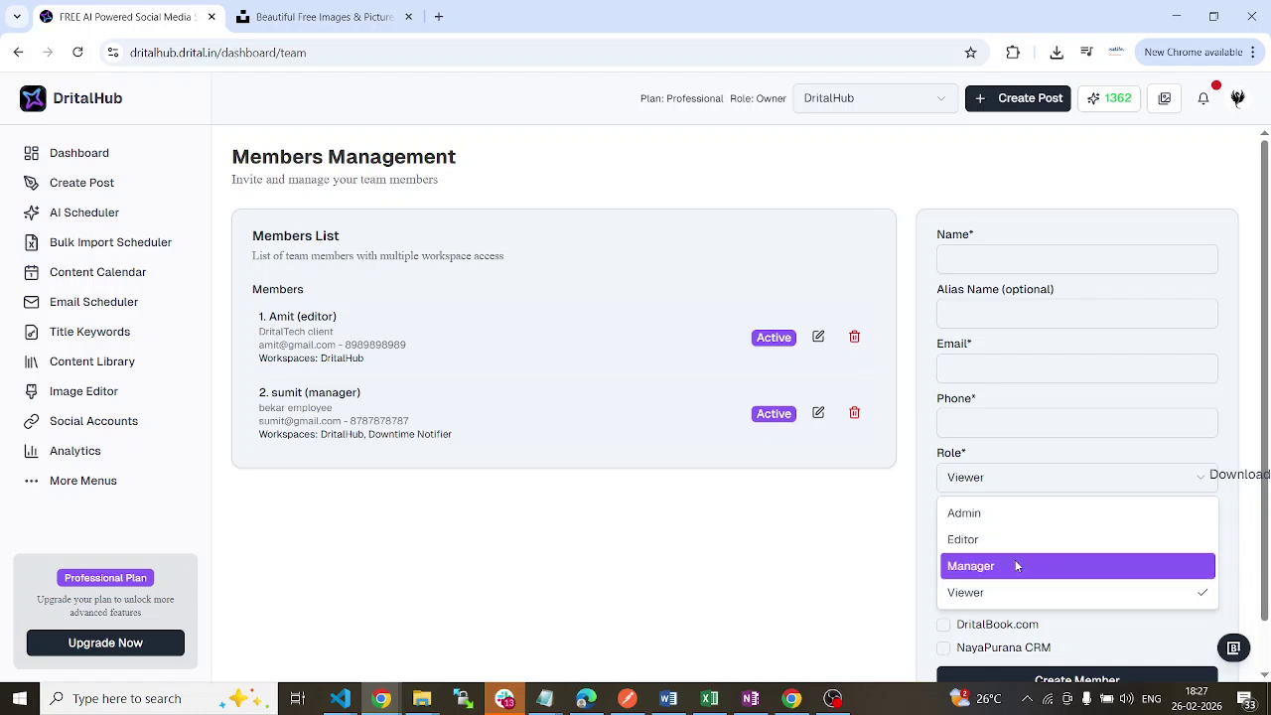
left_click(1167, 591)
Select the DritalHub, NayaPurana.in and Downtime Notifier workspaces for the new member without creating the member
scroll(1039, 557, "down", 1)
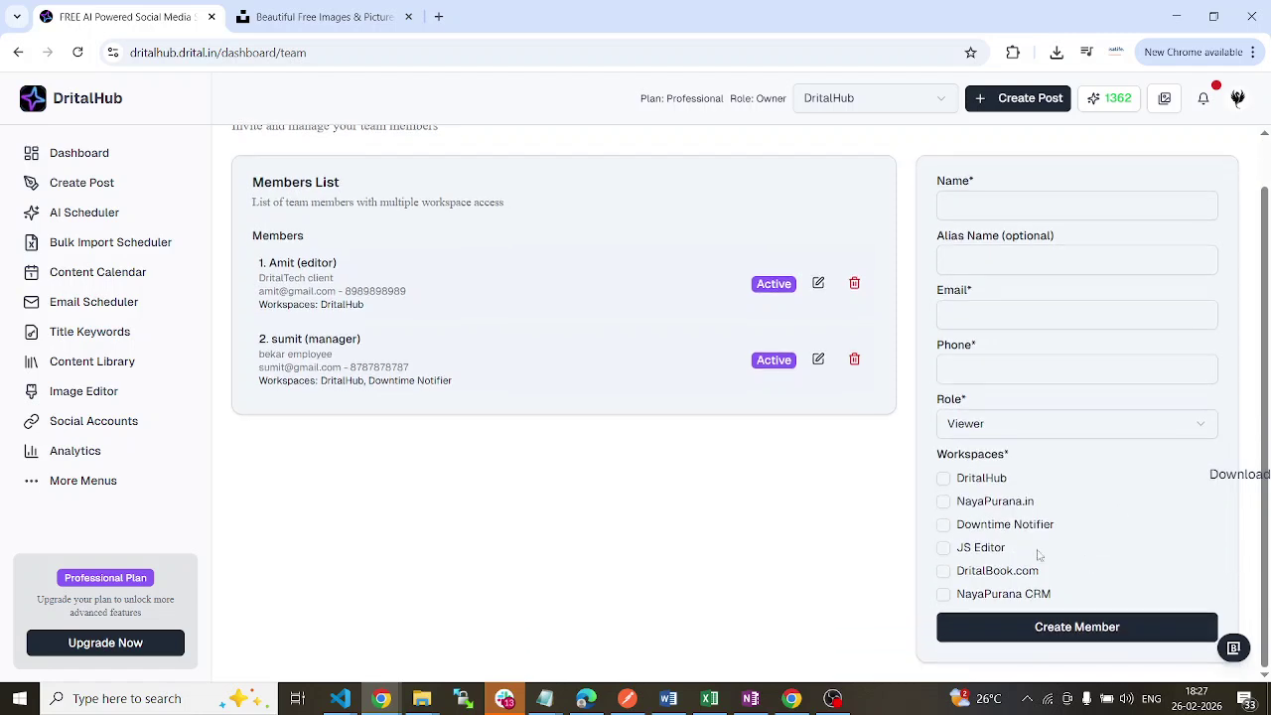
left_click(943, 478)
left_click(944, 502)
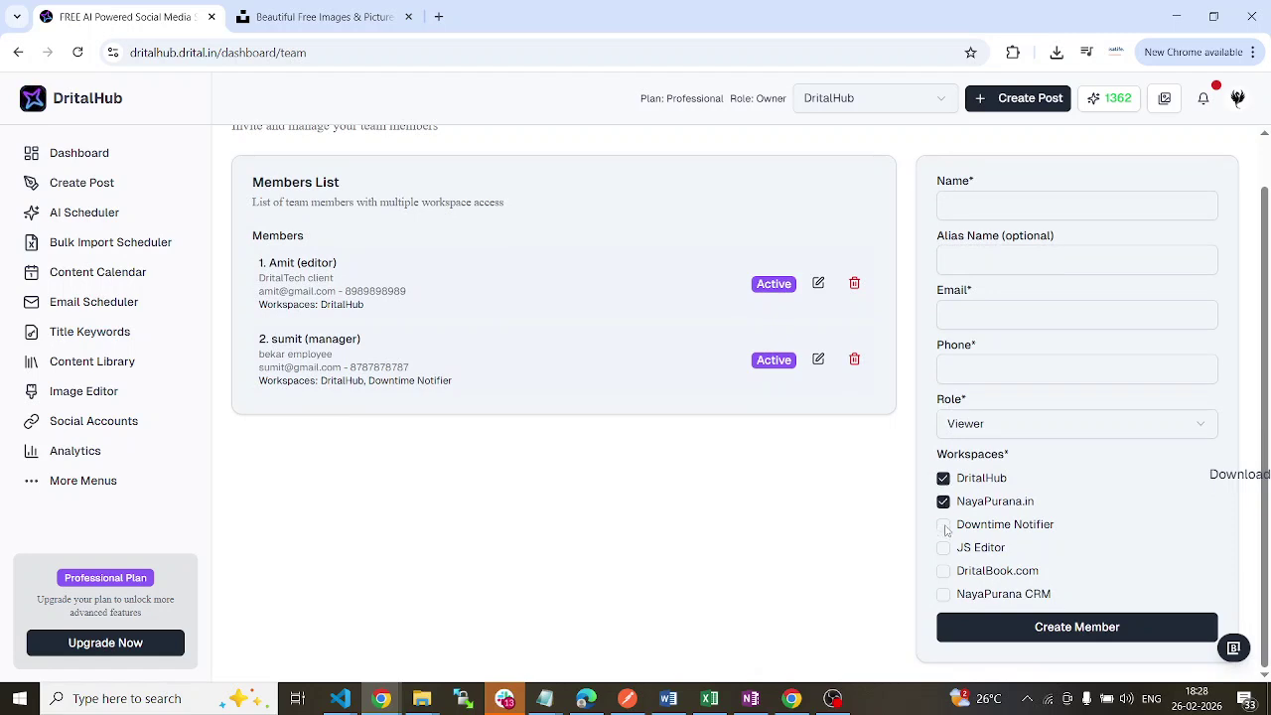
left_click(946, 527)
scroll(417, 275, "up", 1)
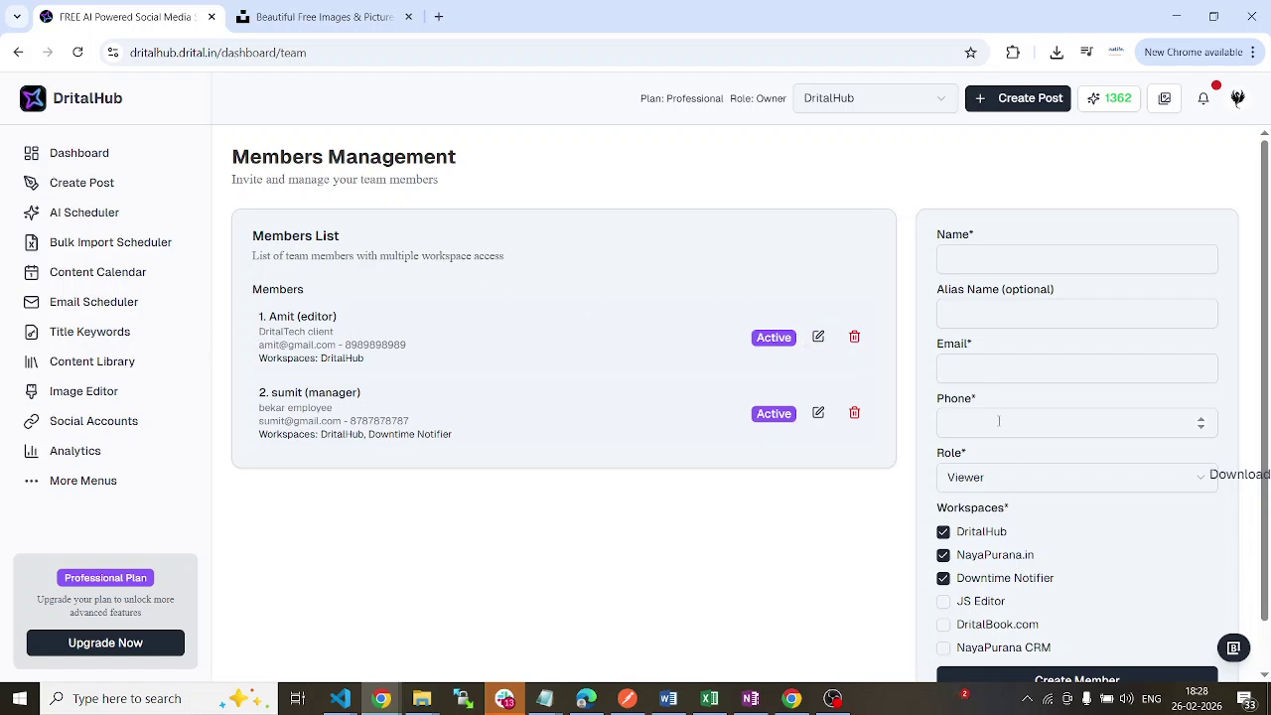
left_click(979, 369)
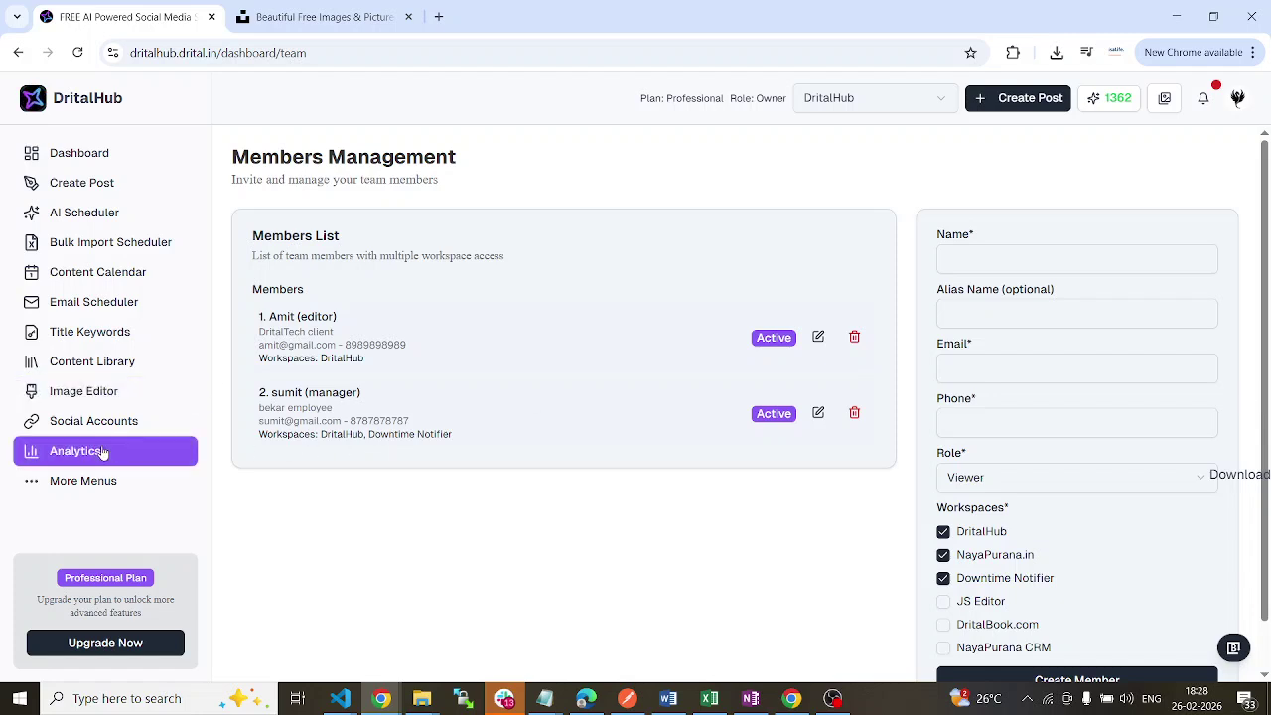
Open the Workspace Settings and review the fields of the Brand Details form
left_click(37, 488)
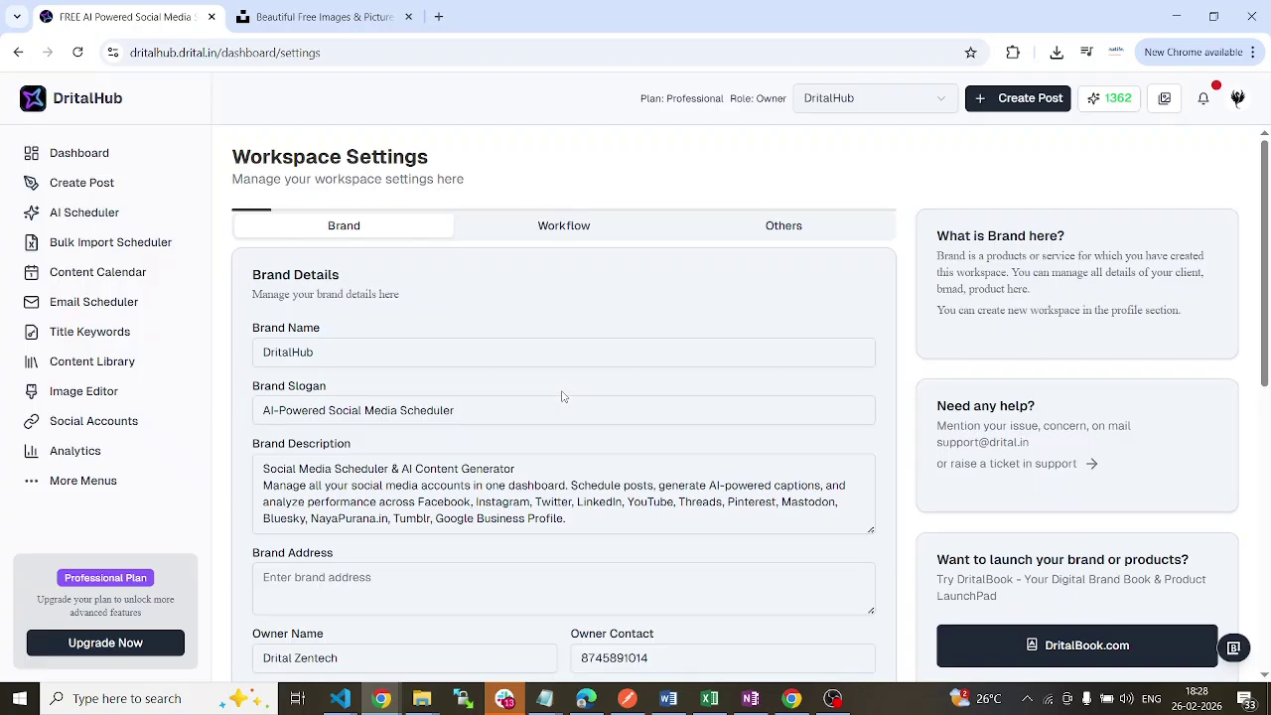
scroll(1169, 440, "down", 4)
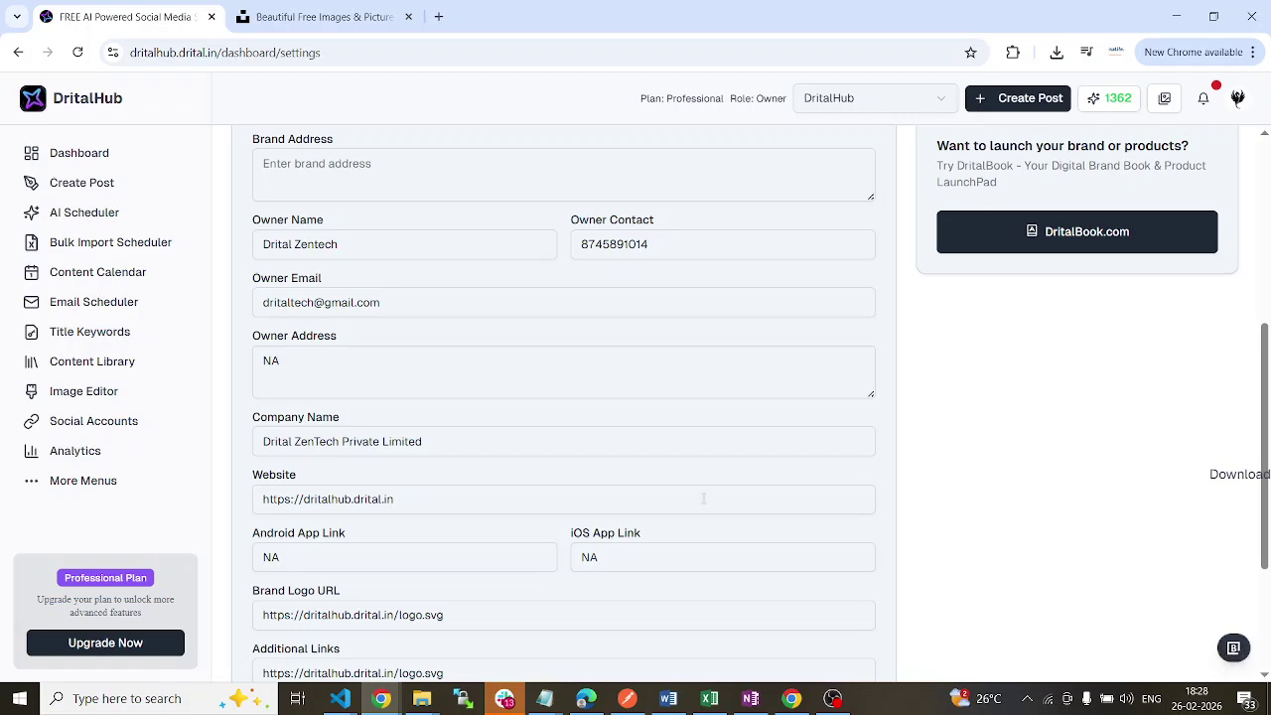
scroll(836, 538, "up", 4)
scroll(897, 389, "down", 1)
scroll(894, 391, "up", 1)
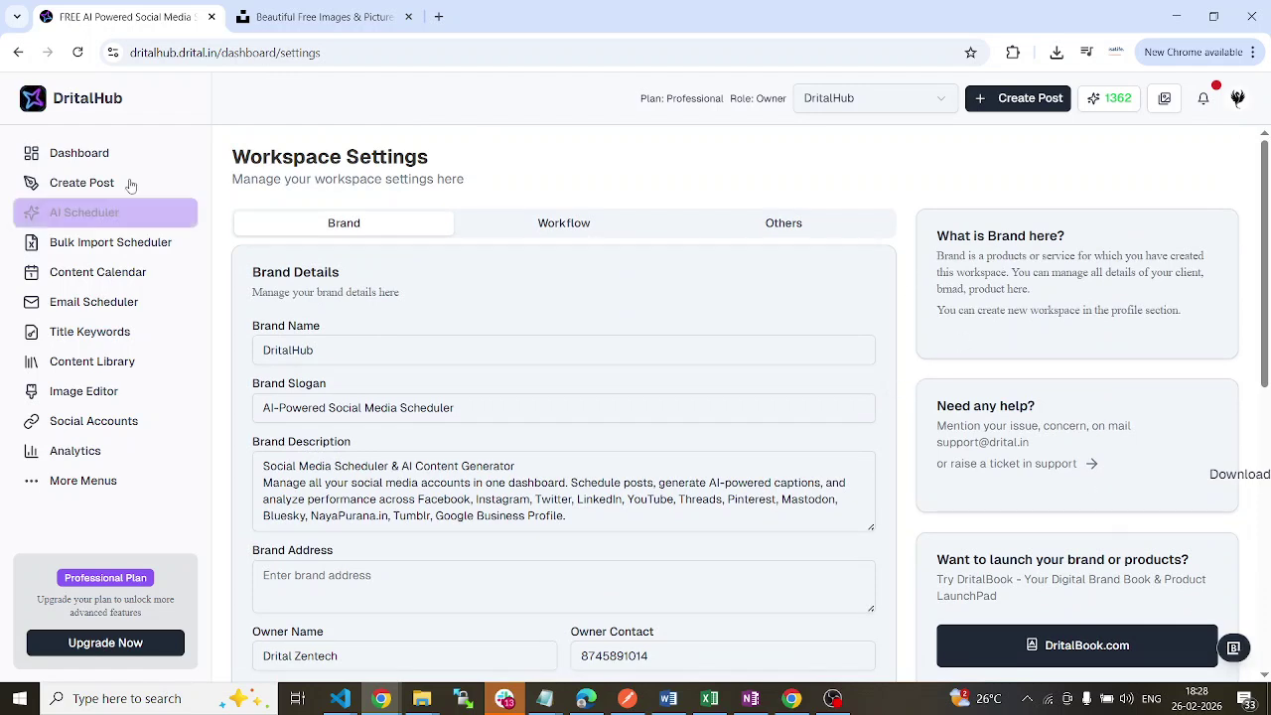
Open the quick Brand Details summary, copy the brand name from it, and close it
left_click(1235, 648)
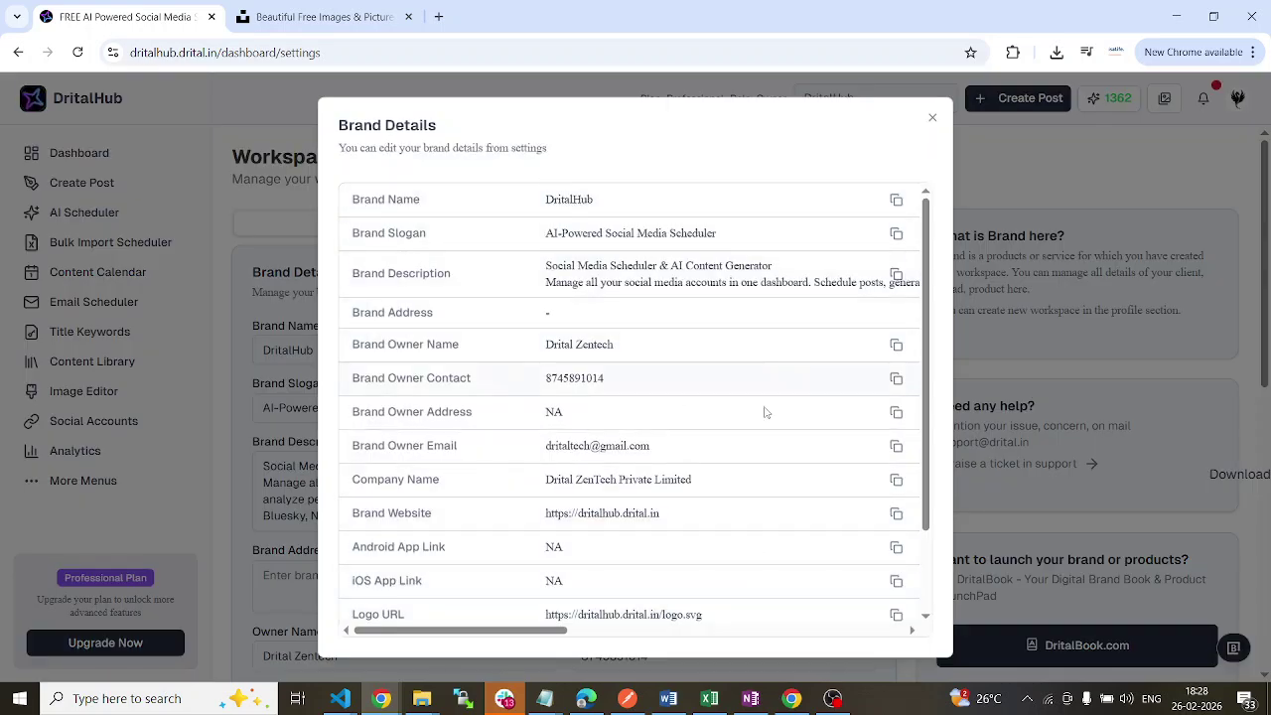
scroll(559, 295, "down", 2)
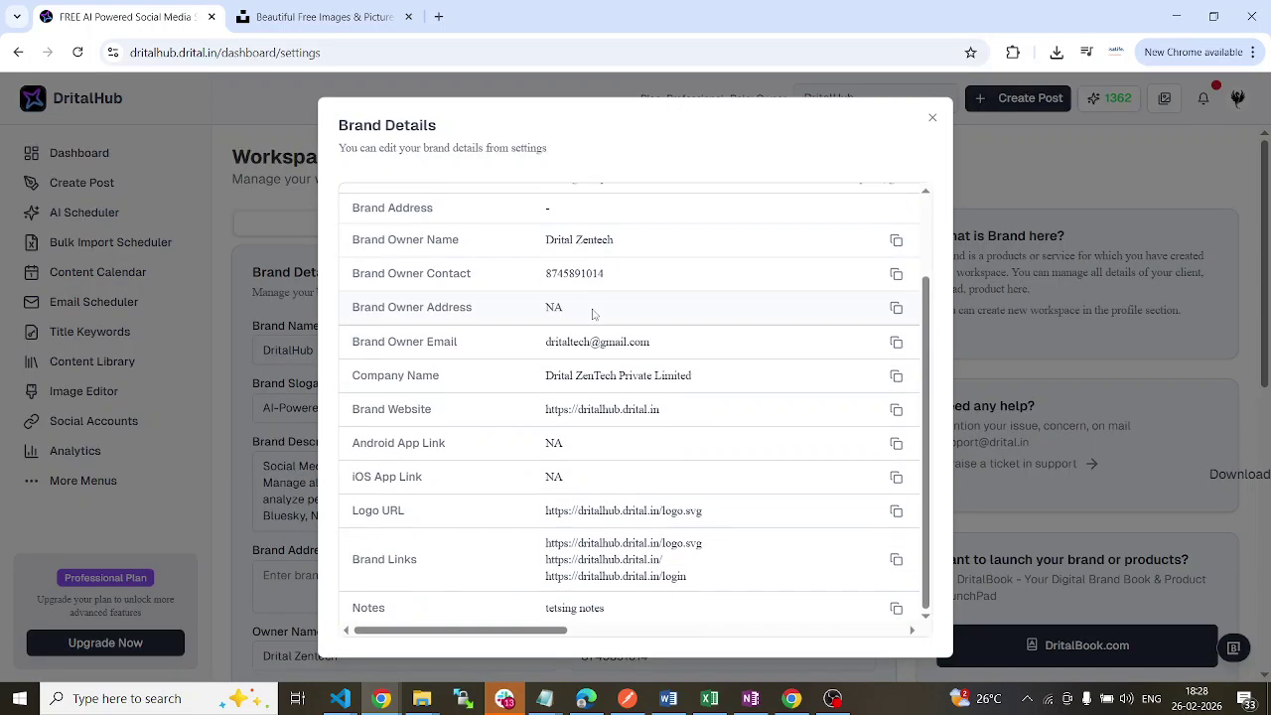
scroll(695, 427, "up", 3)
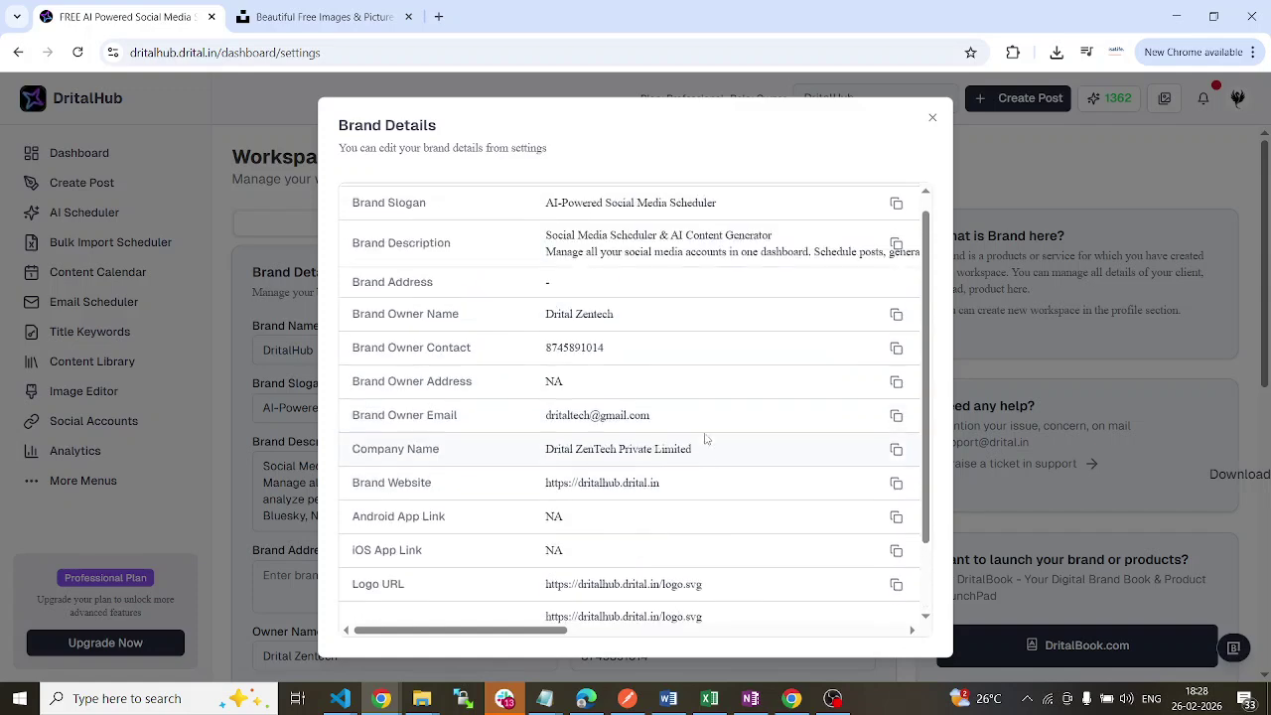
left_click(896, 200)
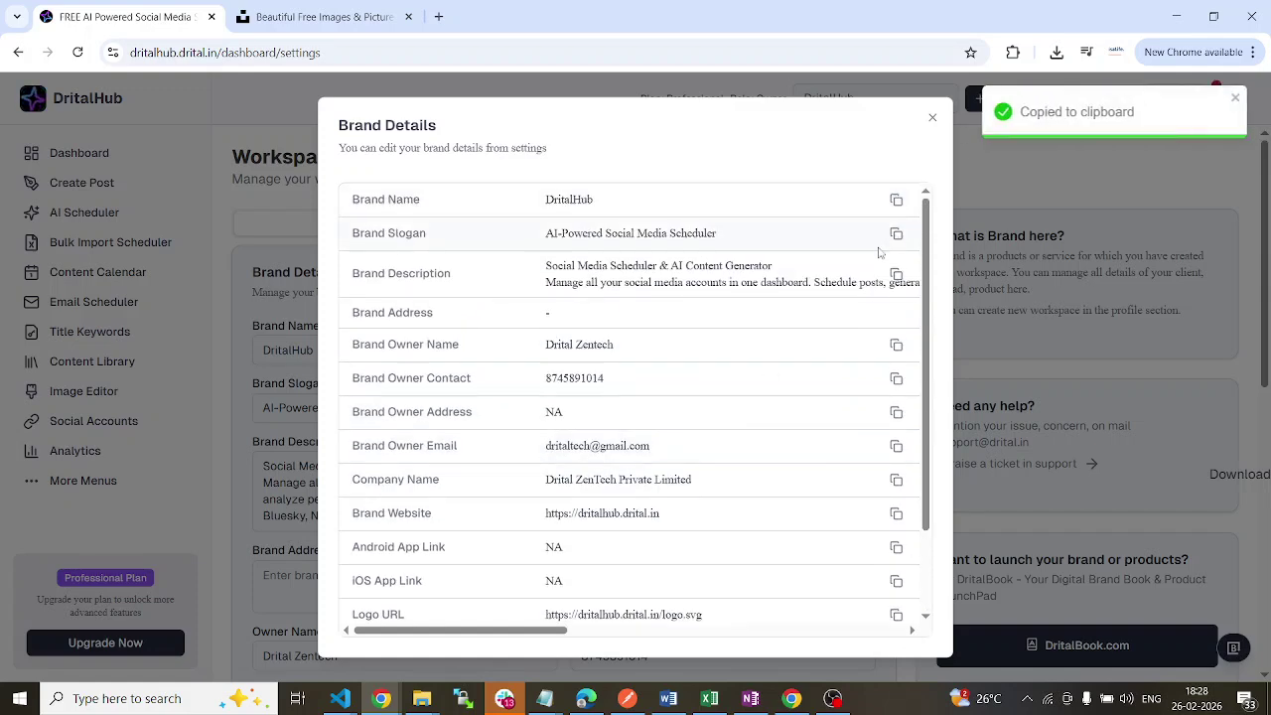
left_click(933, 117)
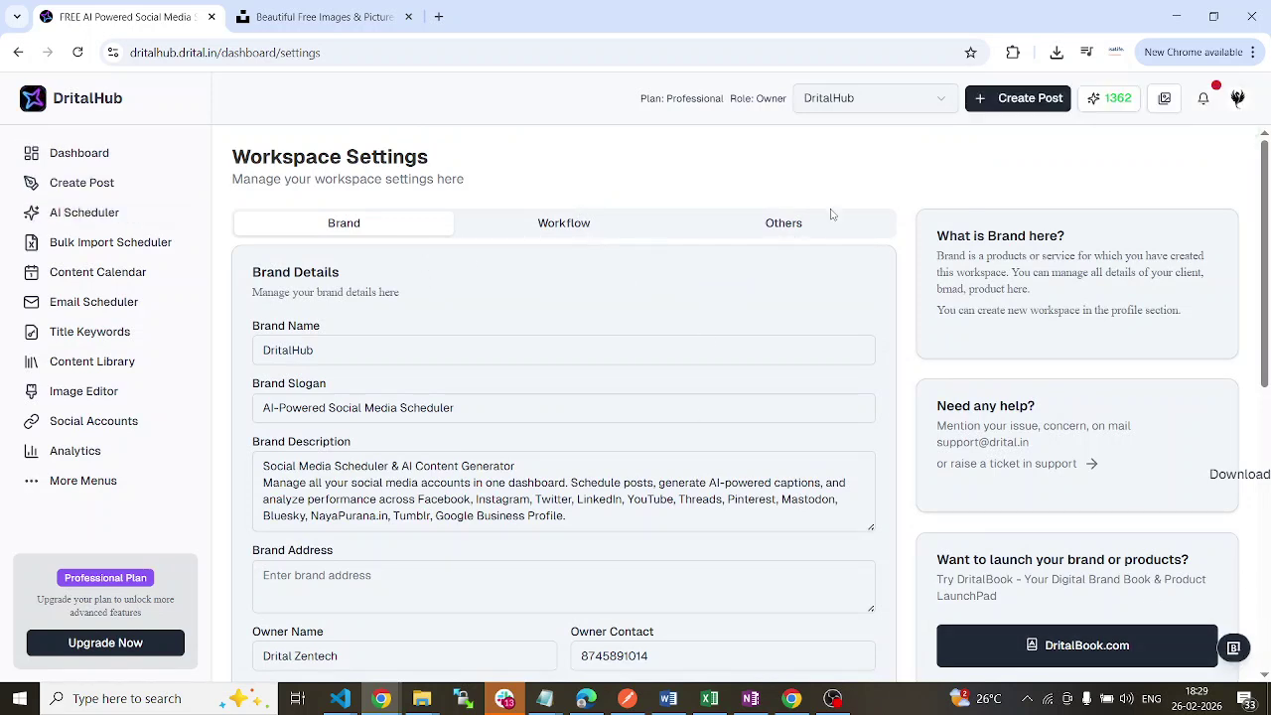
Review the full Brand Details form in the settings, through to the additional links and notes
scroll(462, 322, "down", 3)
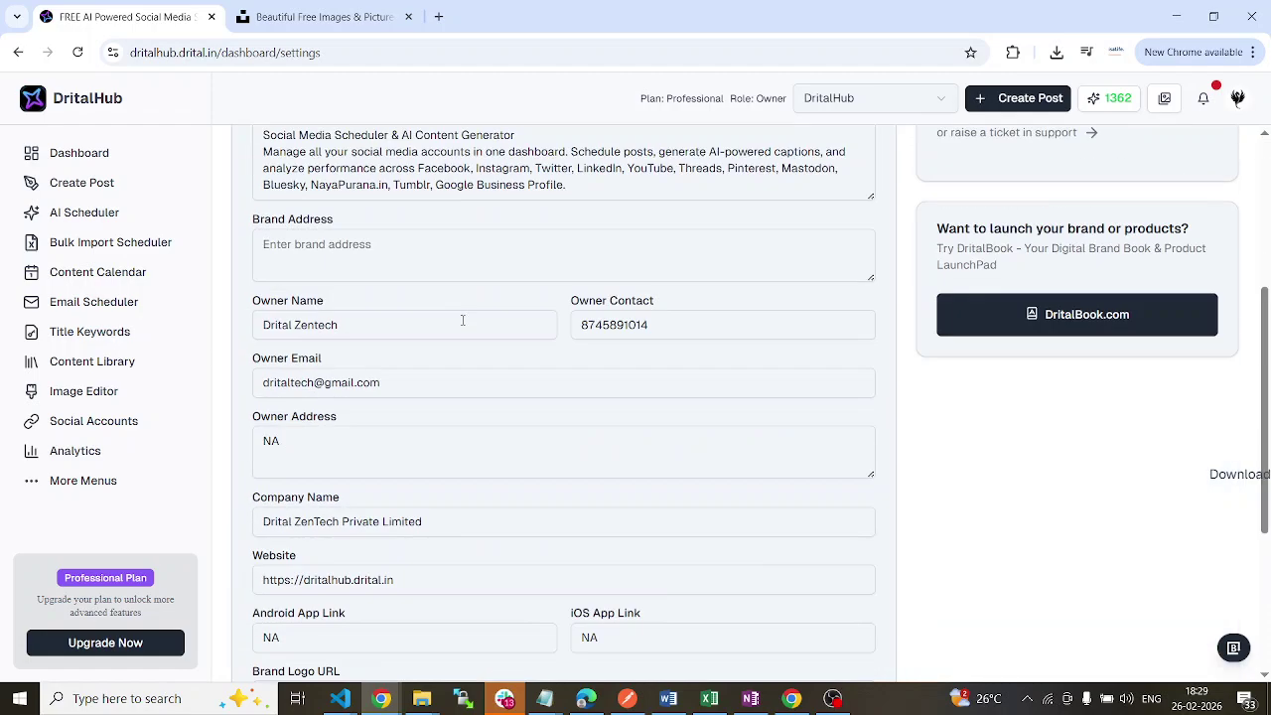
scroll(448, 242, "down", 3)
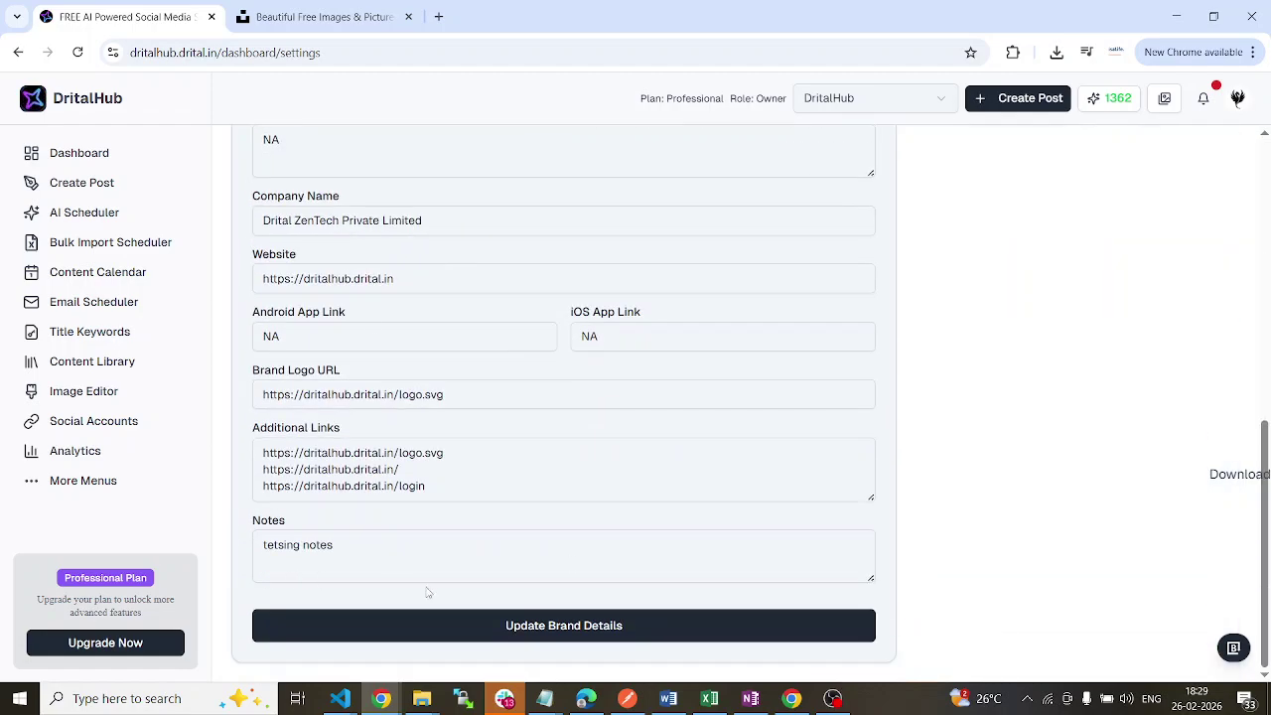
scroll(397, 373, "up", 2)
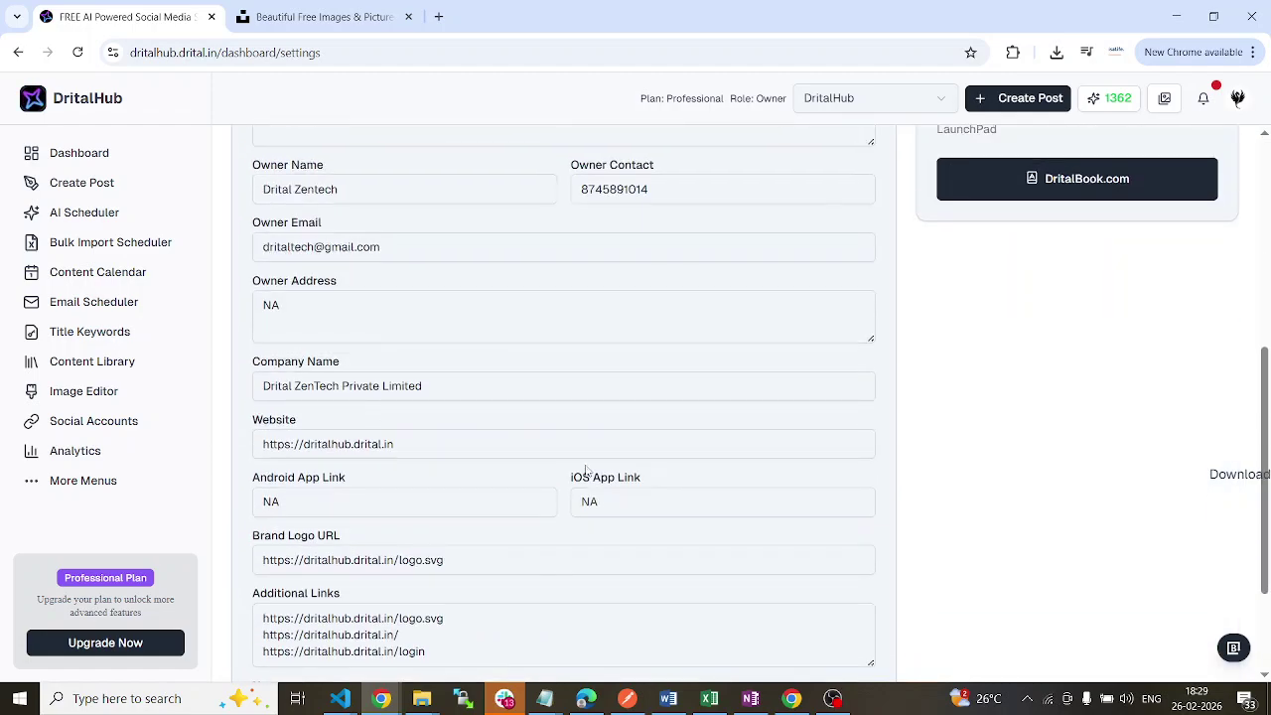
scroll(586, 473, "up", 5)
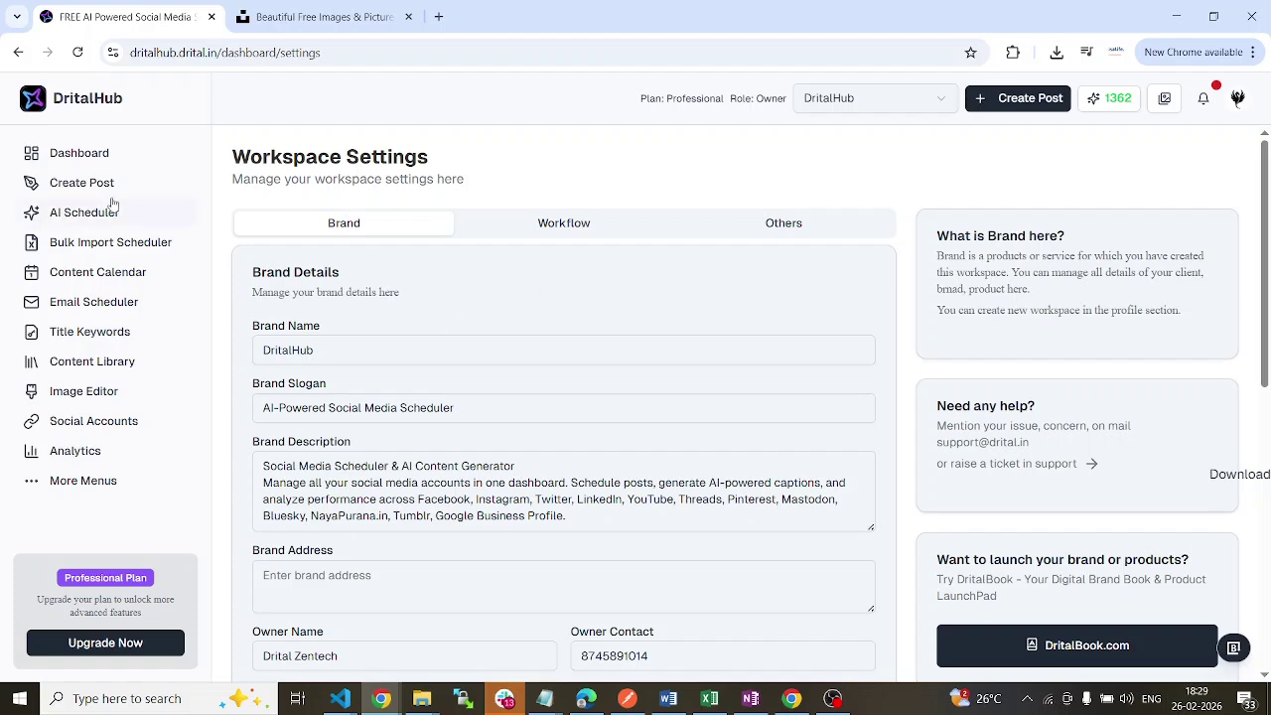
Copy the brand website from the quick Brand Details summary and close it
left_click(1233, 649)
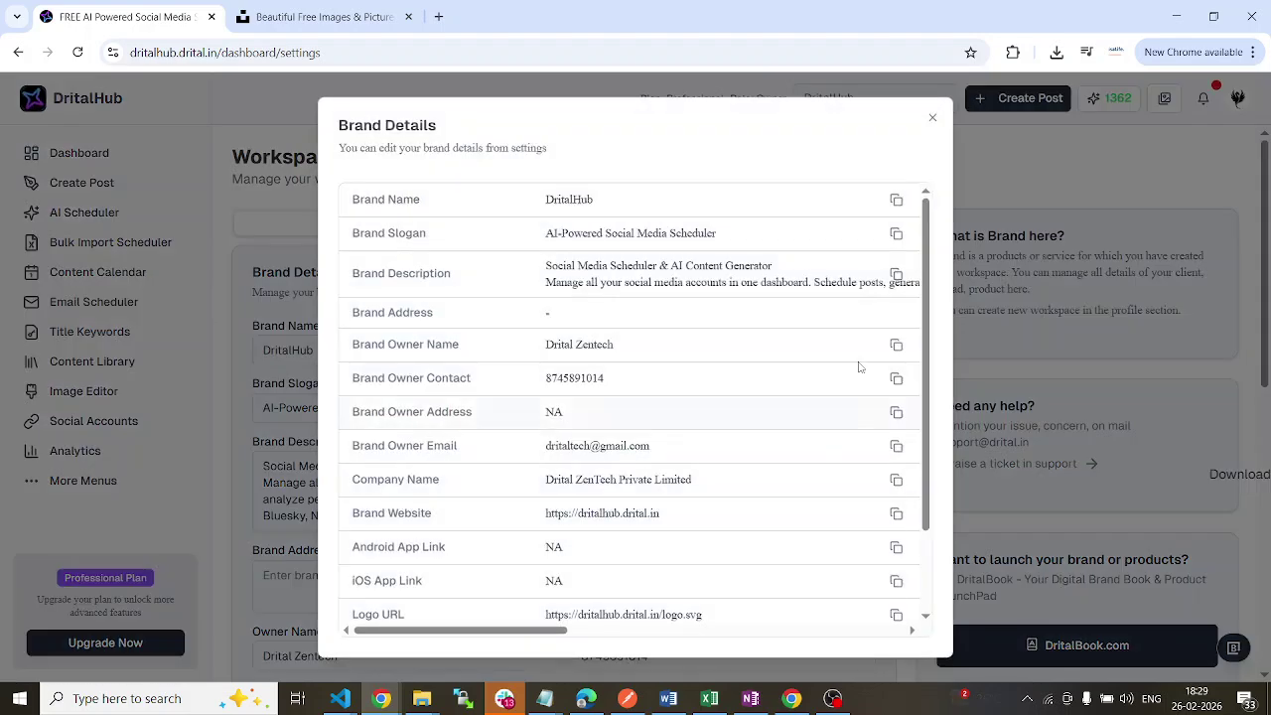
scroll(821, 442, "down", 1)
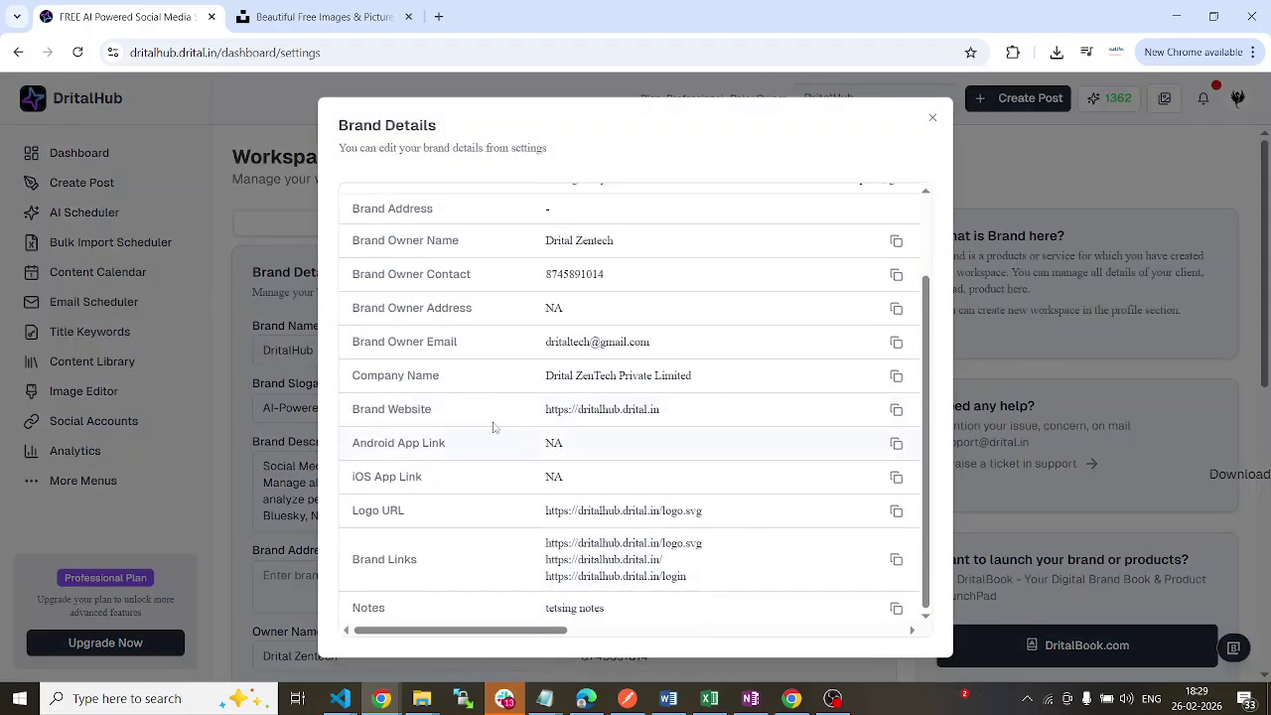
left_click(896, 409)
left_click(933, 117)
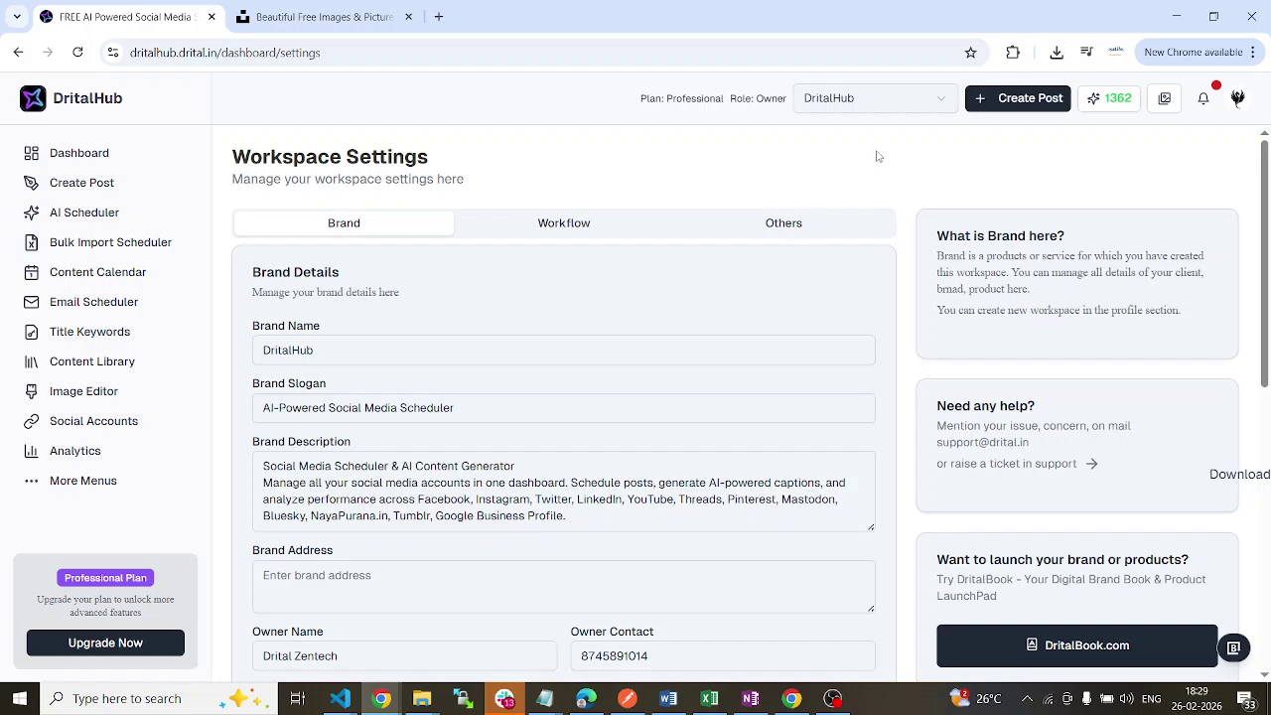
View and close the Brand Details summary again, and open the workspace's approval workflow settings
left_click(1233, 646)
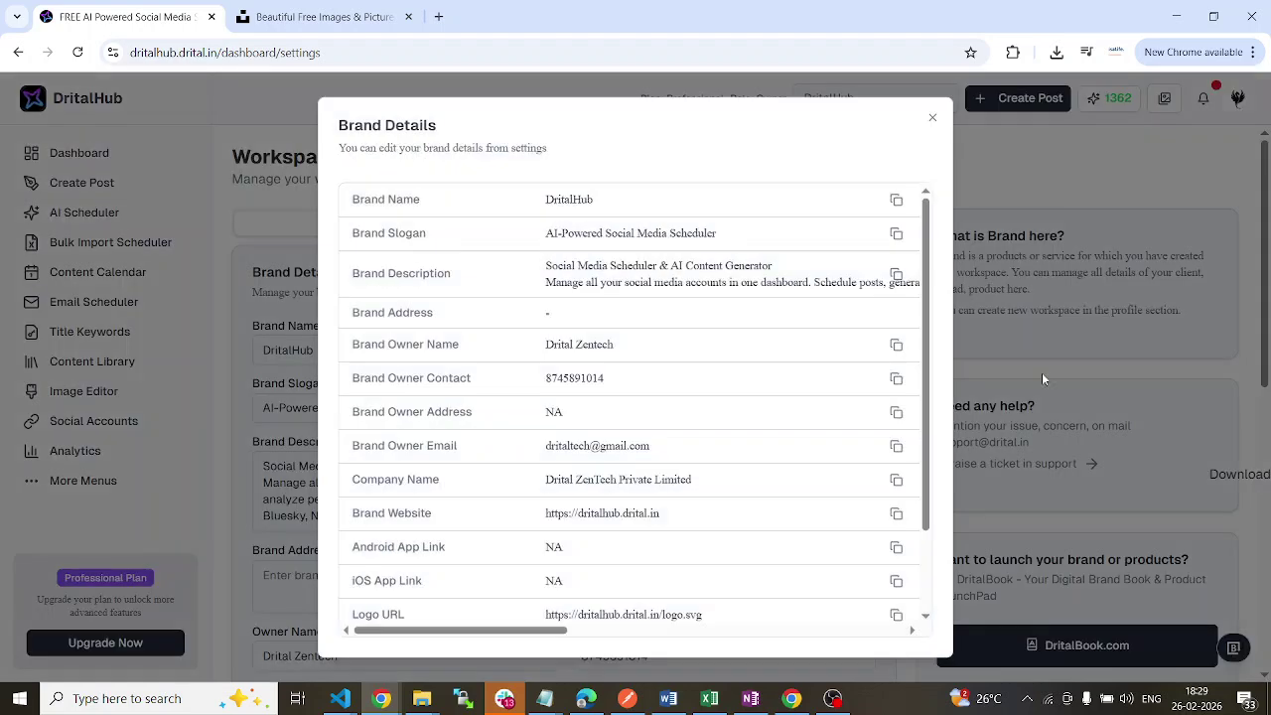
left_click(933, 117)
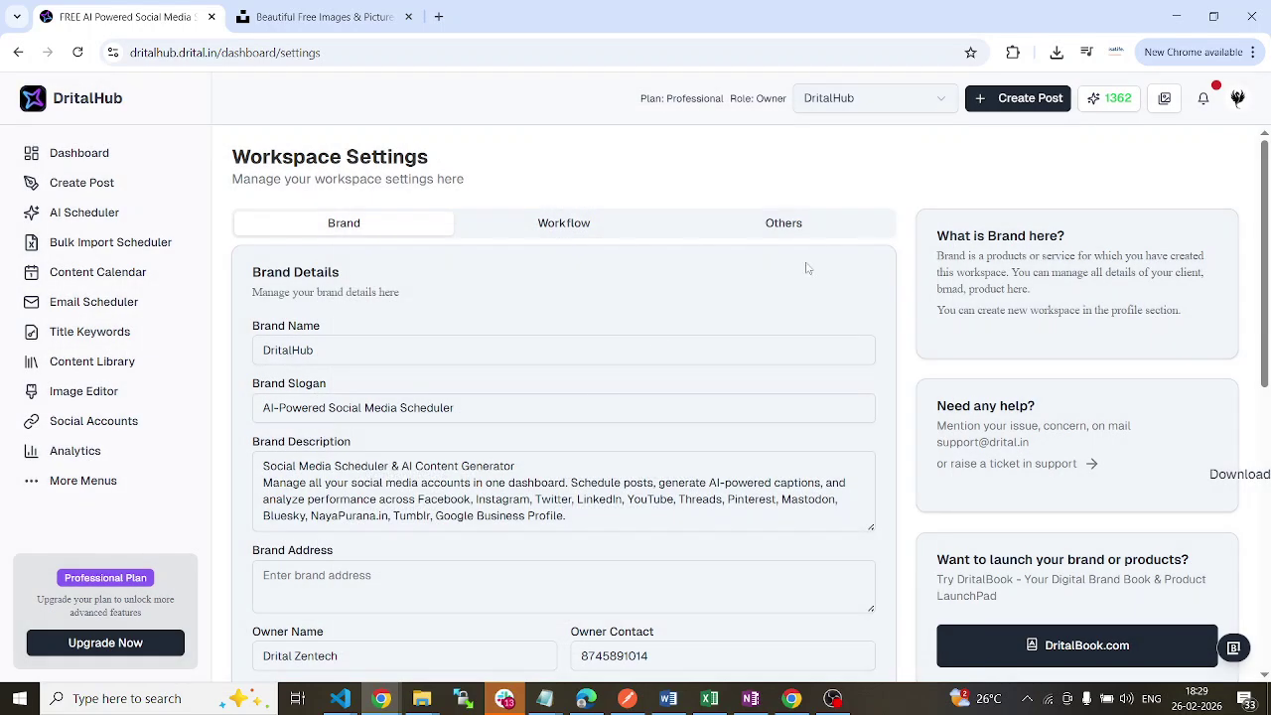
left_click(571, 226)
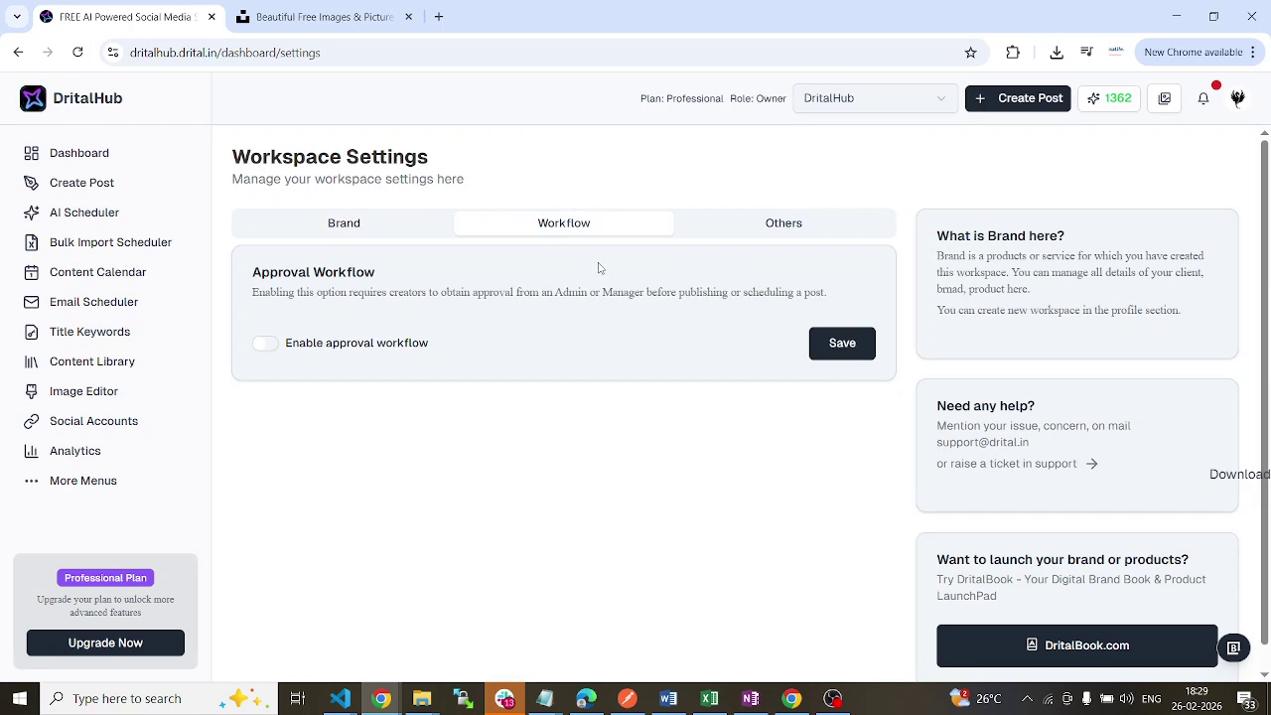
Enable the workspace's approval workflow, choose the team member with the manager role as approver, and recheck the approver options
left_click(272, 349)
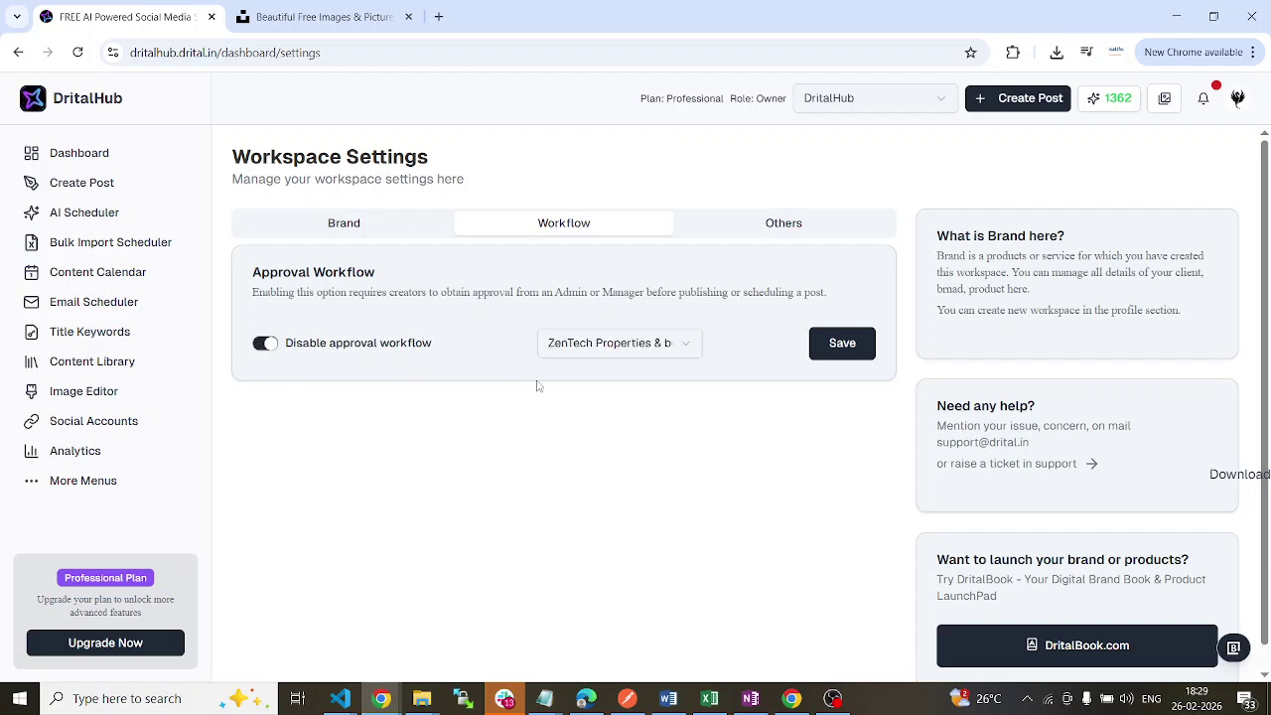
left_click(640, 349)
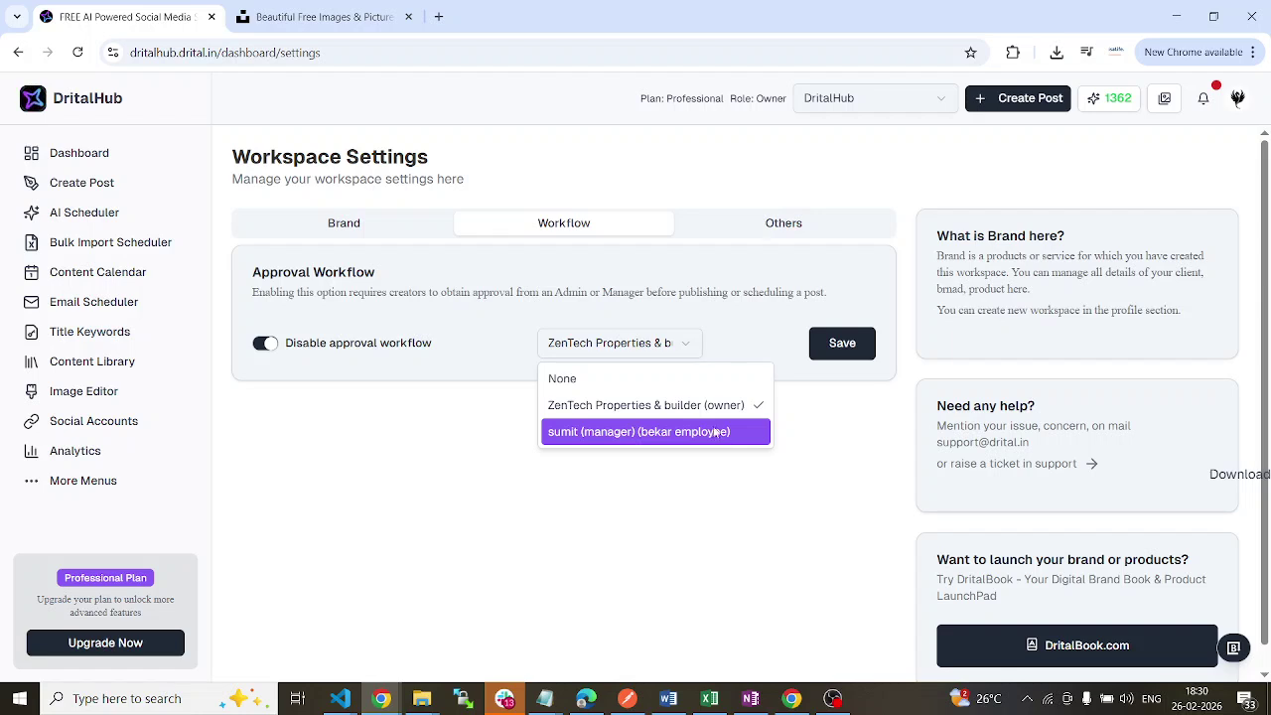
left_click(832, 413)
left_click(663, 363)
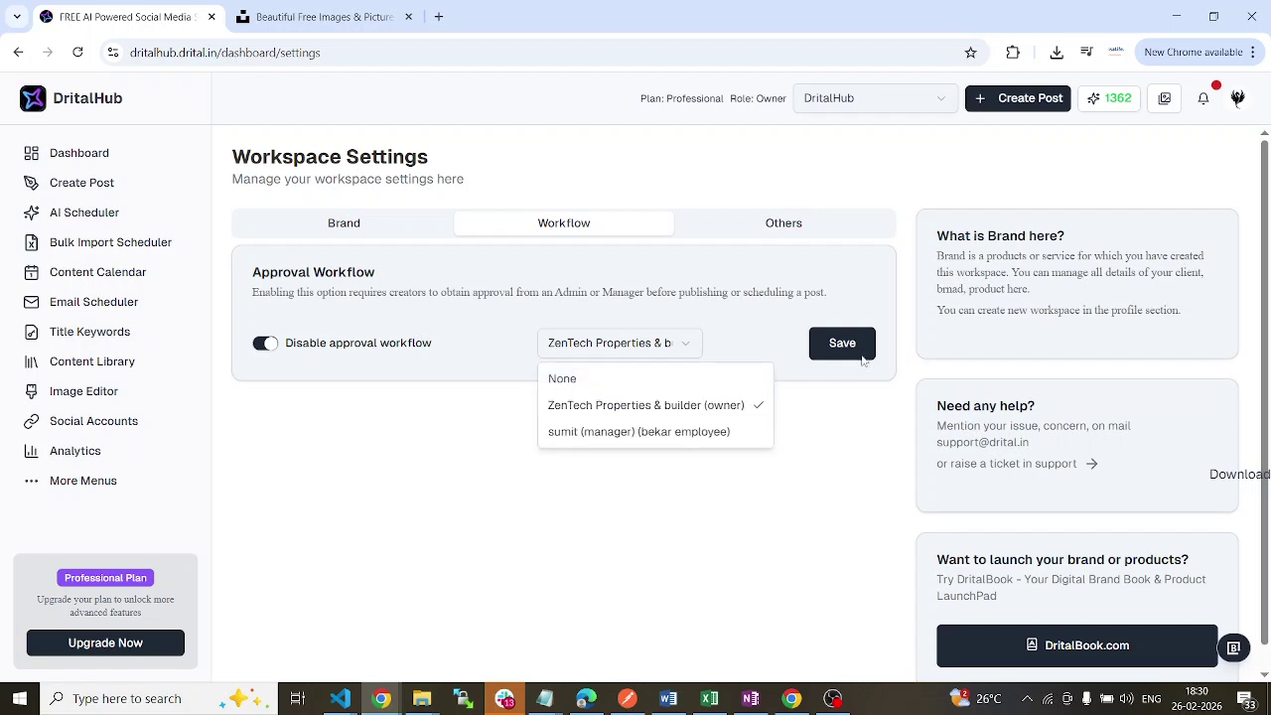
left_click(729, 432)
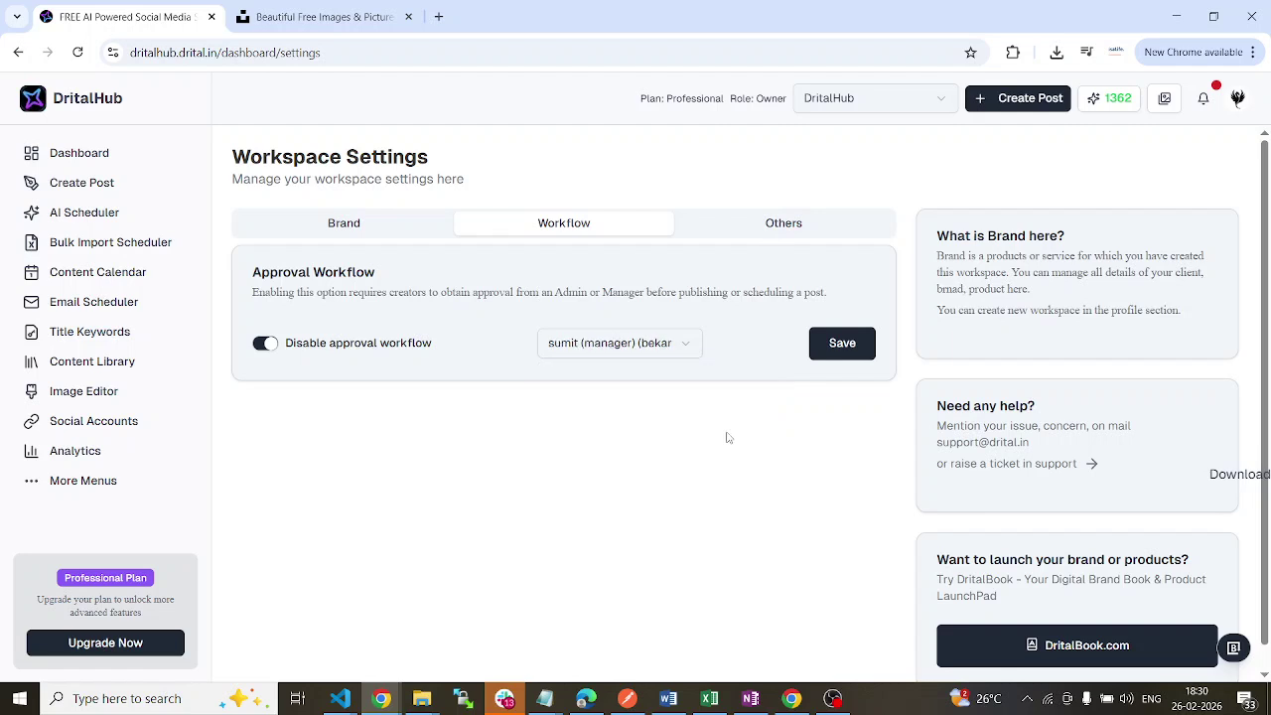
left_click(675, 350)
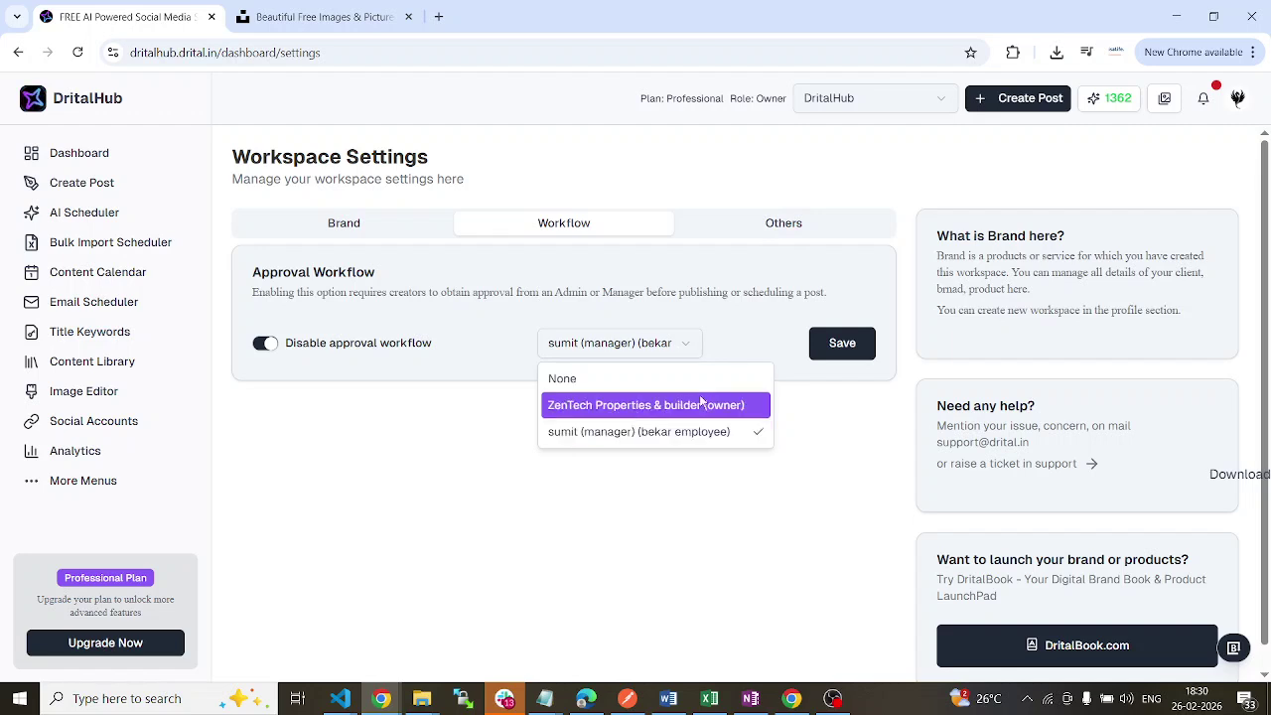
left_click(866, 405)
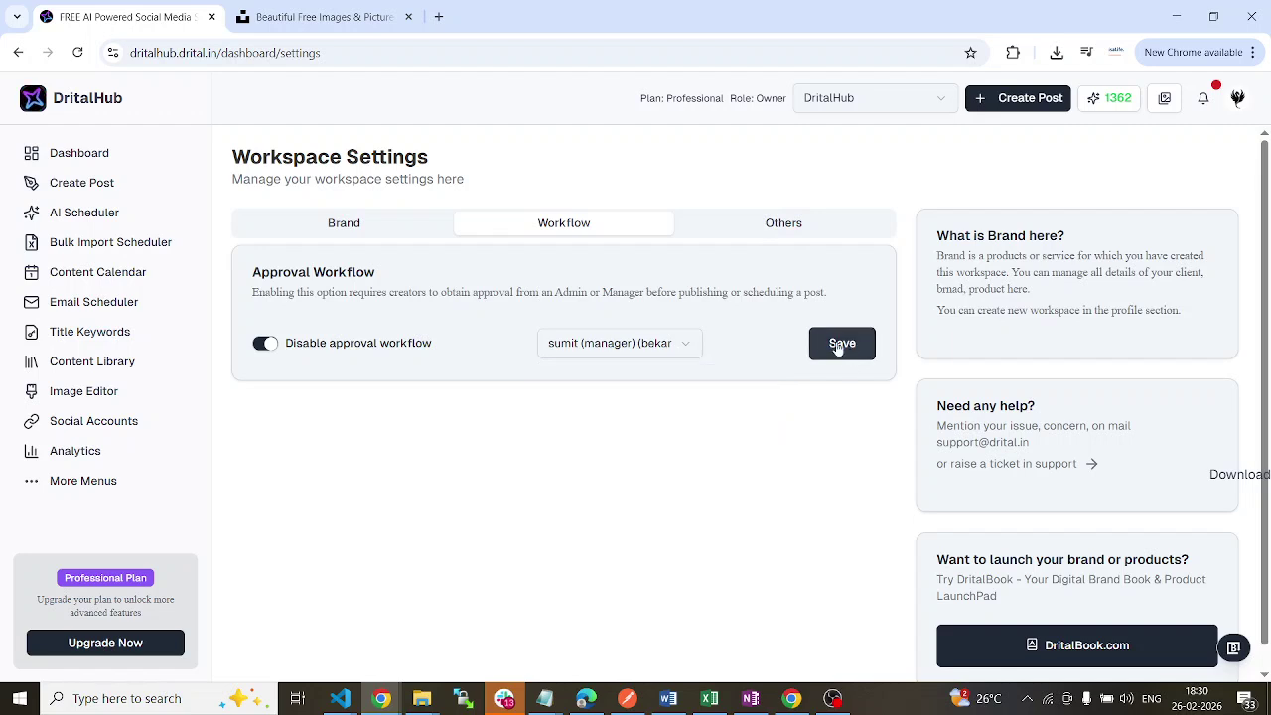
View the workspace's API token settings and open the Notification History page
left_click(740, 234)
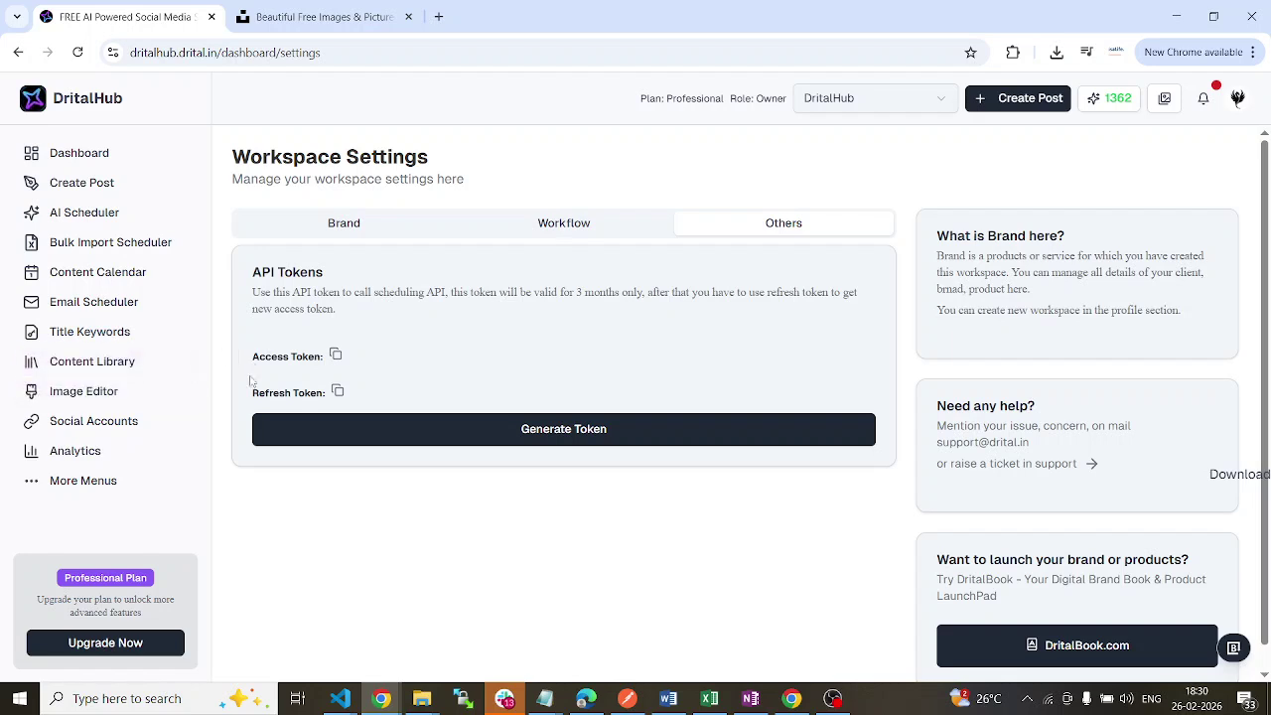
left_click(56, 481)
left_click(347, 308)
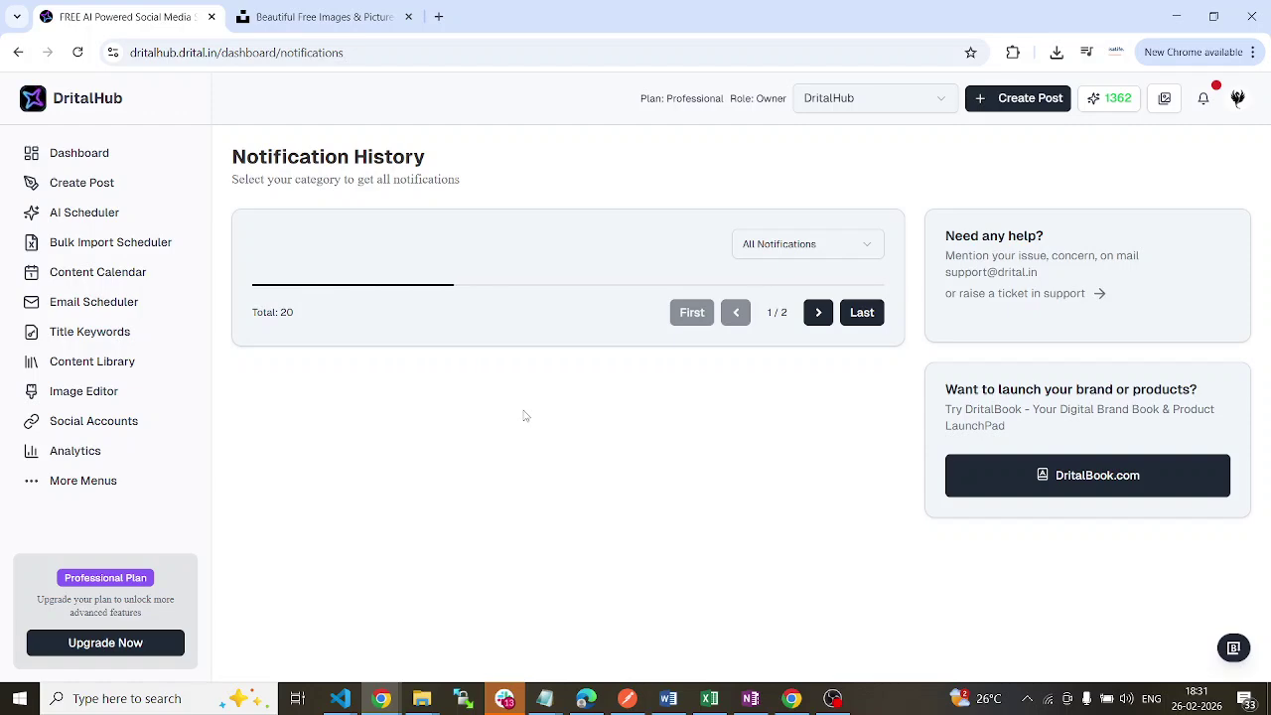
Look through the quick list of recent notifications down to its end and close it
left_click(1204, 104)
scroll(1133, 298, "down", 5)
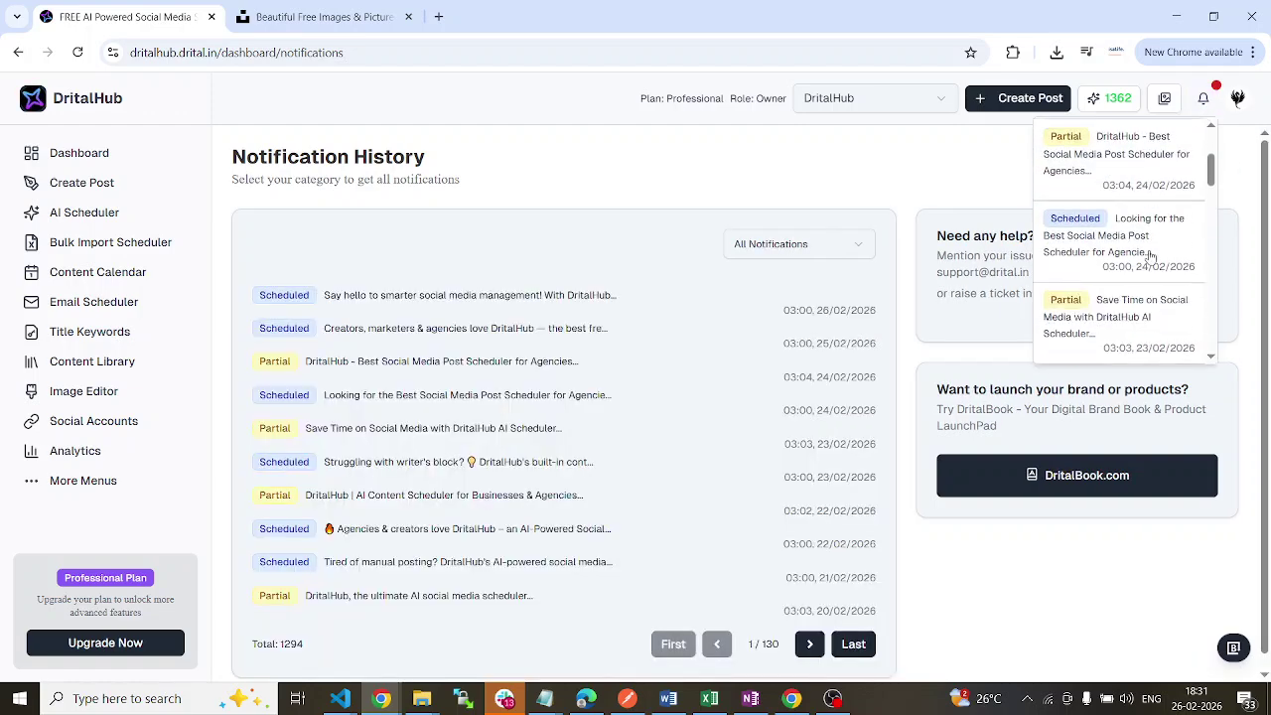
scroll(1134, 308, "down", 5)
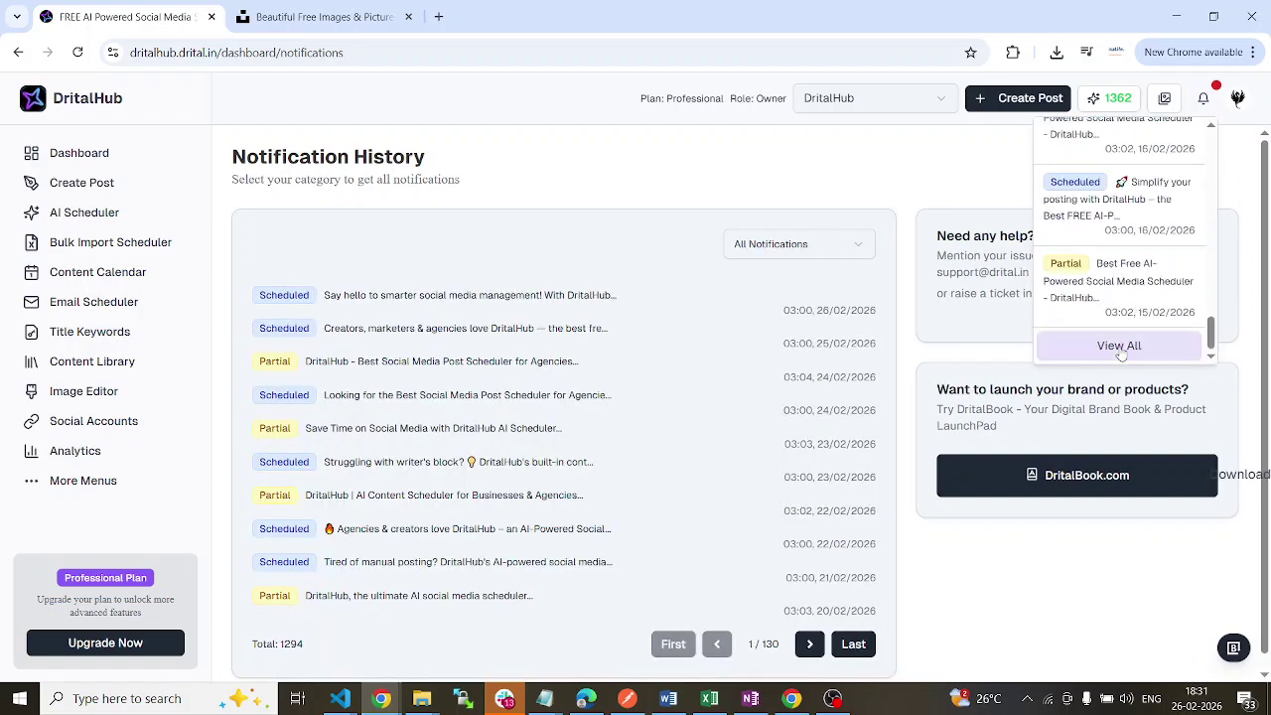
key("Escape")
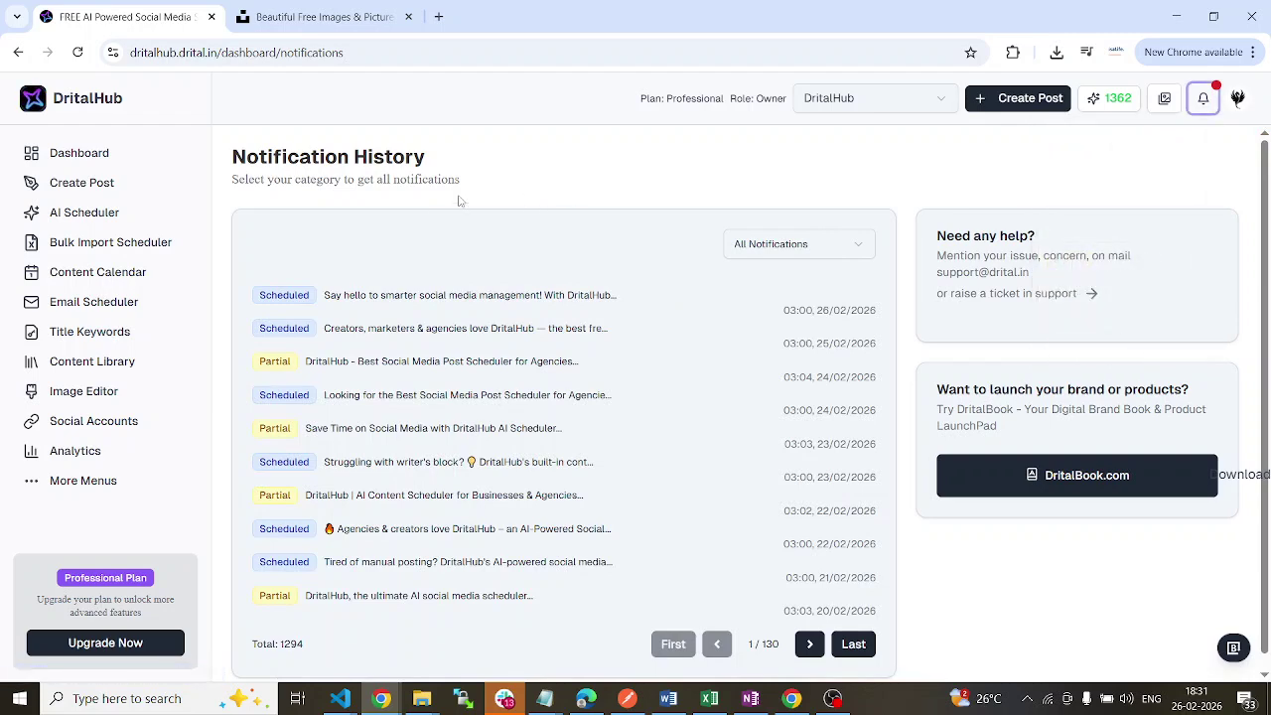
scroll(427, 298, "down", 1)
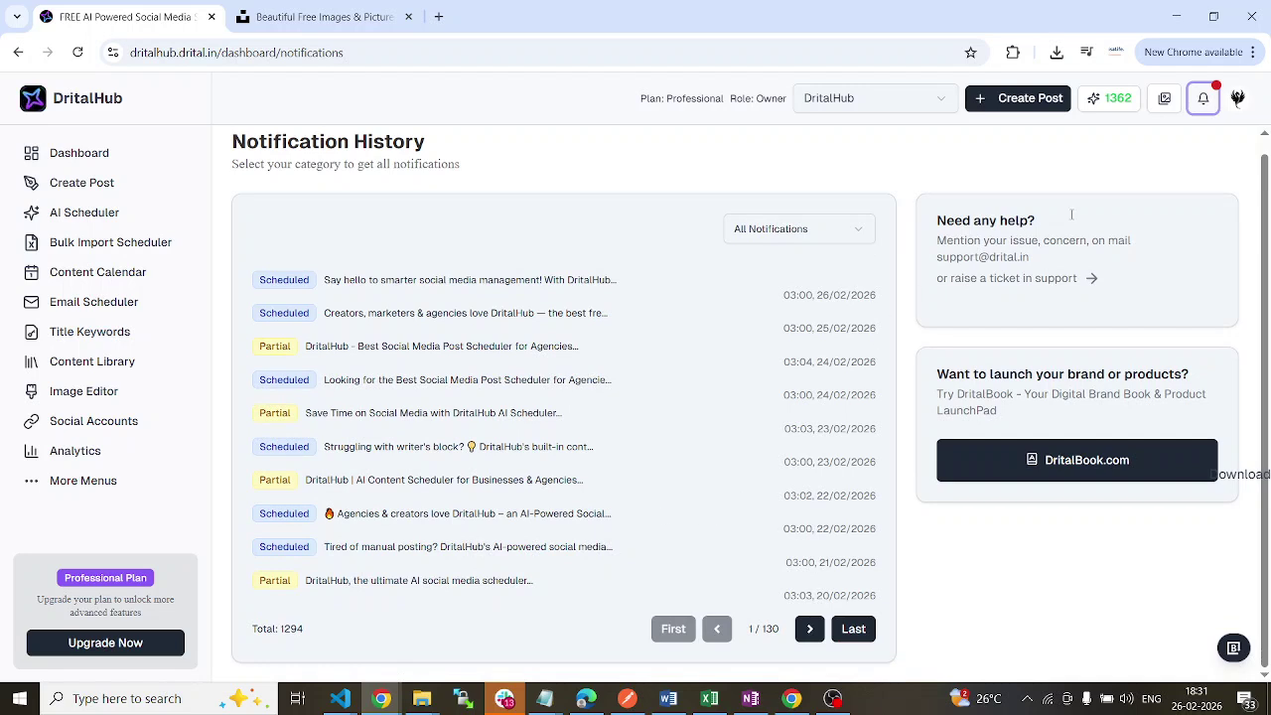
Filter the notification history by AI Credit, Storage, Auto Scheduler, AI Auto Scheduler and Post in turn
left_click(850, 236)
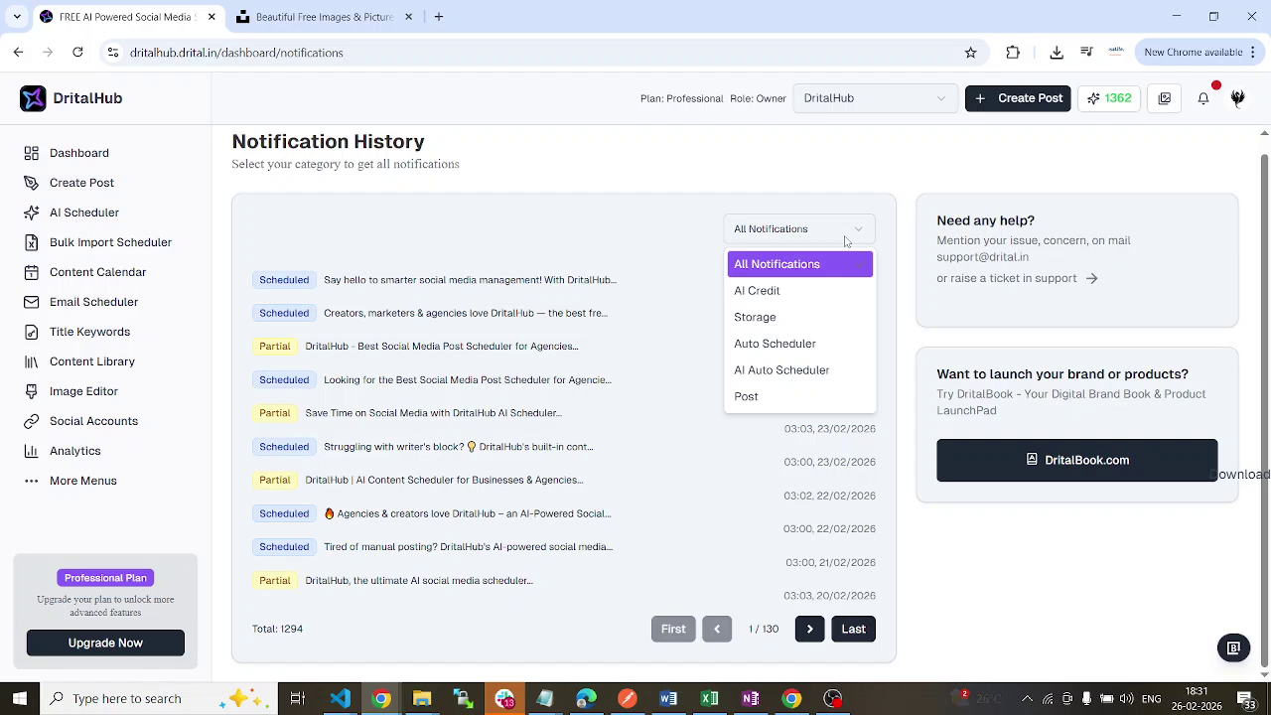
left_click(806, 295)
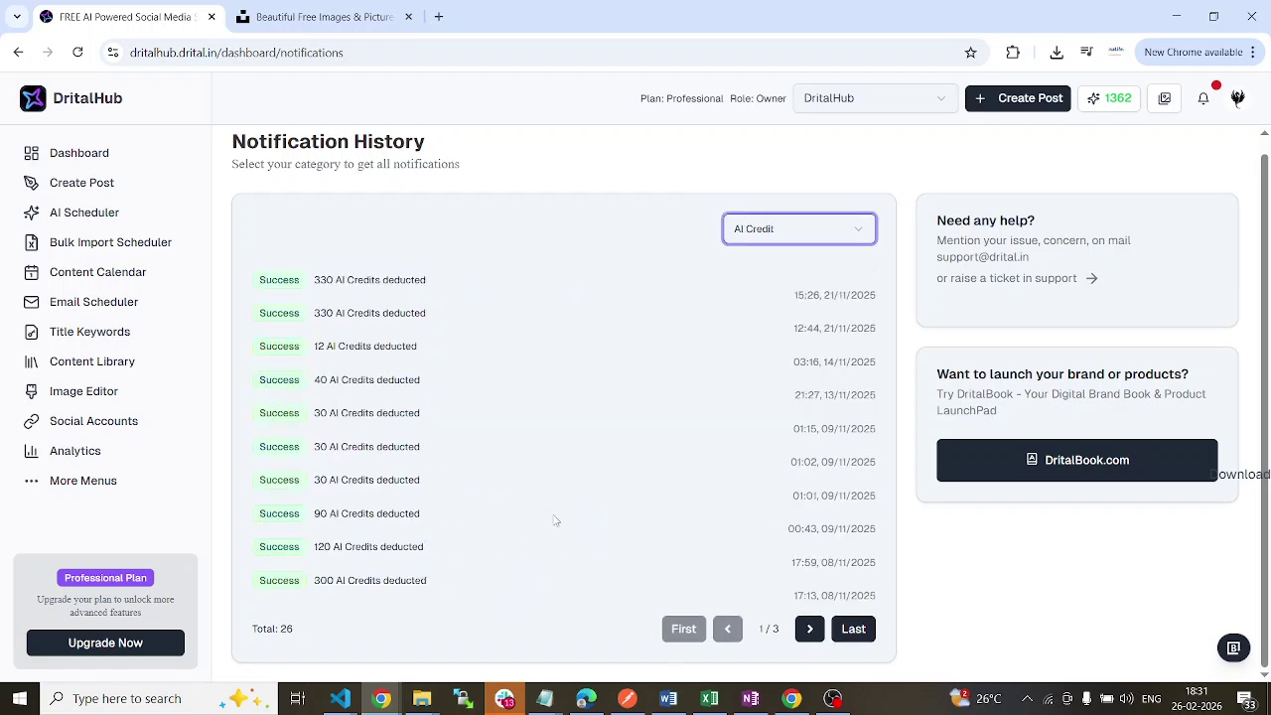
left_click(798, 233)
left_click(795, 318)
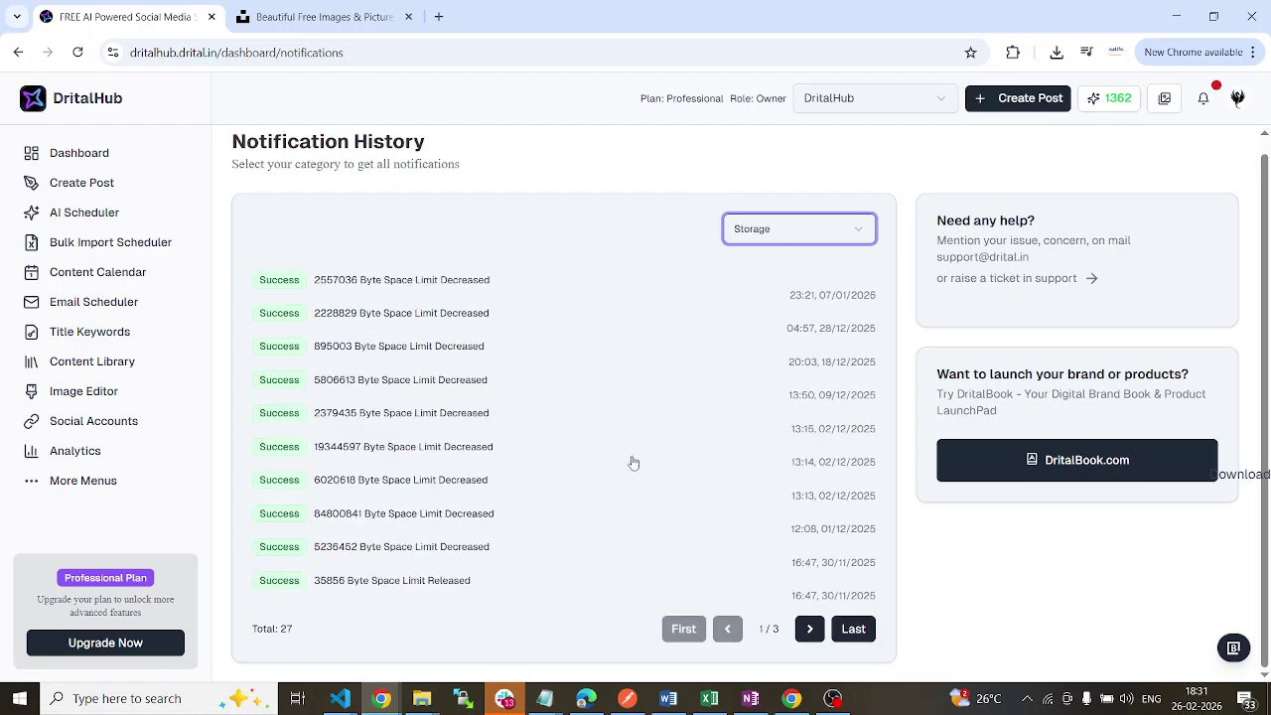
left_click(800, 239)
left_click(796, 345)
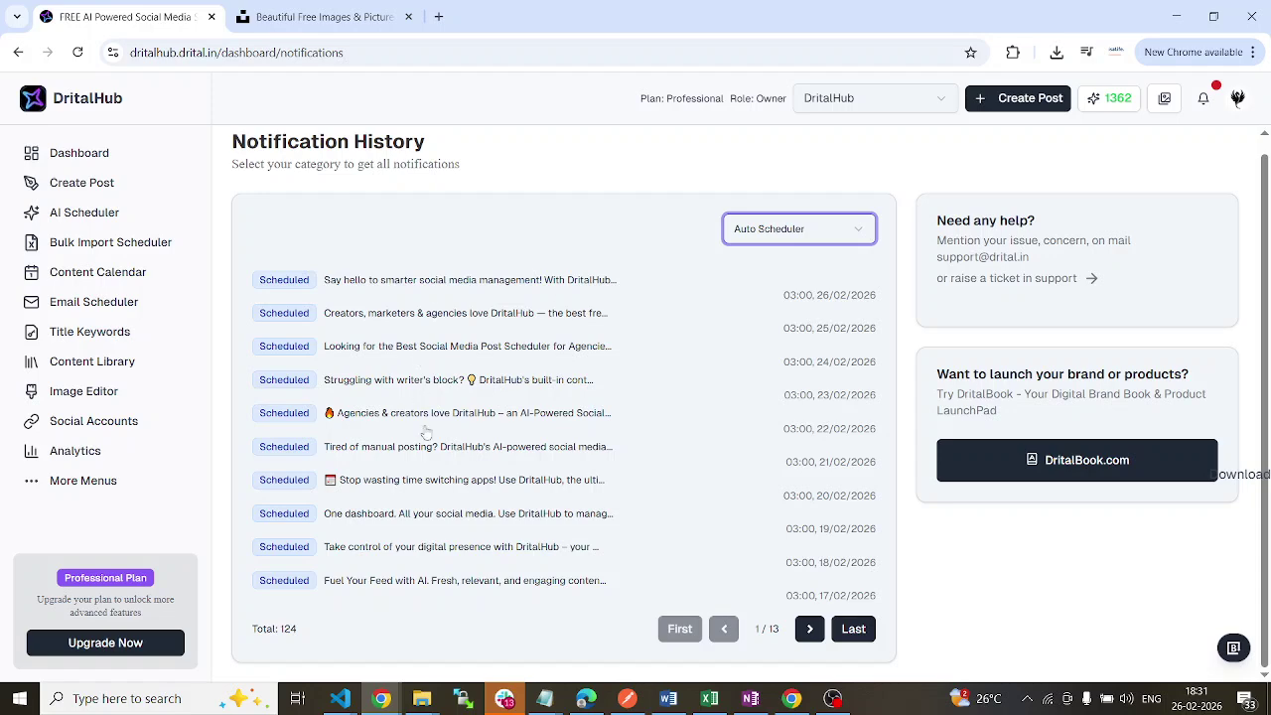
left_click(832, 224)
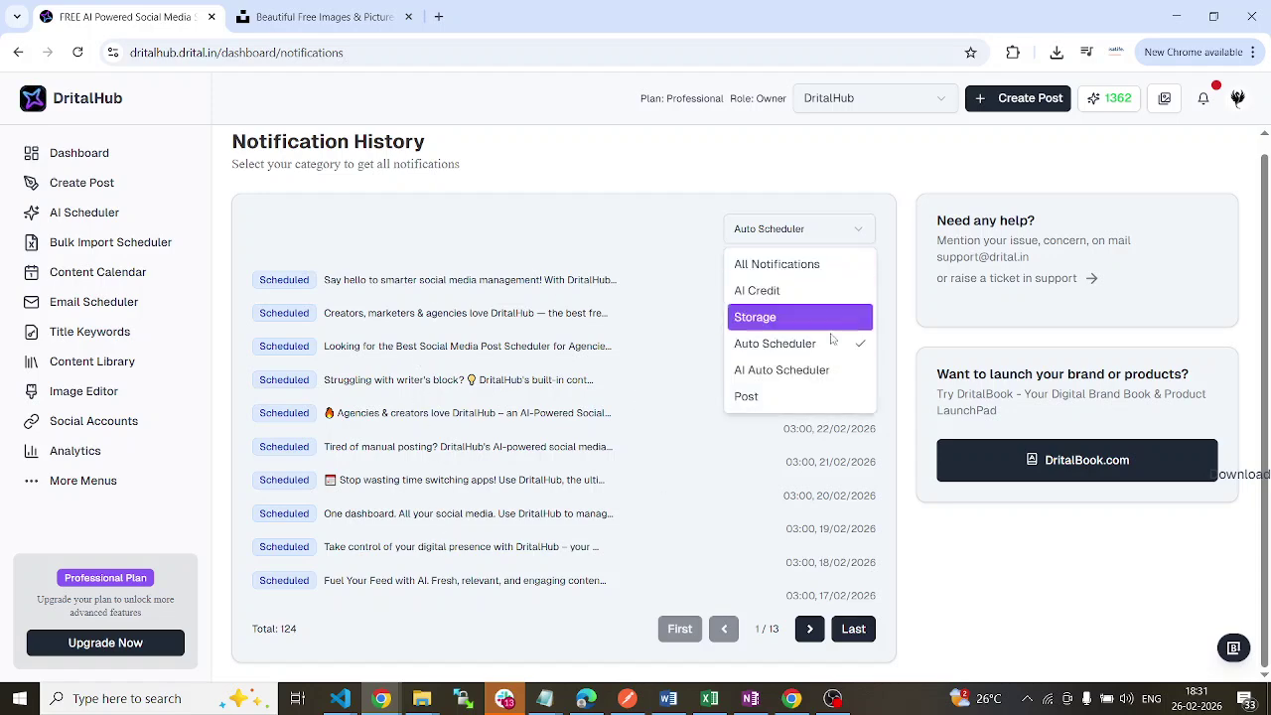
left_click(809, 372)
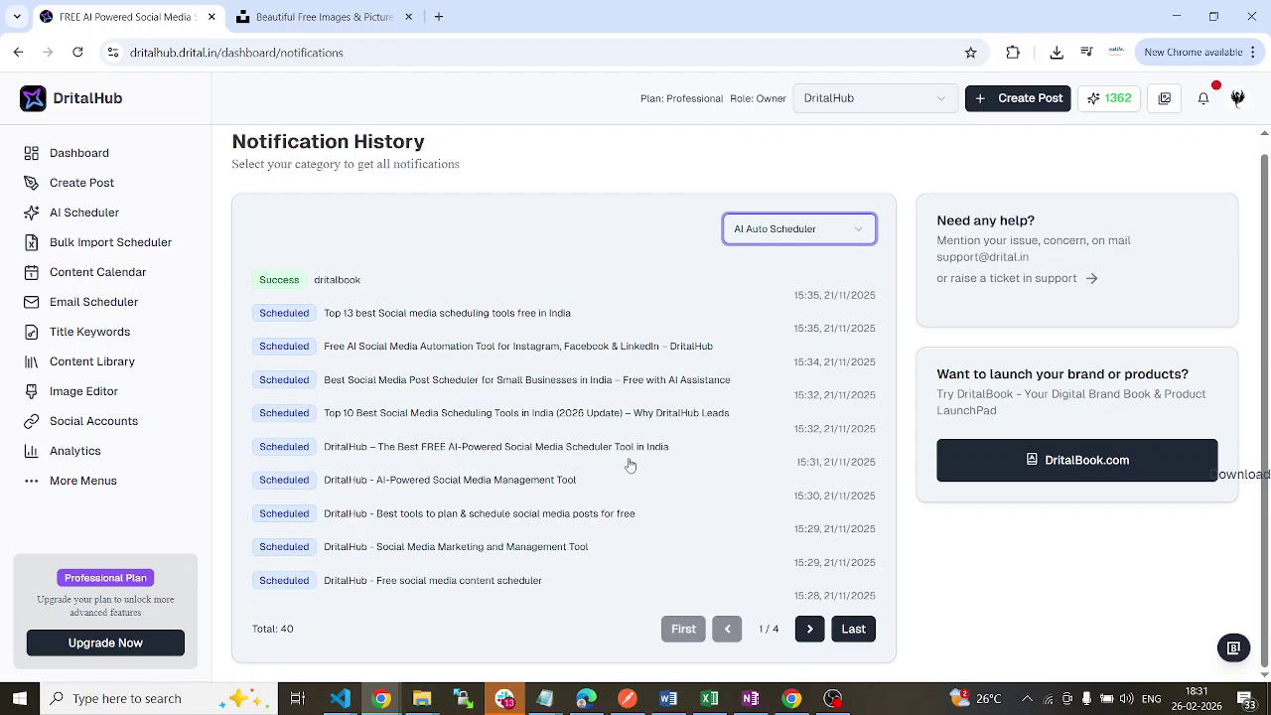
left_click(837, 238)
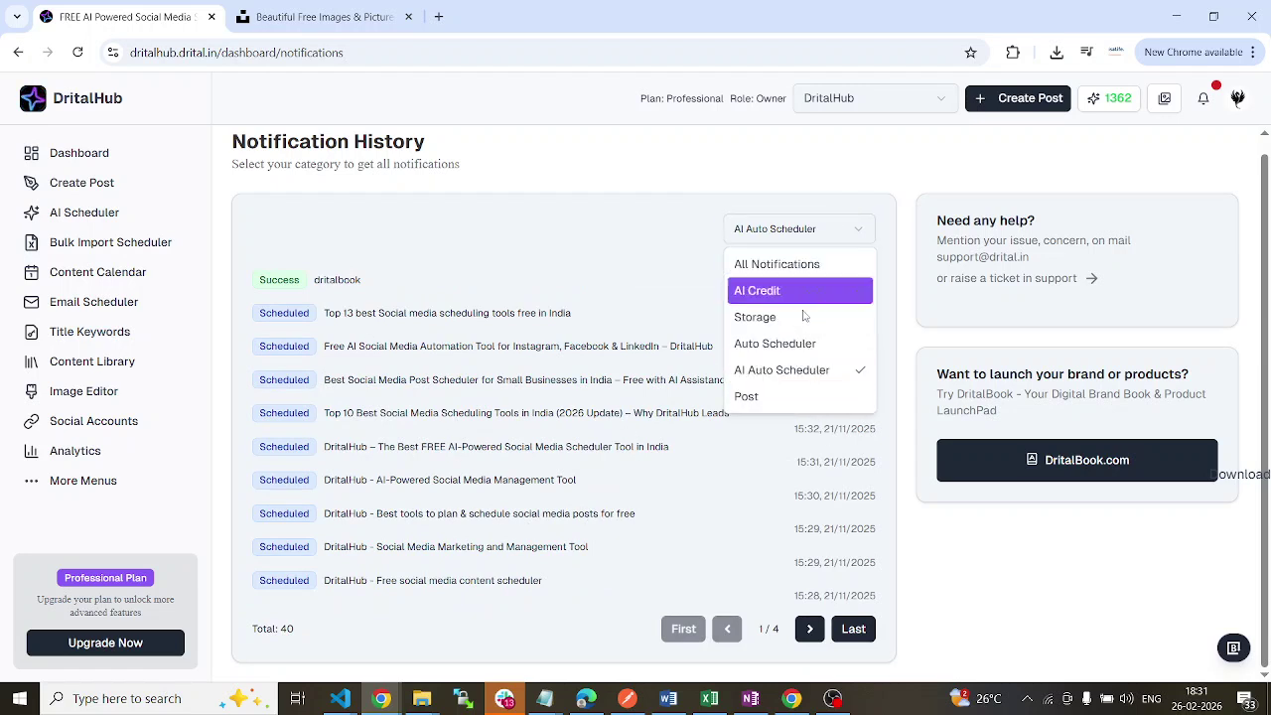
left_click(789, 396)
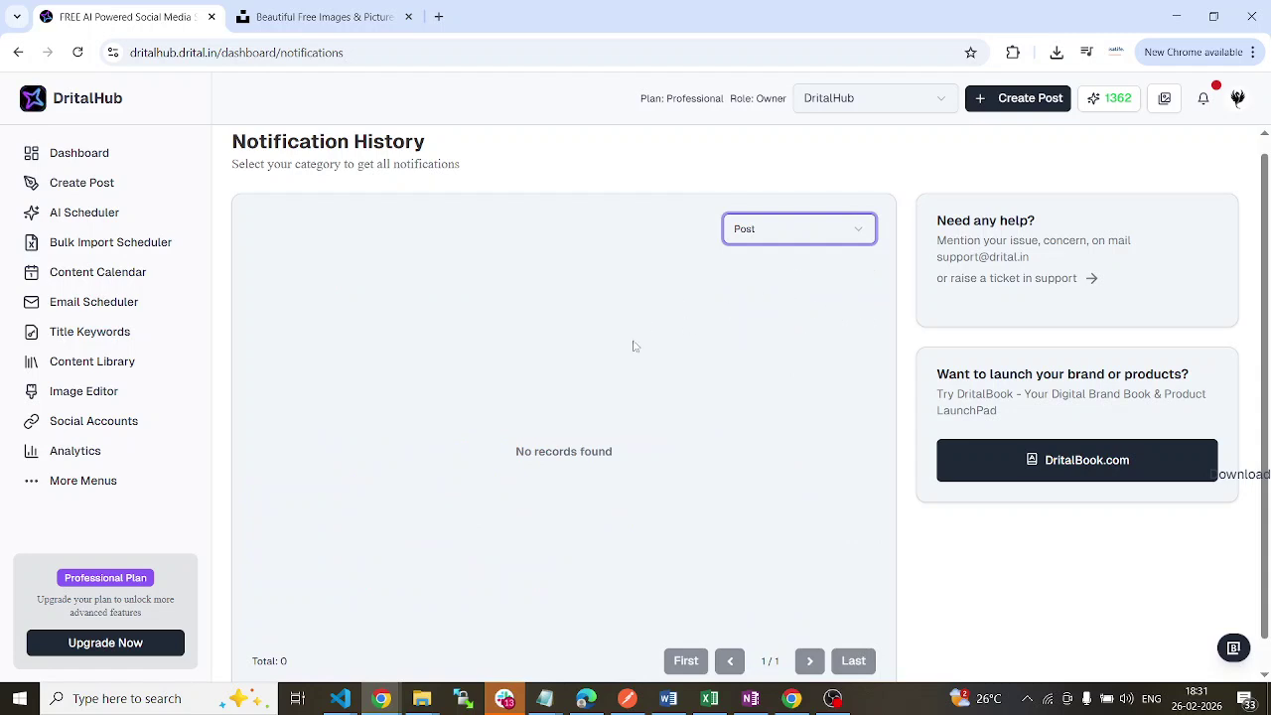
Open Support Ticket Management and read the guidance on when to raise a ticket
left_click(140, 485)
left_click(313, 335)
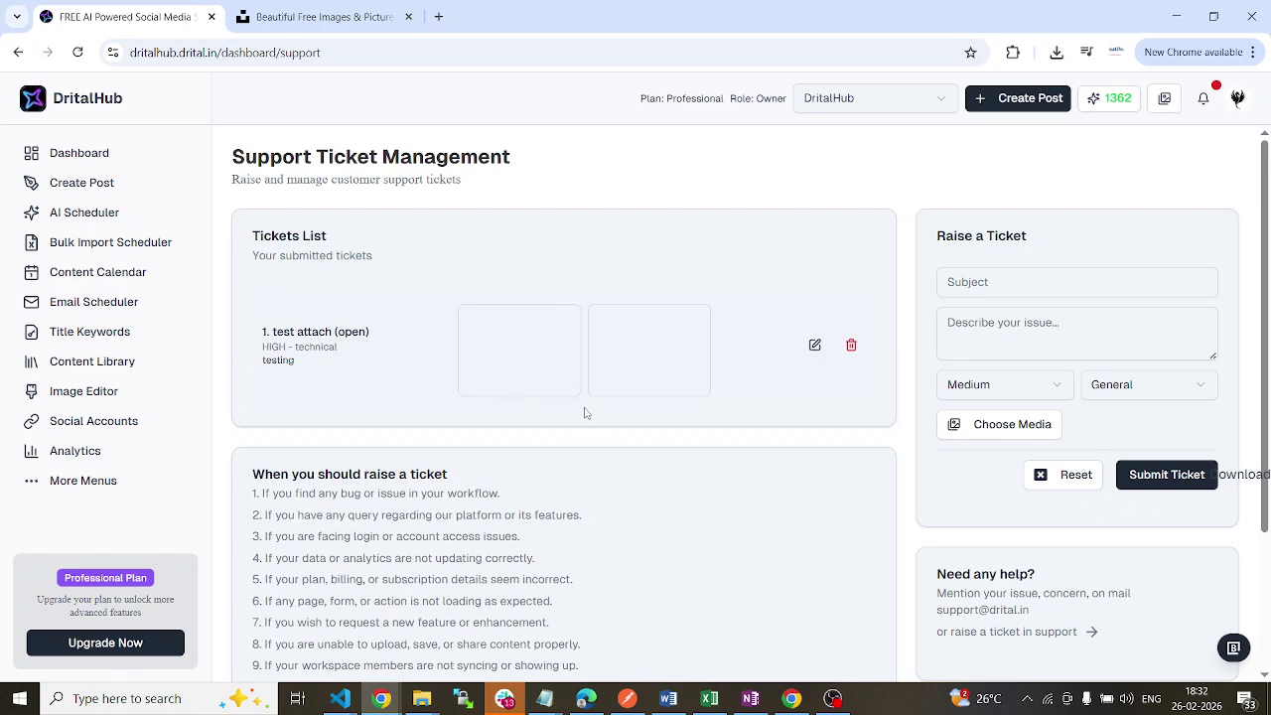
scroll(586, 410, "down", 2)
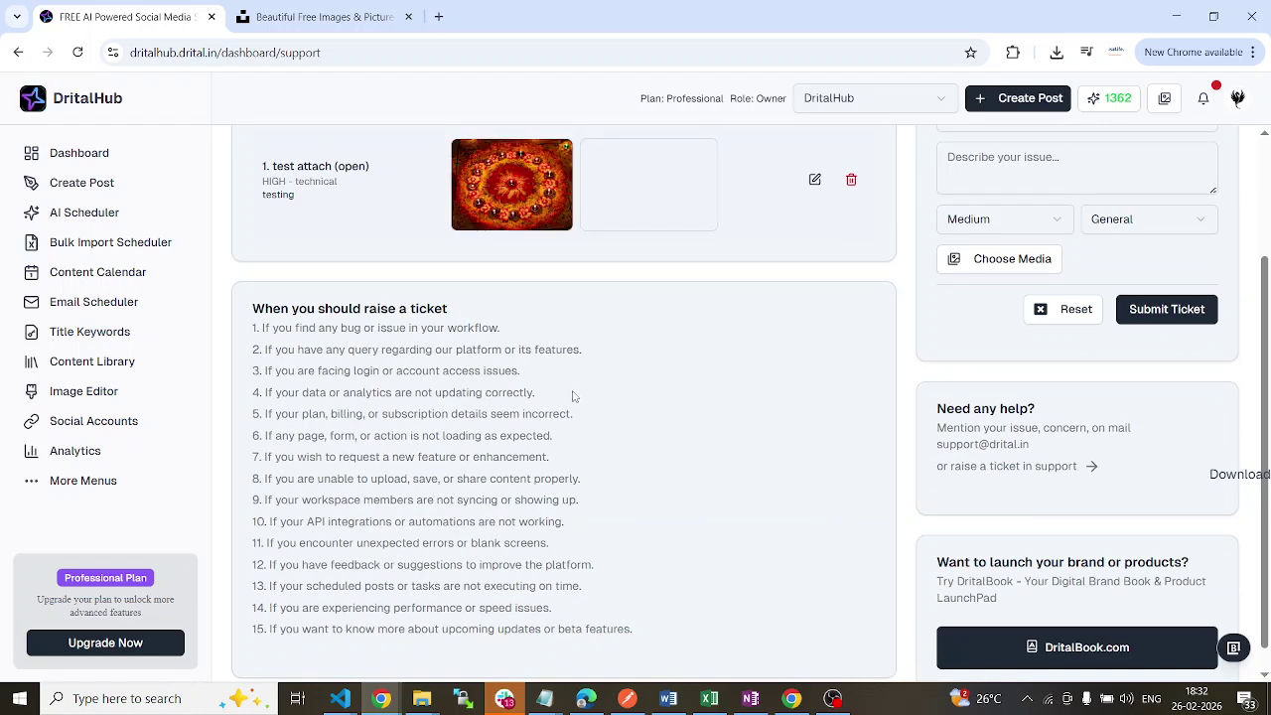
scroll(572, 397, "up", 2)
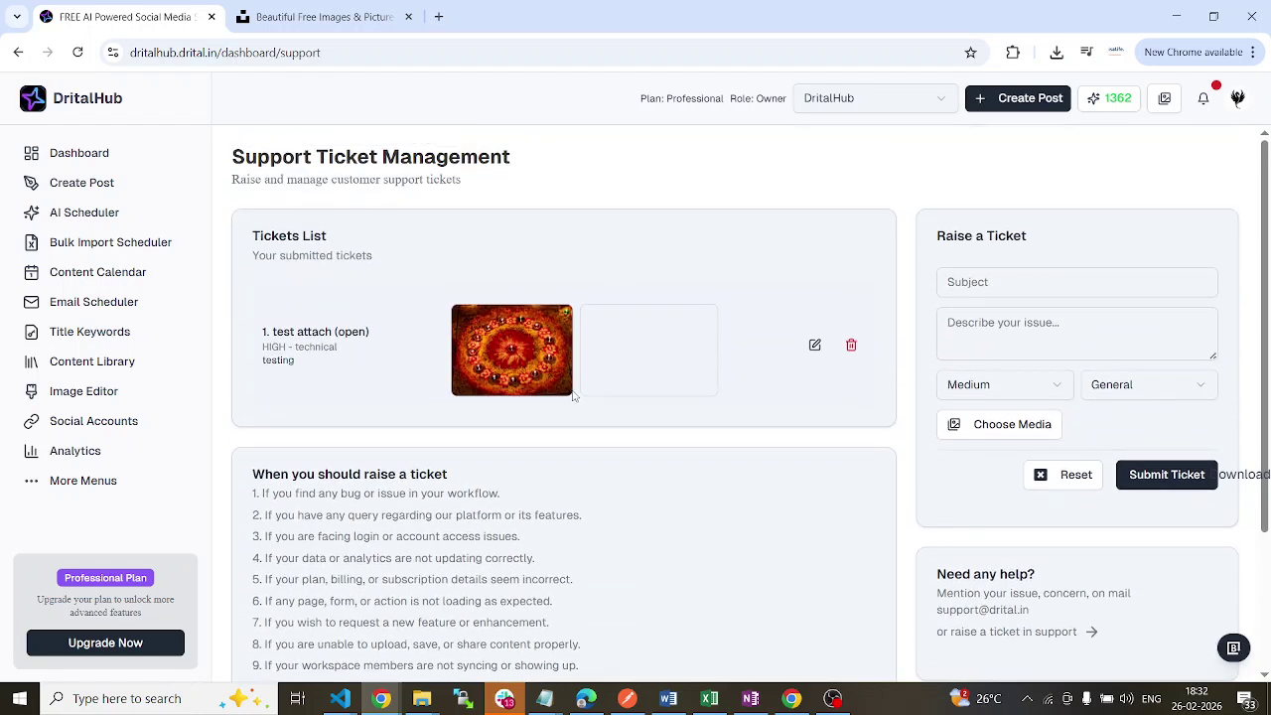
Examine the Raise a Ticket form's subject, description, priority, category and submission options without filling it in
left_click(1002, 281)
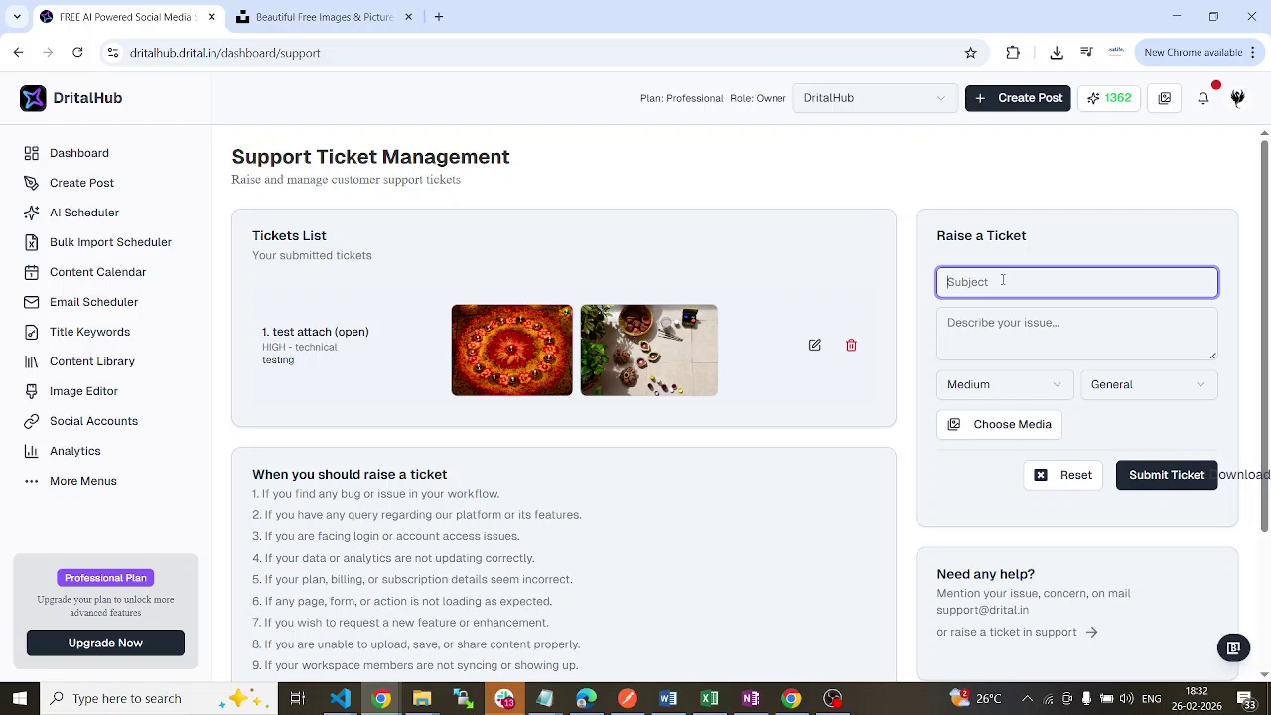
left_click(1002, 320)
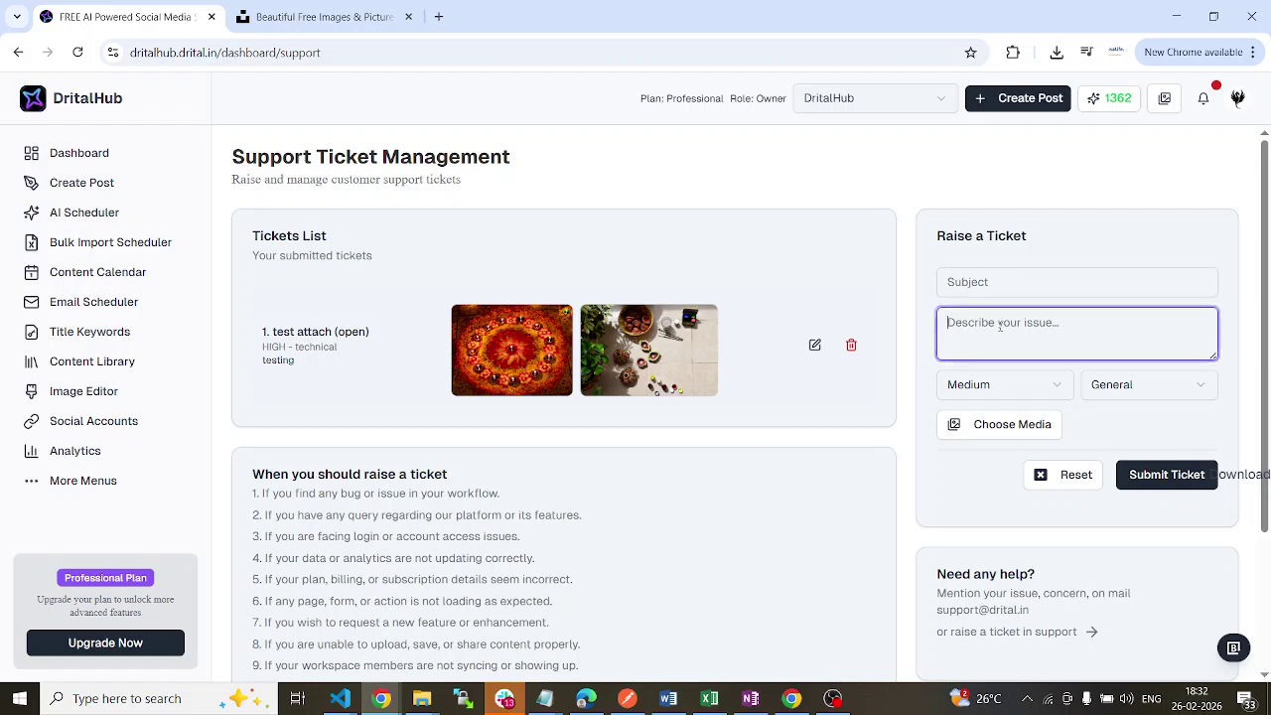
left_click(1008, 389)
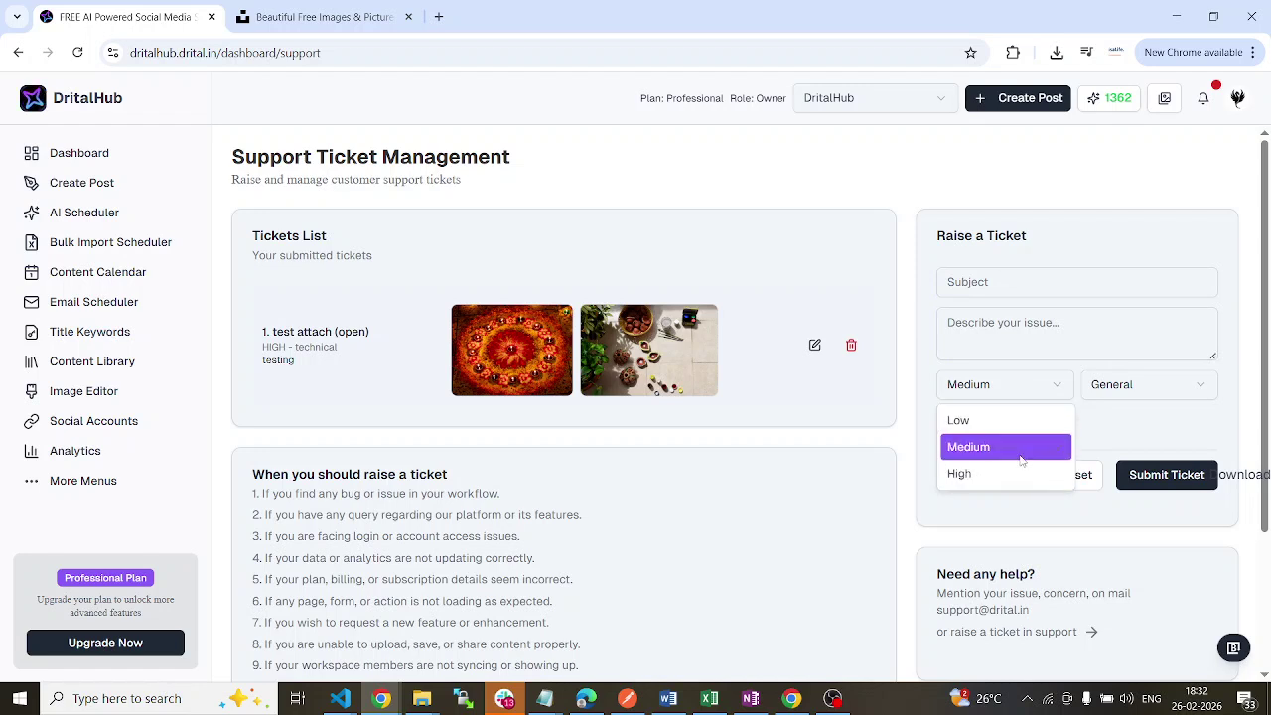
left_click(1135, 420)
left_click(1128, 388)
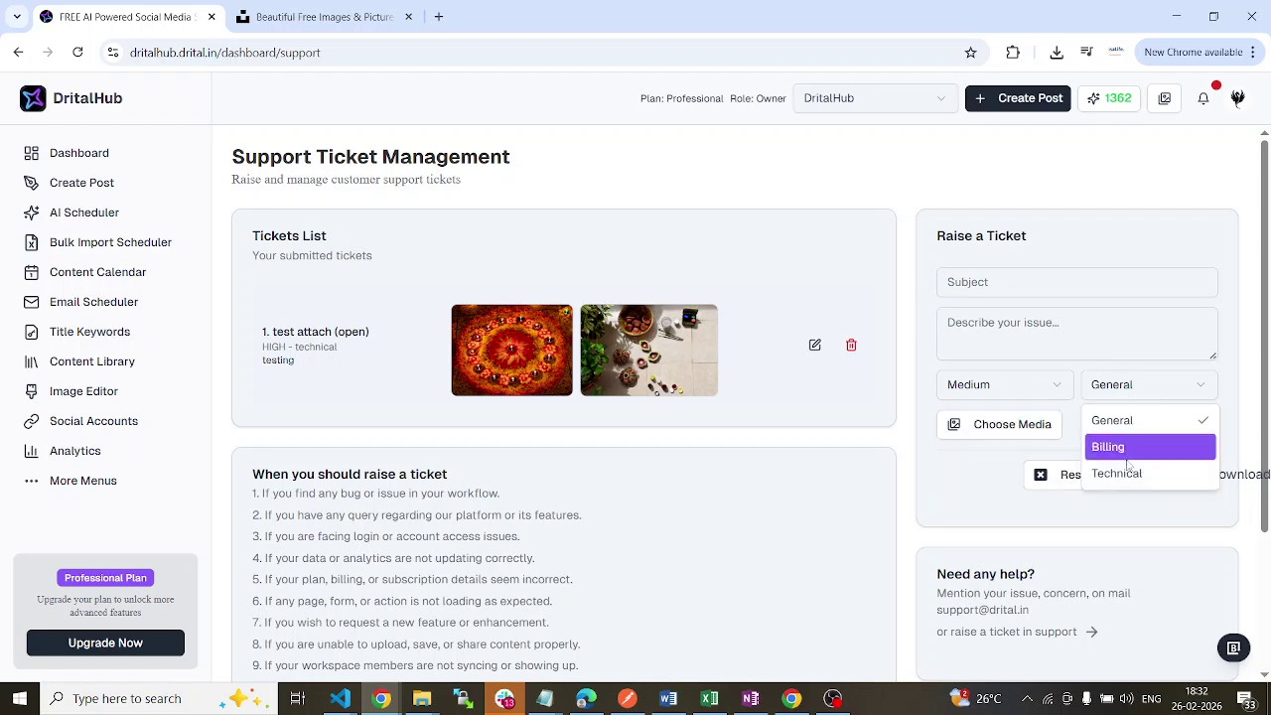
left_click(949, 479)
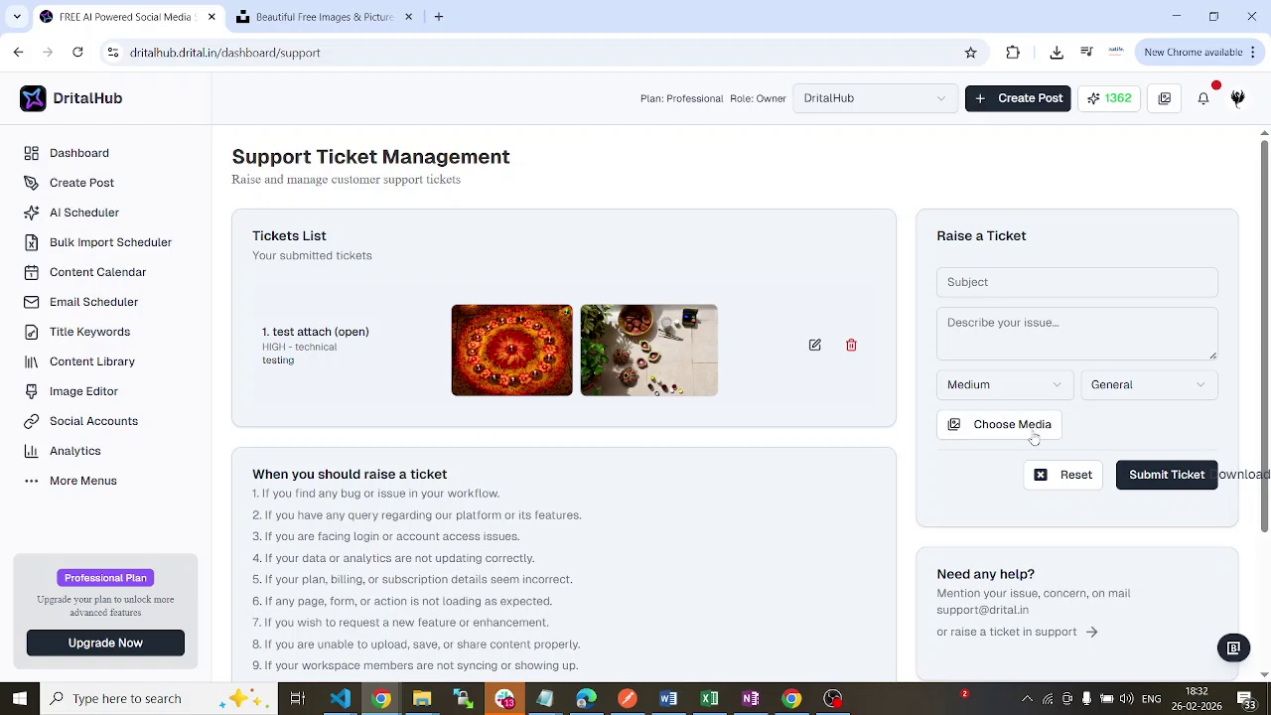
scroll(1103, 516, "down", 2)
scroll(1003, 348, "up", 1)
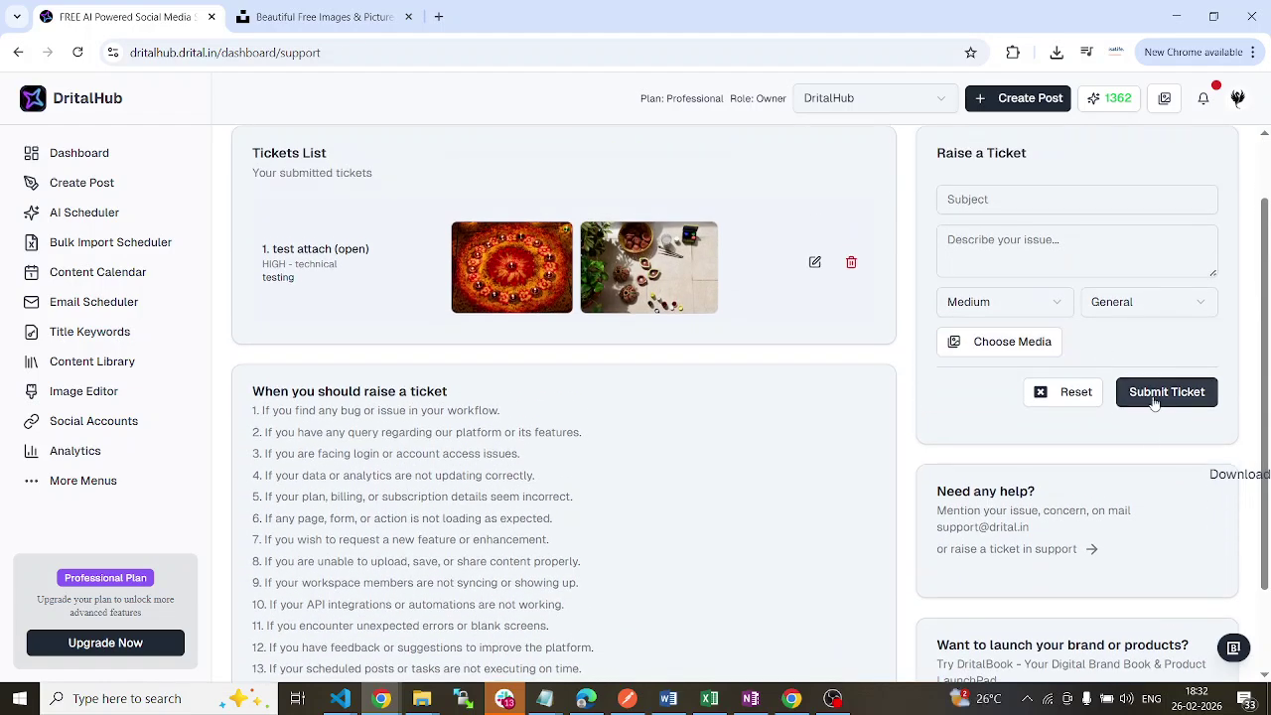
scroll(726, 390, "up", 1)
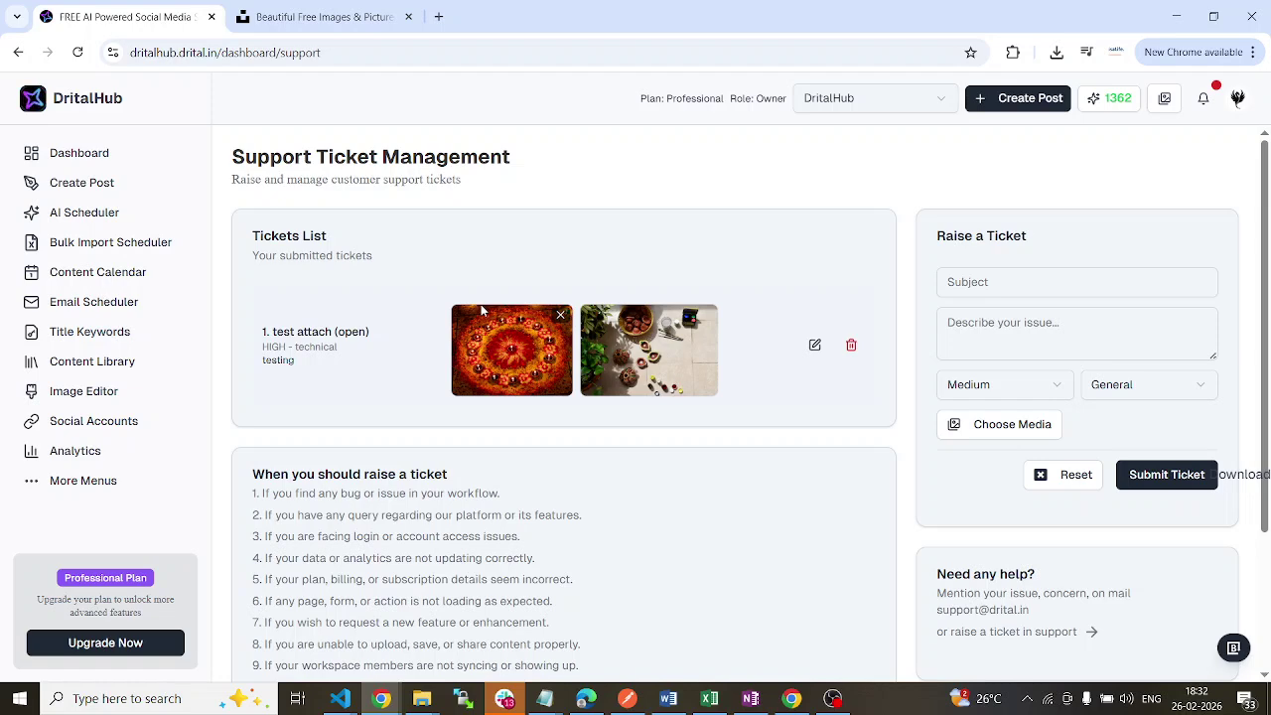
Open dritalbook.com in a new browser tab
scroll(480, 312, "down", 2)
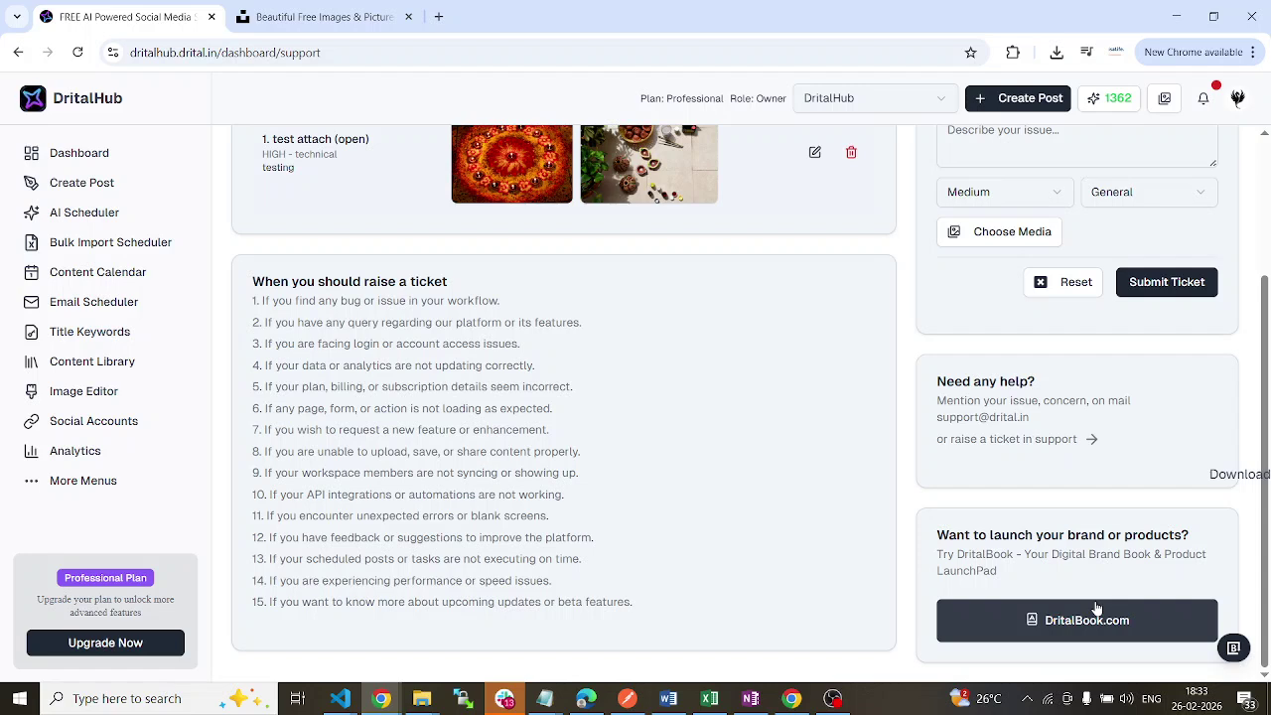
left_click(438, 16)
left_click(433, 51)
type("dritalboo")
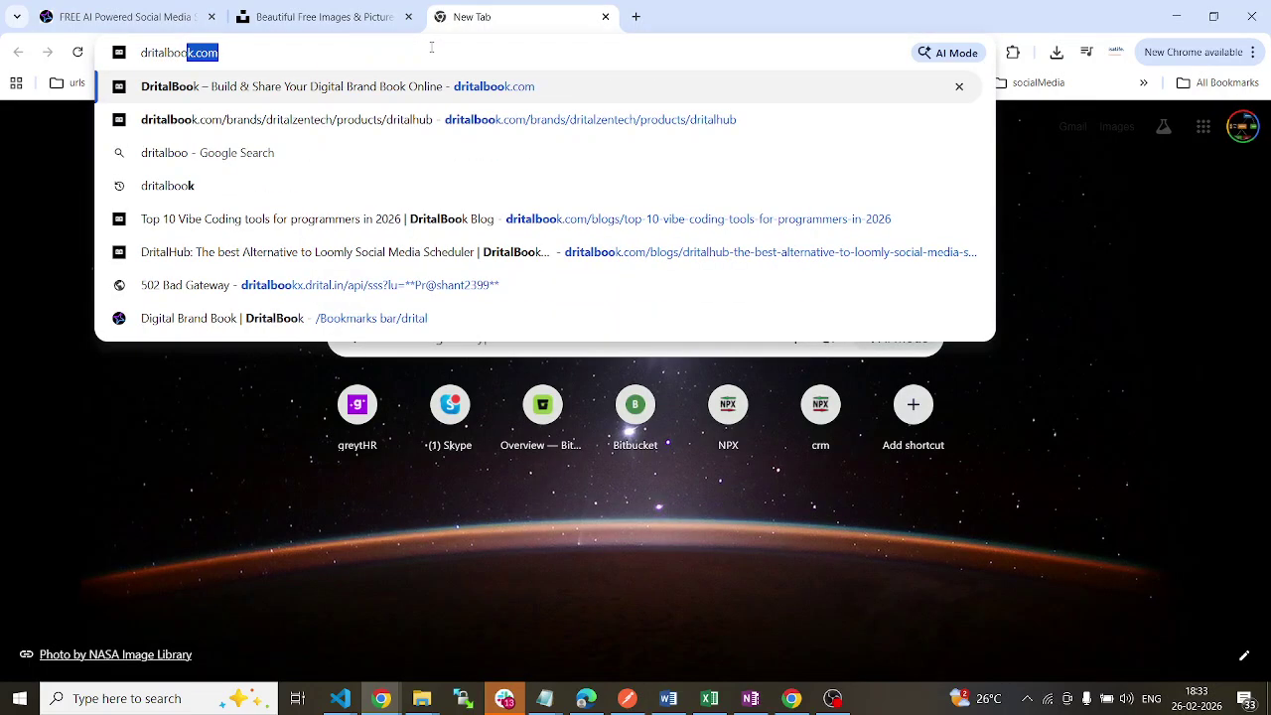
key("Return")
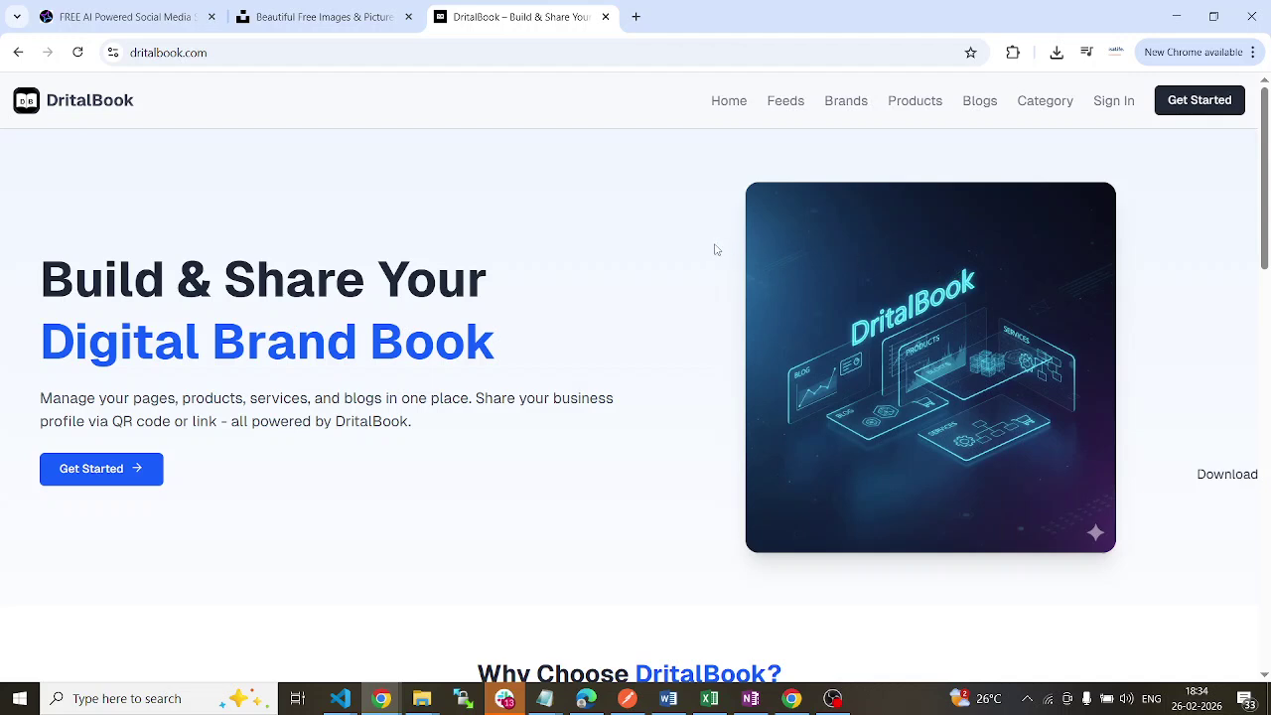
Open DritalBook's sign-up form, review the account type options, and return to the home page without registering
left_click(1204, 106)
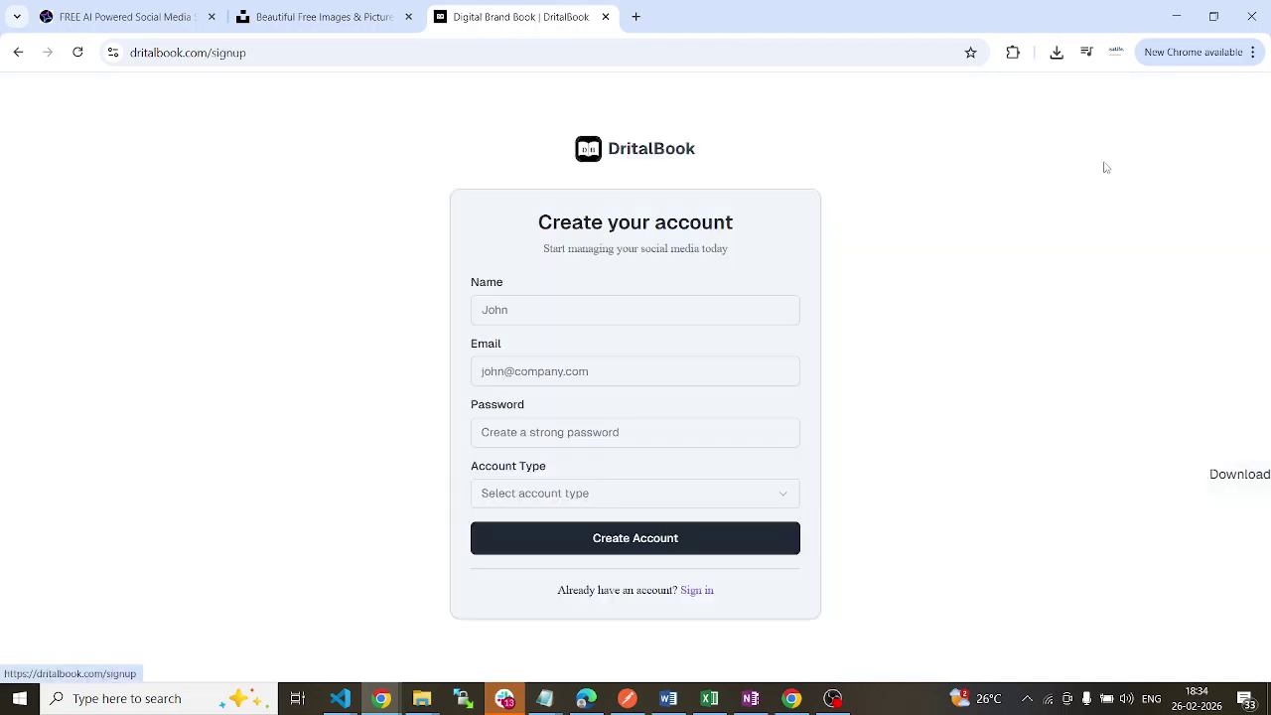
left_click(627, 496)
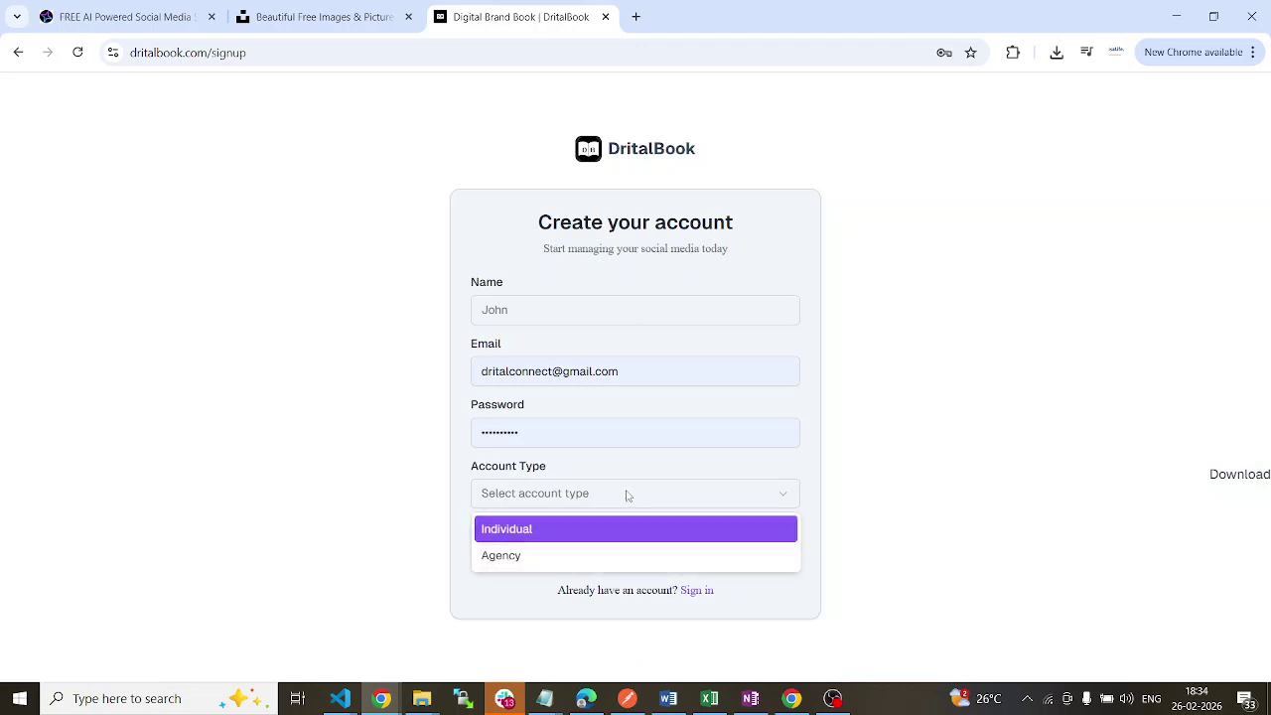
left_click(935, 430)
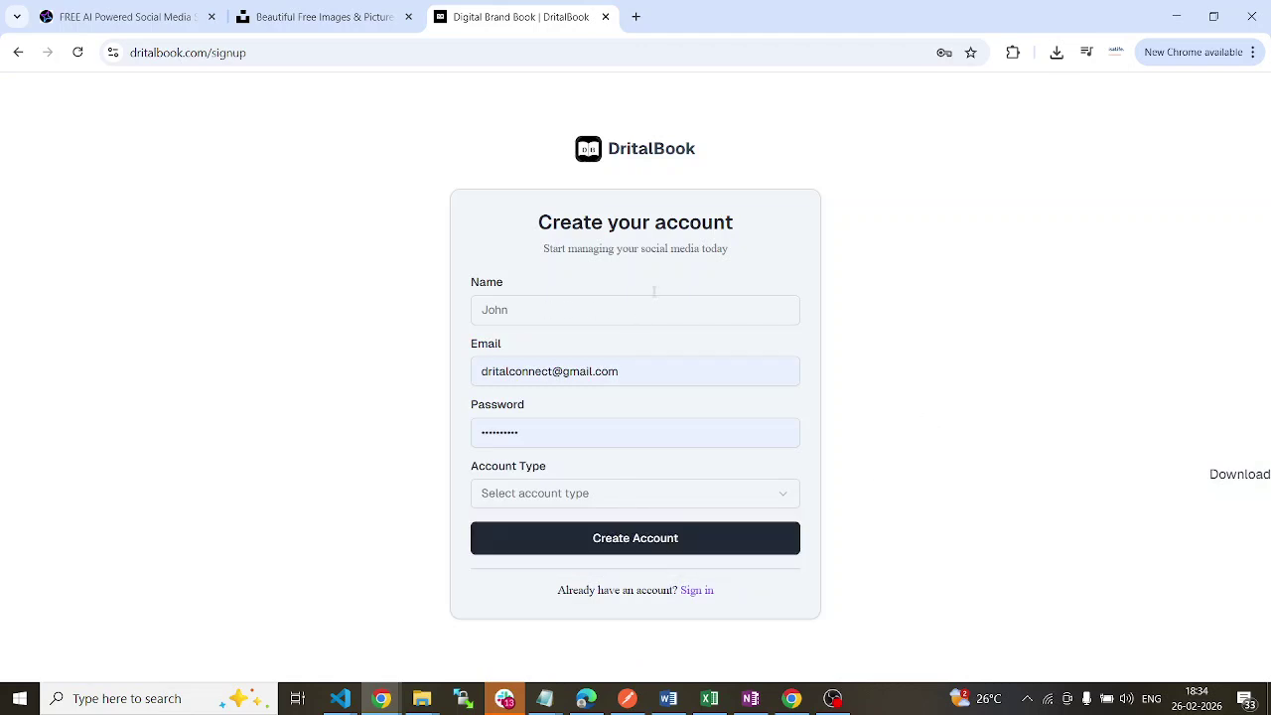
left_click(17, 50)
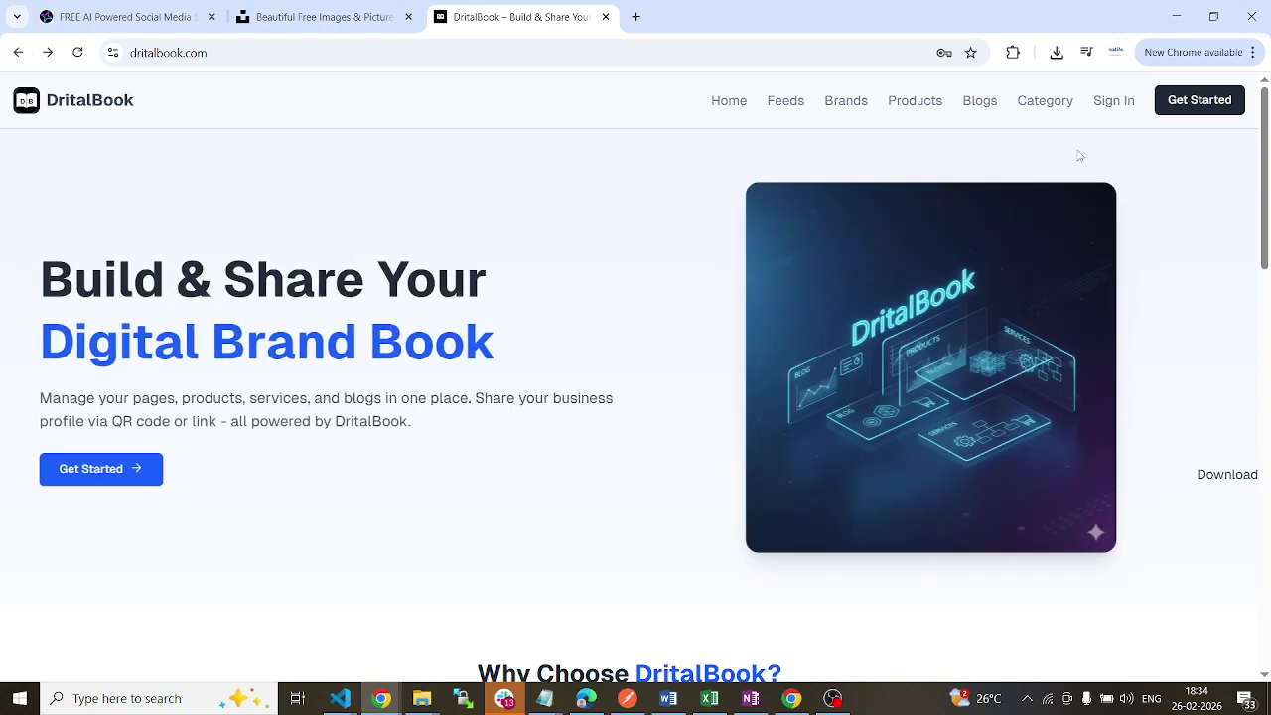
Browse DritalBook's Brands directory and its Products listing
left_click(844, 103)
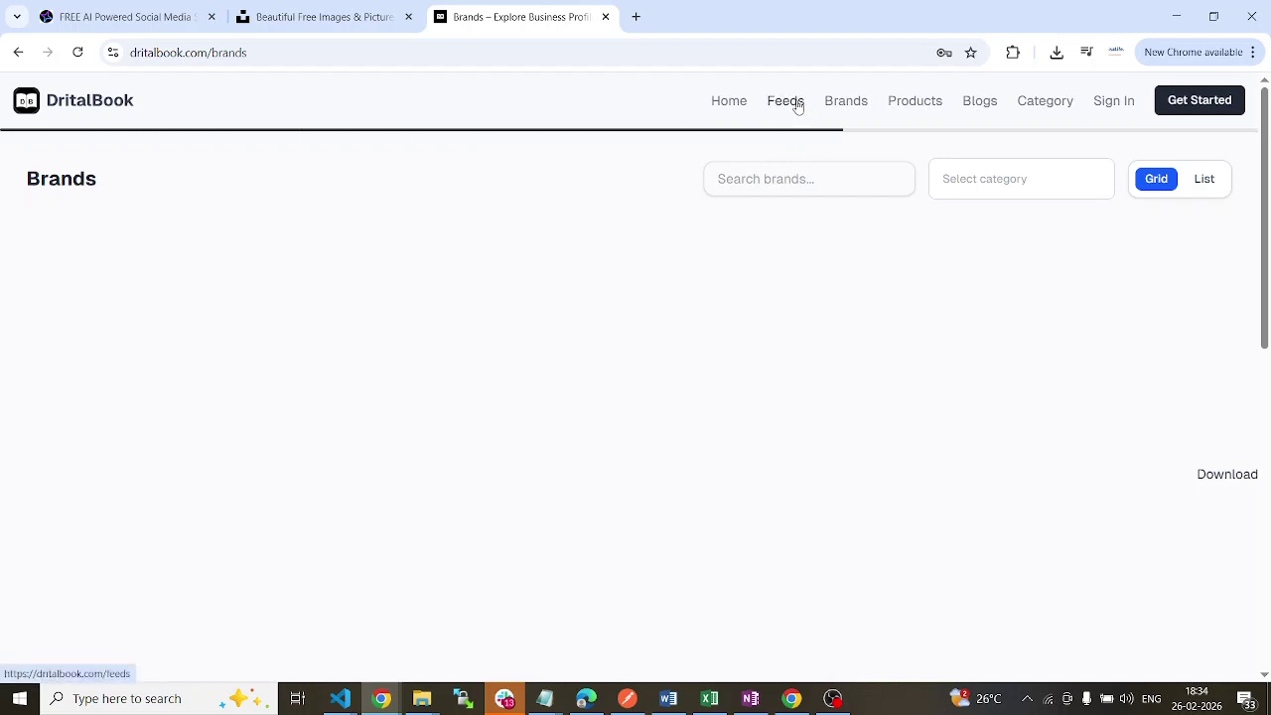
left_click(906, 111)
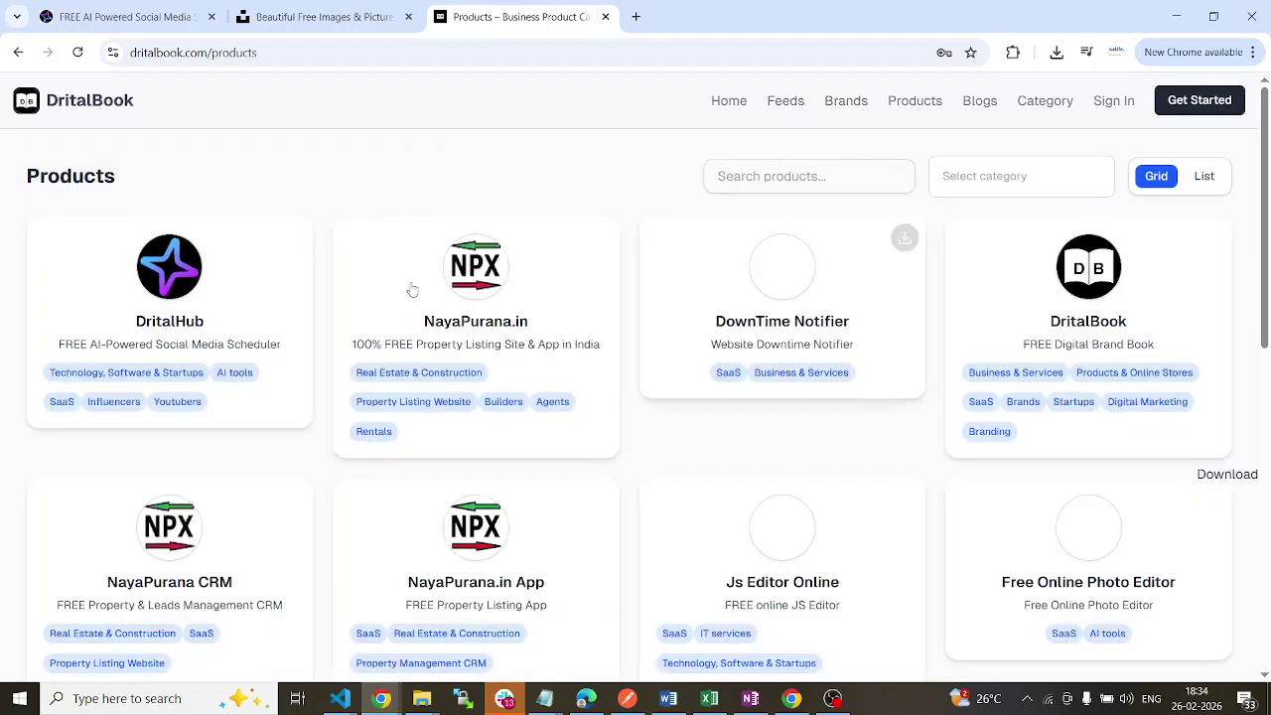
scroll(657, 508, "down", 3)
scroll(741, 278, "up", 3)
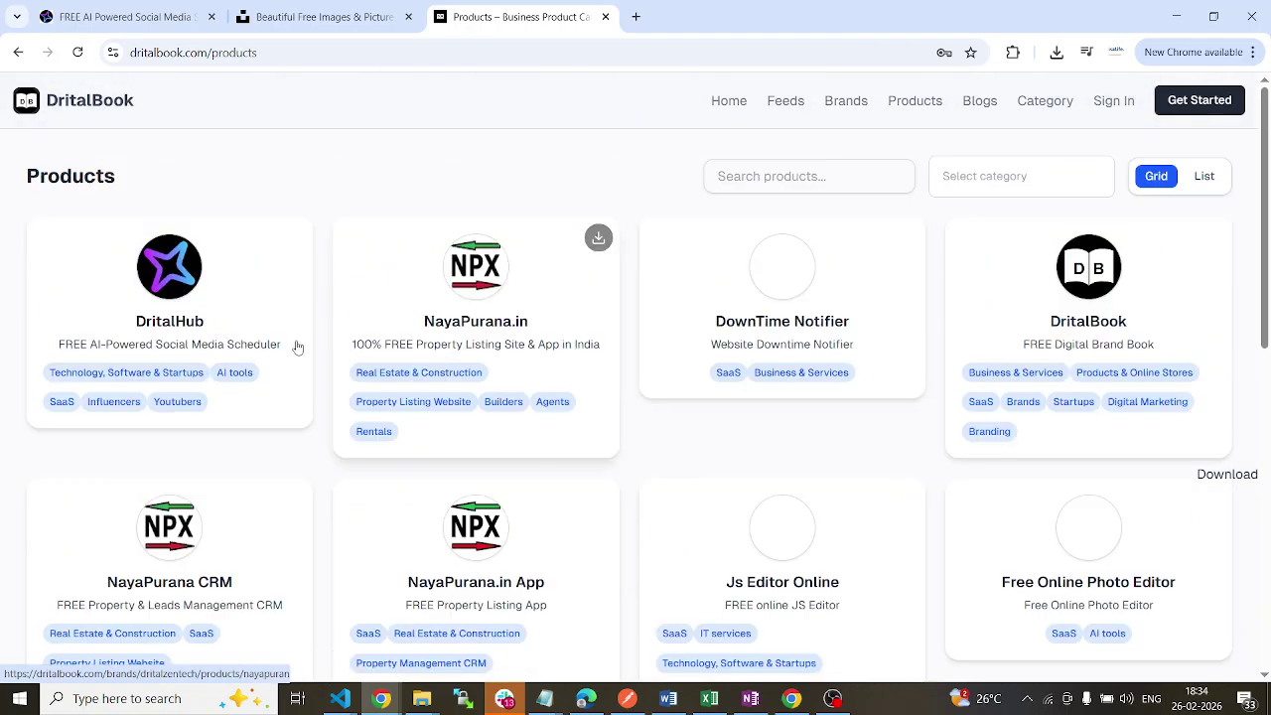
Open DritalBook's Blogs page and look through the published articles
left_click(977, 101)
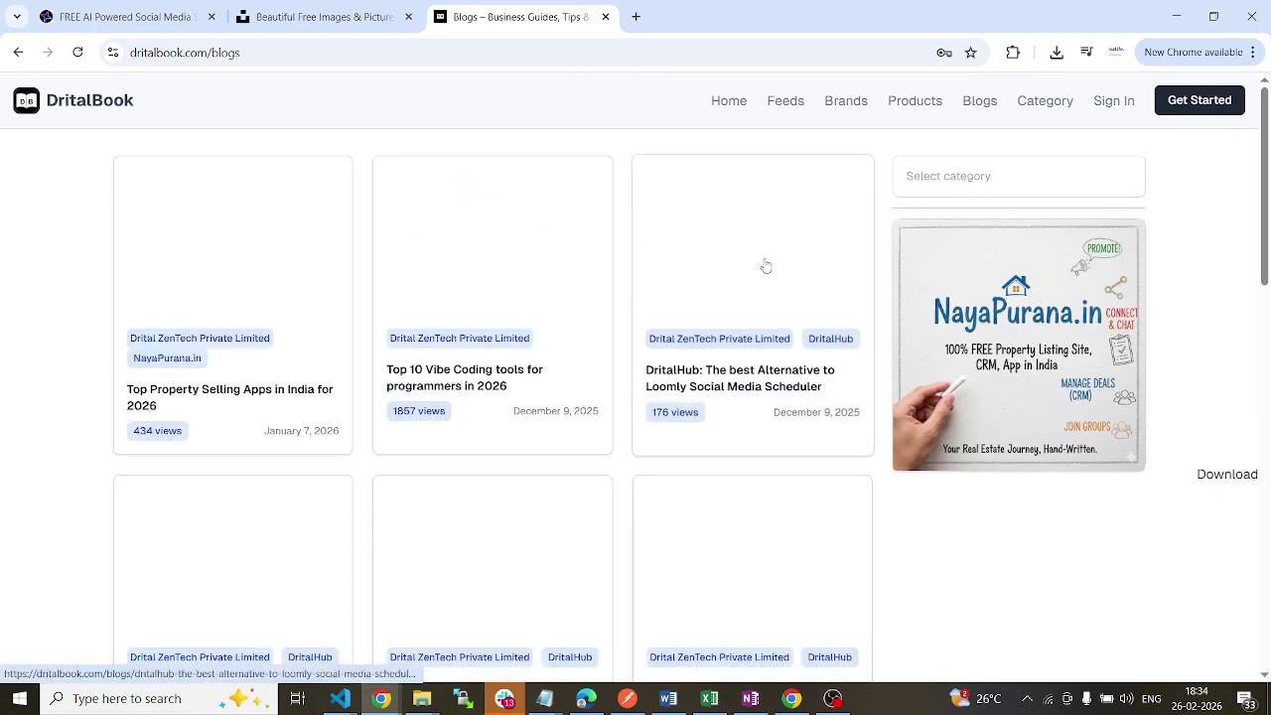
scroll(786, 267, "down", 2)
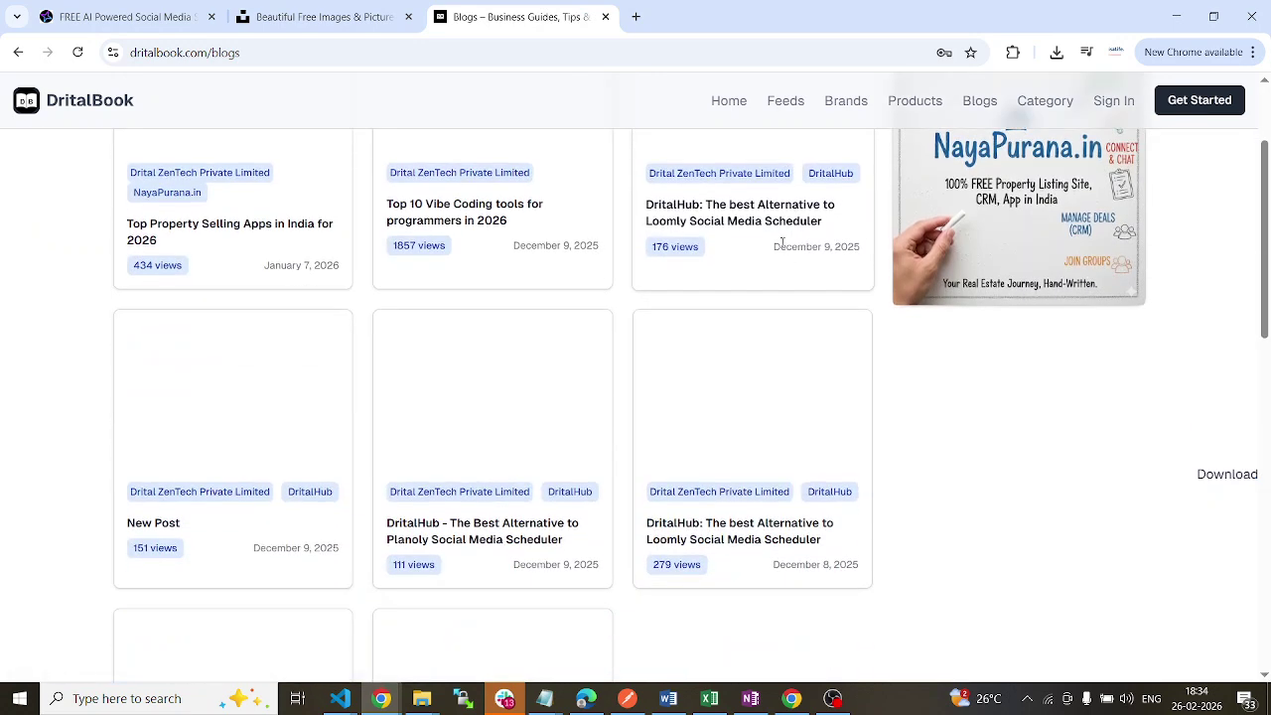
scroll(789, 253, "down", 4)
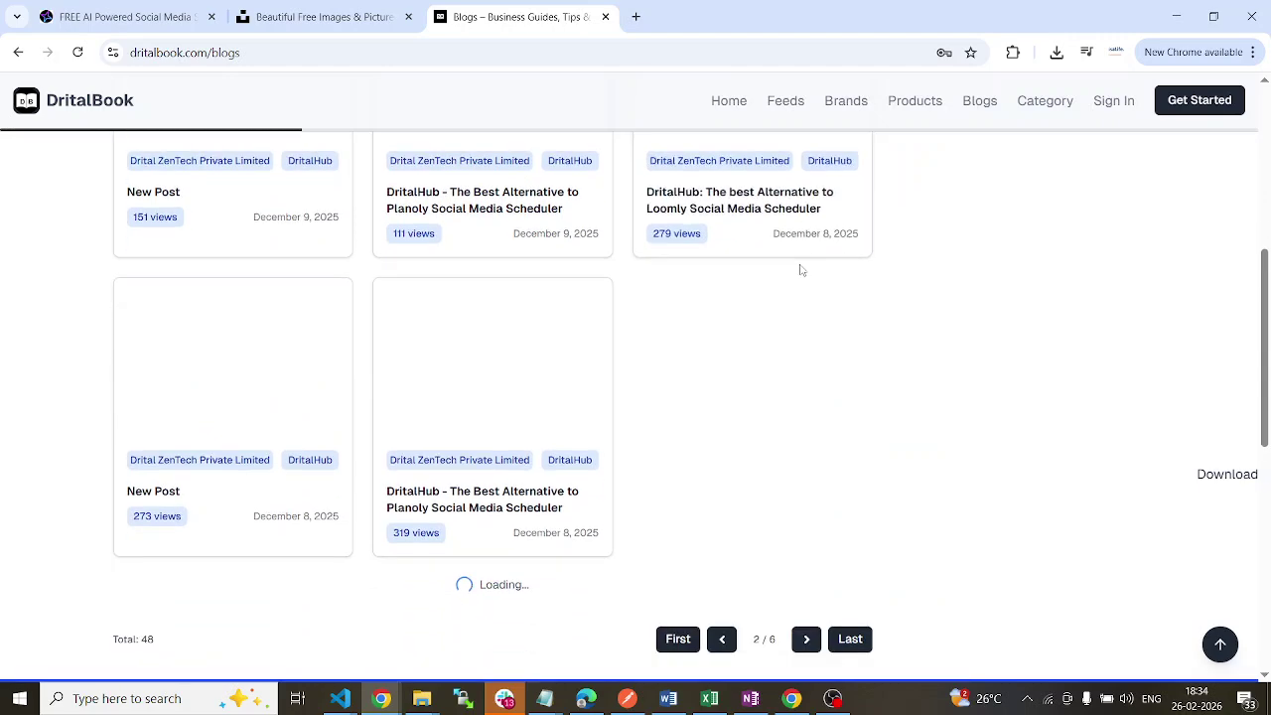
scroll(795, 263, "up", 5)
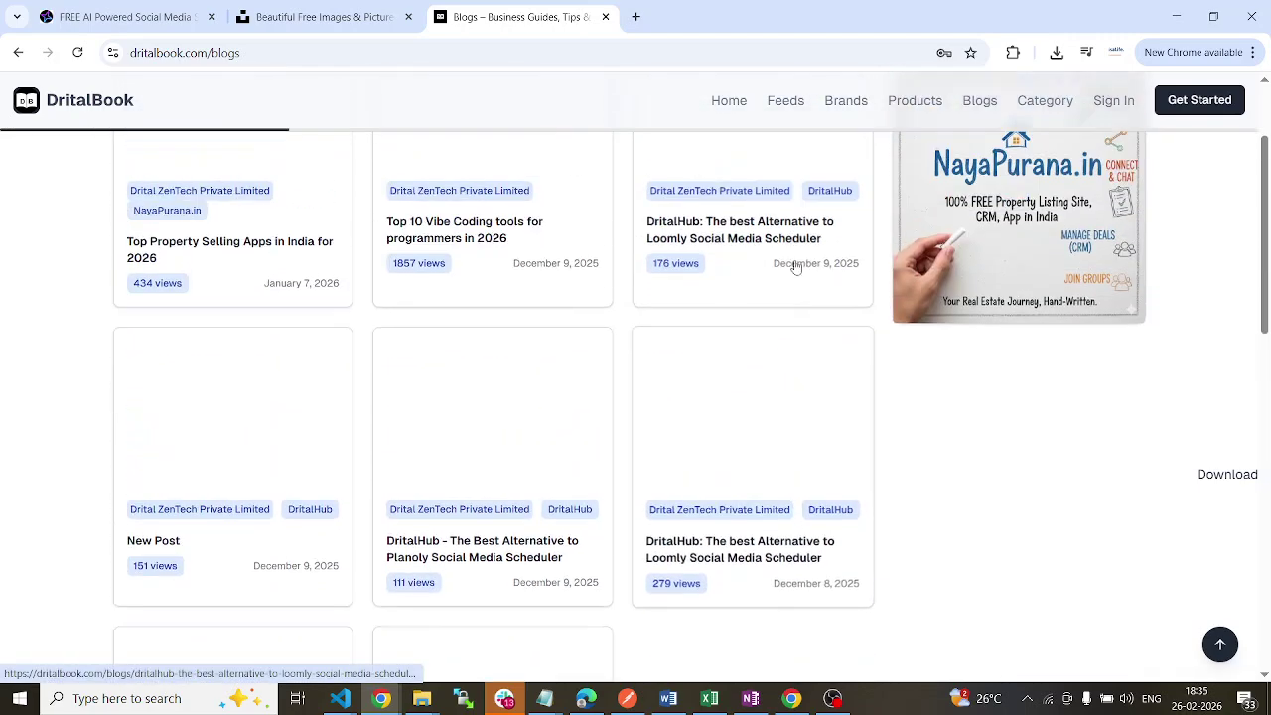
scroll(878, 248, "up", 1)
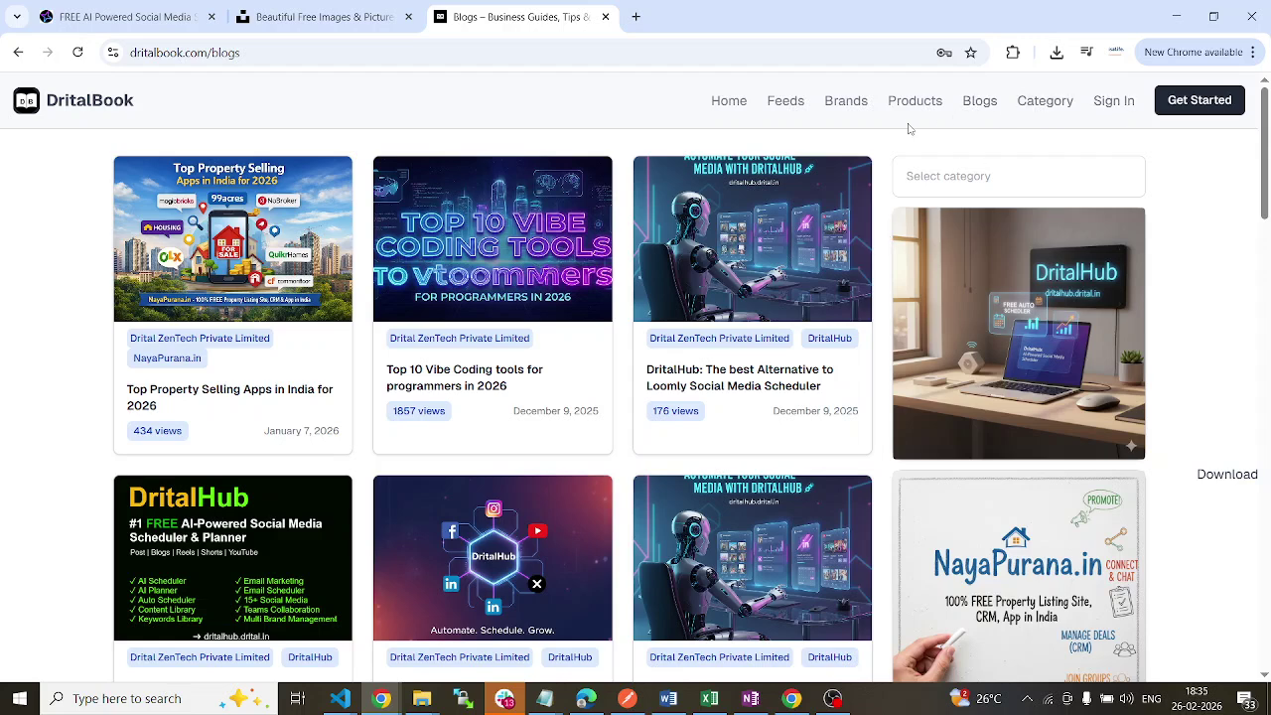
Switch back to DritalHub's dashboard and view the list of brands linked to the connected DritalBook account
left_click(139, 14)
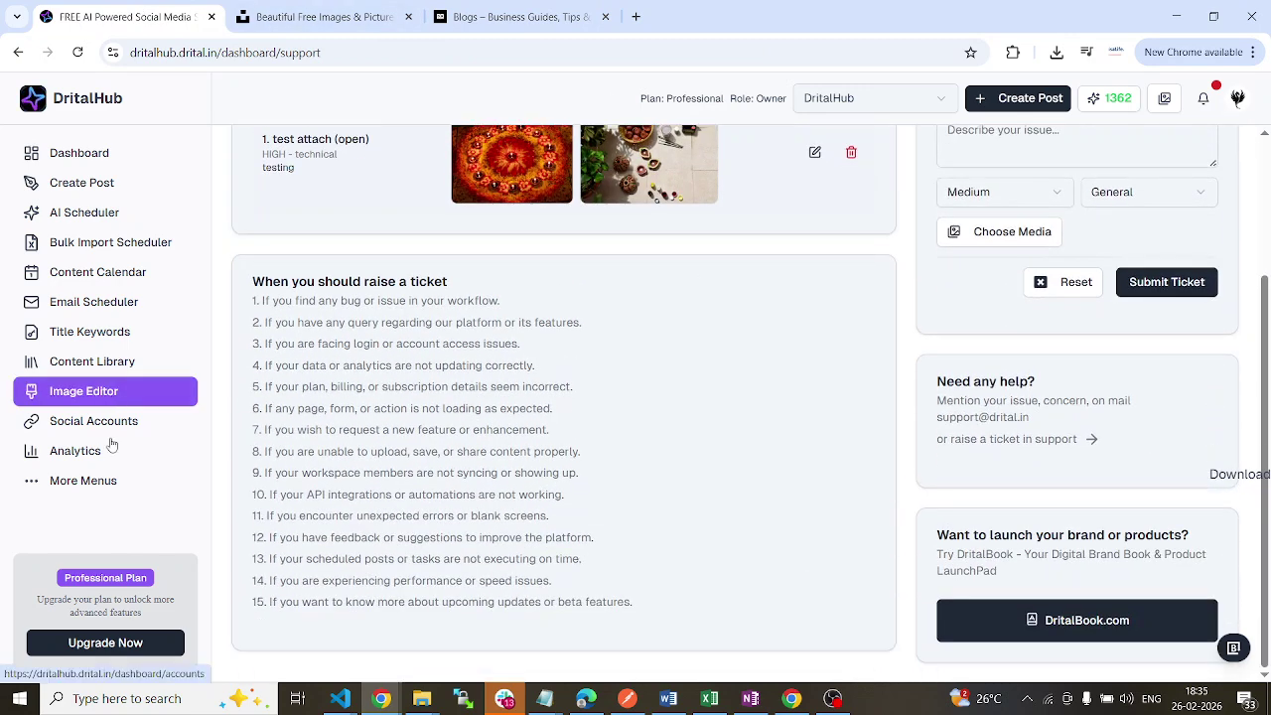
left_click(103, 481)
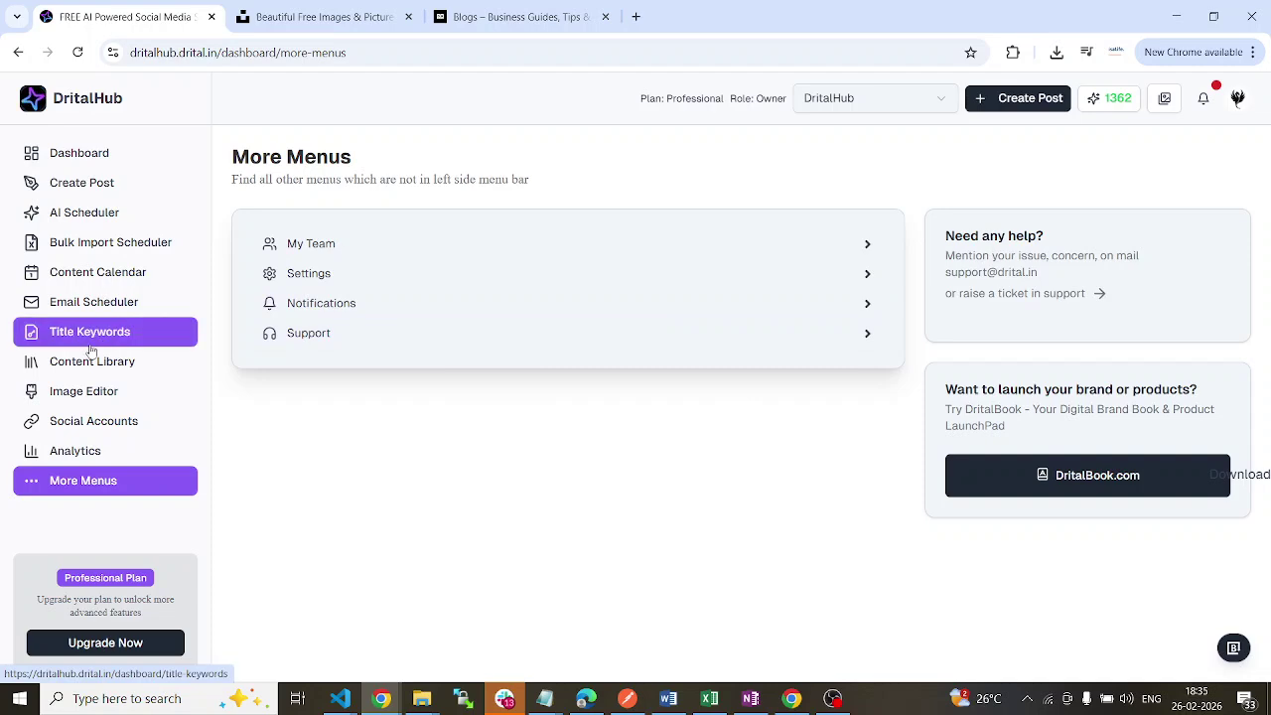
left_click(97, 151)
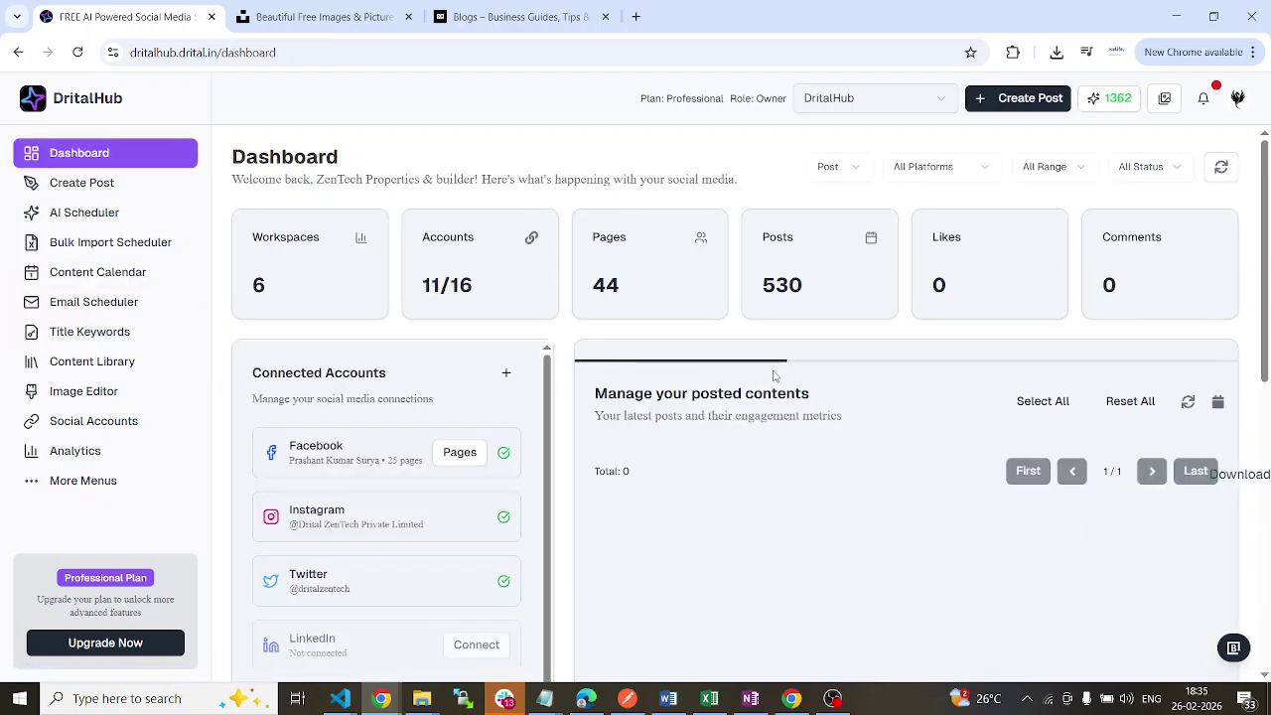
scroll(437, 417, "down", 10)
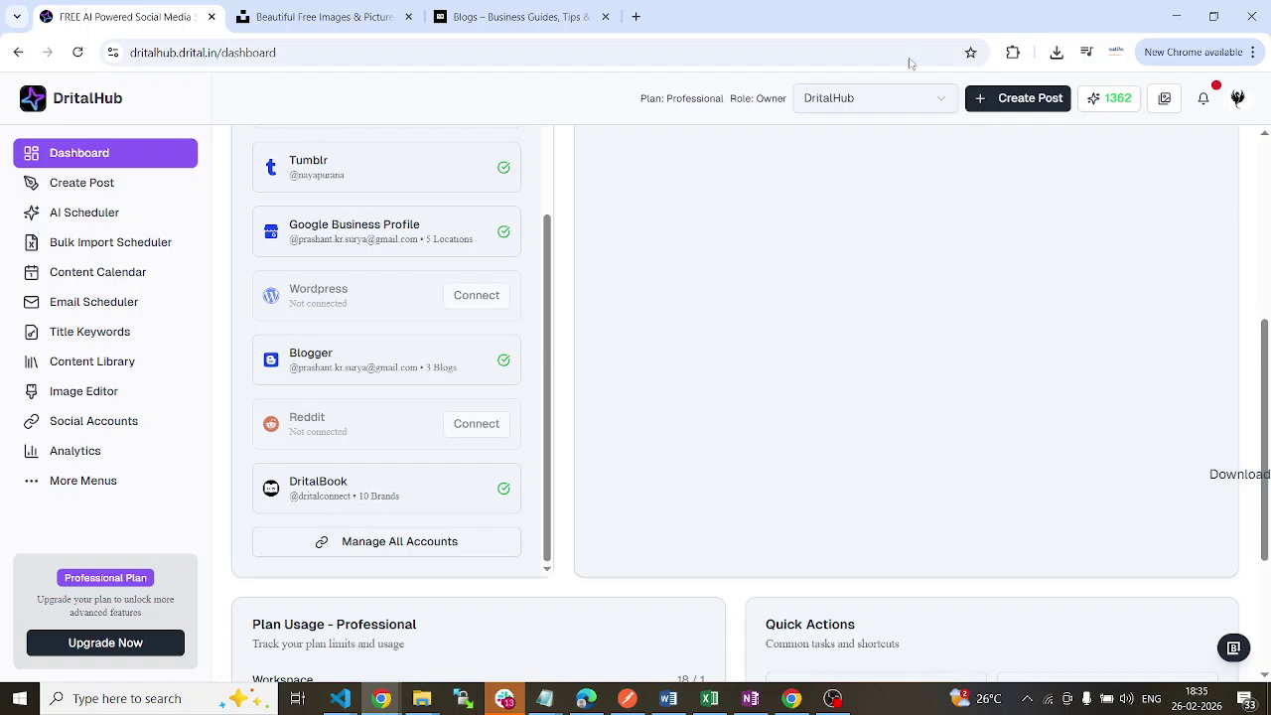
left_click(375, 497)
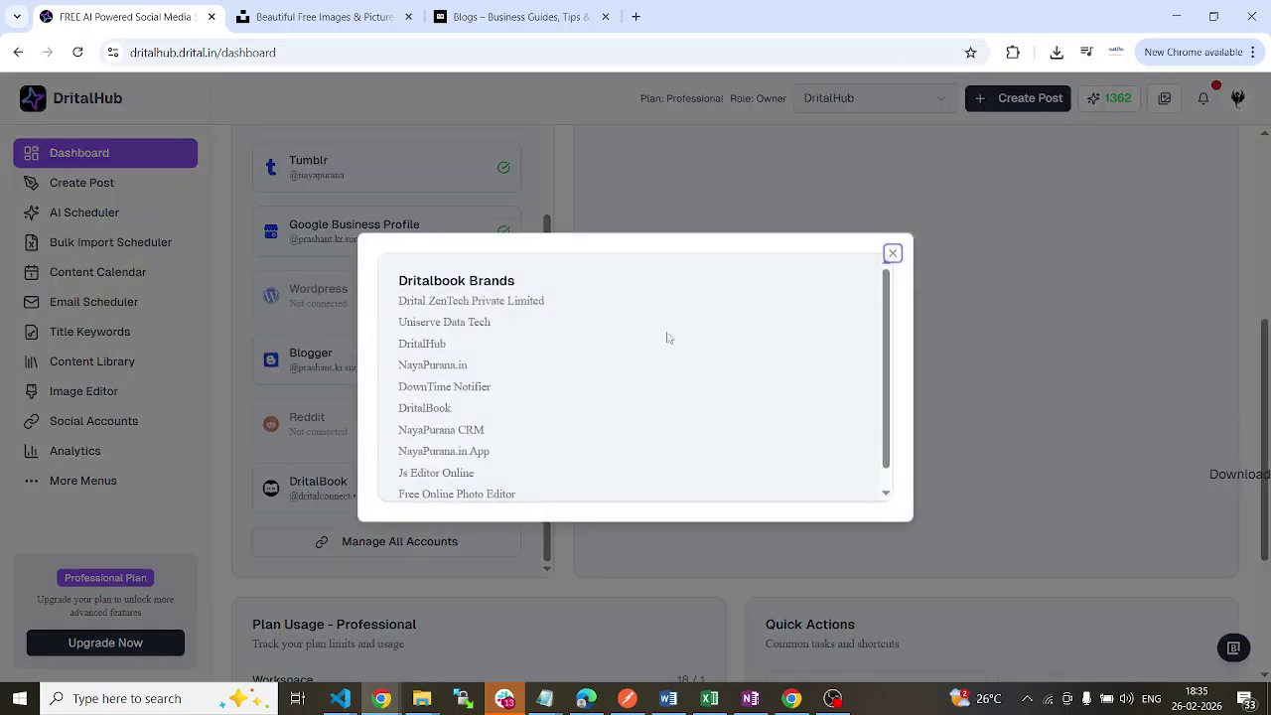
scroll(471, 345, "down", 1)
left_click_drag(396, 291, 525, 476)
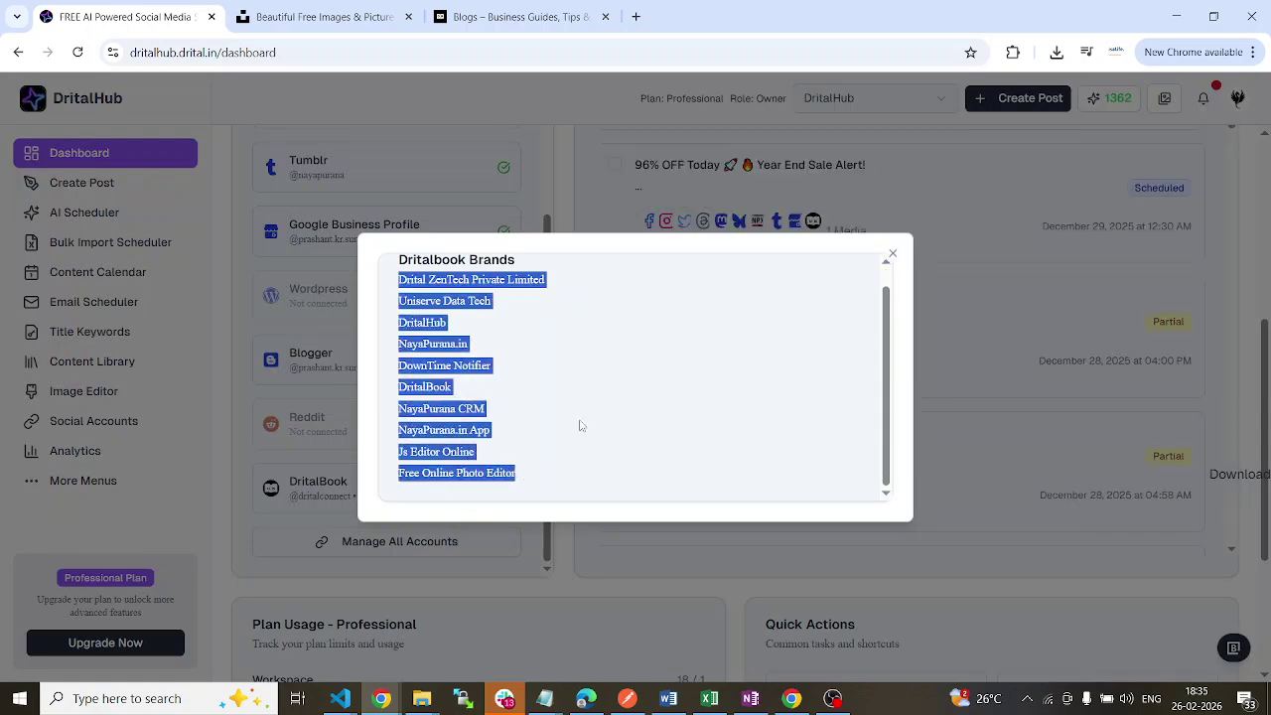
left_click(893, 253)
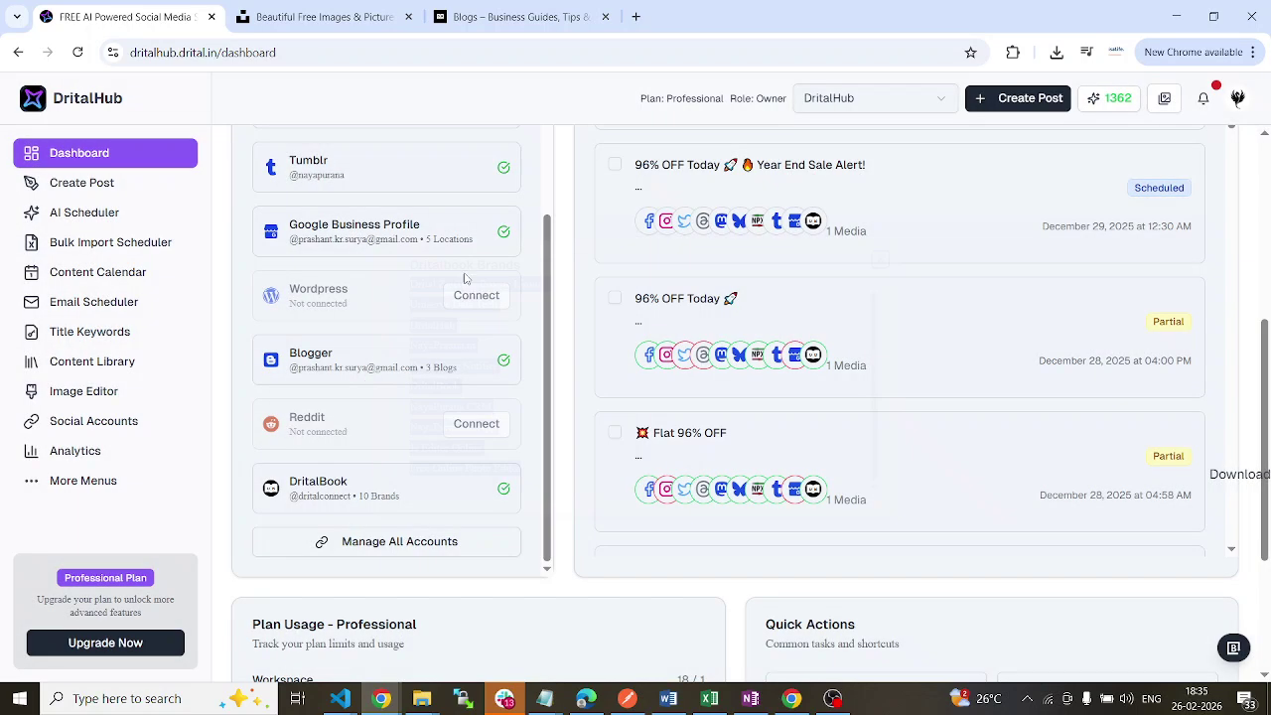
Start a new post for the DritalBook platform and select the Drital ZenTech Private Limited and DritalHub profiles
left_click(108, 183)
scroll(809, 348, "down", 4)
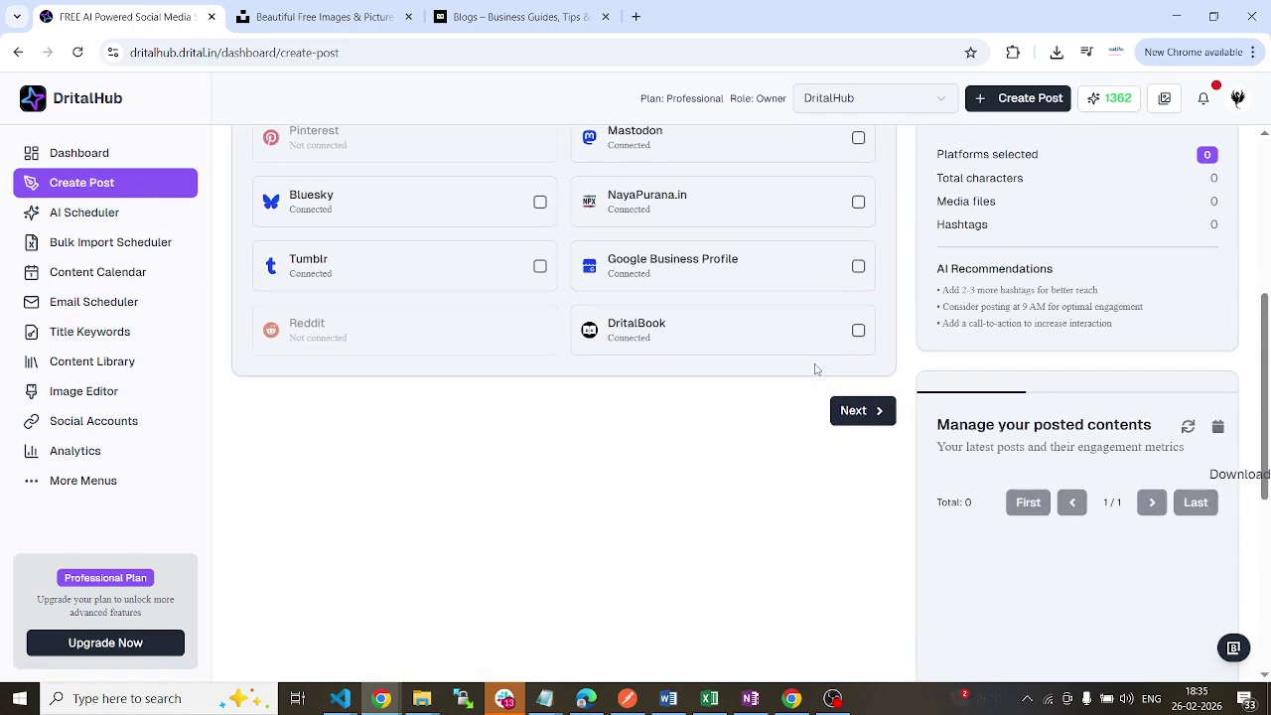
scroll(815, 369, "down", 1)
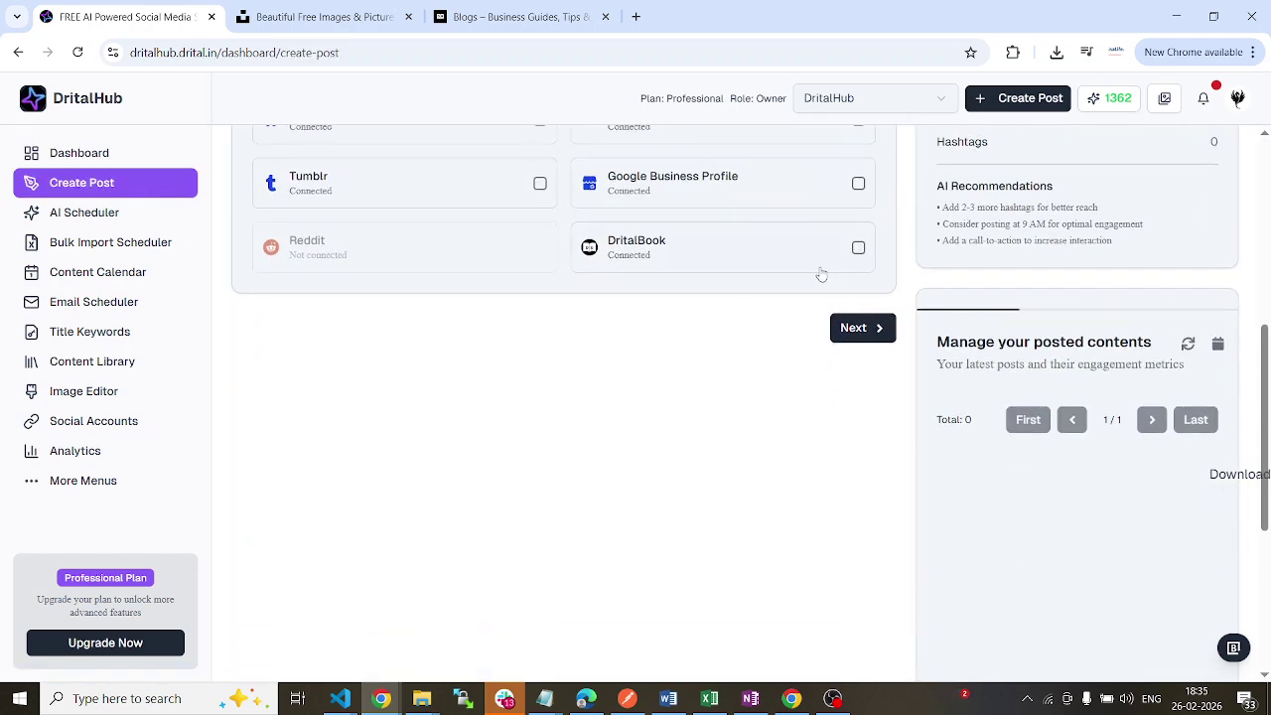
left_click(858, 248)
scroll(607, 437, "down", 3)
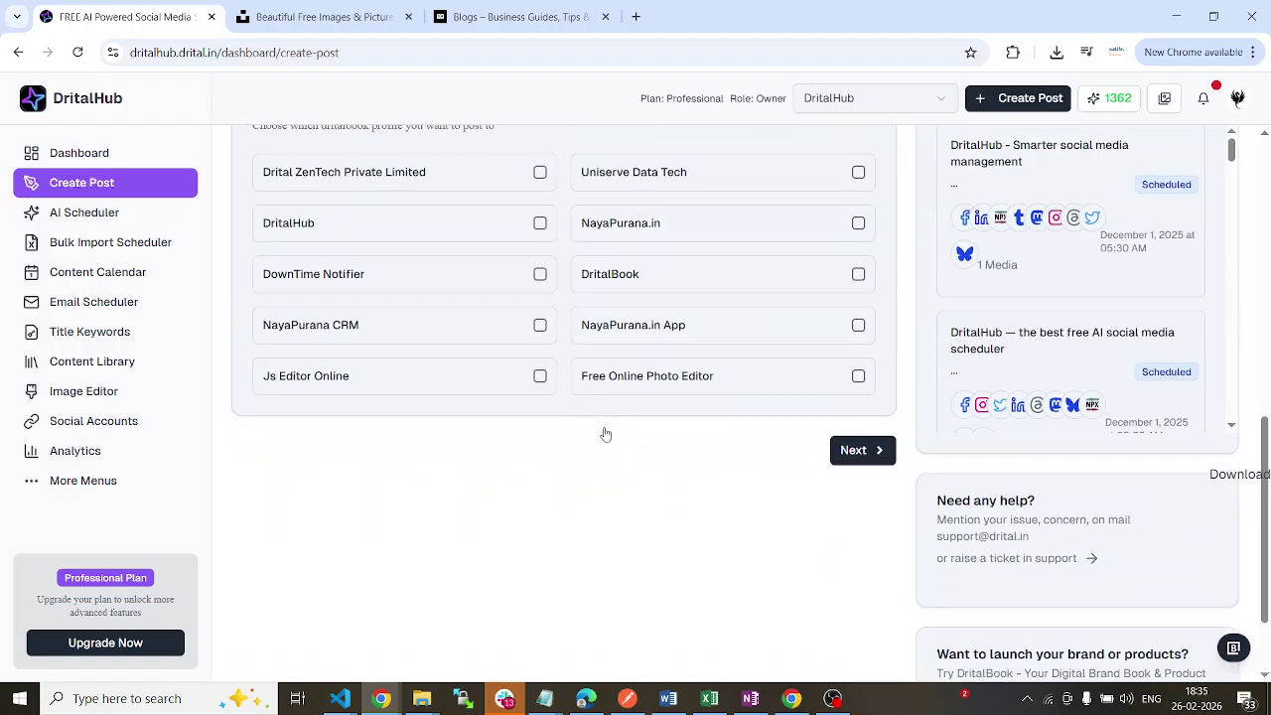
left_click(540, 172)
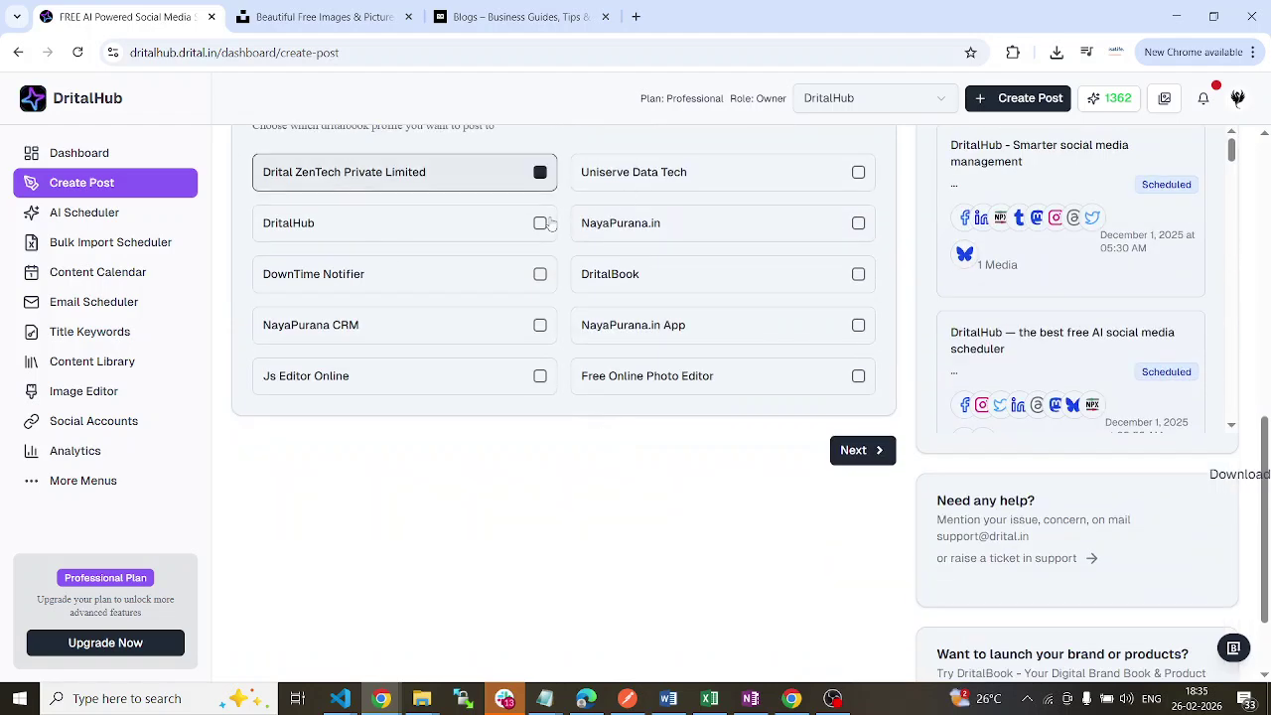
left_click(540, 222)
scroll(781, 351, "up", 2)
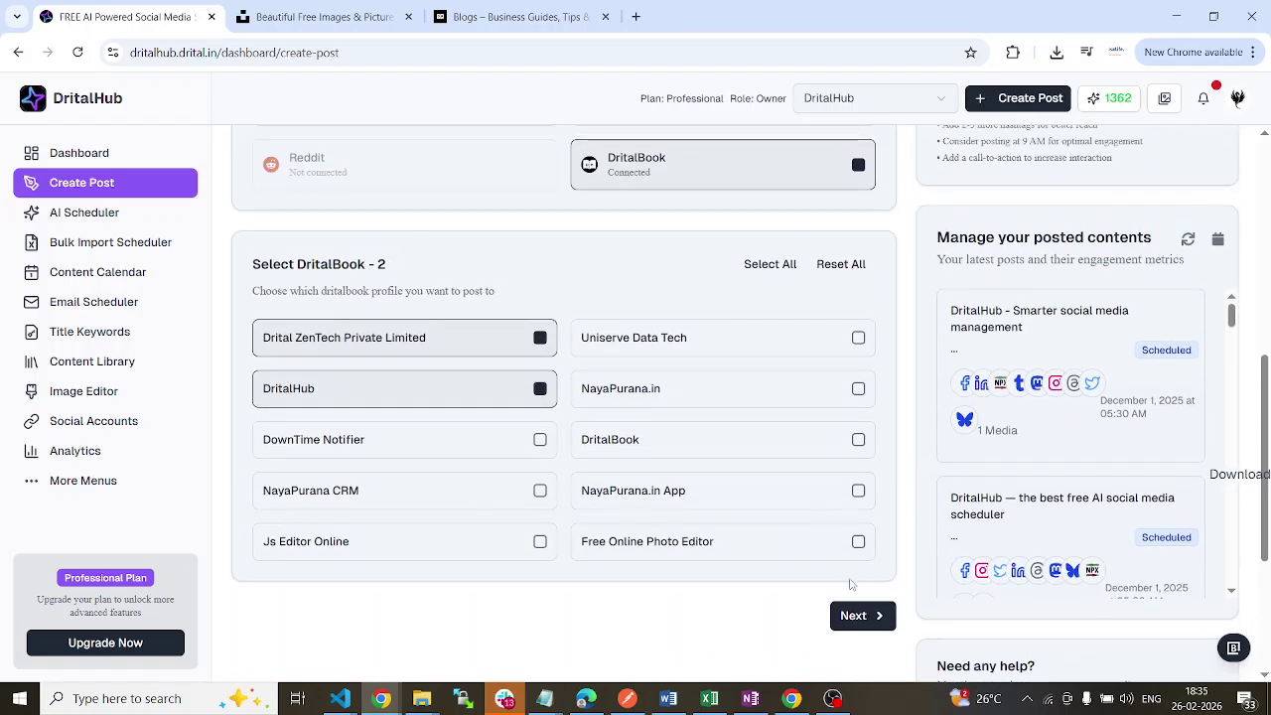
Proceed to the content stage and change the content type to Blog
left_click(871, 616)
left_click(924, 167)
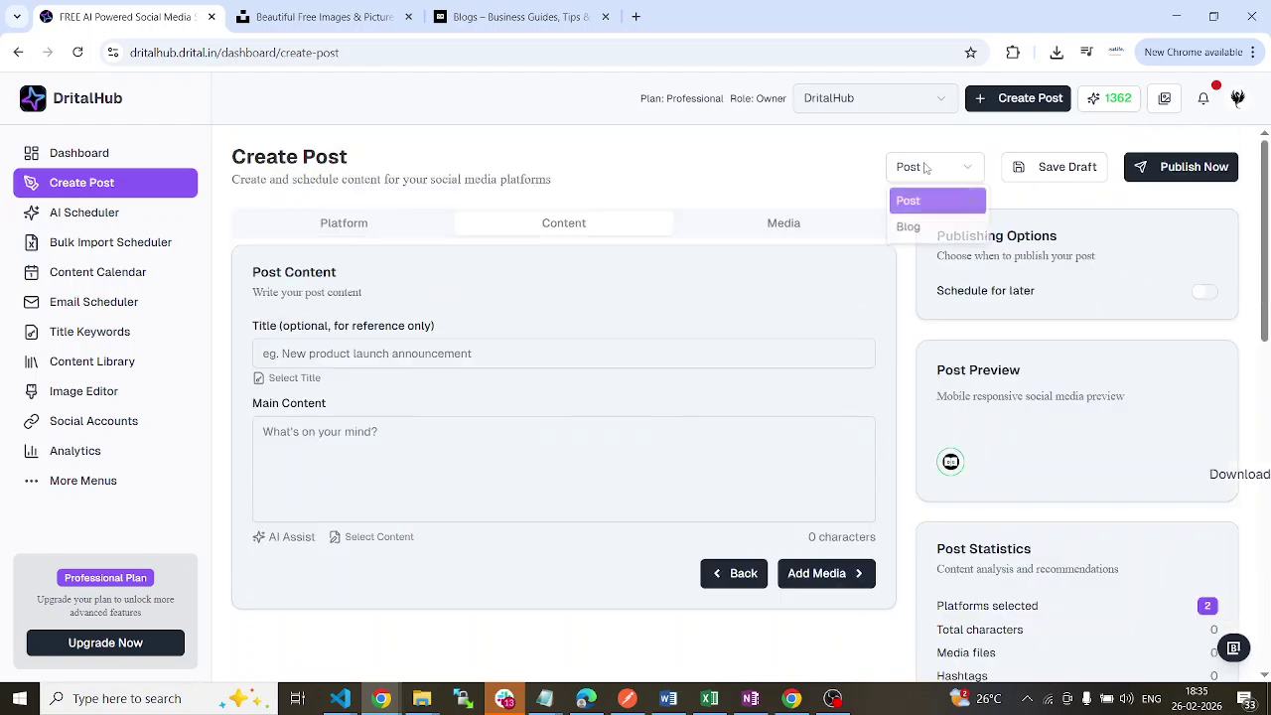
left_click(934, 230)
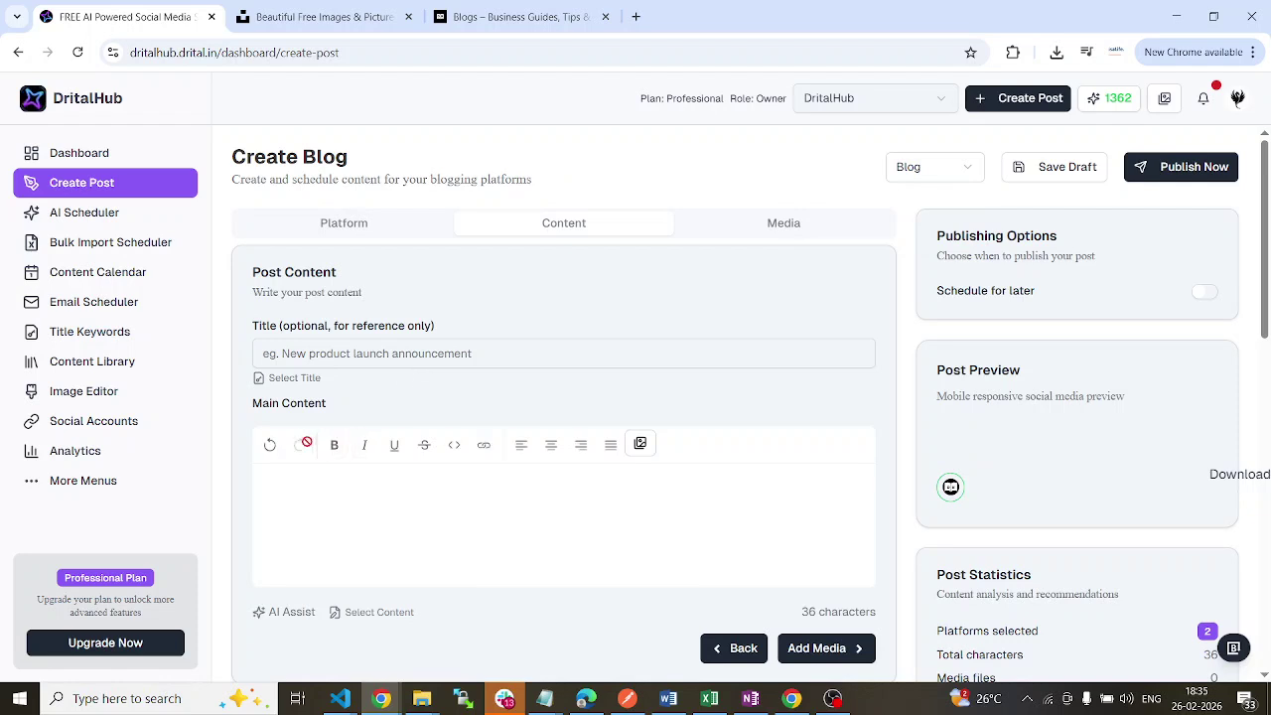
Examine the Create Blog page's content editor, publishing options, preview and statistics without entering content
scroll(363, 505, "down", 2)
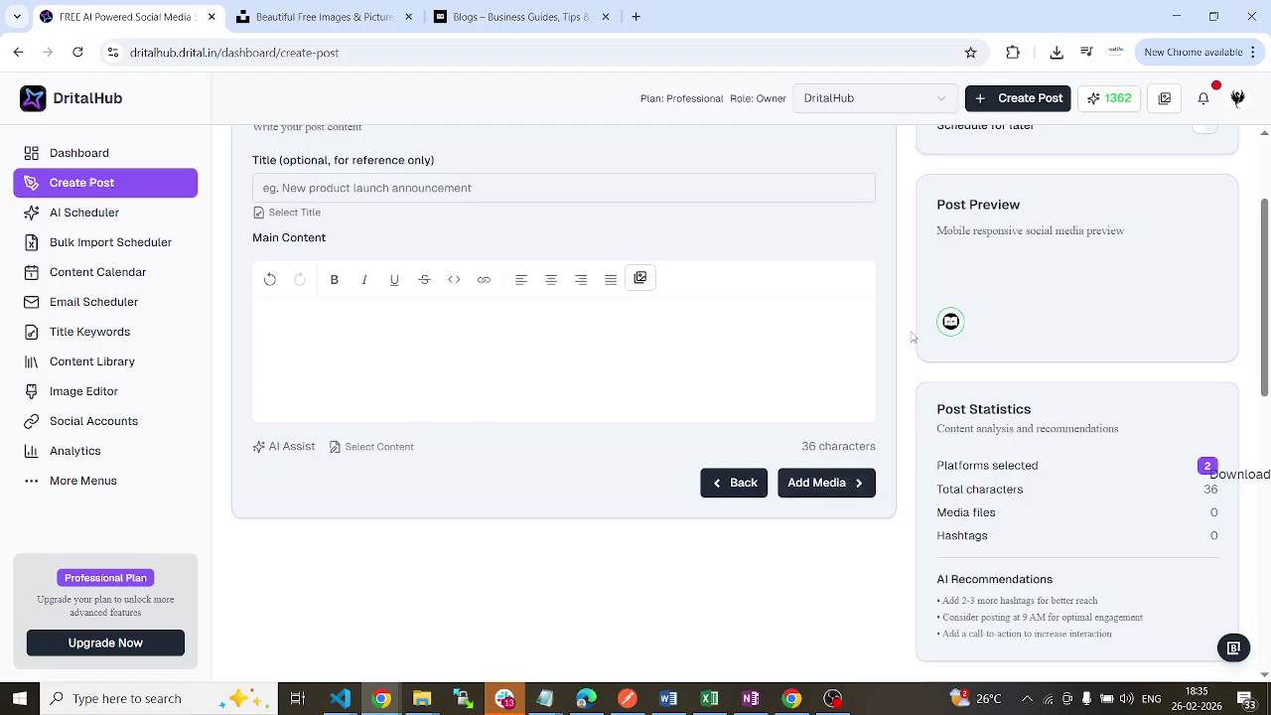
scroll(913, 331, "up", 2)
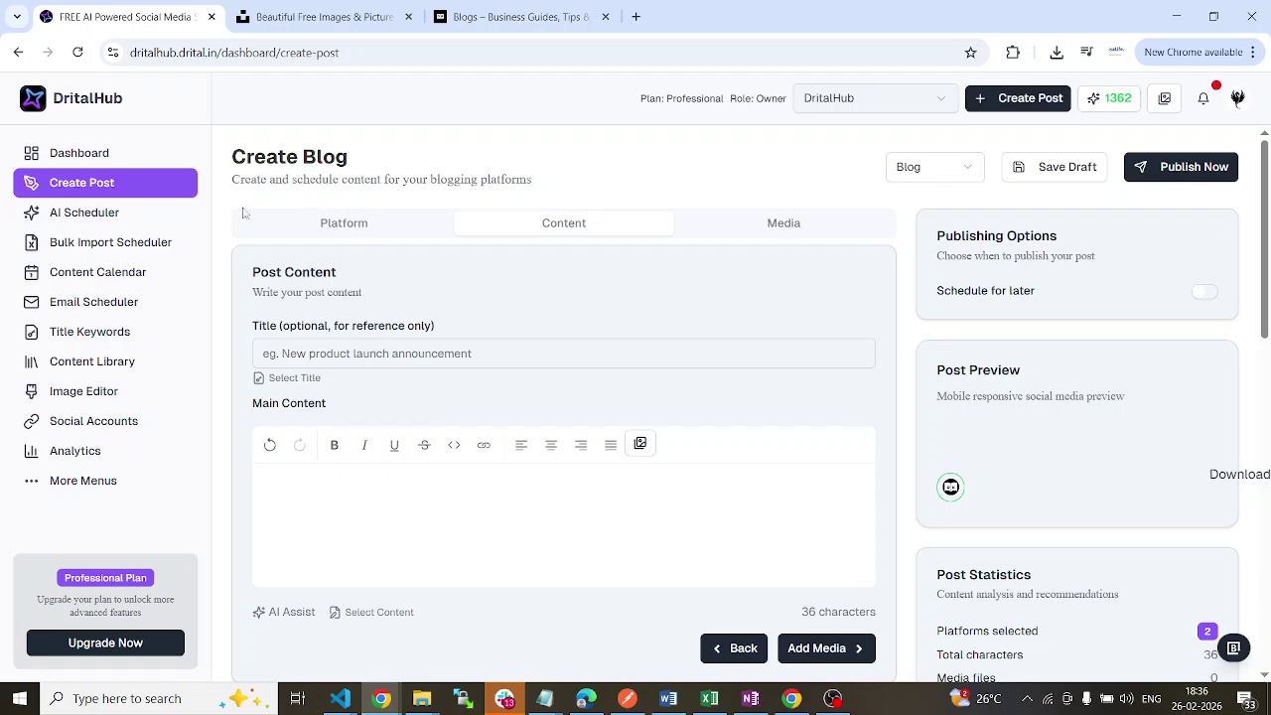
scroll(795, 409, "down", 4)
scroll(795, 409, "down", 6)
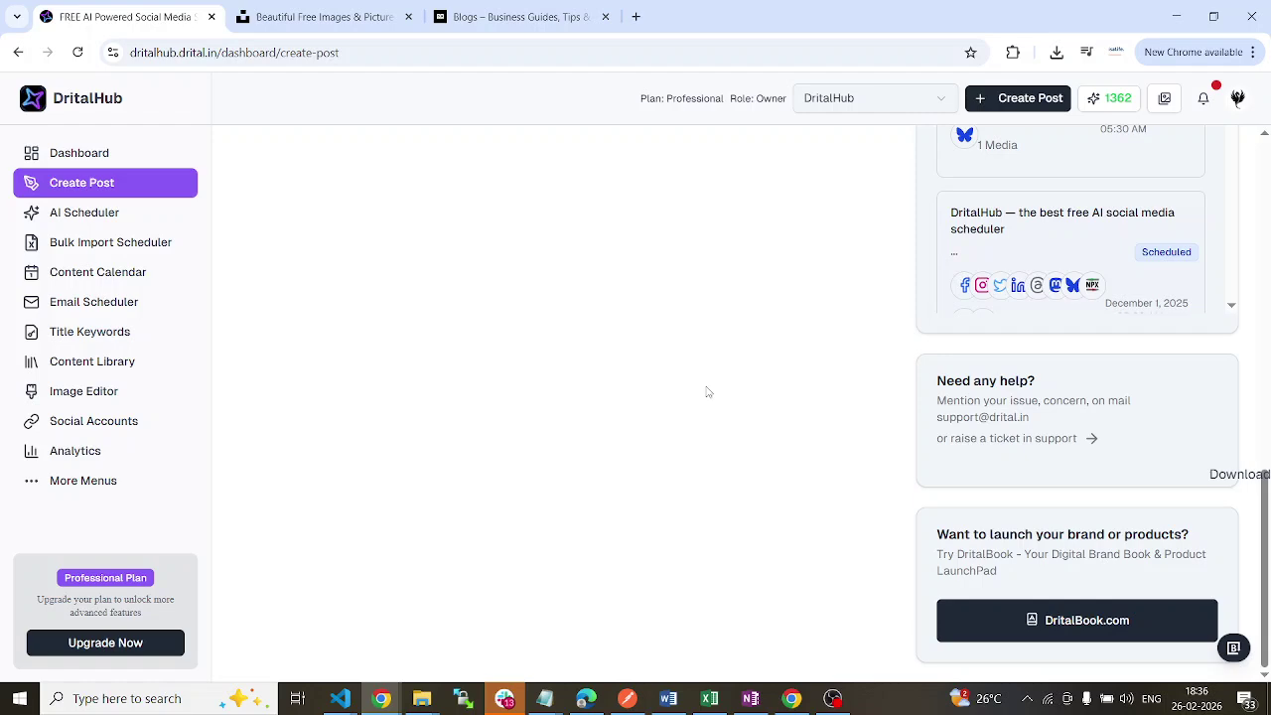
scroll(708, 391, "up", 10)
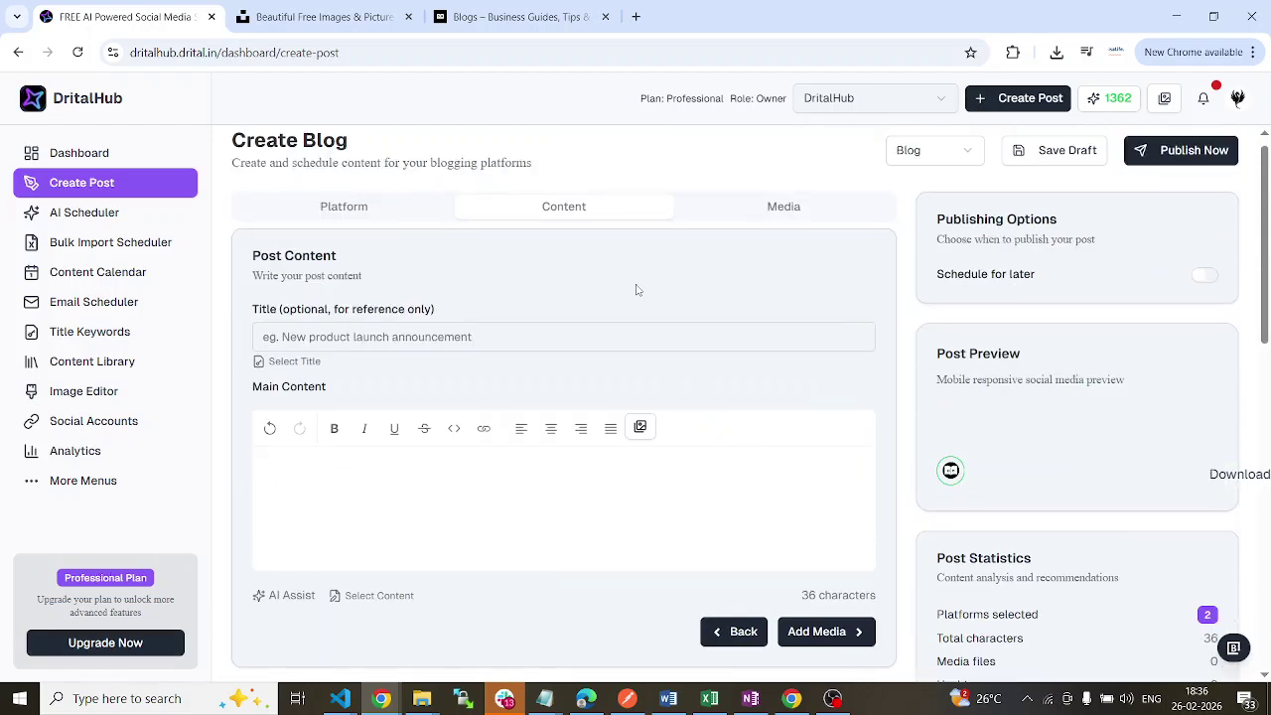
scroll(638, 290, "up", 1)
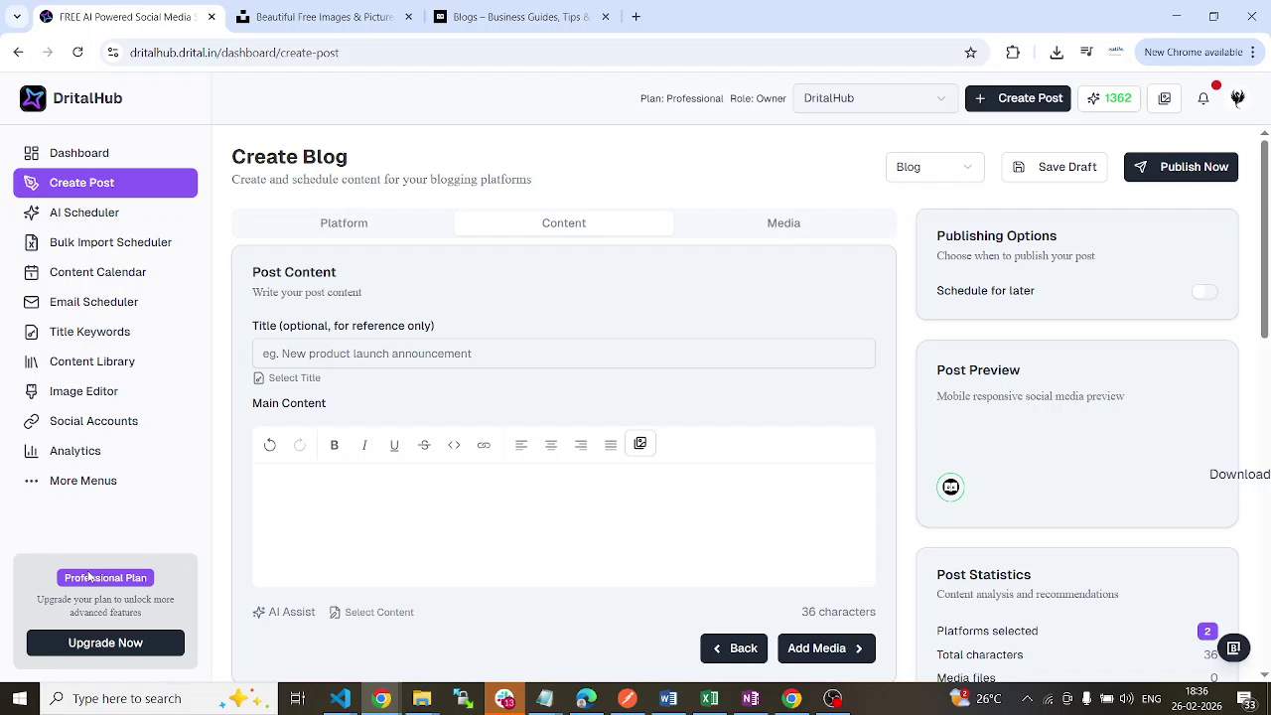
Open the plan upgrade pricing page, compare the Starter, Professional, Agency and Enterprise plans, and return to DritalHub
left_click(106, 644)
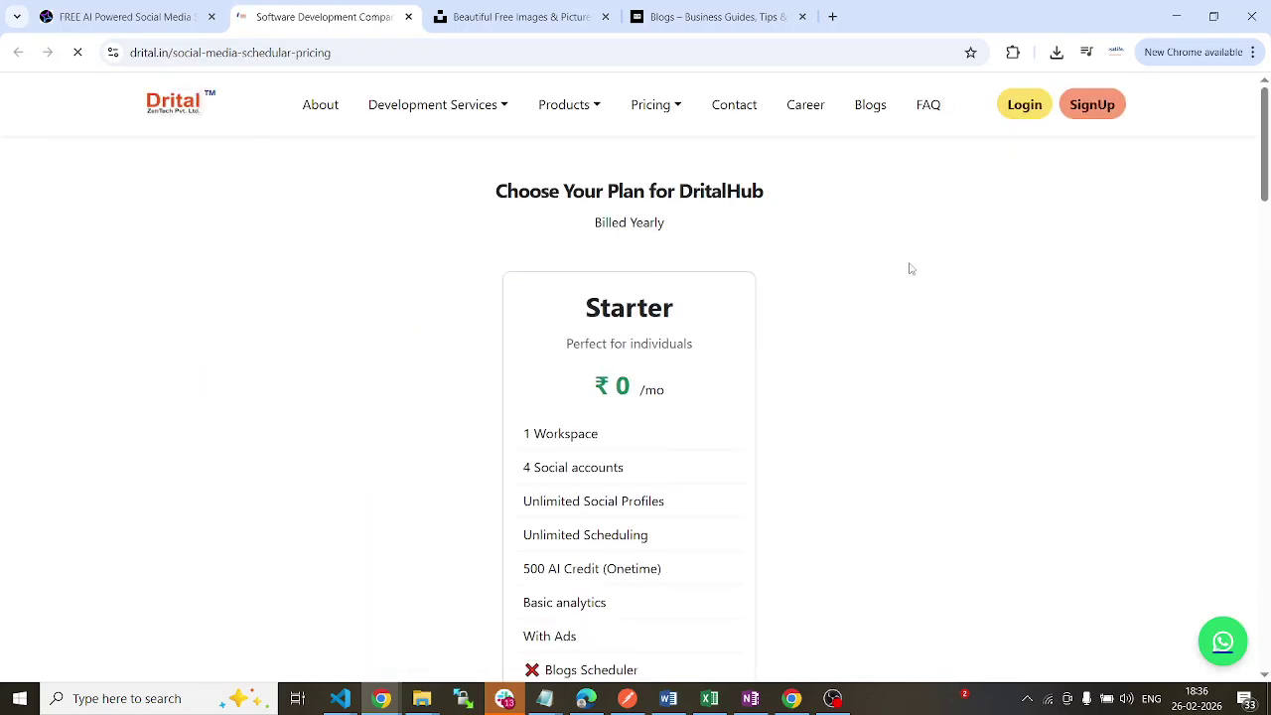
scroll(804, 309, "down", 3)
scroll(804, 309, "down", 11)
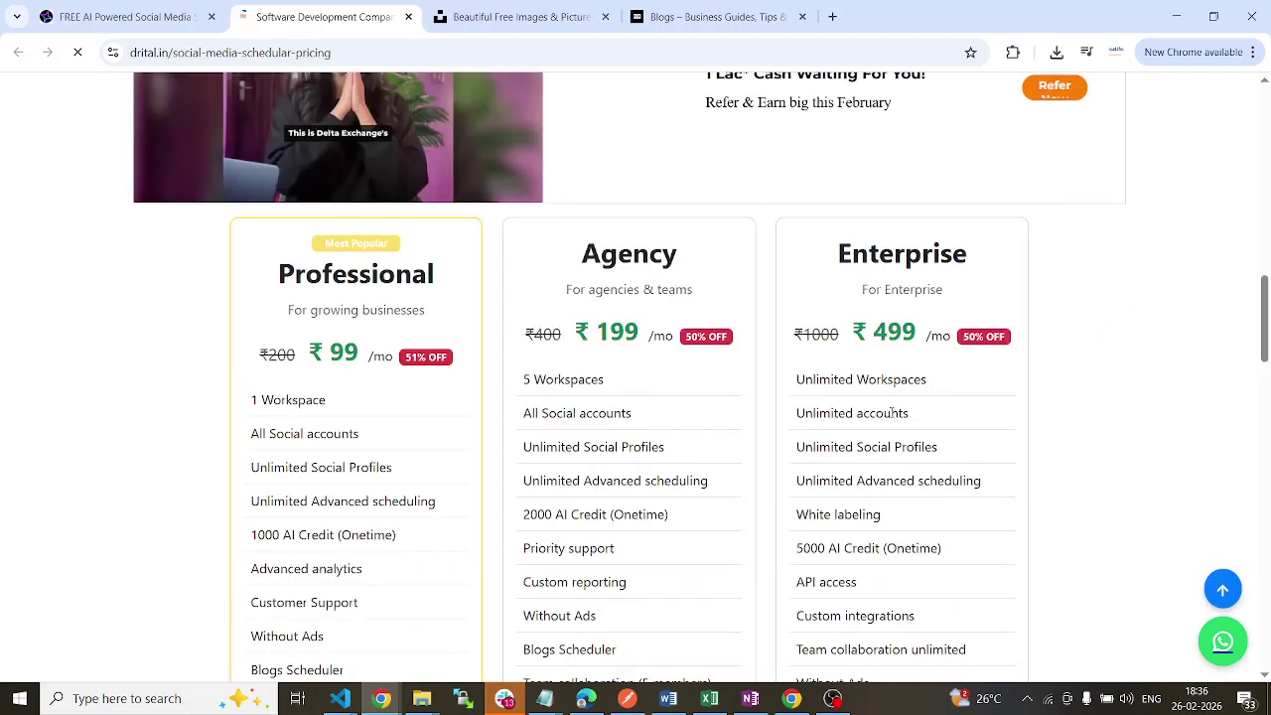
scroll(1020, 403, "up", 14)
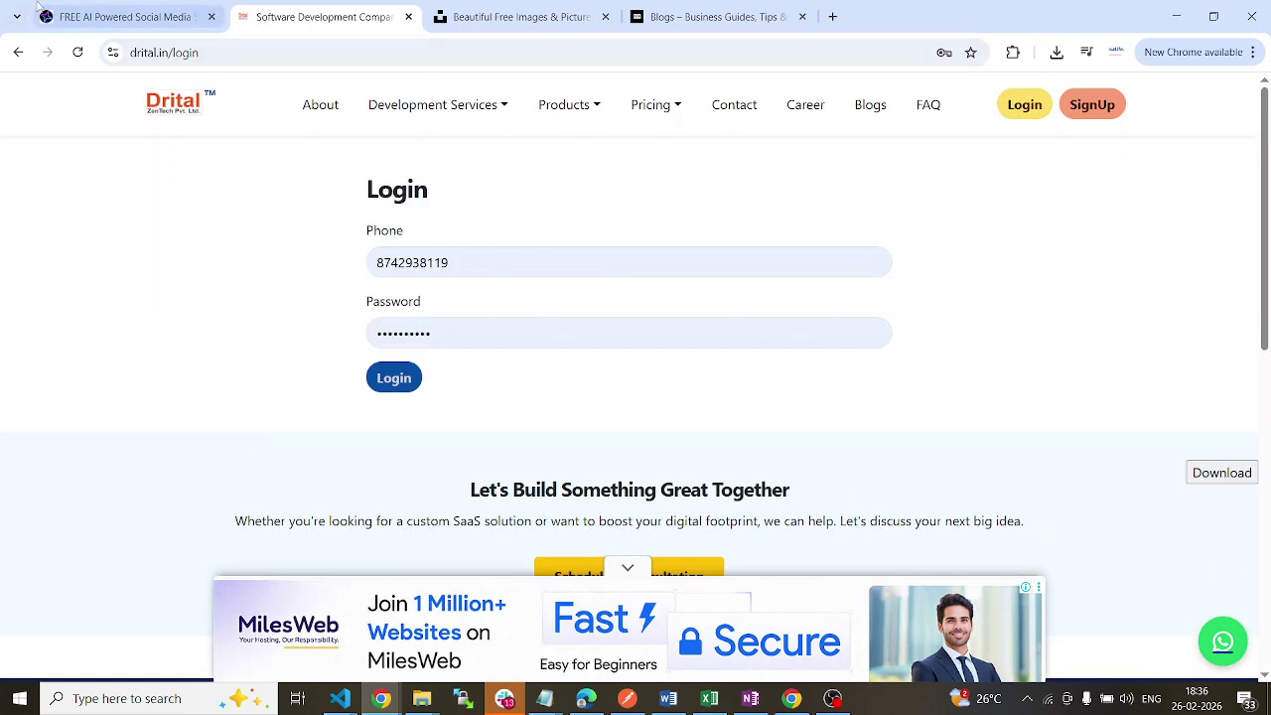
left_click(129, 16)
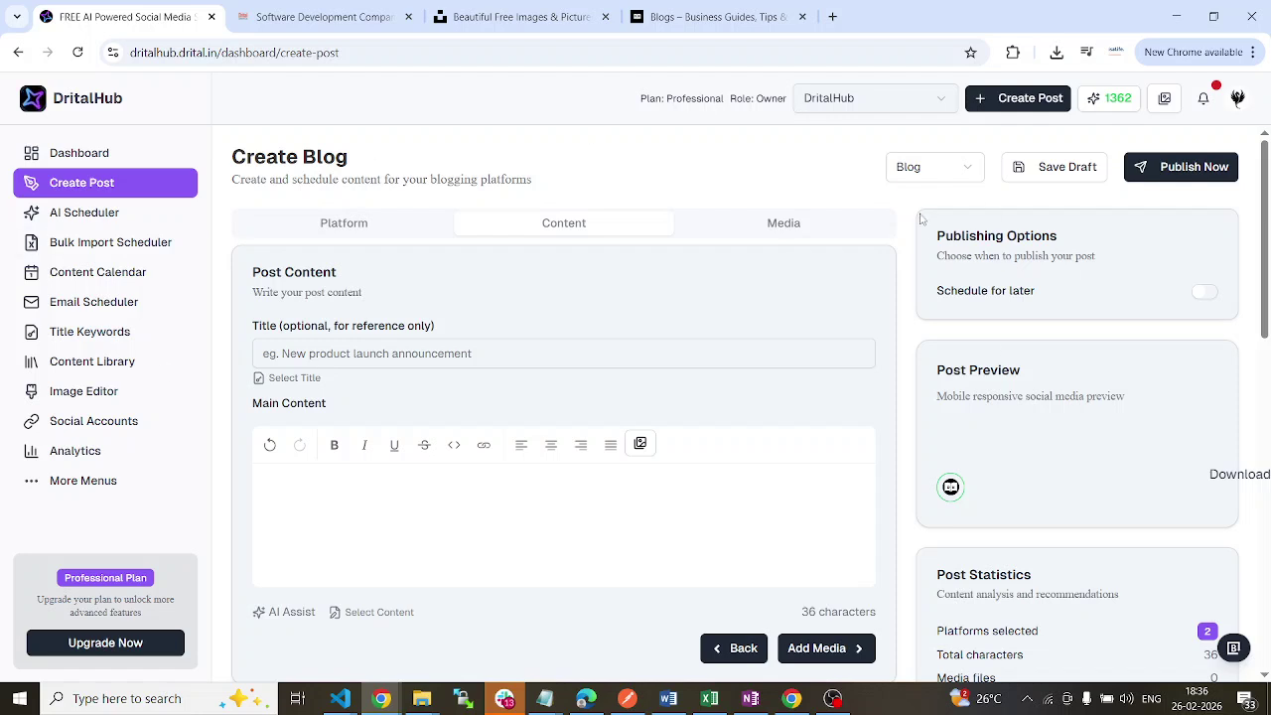
Open the account menu, highlight the registered e-mail address shown there, and close the menu
left_click(1237, 97)
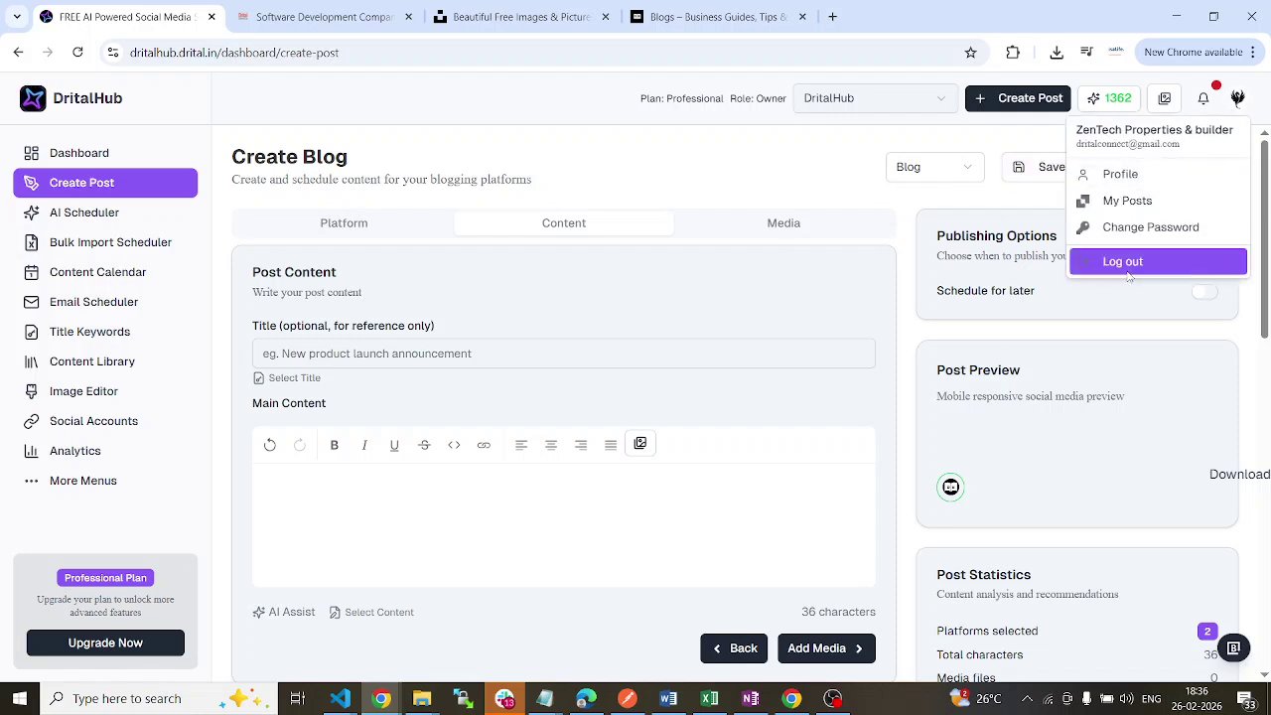
left_click_drag(1182, 147, 1079, 149)
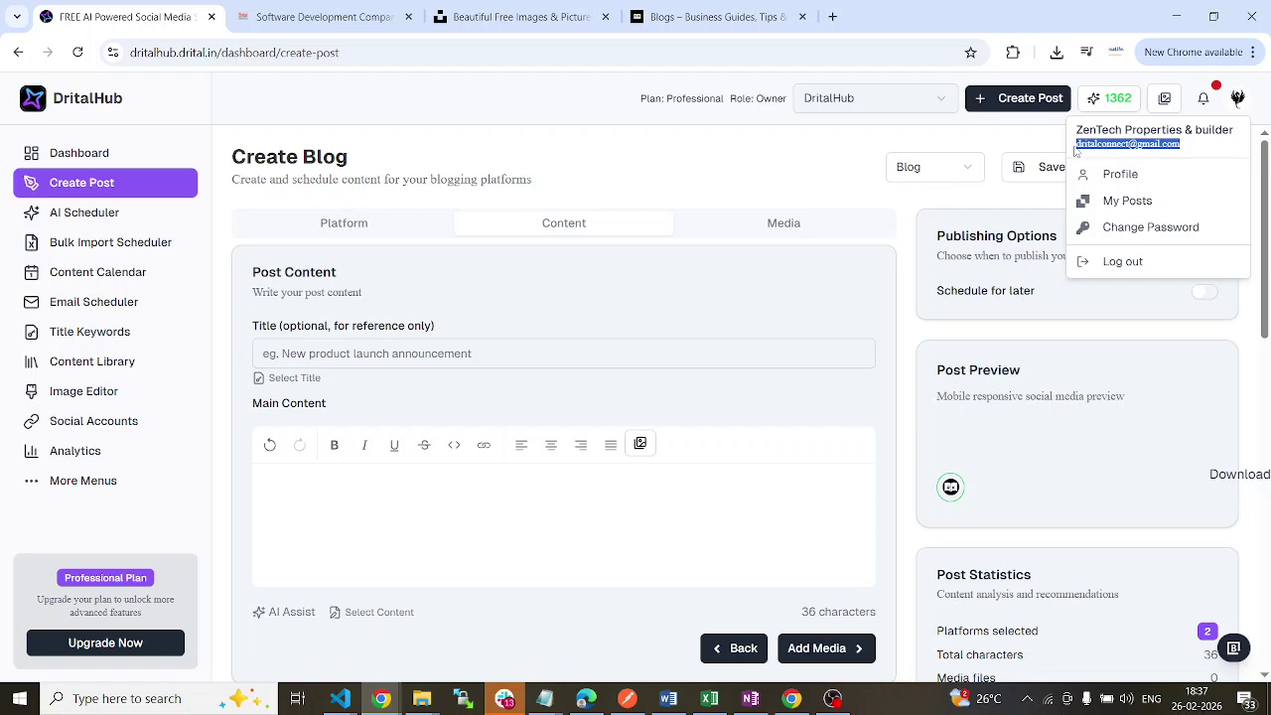
left_click(709, 191)
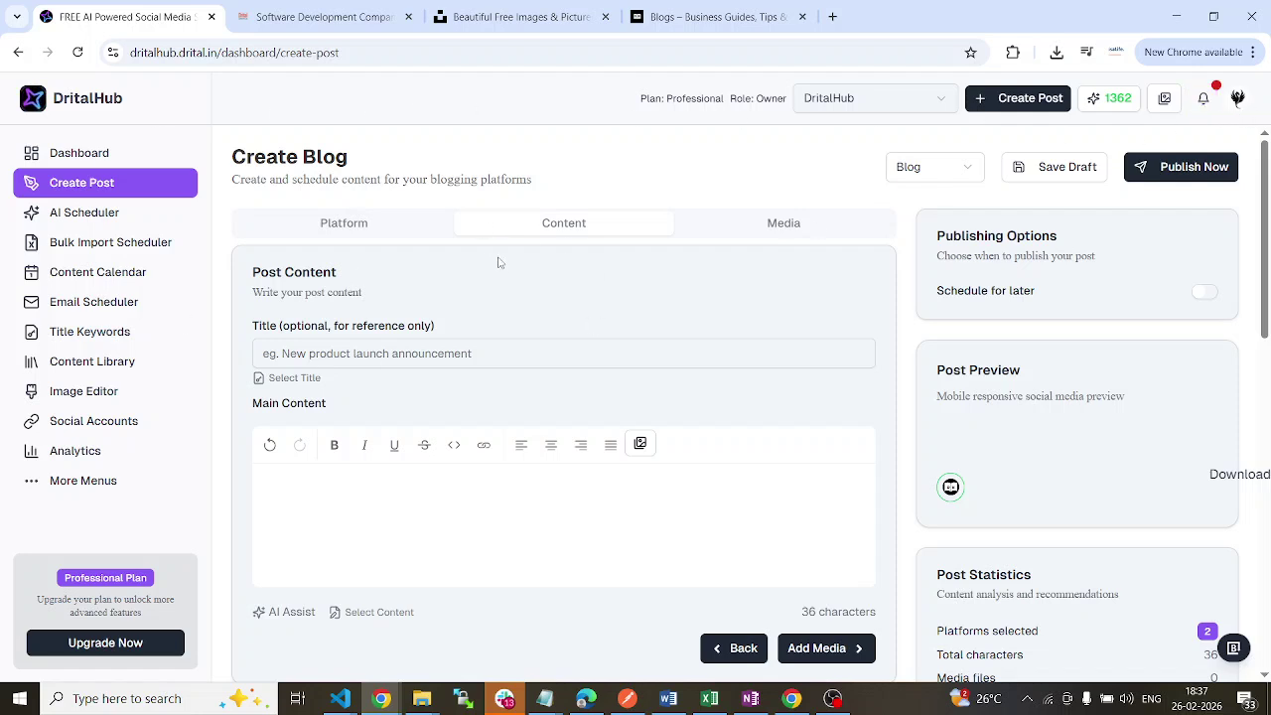
Switch to the open Drital website login page, dismiss the ad, look over the phone and password form, and close the page
left_click(328, 17)
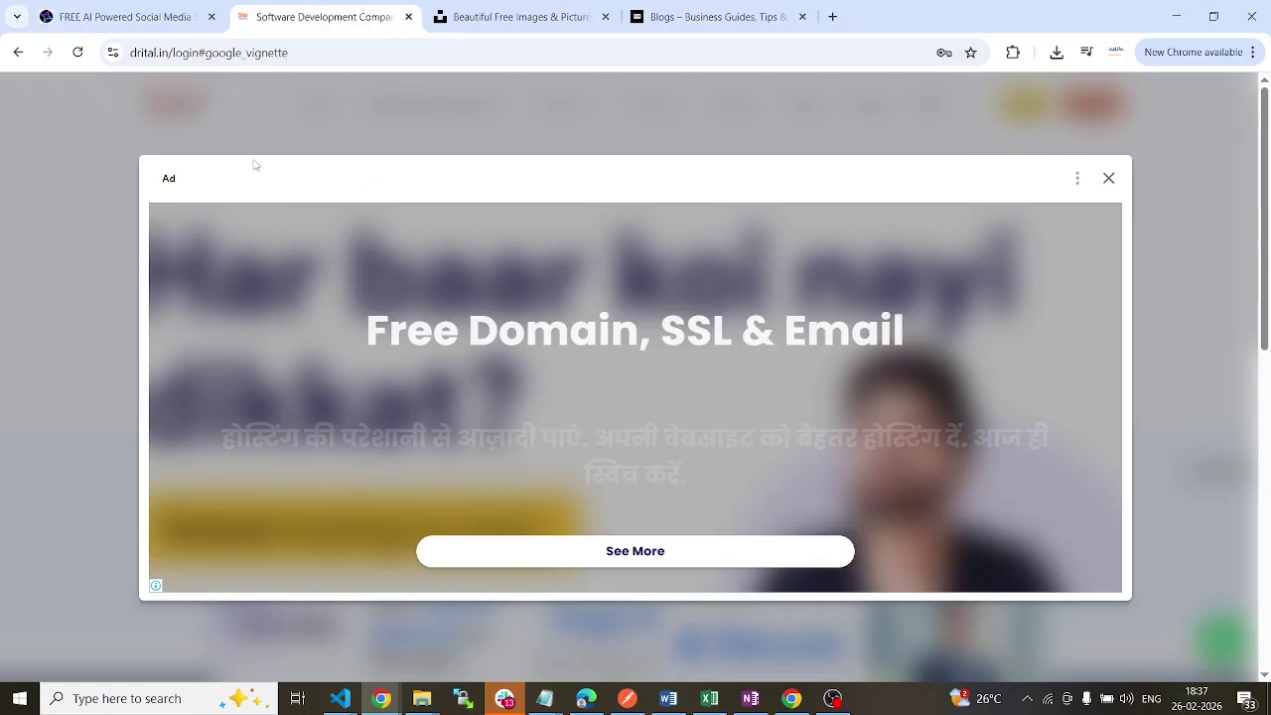
left_click(1108, 178)
scroll(806, 329, "down", 6)
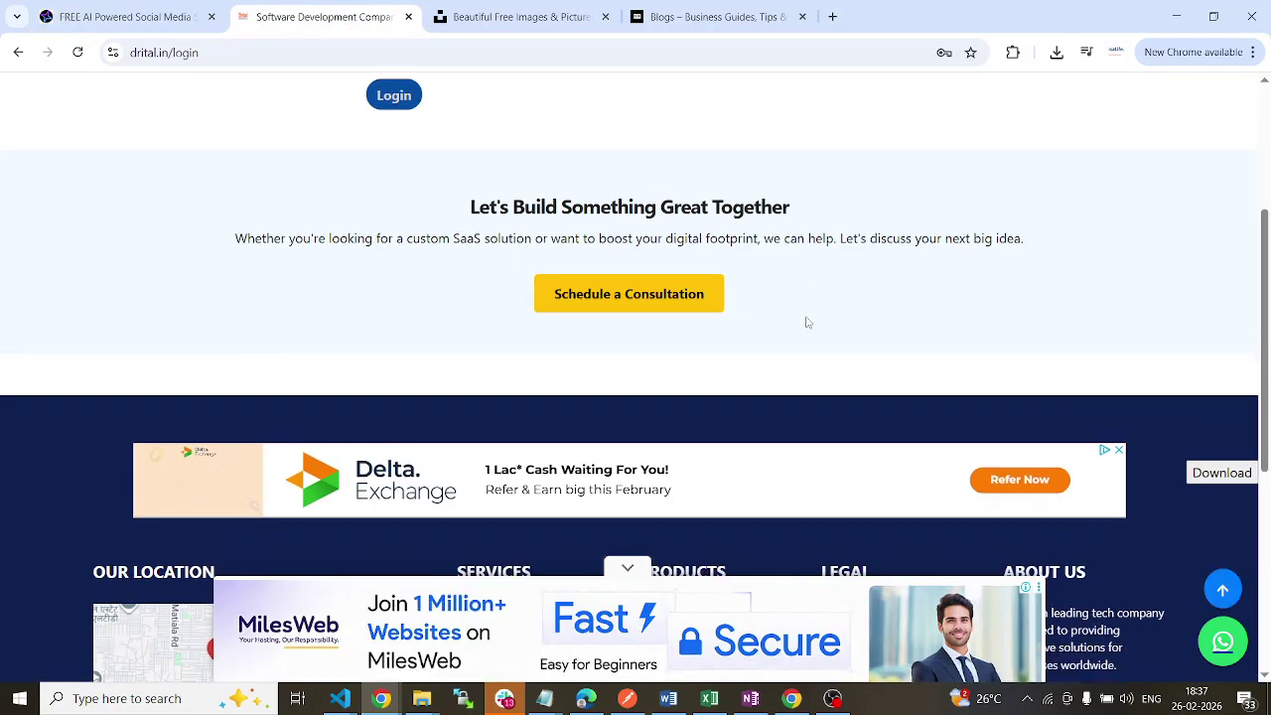
scroll(810, 327, "up", 7)
scroll(812, 321, "down", 3)
scroll(1041, 231, "up", 1)
scroll(1041, 230, "up", 3)
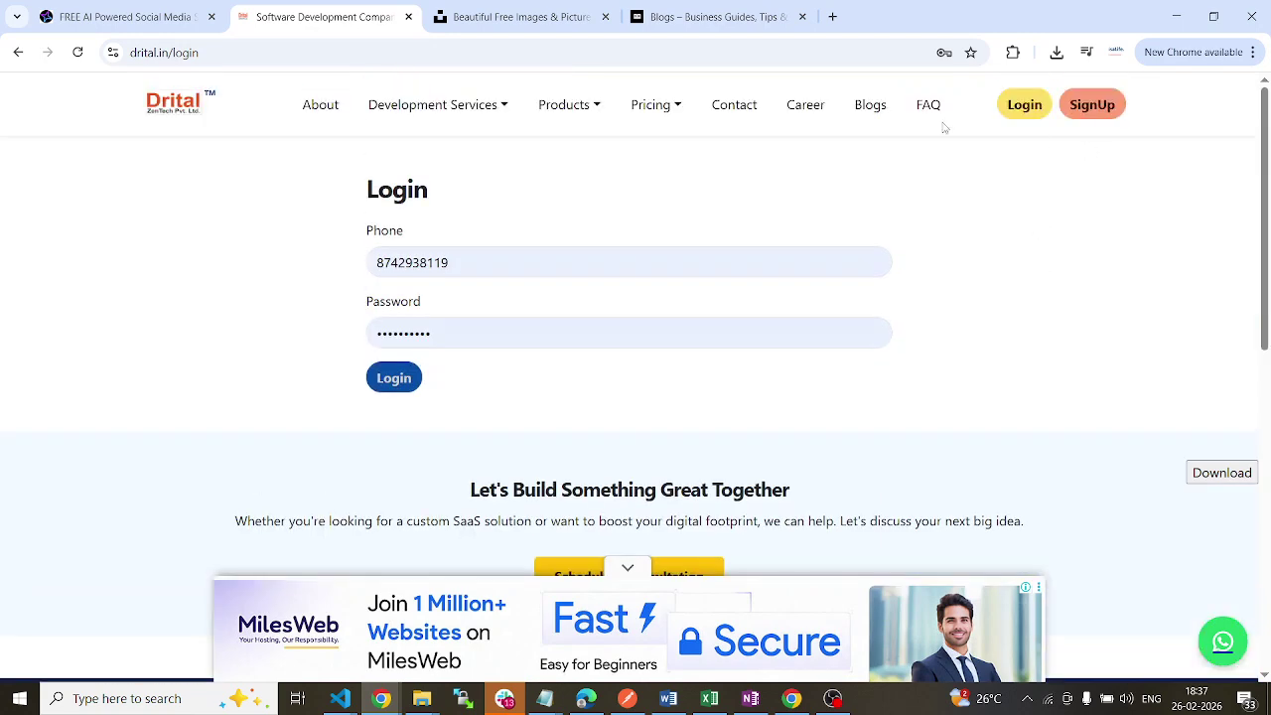
left_click(409, 17)
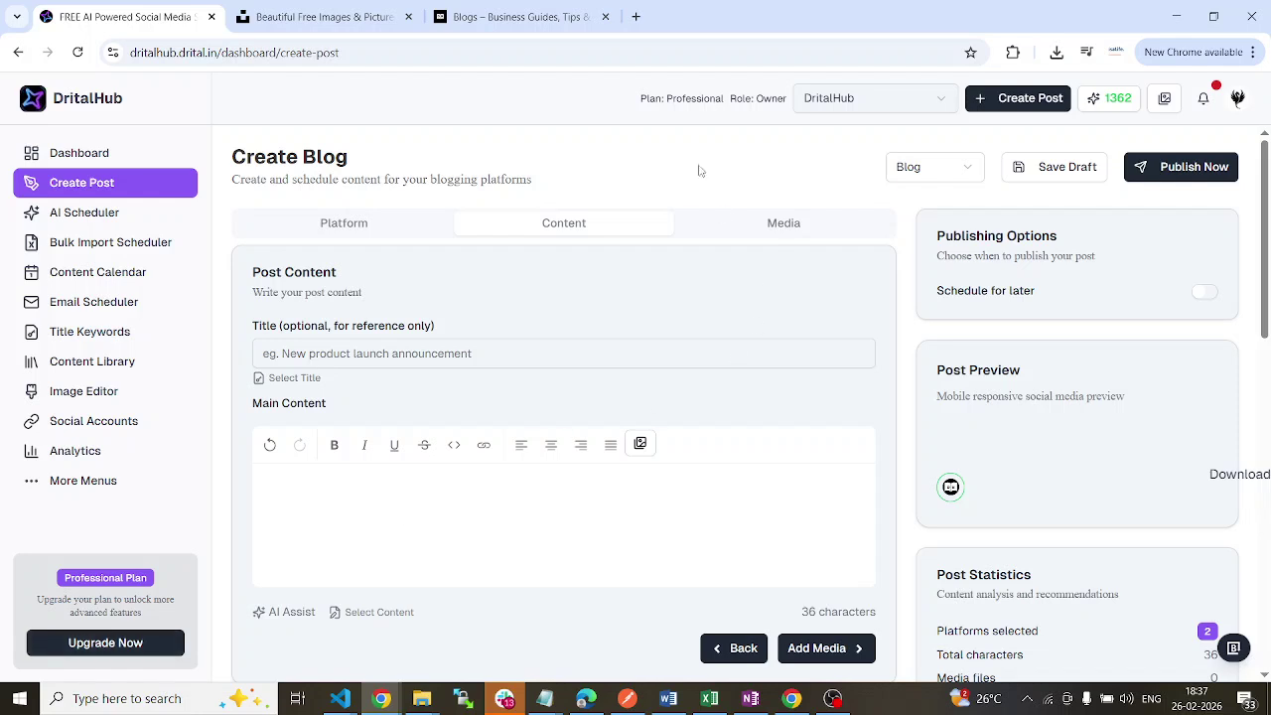
Highlight the current plan name, view the Dashboard's Plan Usage section, and open the upgrade page for Storage Usage
double_click(706, 98)
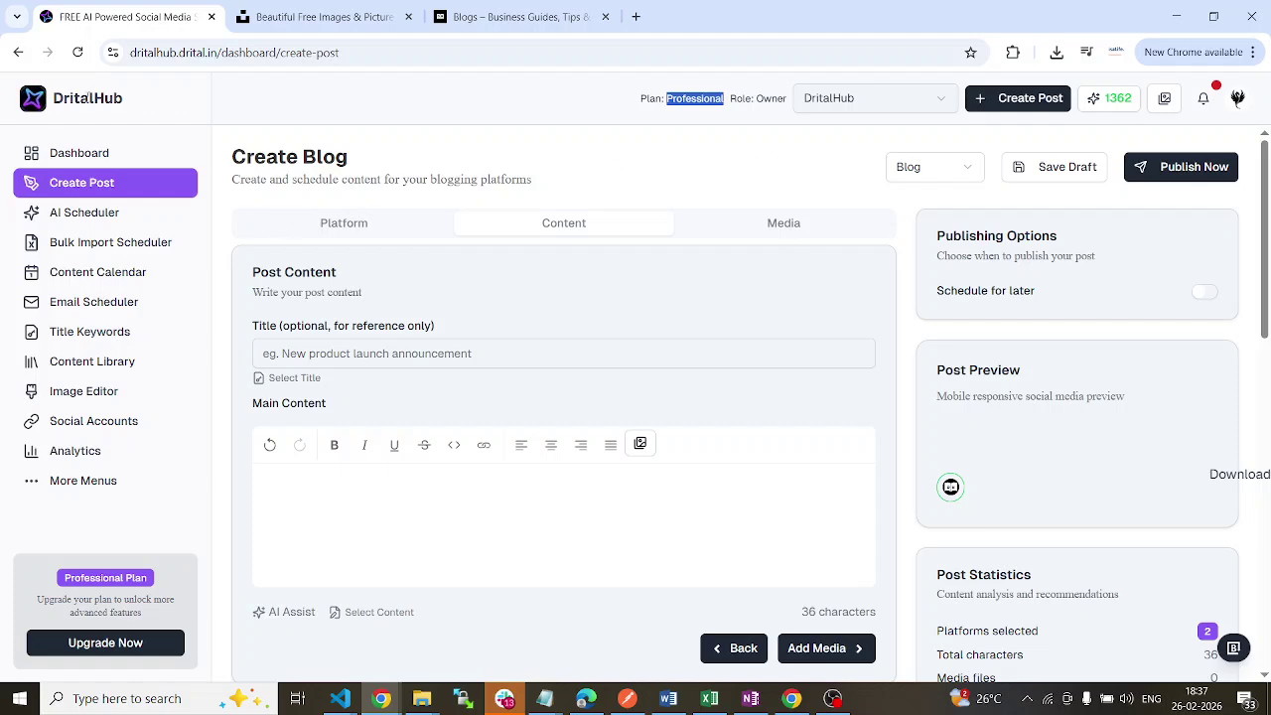
left_click(104, 154)
scroll(556, 288, "down", 10)
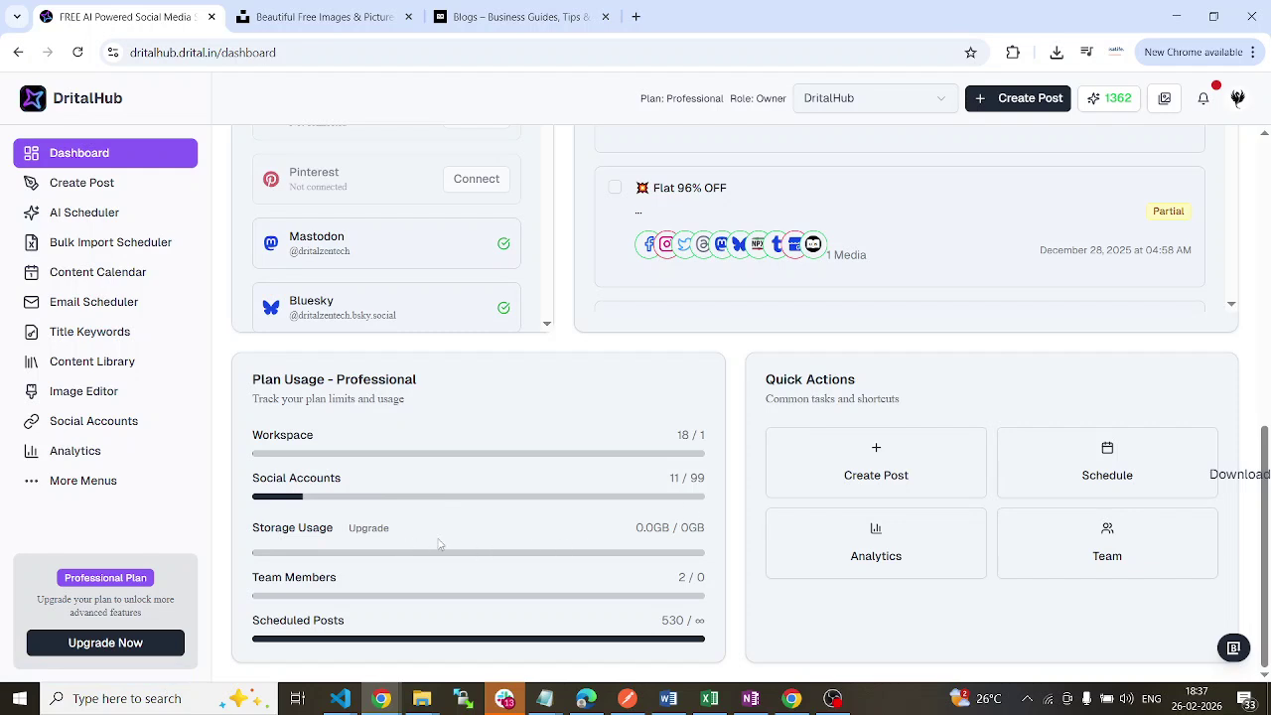
left_click(393, 536)
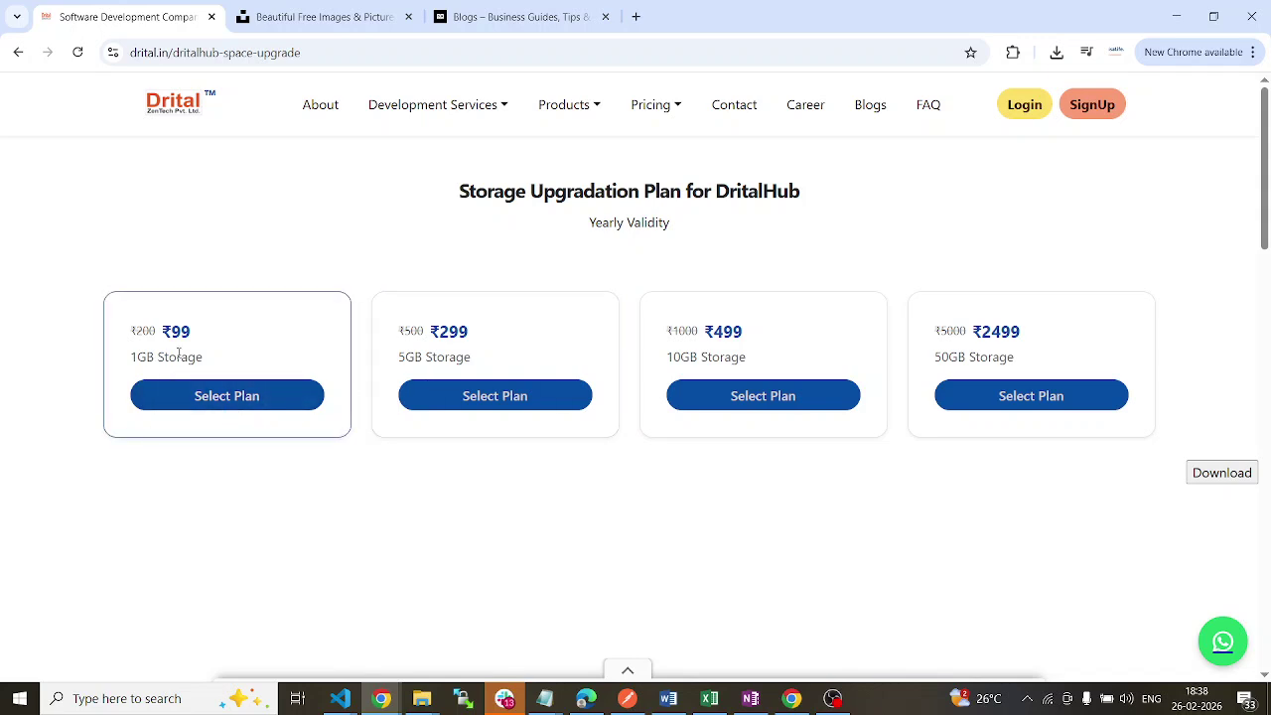
Compare the DritalHub storage upgrade plans, highlighting the yearly validity and the prices for 5GB and 50GB storage
left_click_drag(678, 224, 581, 226)
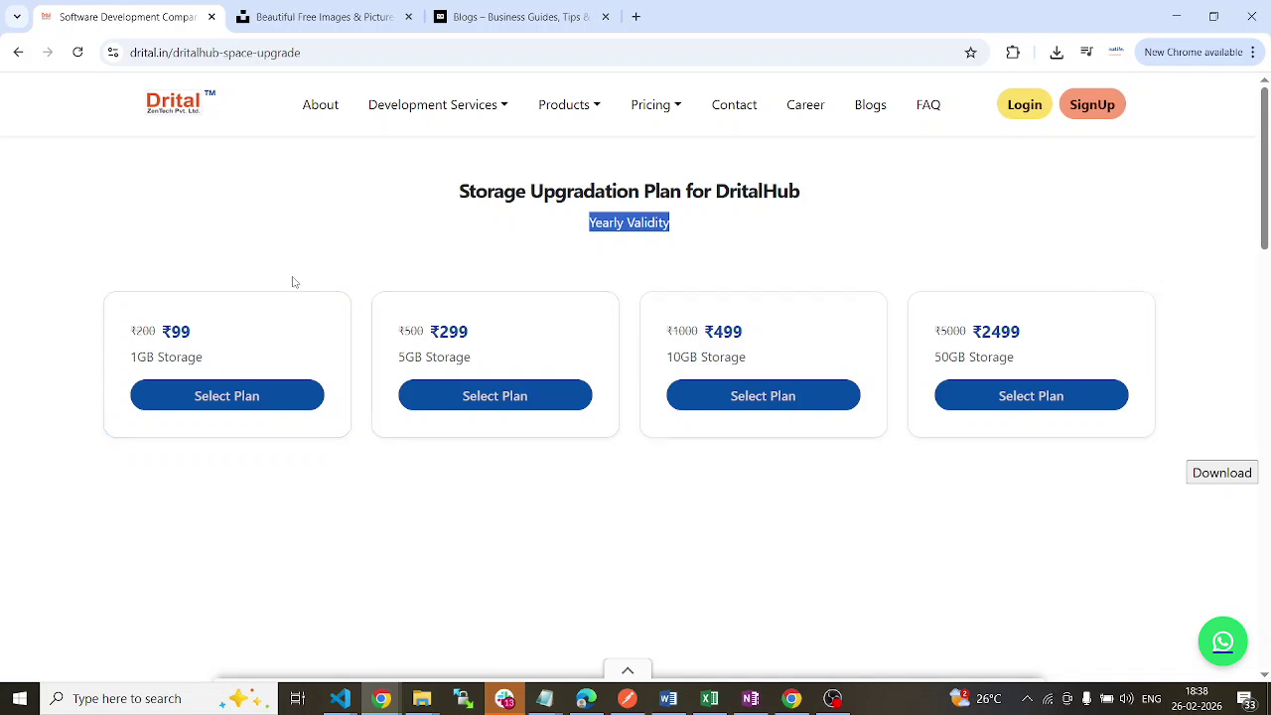
left_click(348, 249)
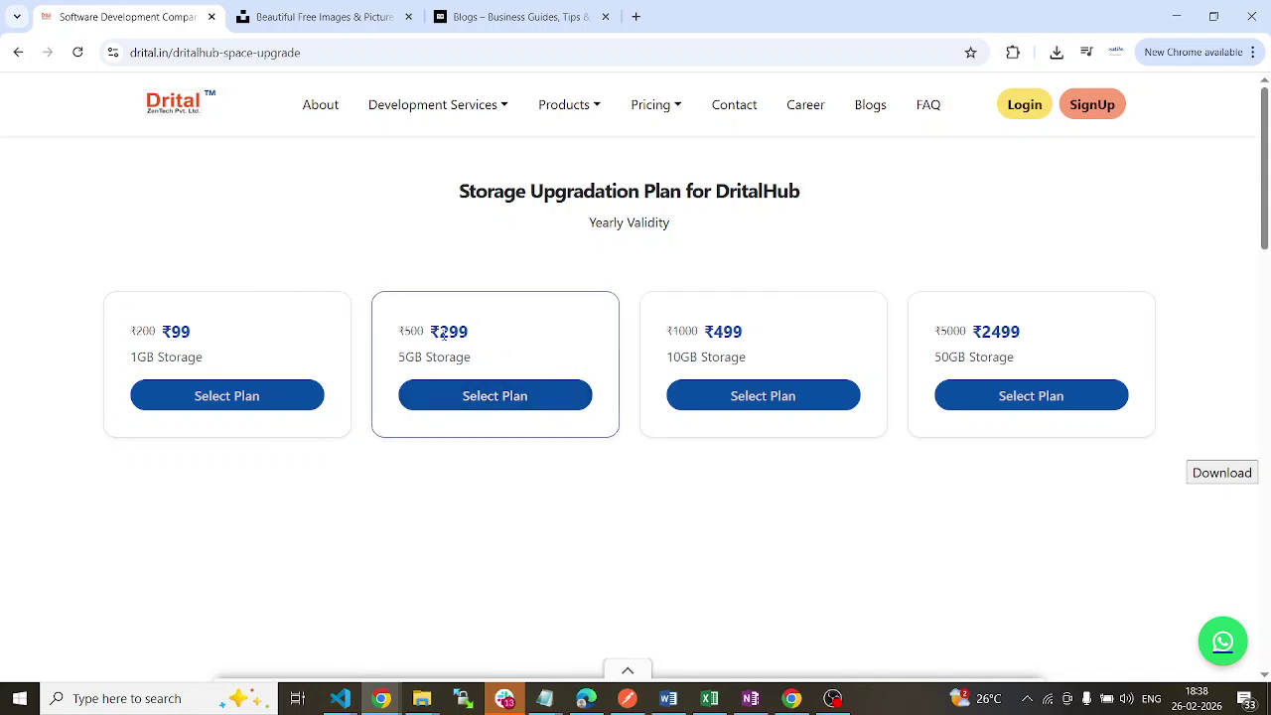
double_click(486, 333)
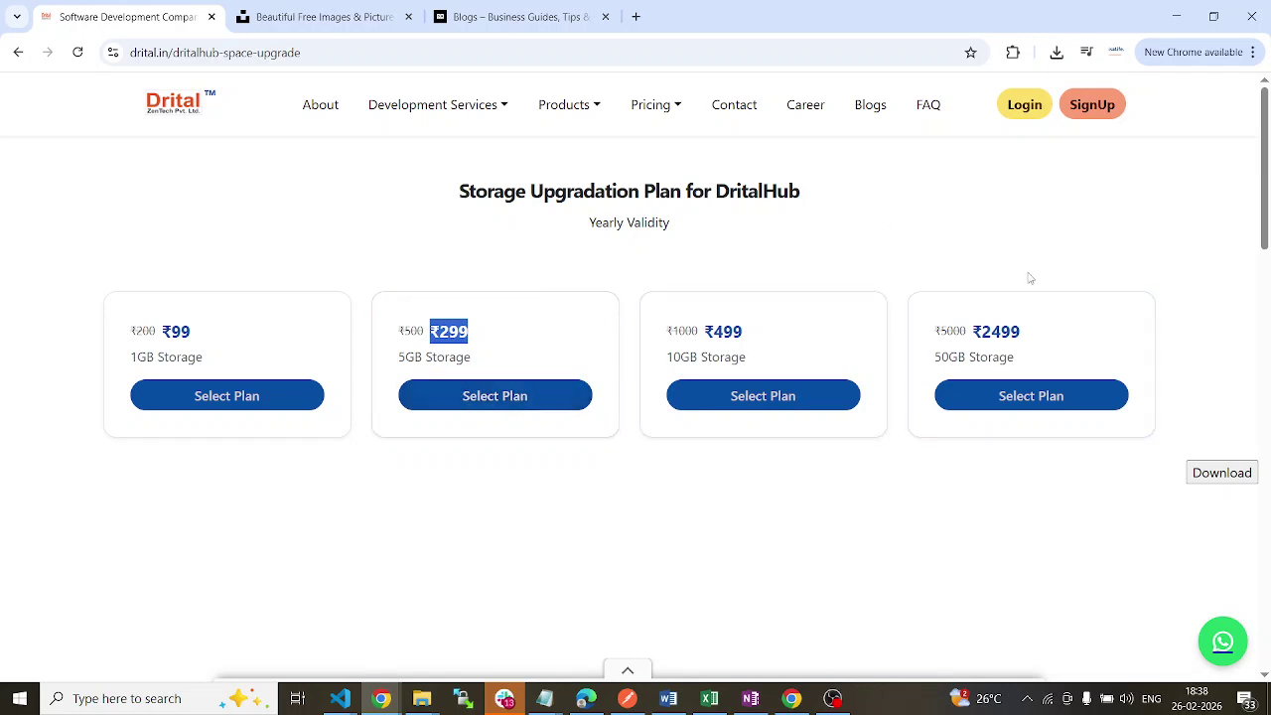
left_click_drag(1021, 333, 972, 333)
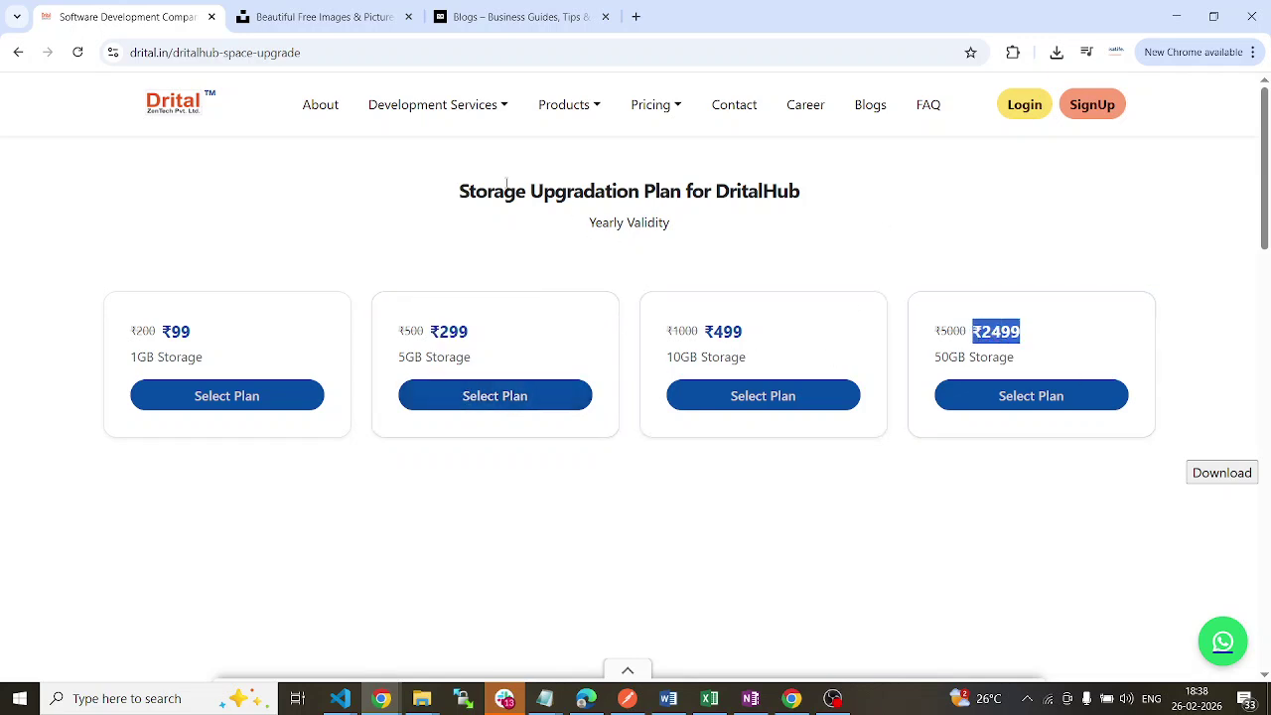
Return to the DritalHub dashboard and look over its summary cards, connected accounts and posted contents
left_click(18, 52)
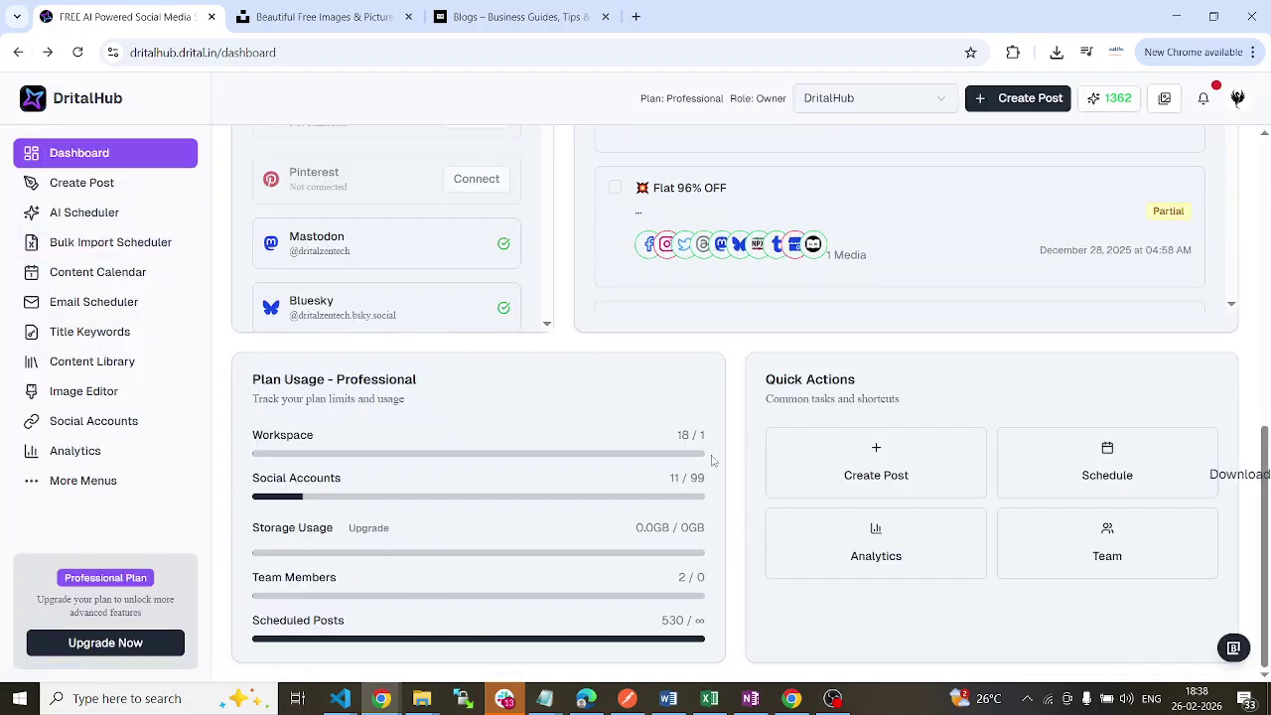
scroll(821, 426, "up", 4)
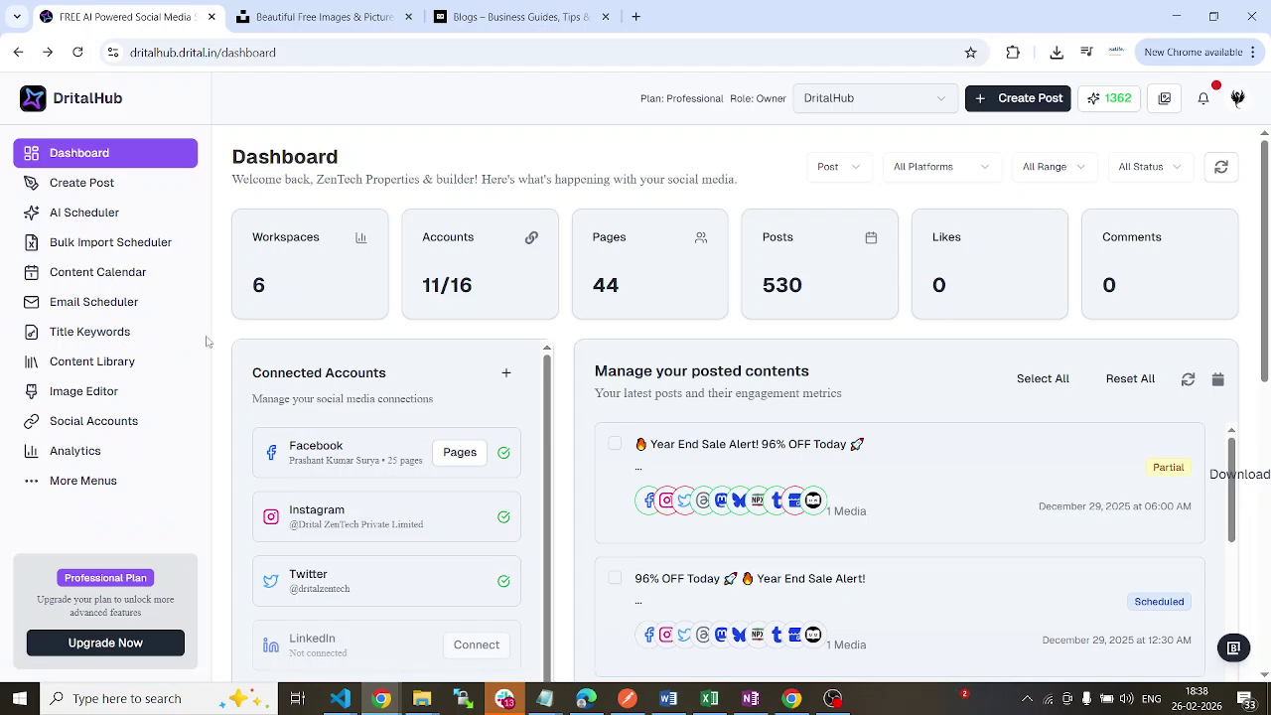
scroll(759, 357, "down", 5)
scroll(759, 358, "up", 10)
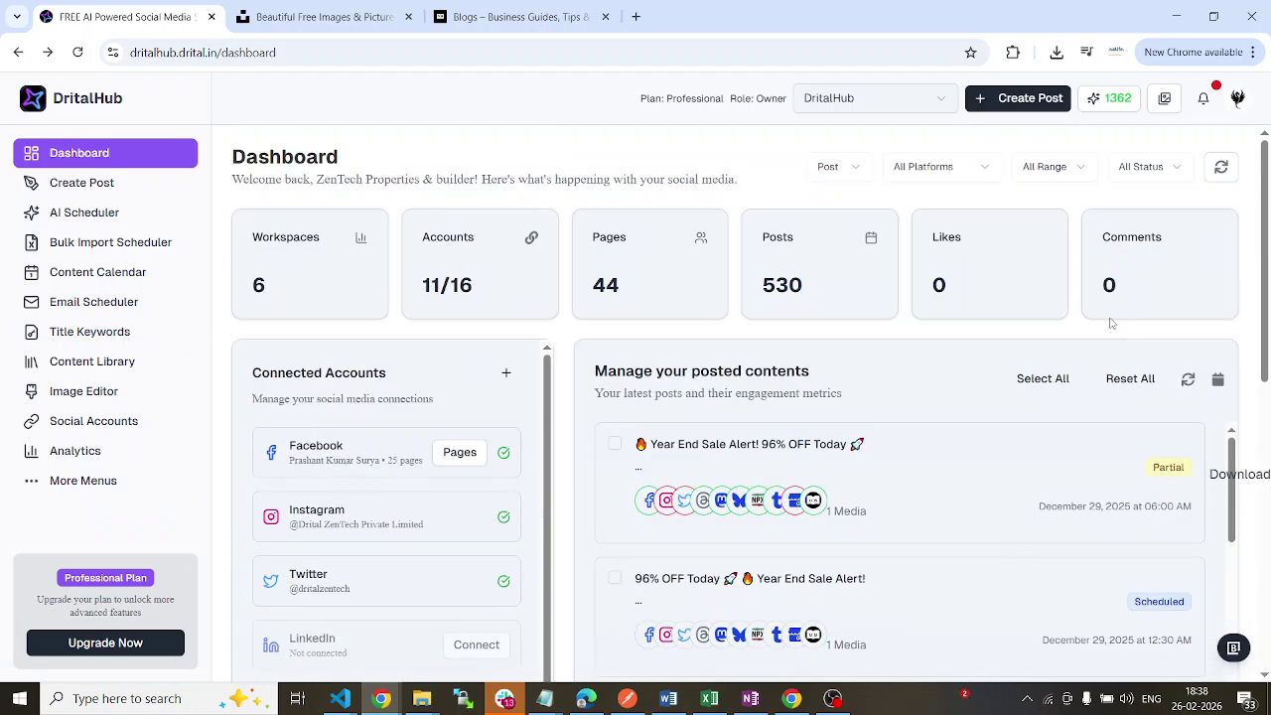